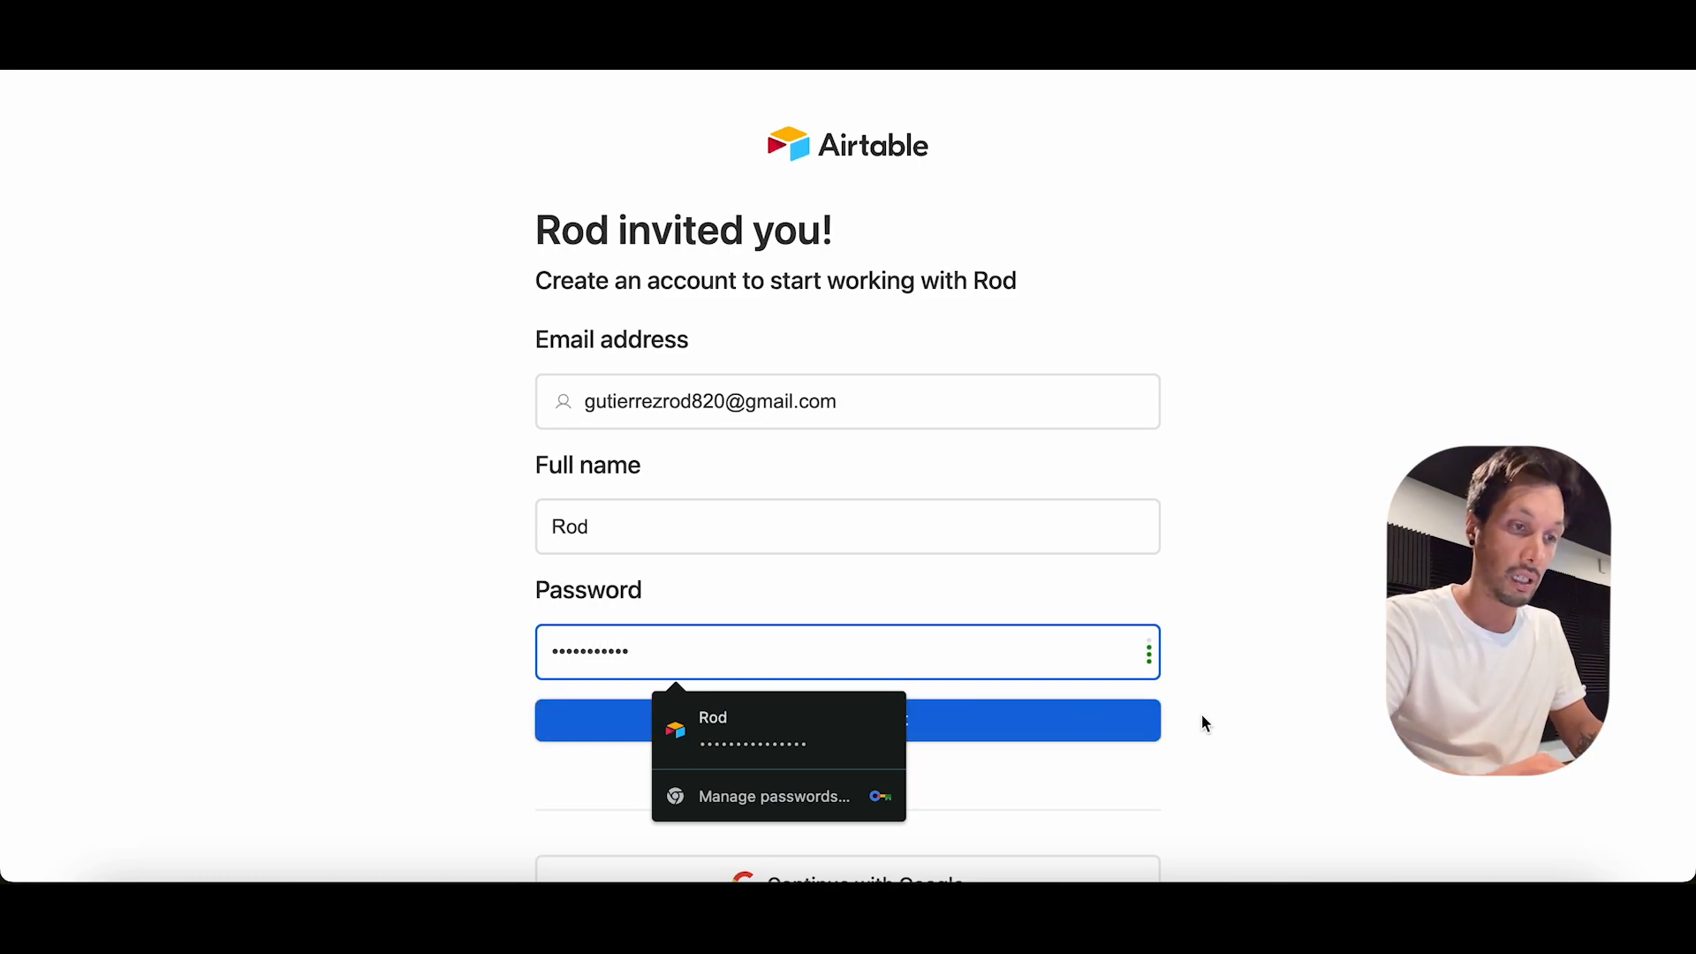
# Step: Create the invited Airtable account, choosing Other / Personal as the team and skipping the coworker invitations and data import
pyautogui.click(1304, 749)
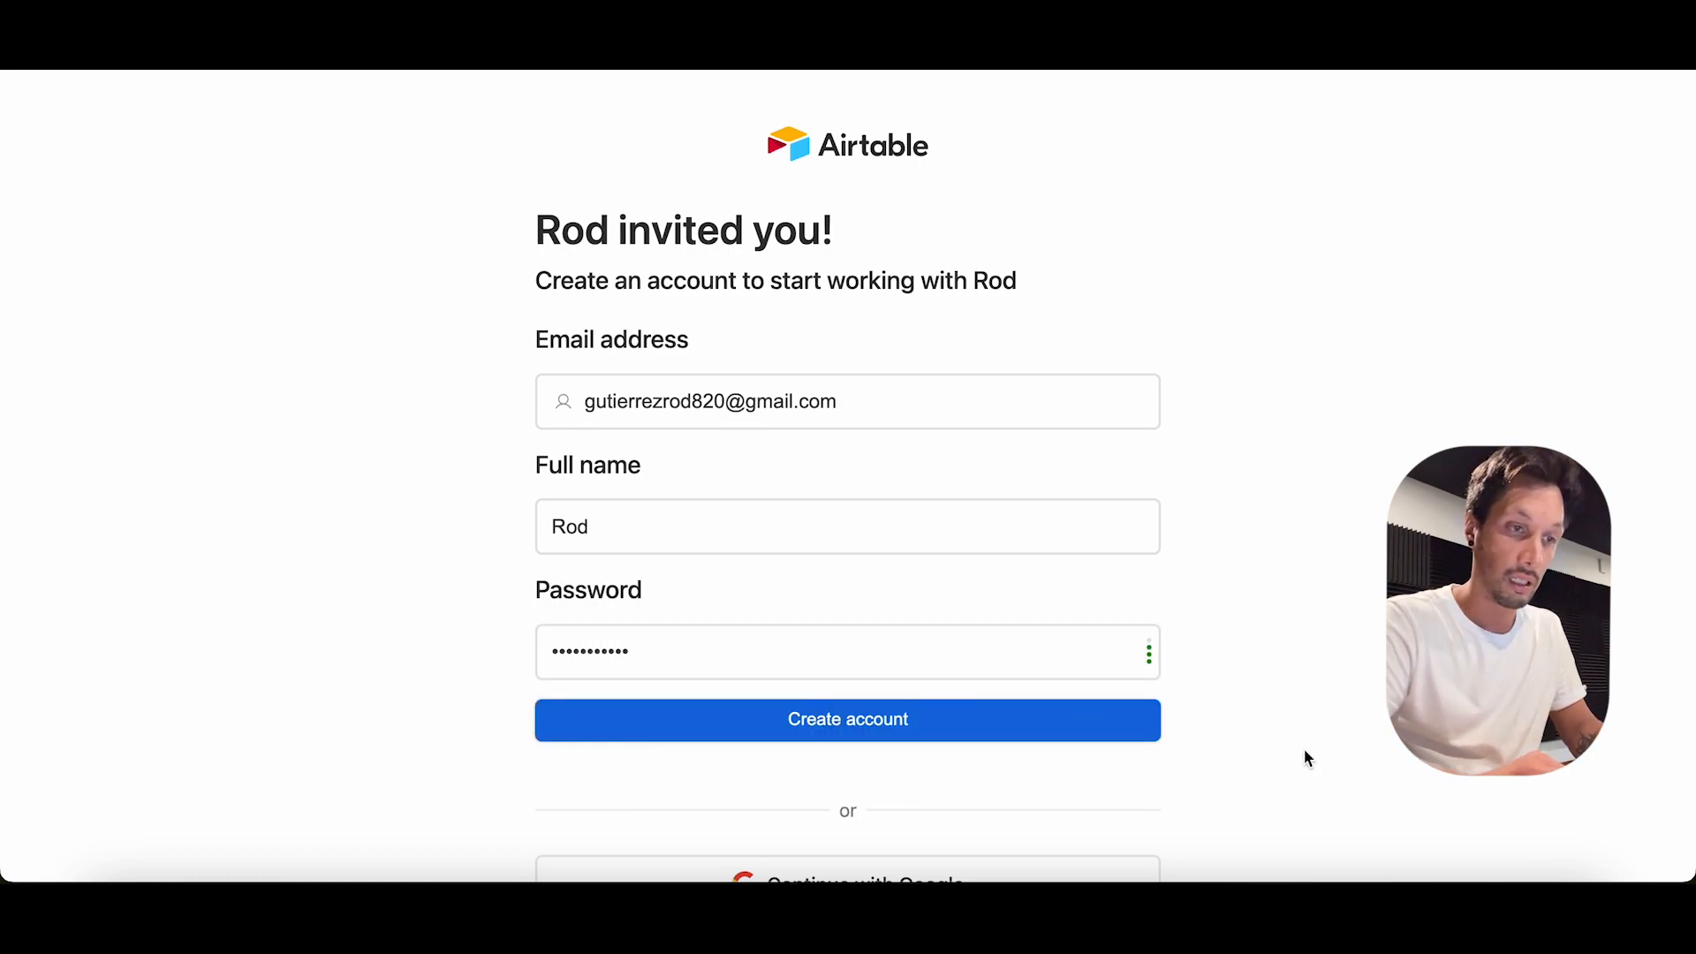
pyautogui.click(946, 728)
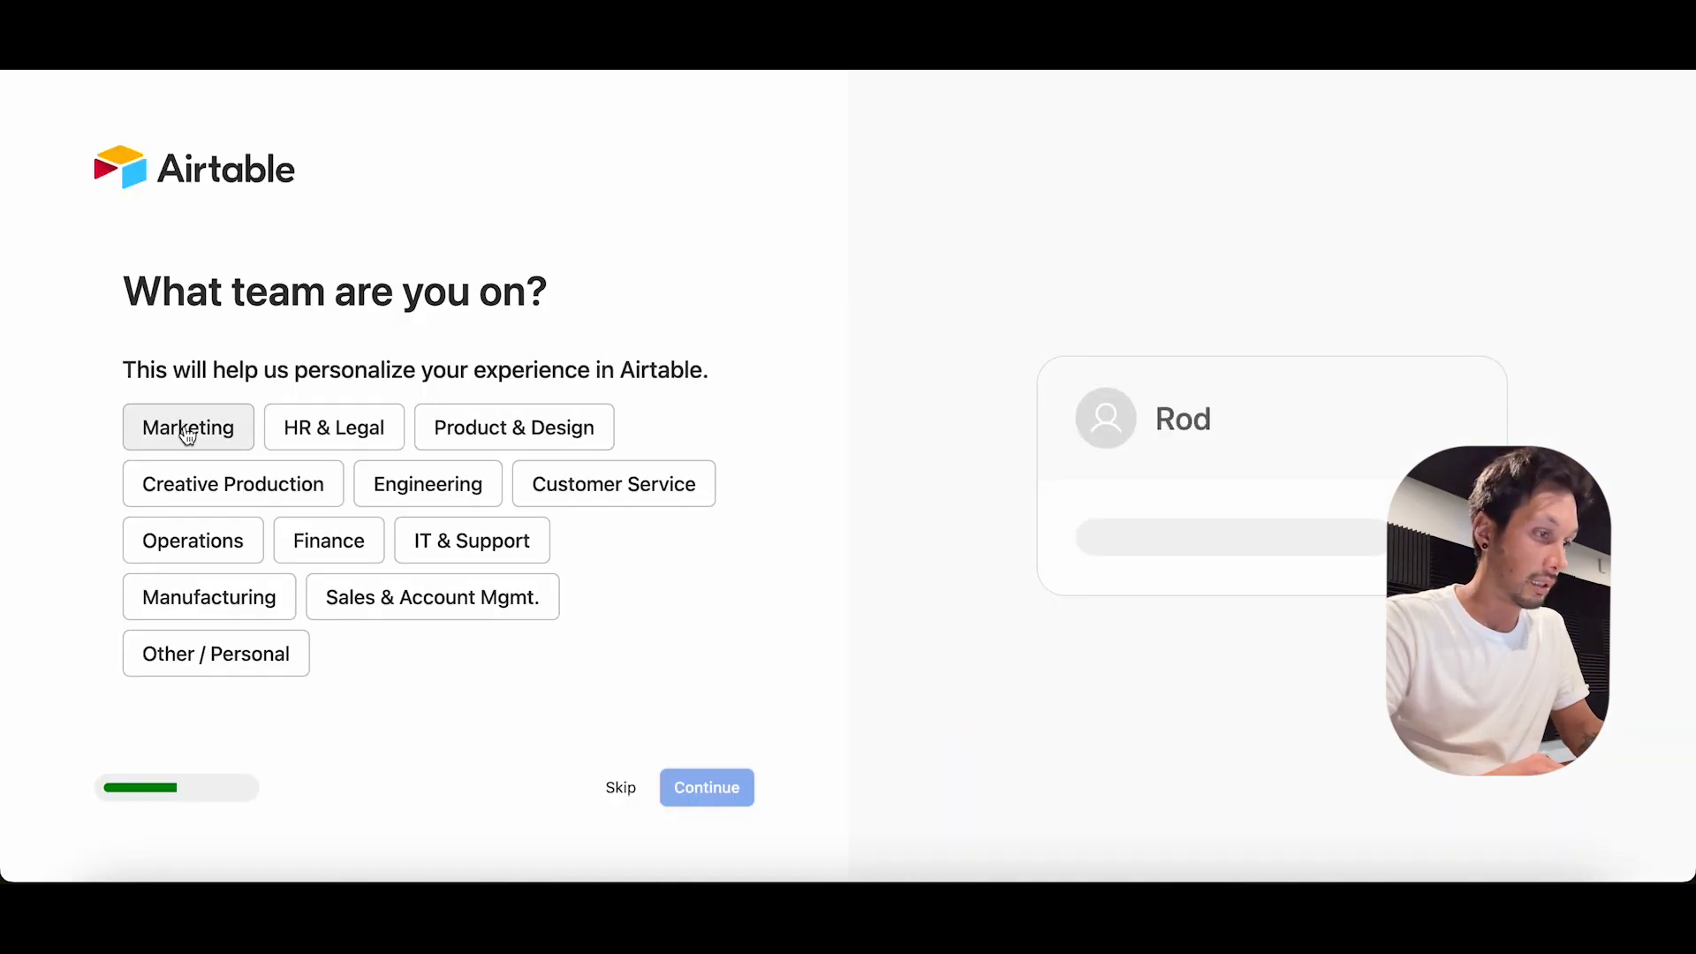
pyautogui.click(258, 652)
pyautogui.click(712, 793)
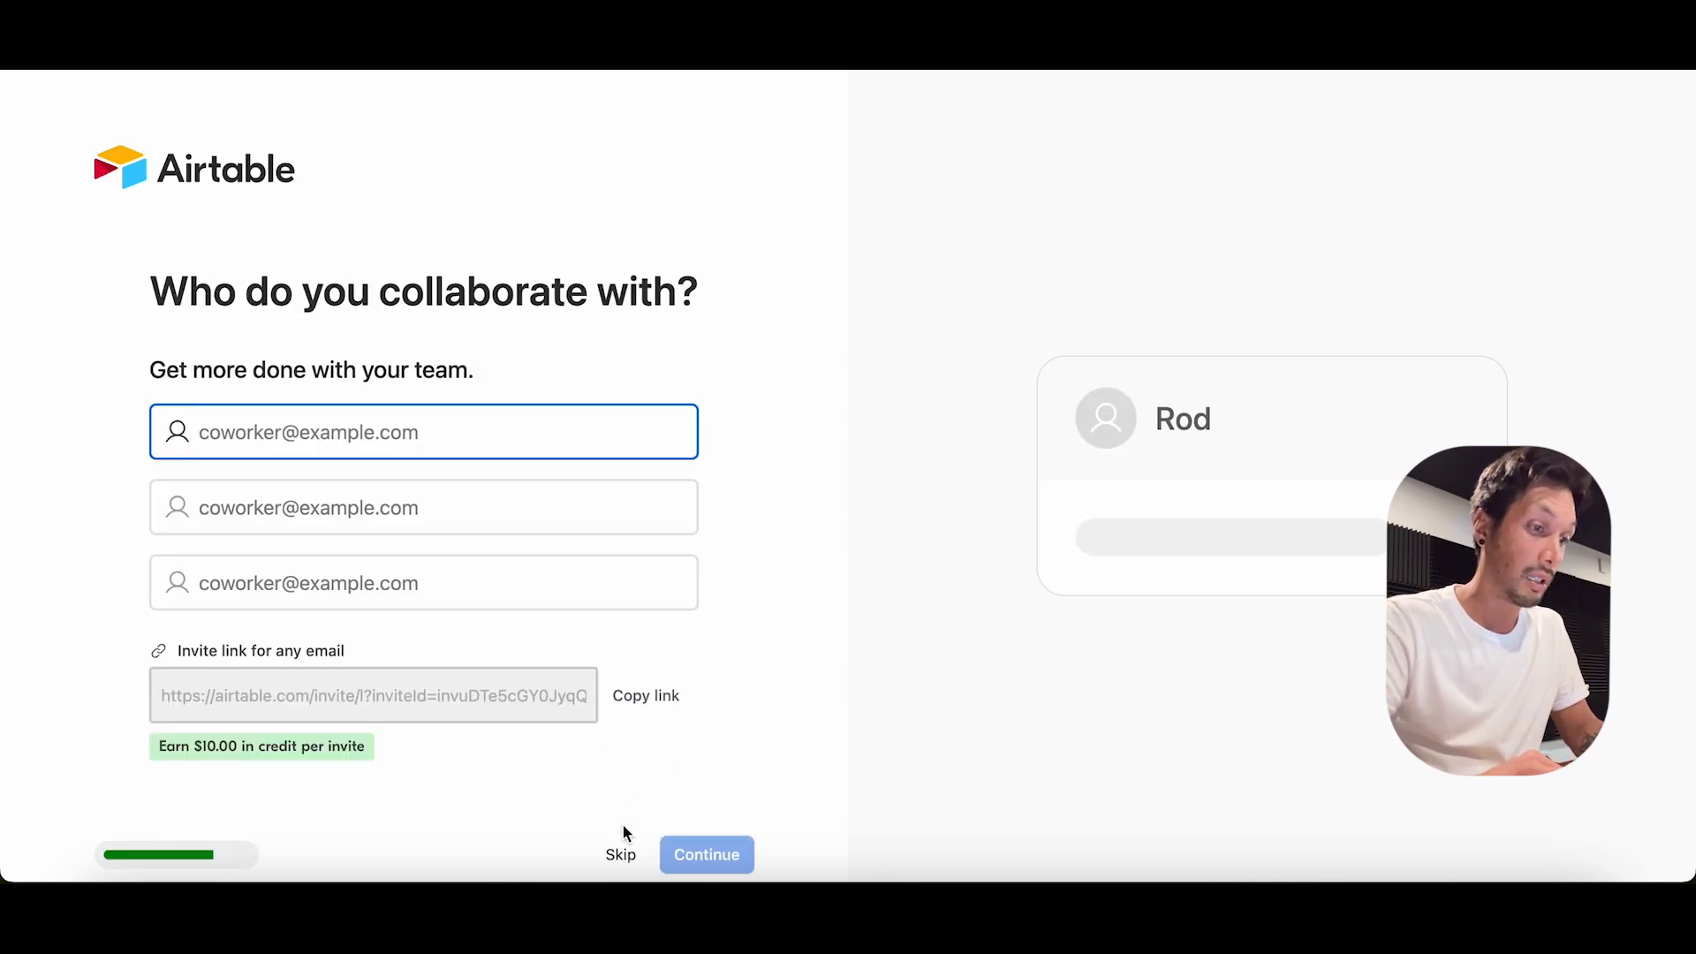
pyautogui.click(622, 849)
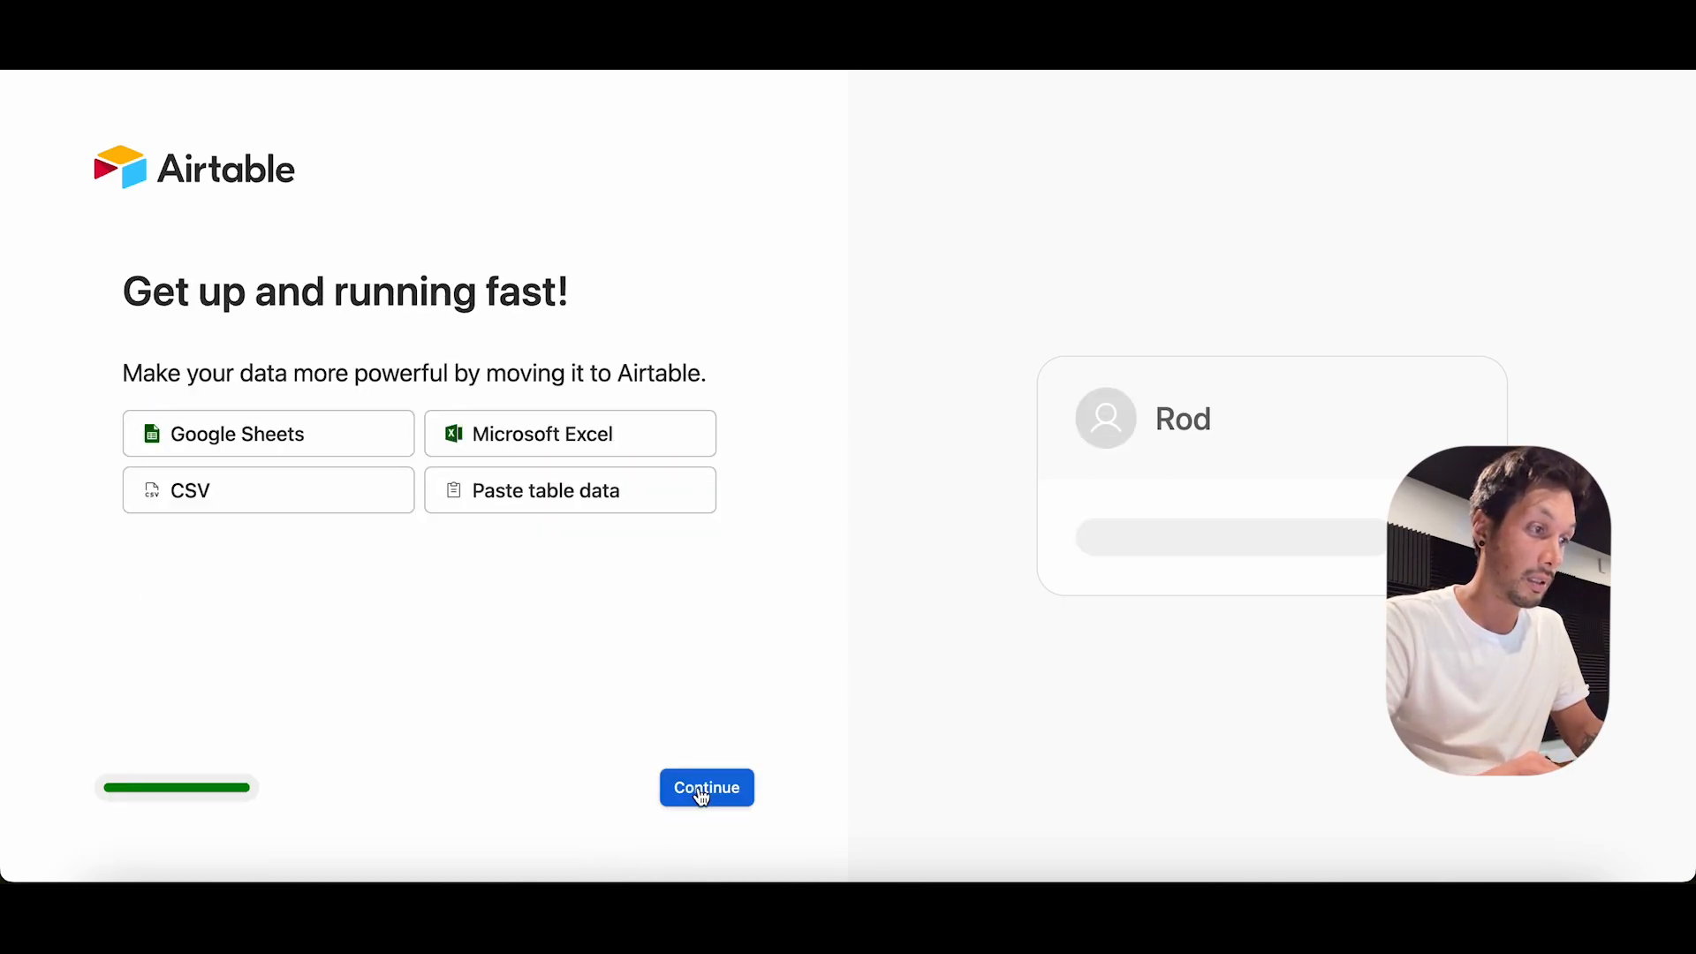
pyautogui.click(704, 790)
# Step: Name the app with the owner's first name plus "Autoblogging tool", give it the bright light-blue color and choose the light-bulb department
pyautogui.click(196, 310)
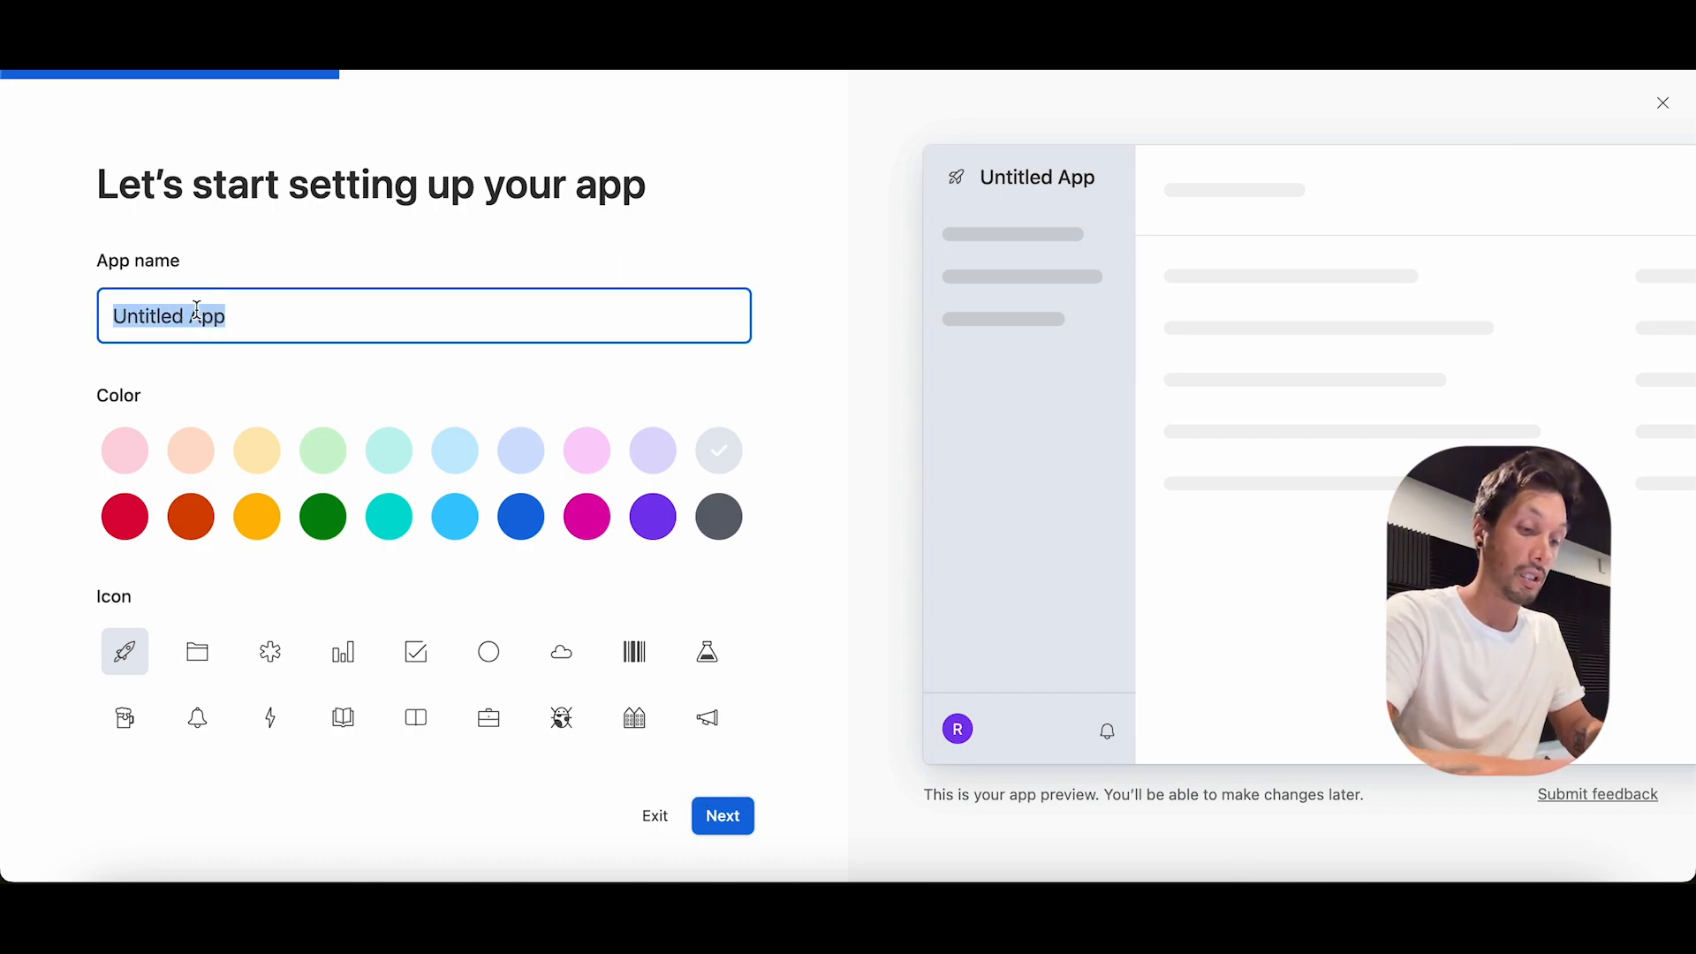
pyautogui.write('Ro')
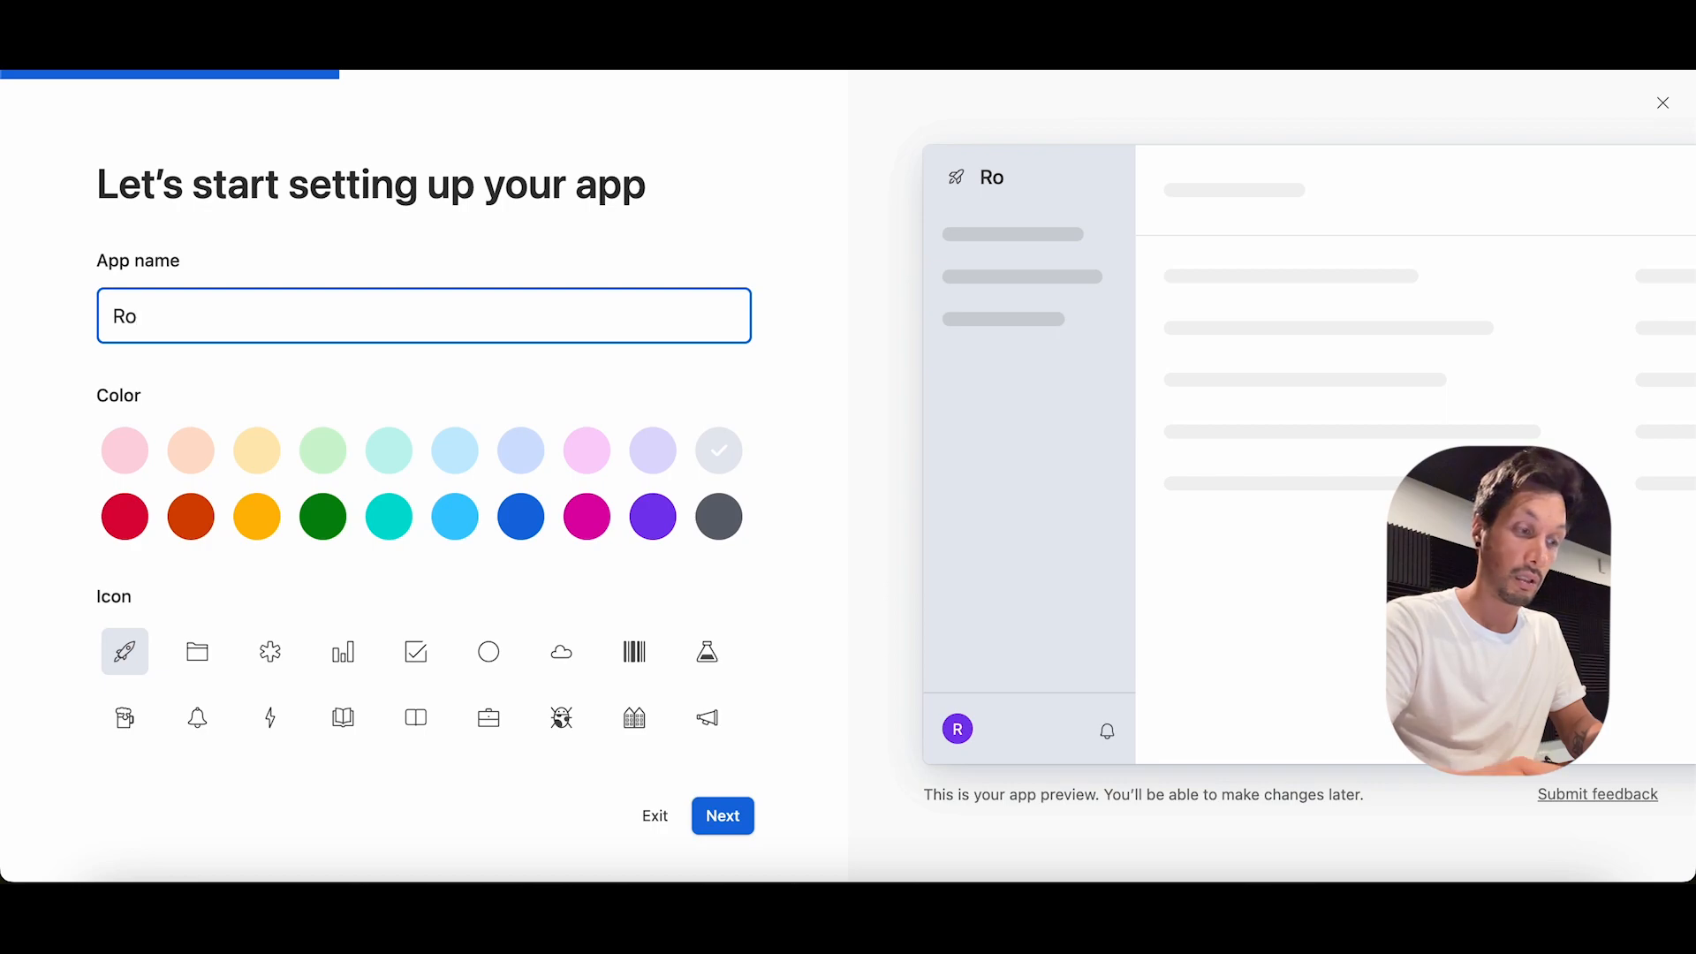
pyautogui.write("id's Autoblog")
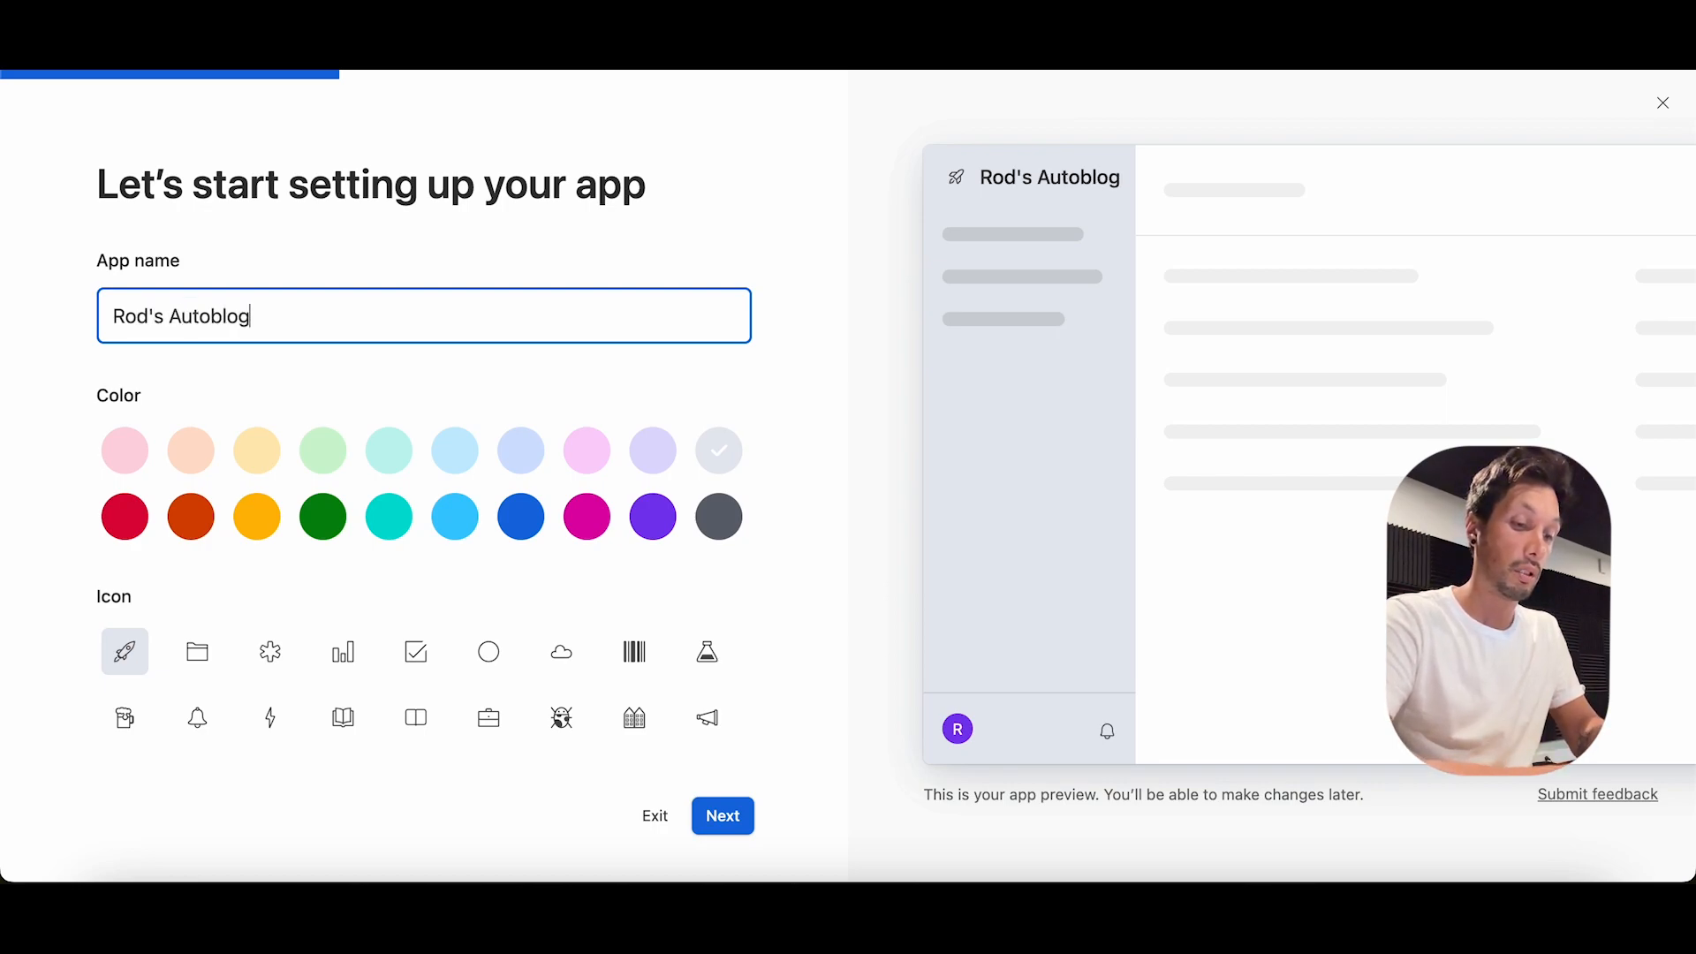
pyautogui.write('ging tool')
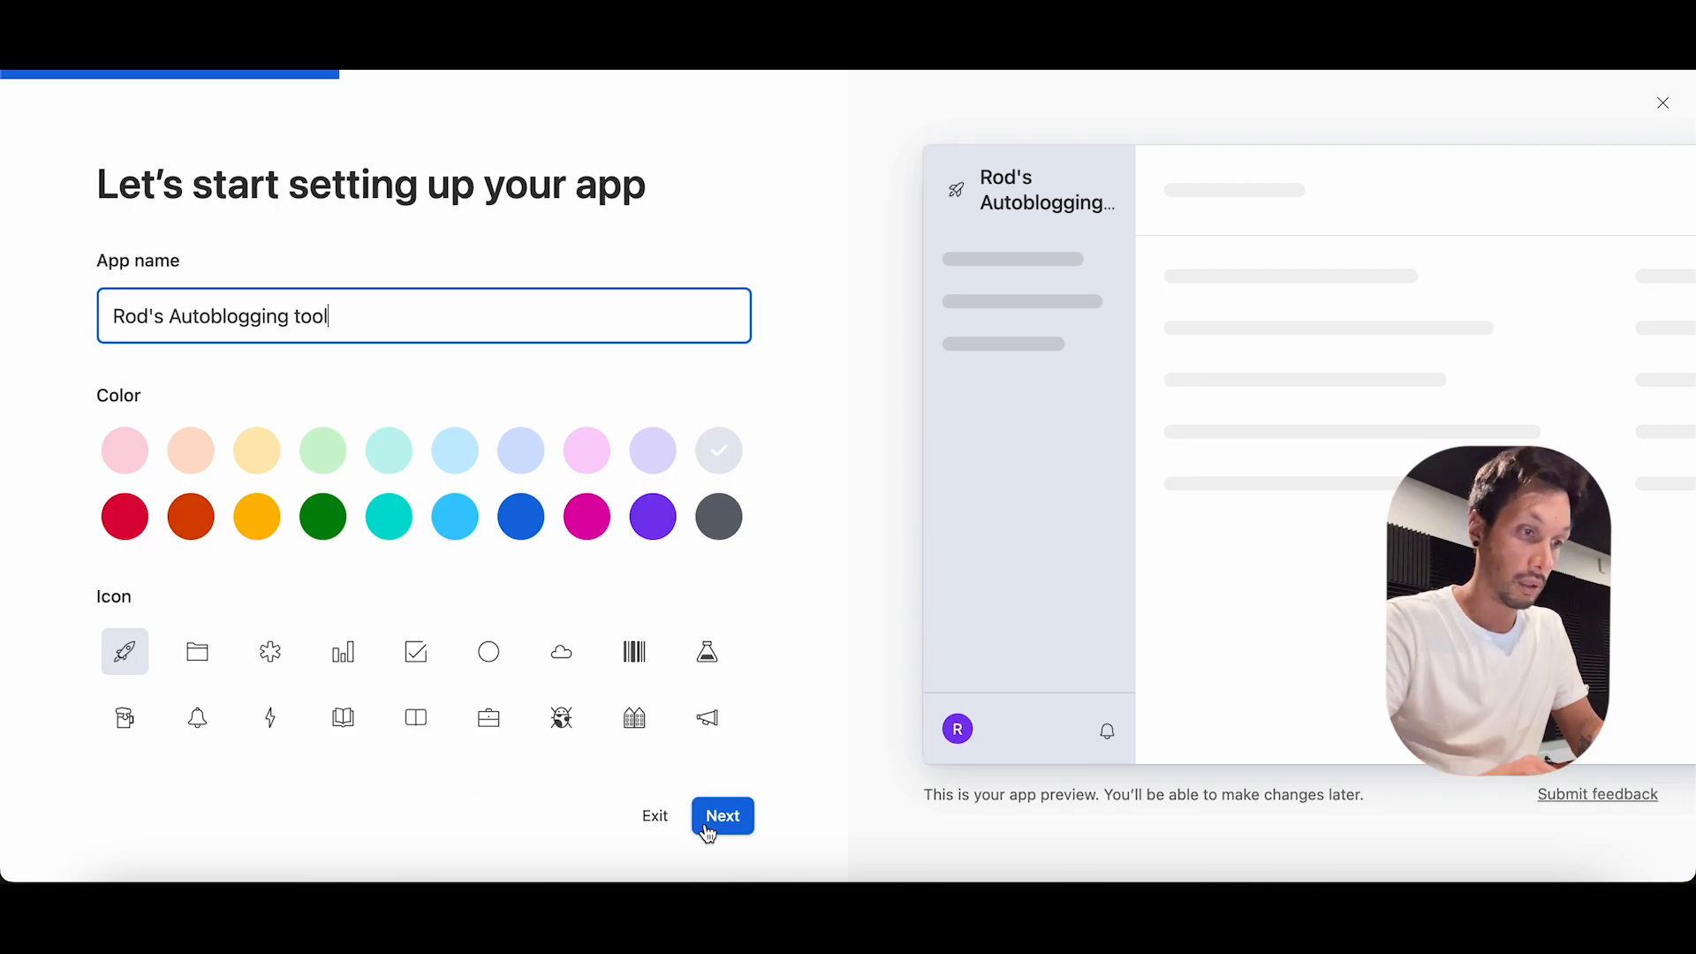
pyautogui.click(454, 517)
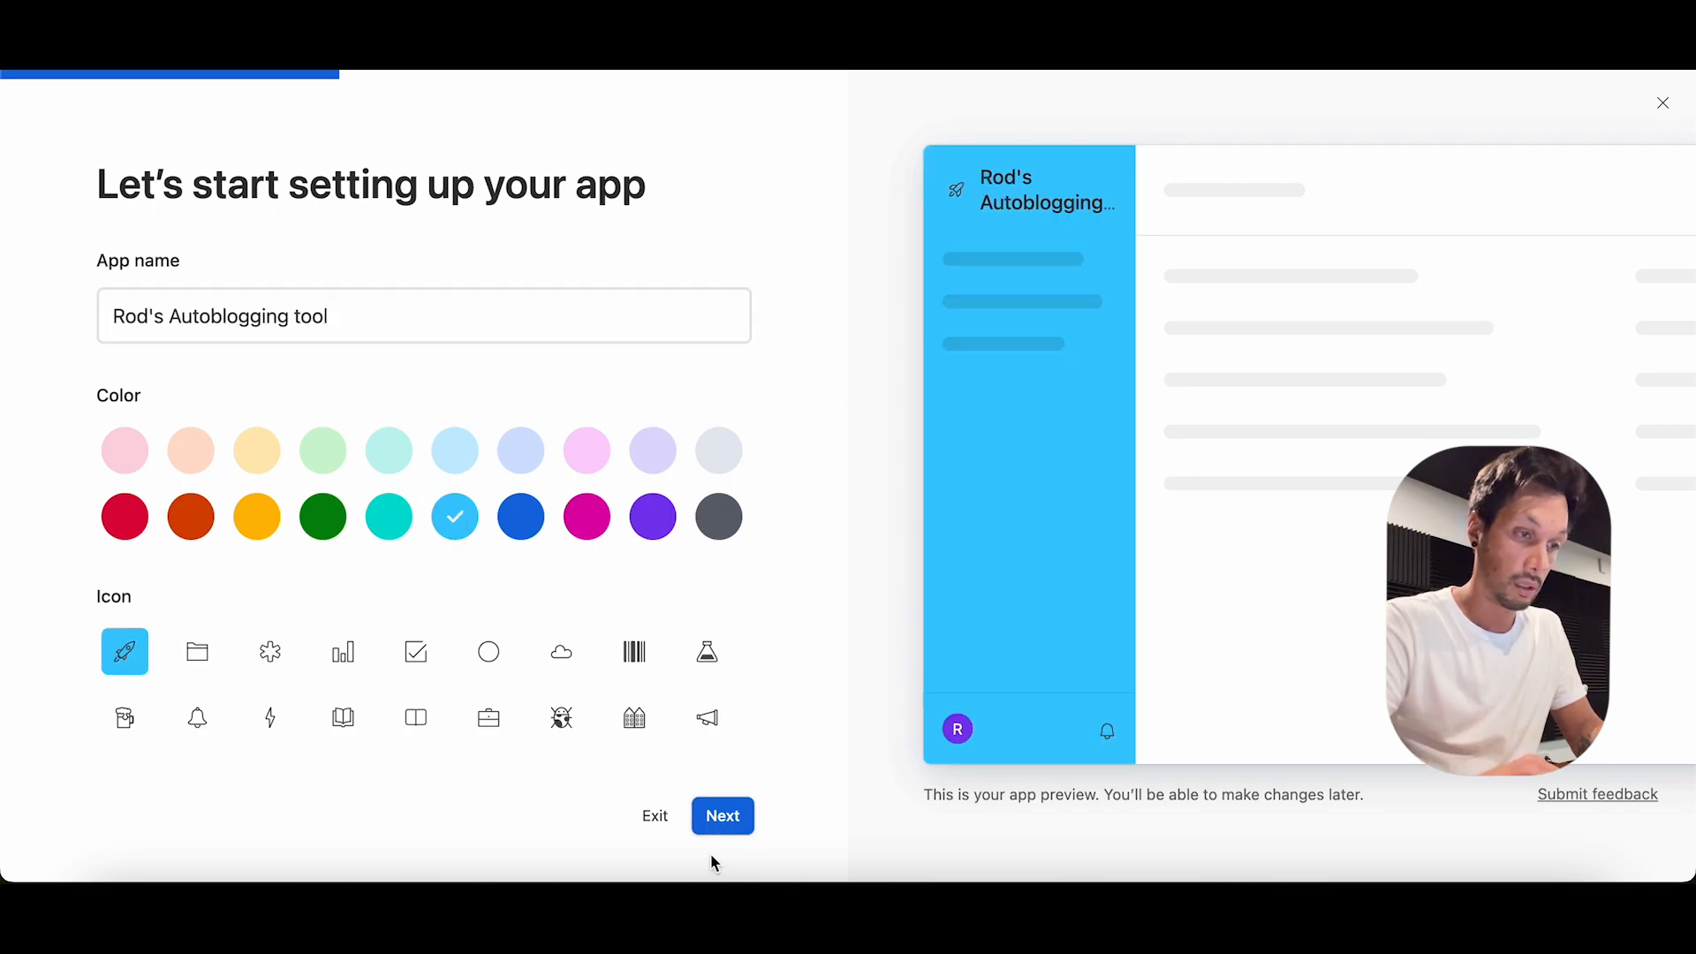
pyautogui.click(712, 814)
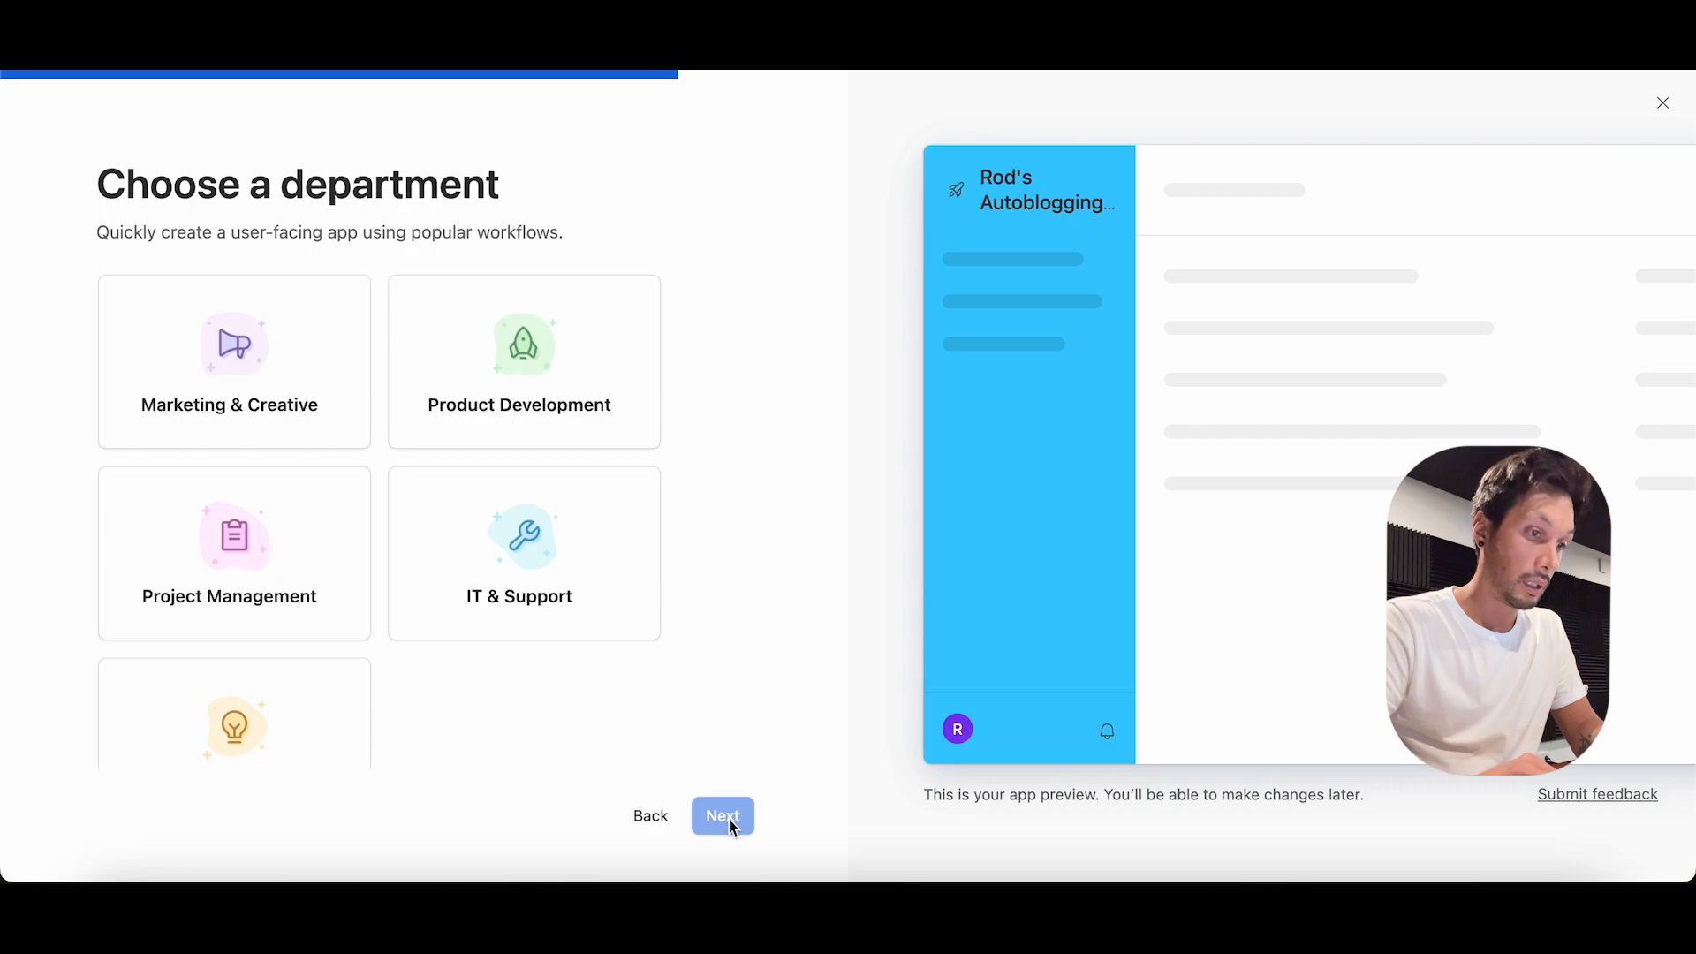
pyautogui.scroll(-4, 444, 603)
pyautogui.click(284, 671)
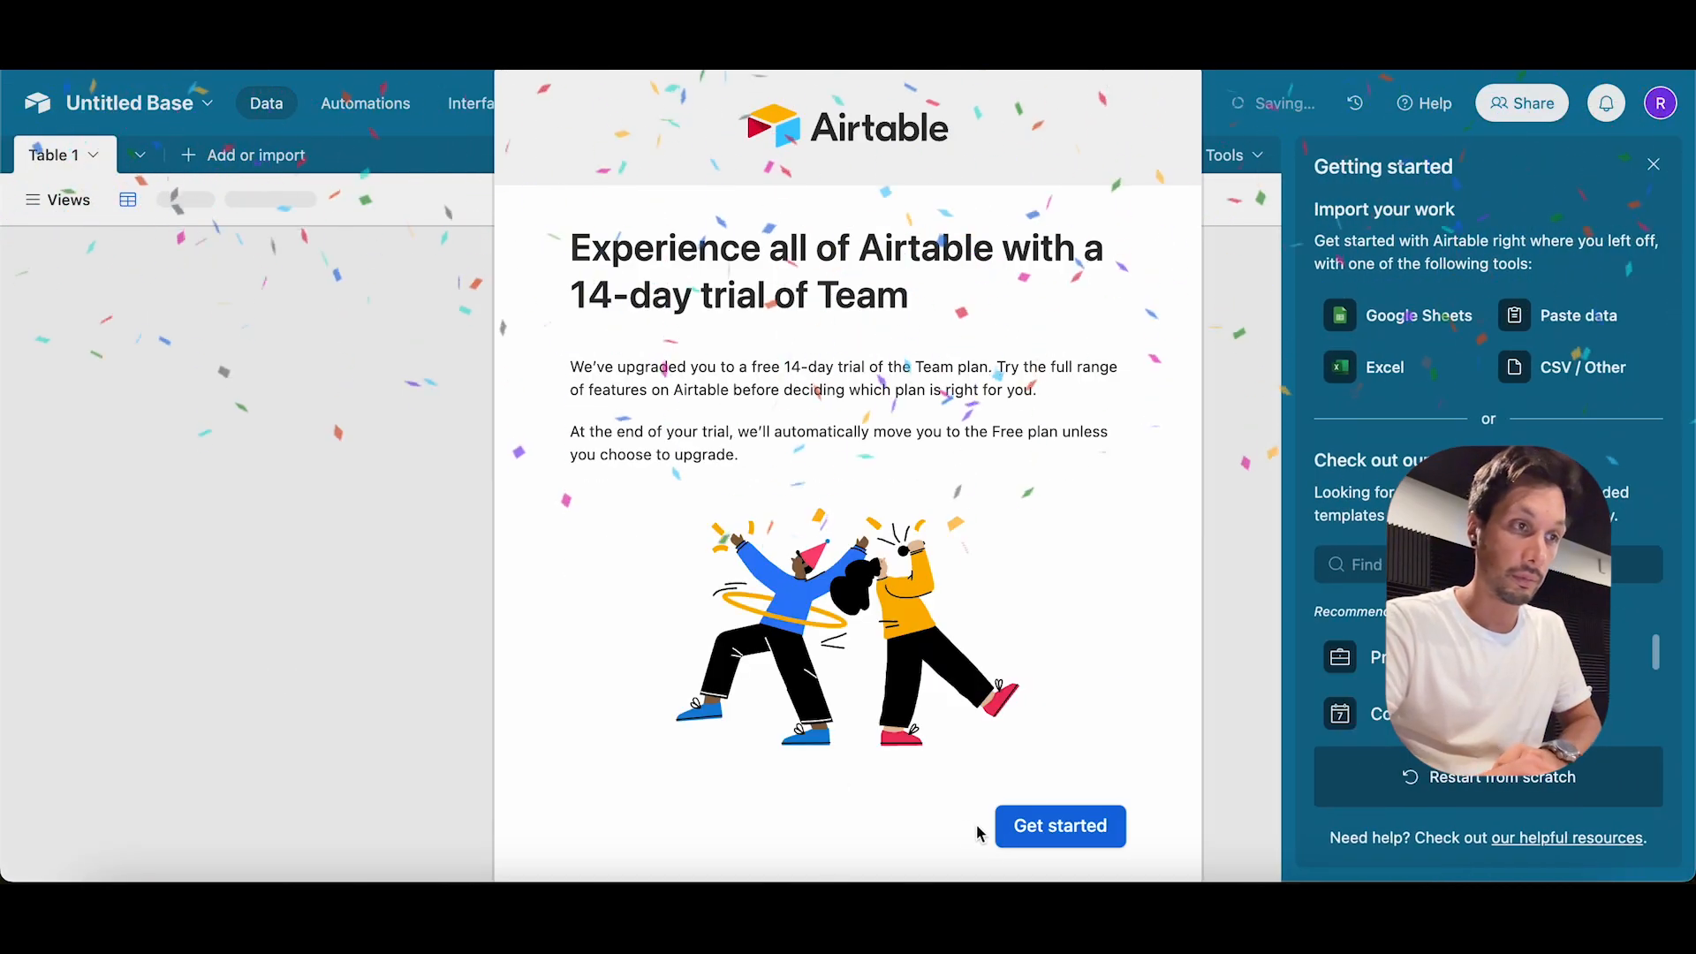
# Step: Dismiss the 14-day Team trial notice and the getting-started guides in the new base, and return to the home page
pyautogui.moveTo(589, 295); pyautogui.dragTo(803, 327)
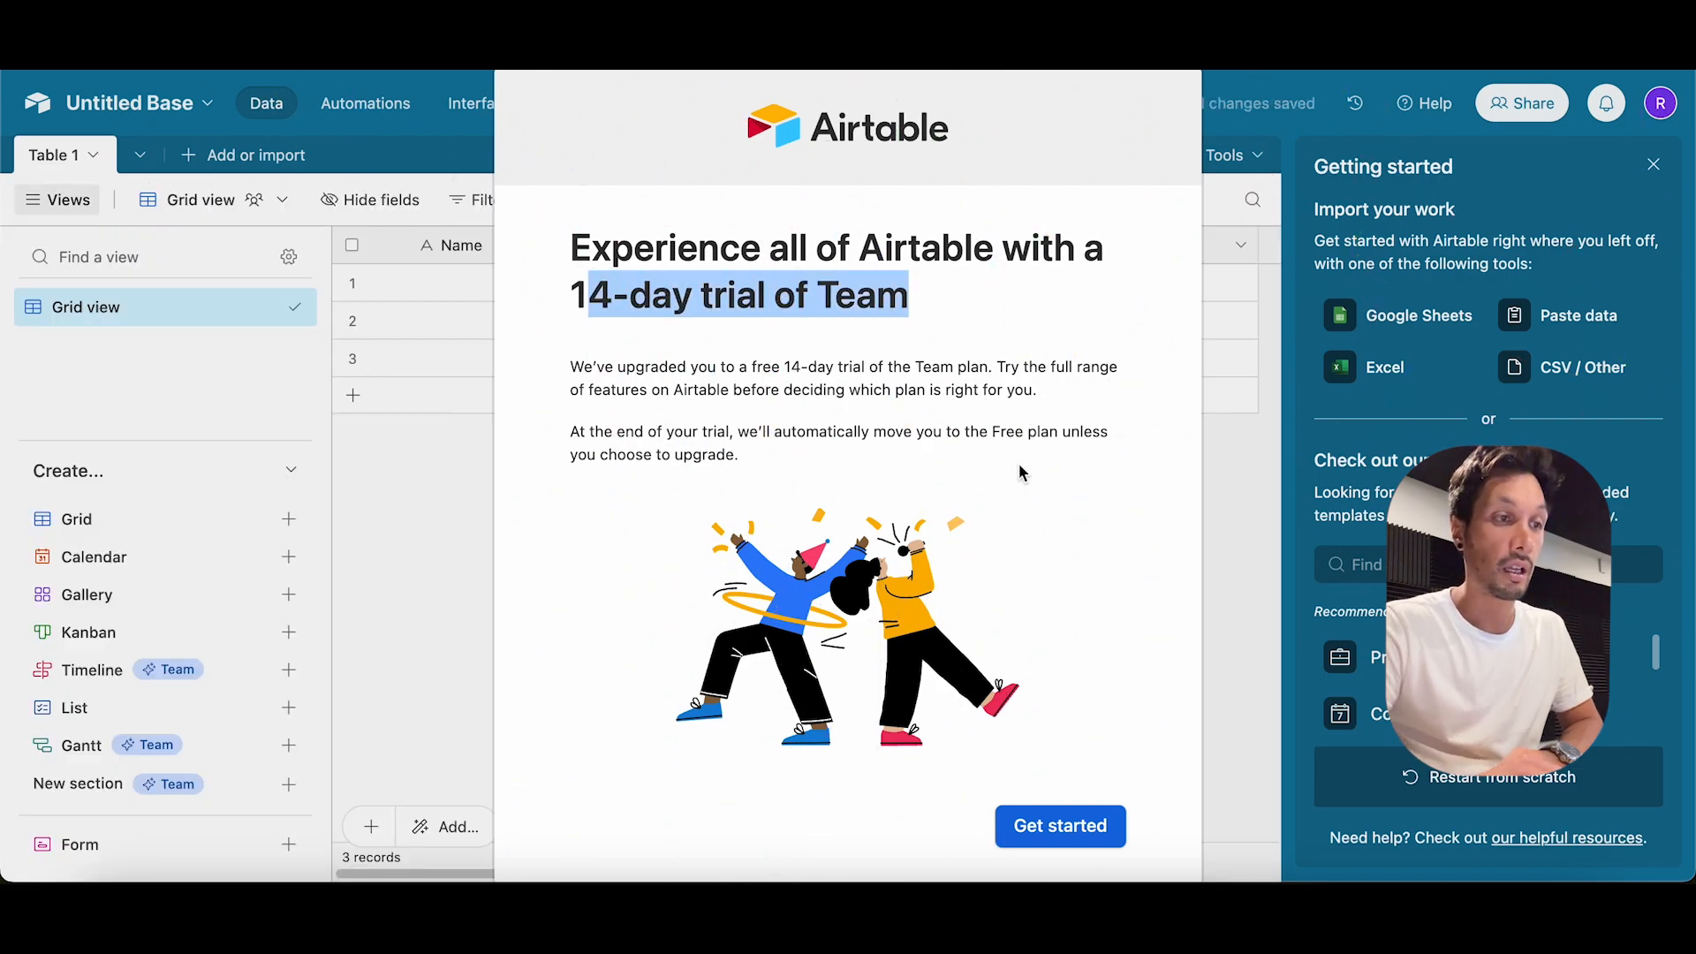
pyautogui.click(1116, 503)
pyautogui.click(1218, 523)
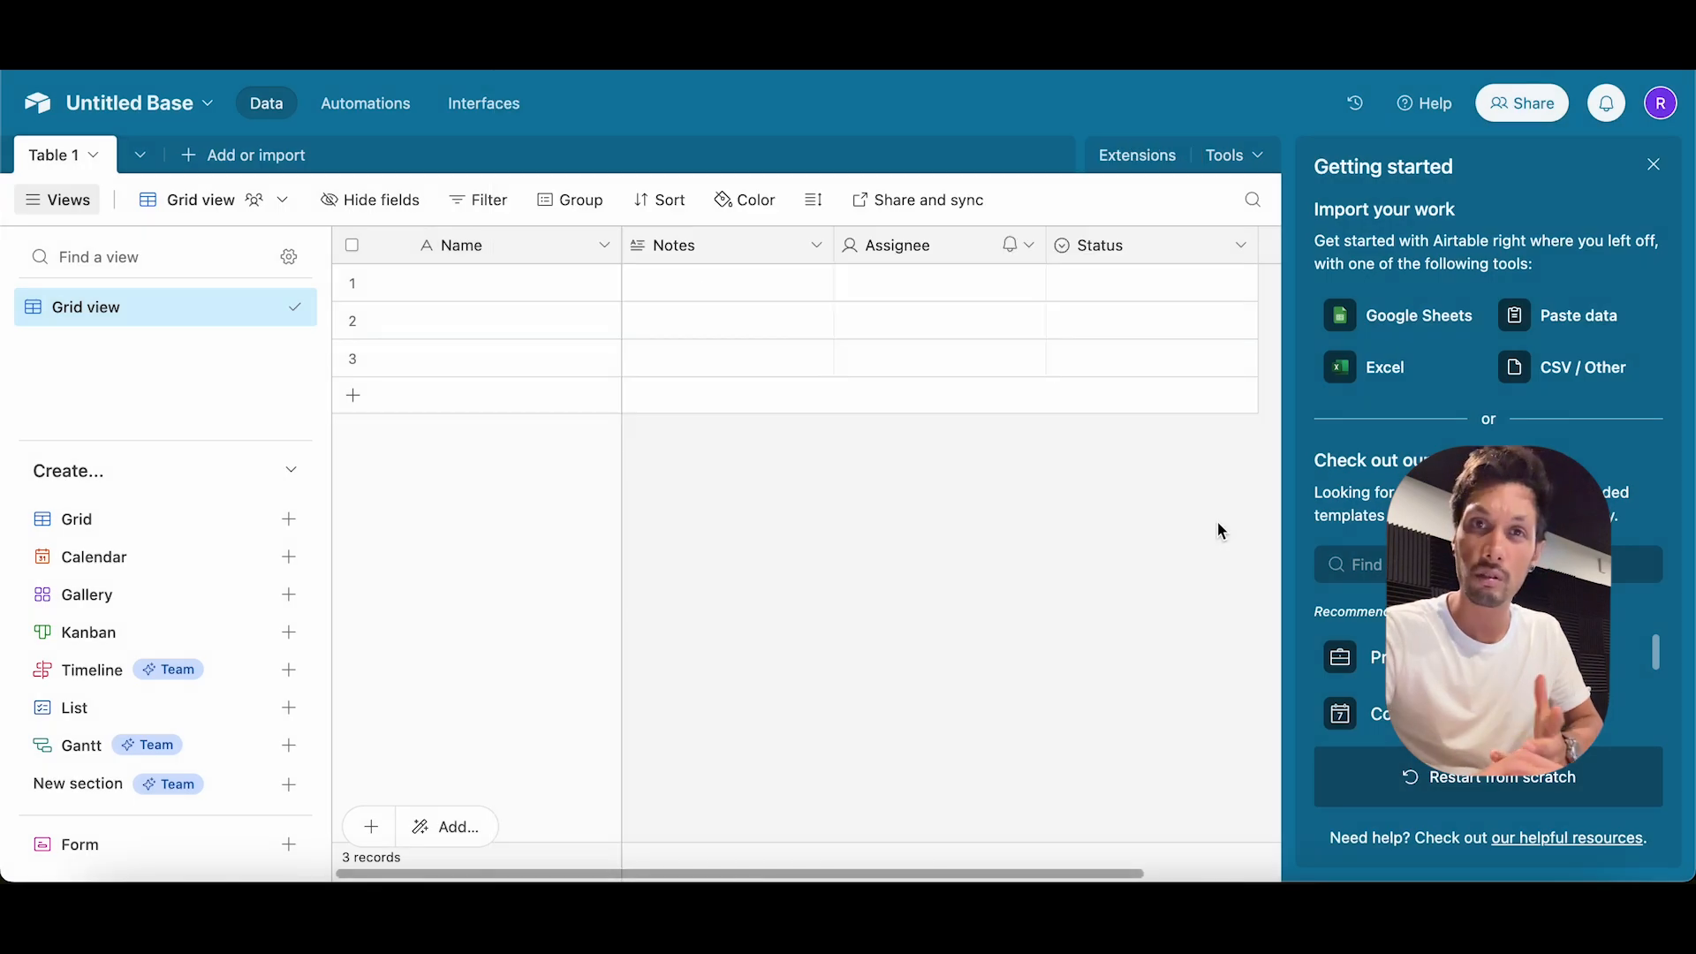
pyautogui.click(1654, 164)
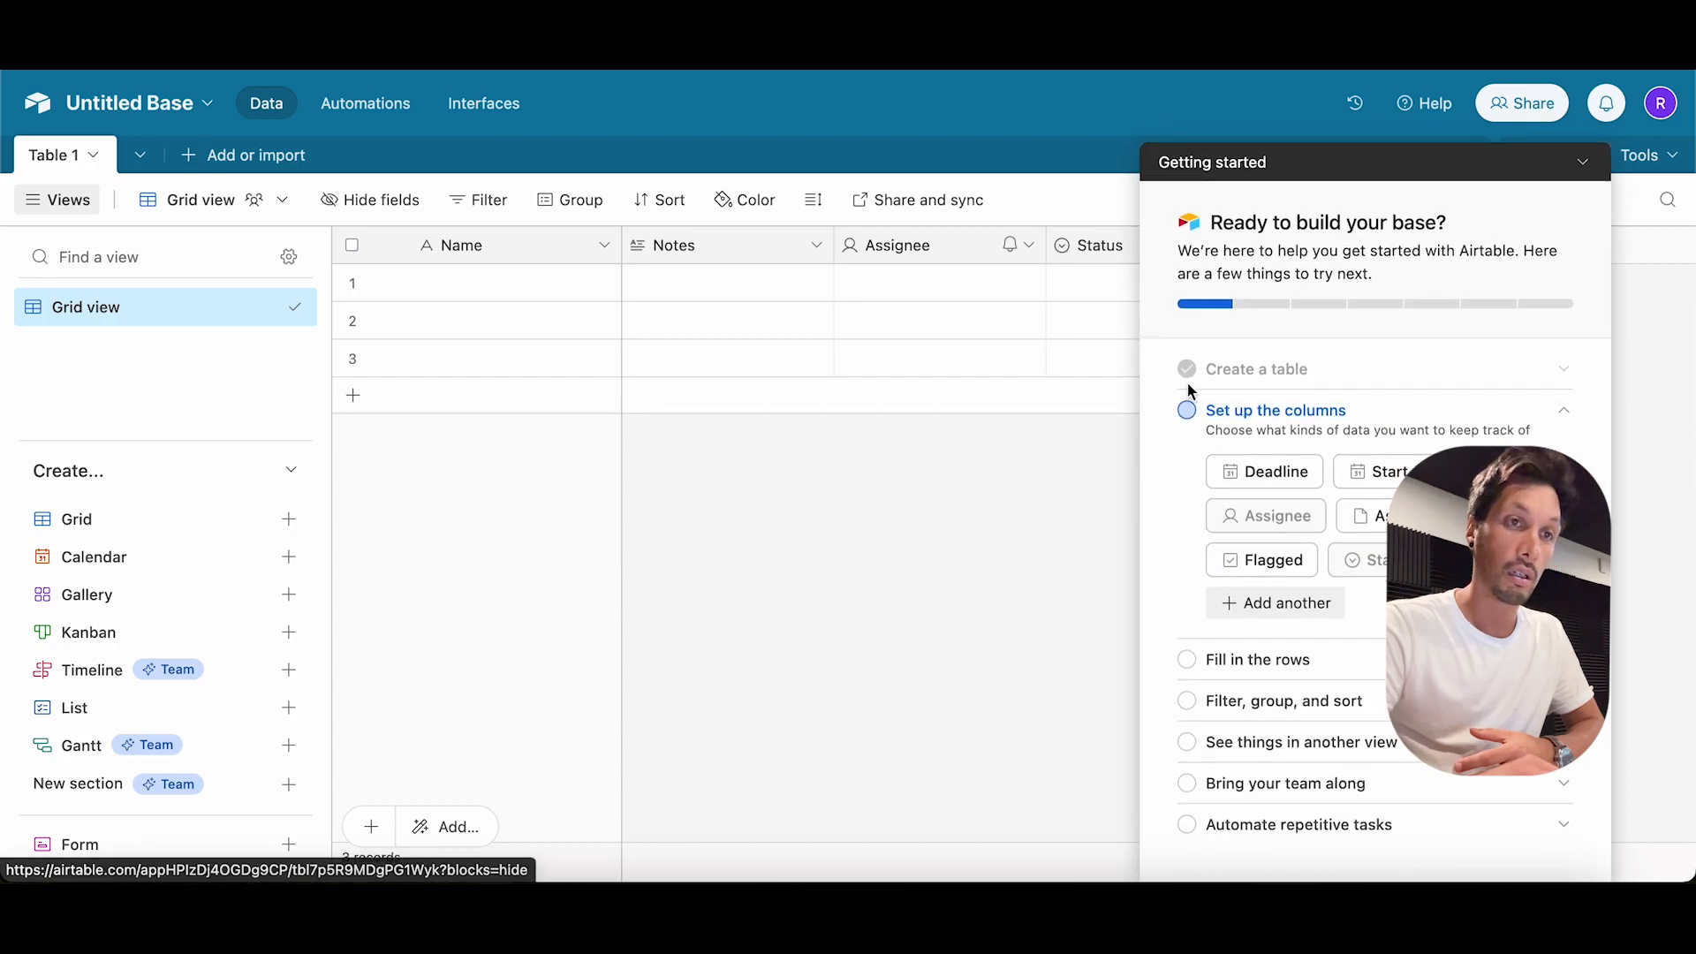
pyautogui.click(1585, 166)
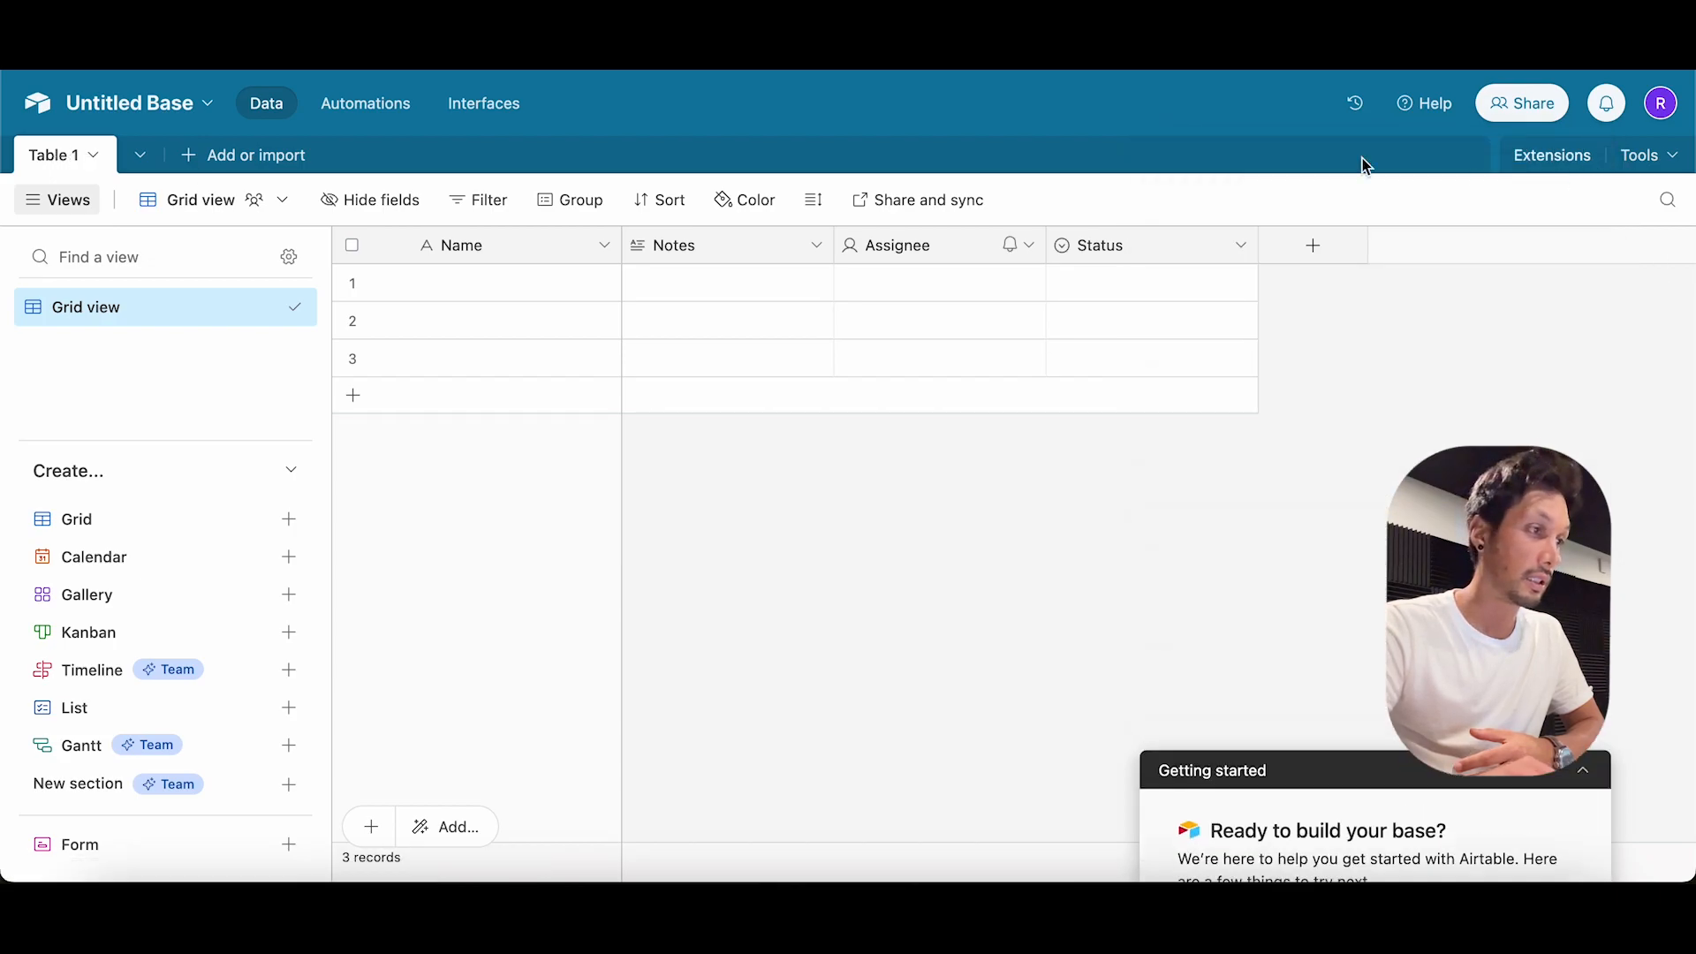
pyautogui.click(35, 104)
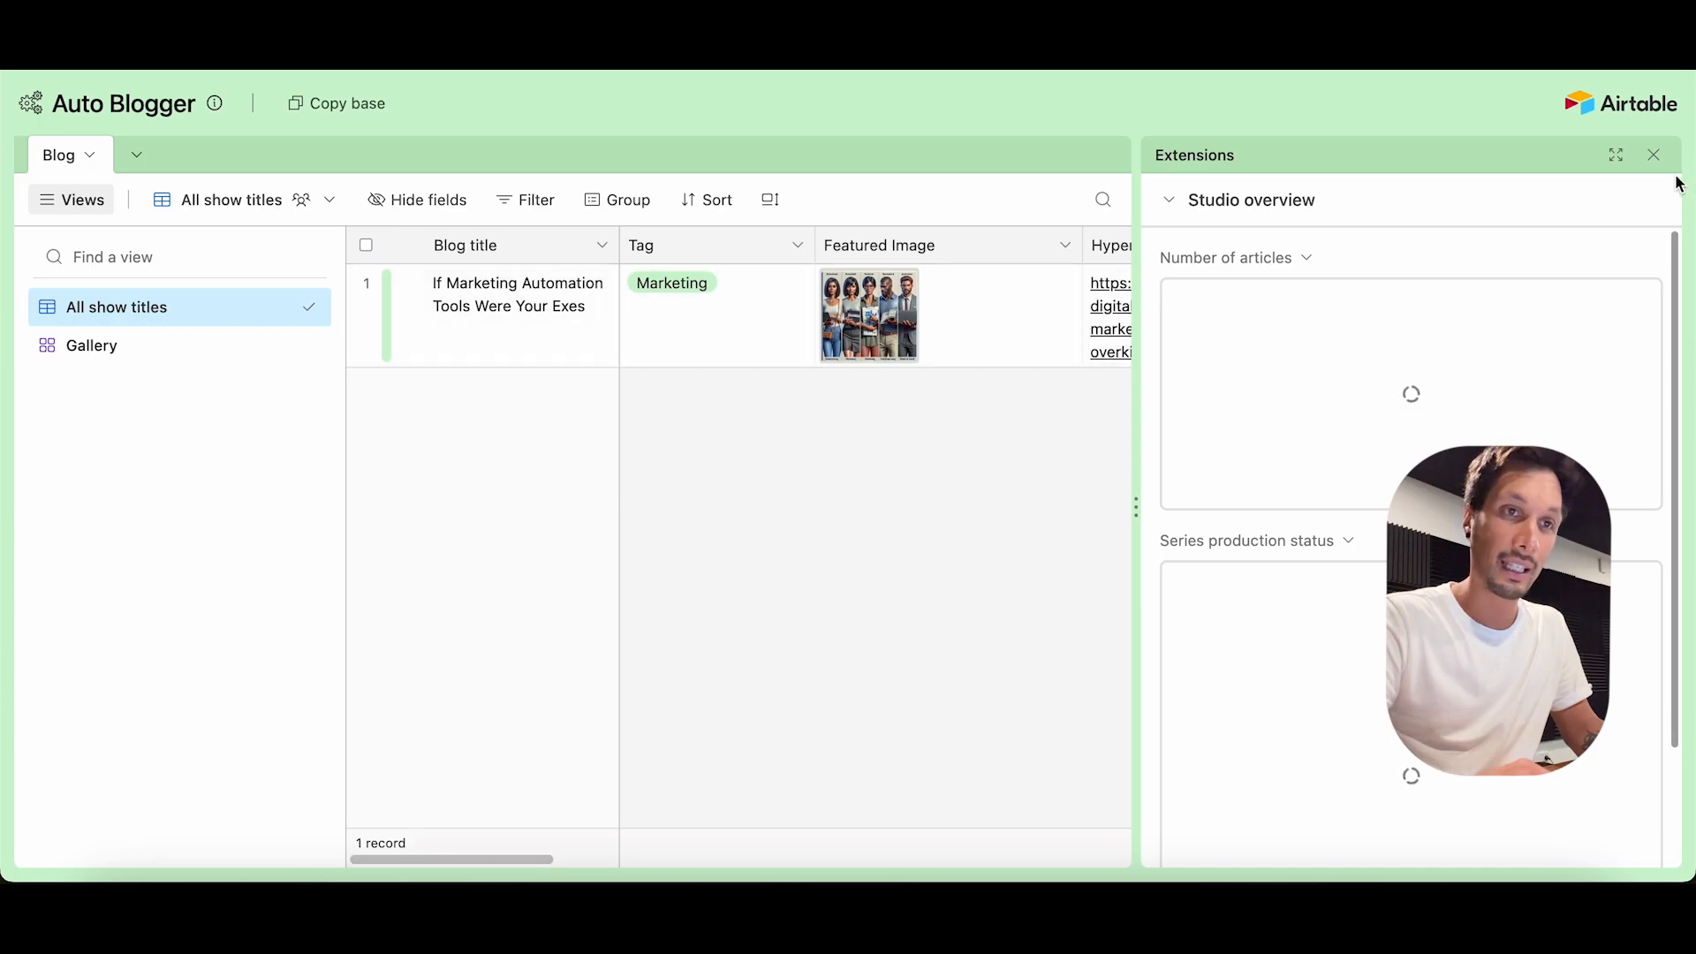
# Step: Close the Extensions pane of the shared Auto Blogger base and copy the base into the account's workspace
pyautogui.click(1653, 156)
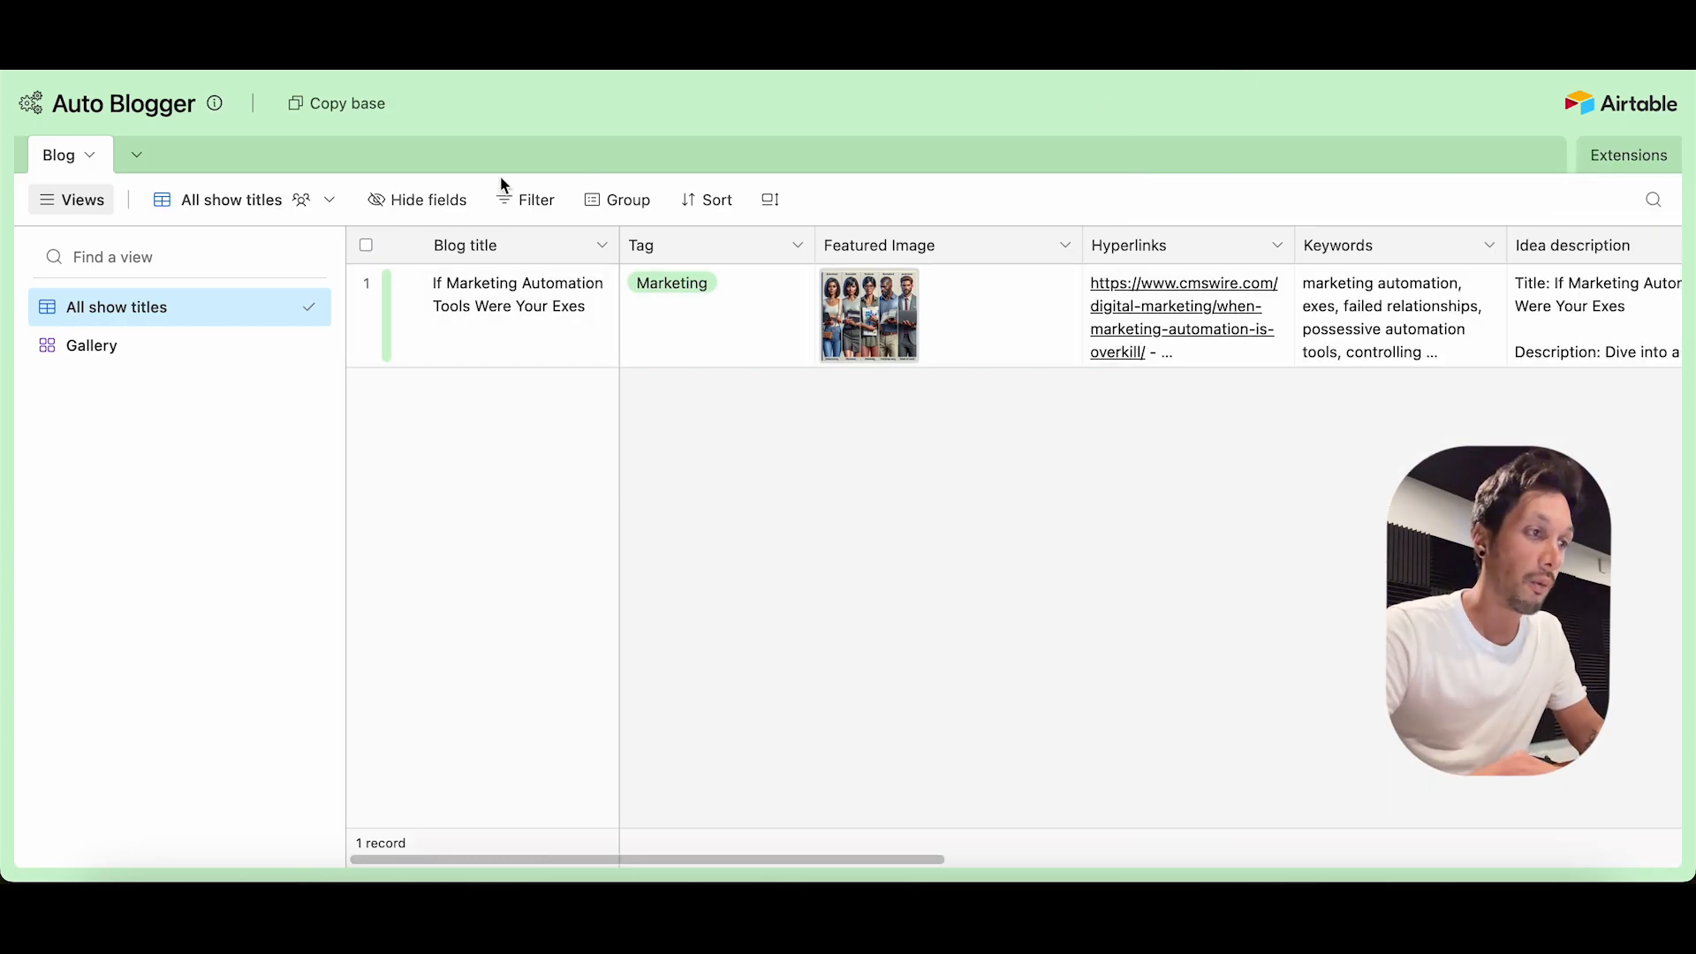
pyautogui.click(341, 106)
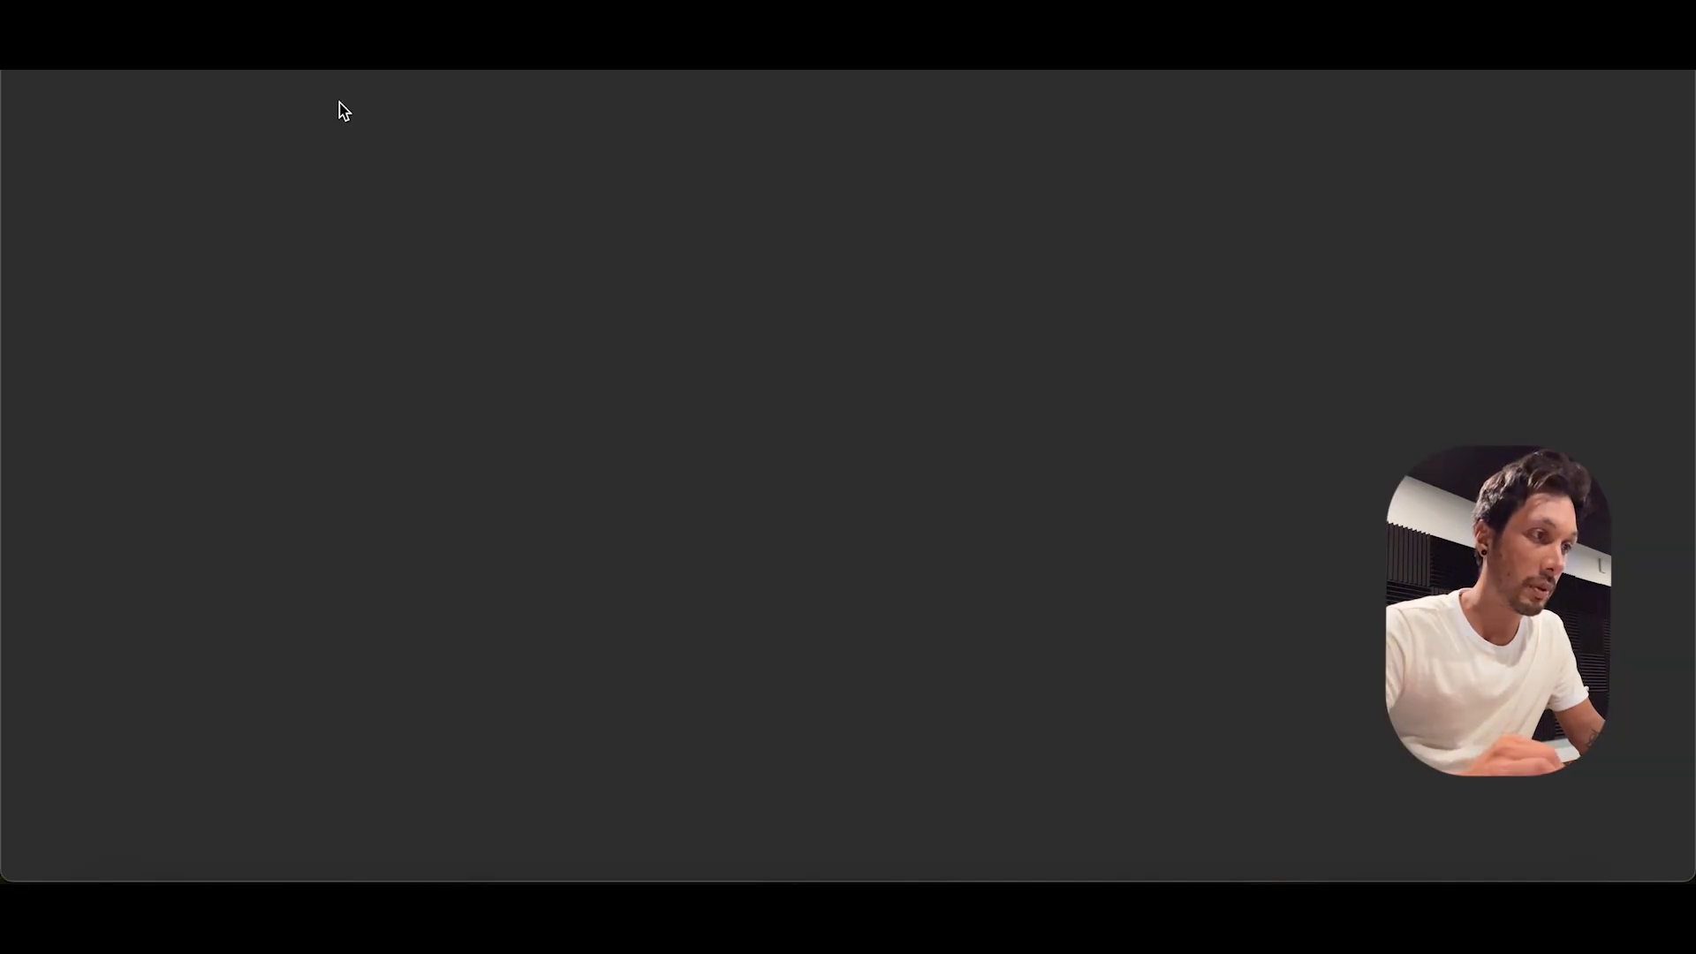
pyautogui.click(869, 782)
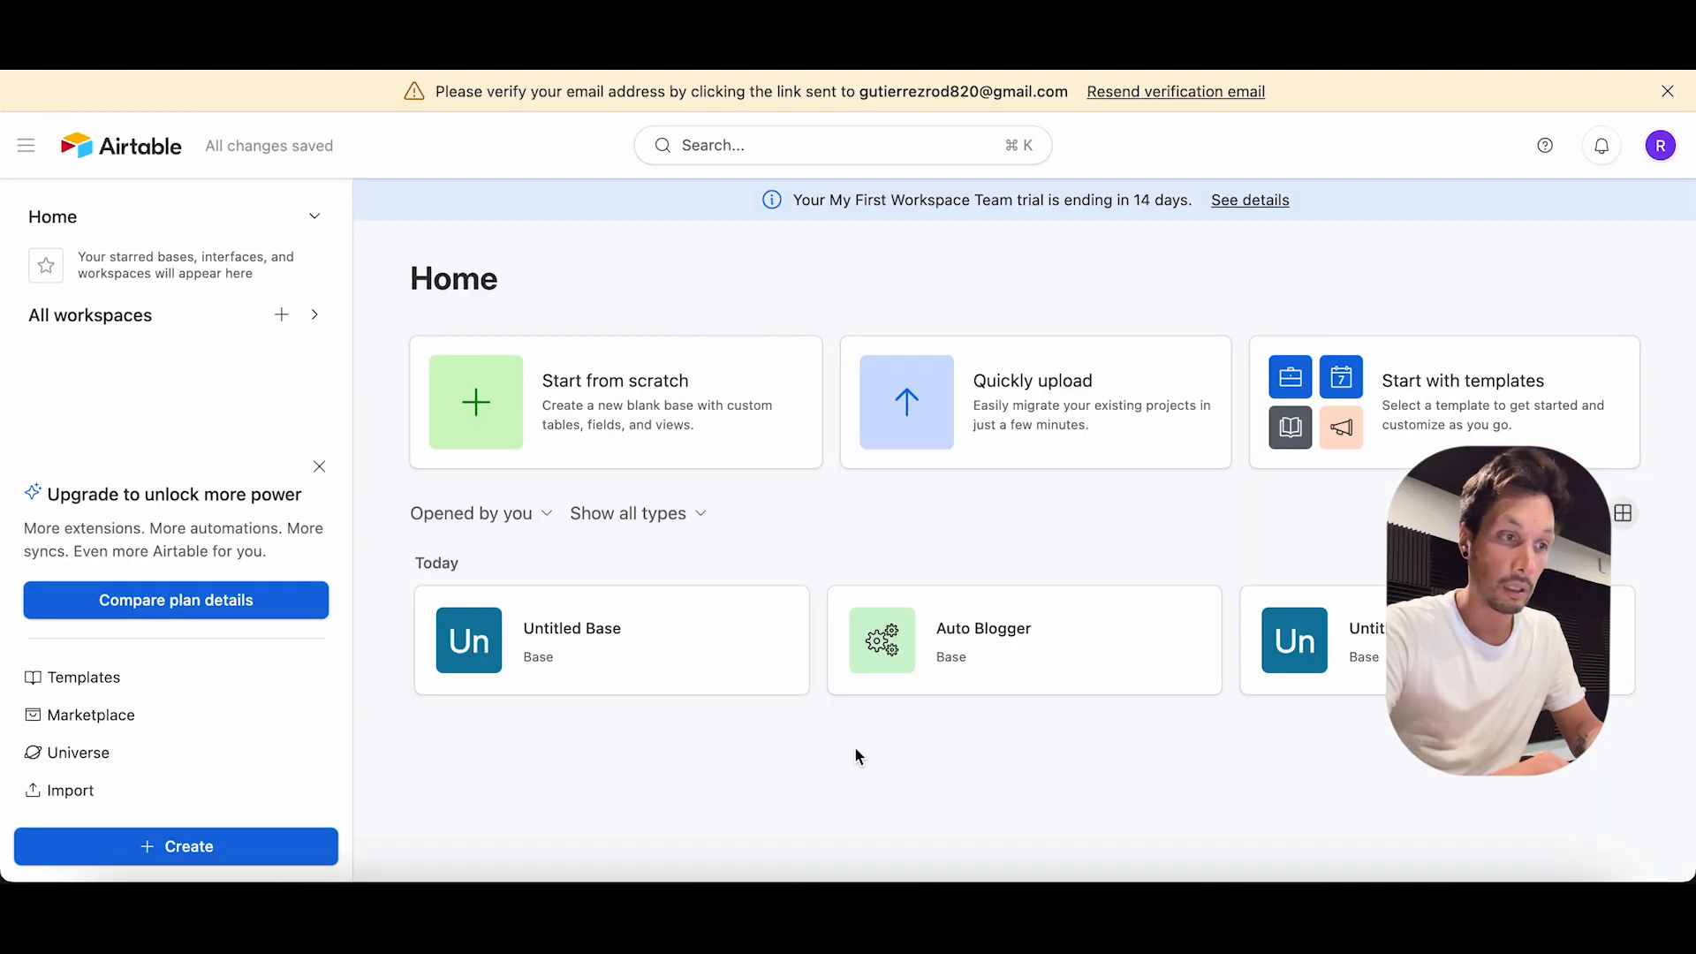
# Step: Delete both Untitled Base entries from the home page, keeping only the Auto Blogger base
pyautogui.click(780, 634)
pyautogui.click(827, 574)
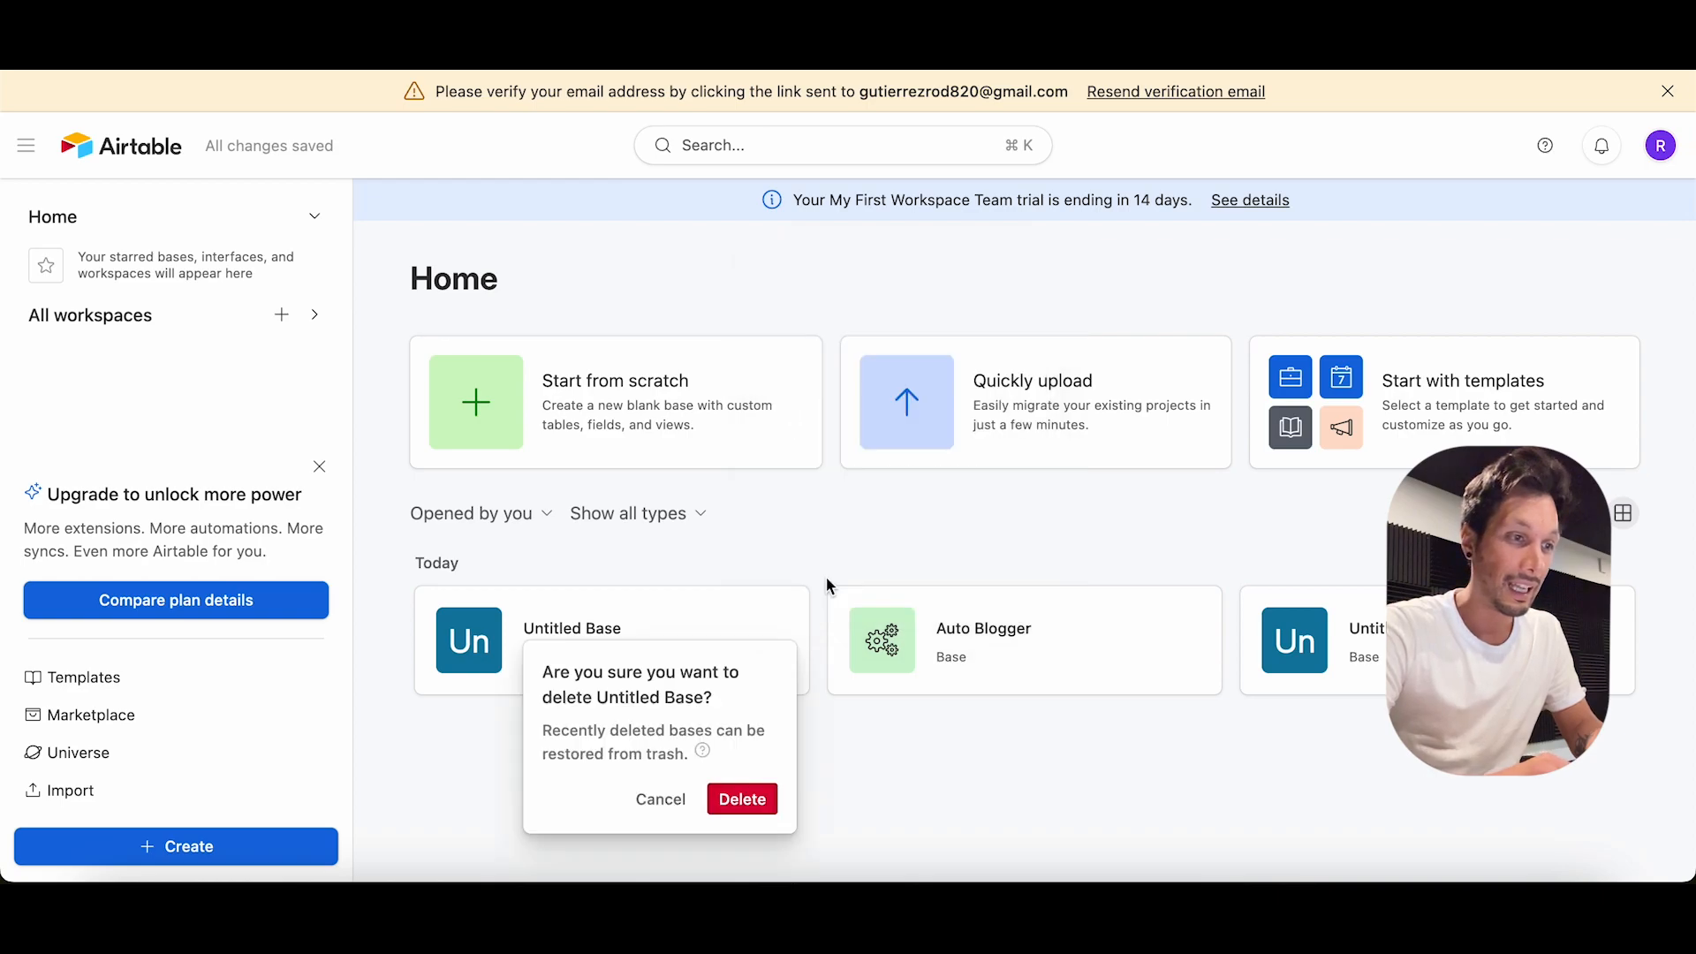
pyautogui.click(765, 802)
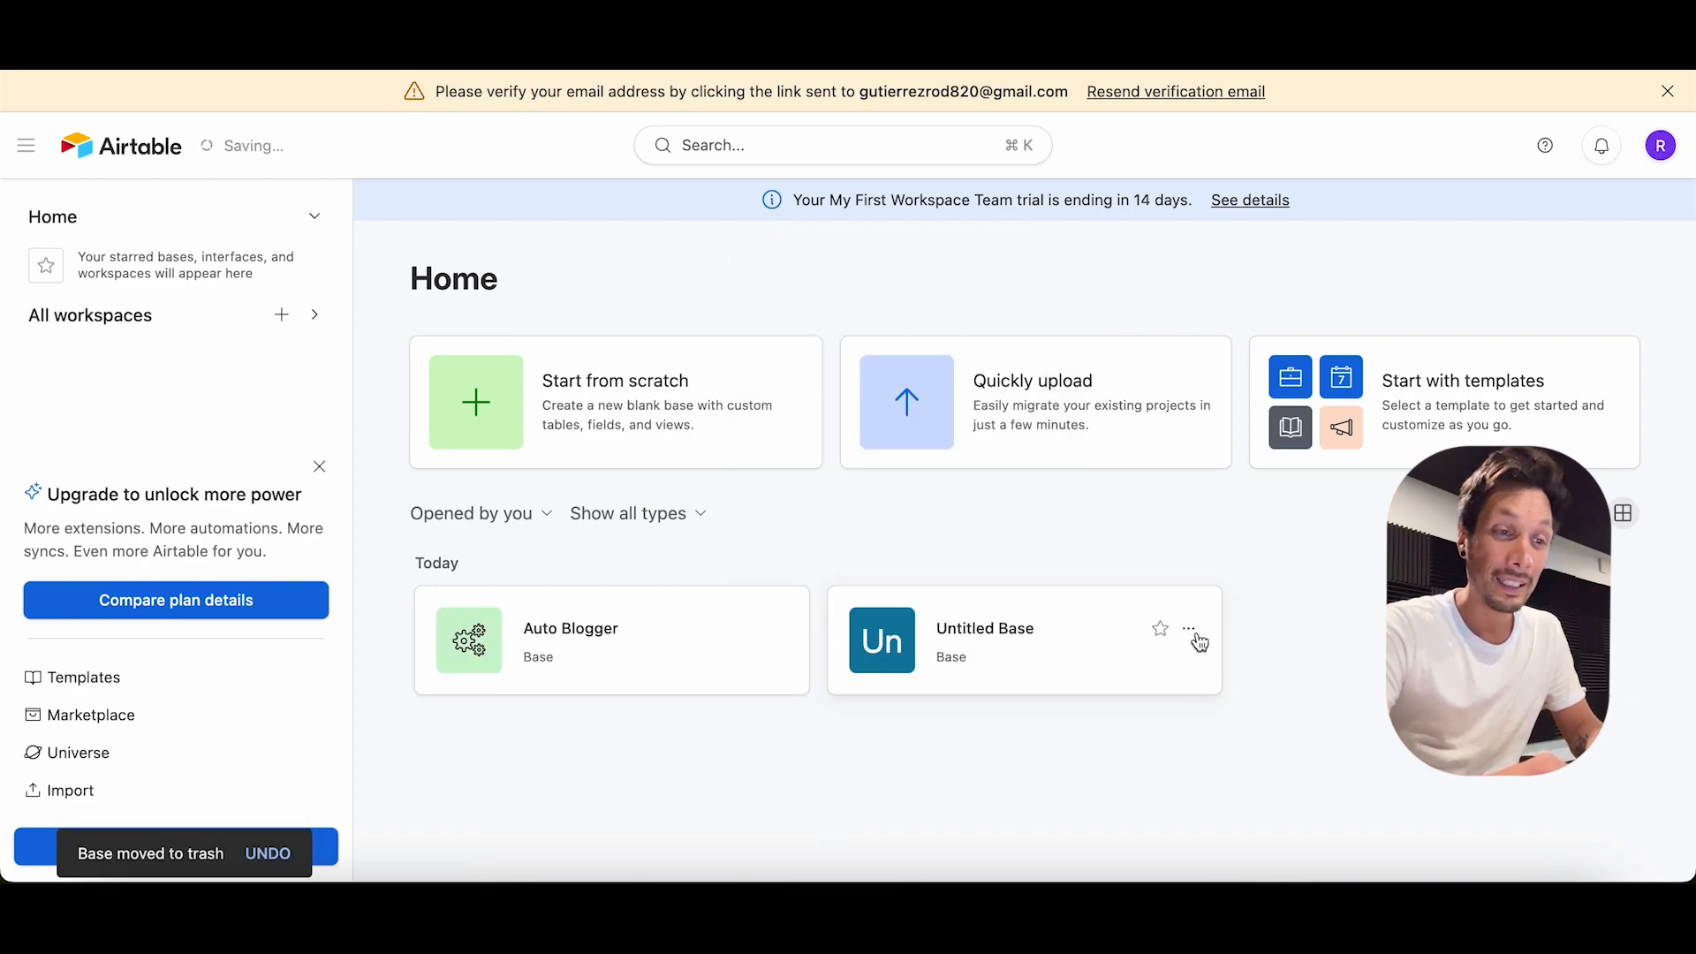
pyautogui.click(1192, 634)
pyautogui.click(1261, 576)
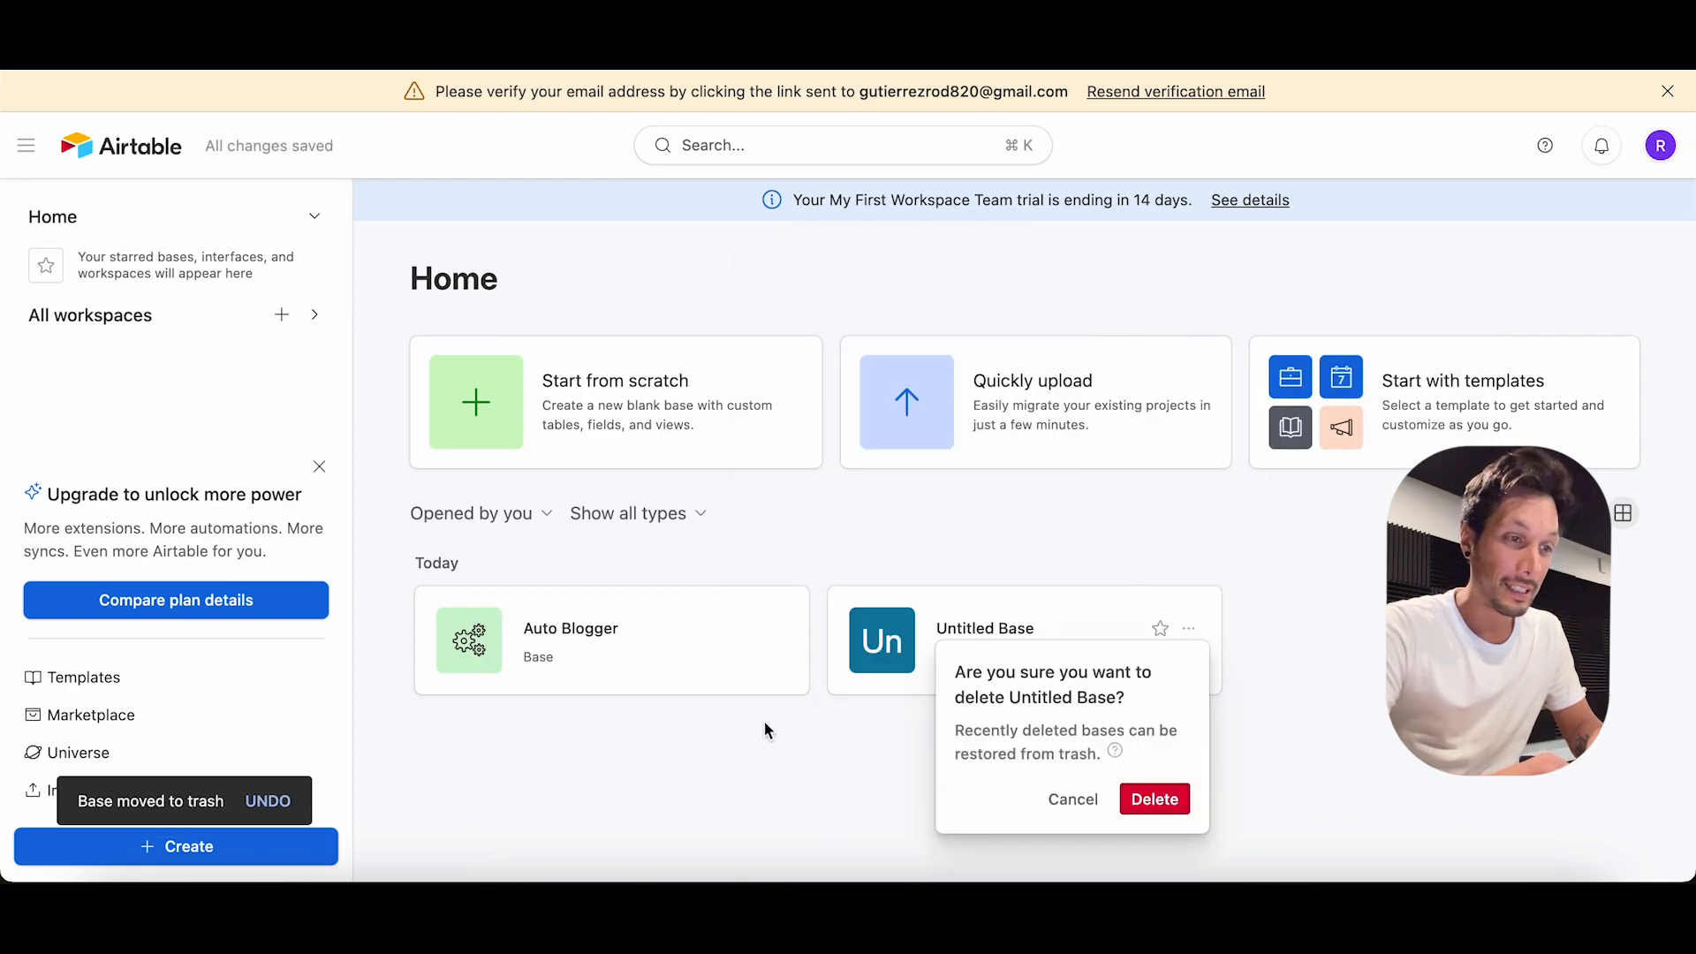
pyautogui.click(1175, 811)
# Step: Open the copied Auto Blogger base, clear its guides and Extensions pane, and review the Blog table's columns
pyautogui.click(672, 664)
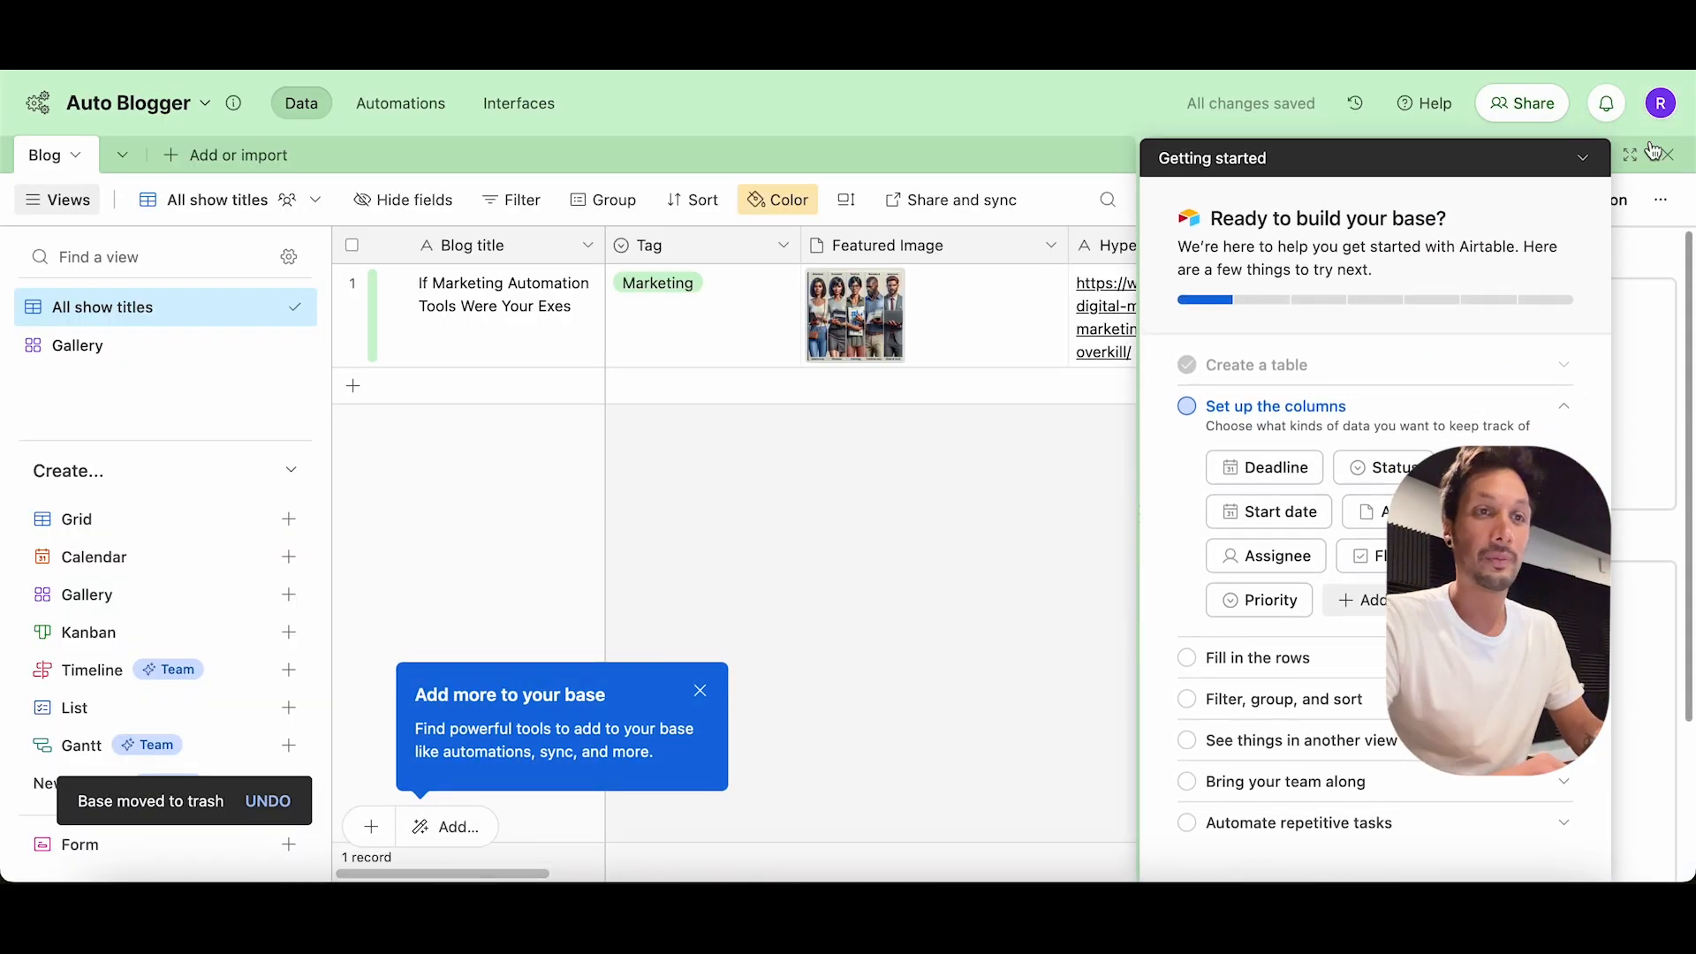
pyautogui.click(1582, 159)
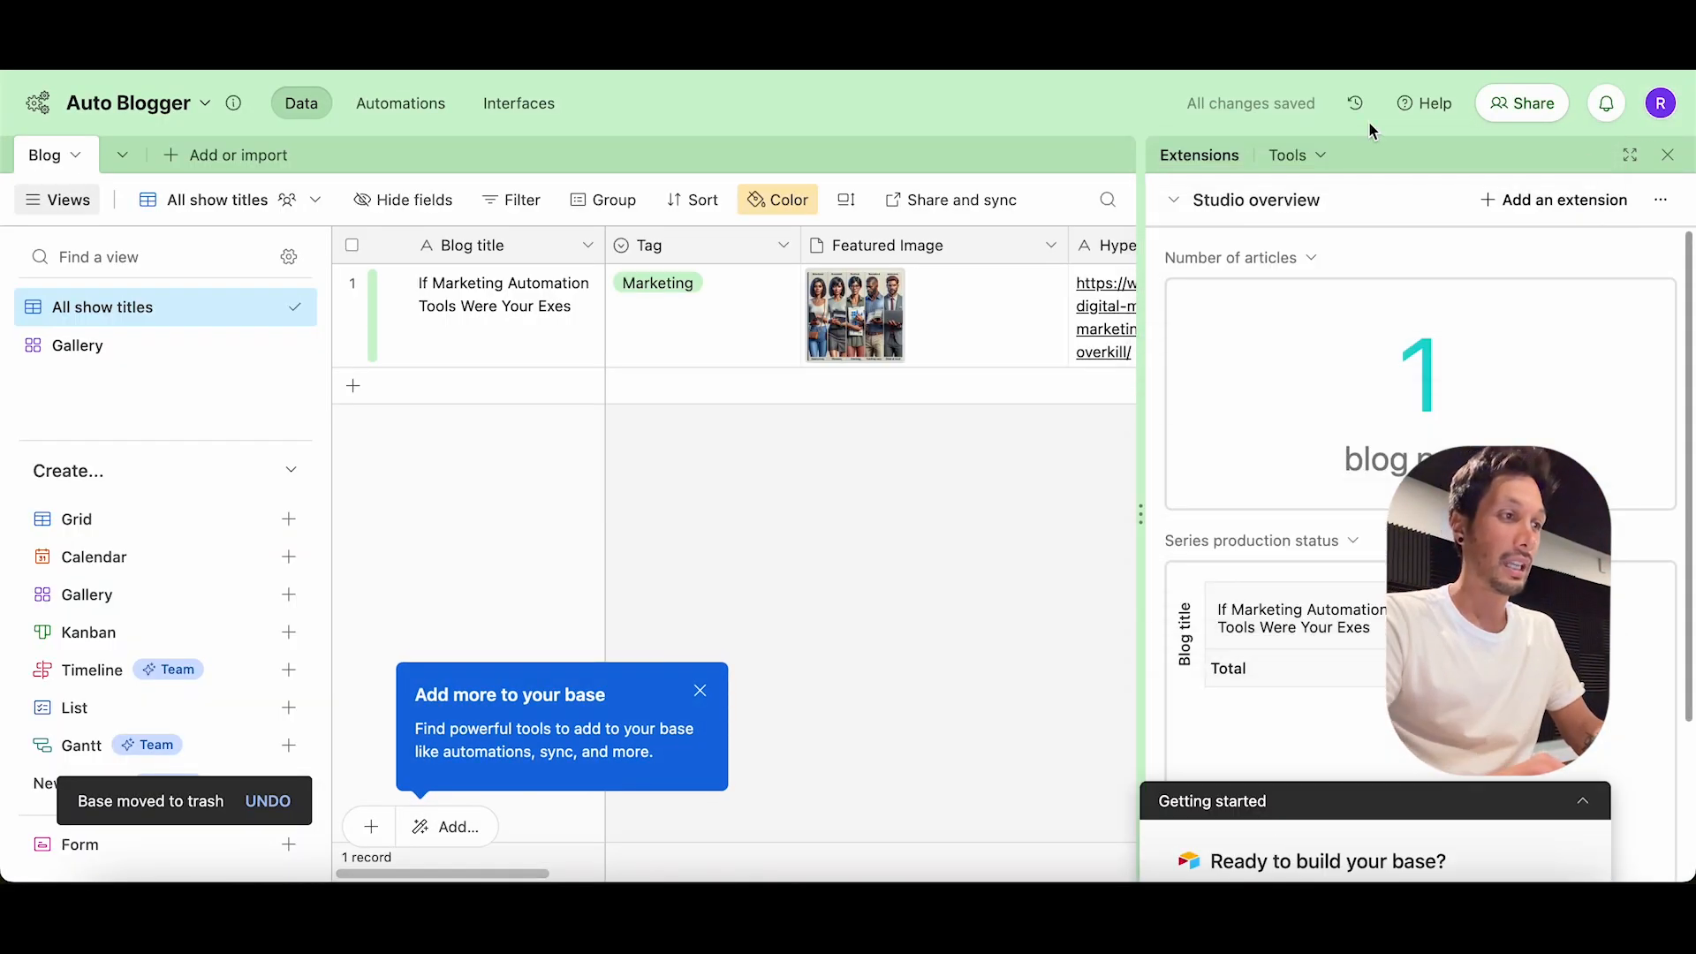
pyautogui.click(1667, 155)
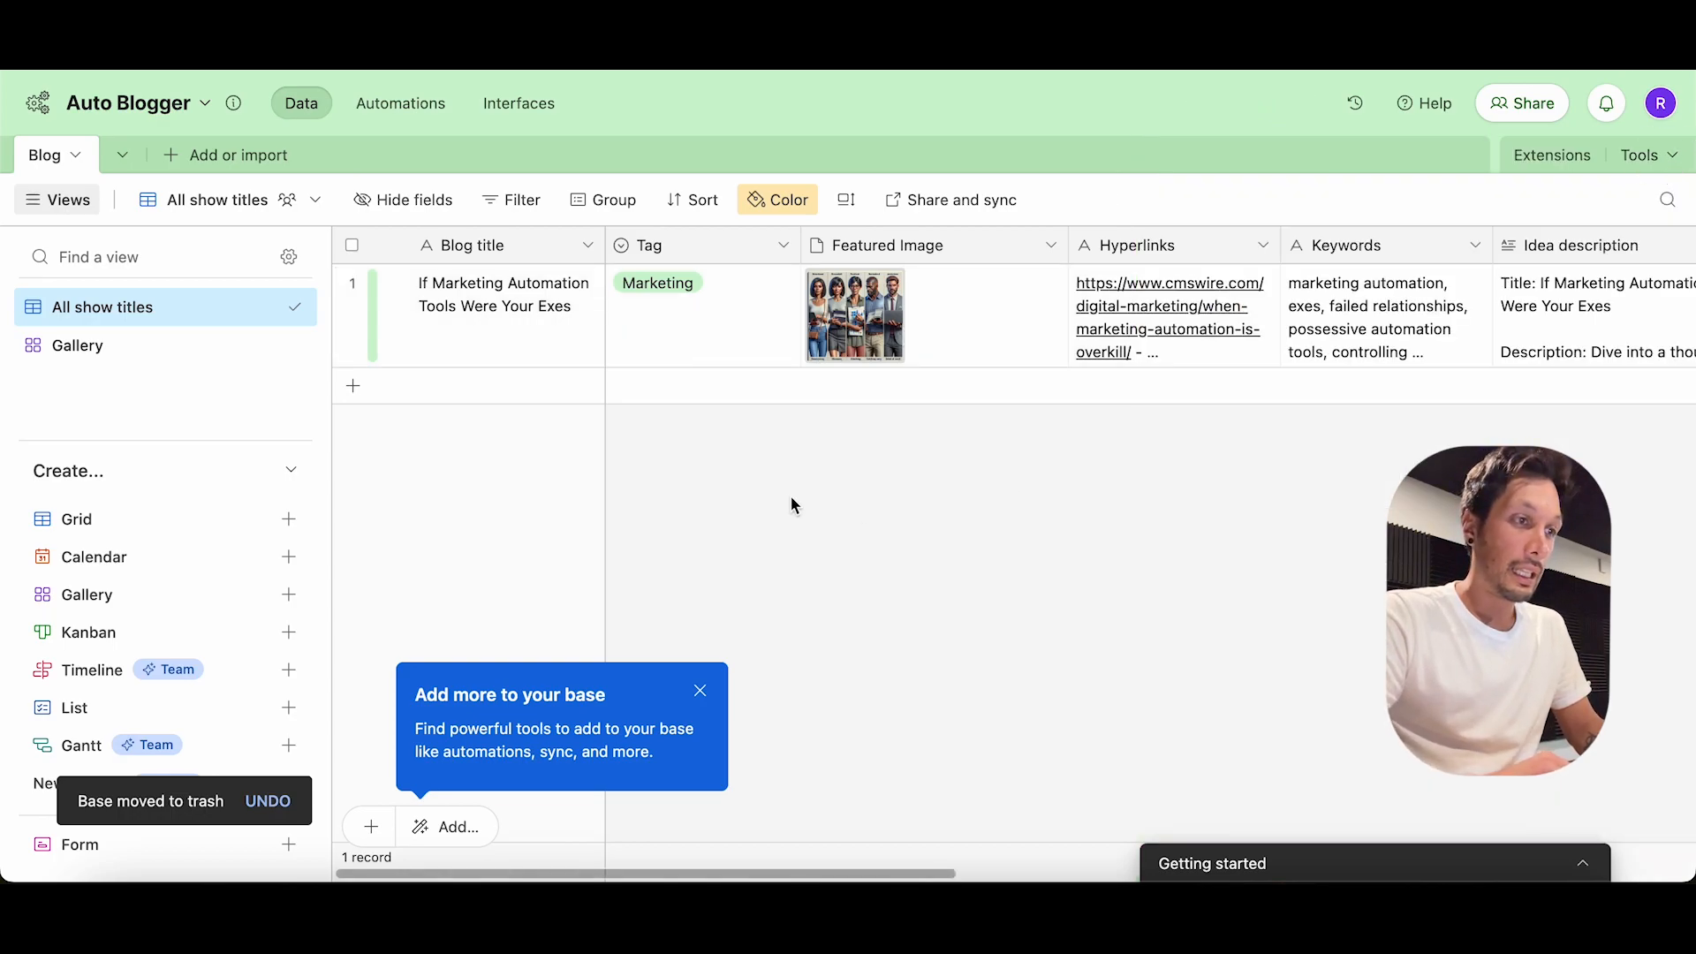
pyautogui.hscroll(10, 1025, 289)
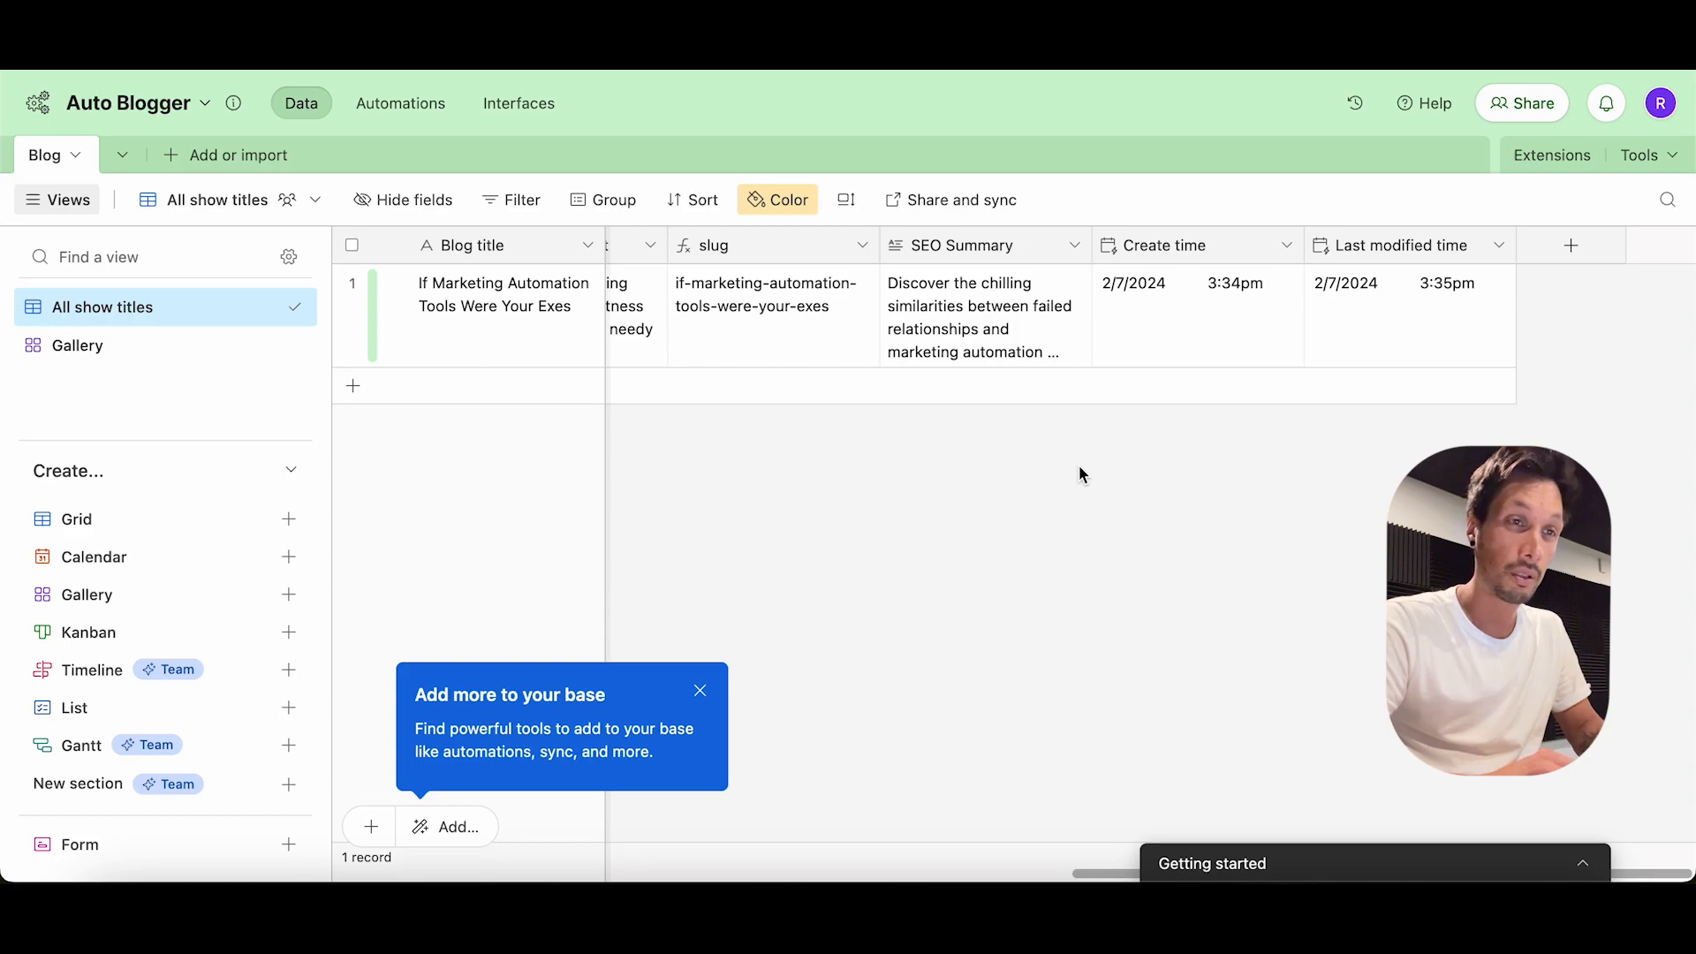
pyautogui.click(703, 690)
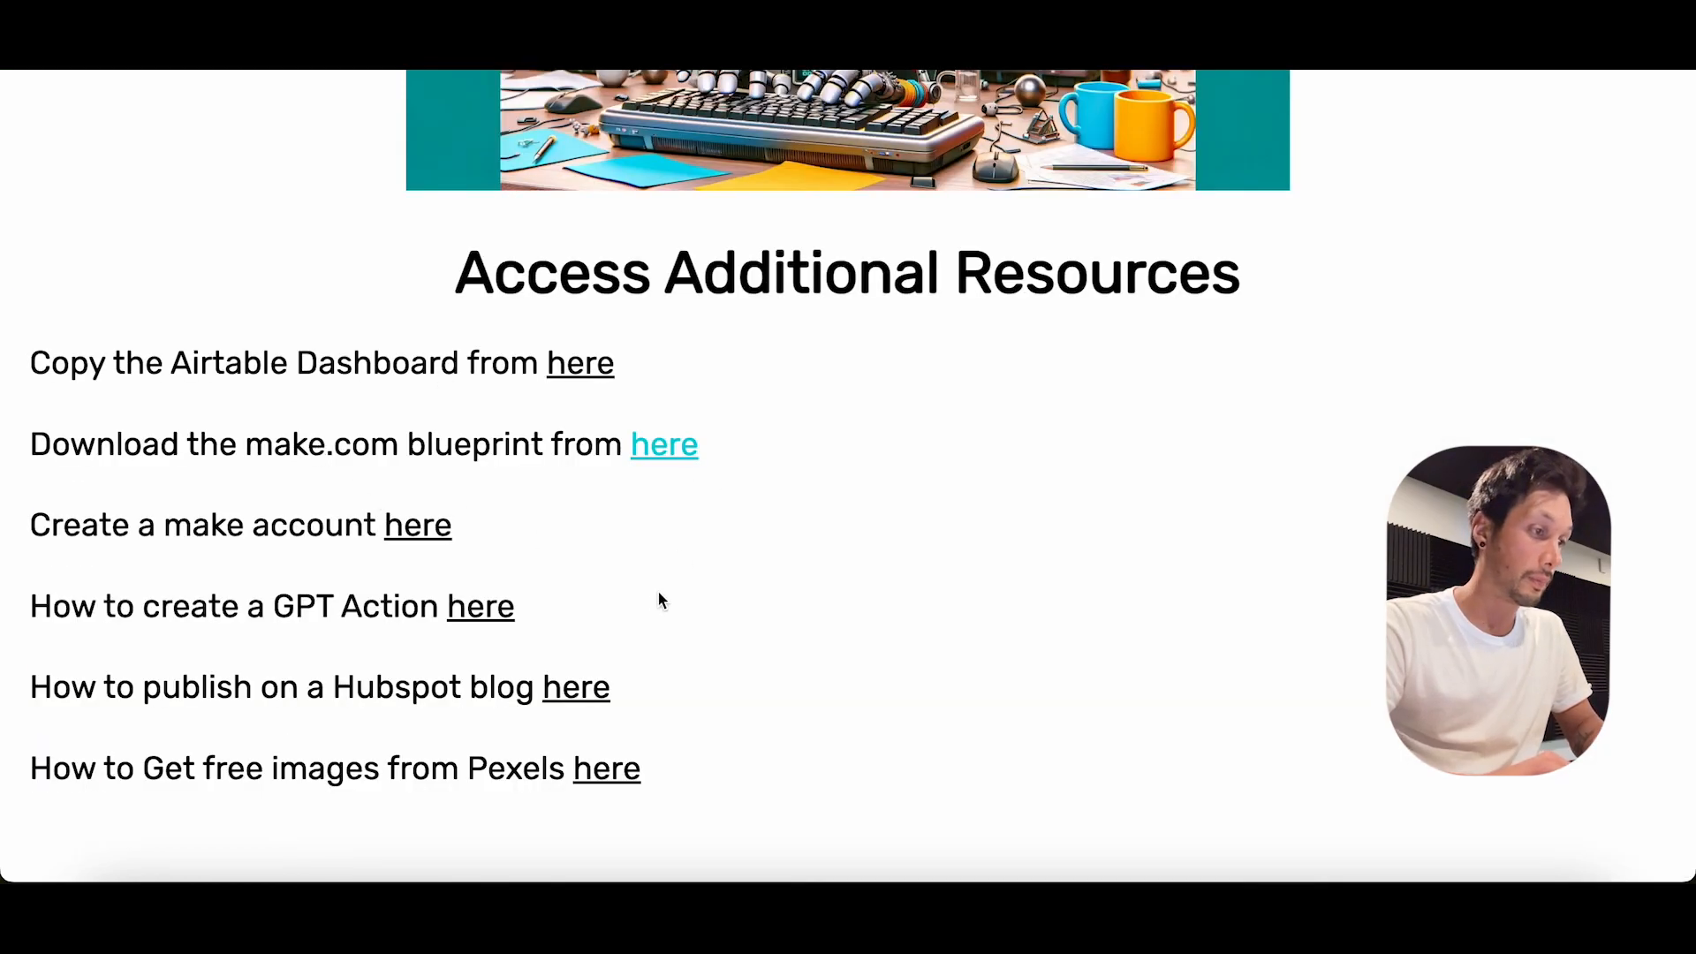
# Step: Get the make.com blueprint from the resources page and submit the sign-up form for a Make account
pyautogui.click(674, 452)
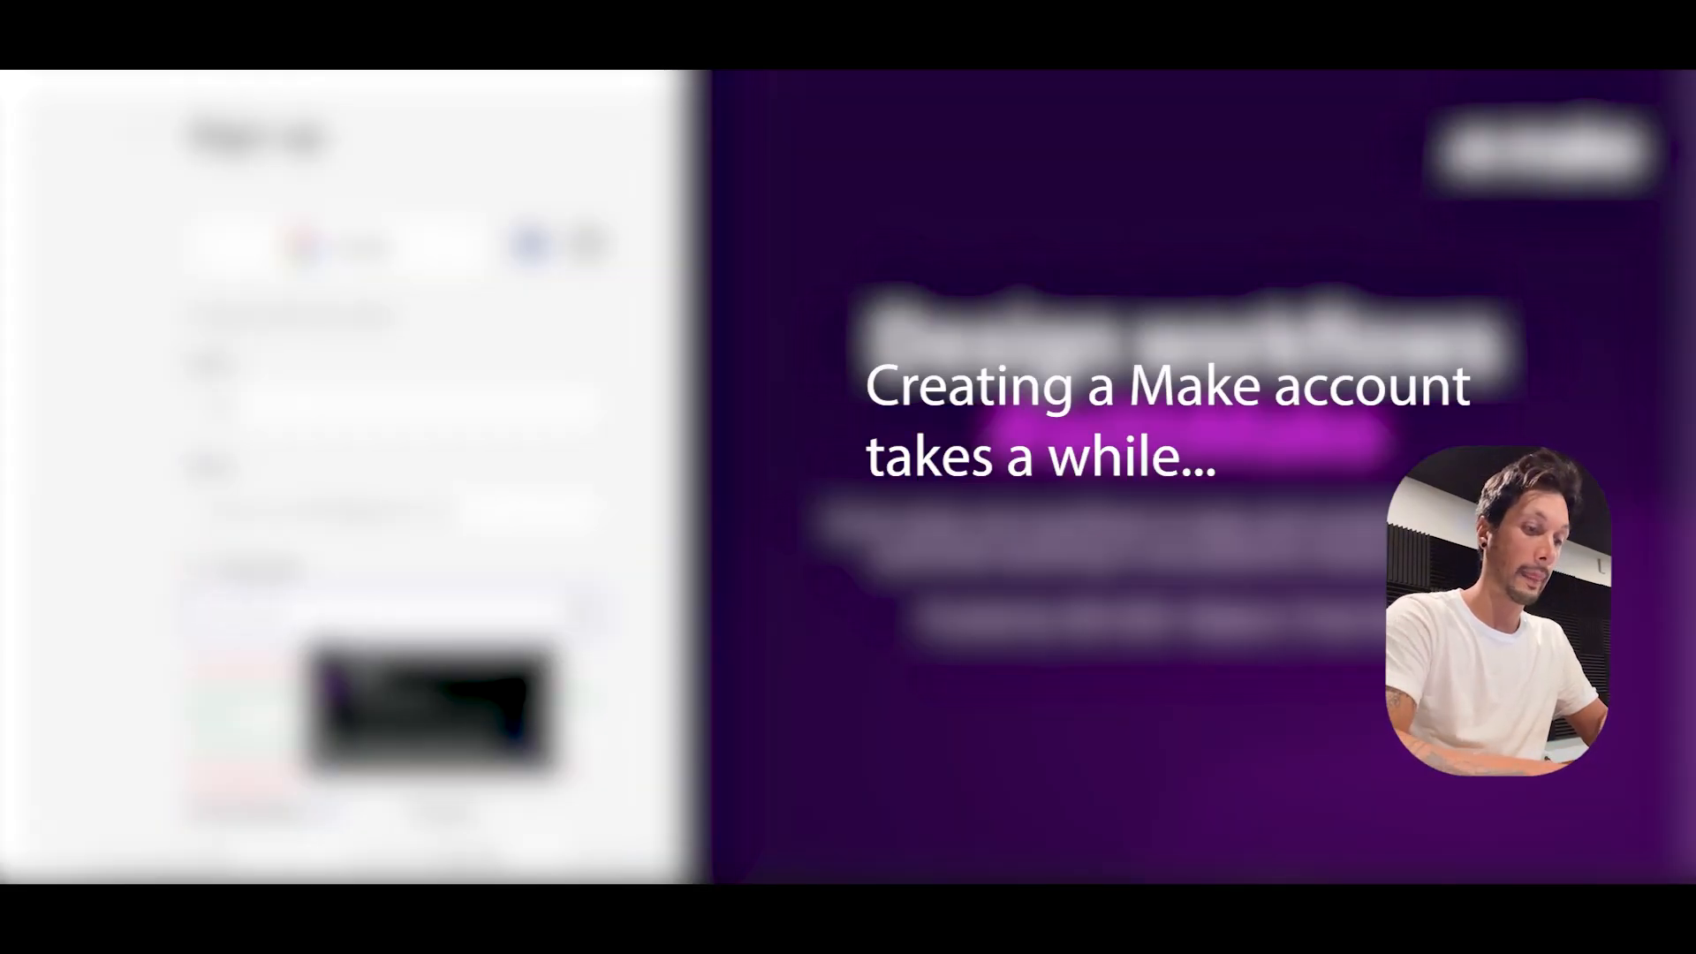
pyautogui.click(96, 600)
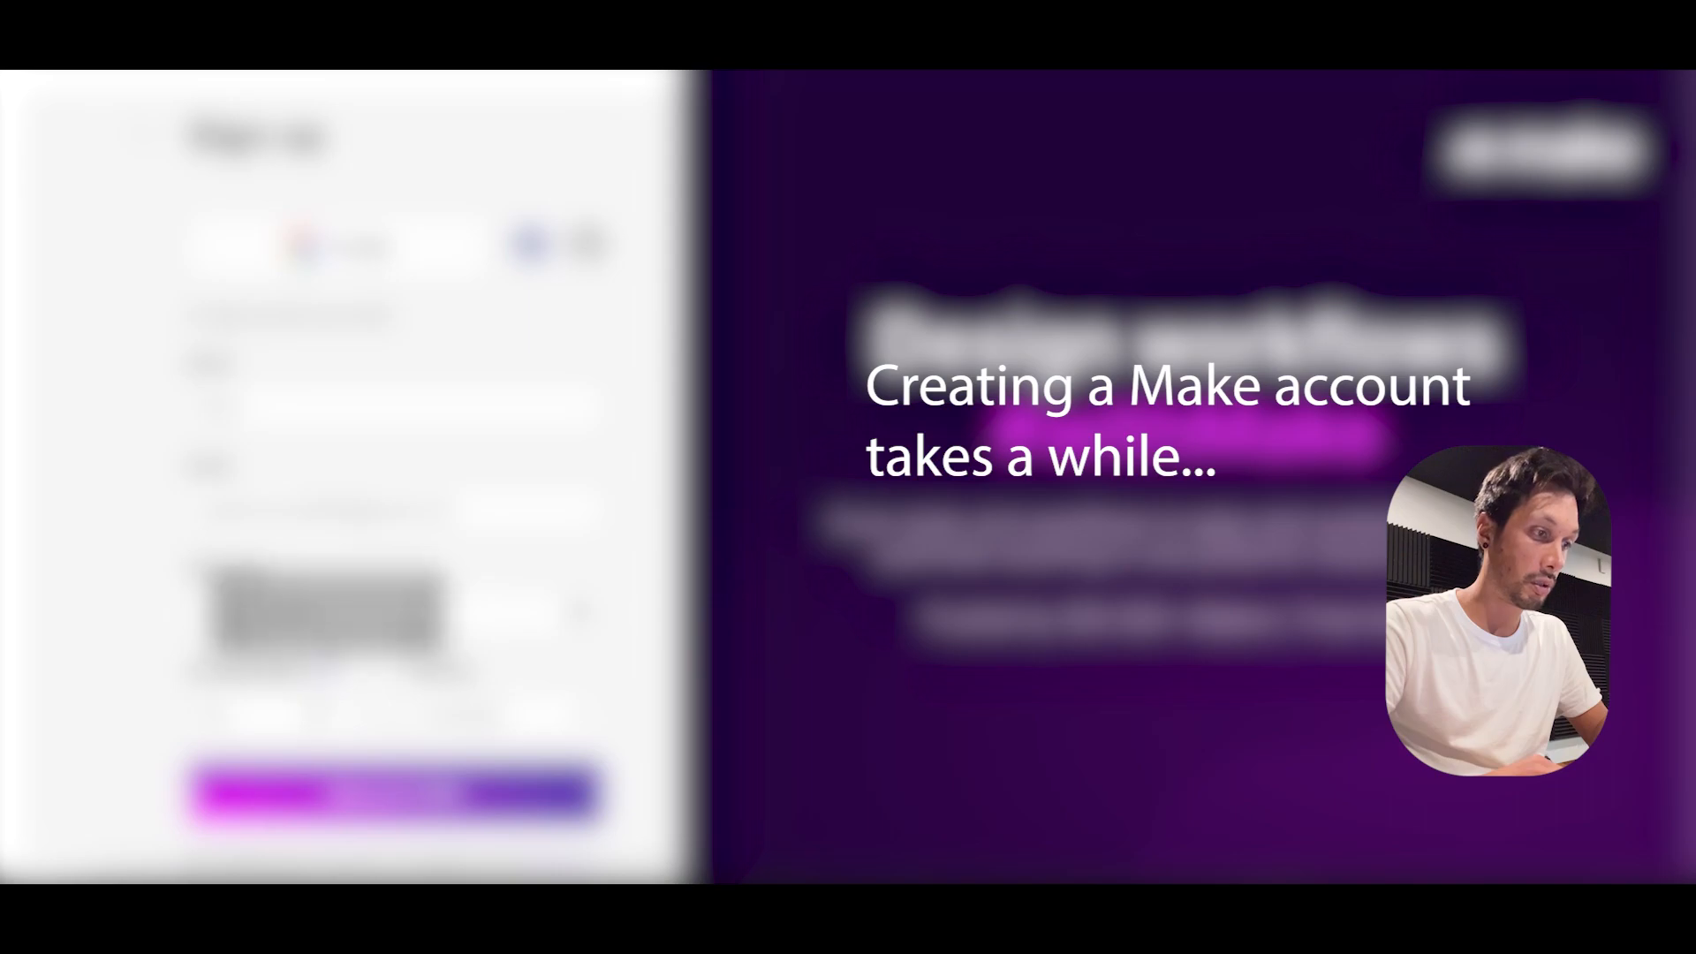
pyautogui.scroll(-1, 509, 728)
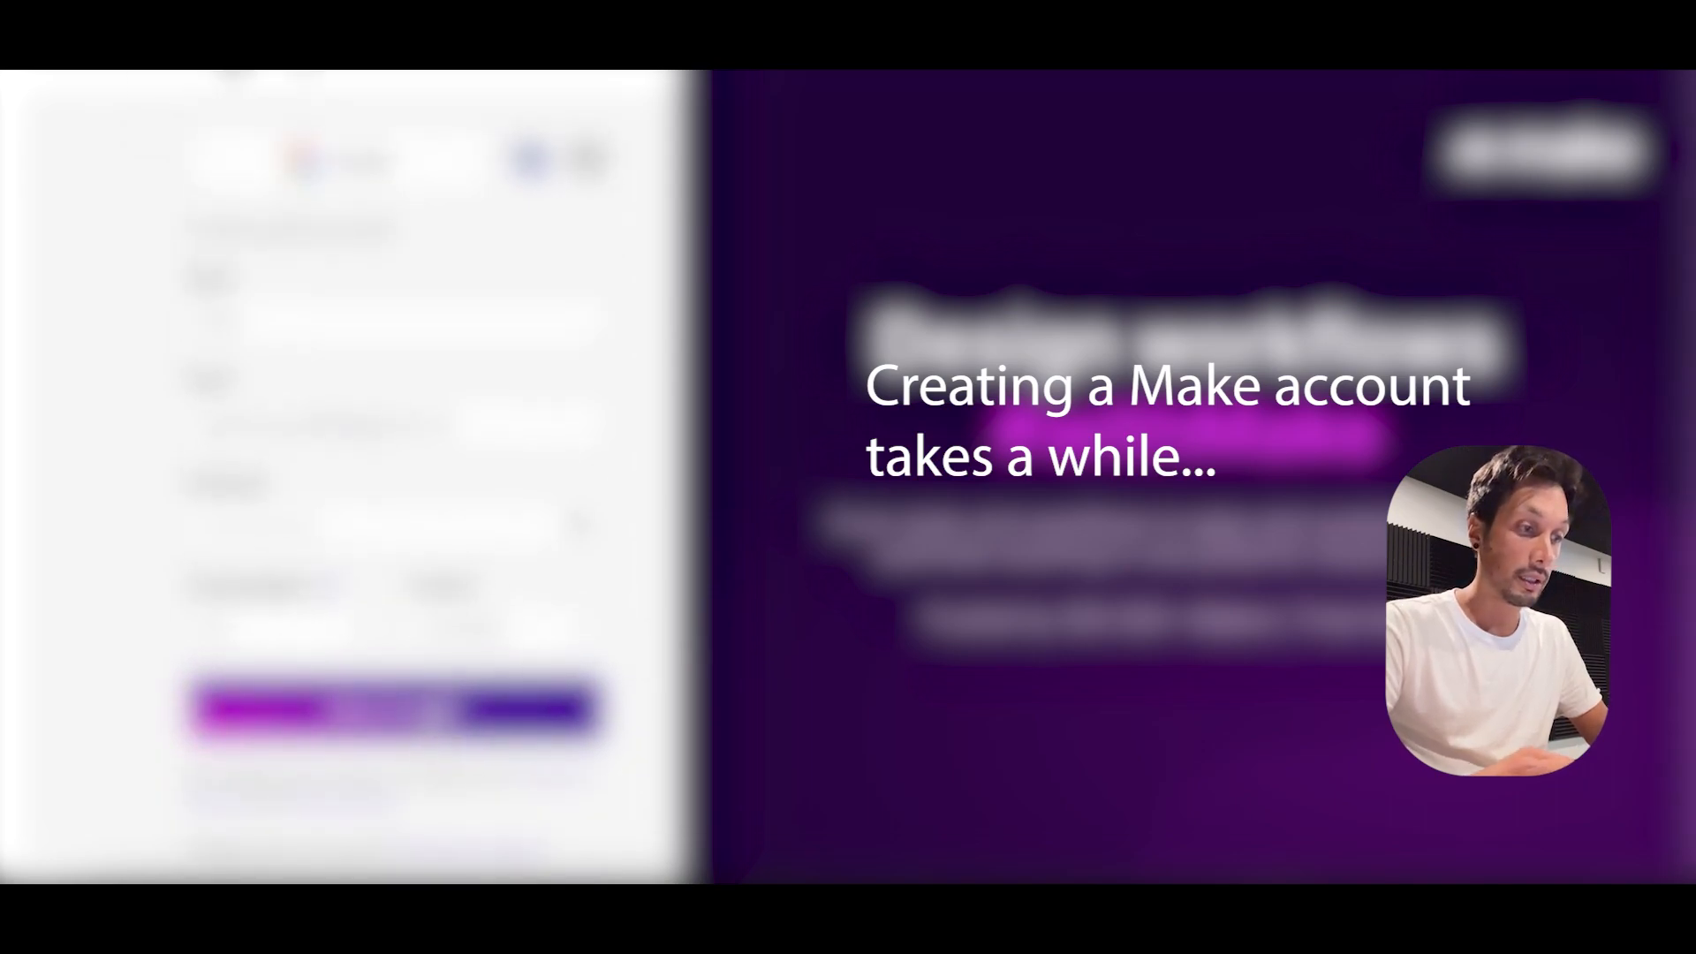
pyautogui.click(509, 729)
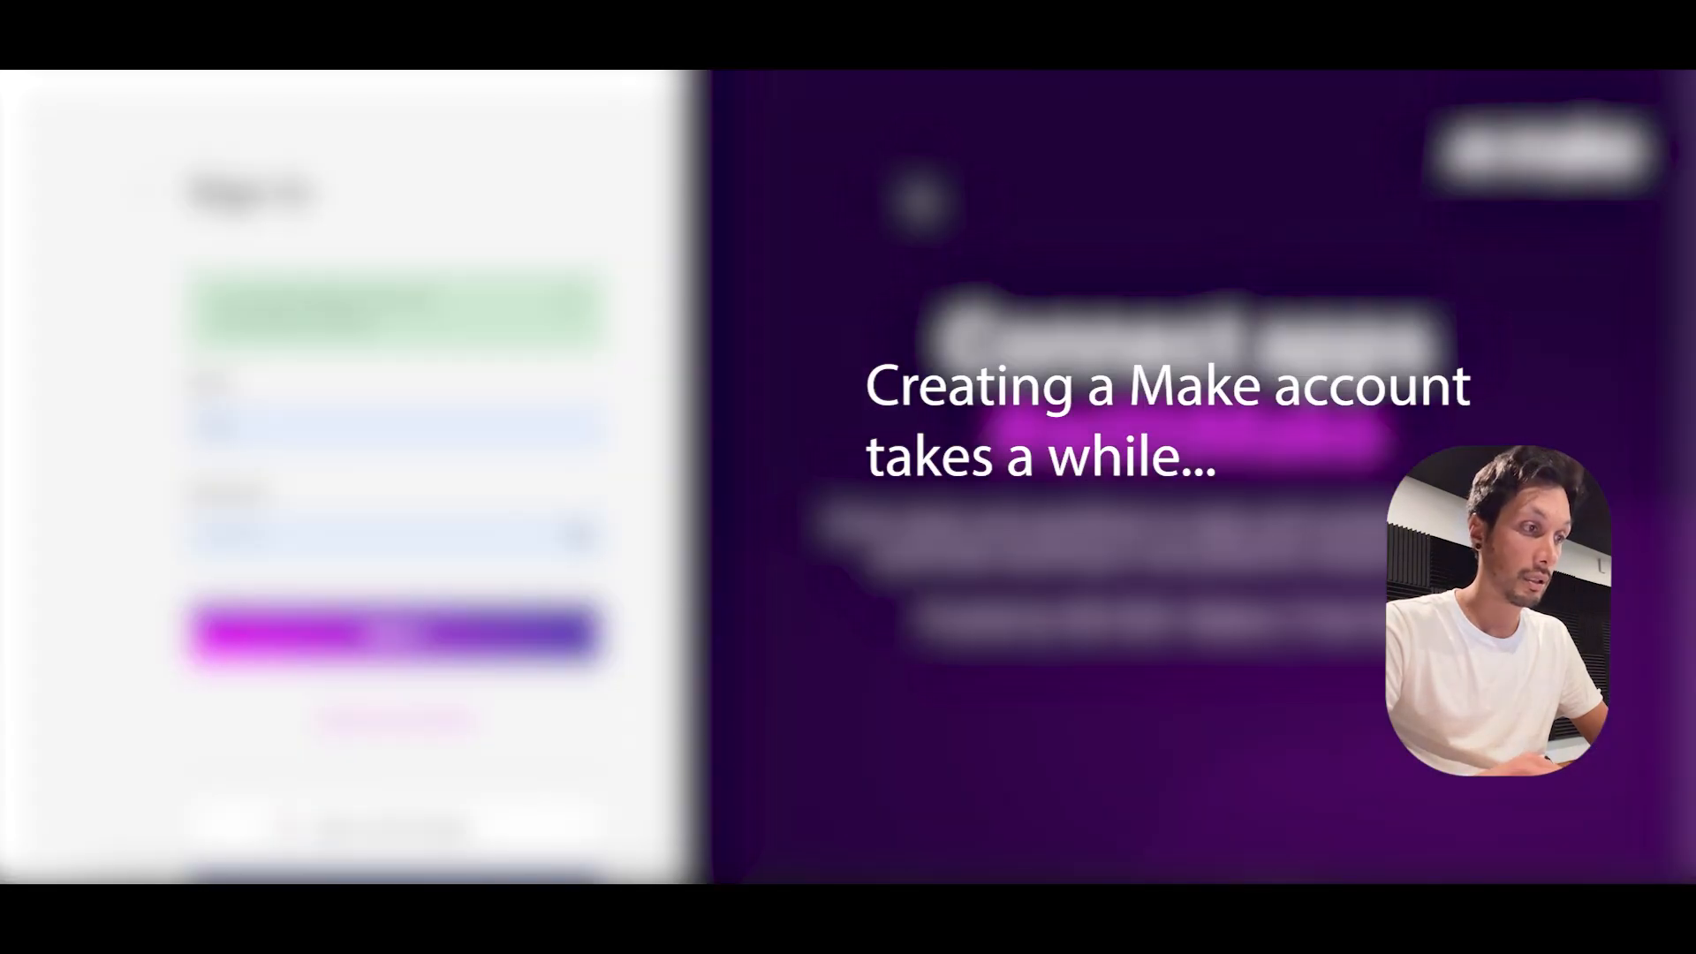
# Step: Sign in to the new Make account by filling in the account's email and password
pyautogui.click(397, 428)
pyautogui.click(428, 495)
pyautogui.click(398, 534)
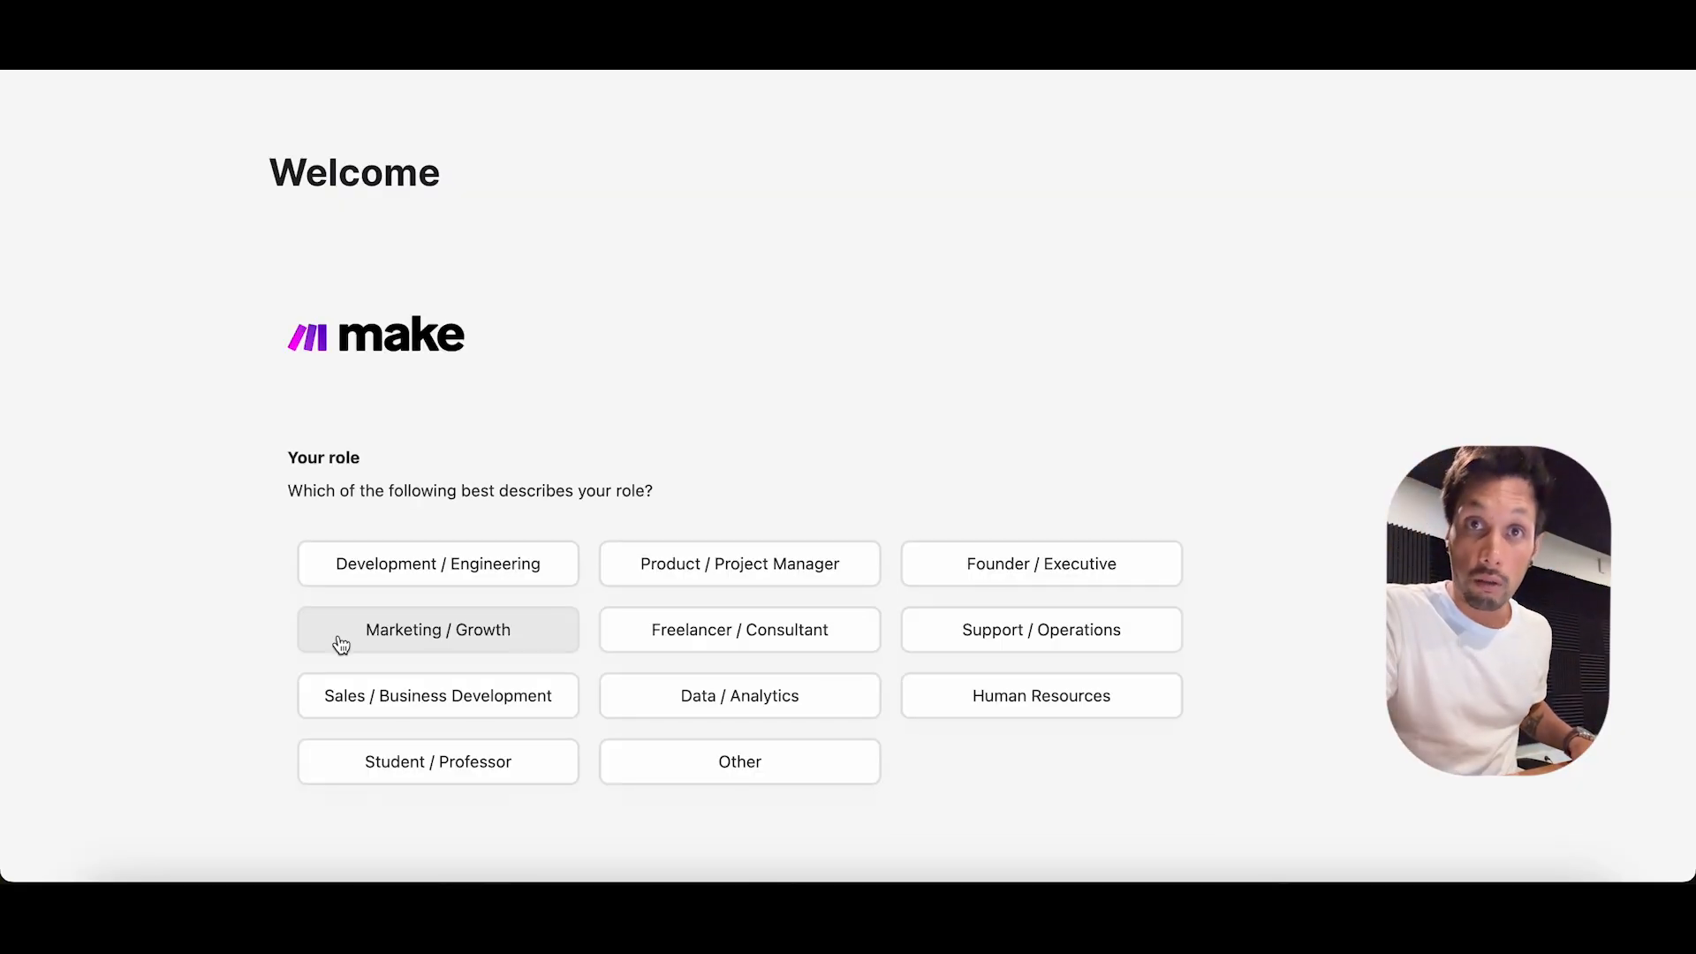
# Step: Complete the Make onboarding survey with role Other, no automation experience, company size Only Me and discovery source Other, and get started
pyautogui.click(742, 777)
pyautogui.scroll(-3, 732, 593)
pyautogui.click(732, 597)
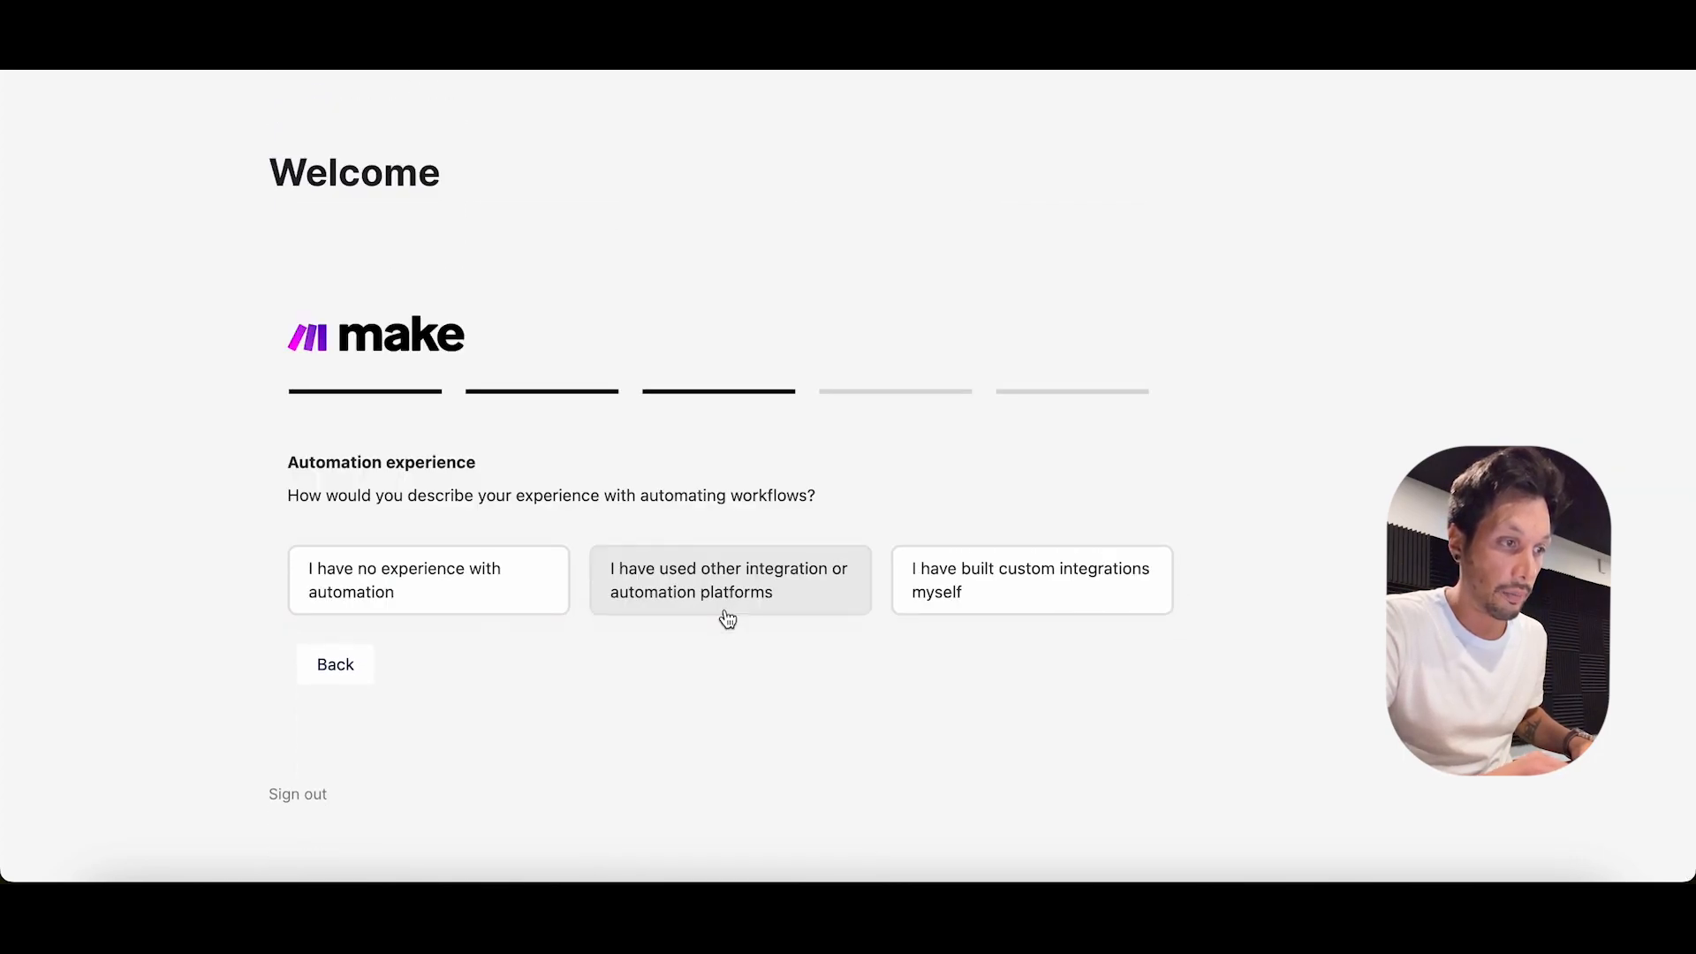
pyautogui.click(453, 591)
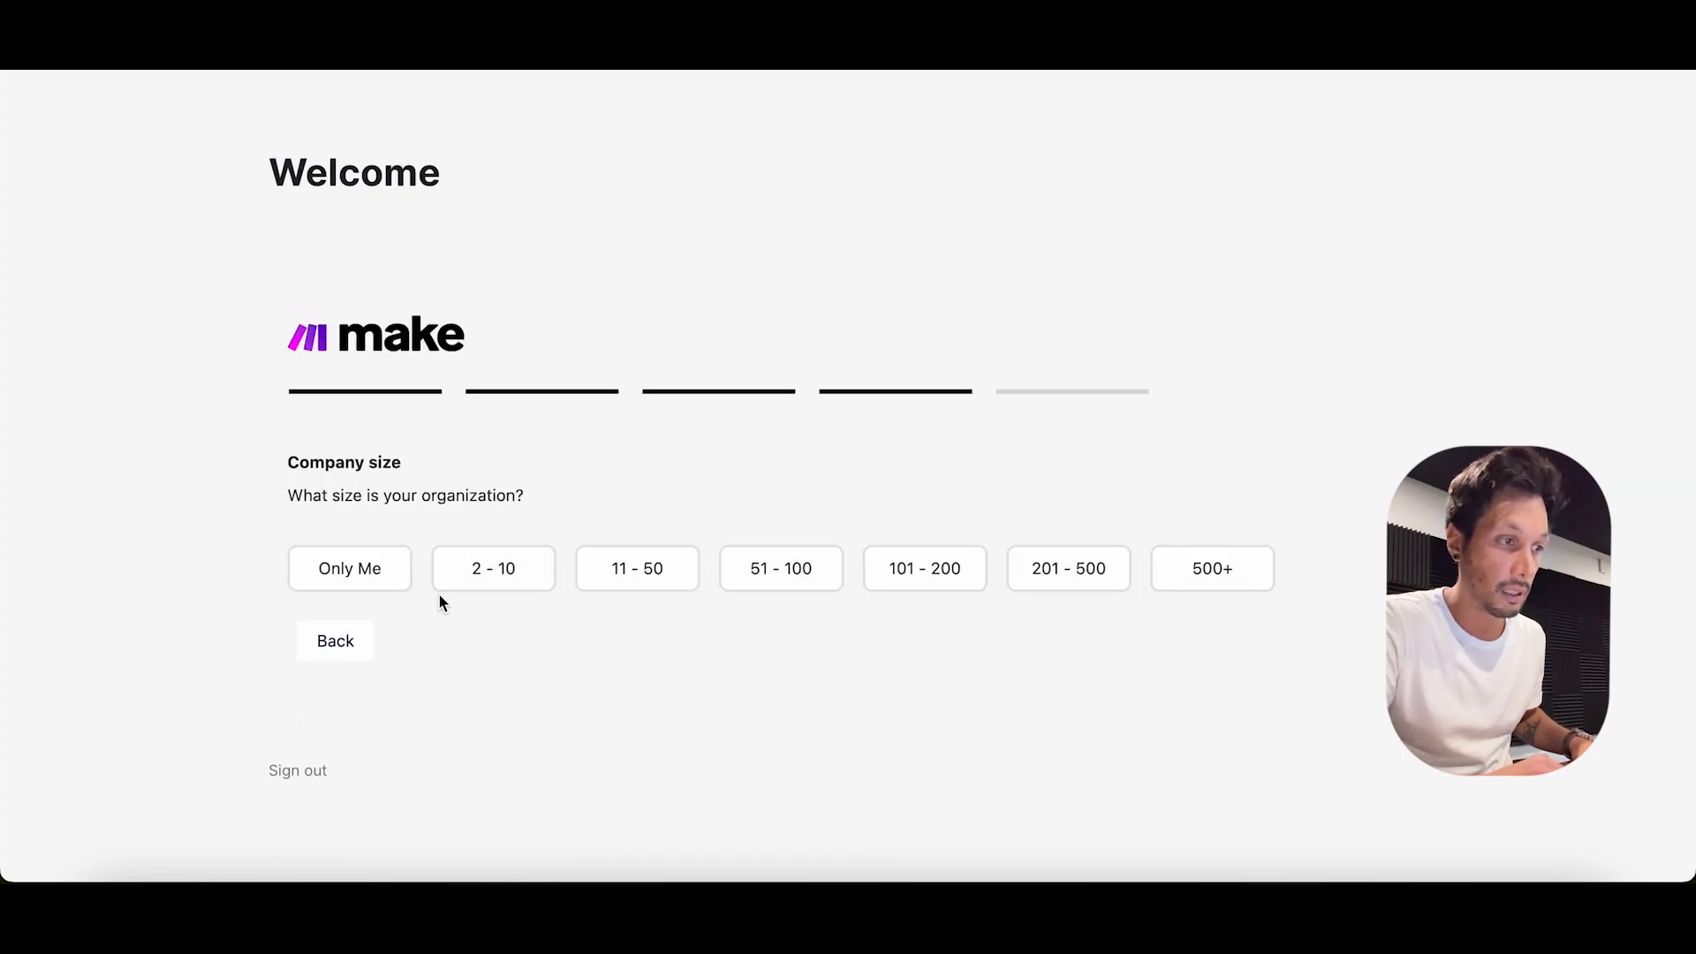
pyautogui.click(352, 579)
pyautogui.scroll(-2, 699, 666)
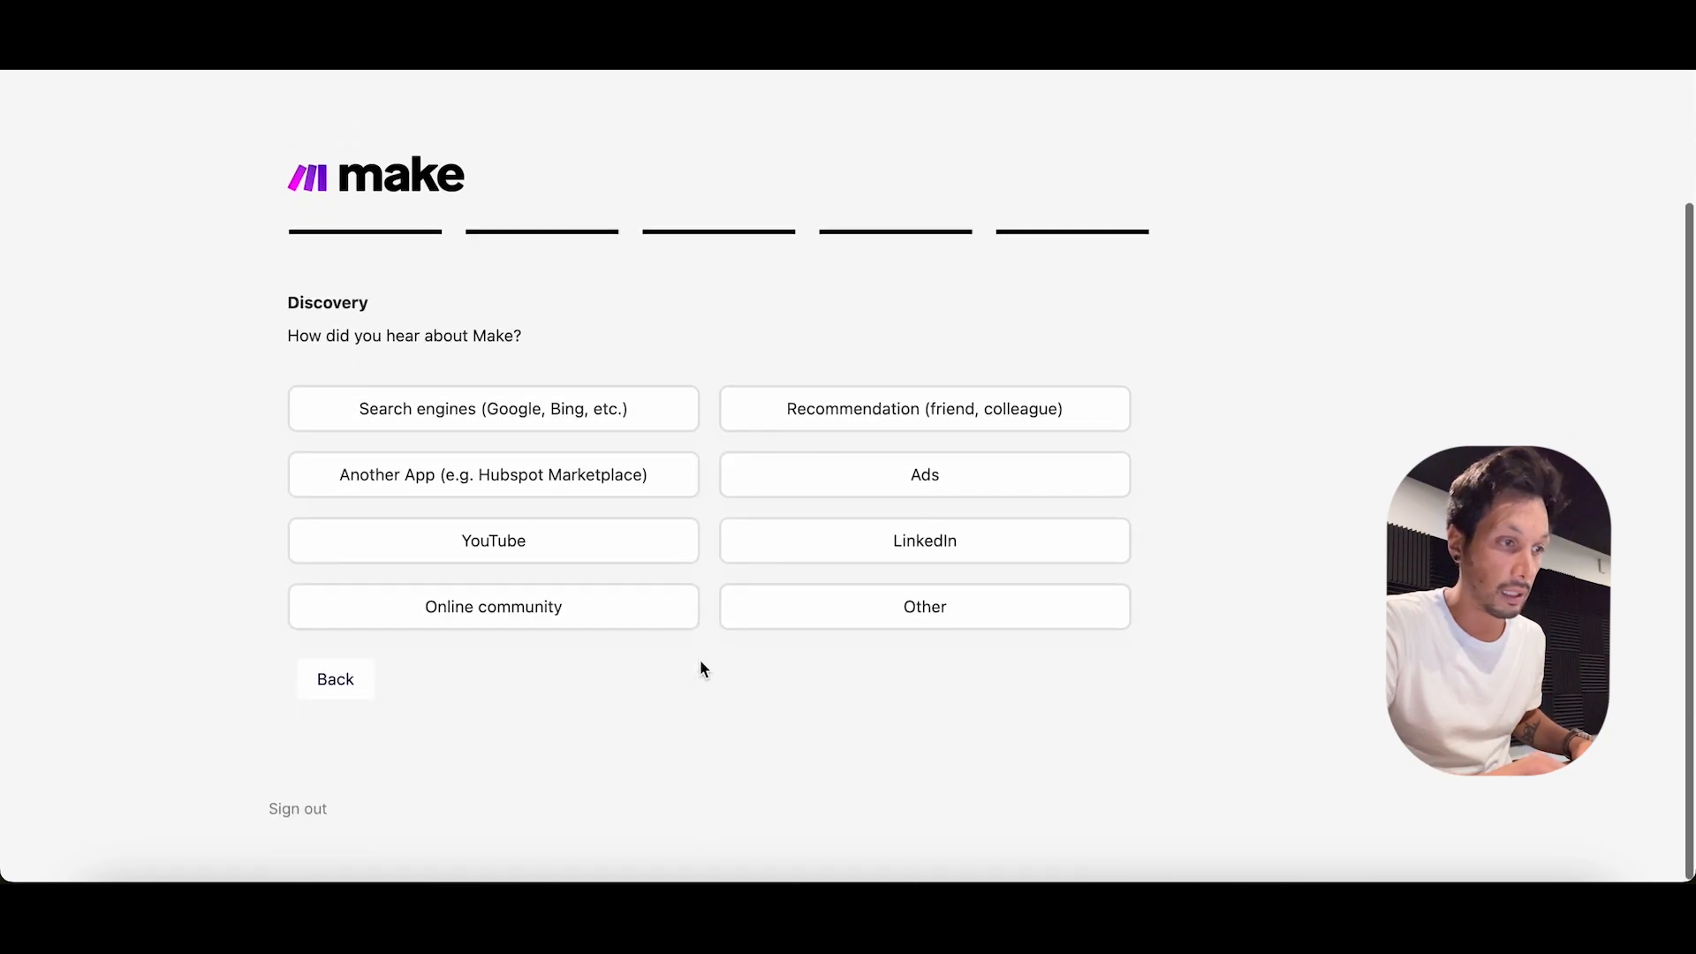
pyautogui.click(900, 613)
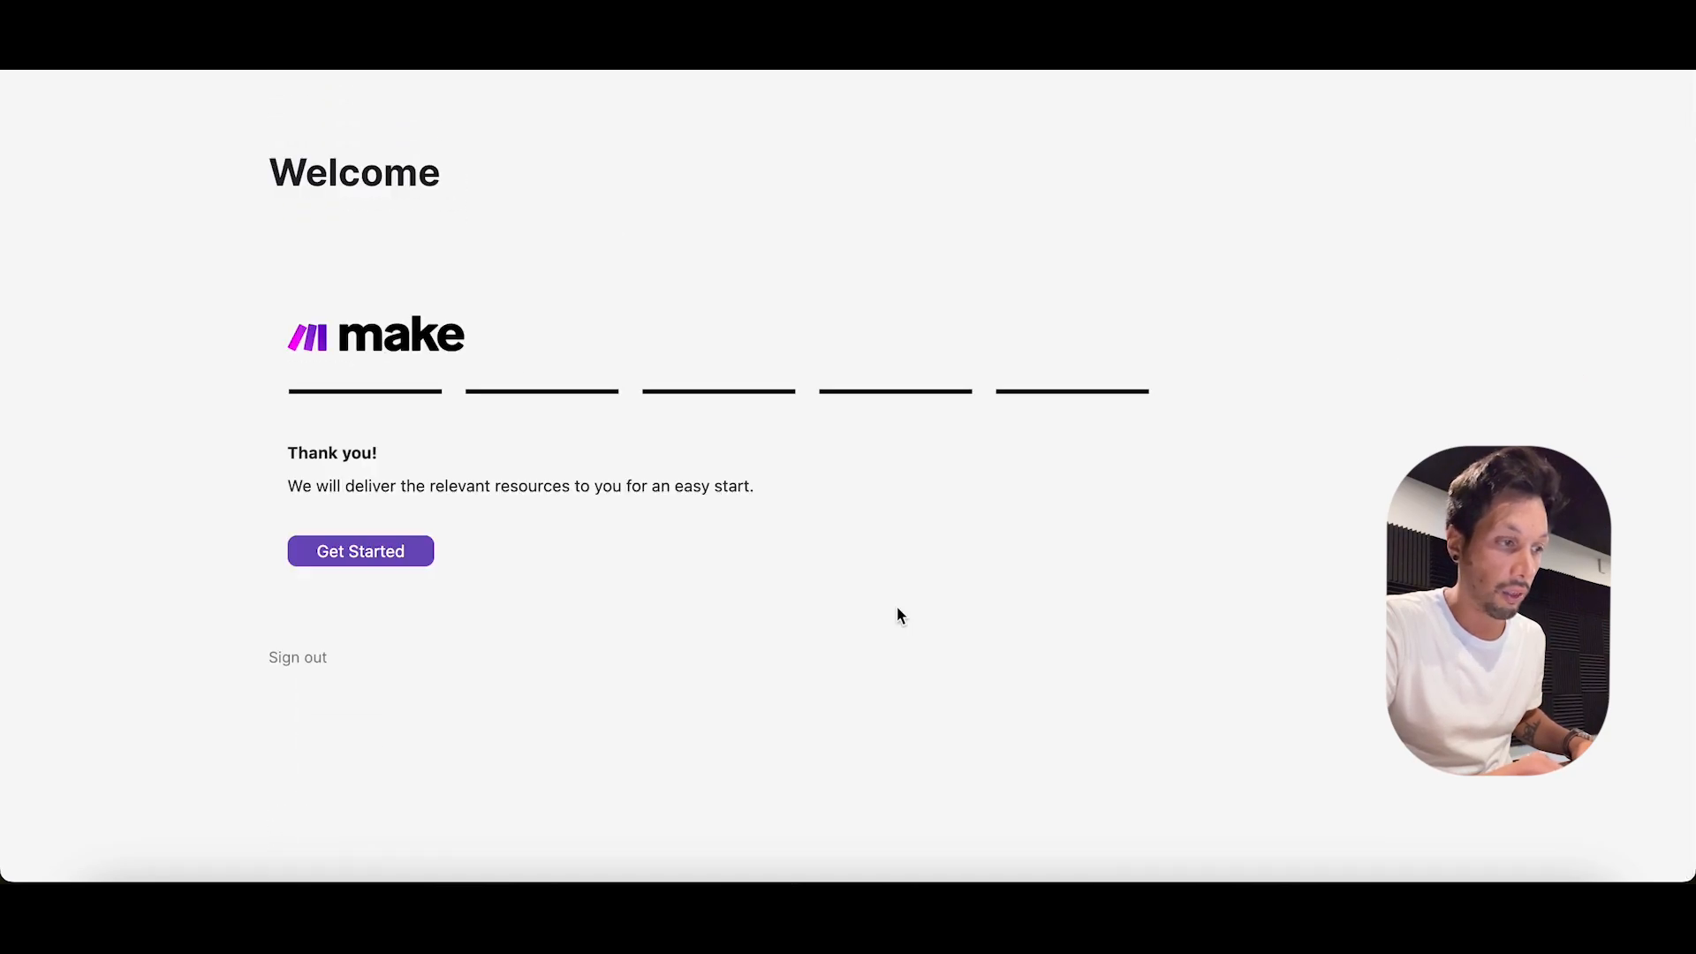
pyautogui.click(373, 551)
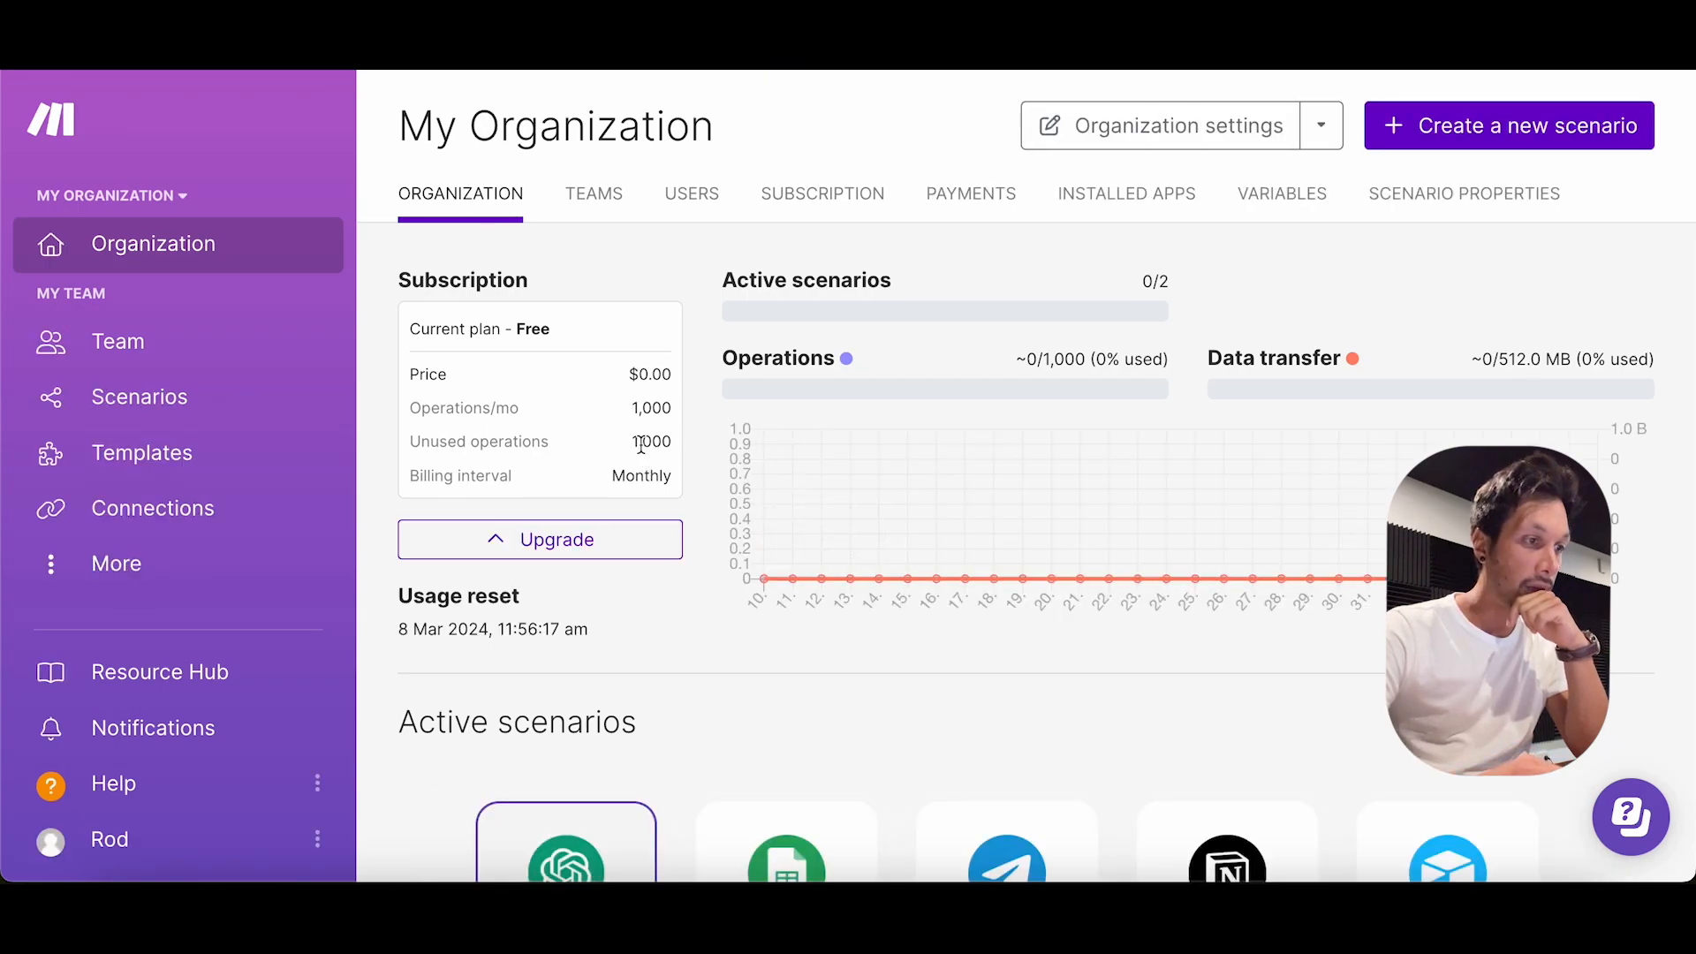
# Step: Check the plan's unused operations and create a new scenario, clearing its welcome message and the Discover checklist
pyautogui.moveTo(632, 442); pyautogui.dragTo(689, 443)
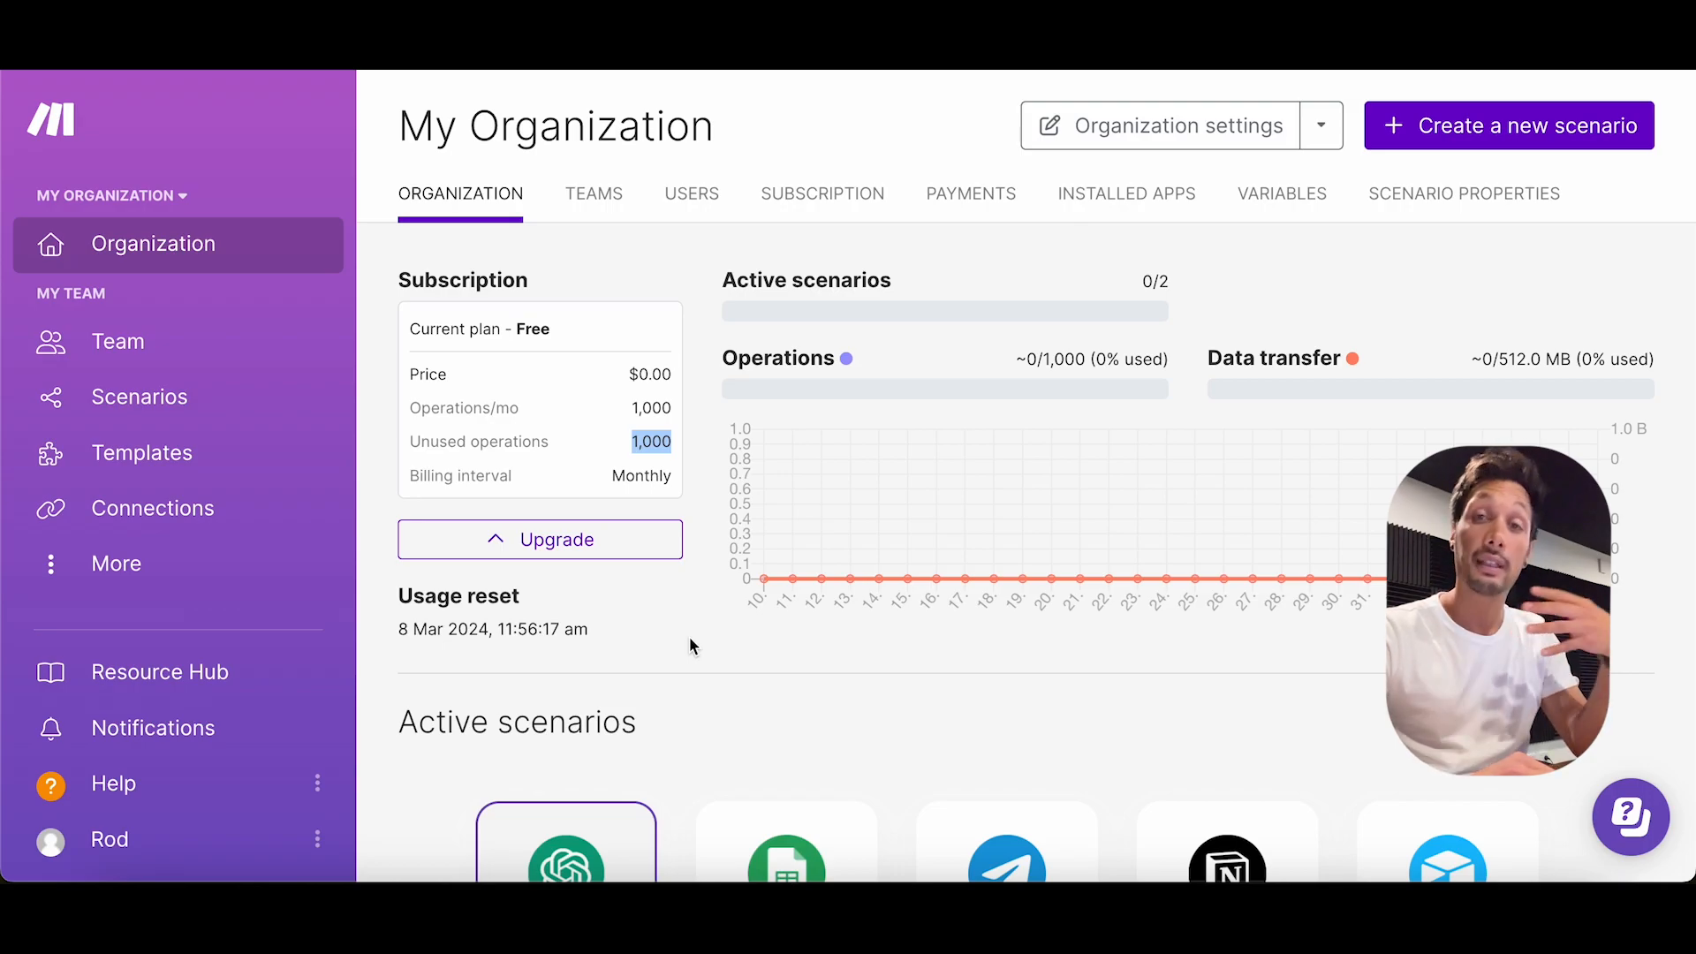
pyautogui.click(210, 403)
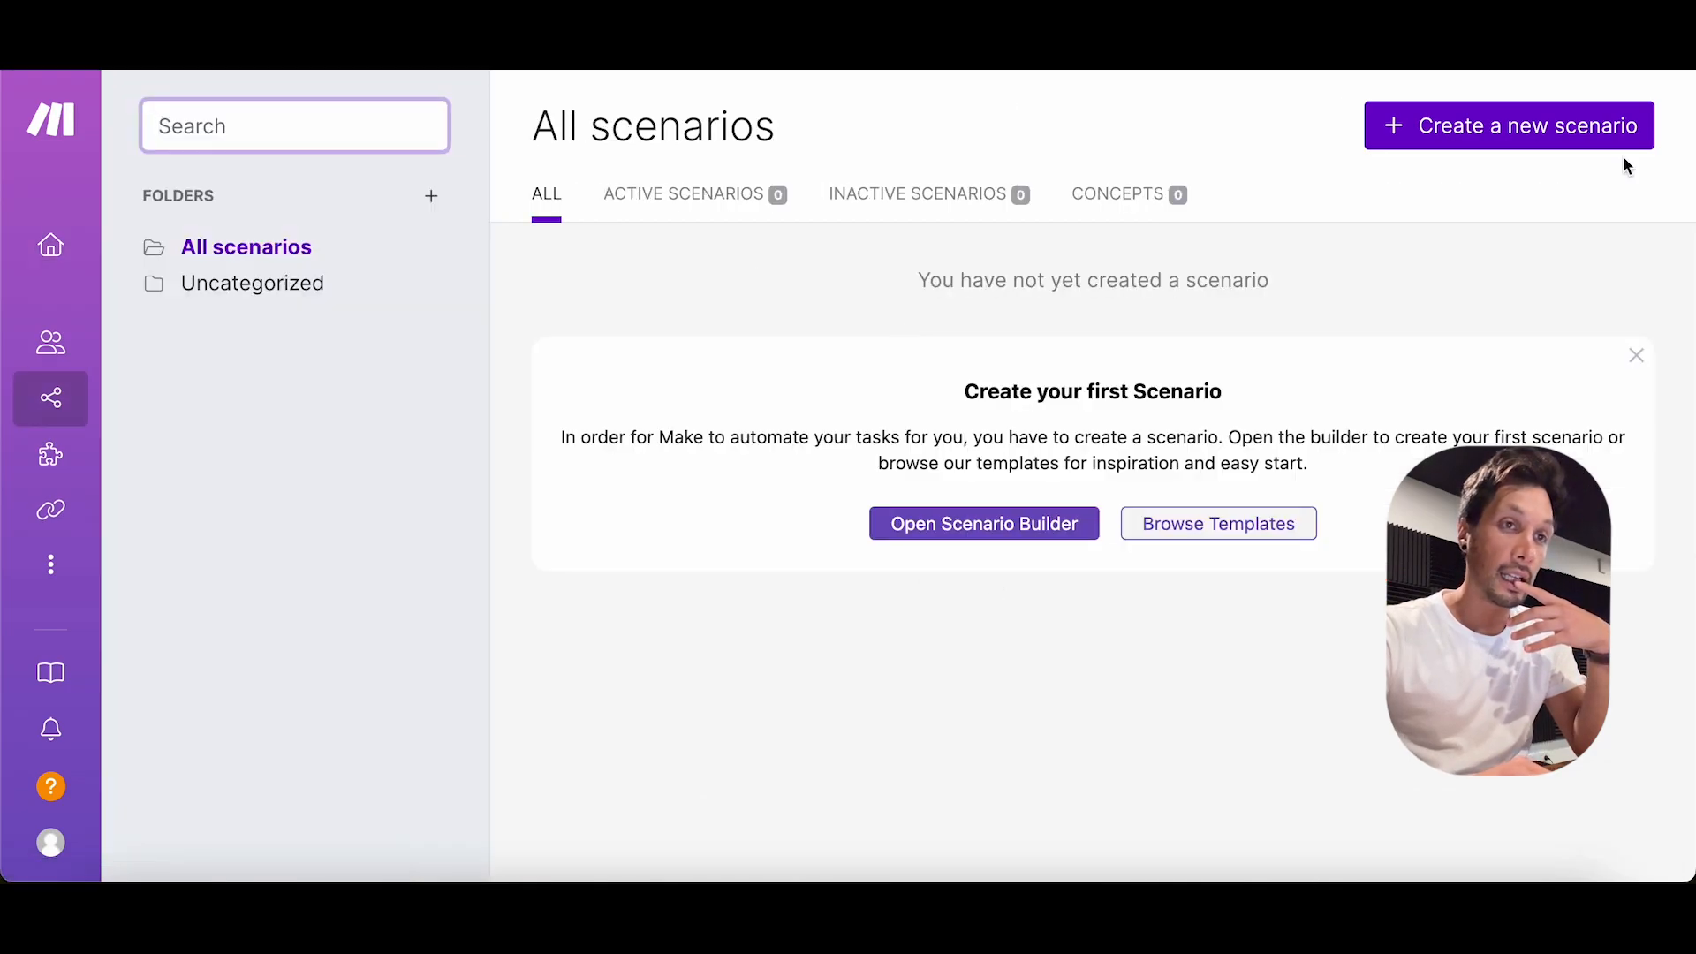
pyautogui.click(1496, 127)
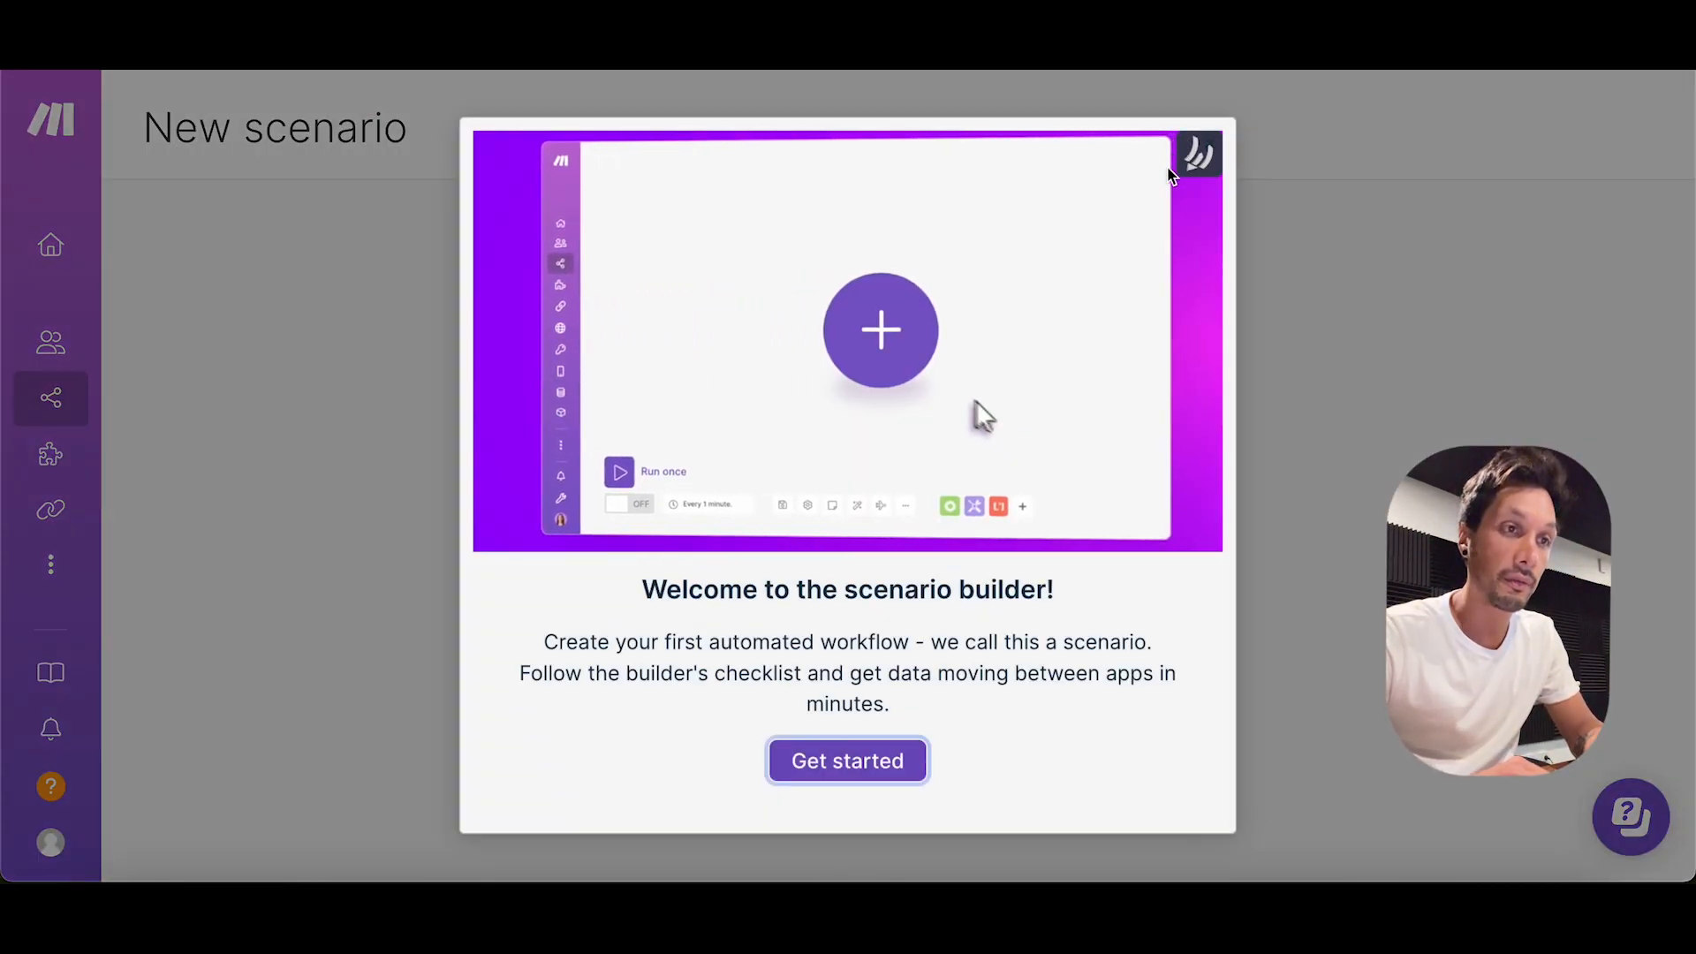
pyautogui.click(890, 759)
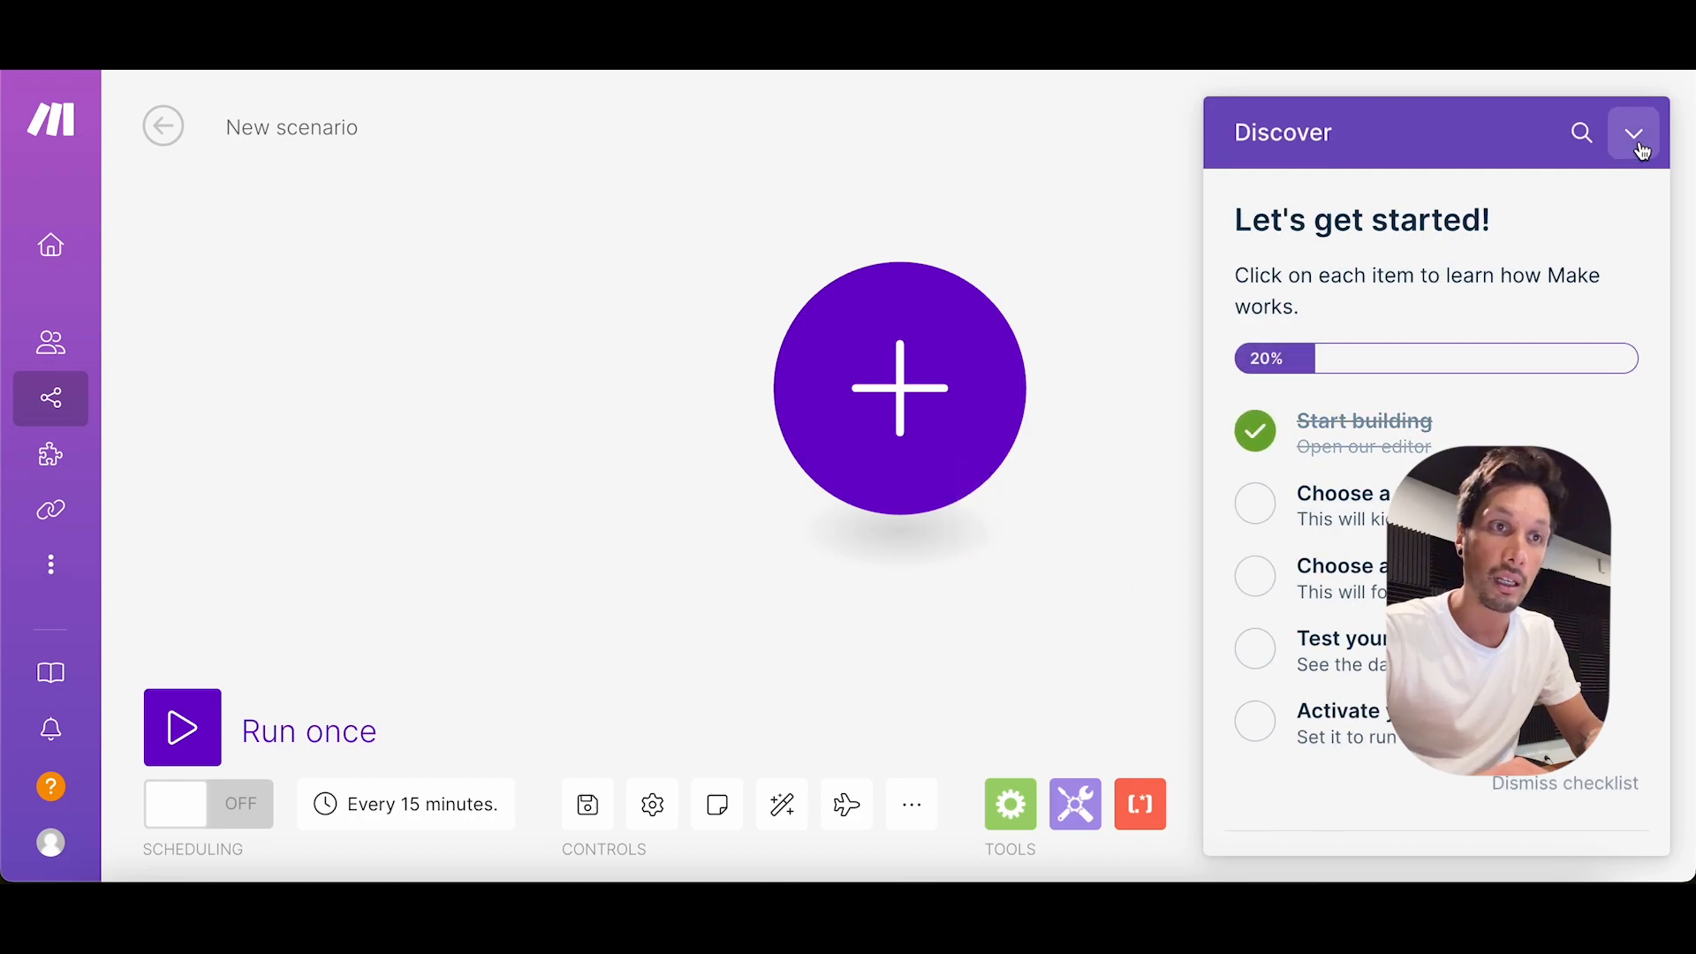
pyautogui.click(1635, 137)
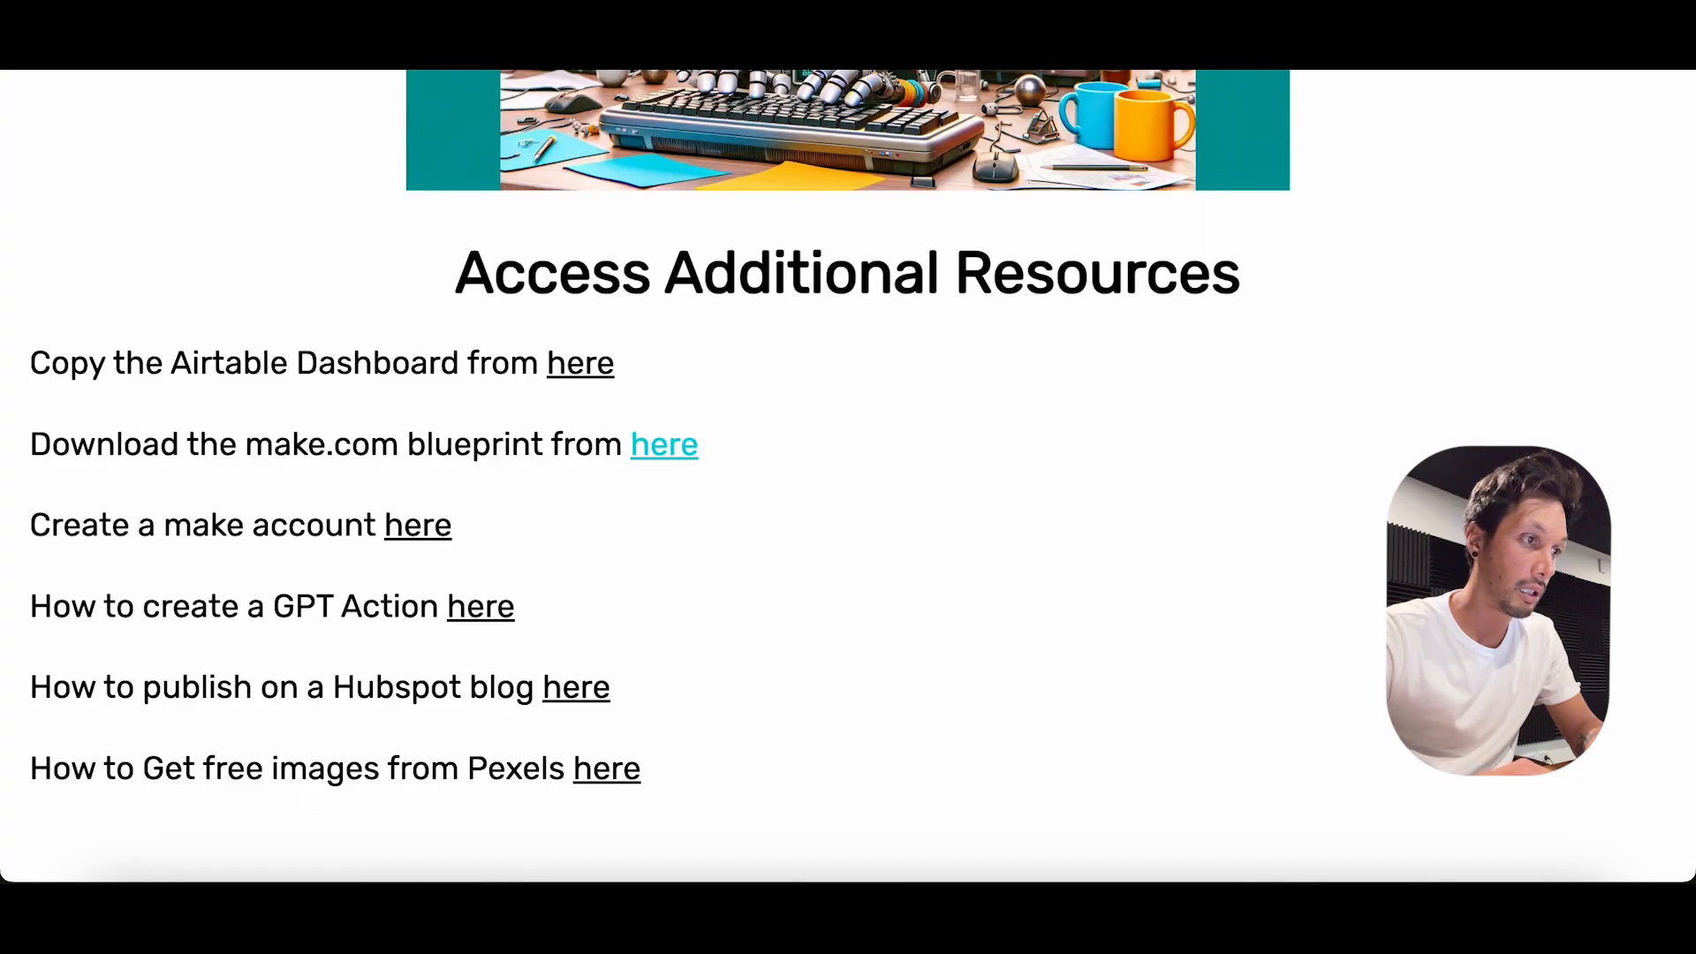
# Step: Download the make.com blueprint from the resources page and import Autoblogger.json from the Autoblogging Tool folder into the new scenario
pyautogui.click(676, 456)
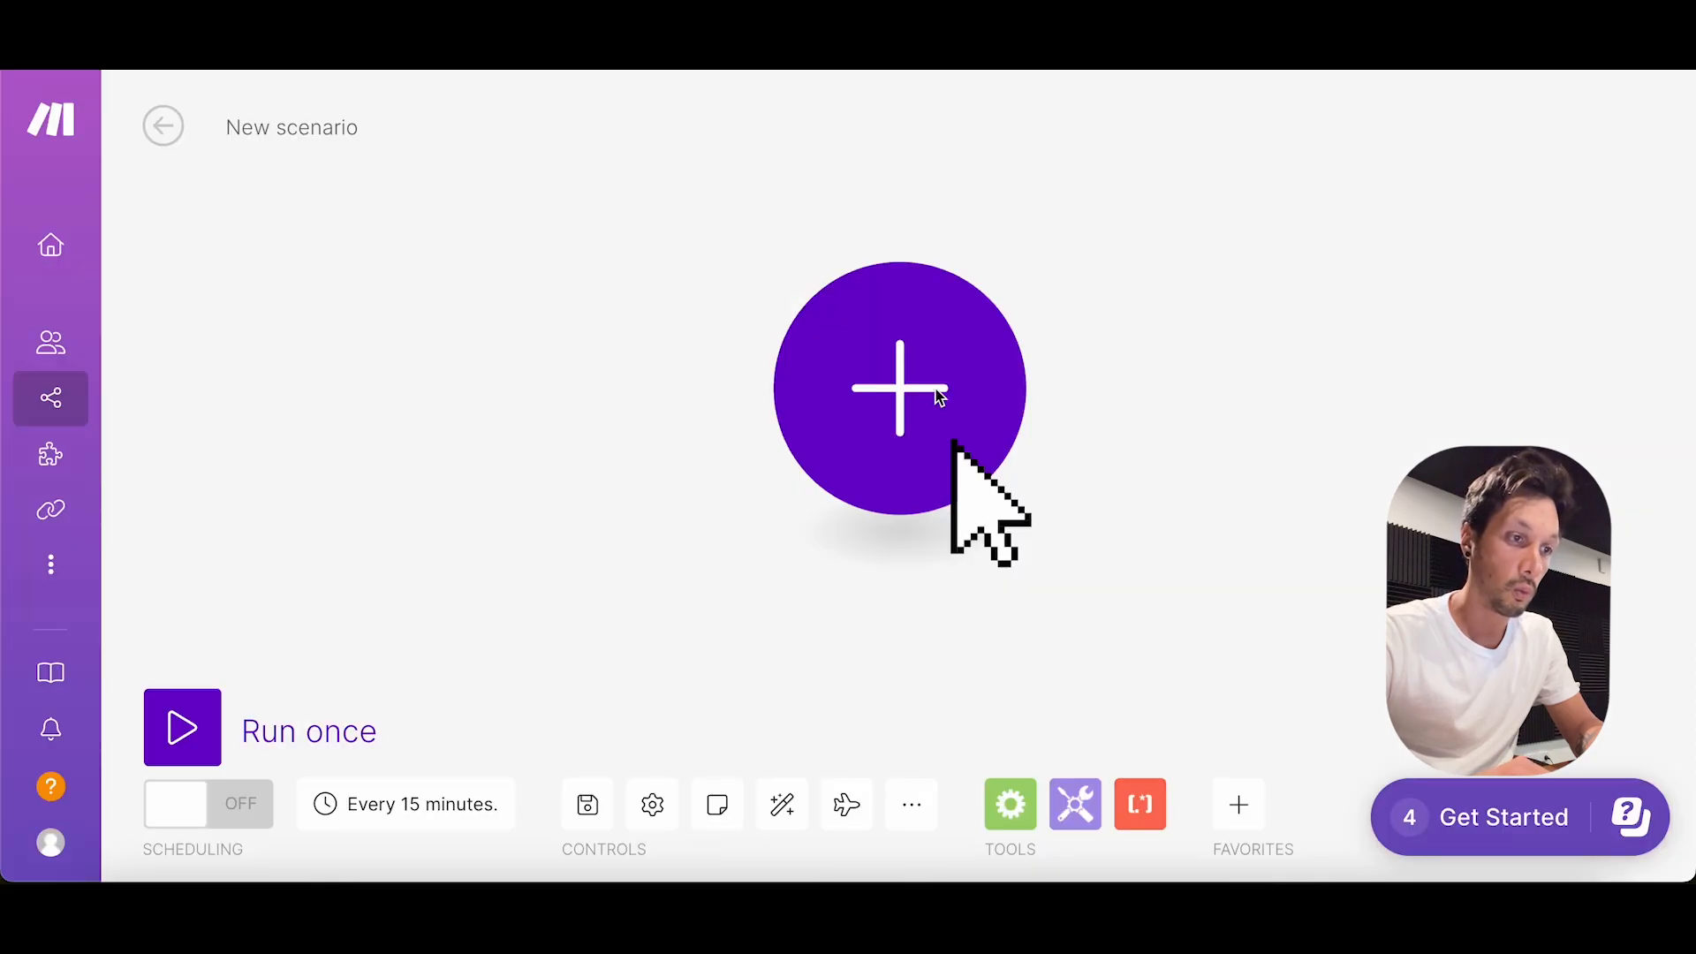
pyautogui.click(911, 804)
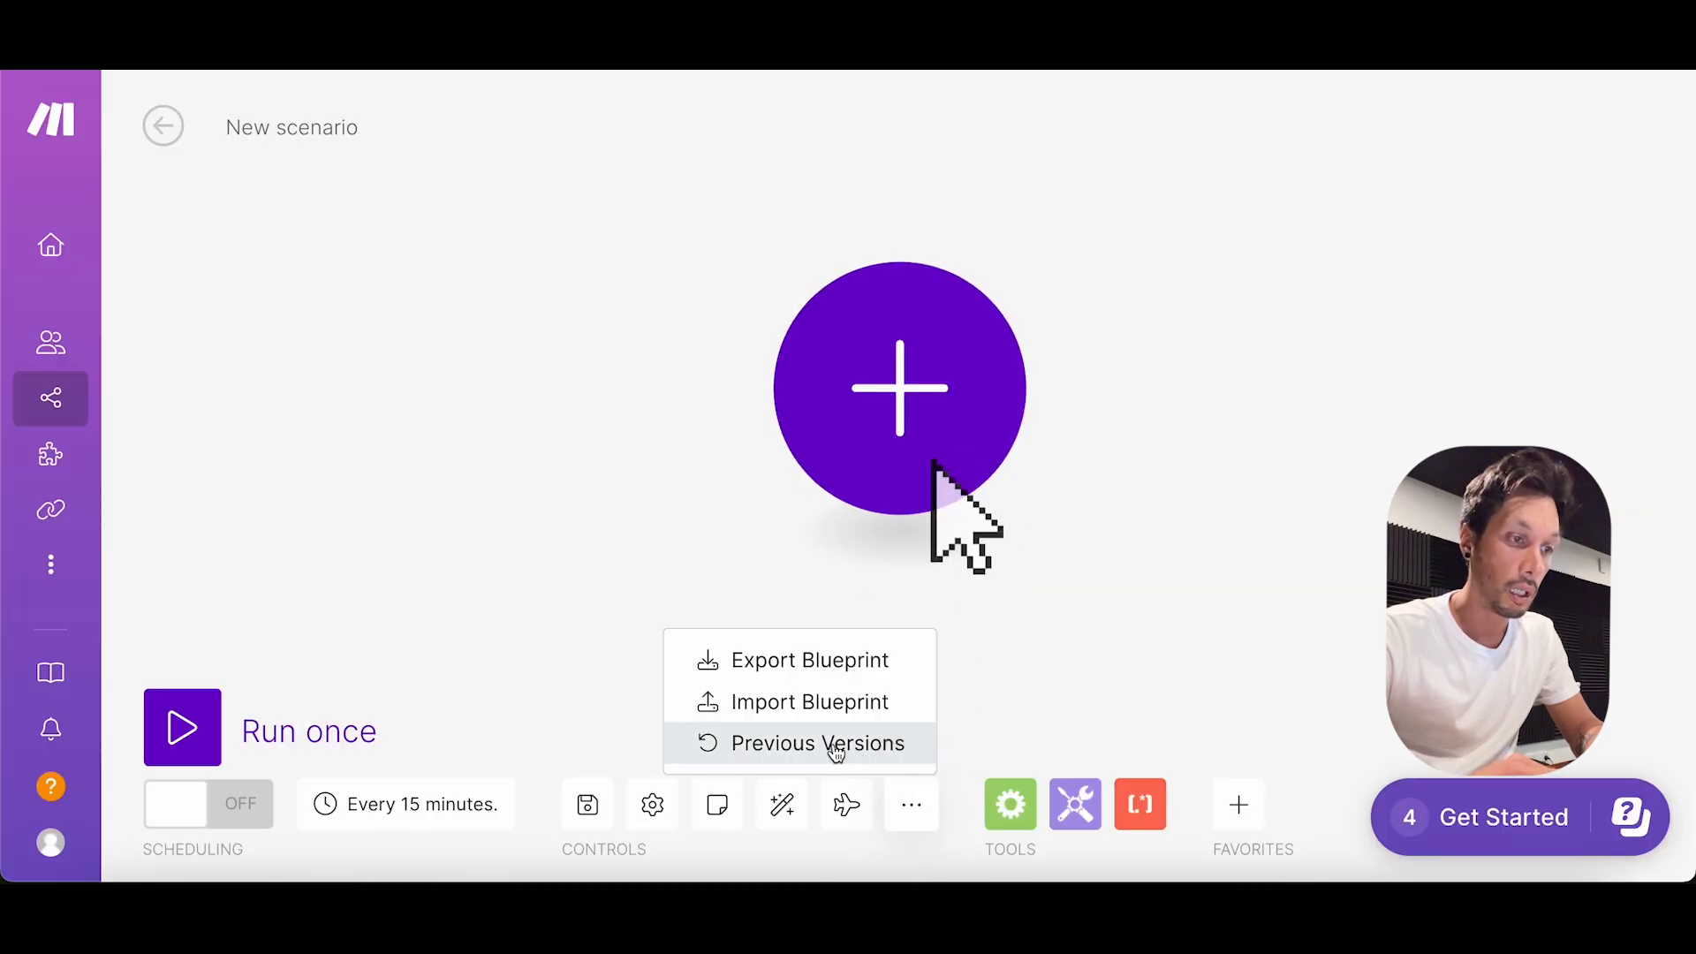
pyautogui.click(800, 720)
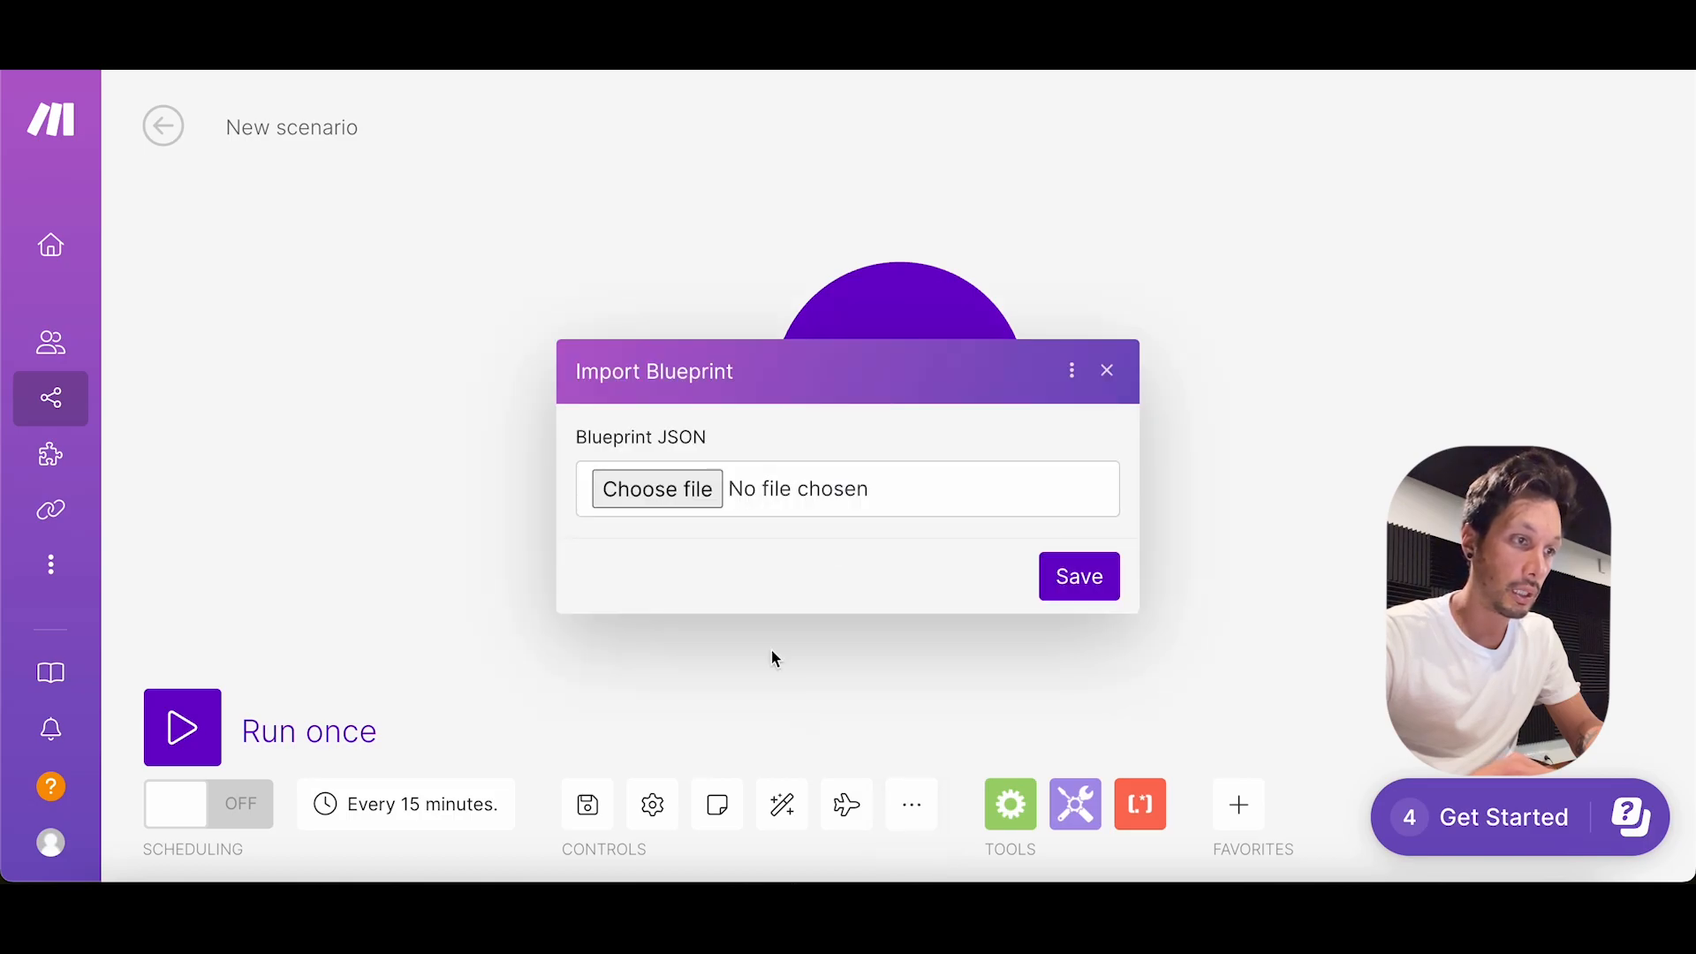
pyautogui.click(689, 493)
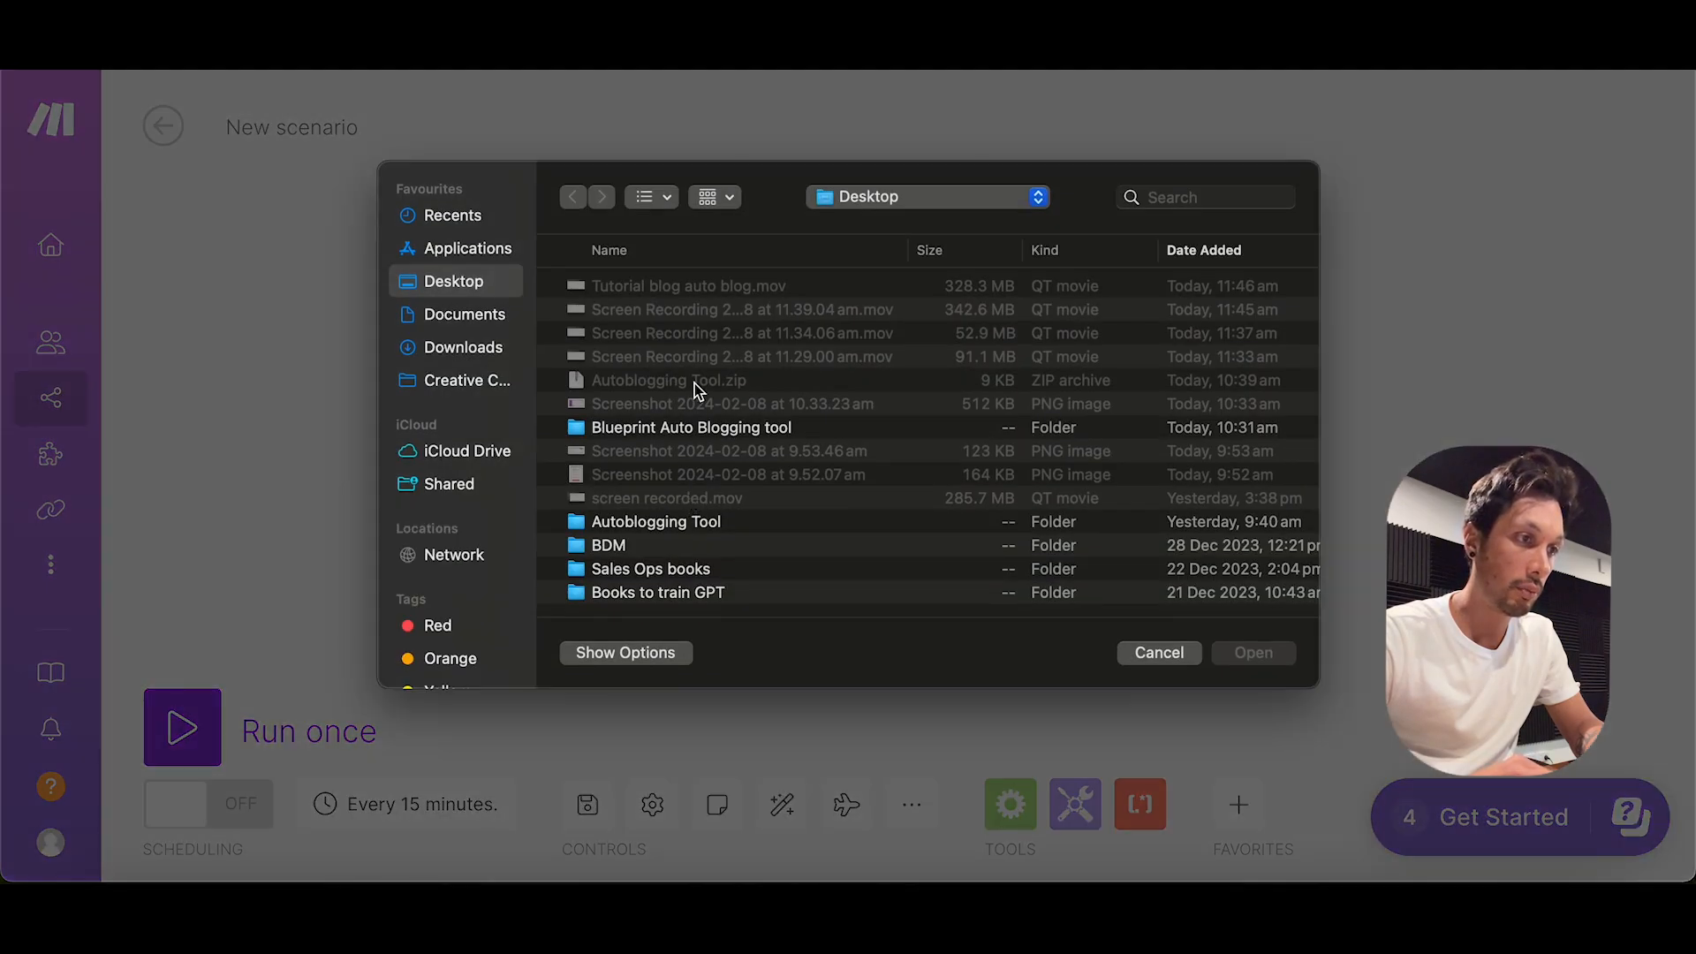
pyautogui.doubleClick(660, 429)
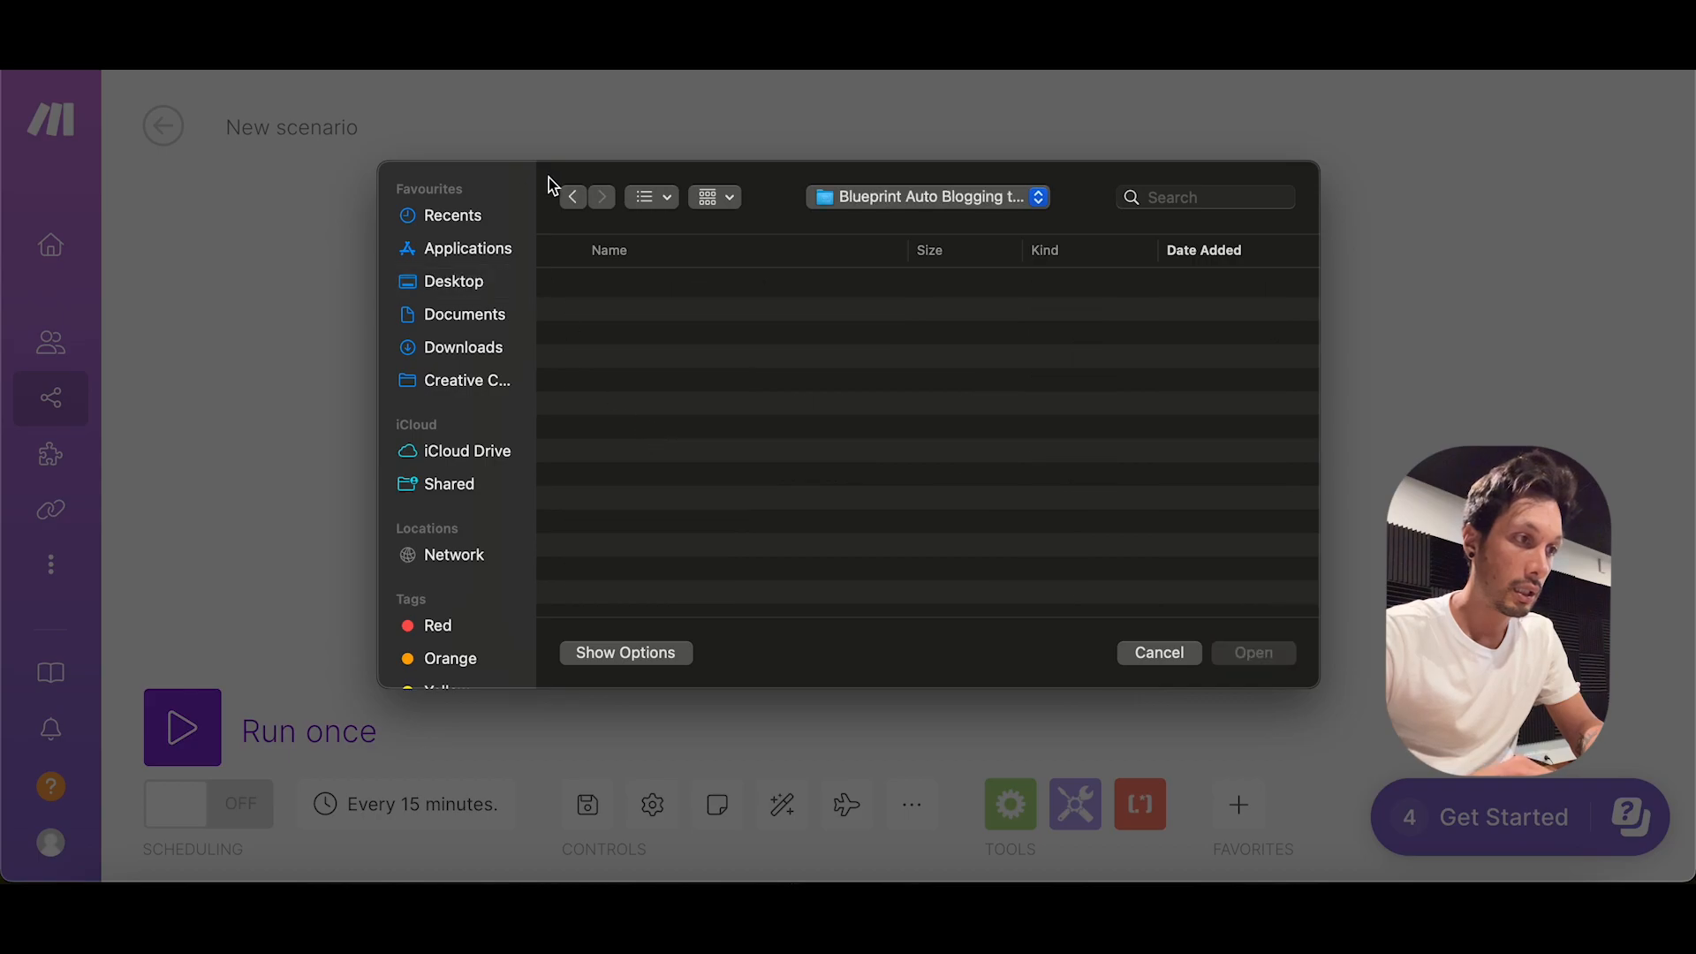
pyautogui.click(572, 198)
pyautogui.doubleClick(643, 528)
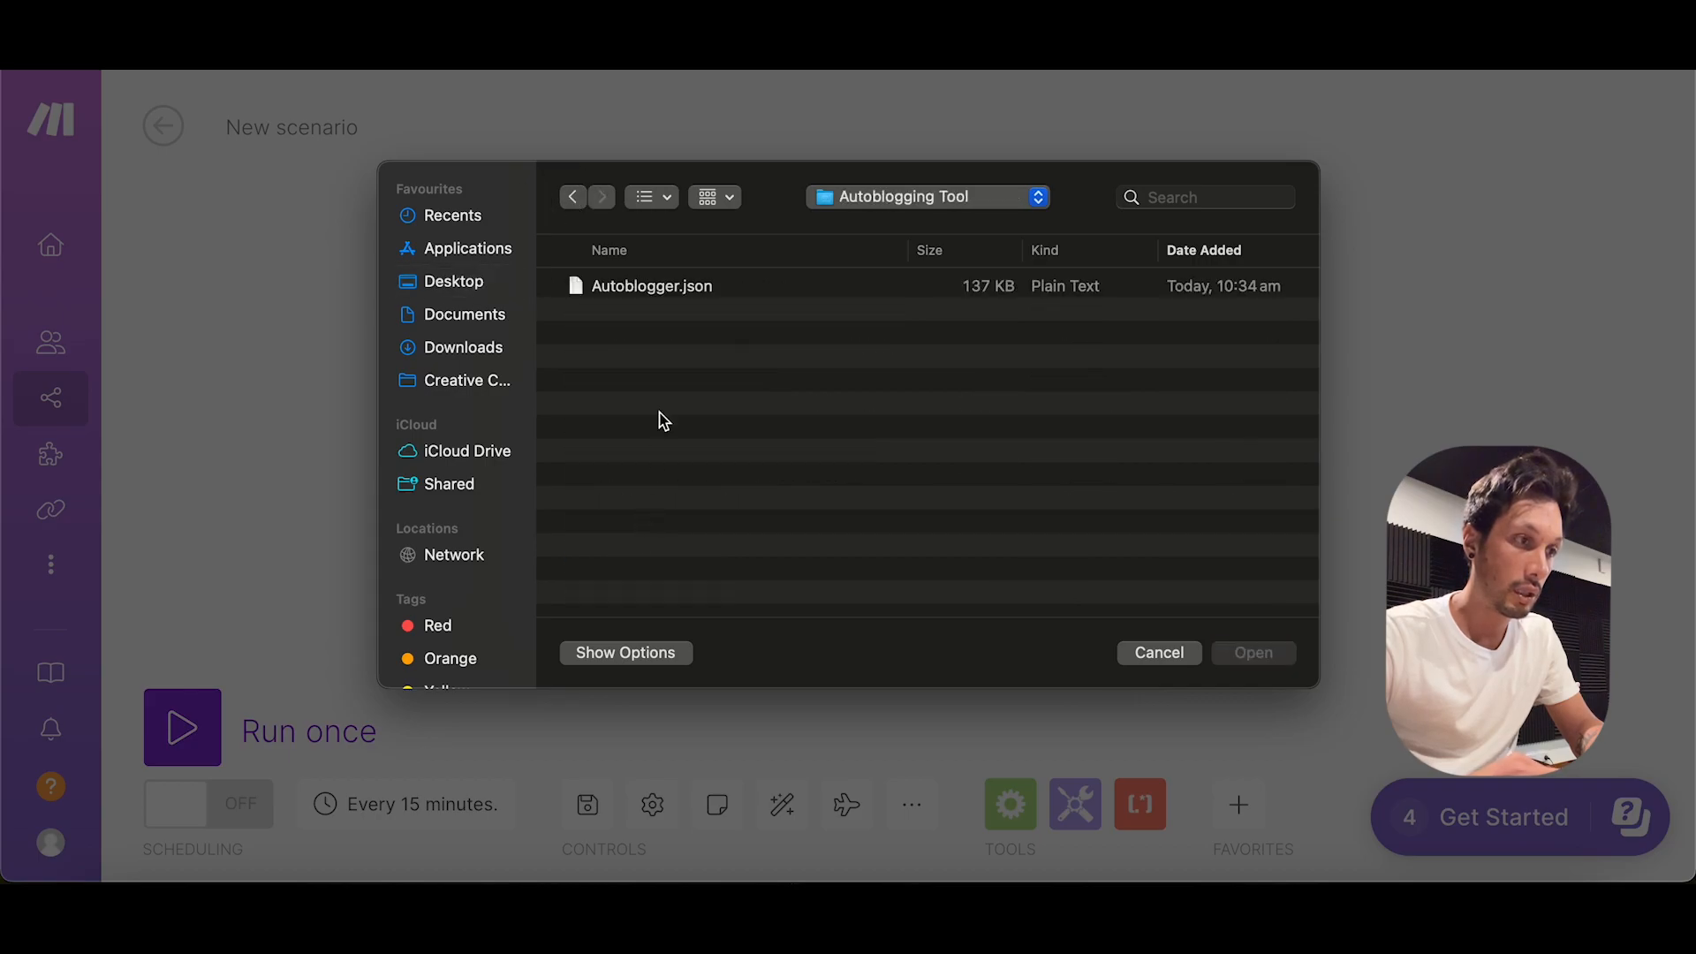
pyautogui.doubleClick(658, 290)
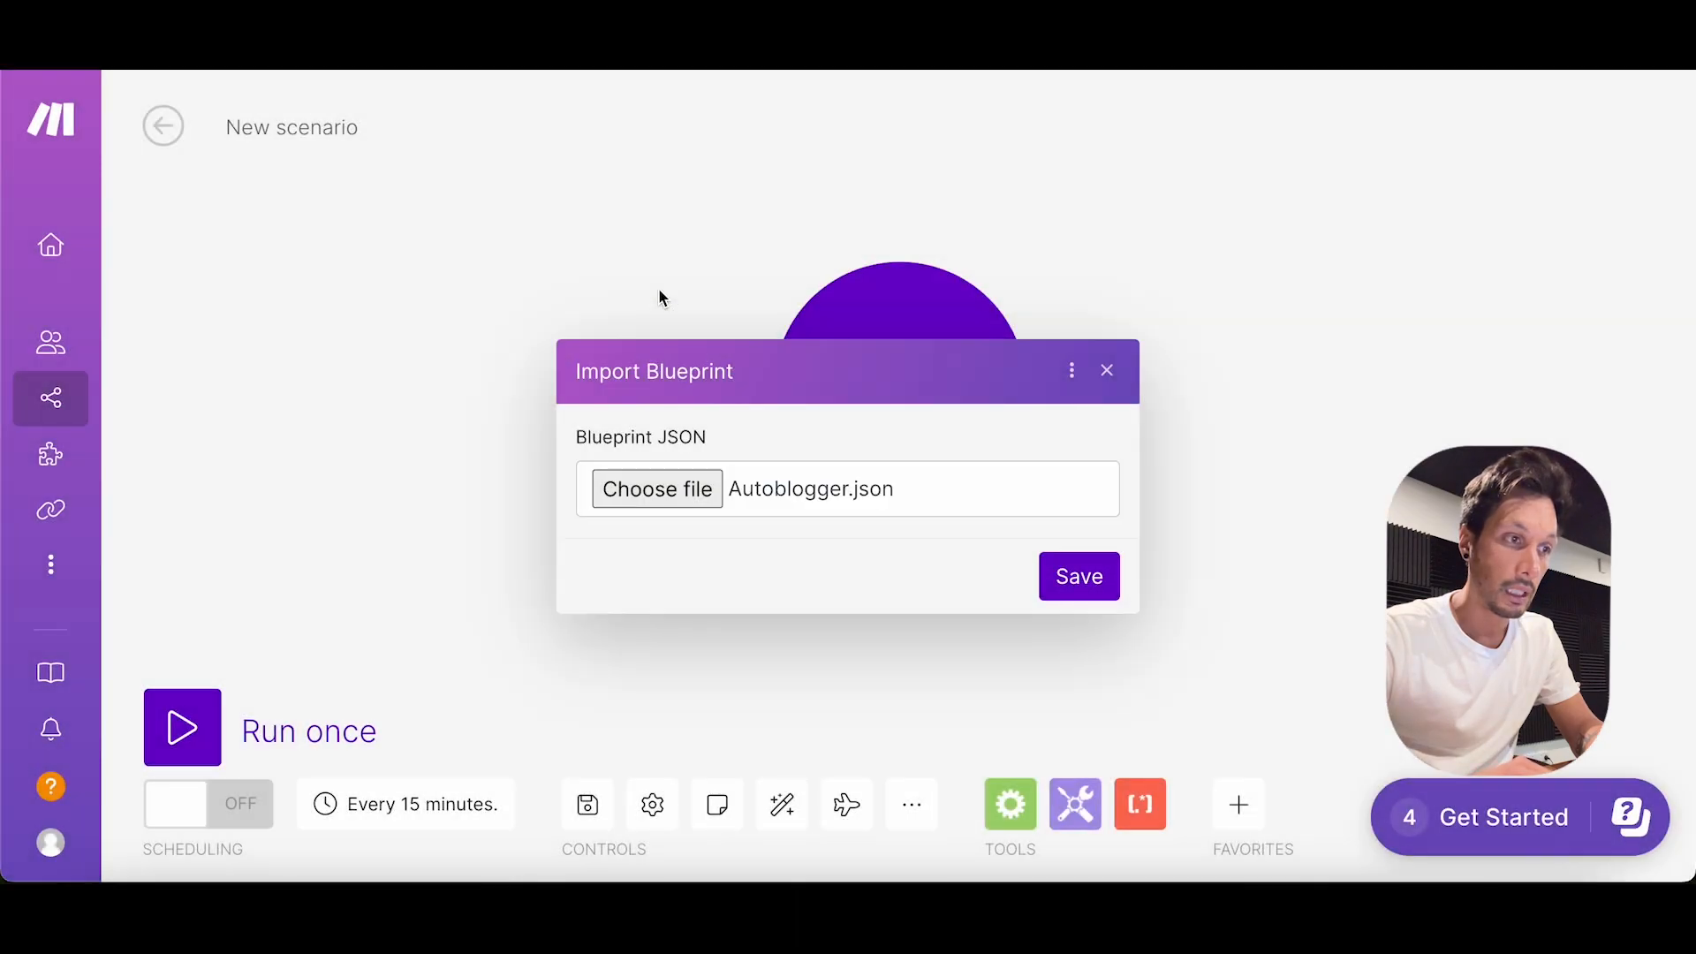
pyautogui.click(1091, 574)
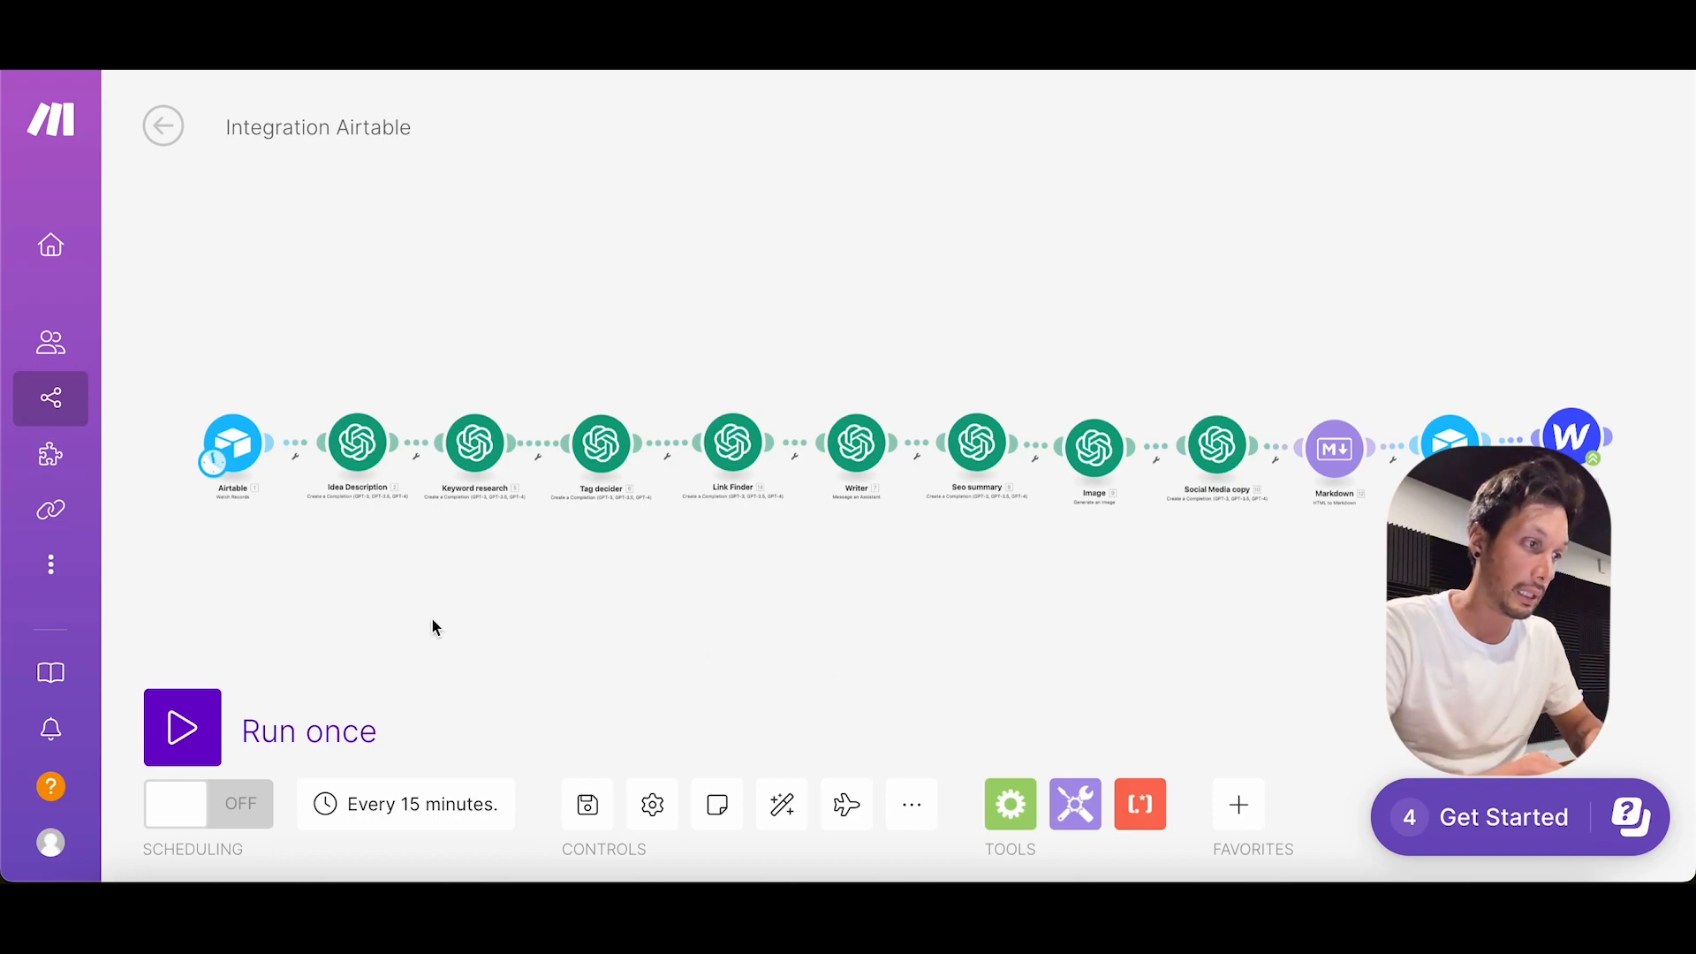
# Step: Create an Airtable OAuth connection named AutoBlogger for the scenario's first Airtable module
pyautogui.moveTo(419, 652); pyautogui.dragTo(480, 650)
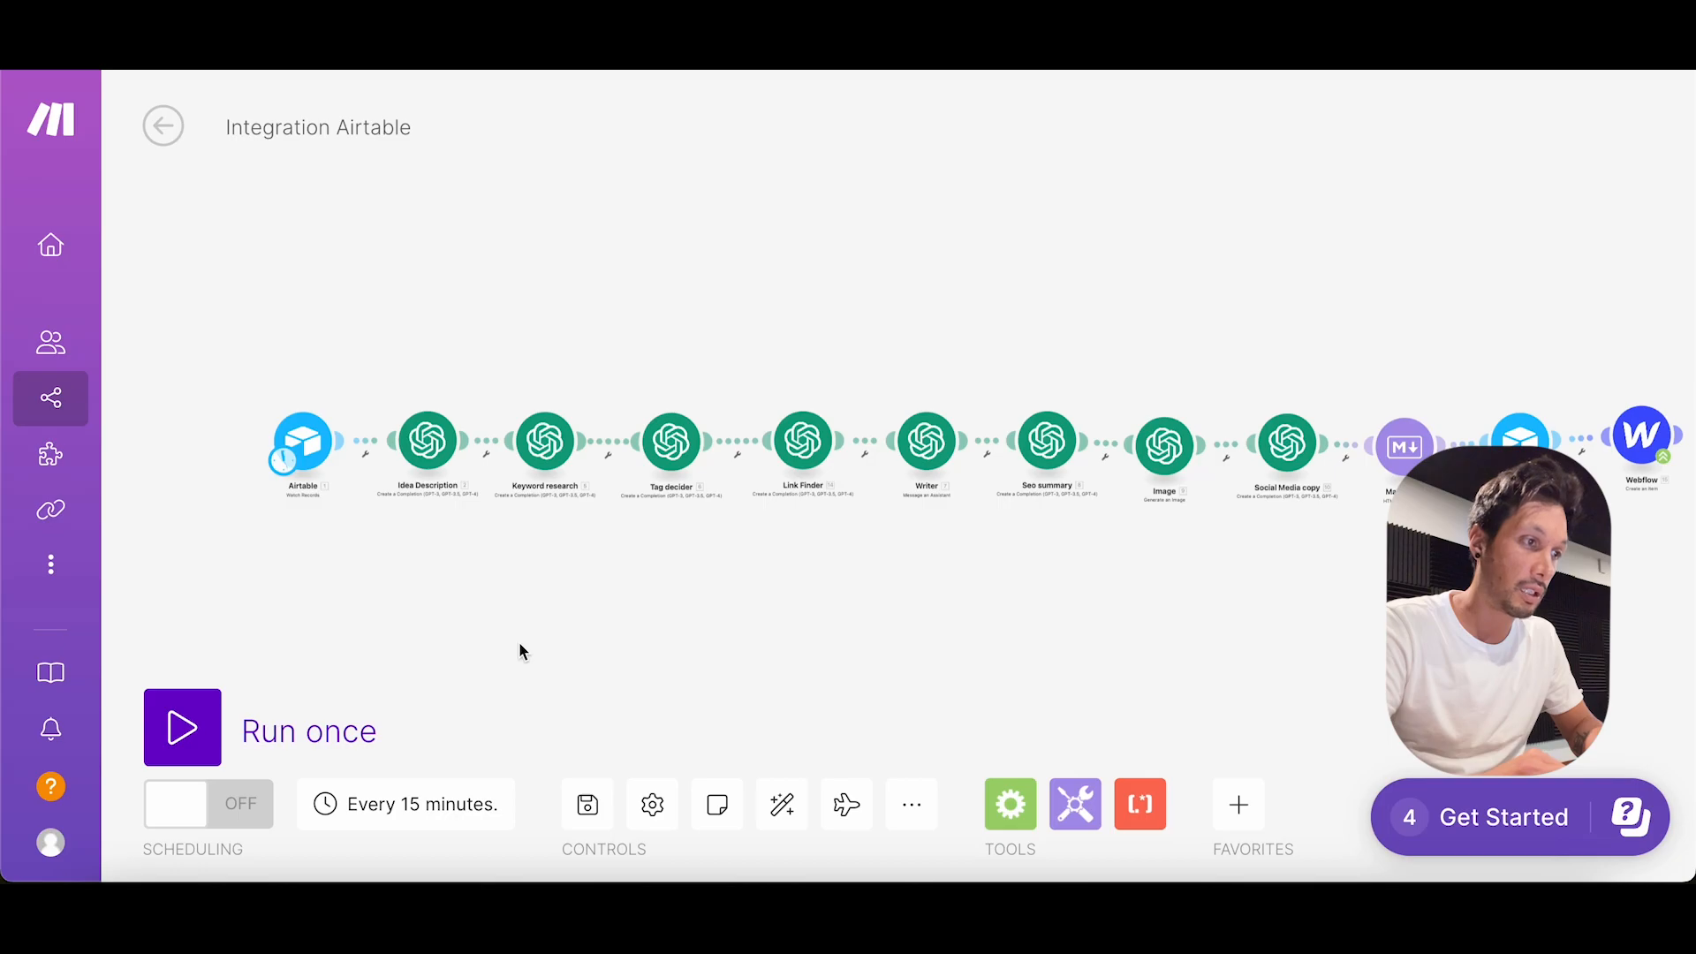
pyautogui.click(303, 439)
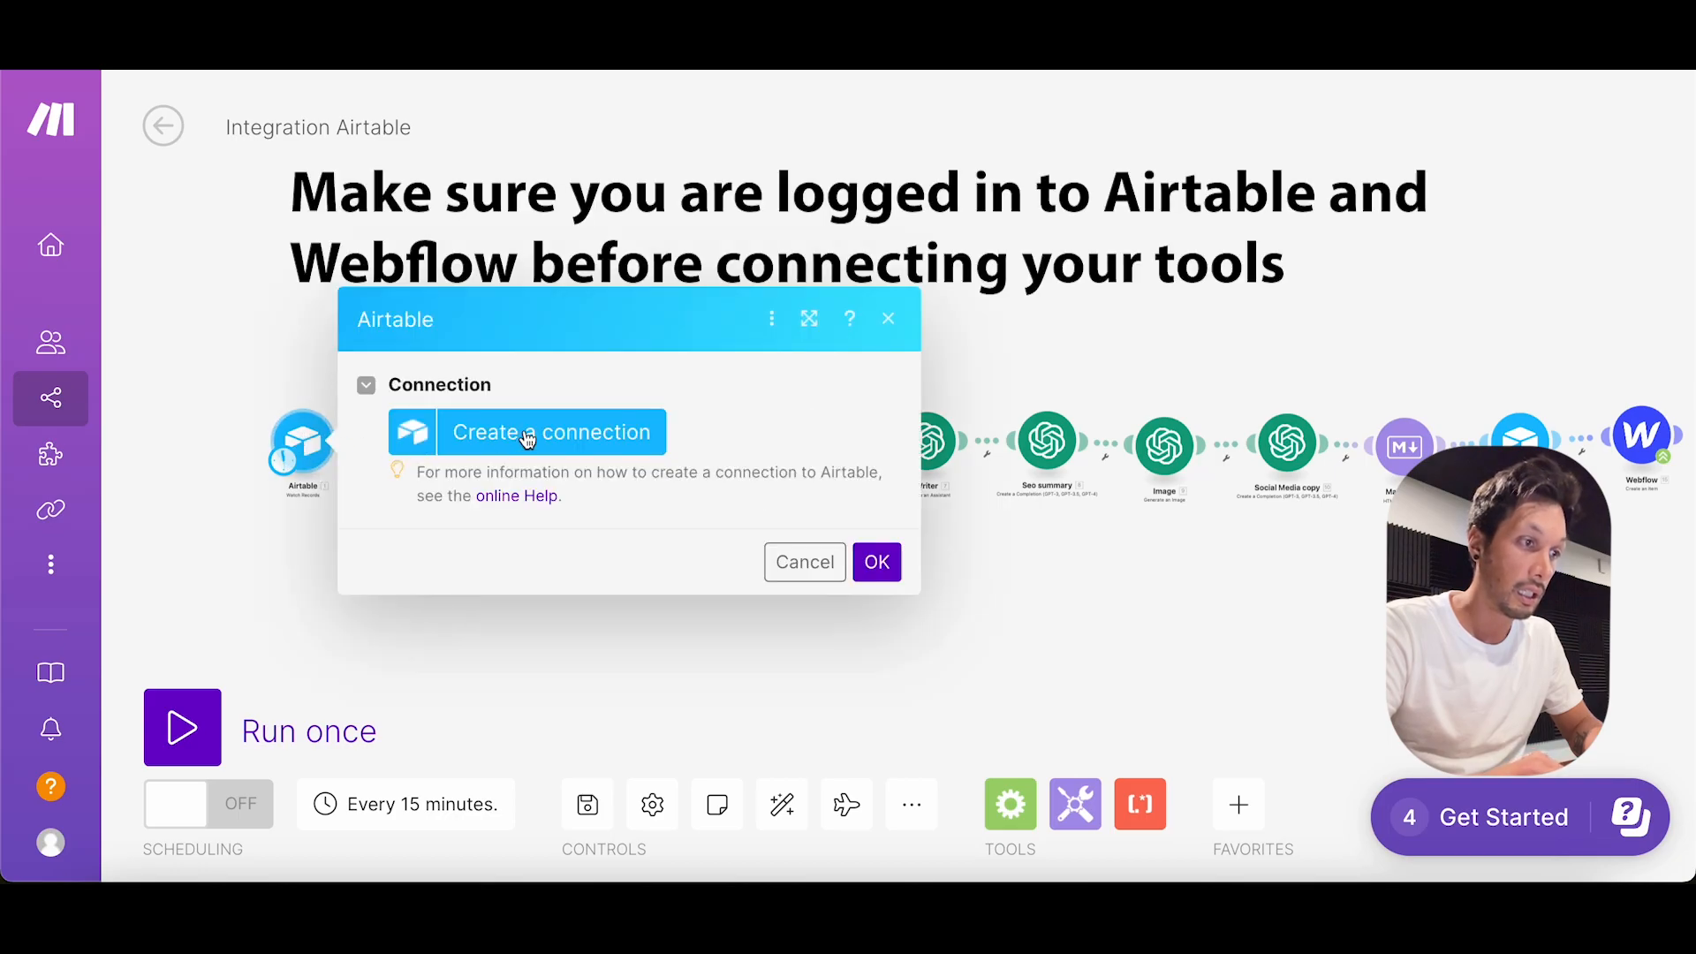
pyautogui.click(537, 439)
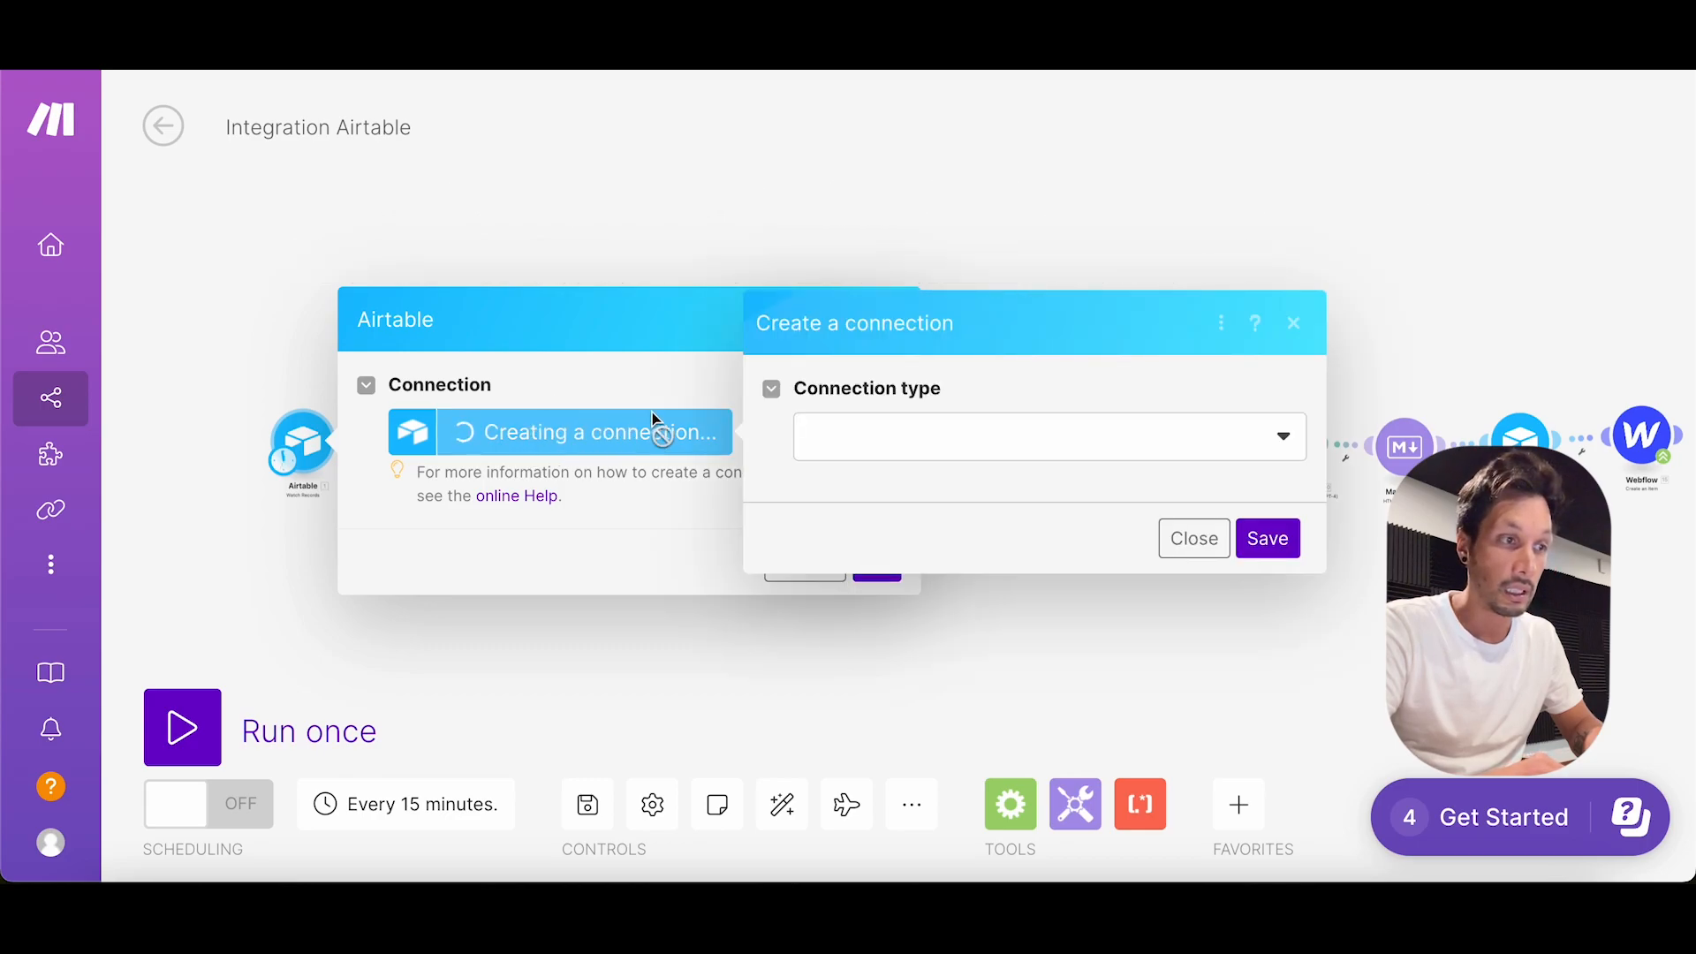
pyautogui.click(925, 451)
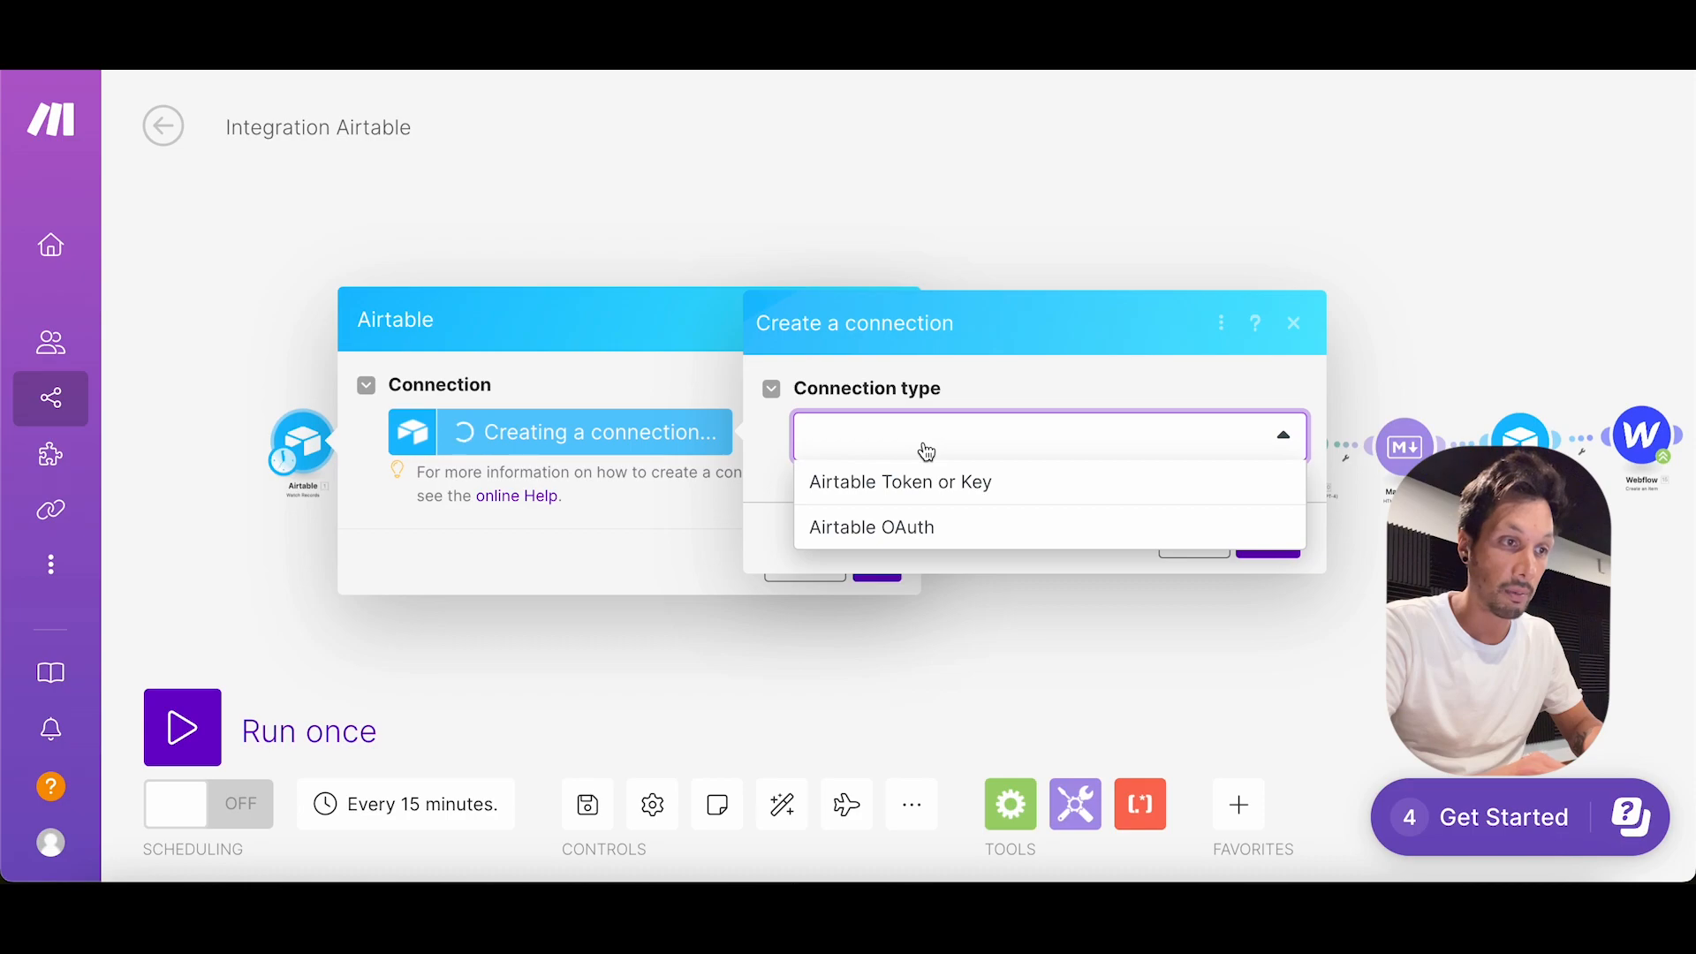
pyautogui.click(895, 535)
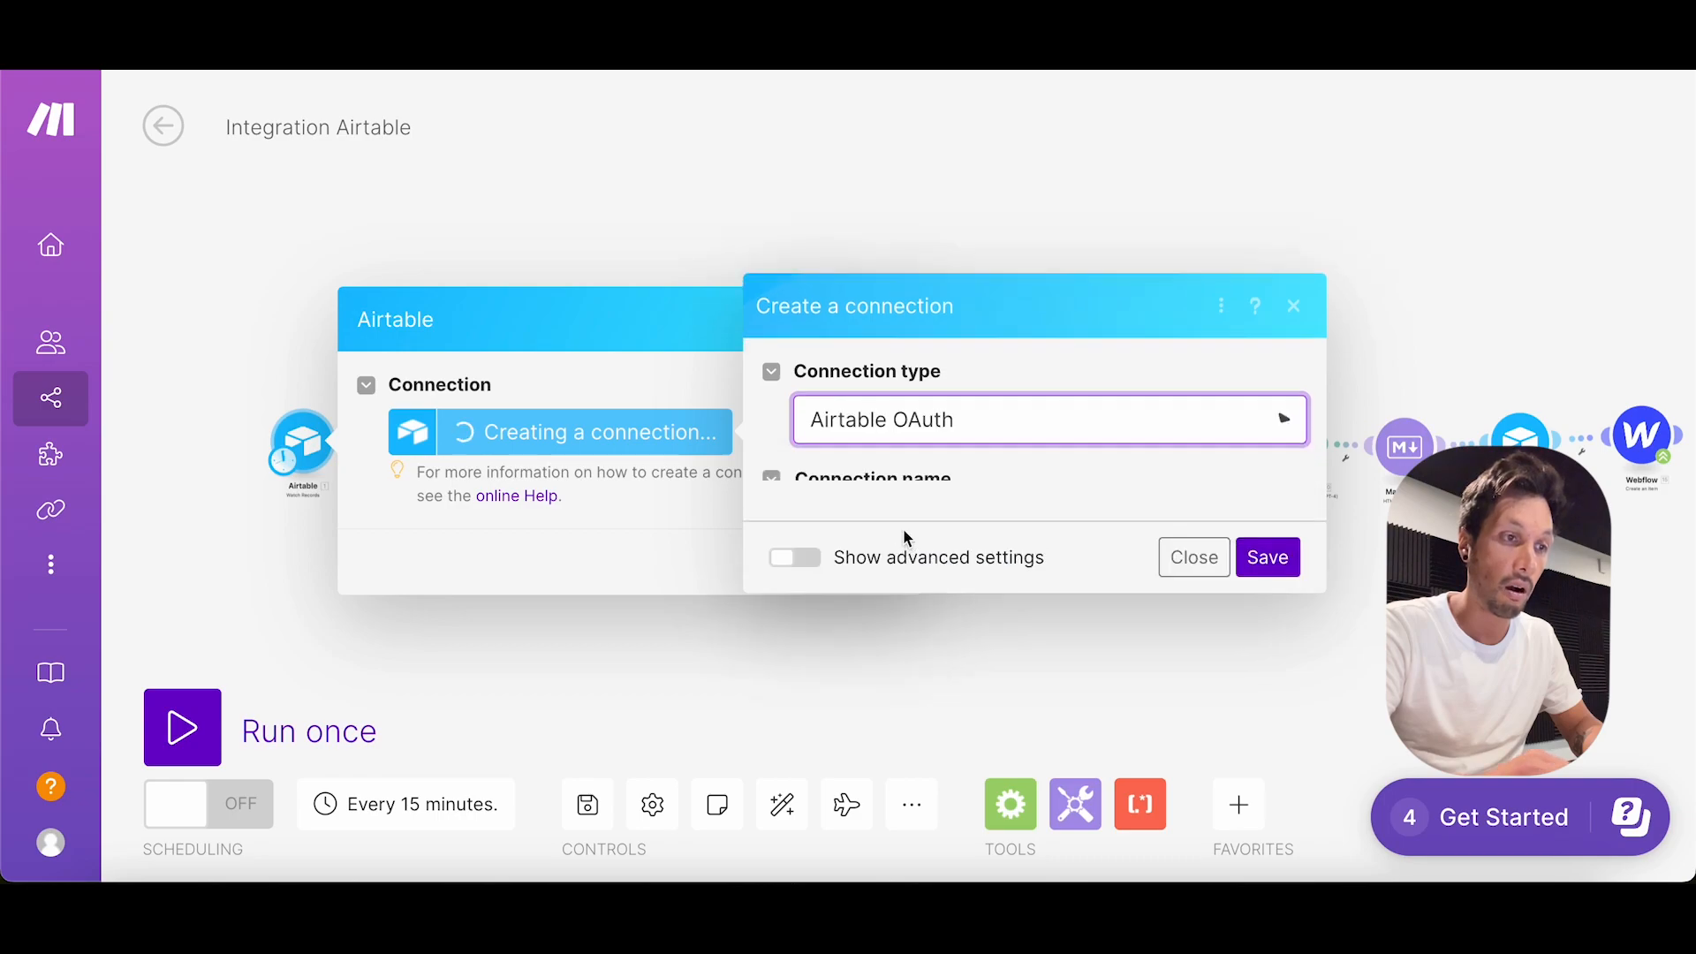
pyautogui.click(993, 491)
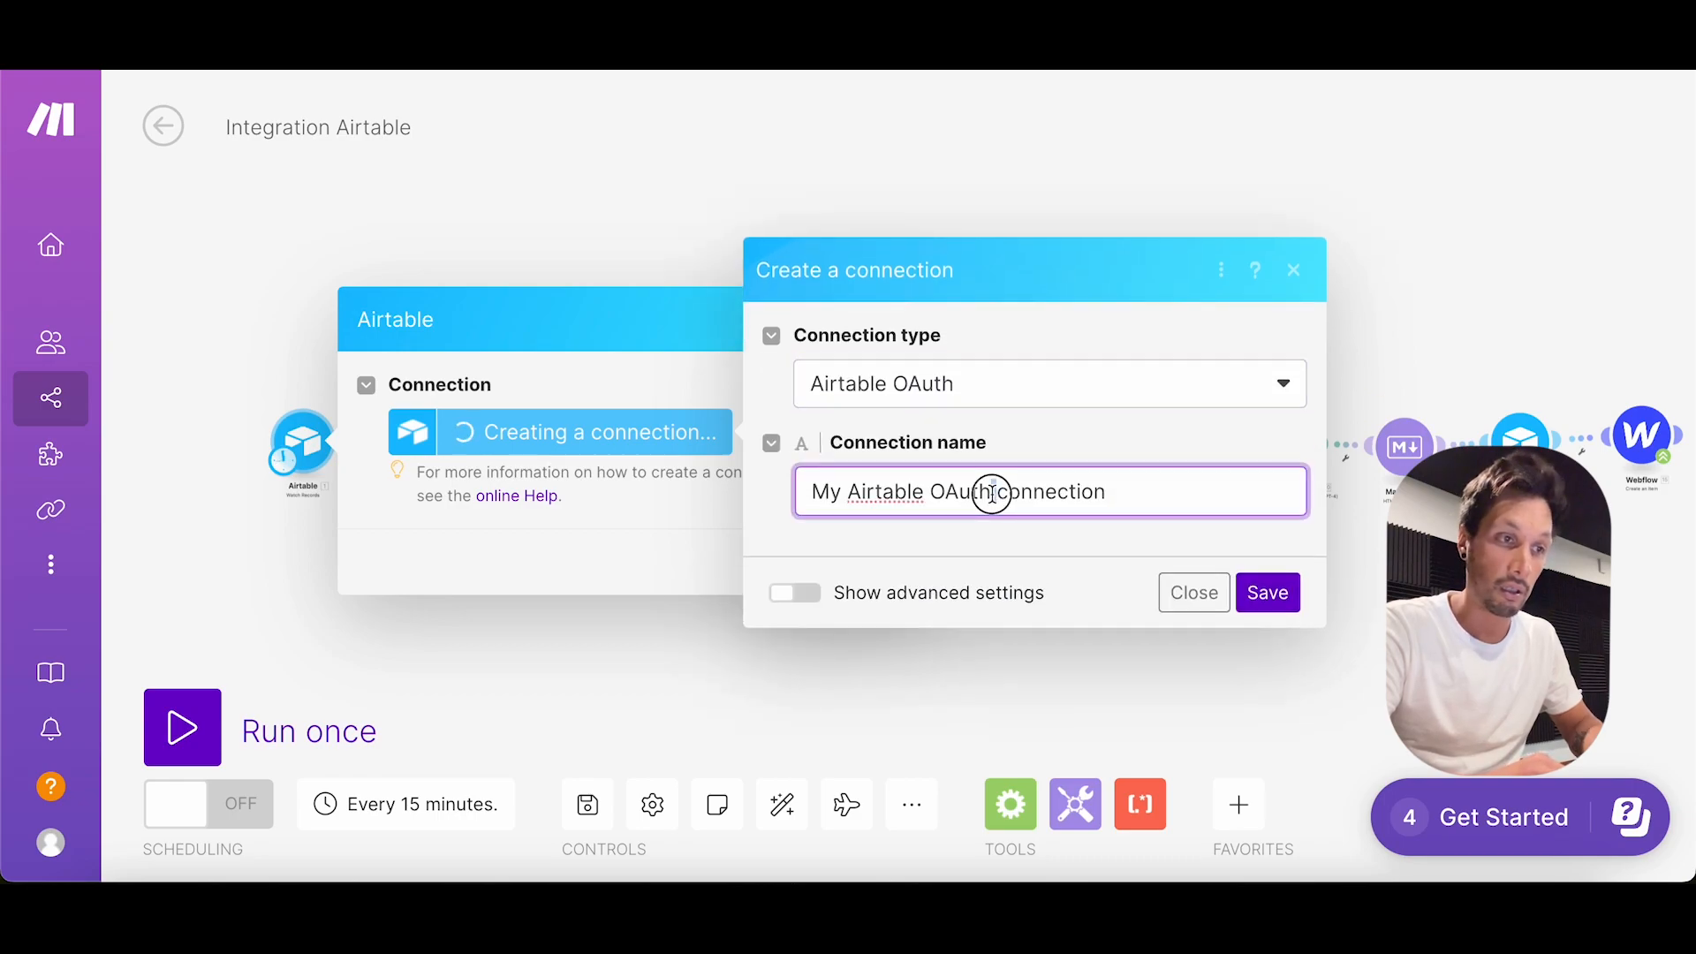
pyautogui.hotkey('ctrl', 'a')
pyautogui.write('Au')
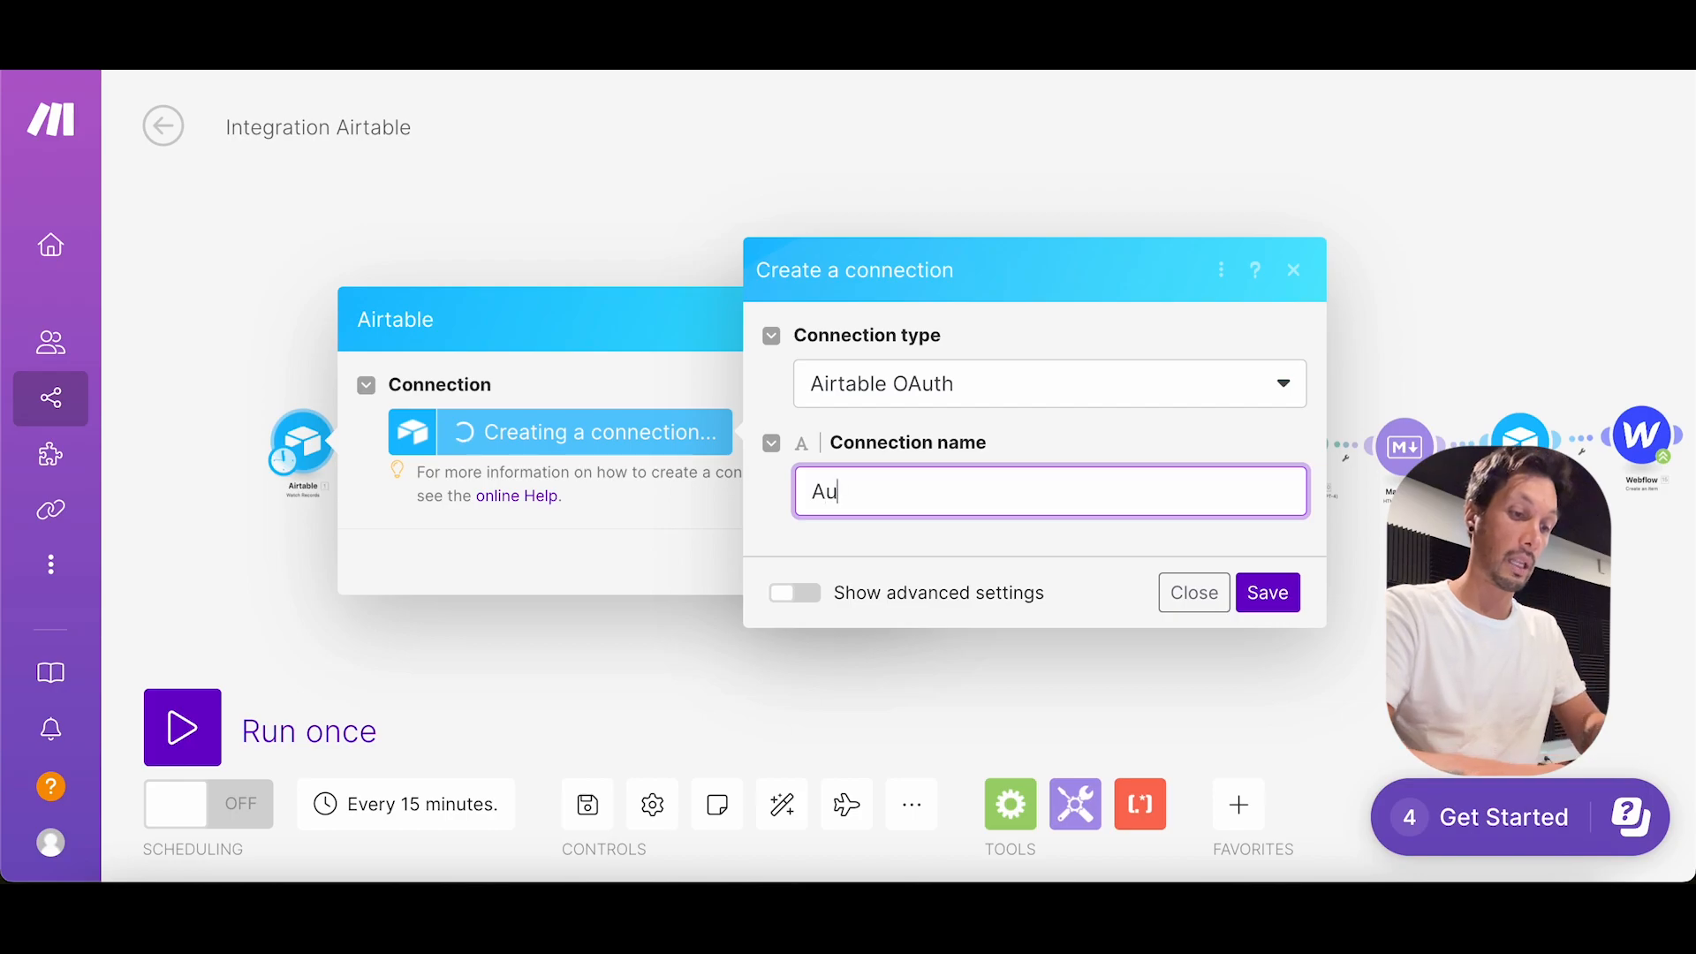
pyautogui.write('toBlogger')
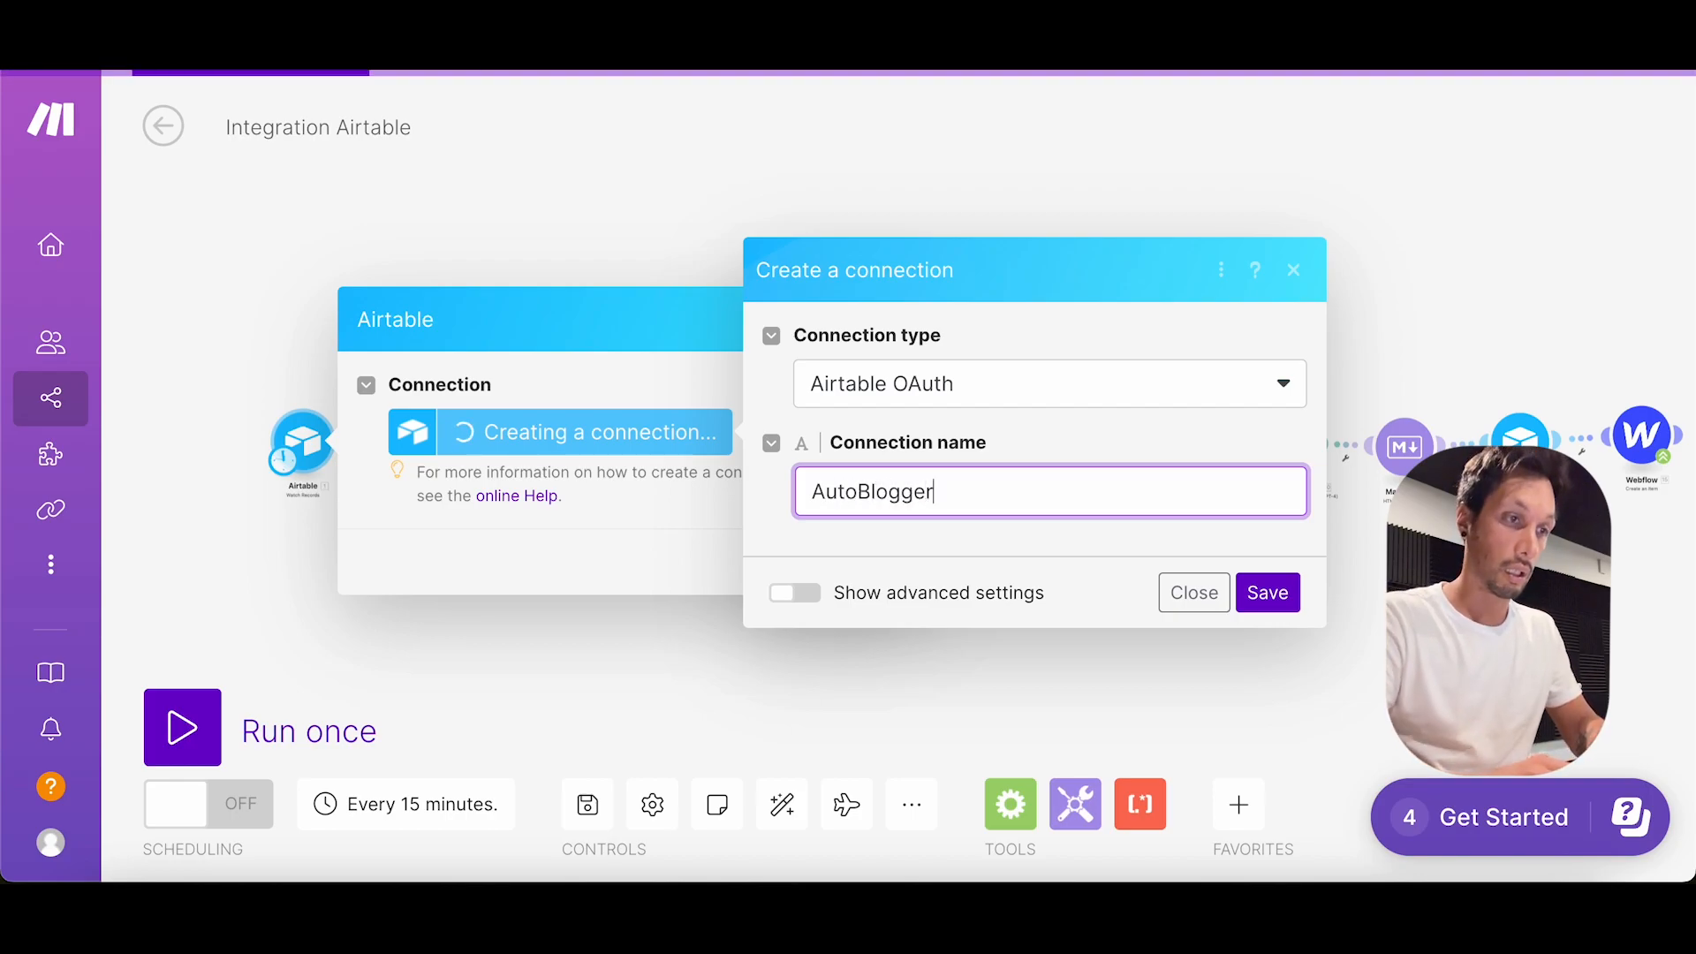
pyautogui.click(1268, 593)
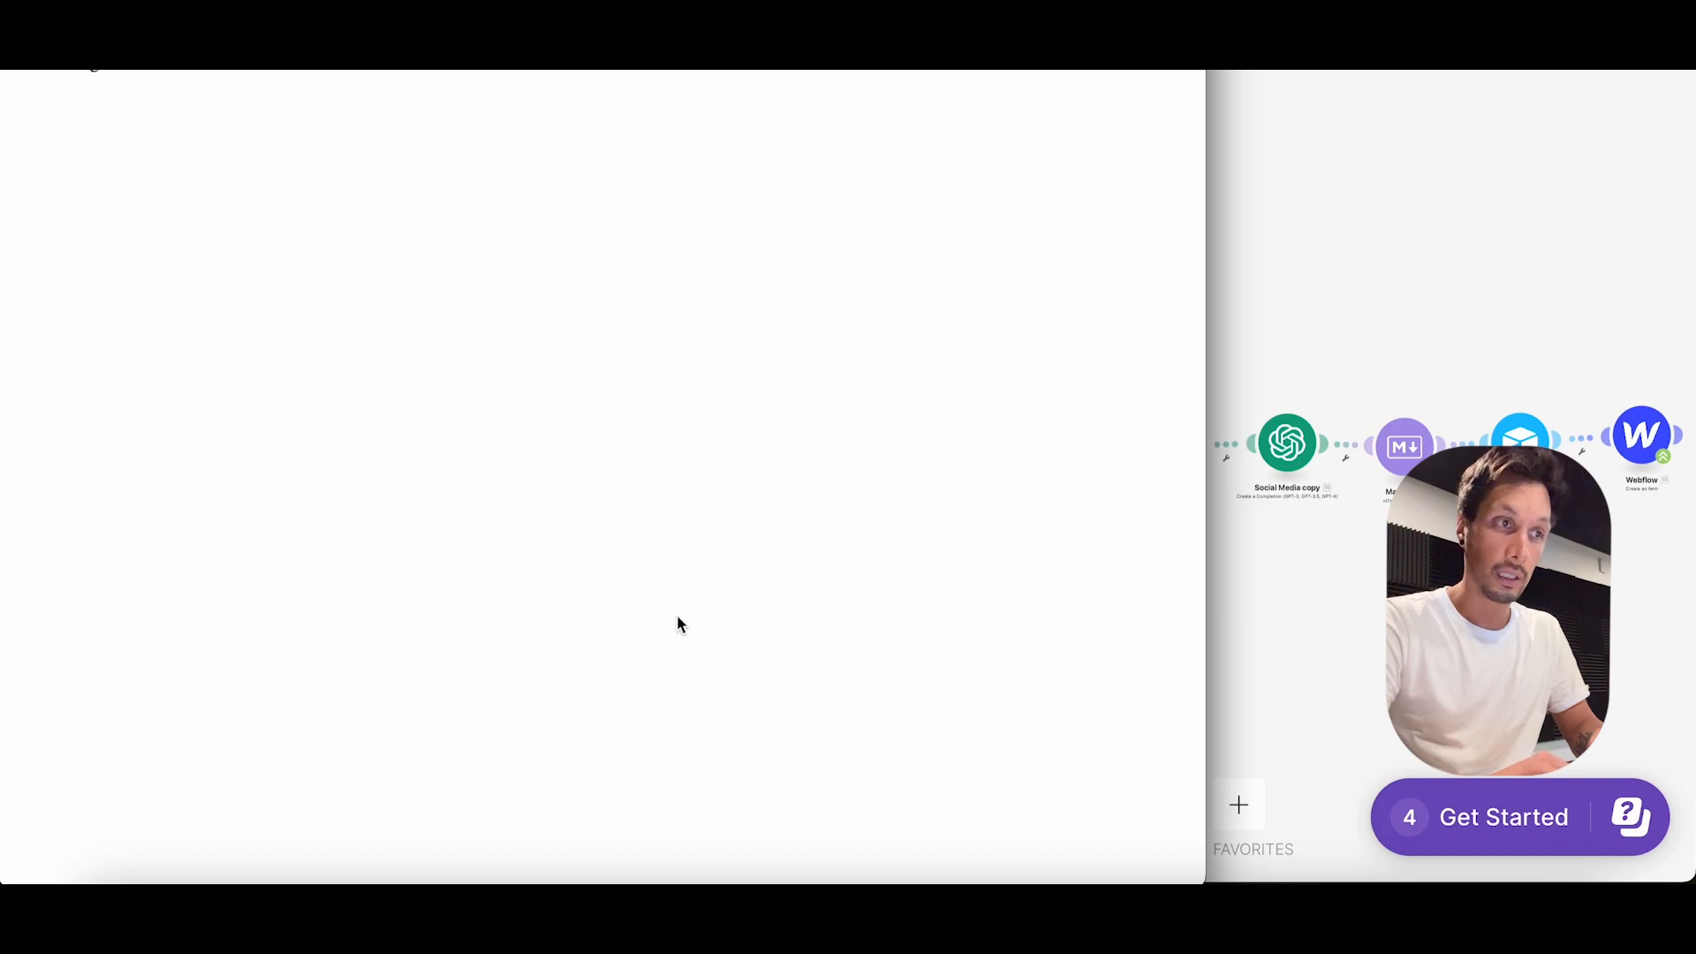
# Step: Grant Make access to the Auto Blogger base in the Airtable authorization request
pyautogui.click(348, 515)
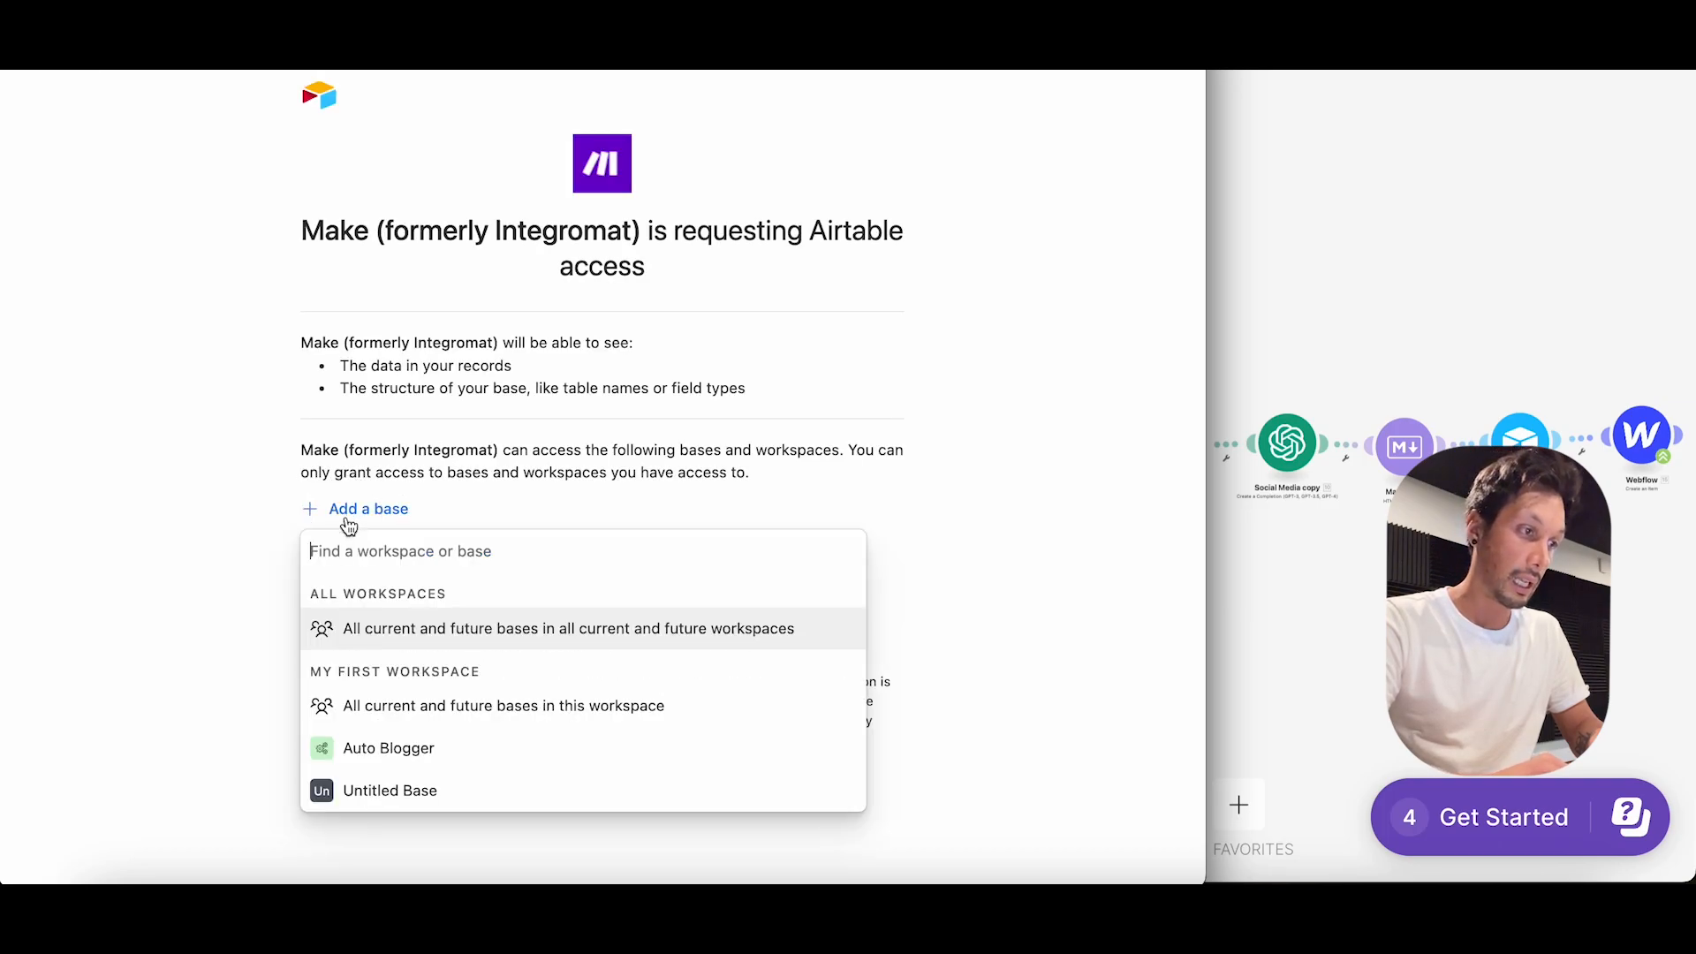
pyautogui.click(401, 750)
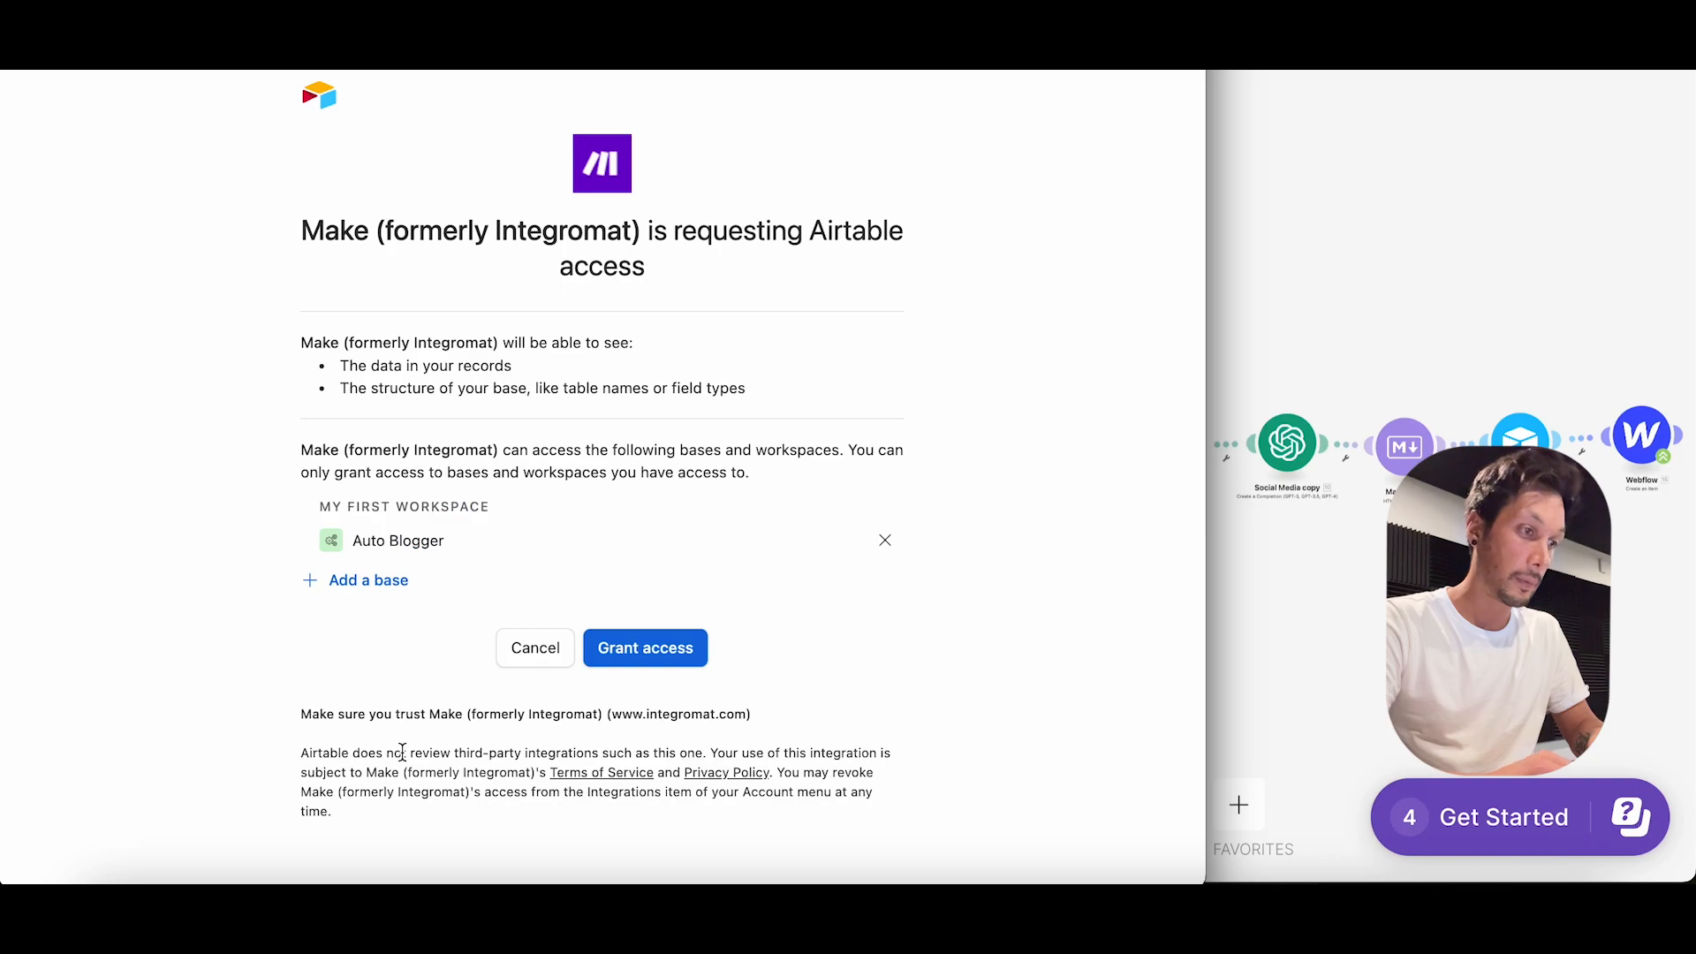
pyautogui.click(618, 656)
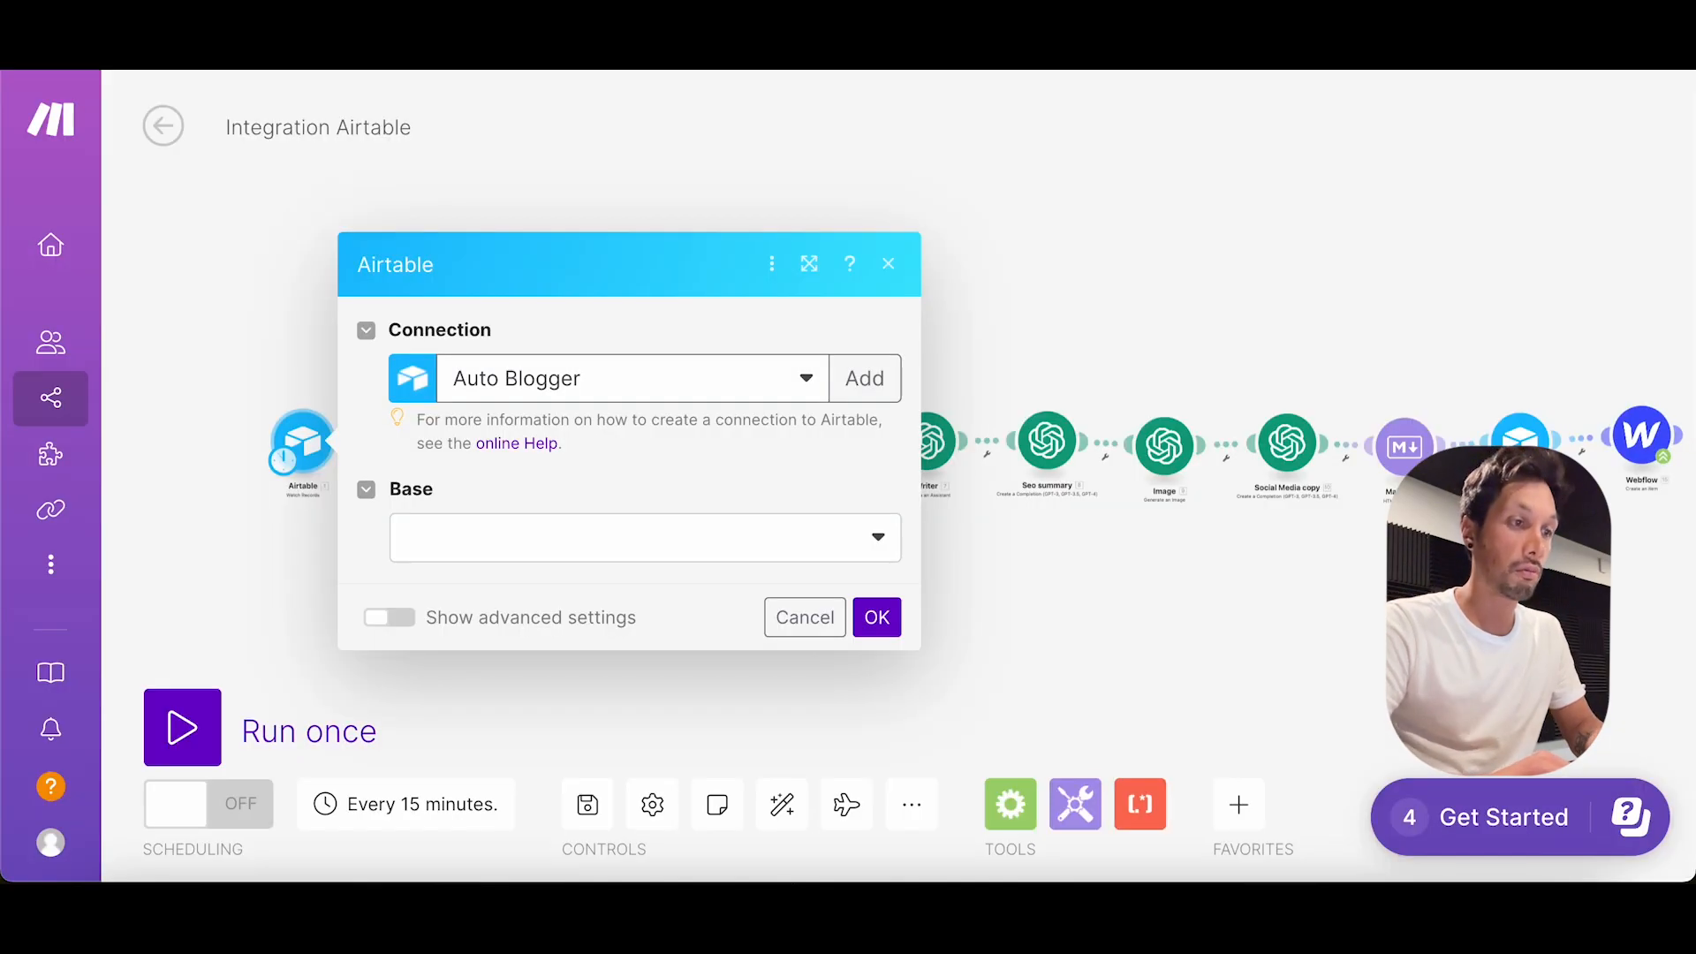
# Step: Set the first Airtable module to the Auto Blogger base and its Blog table, and review the trigger configuration
pyautogui.click(707, 555)
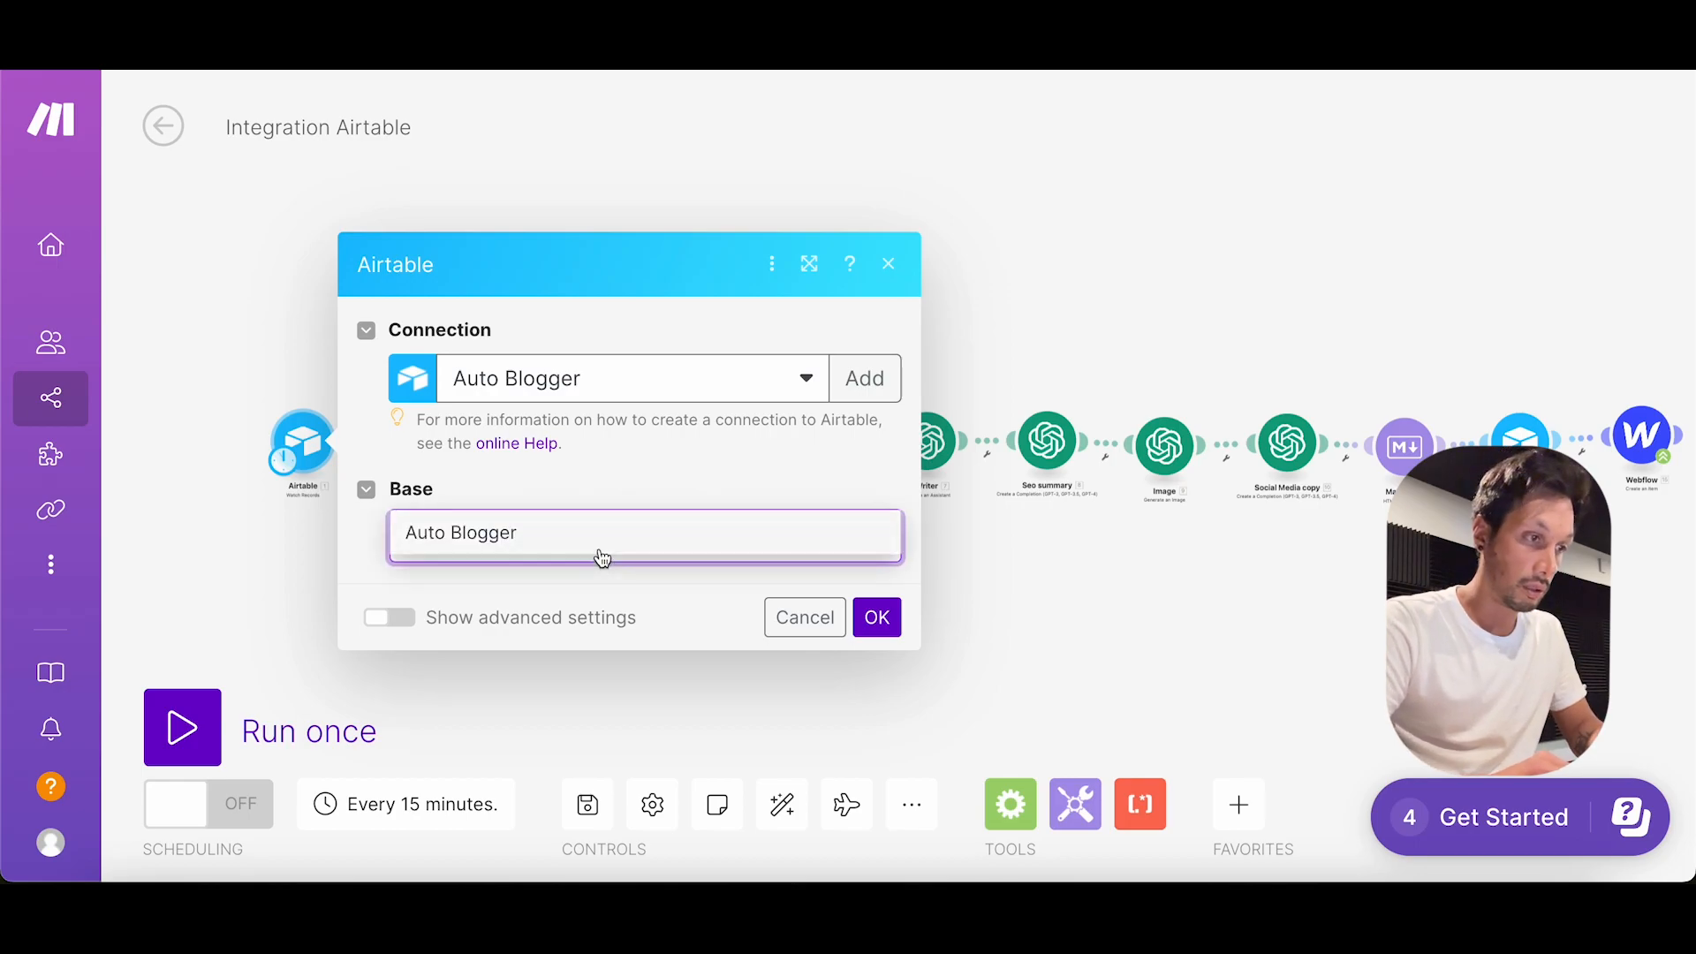
pyautogui.click(475, 543)
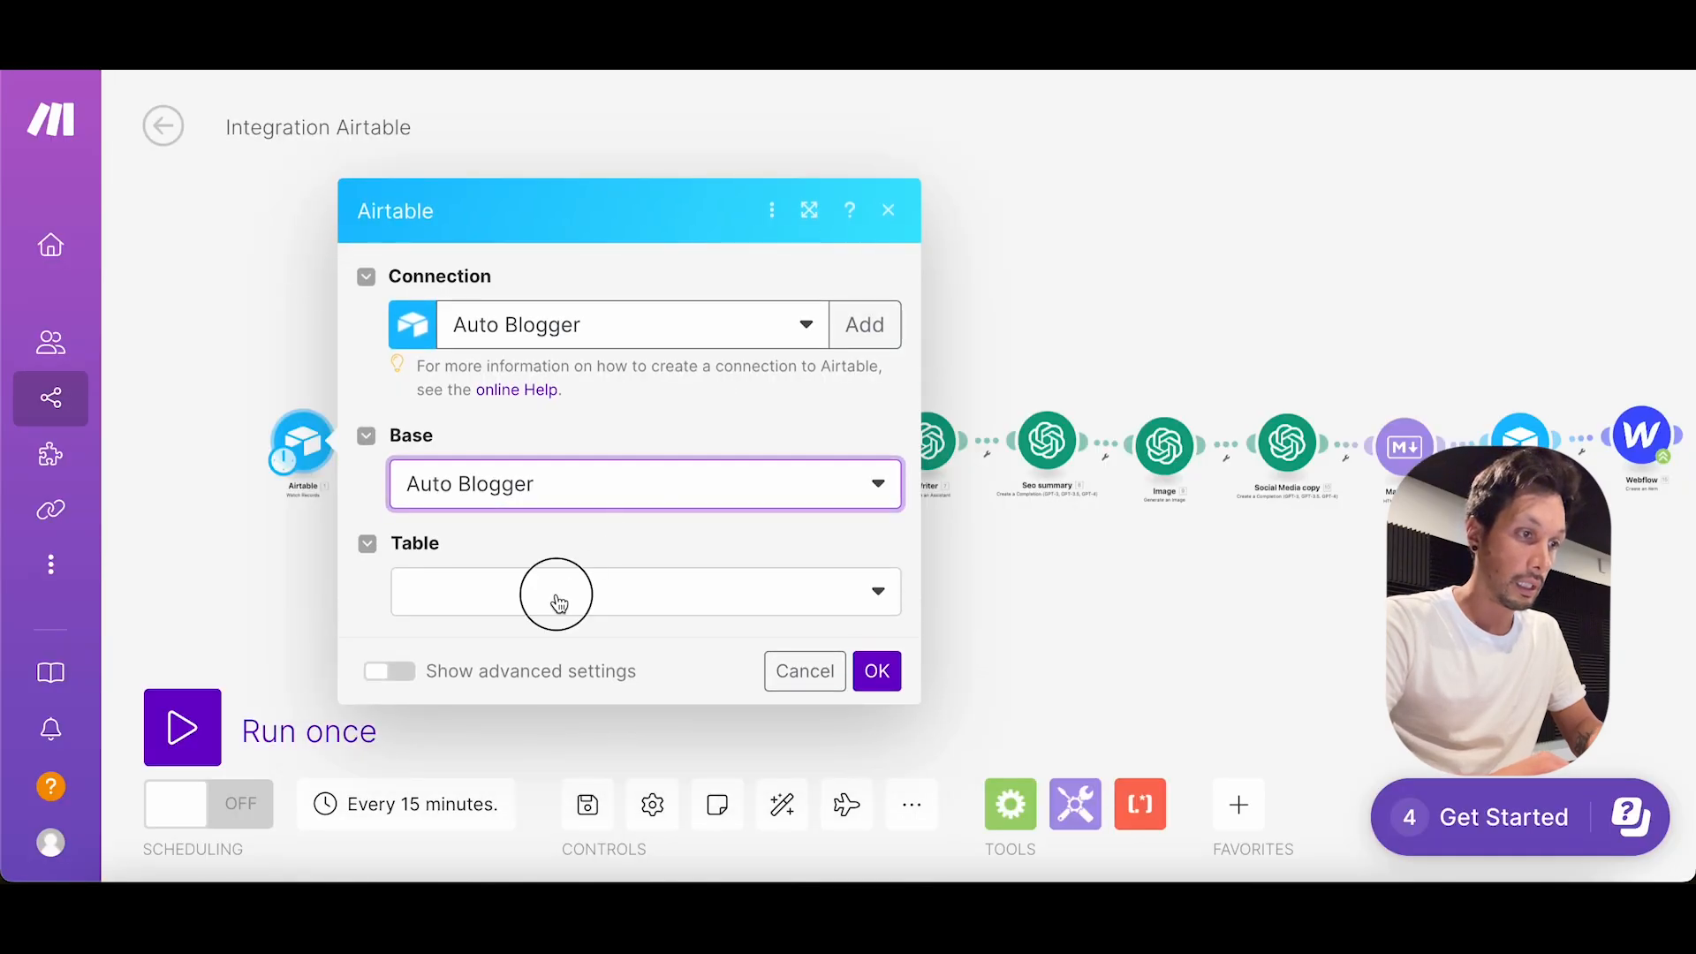
pyautogui.click(556, 596)
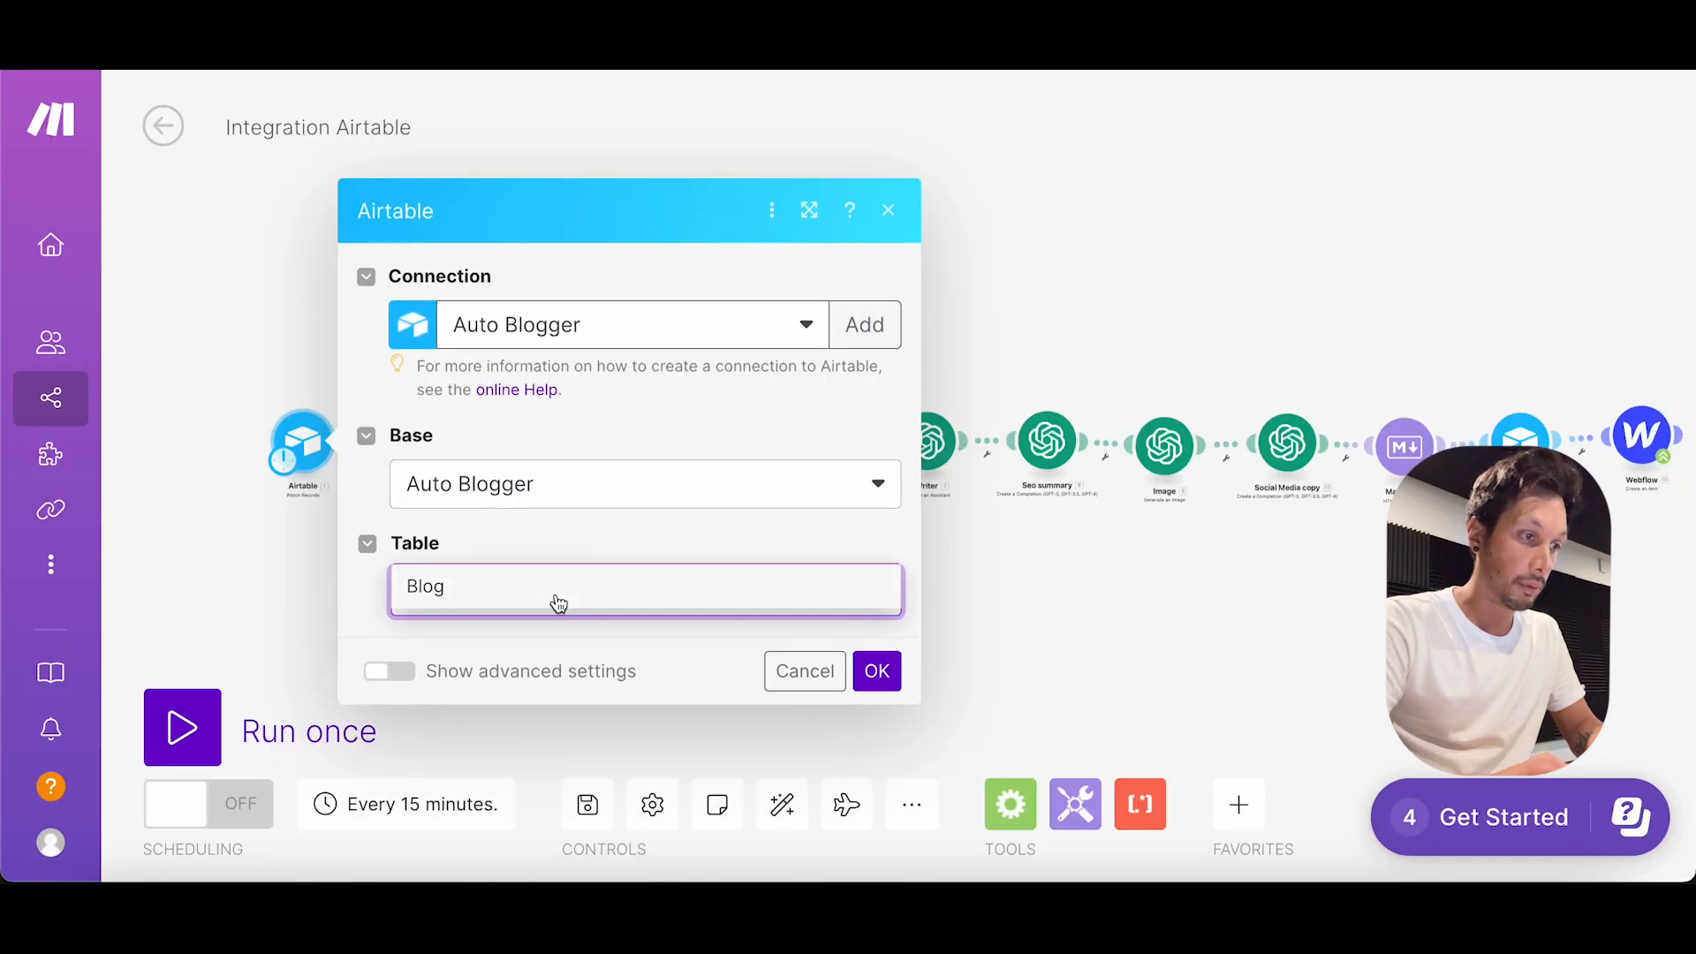
pyautogui.click(437, 590)
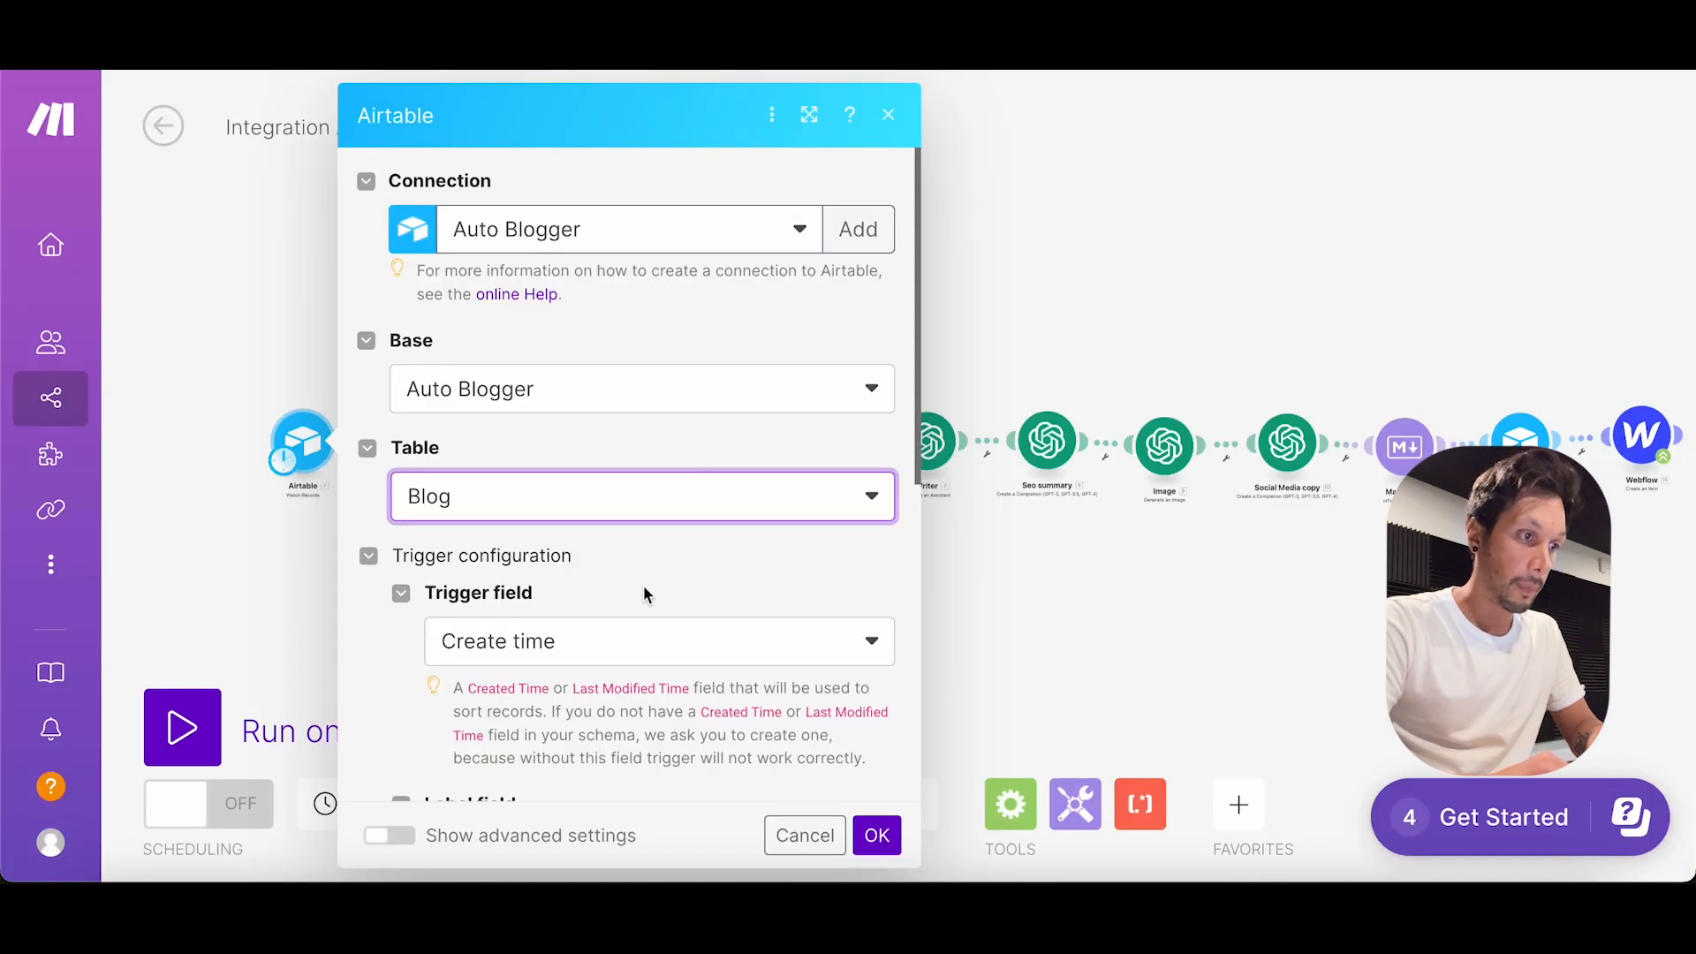
pyautogui.scroll(-3, 637, 597)
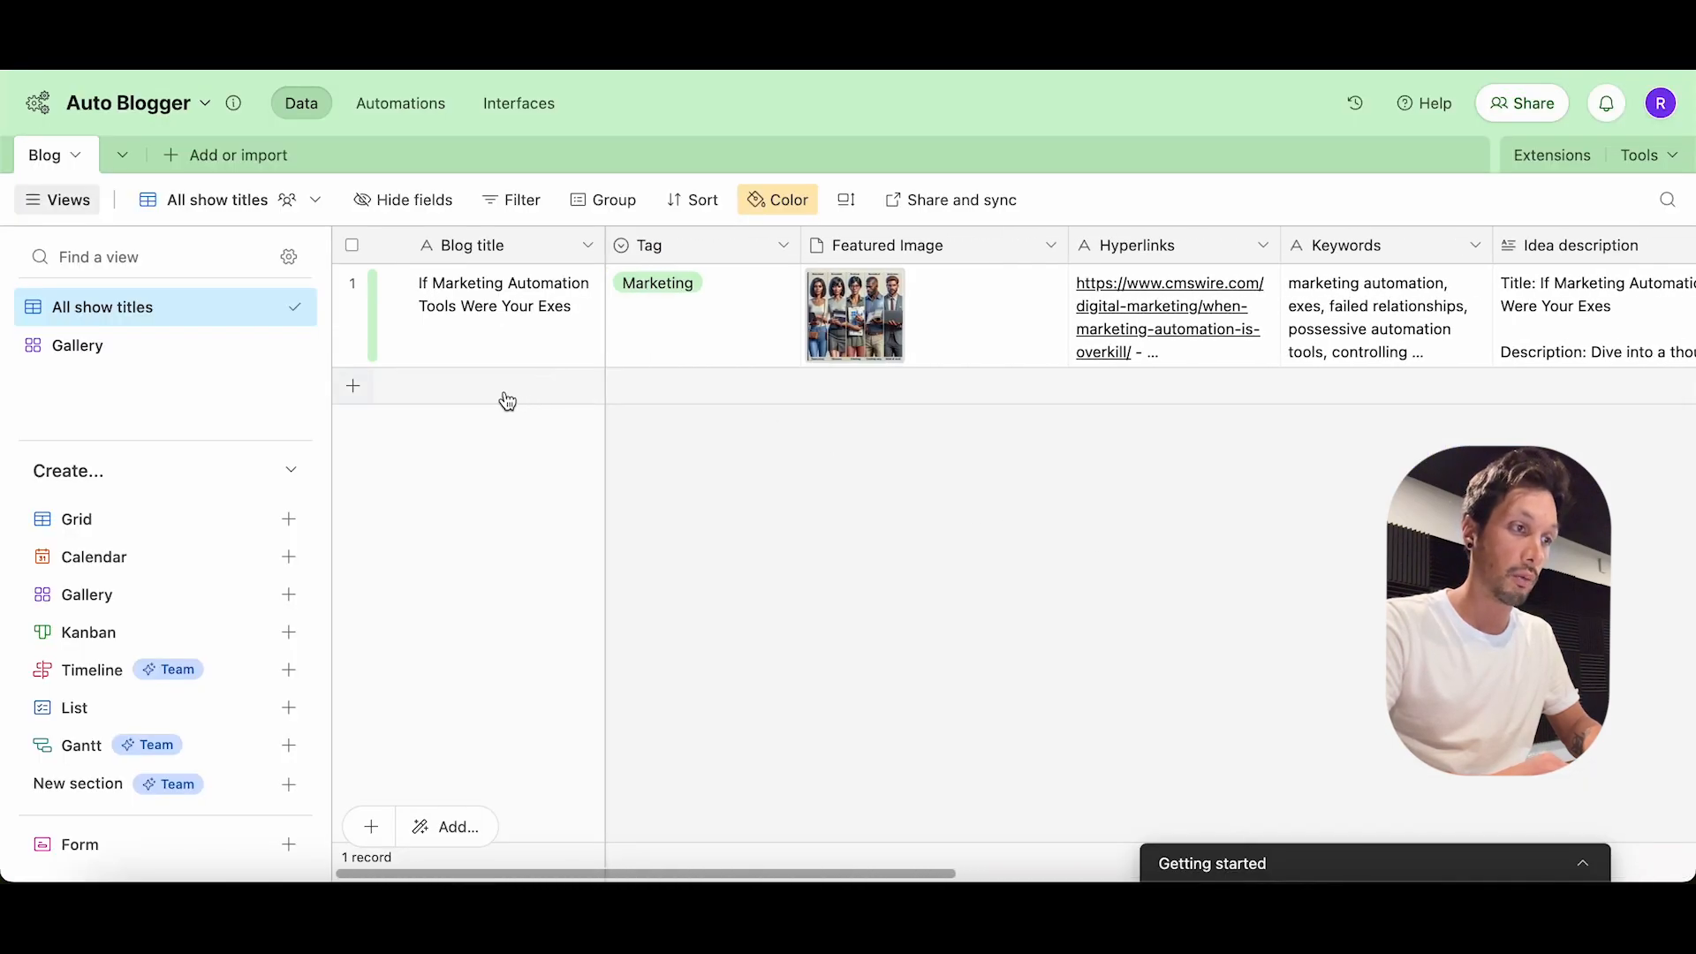
# Step: Check the Blog table's fields in Airtable, and save the Airtable trigger module in Make to process records from now on
pyautogui.hscroll(15, 866, 542)
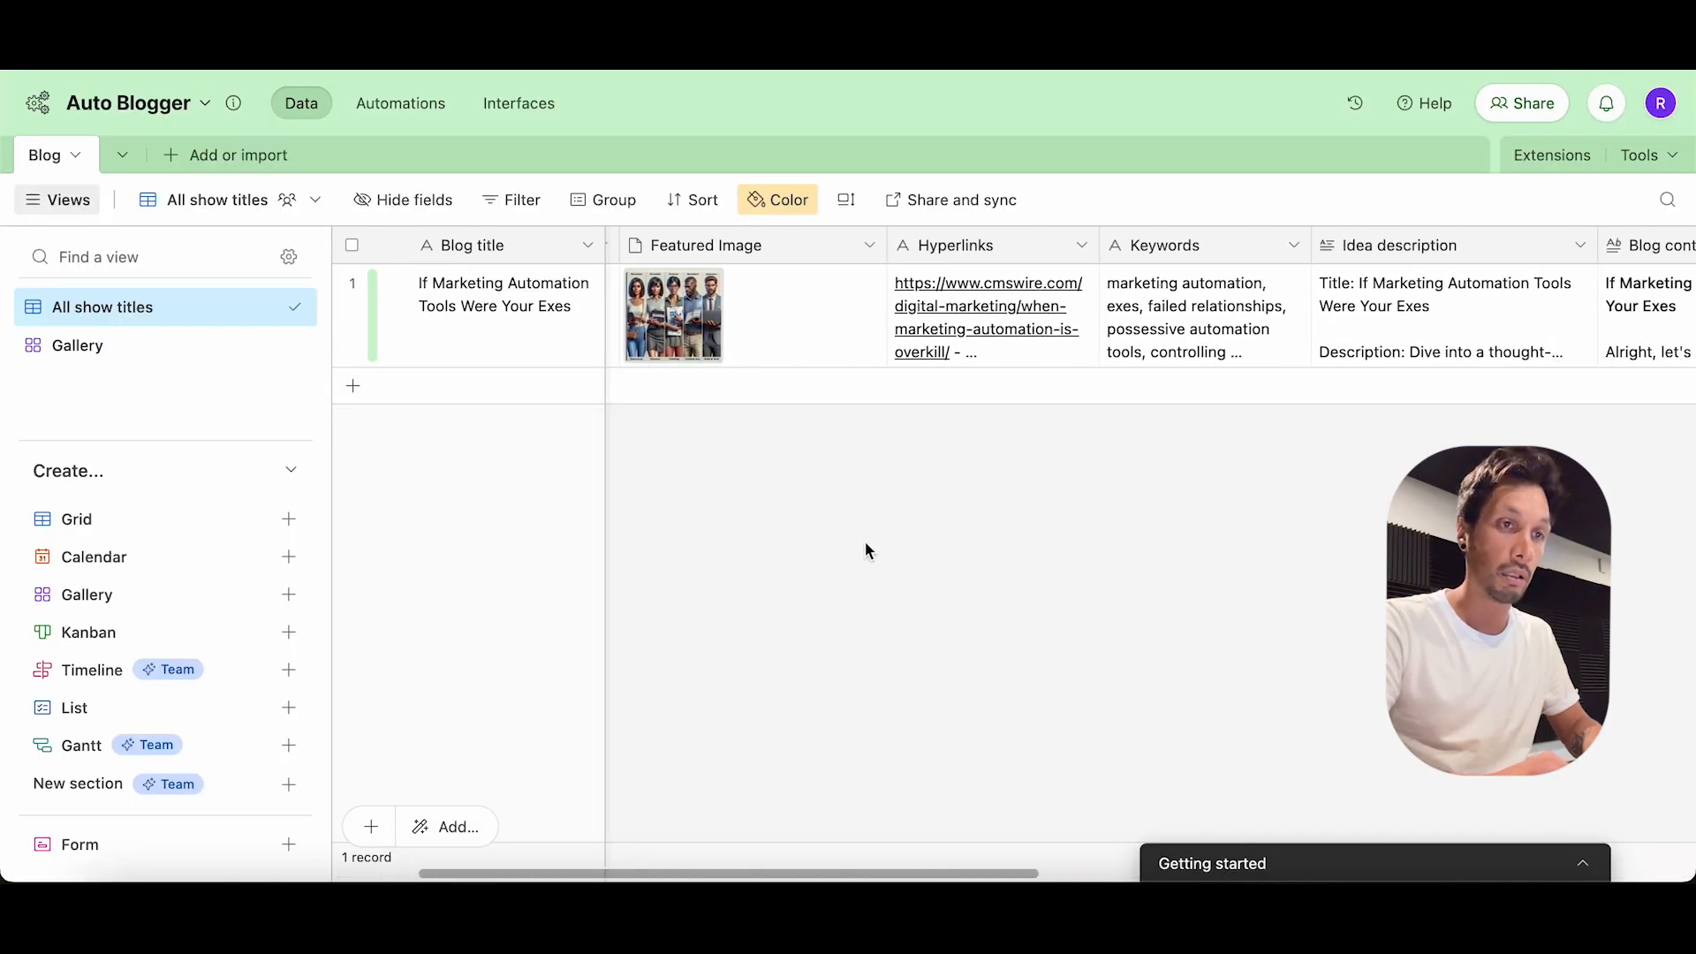
pyautogui.hscroll(5, 1259, 464)
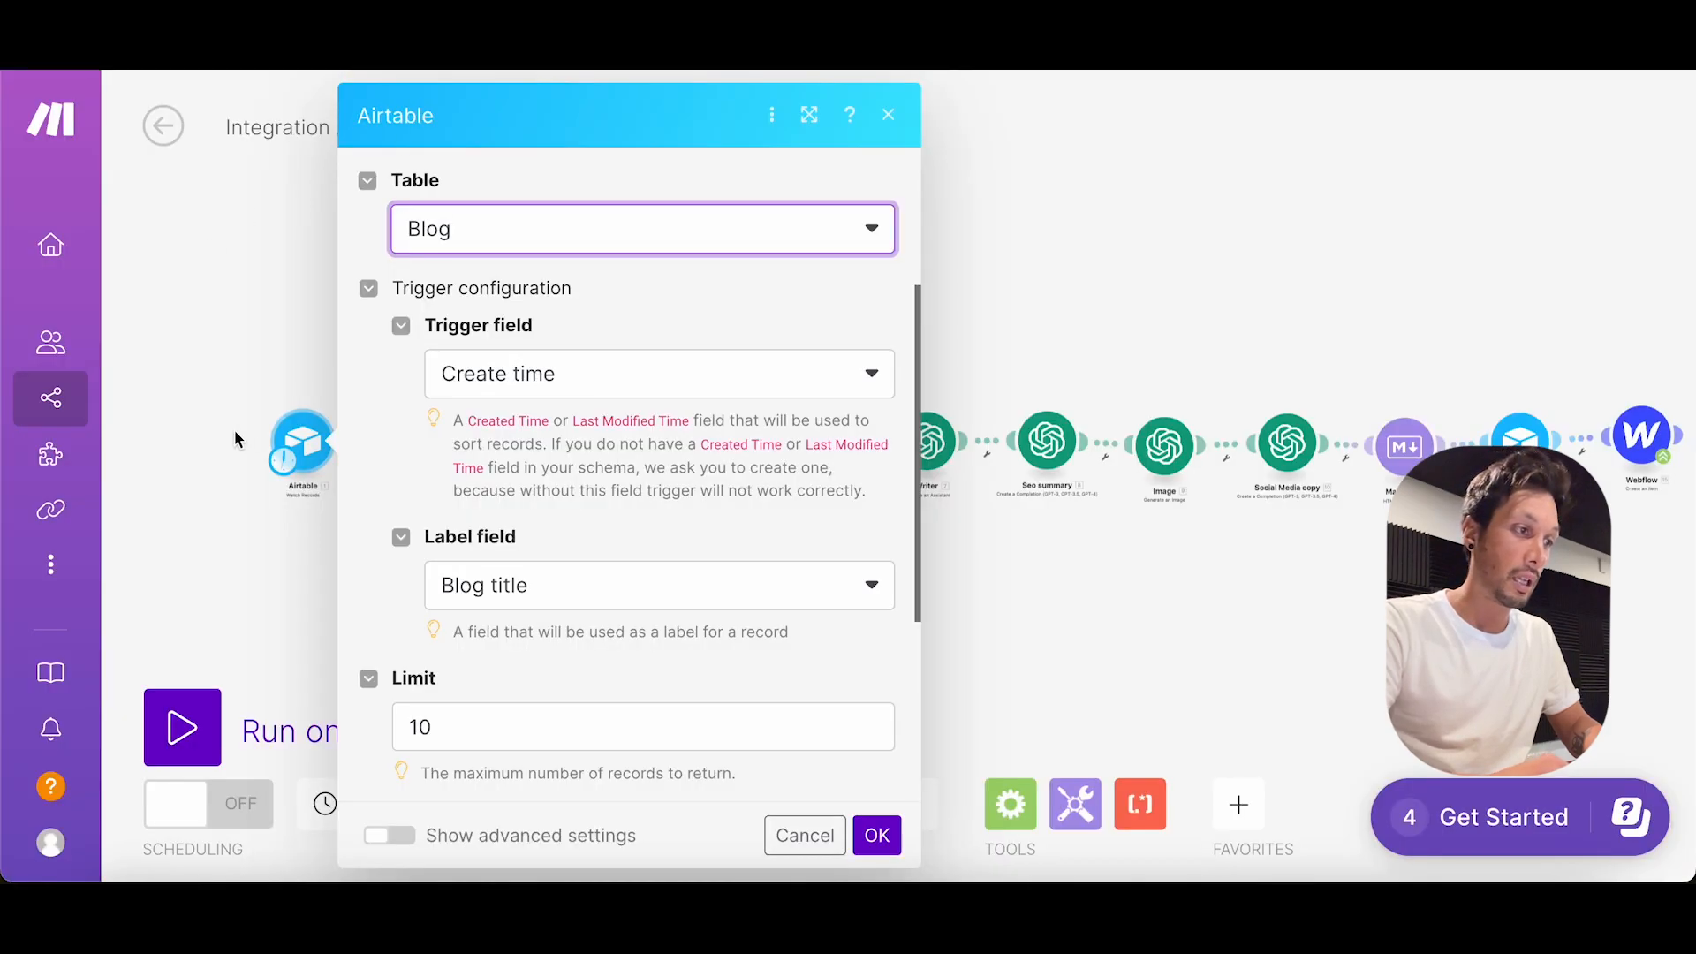
pyautogui.scroll(-4, 493, 343)
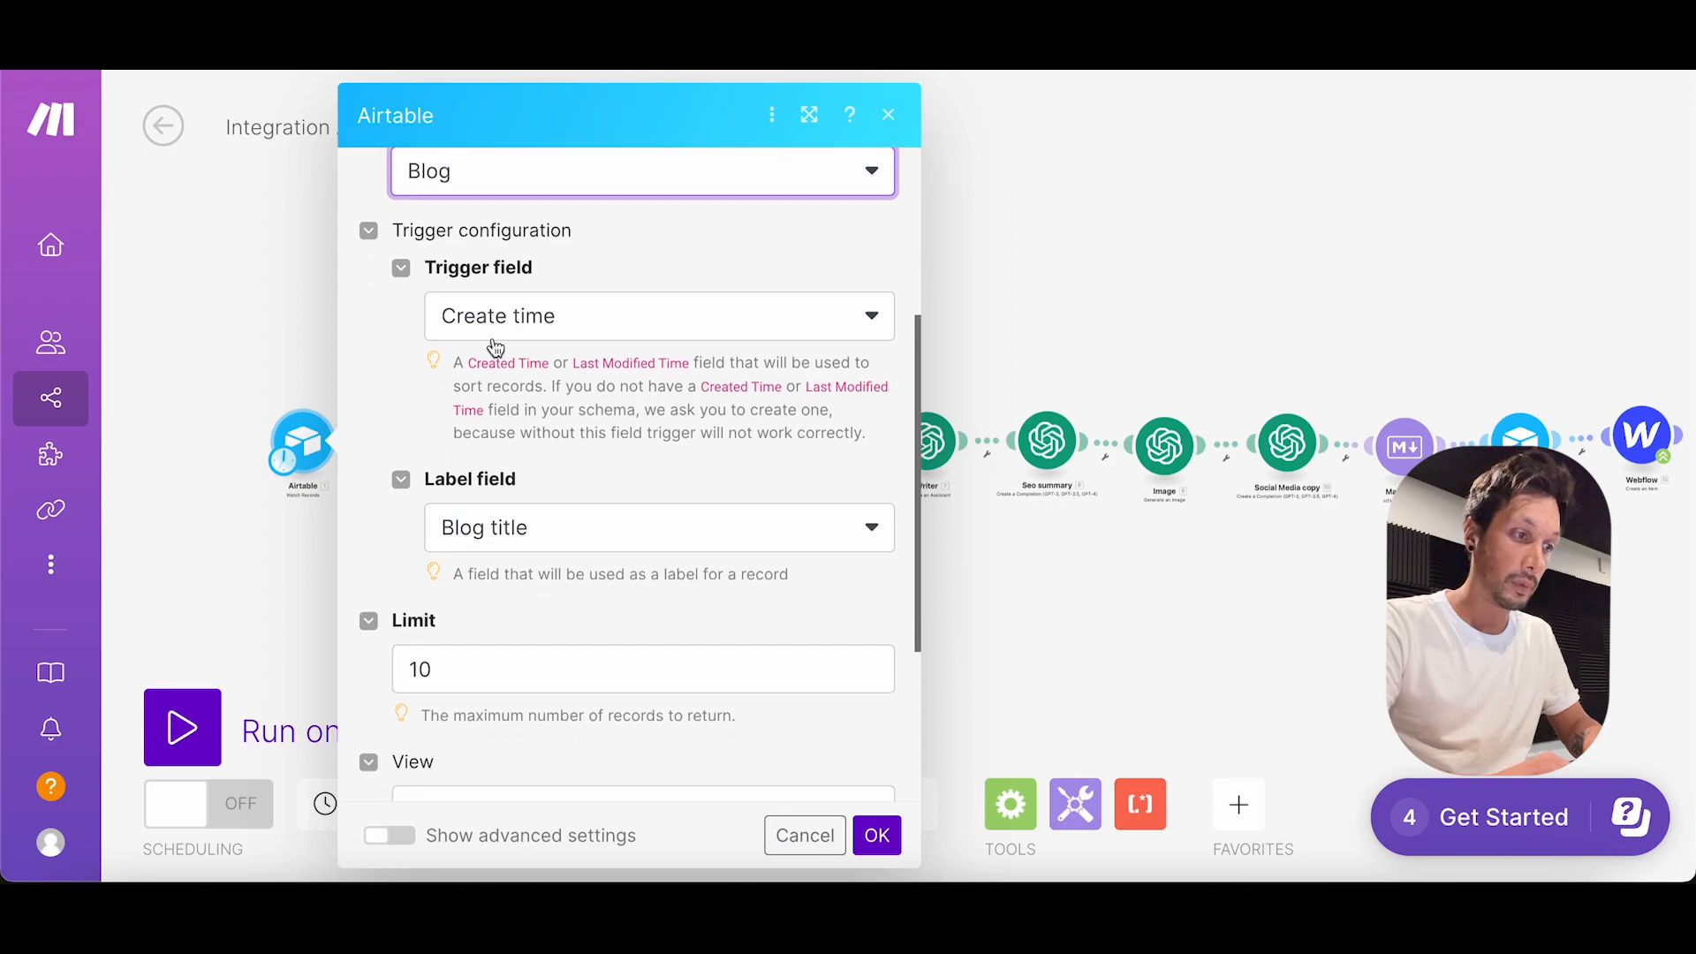
pyautogui.click(878, 839)
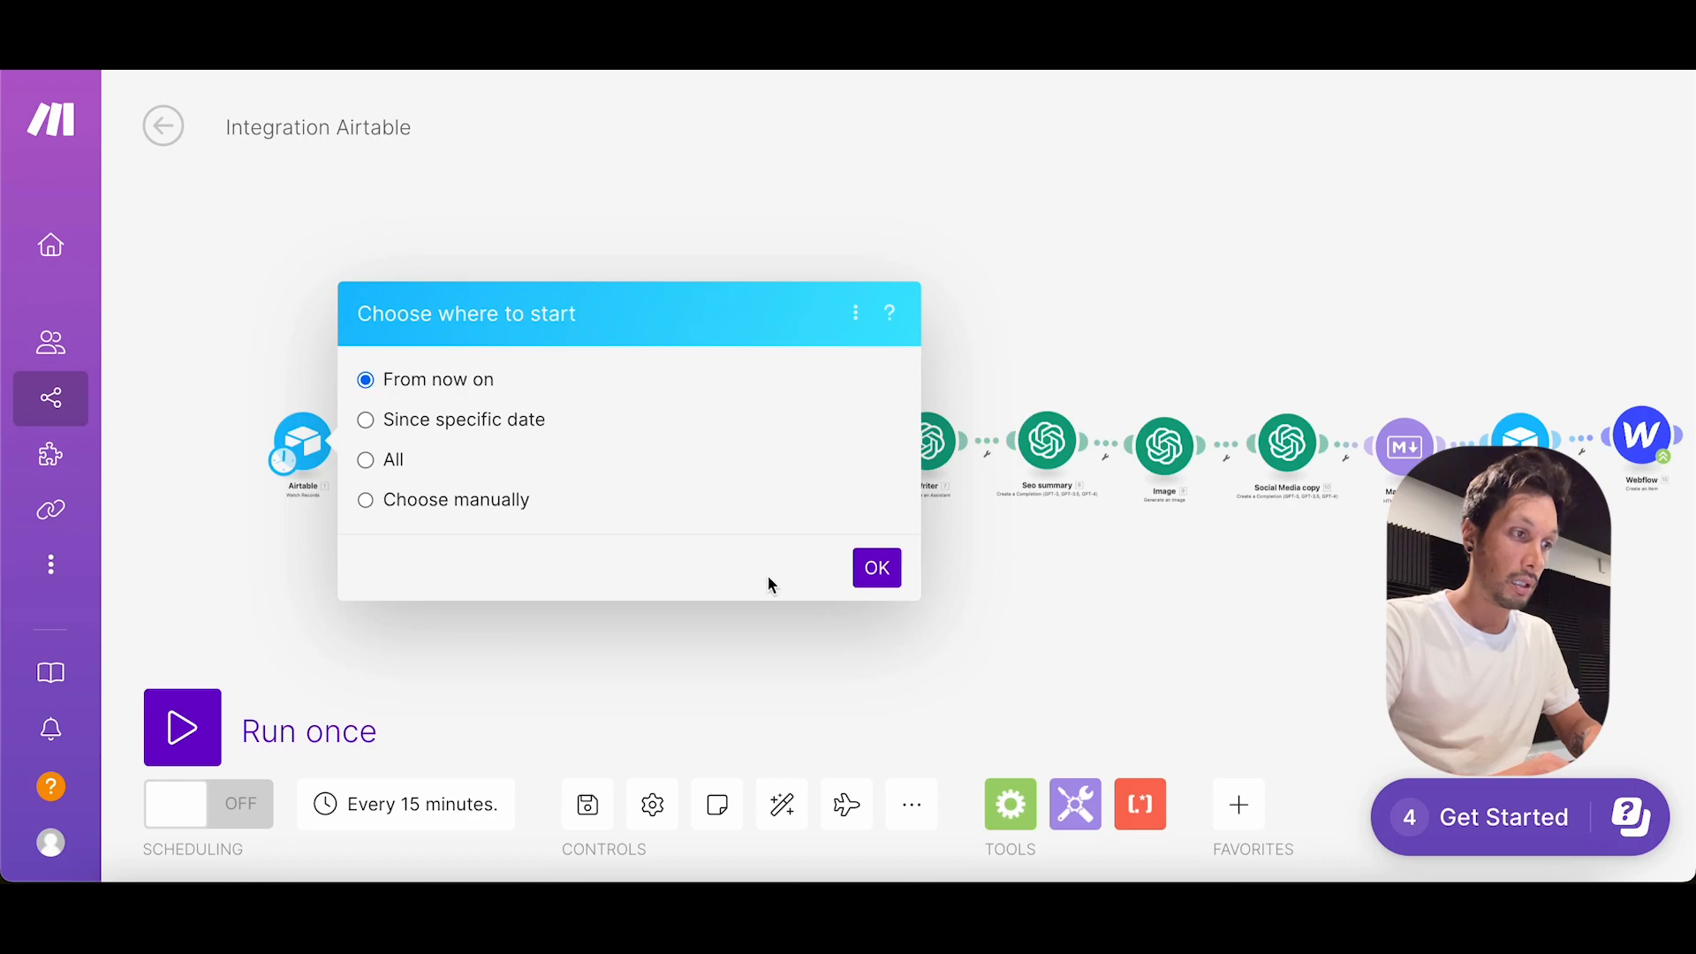
pyautogui.click(891, 578)
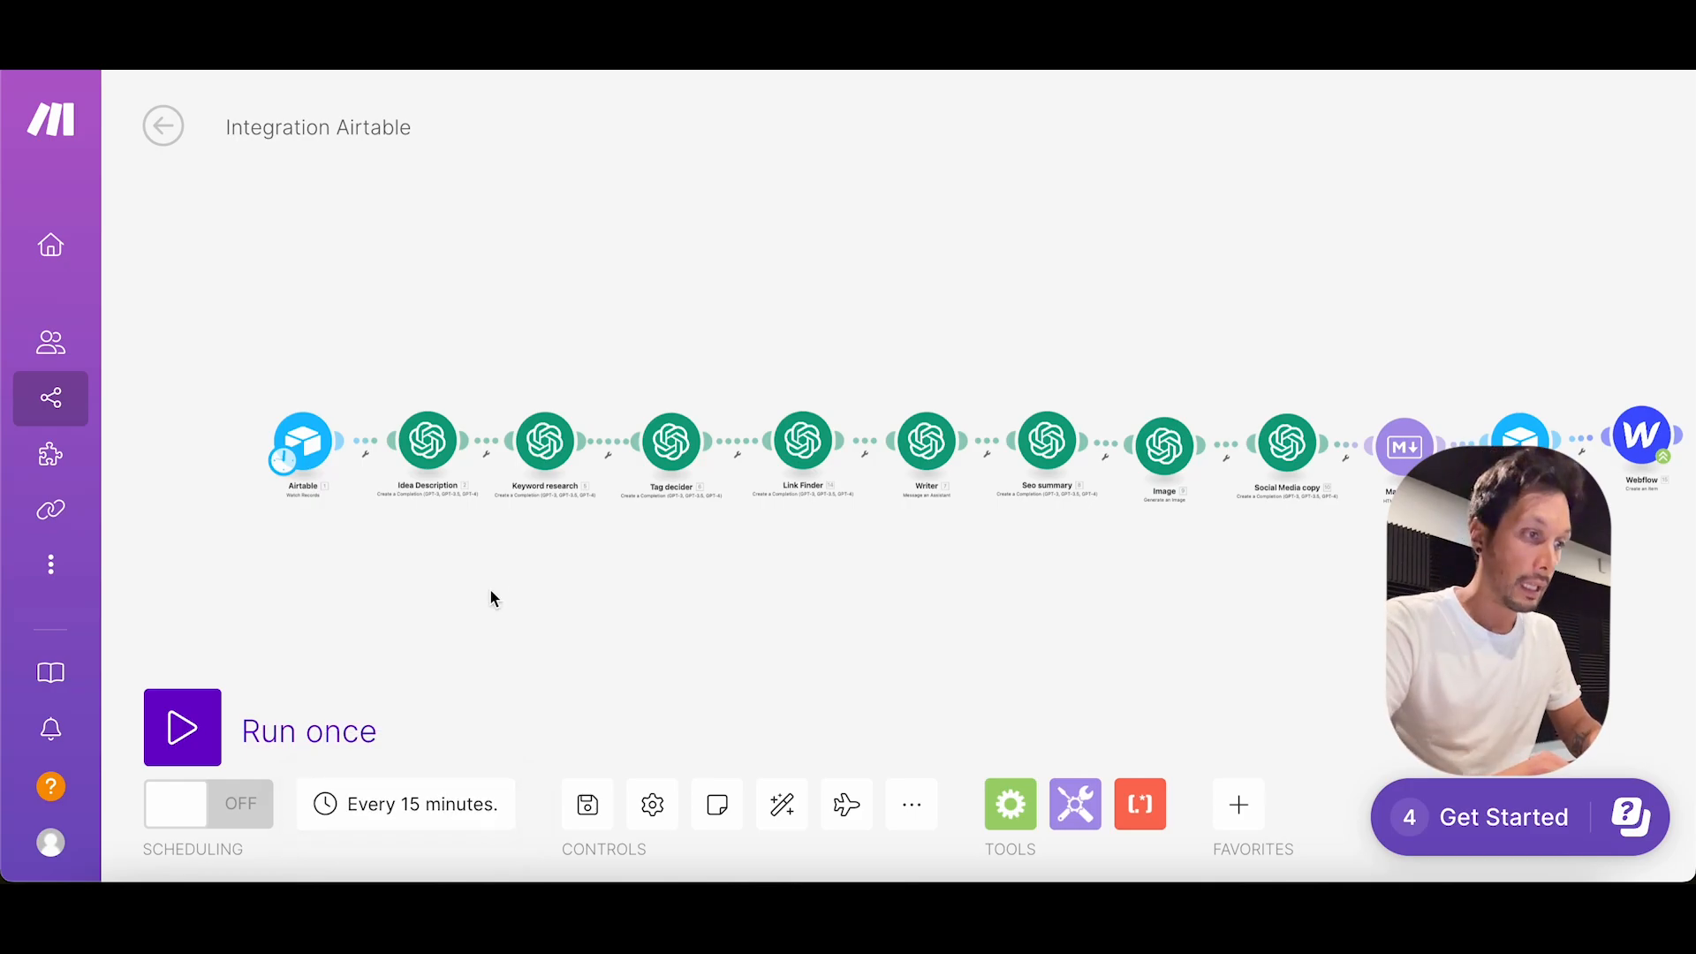
# Step: Open the Idea Description module's settings, and go to the API keys page of the OpenAI developer platform in a new browser tab
pyautogui.click(430, 442)
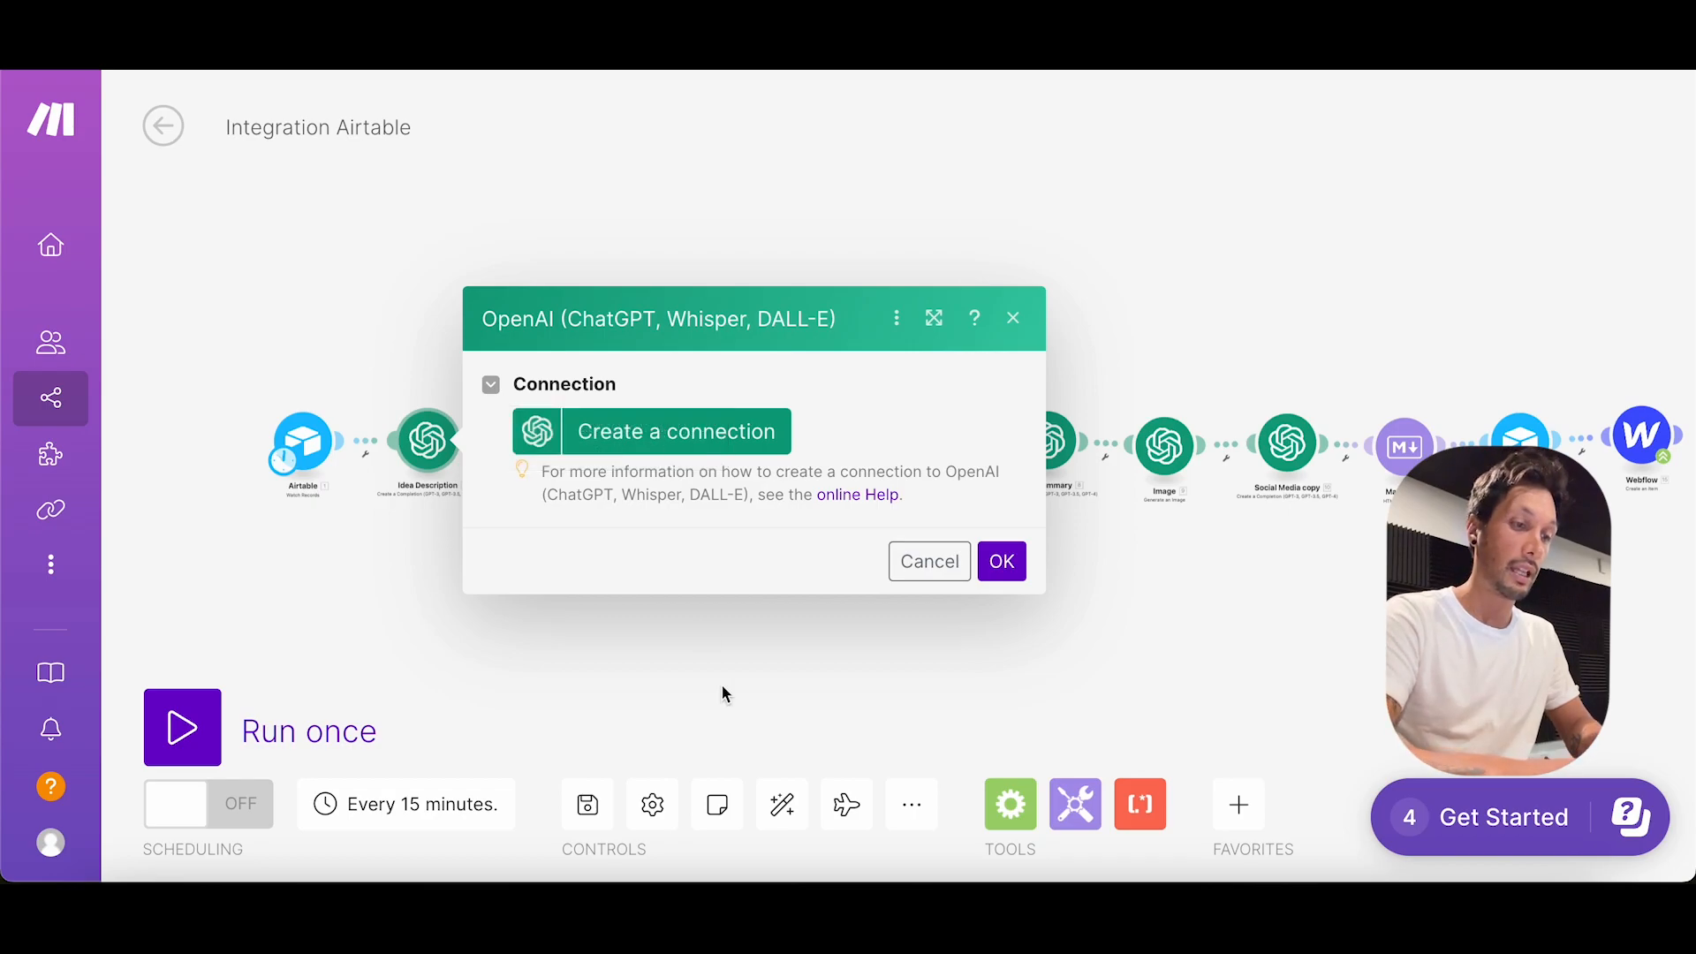
pyautogui.press('super+t')
pyautogui.write('open')
pyautogui.press('Return')
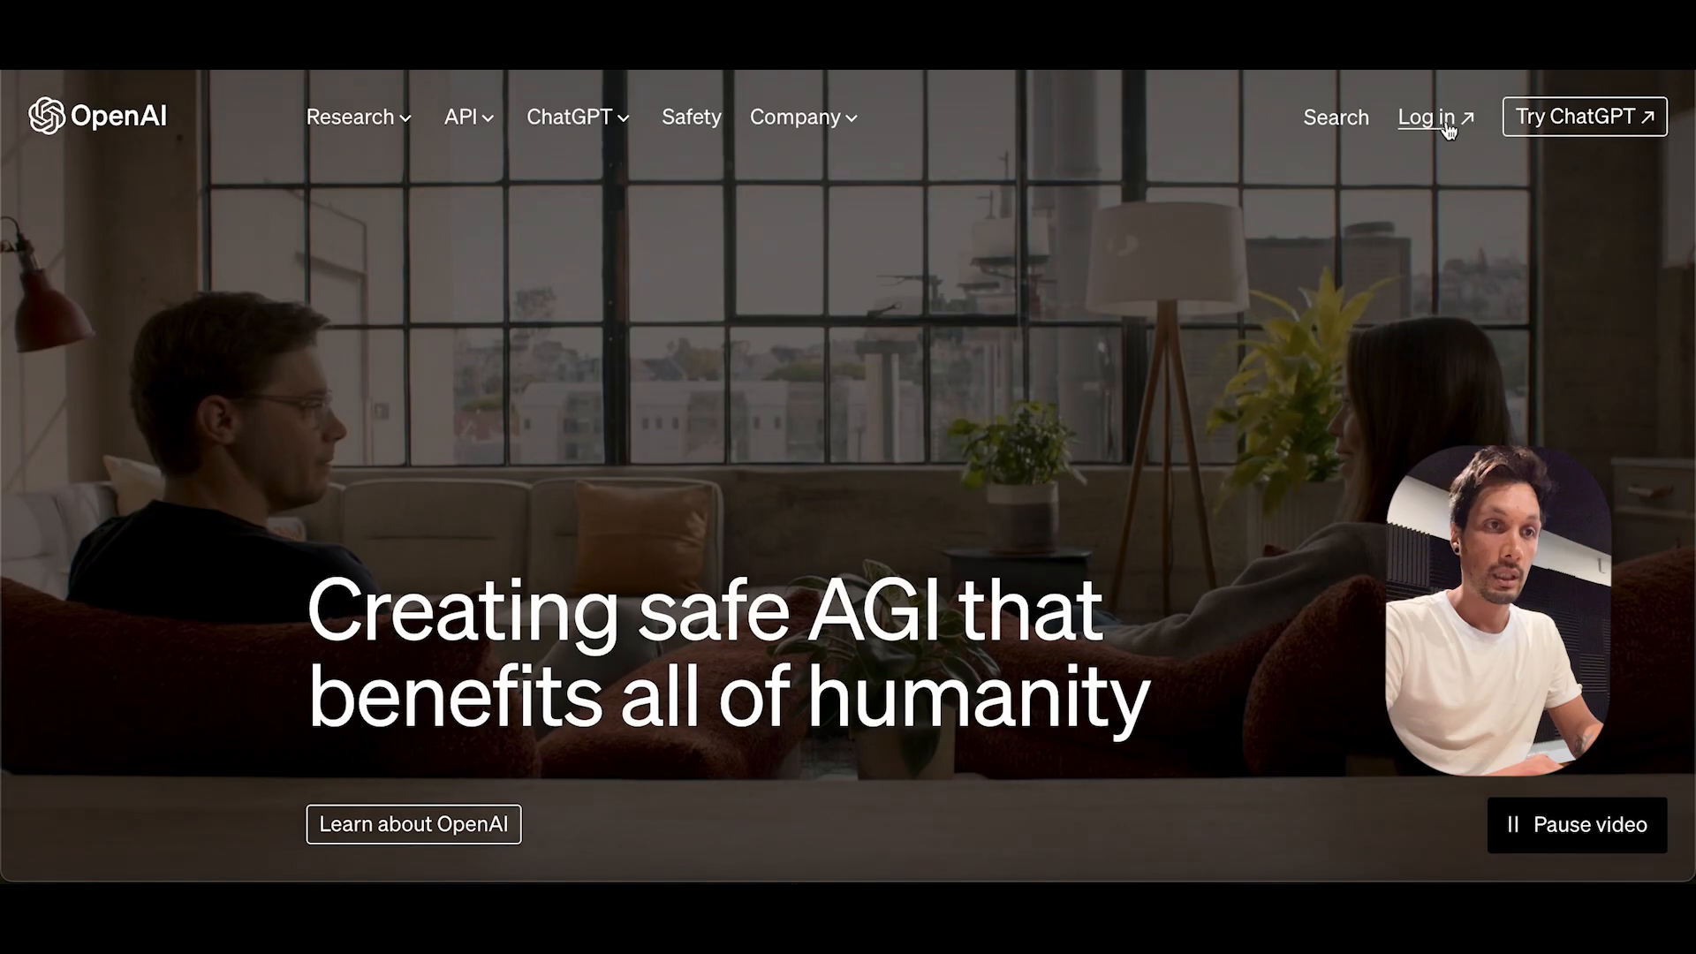
pyautogui.click(1446, 128)
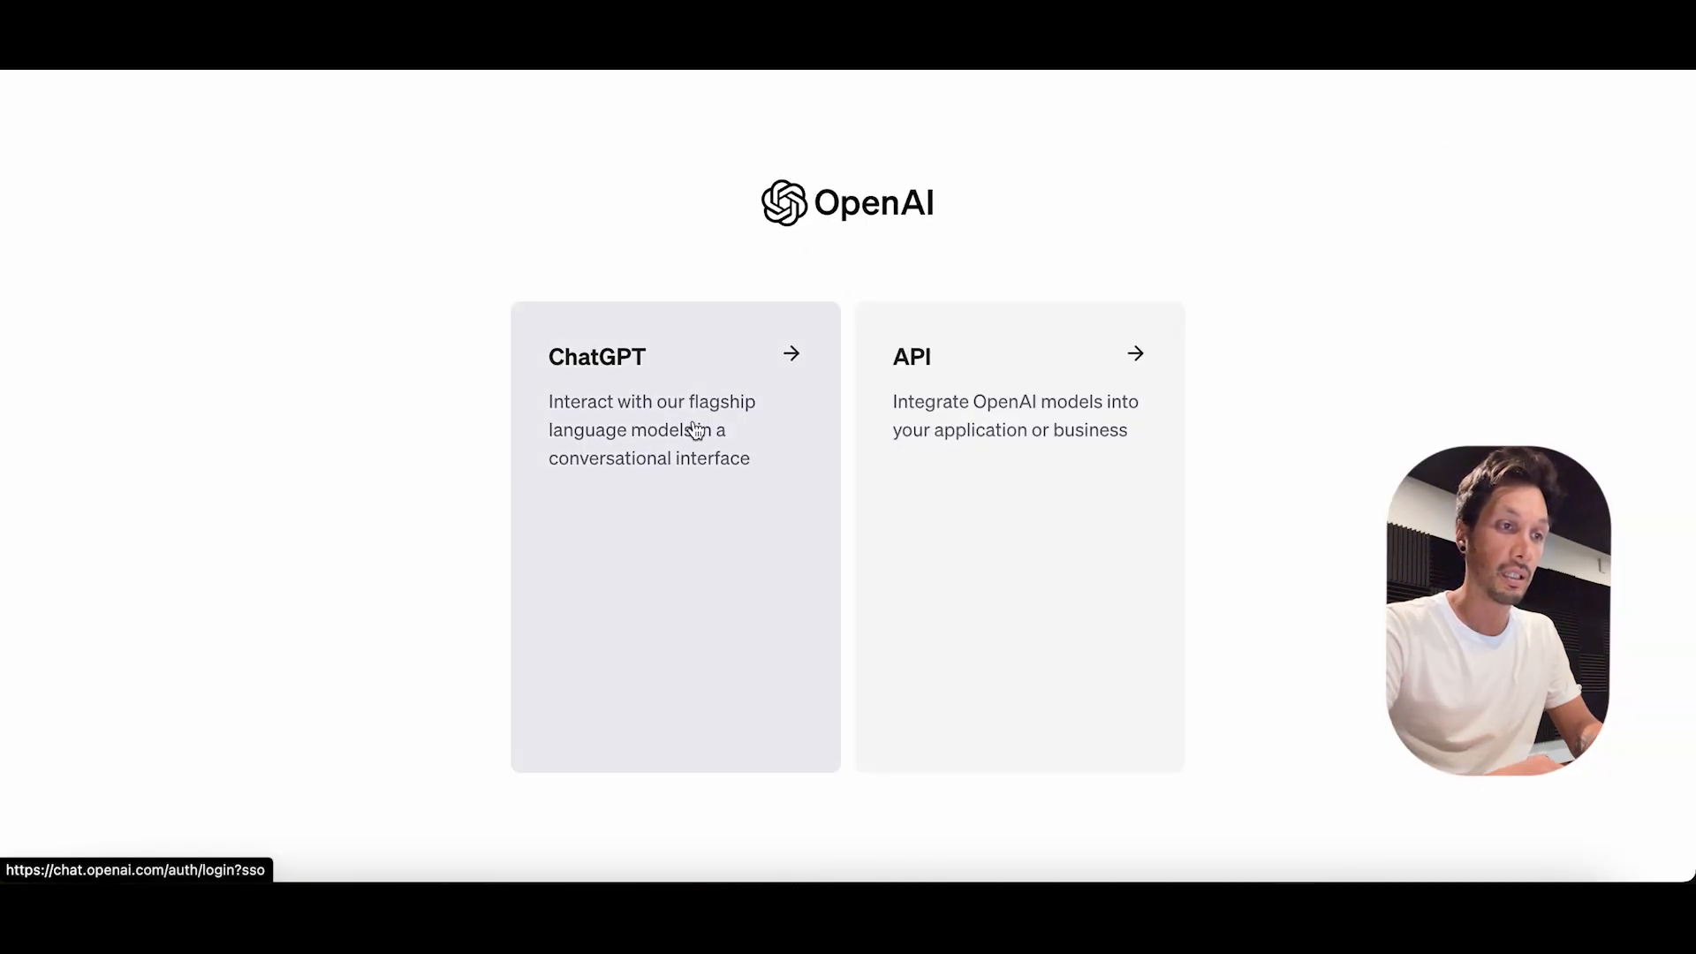
pyautogui.click(1001, 451)
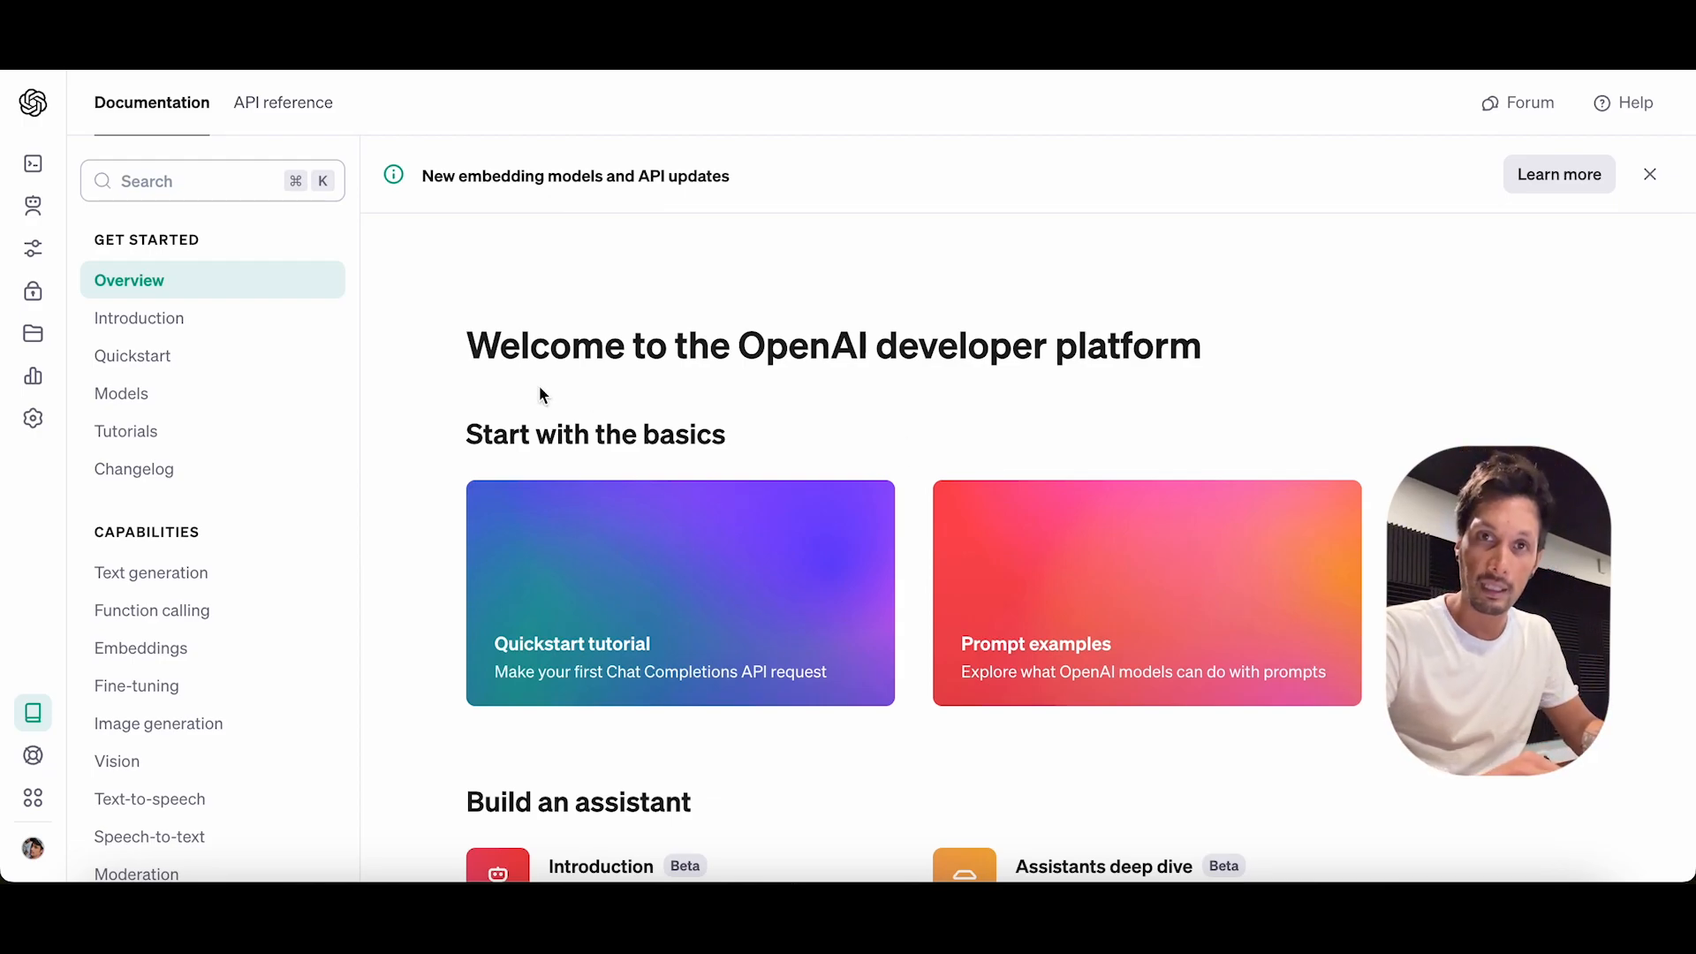
pyautogui.moveTo(46, 220)
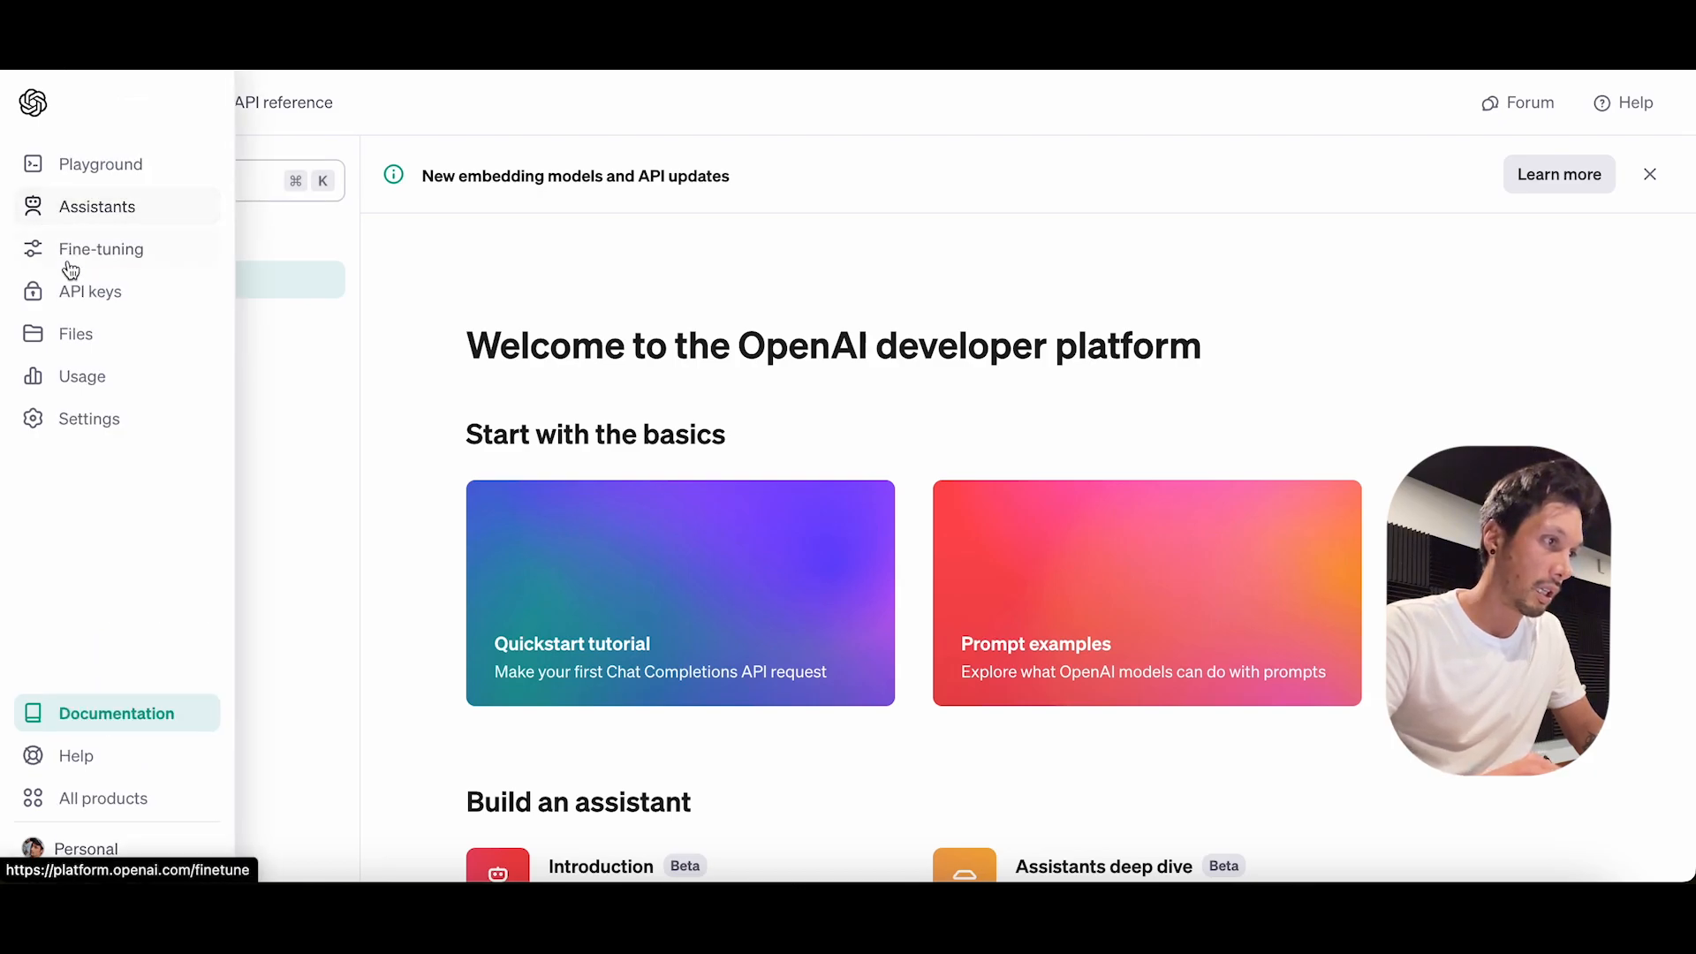
pyautogui.click(83, 292)
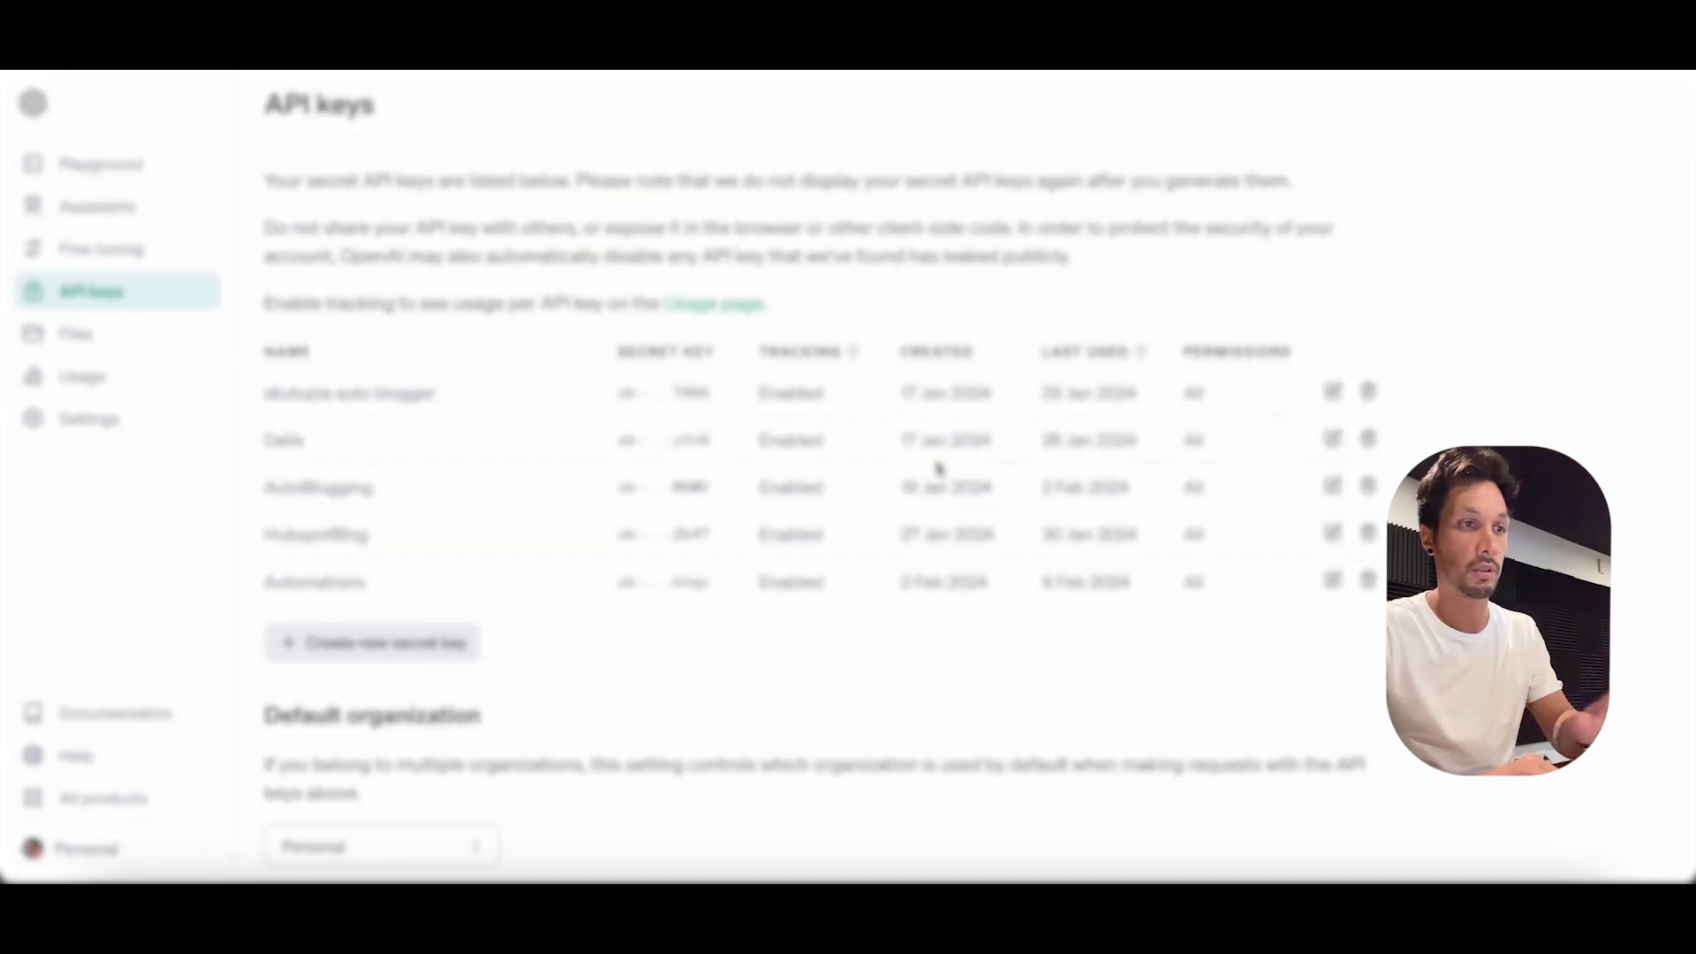
# Step: Create an OpenAI secret key named AIAutoblogger and copy the generated key
pyautogui.click(389, 656)
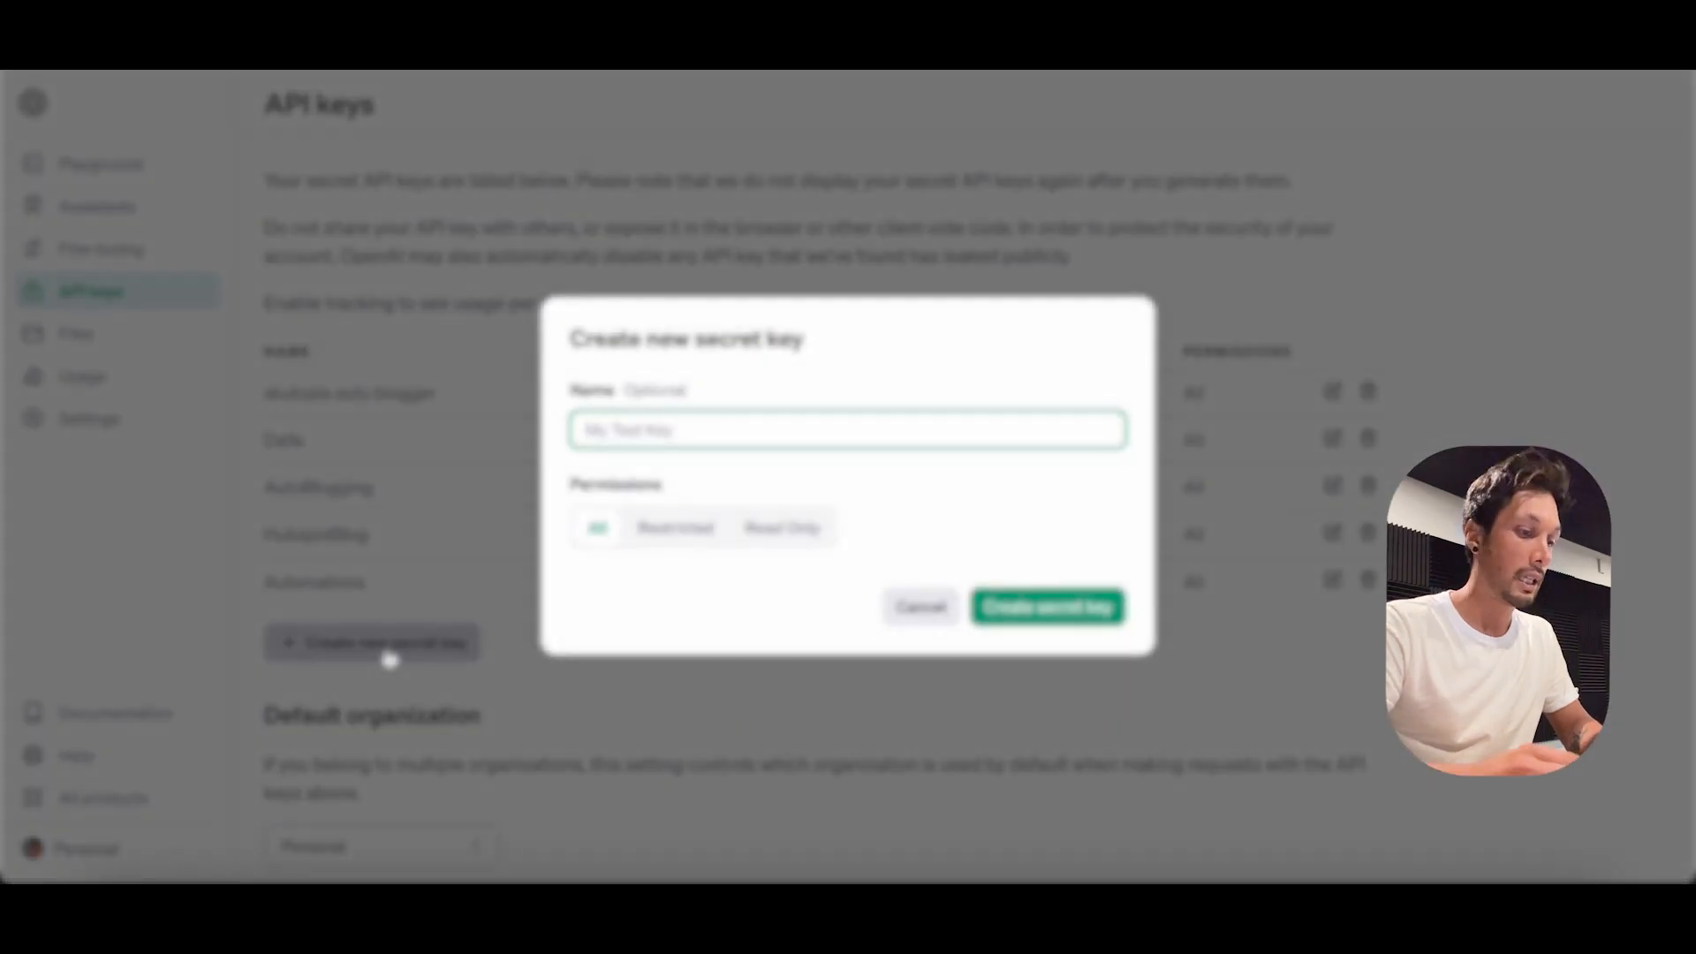
pyautogui.write('AIAutoblogger')
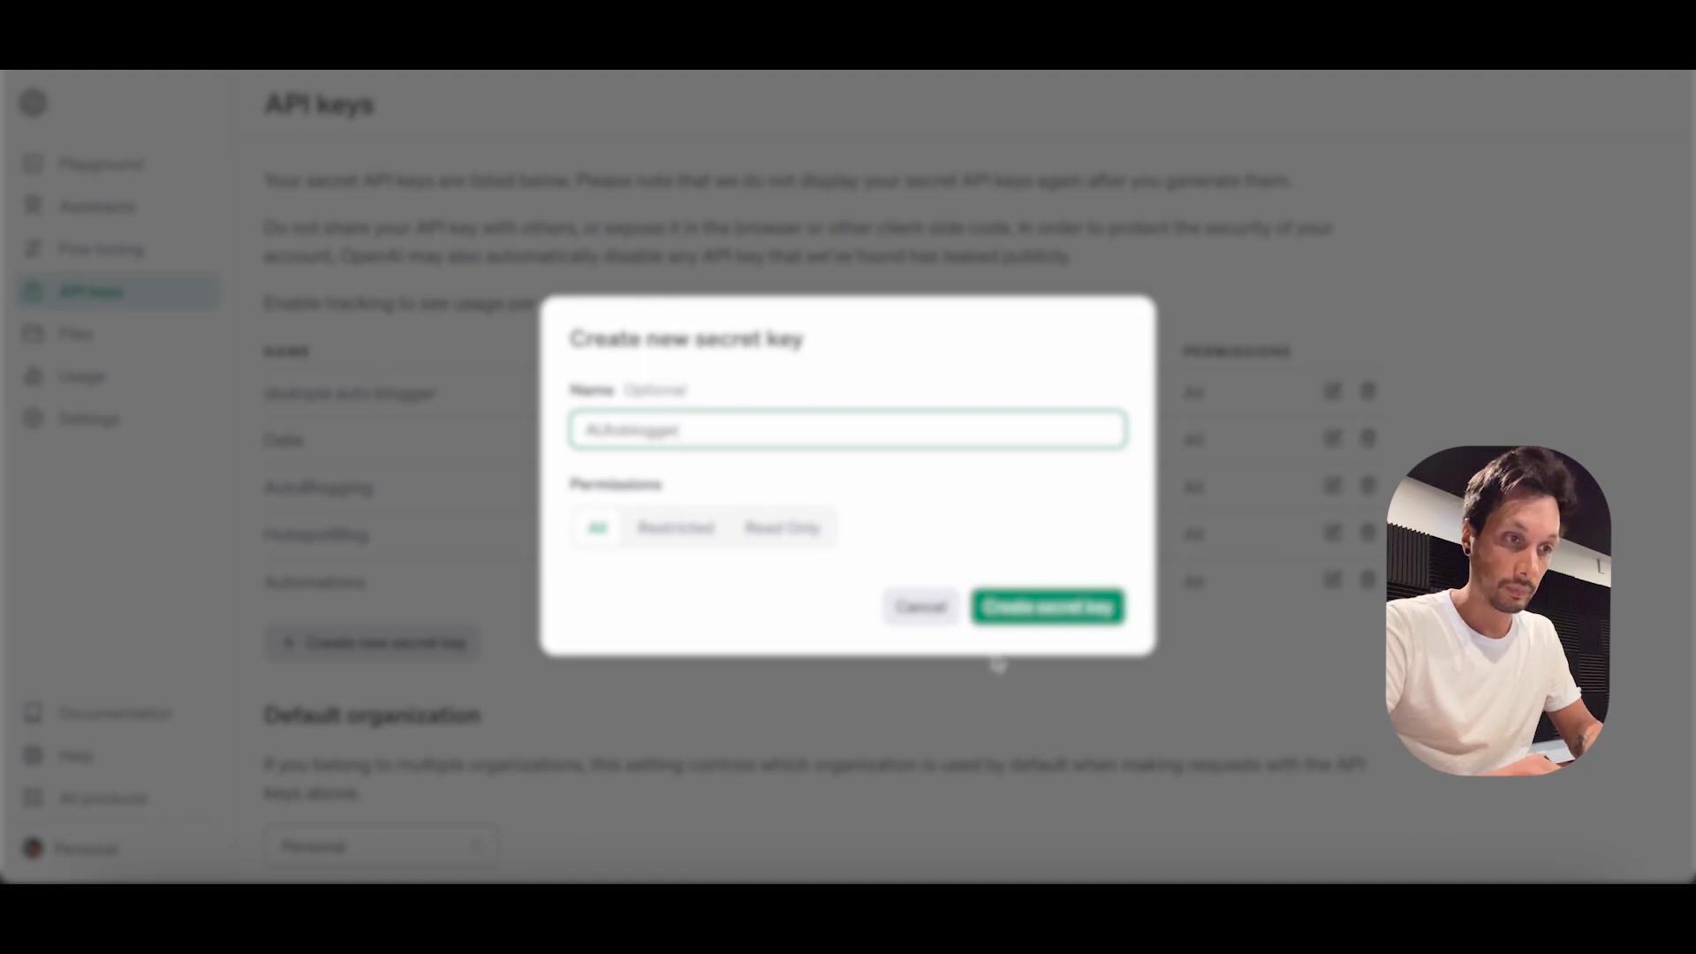
pyautogui.click(1035, 616)
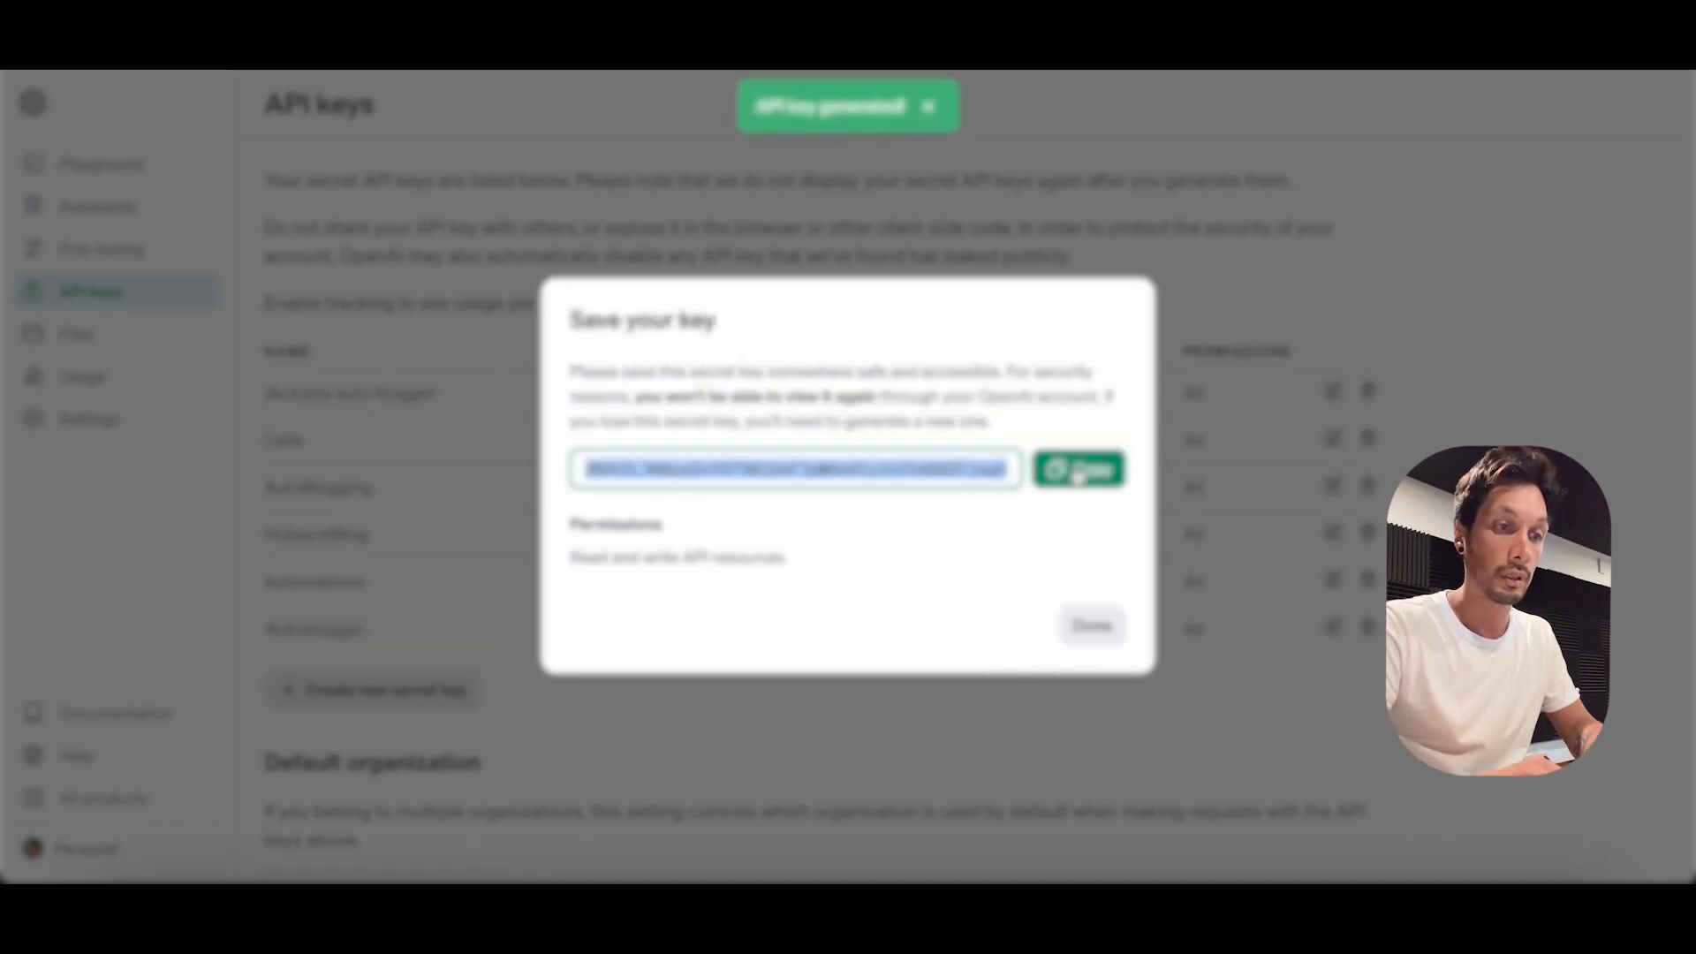
pyautogui.click(1073, 474)
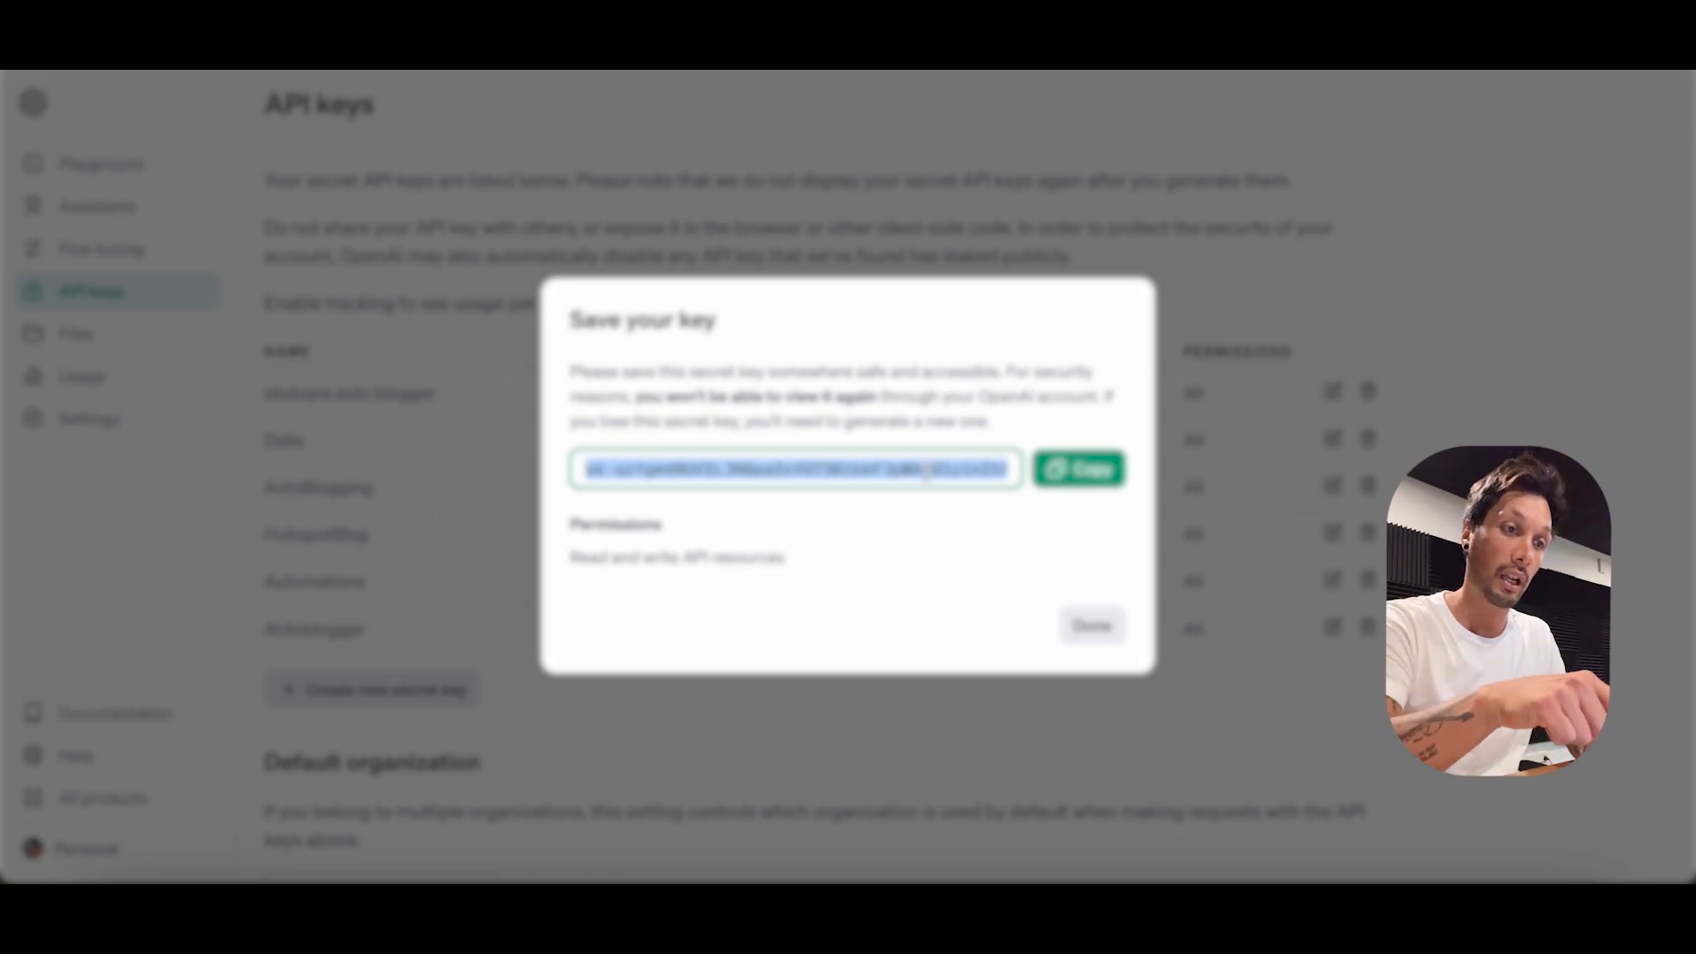
pyautogui.click(1076, 469)
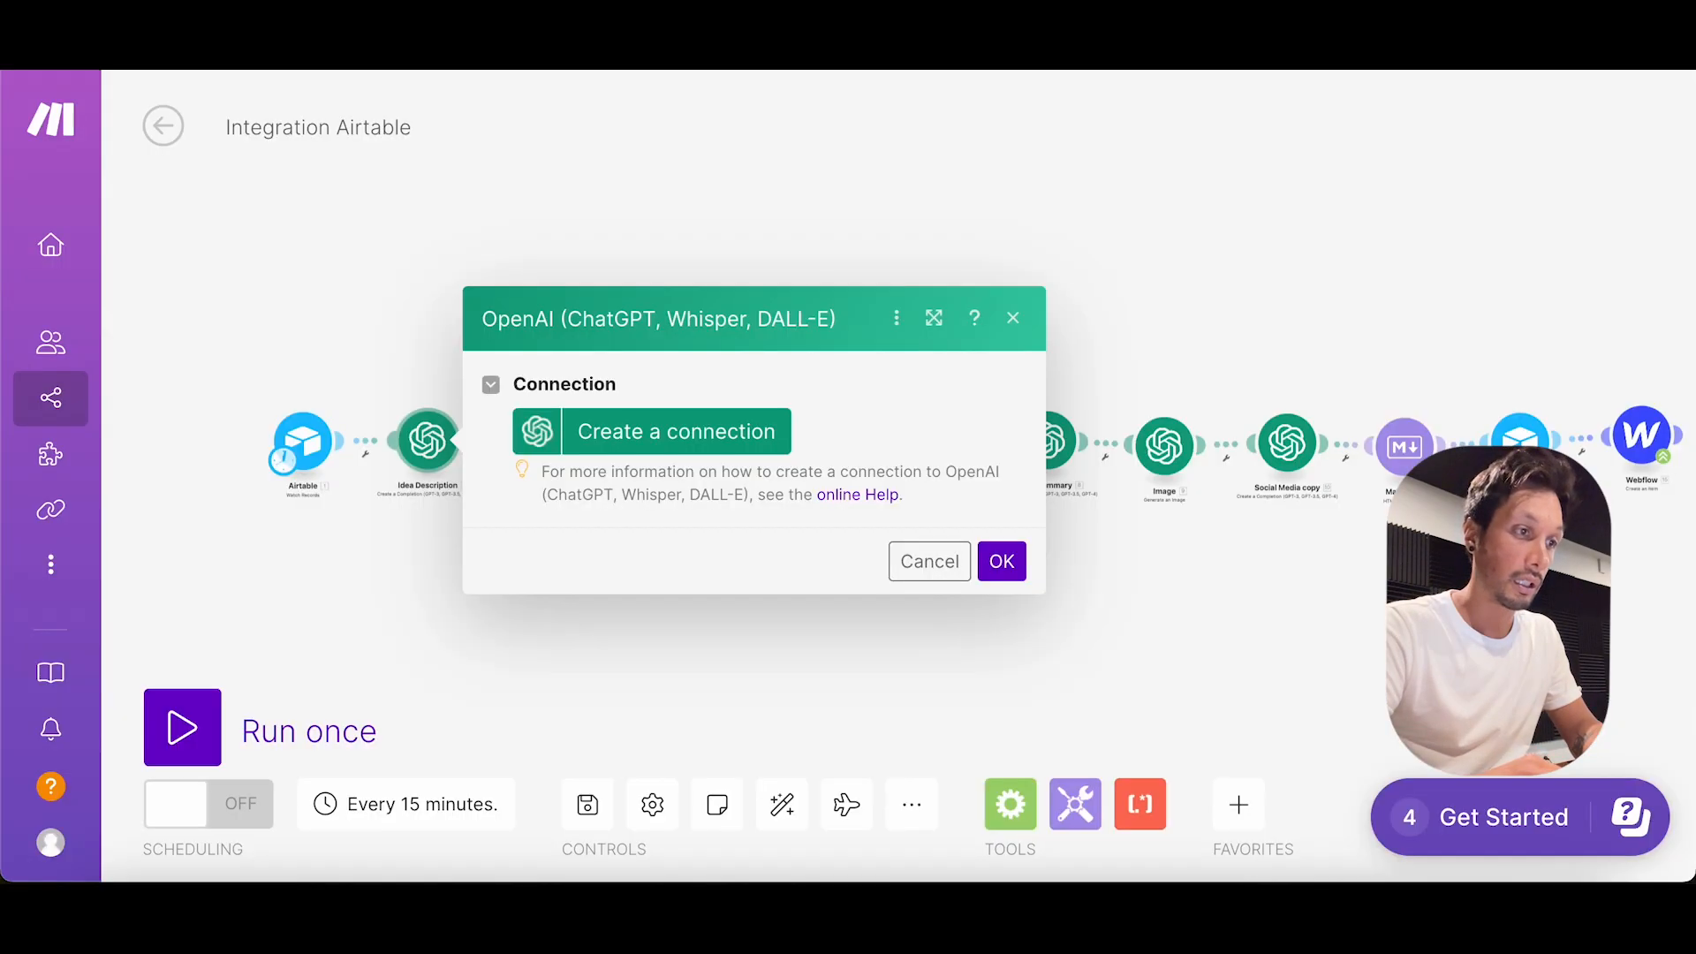
# Step: Back in Make, create My OpenAI connection for the Idea Description module by pasting the API key
pyautogui.click(649, 443)
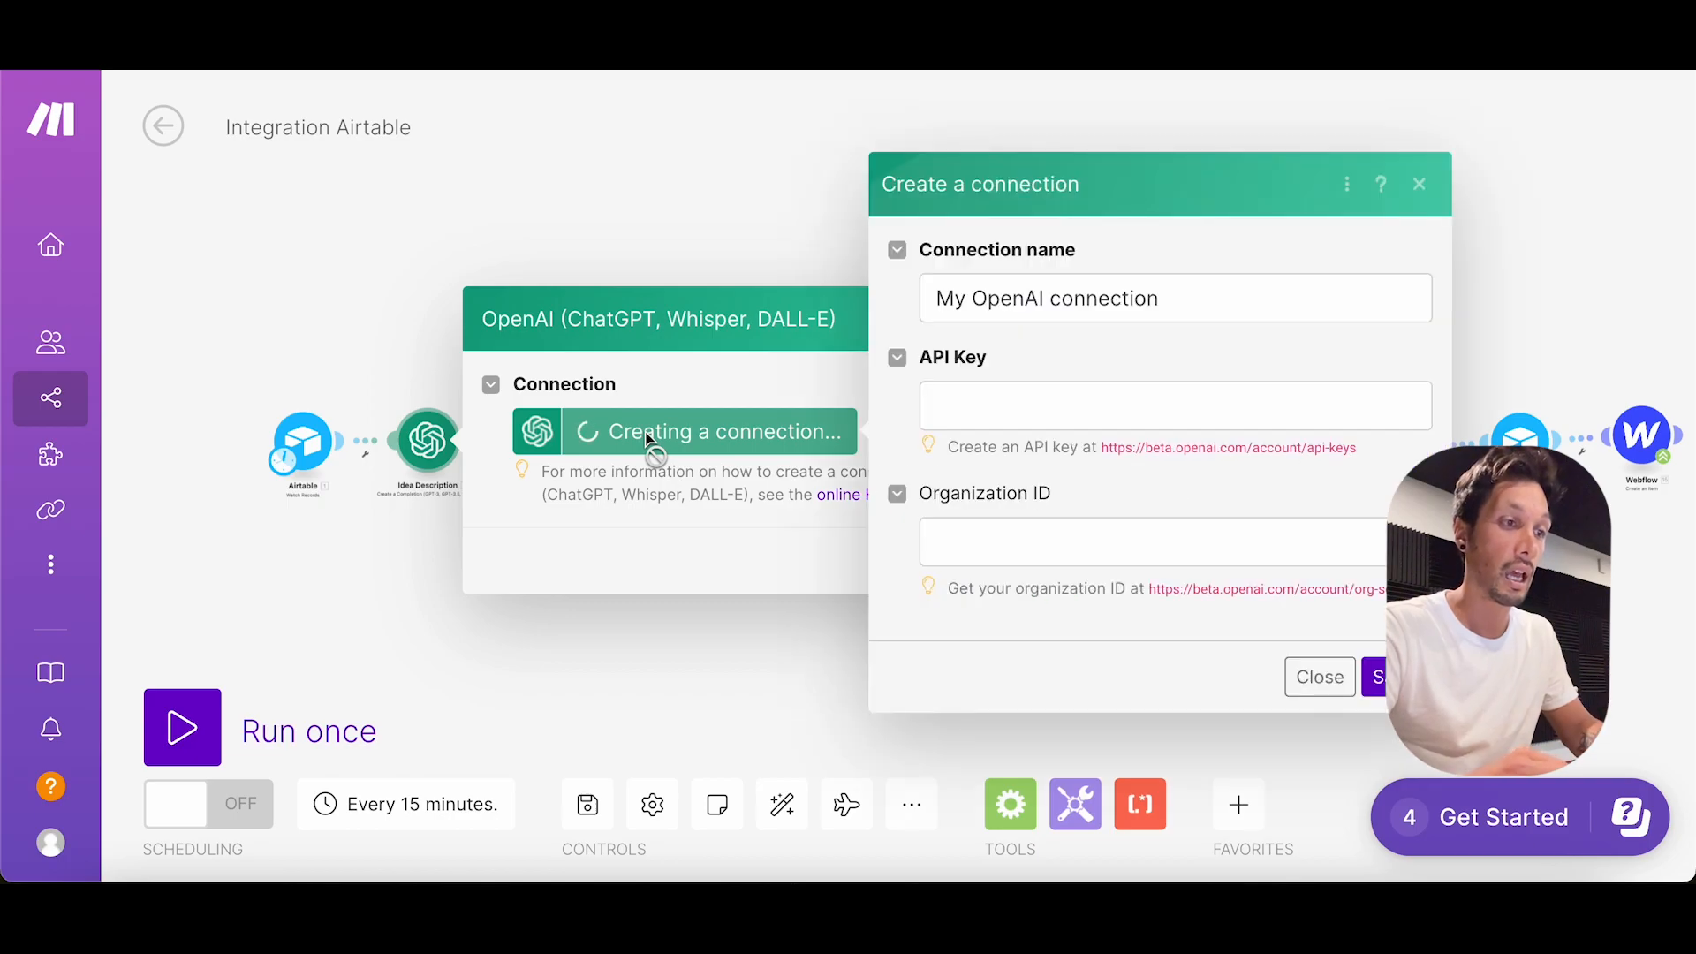
pyautogui.click(978, 411)
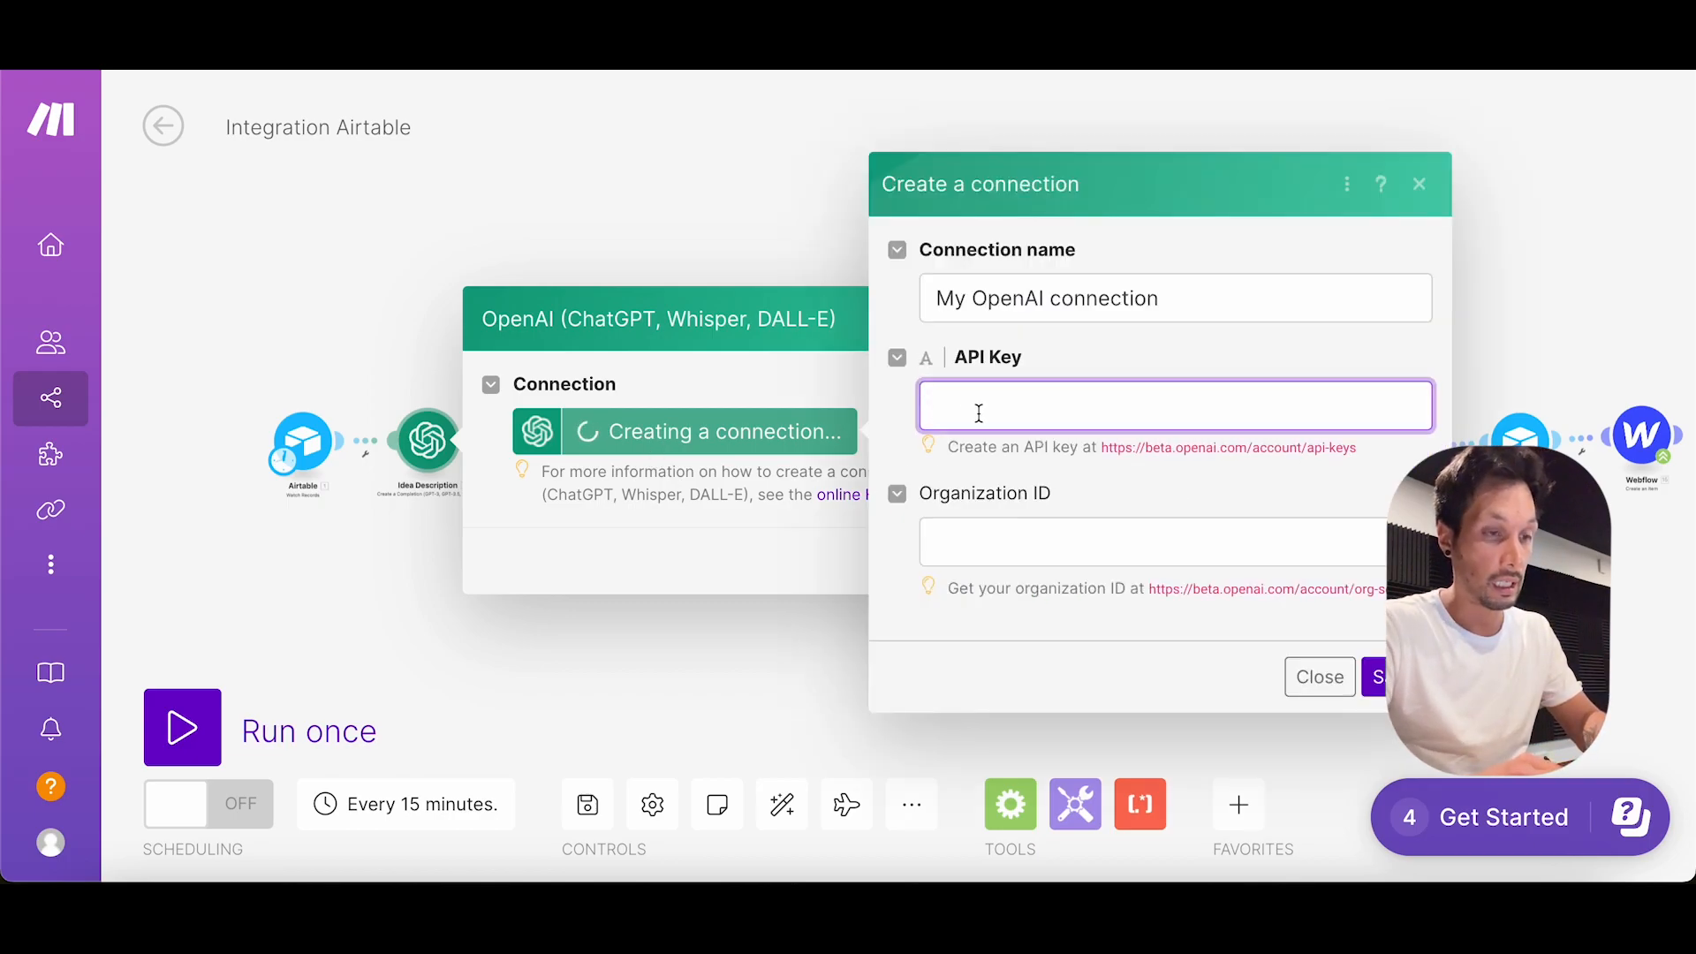
pyautogui.hotkey('ctrl', 'v')
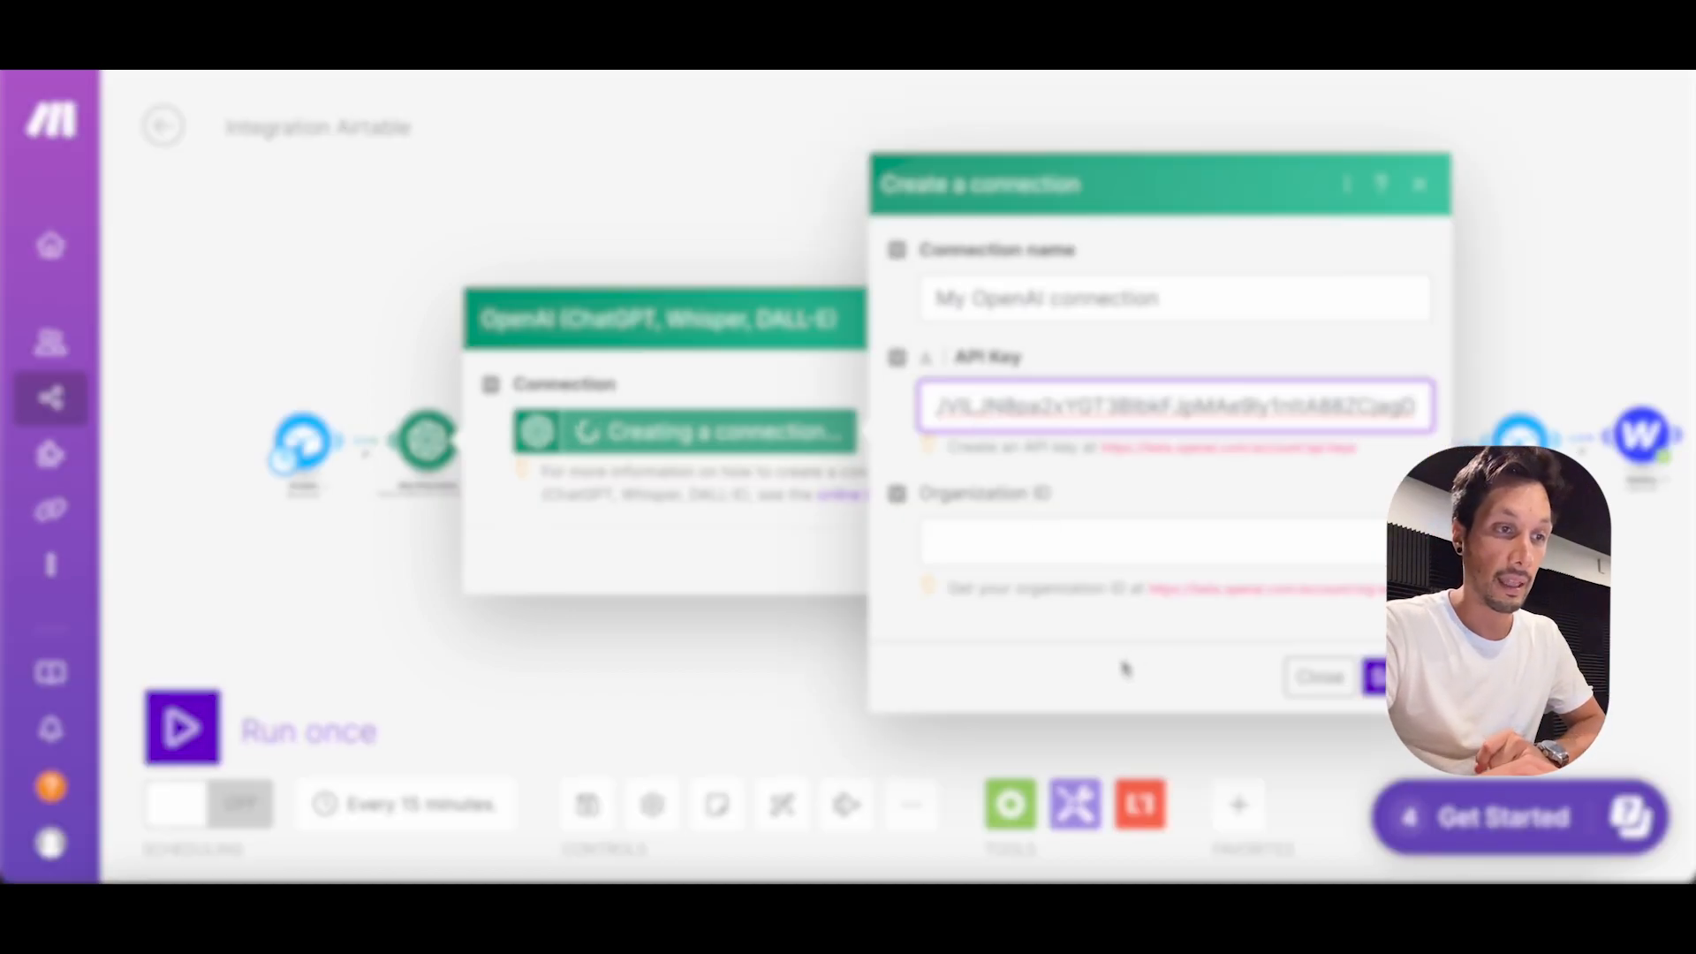
pyautogui.click(1375, 678)
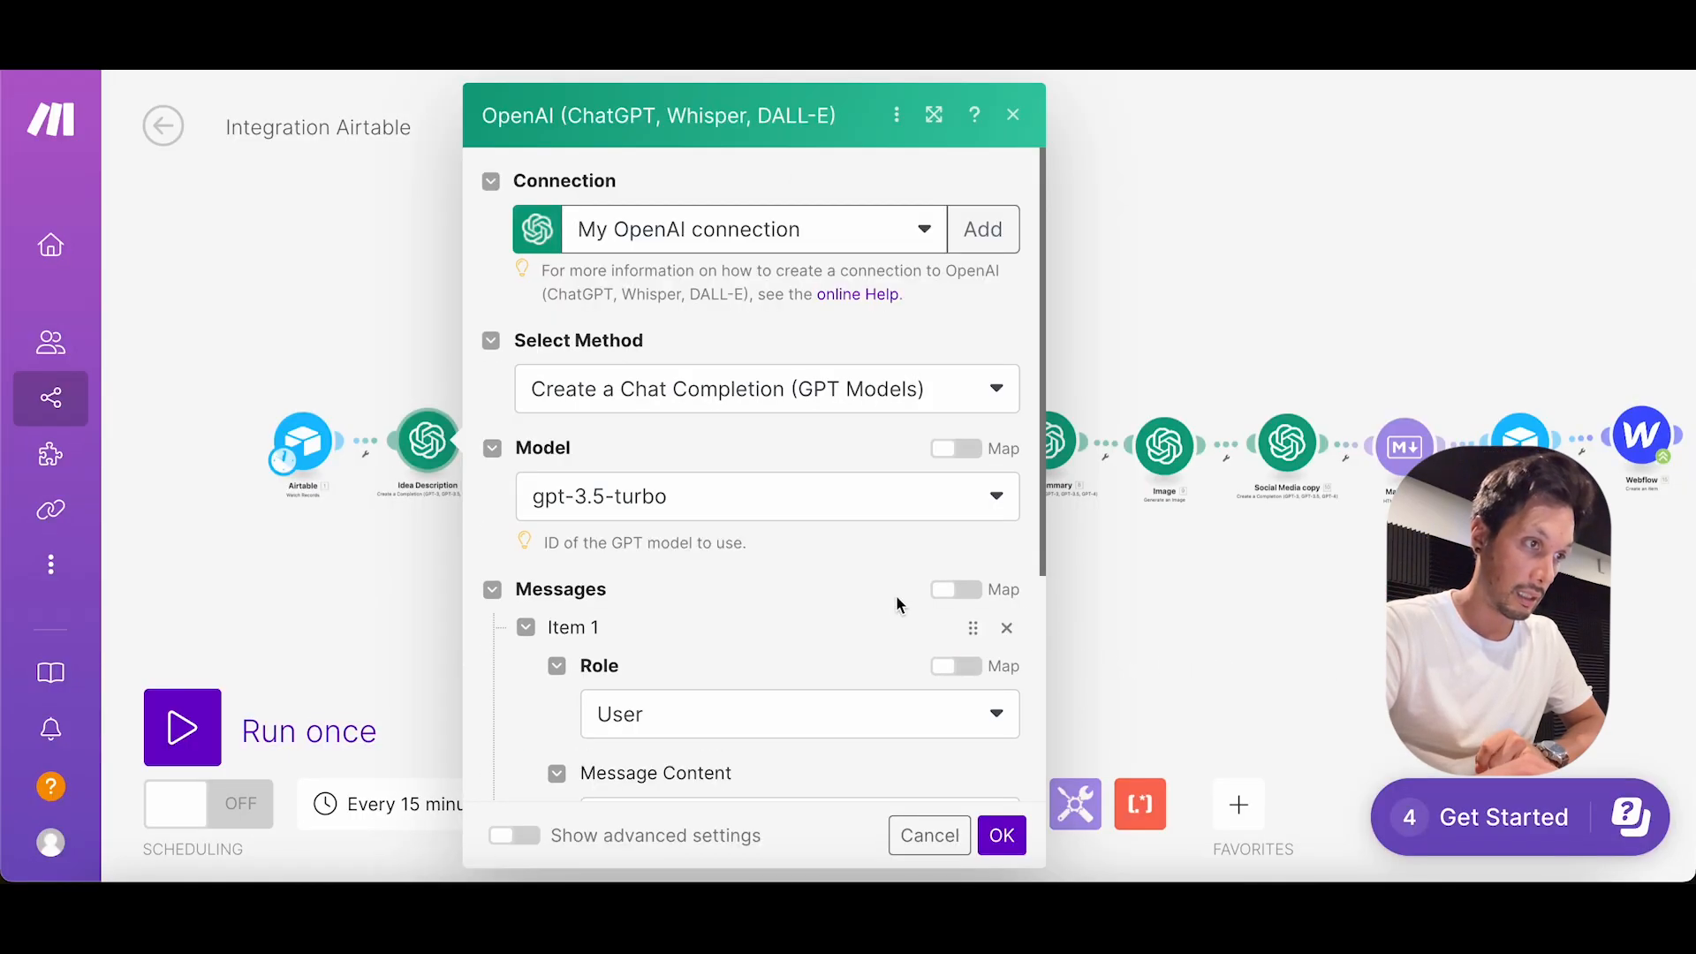
# Step: Review the Idea Description prompt, its role options, the matching Airtable fields and OpenAI's Assistants page, and save the module
pyautogui.scroll(-4, 803, 553)
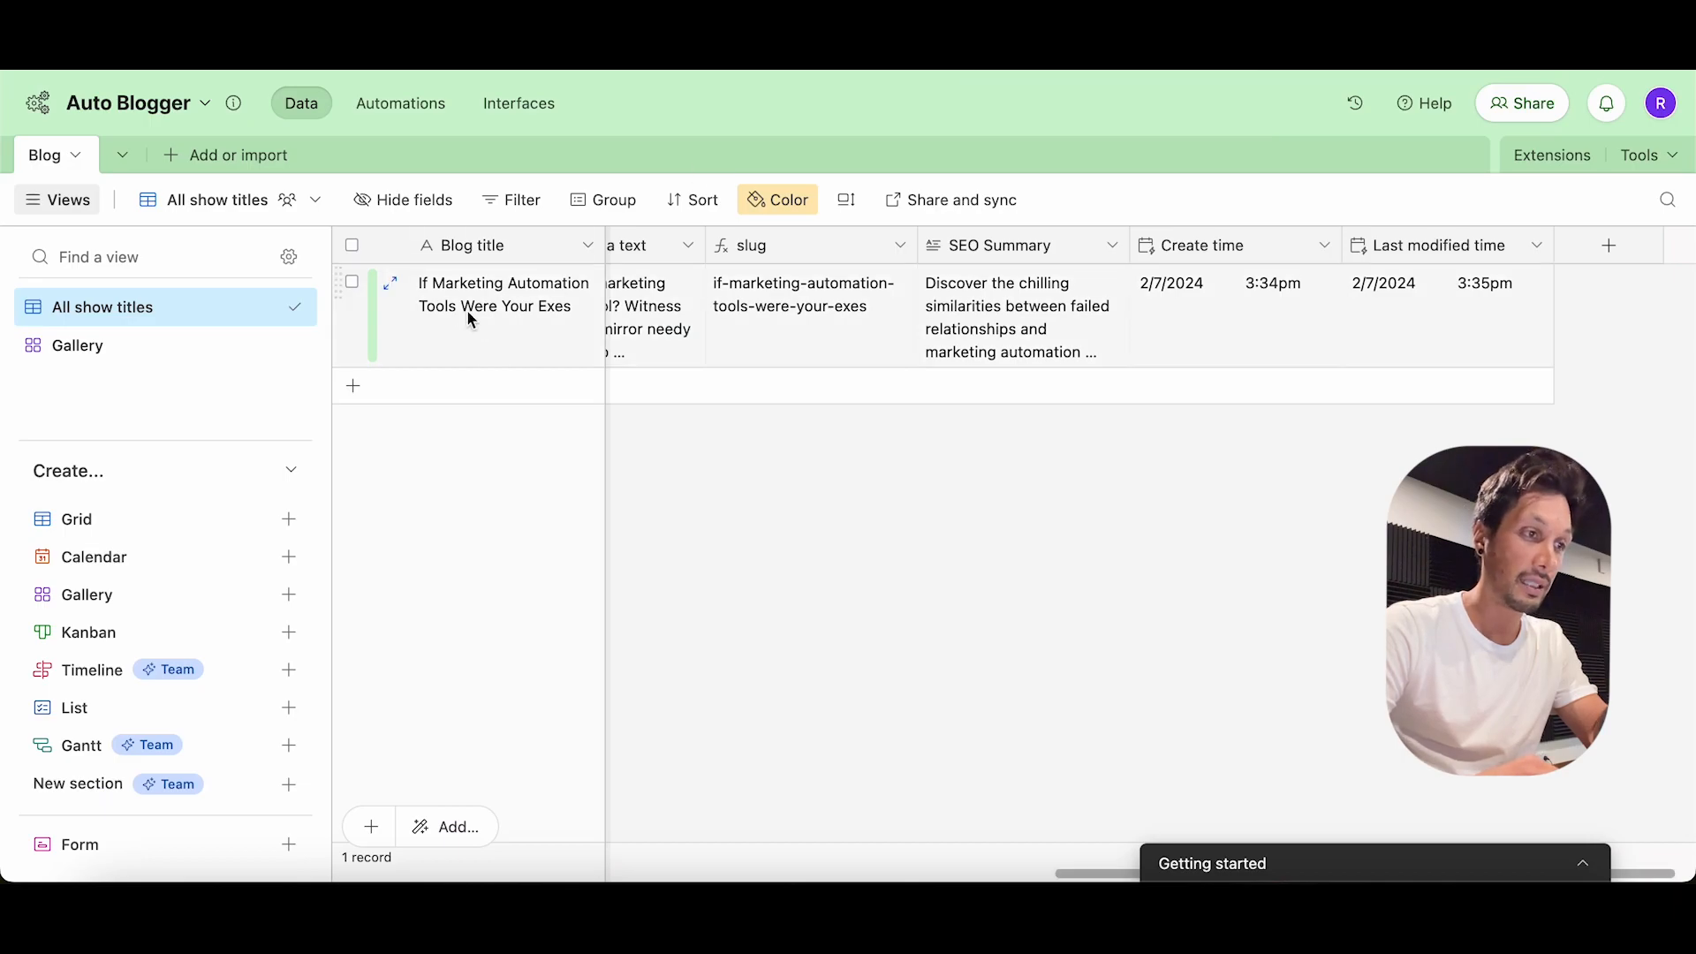
pyautogui.hscroll(-10, 738, 314)
pyautogui.hscroll(10, 742, 316)
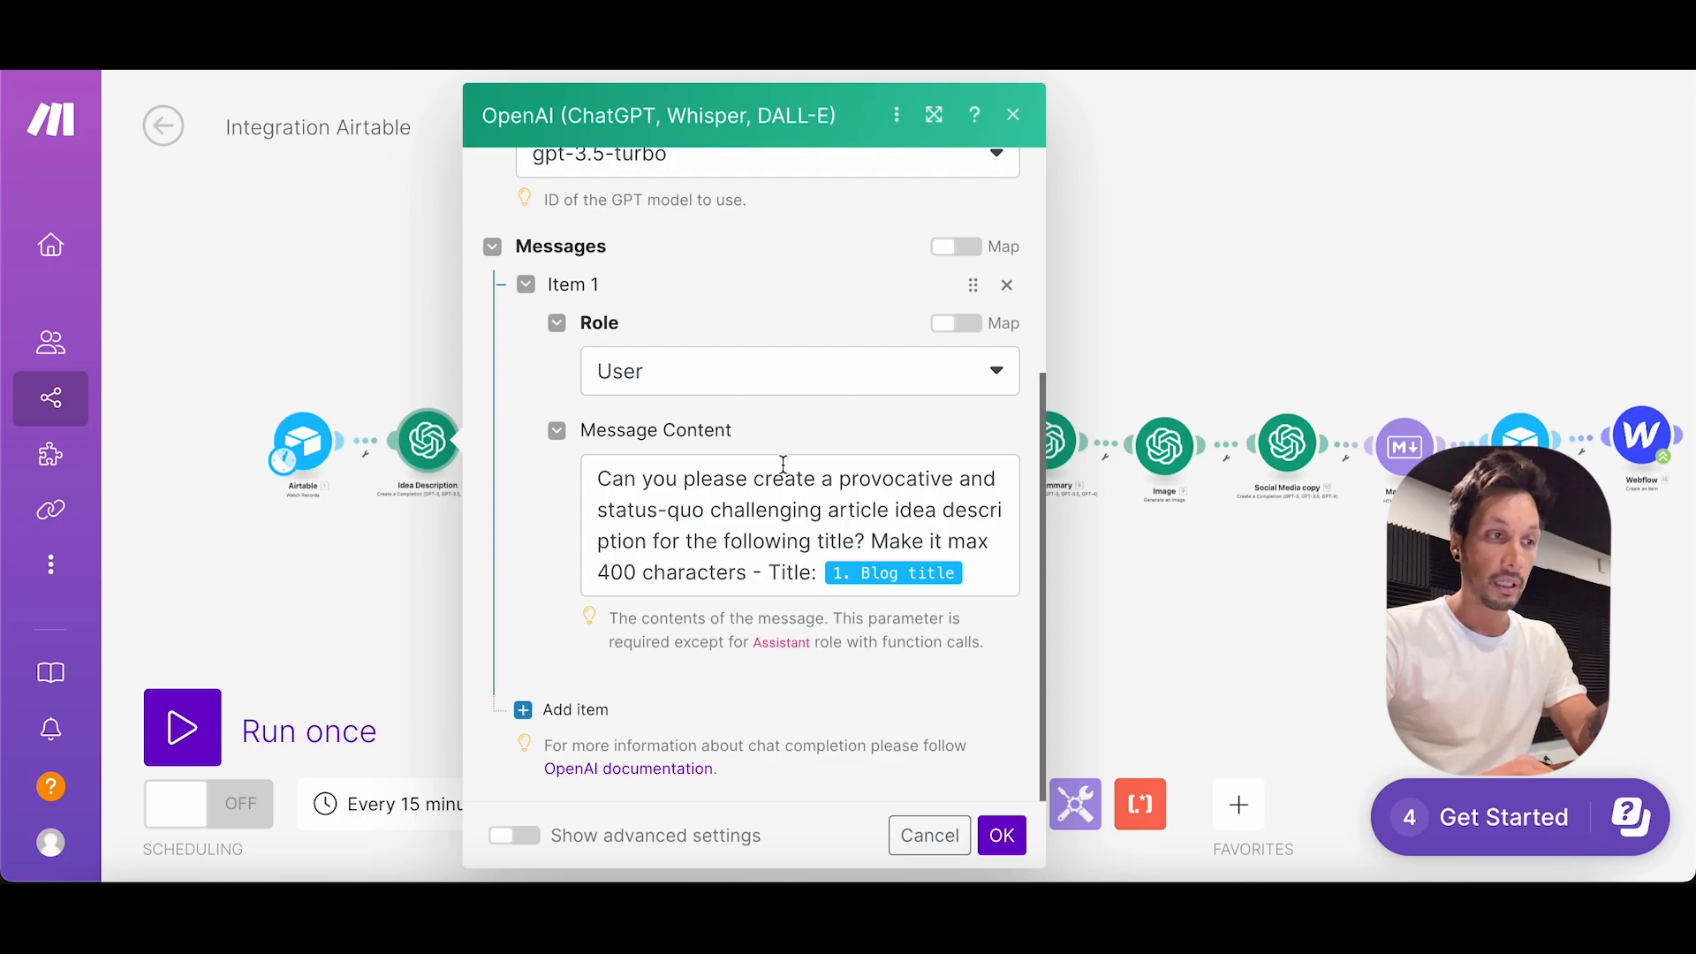
pyautogui.click(730, 388)
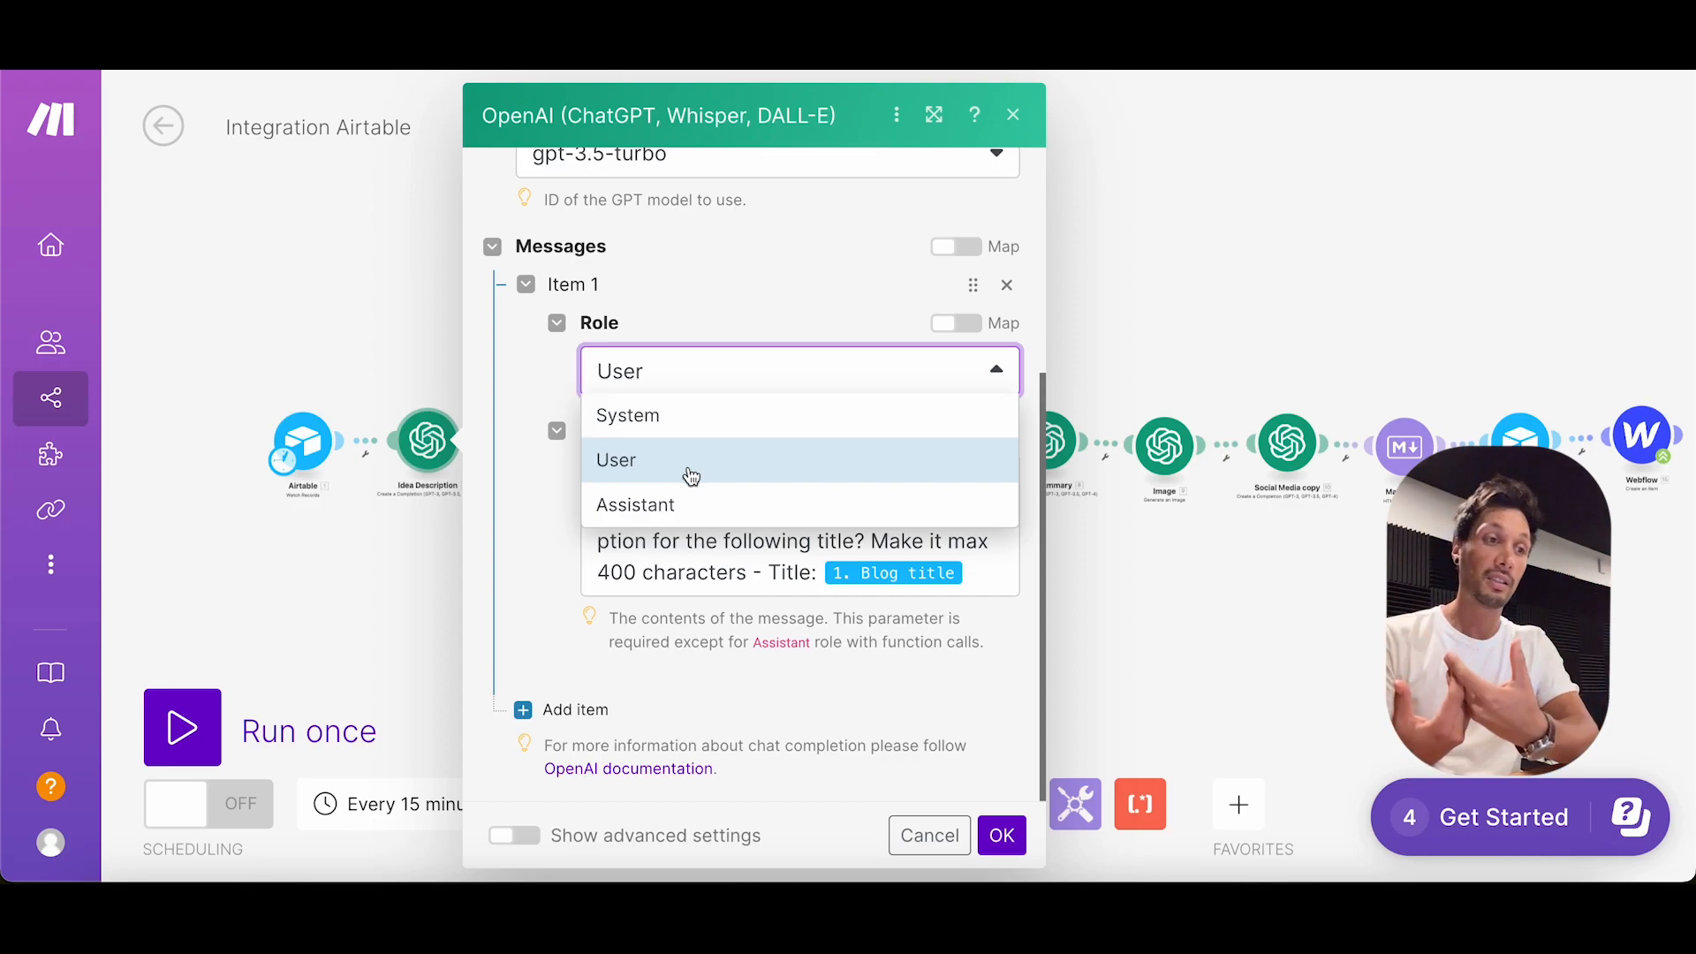
pyautogui.click(553, 542)
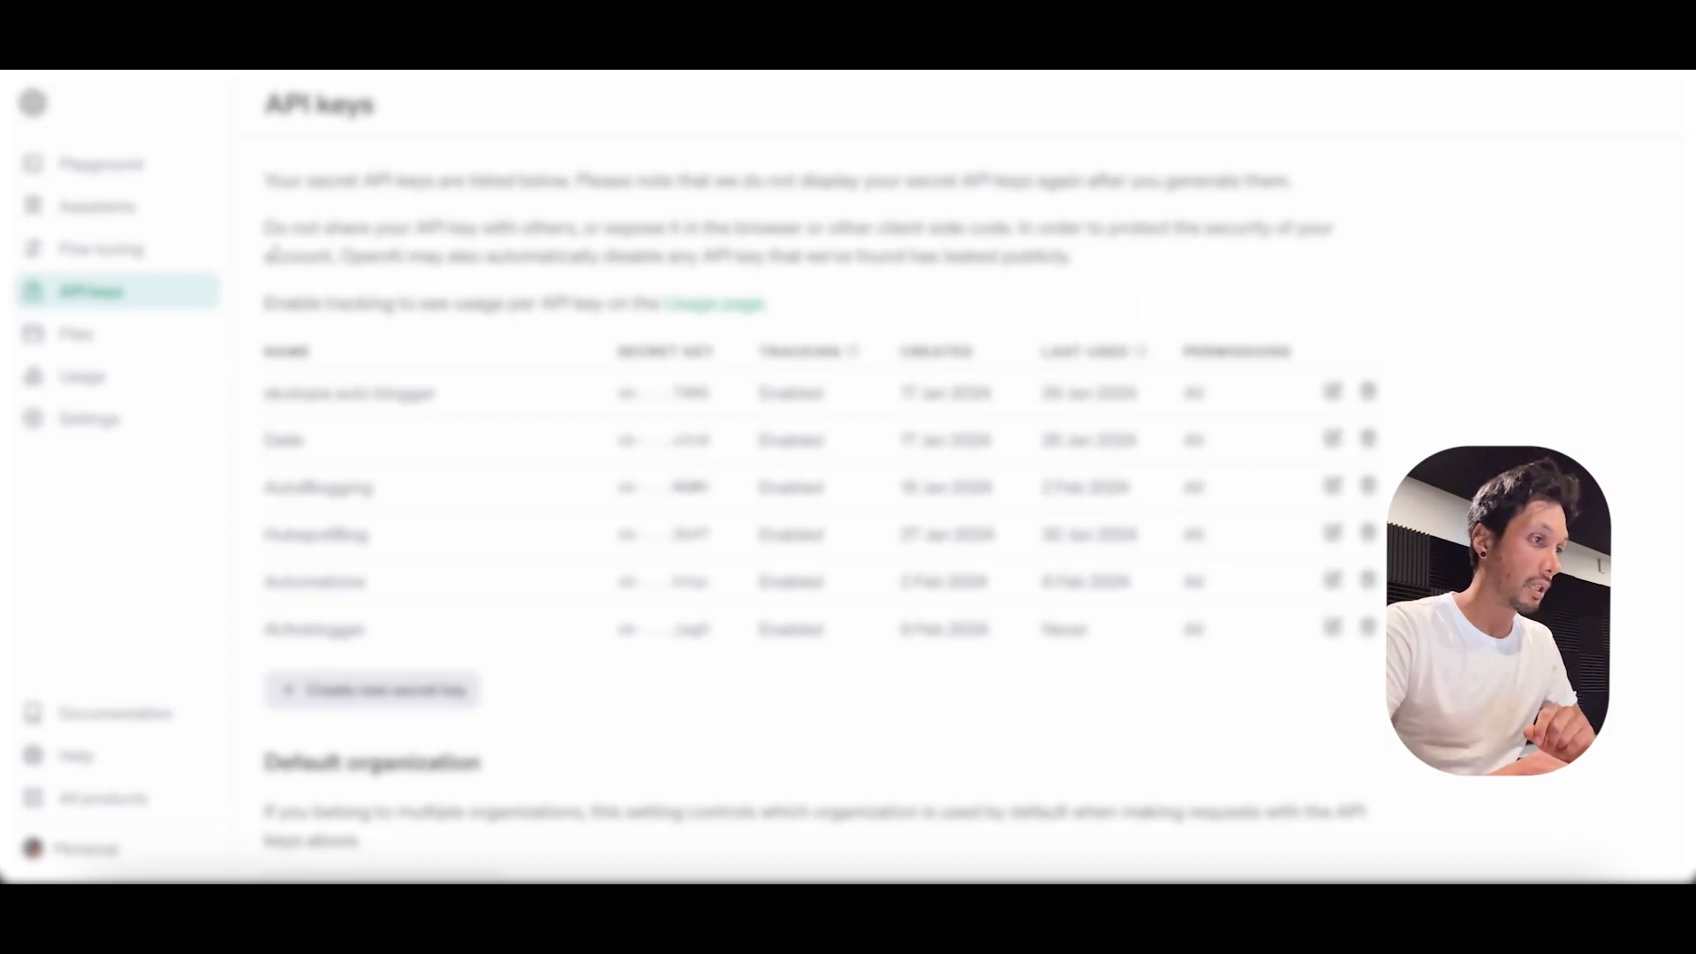
pyautogui.click(141, 219)
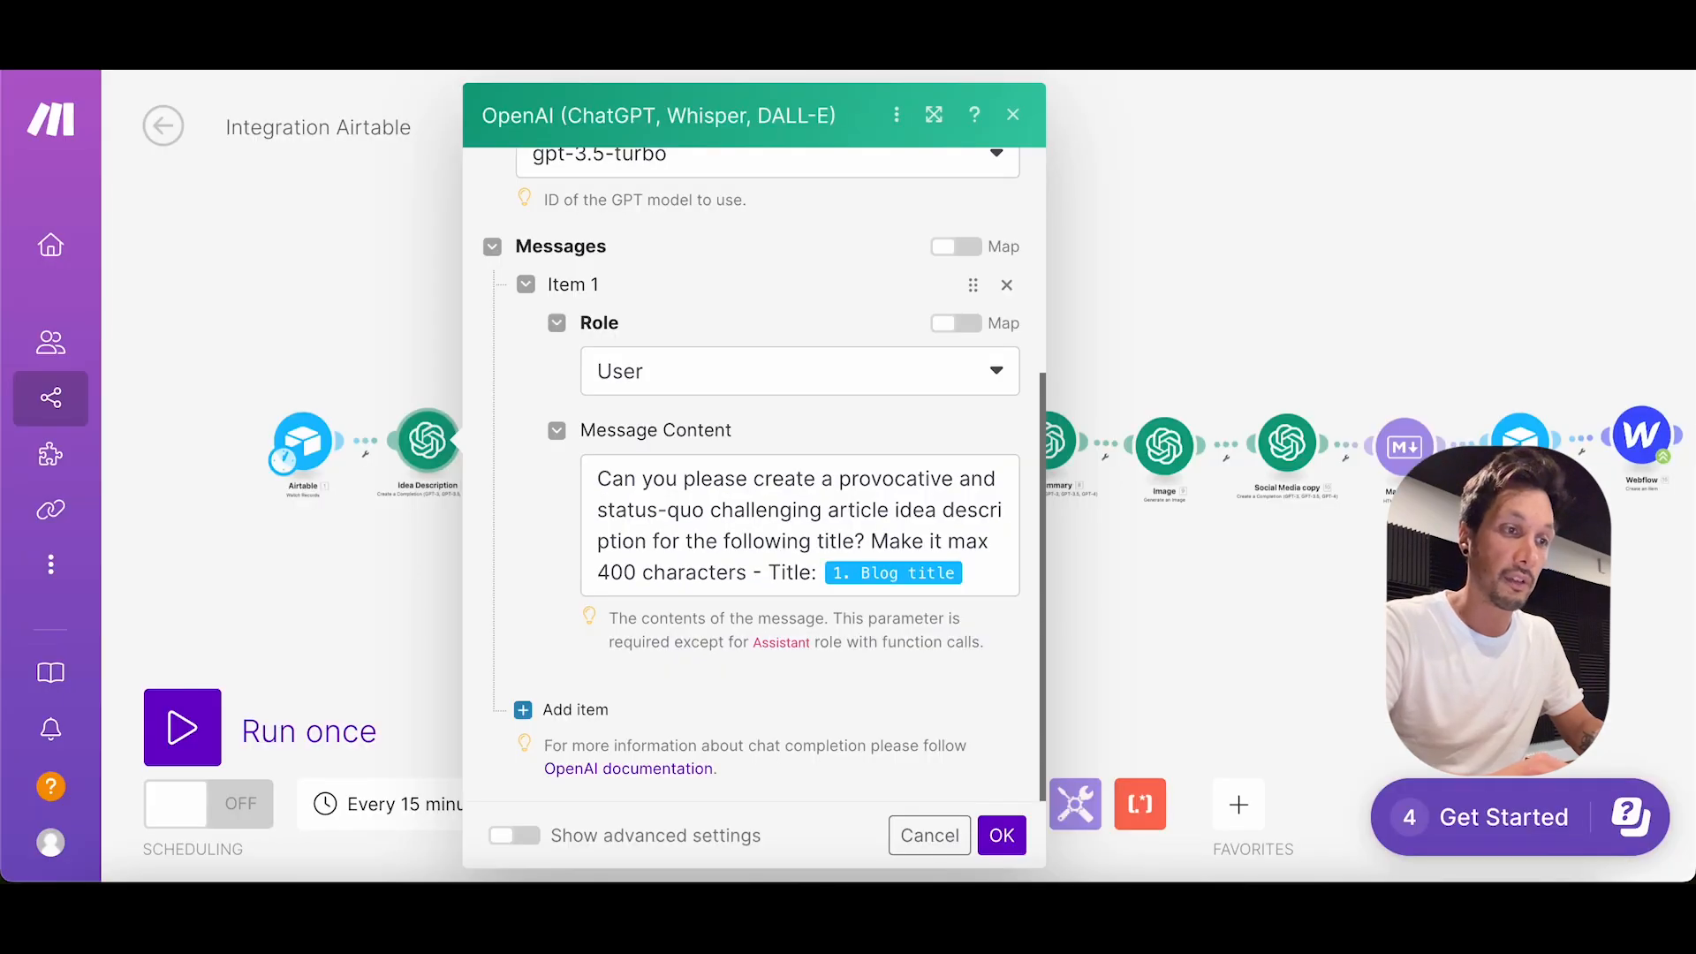
pyautogui.click(1002, 832)
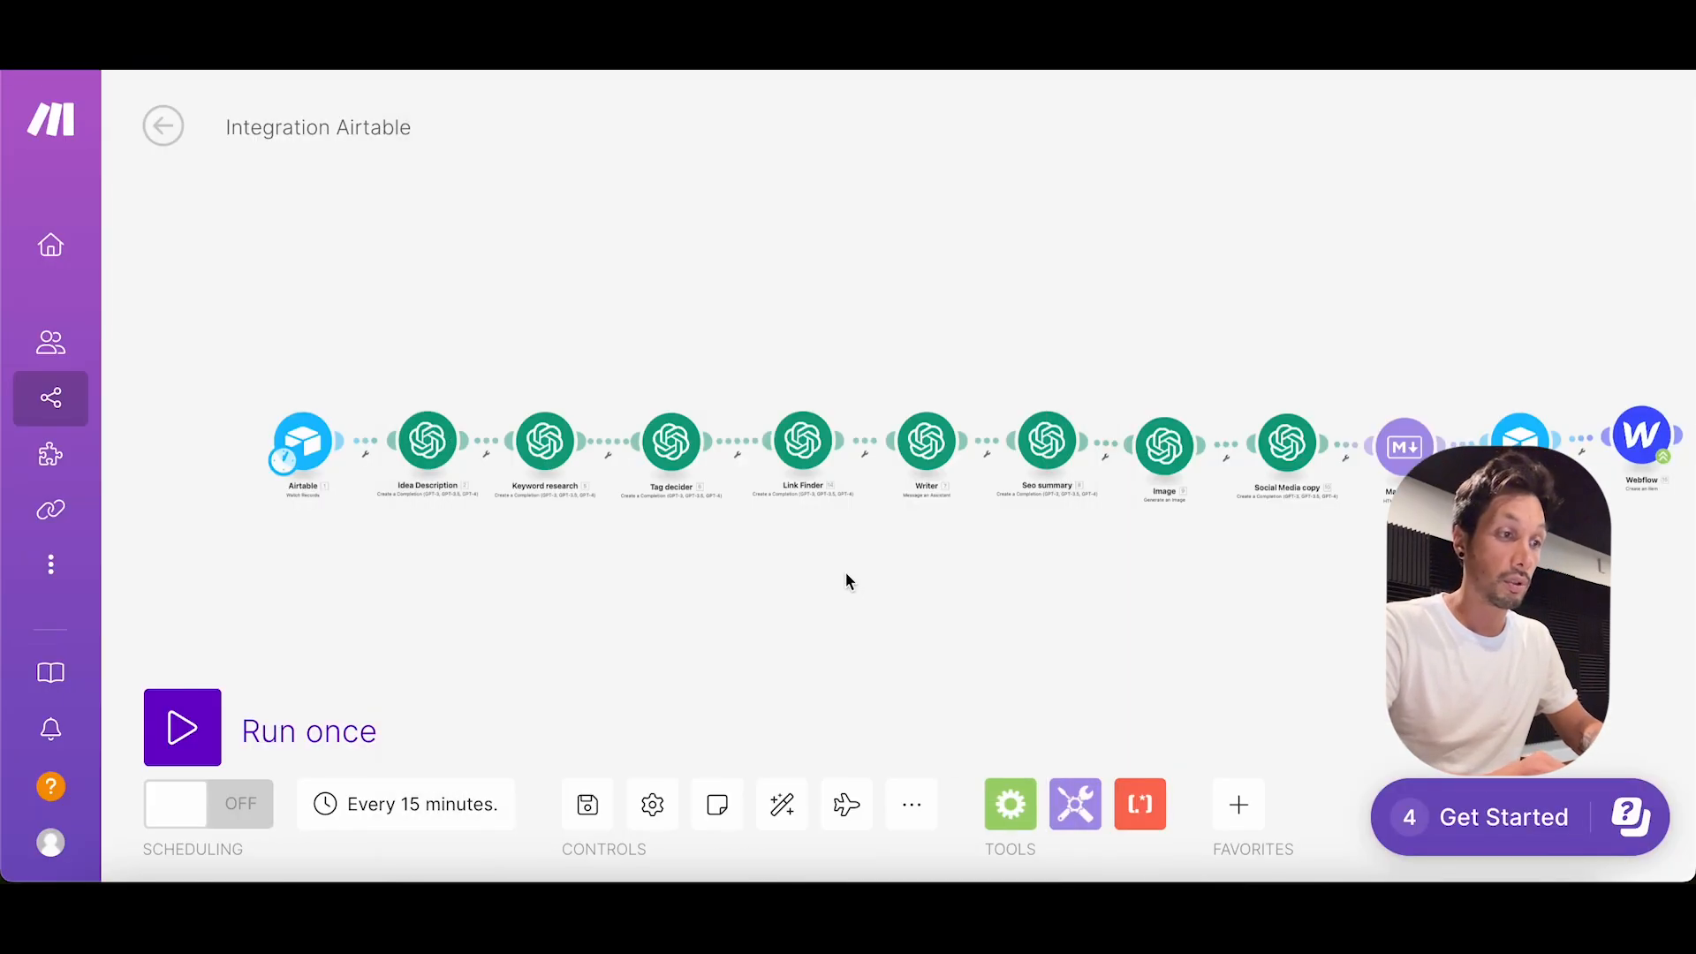
# Step: Assign My OpenAI connection to the Keyword research module, review its SEO keyword prompt, and save the module
pyautogui.click(536, 448)
pyautogui.click(786, 451)
pyautogui.click(789, 477)
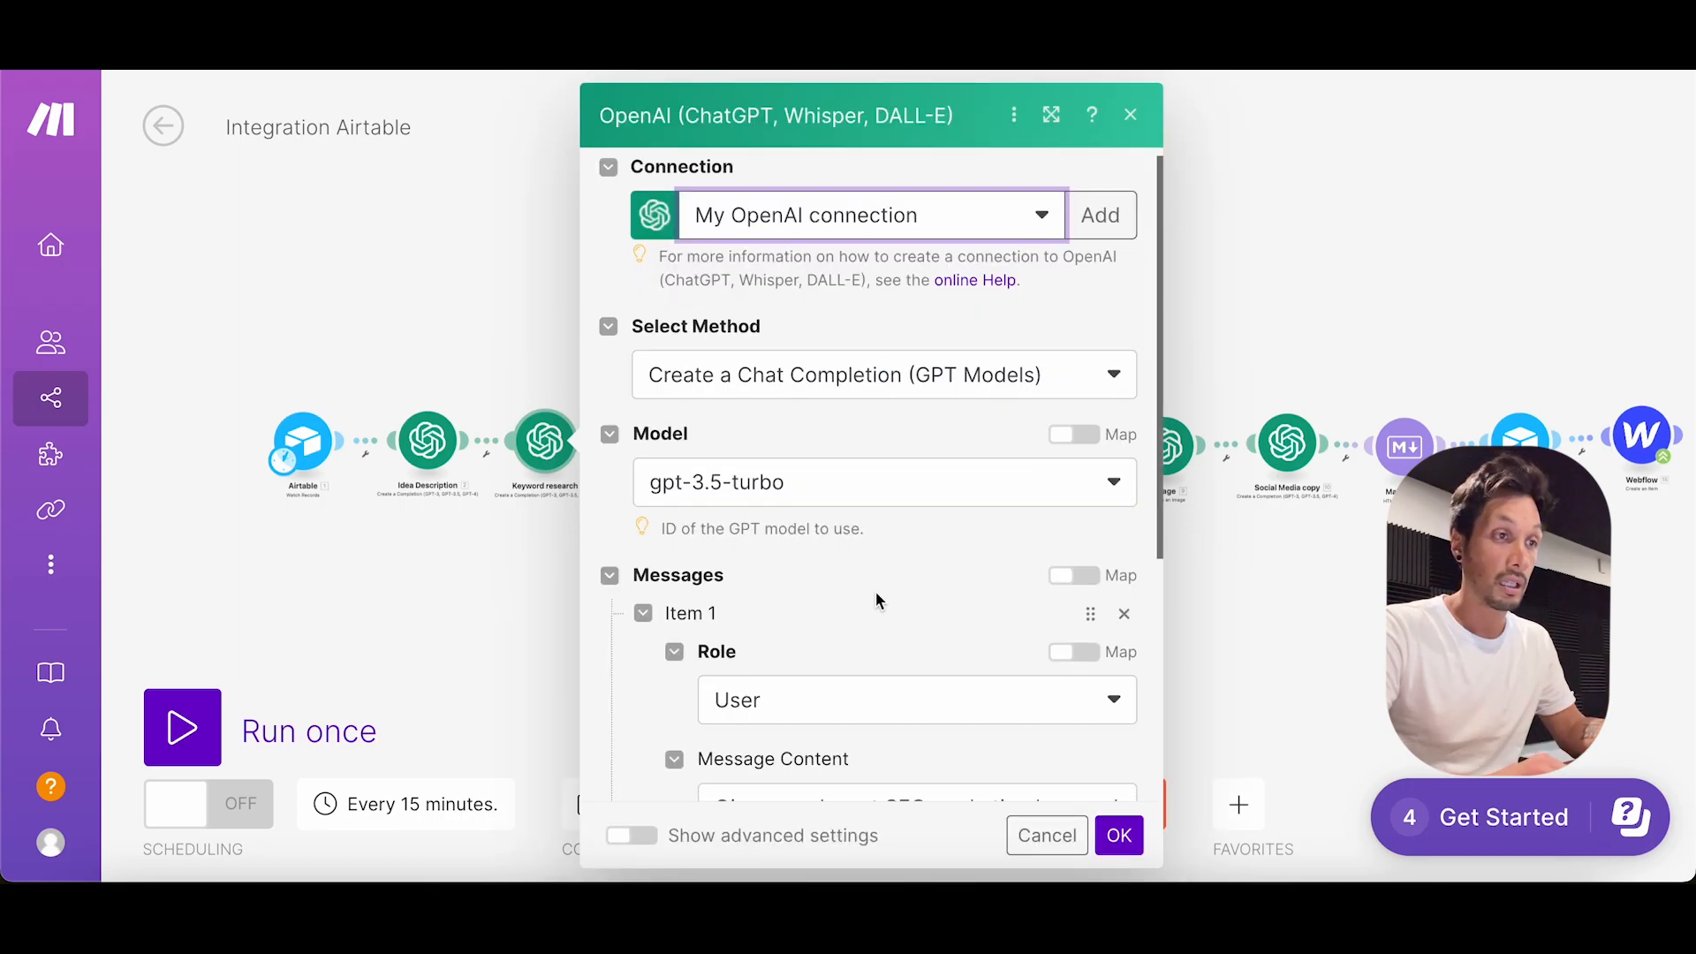
pyautogui.scroll(-5, 927, 492)
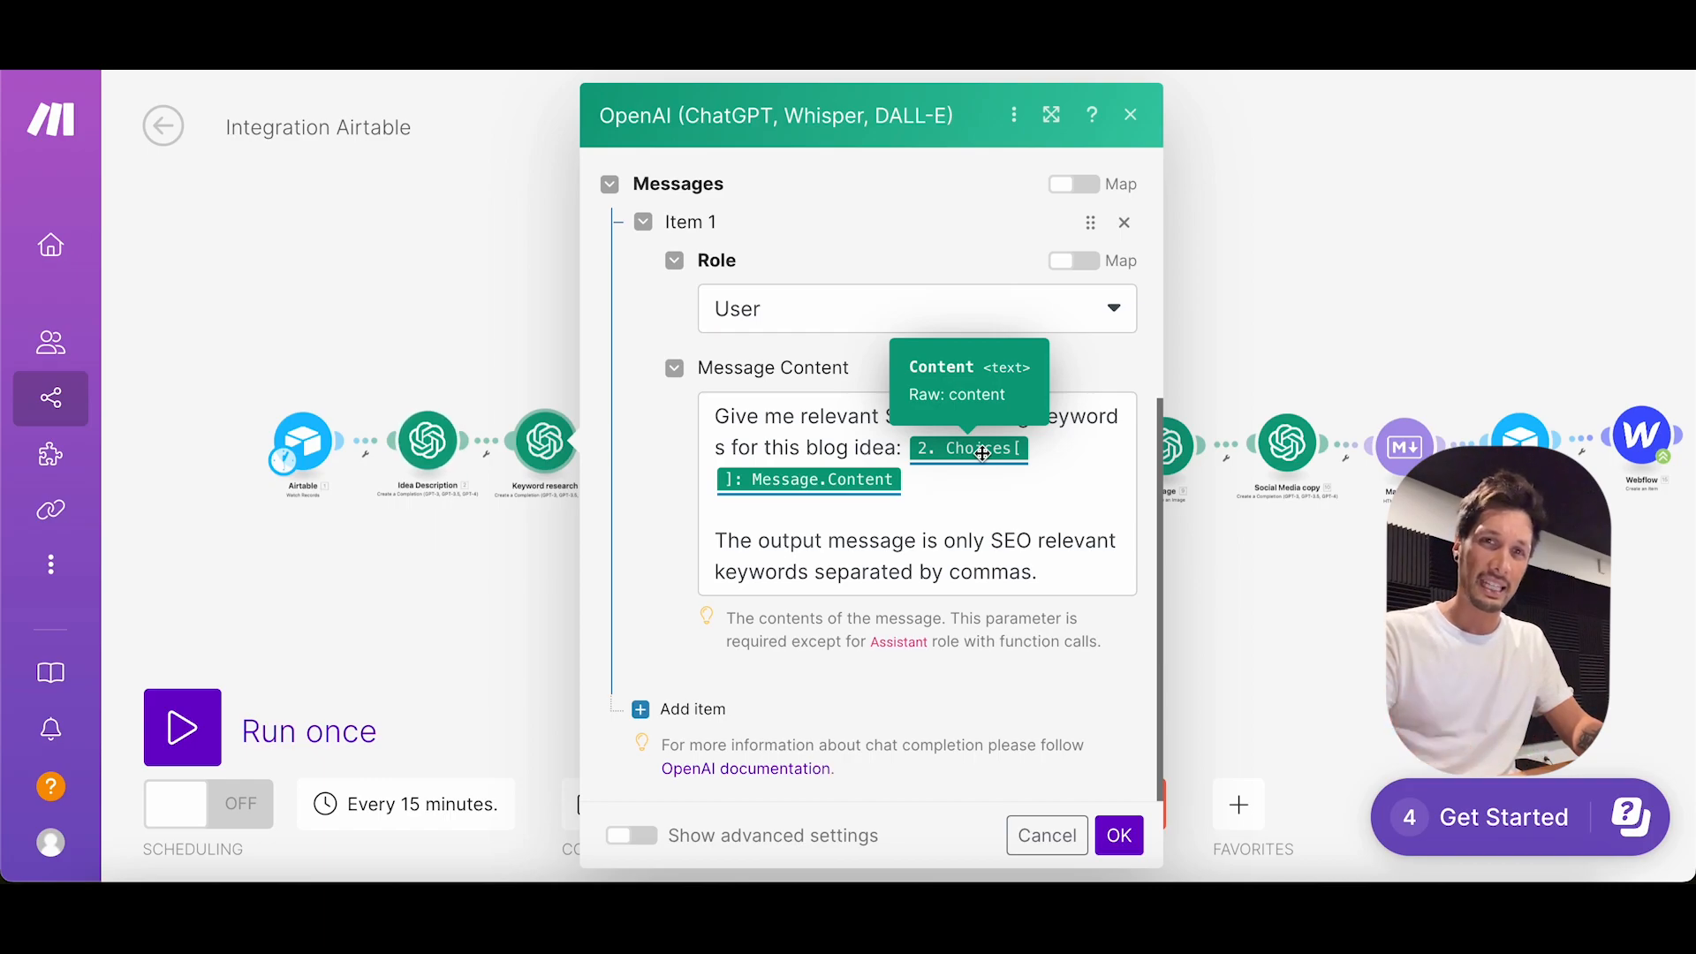
pyautogui.click(1119, 835)
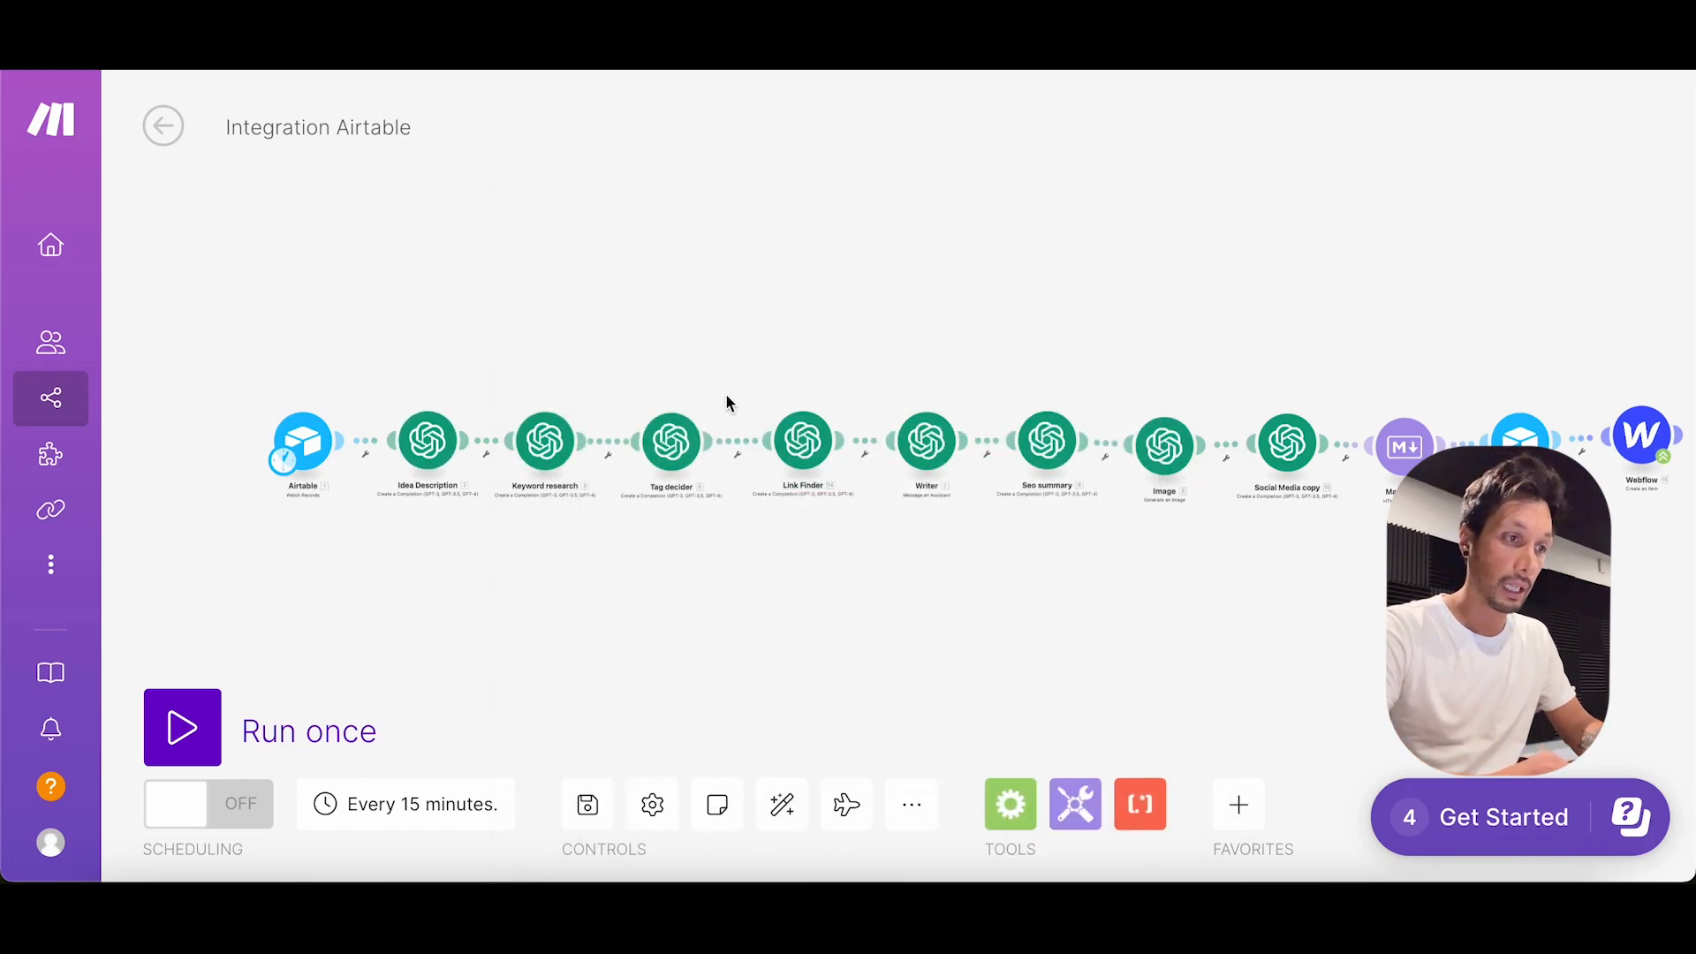
# Step: Open the Tag decider module and assign My OpenAI connection to it
pyautogui.click(668, 446)
pyautogui.click(984, 432)
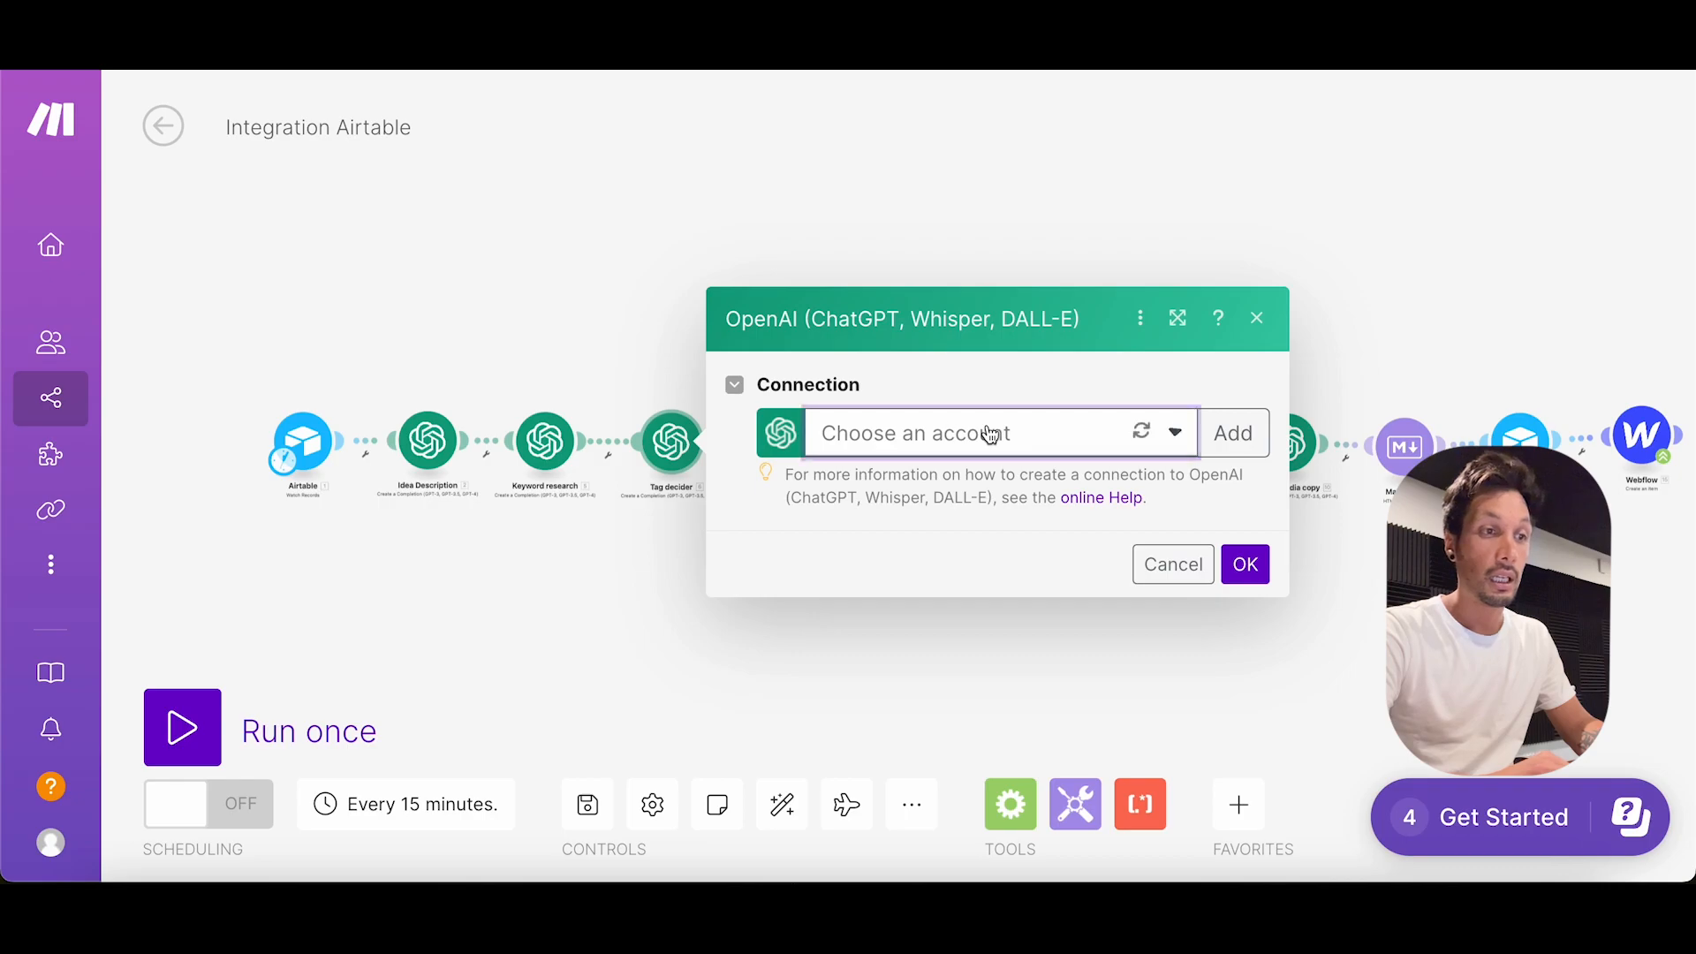
pyautogui.click(968, 481)
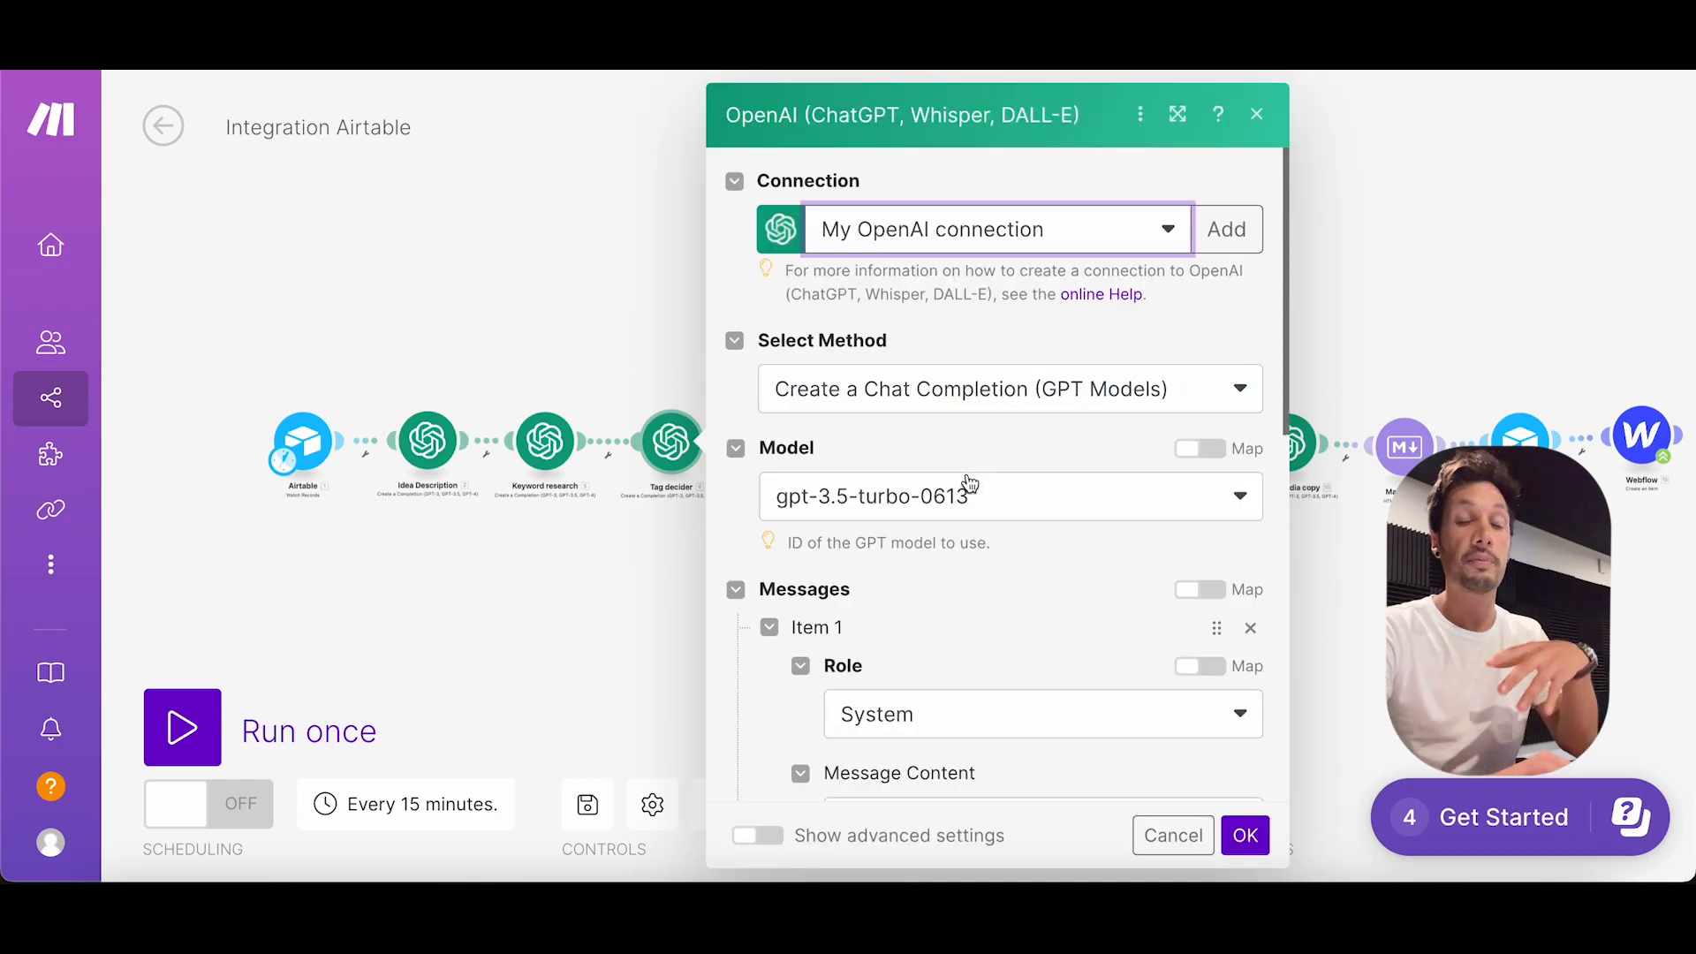
# Step: Examine the Tag decider's System message, including its list of allowed blog tags and its output rule
pyautogui.scroll(-3, 968, 480)
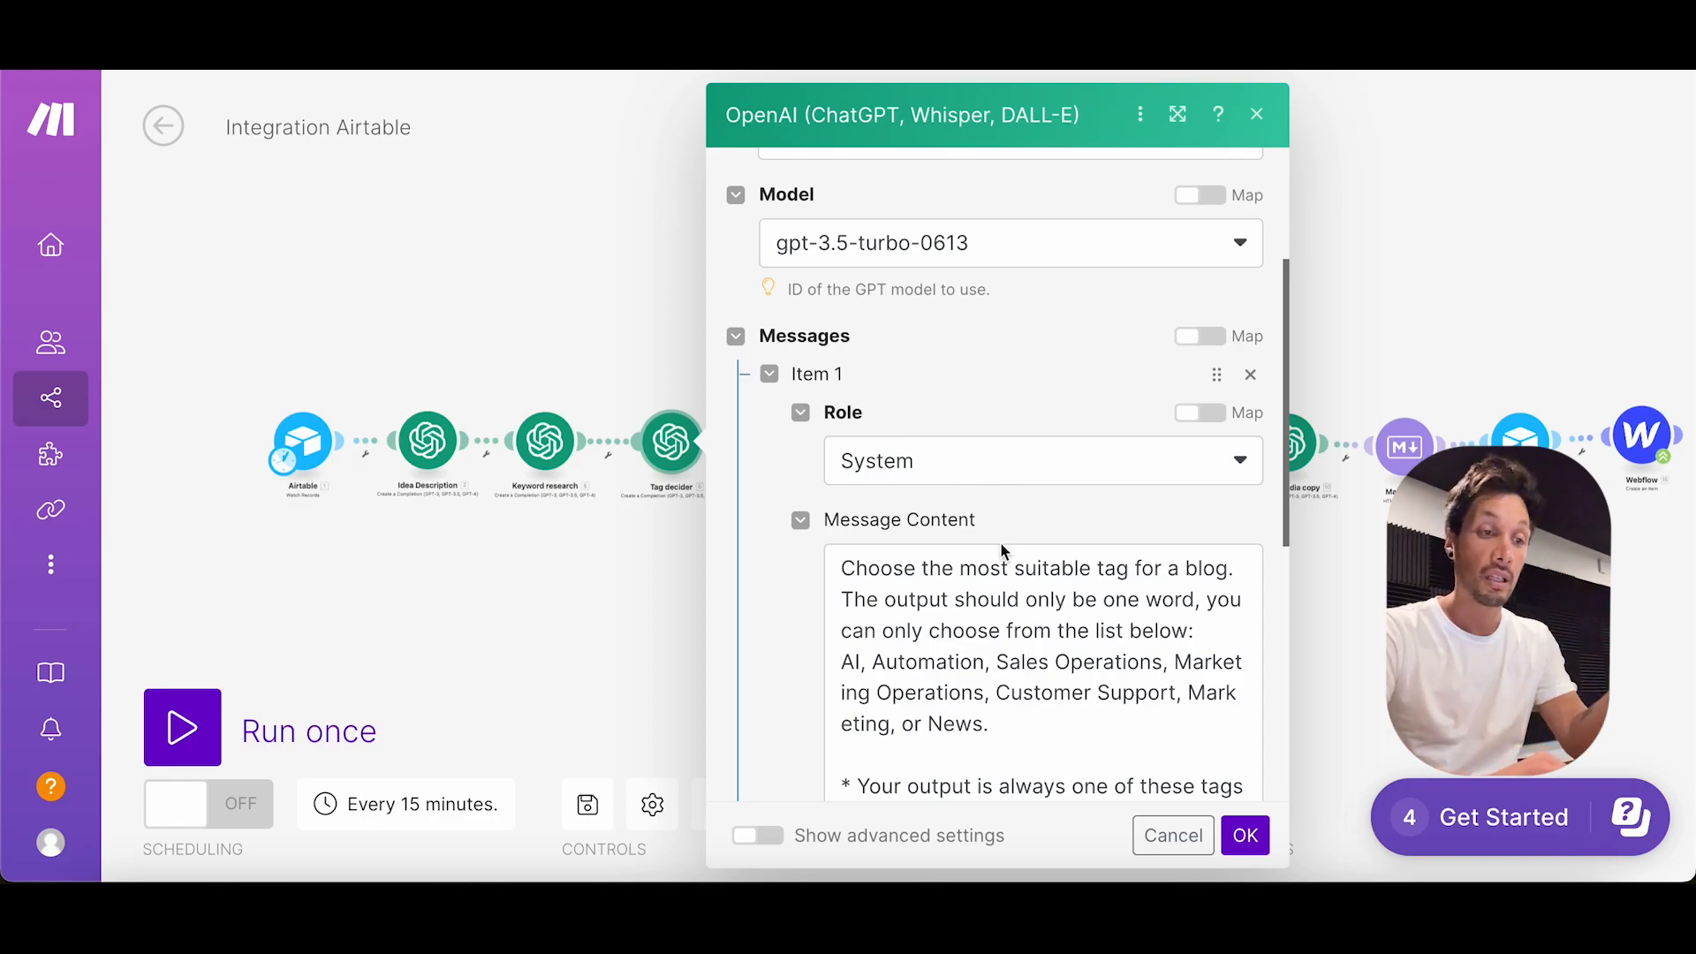
pyautogui.moveTo(841, 662); pyautogui.dragTo(986, 724)
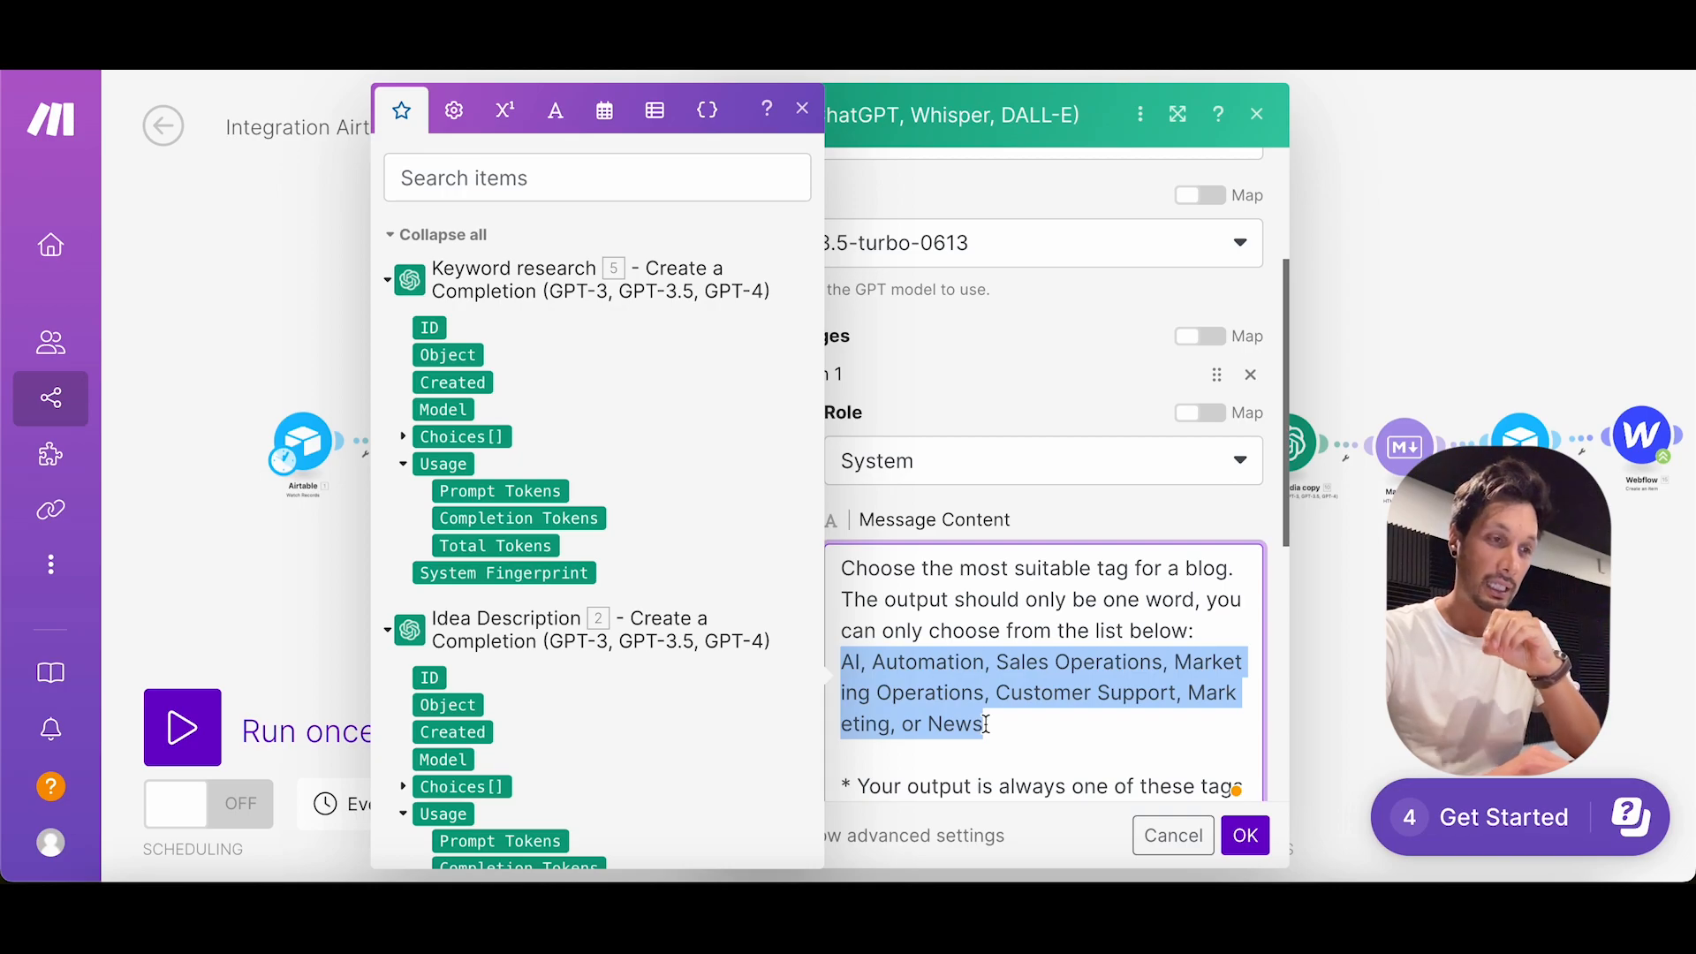
pyautogui.scroll(-1, 1020, 697)
pyautogui.click(1019, 694)
pyautogui.click(846, 668)
pyautogui.click(844, 687)
pyautogui.moveTo(842, 688); pyautogui.dragTo(1249, 698)
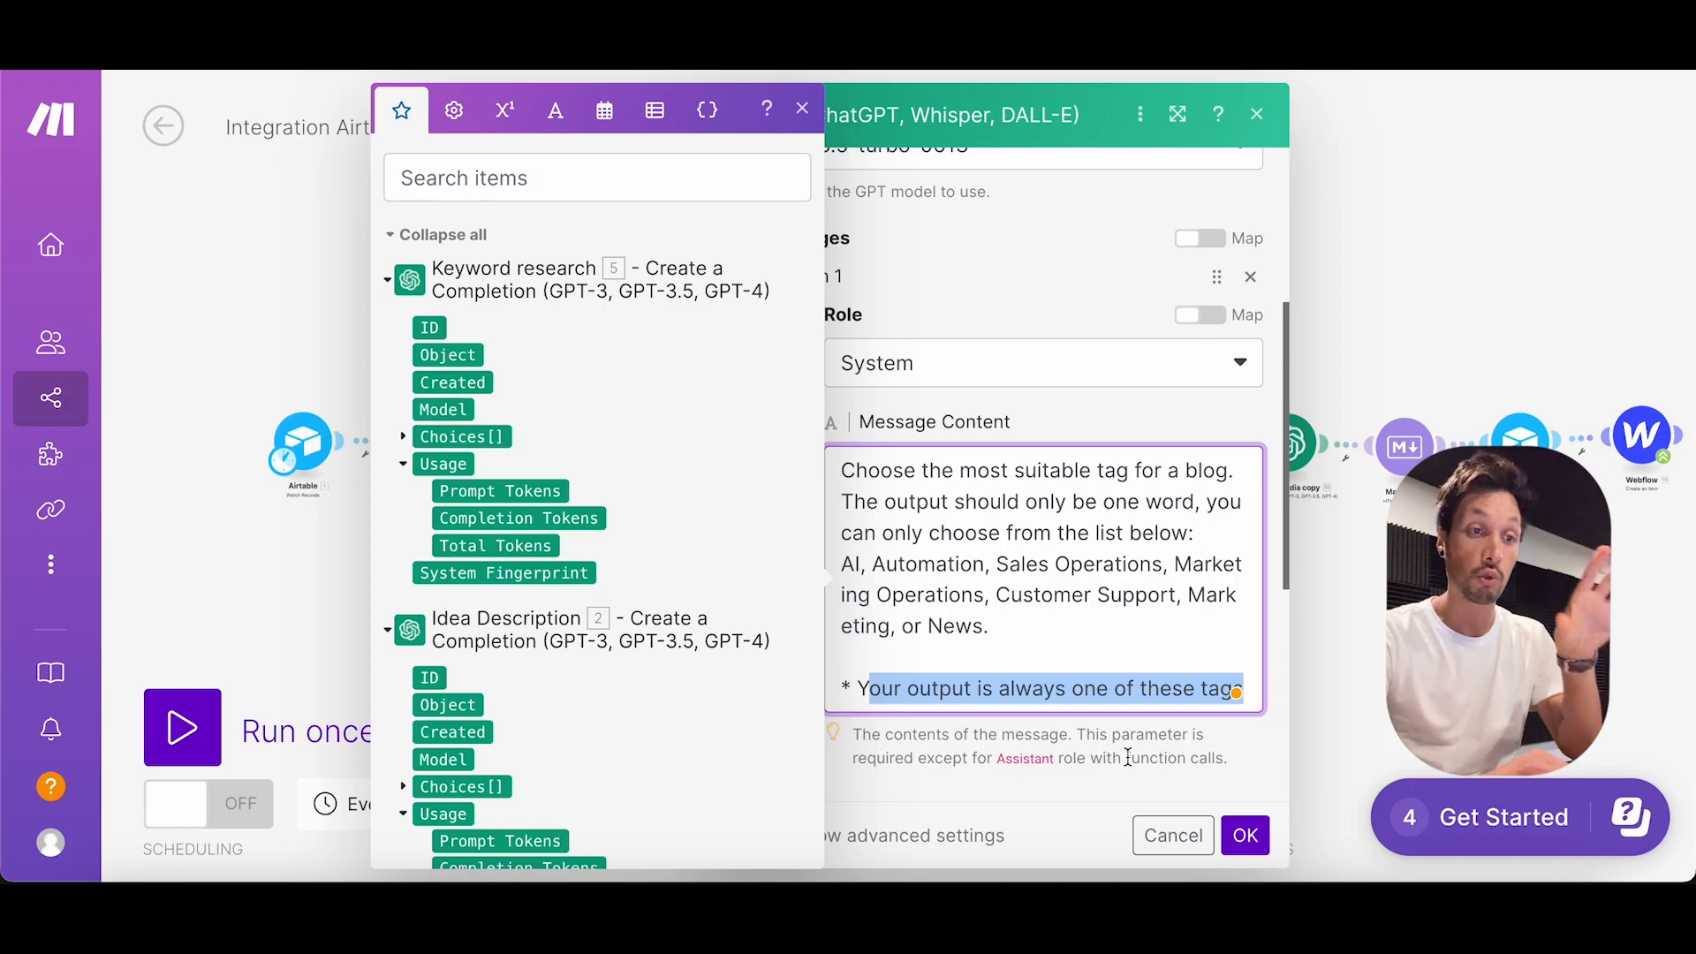
pyautogui.click(903, 653)
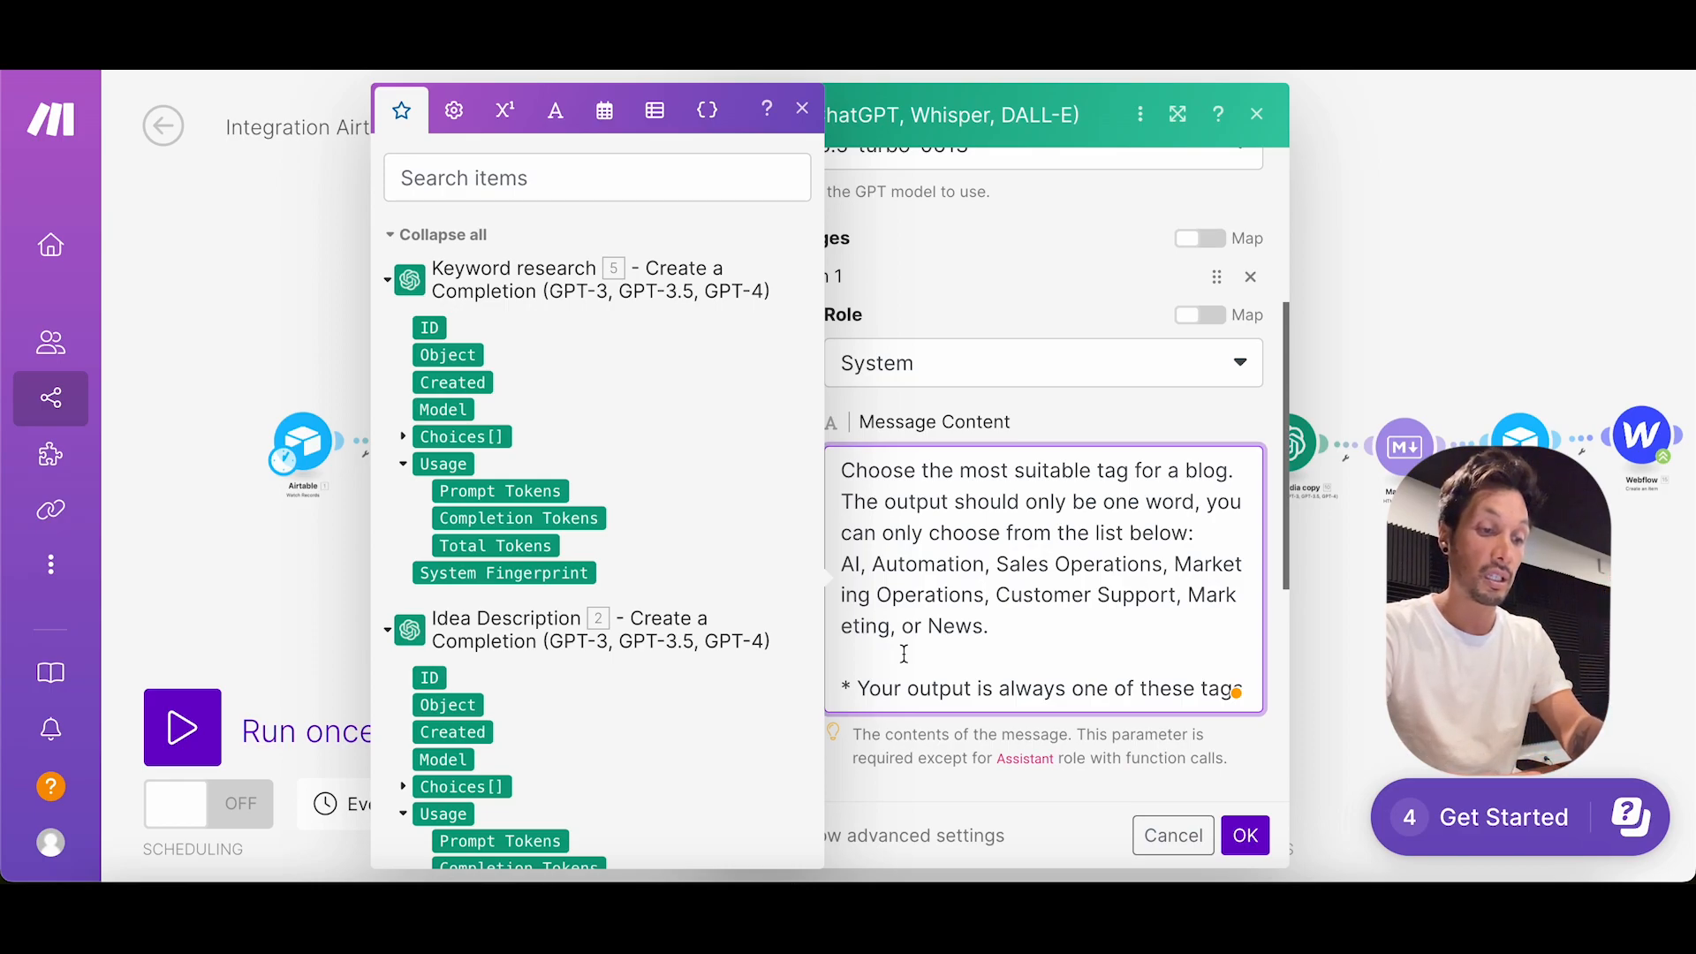
pyautogui.write('#rules')
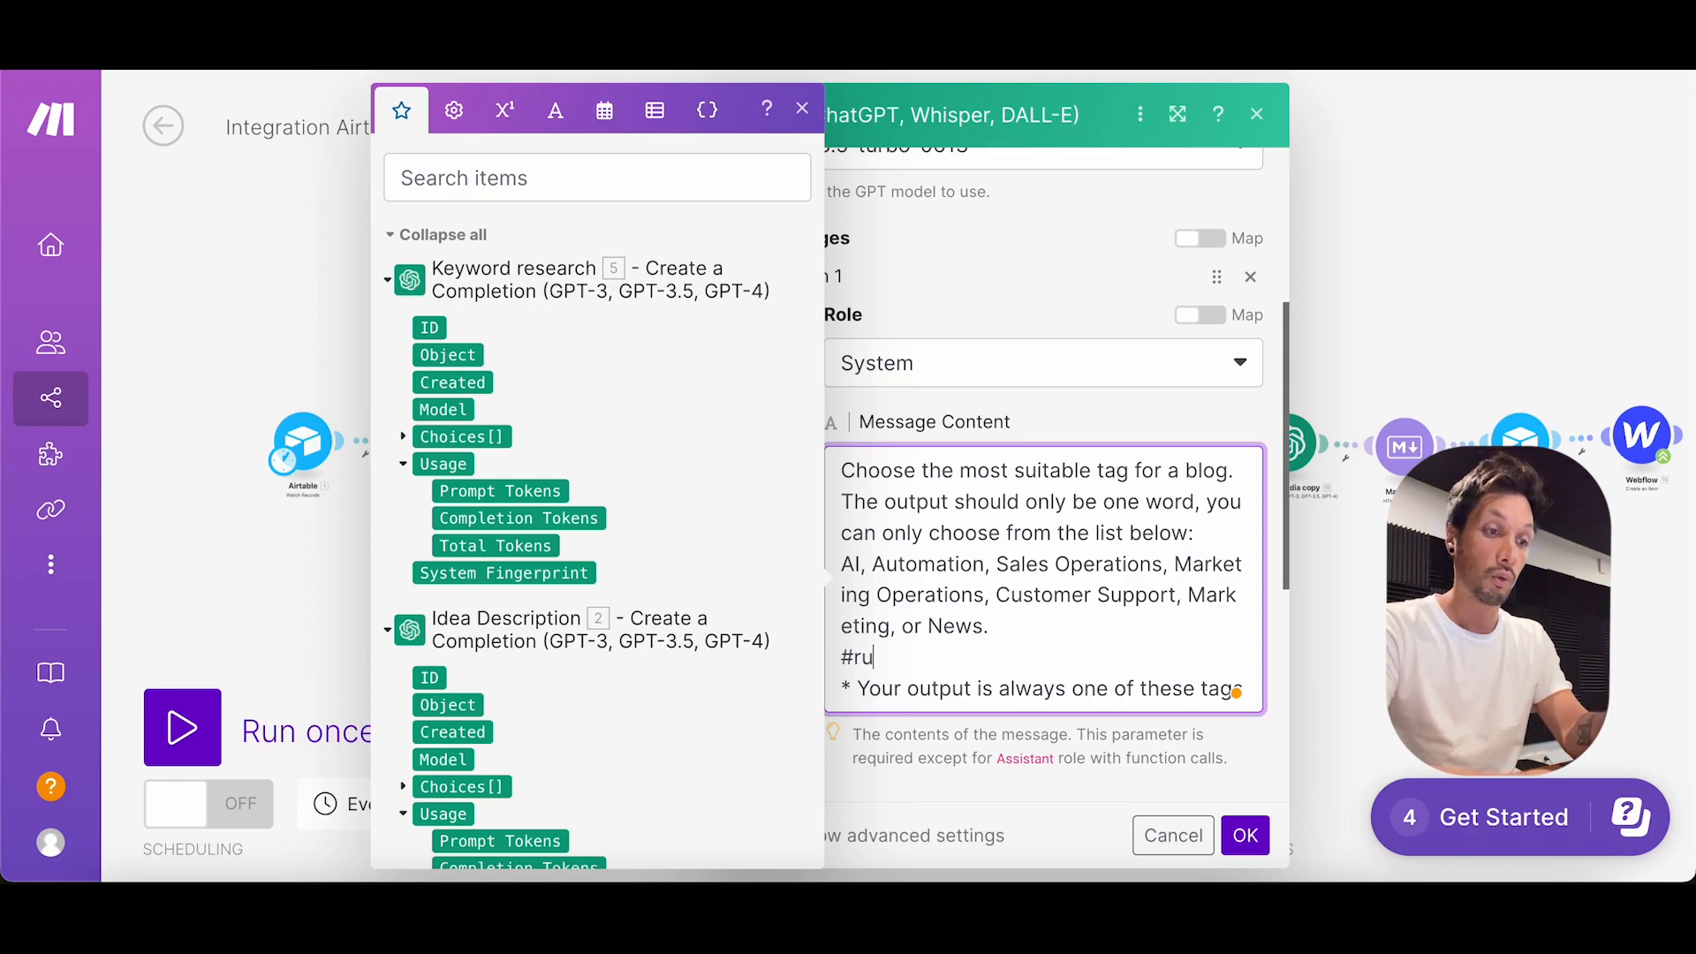
pyautogui.press('Return')
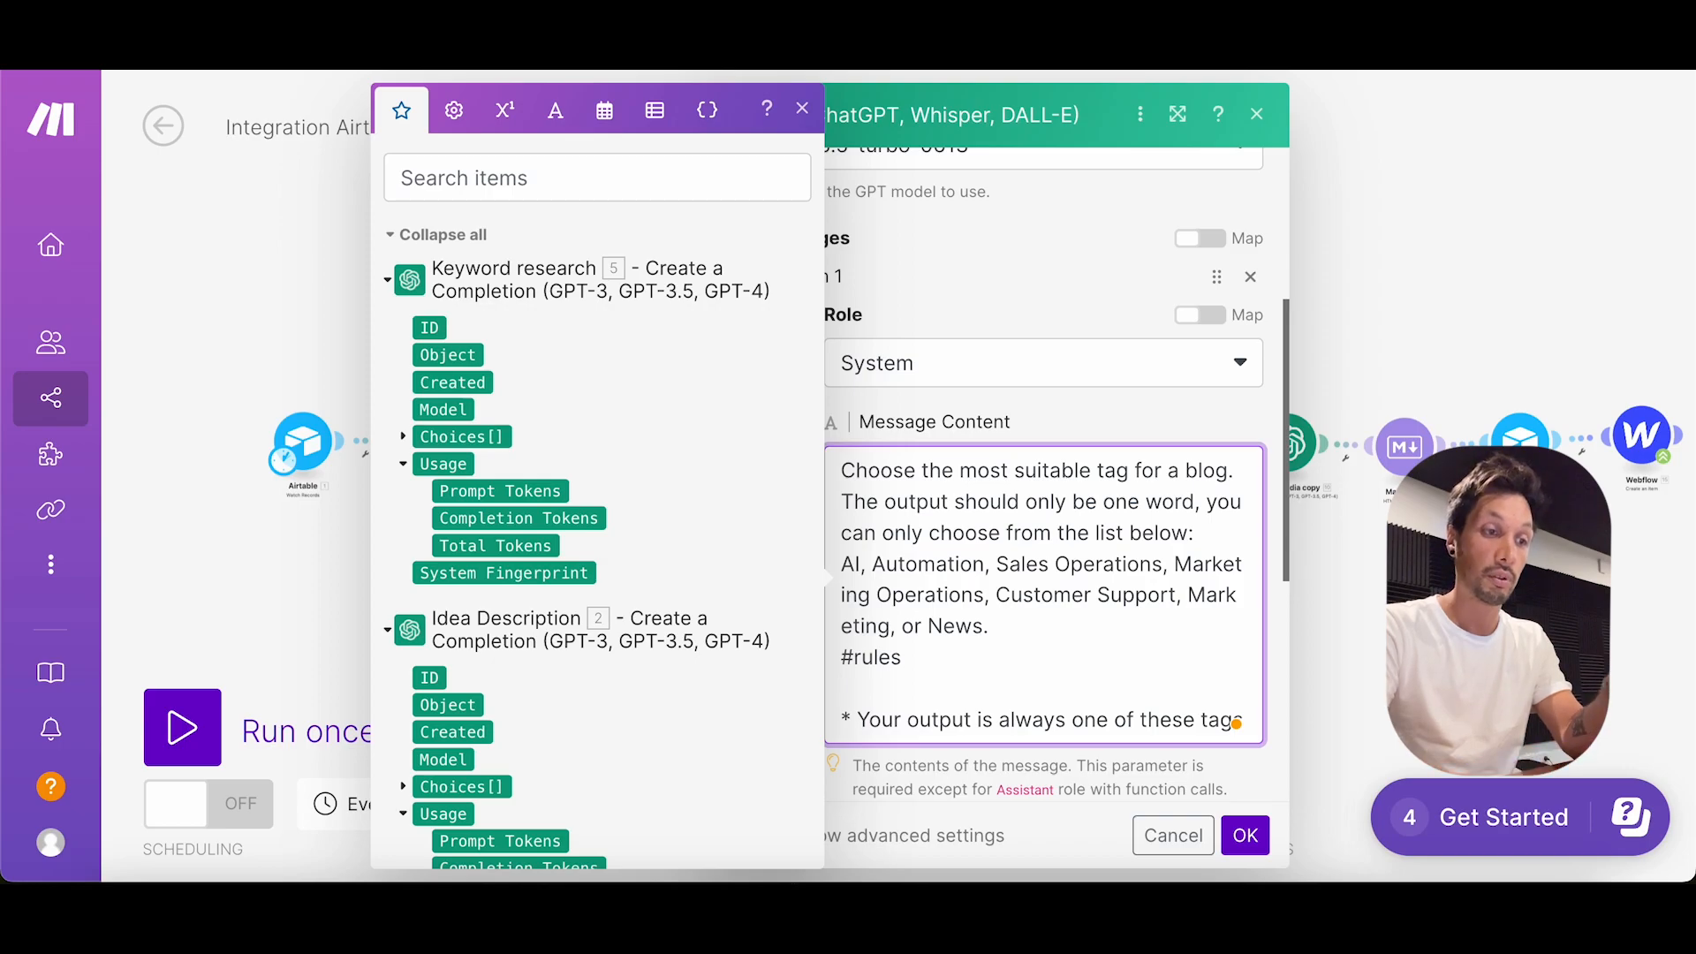
pyautogui.press('BackSpace')
pyautogui.press('BackSpace')
pyautogui.press('BackSpace')
pyautogui.press('BackSpace')
pyautogui.press('BackSpace')
pyautogui.press('BackSpace')
pyautogui.press('BackSpace')
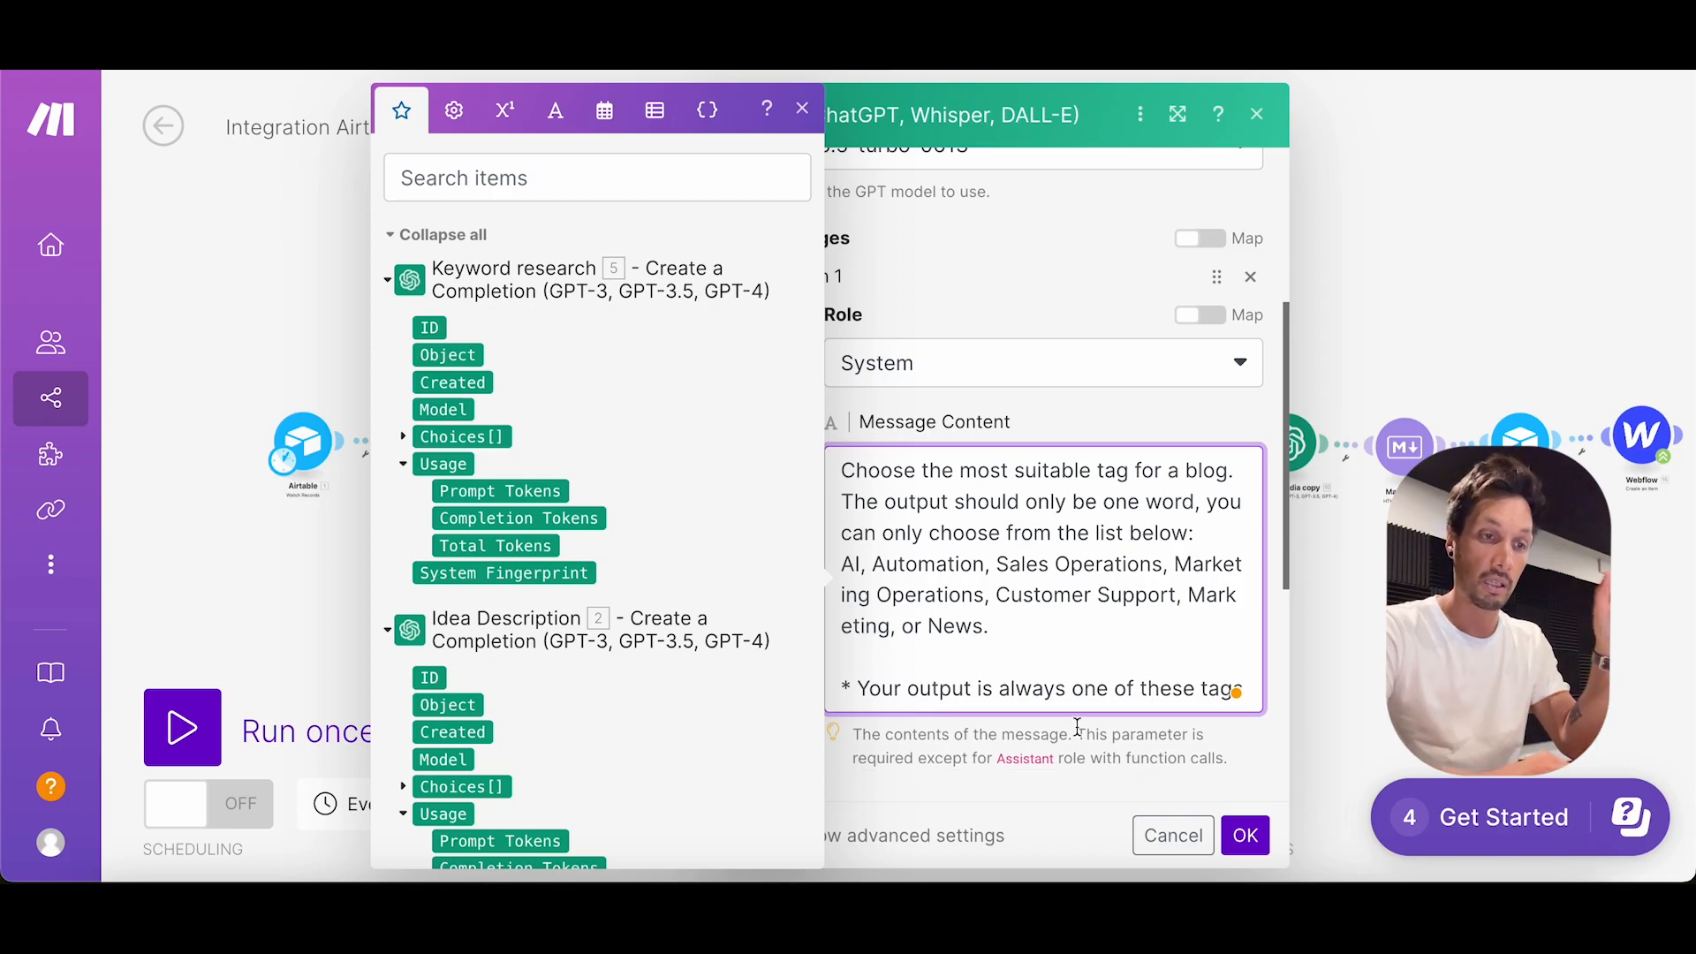
# Step: Save the Tag decider module and assign My OpenAI connection to the Link Finder module
pyautogui.click(1252, 841)
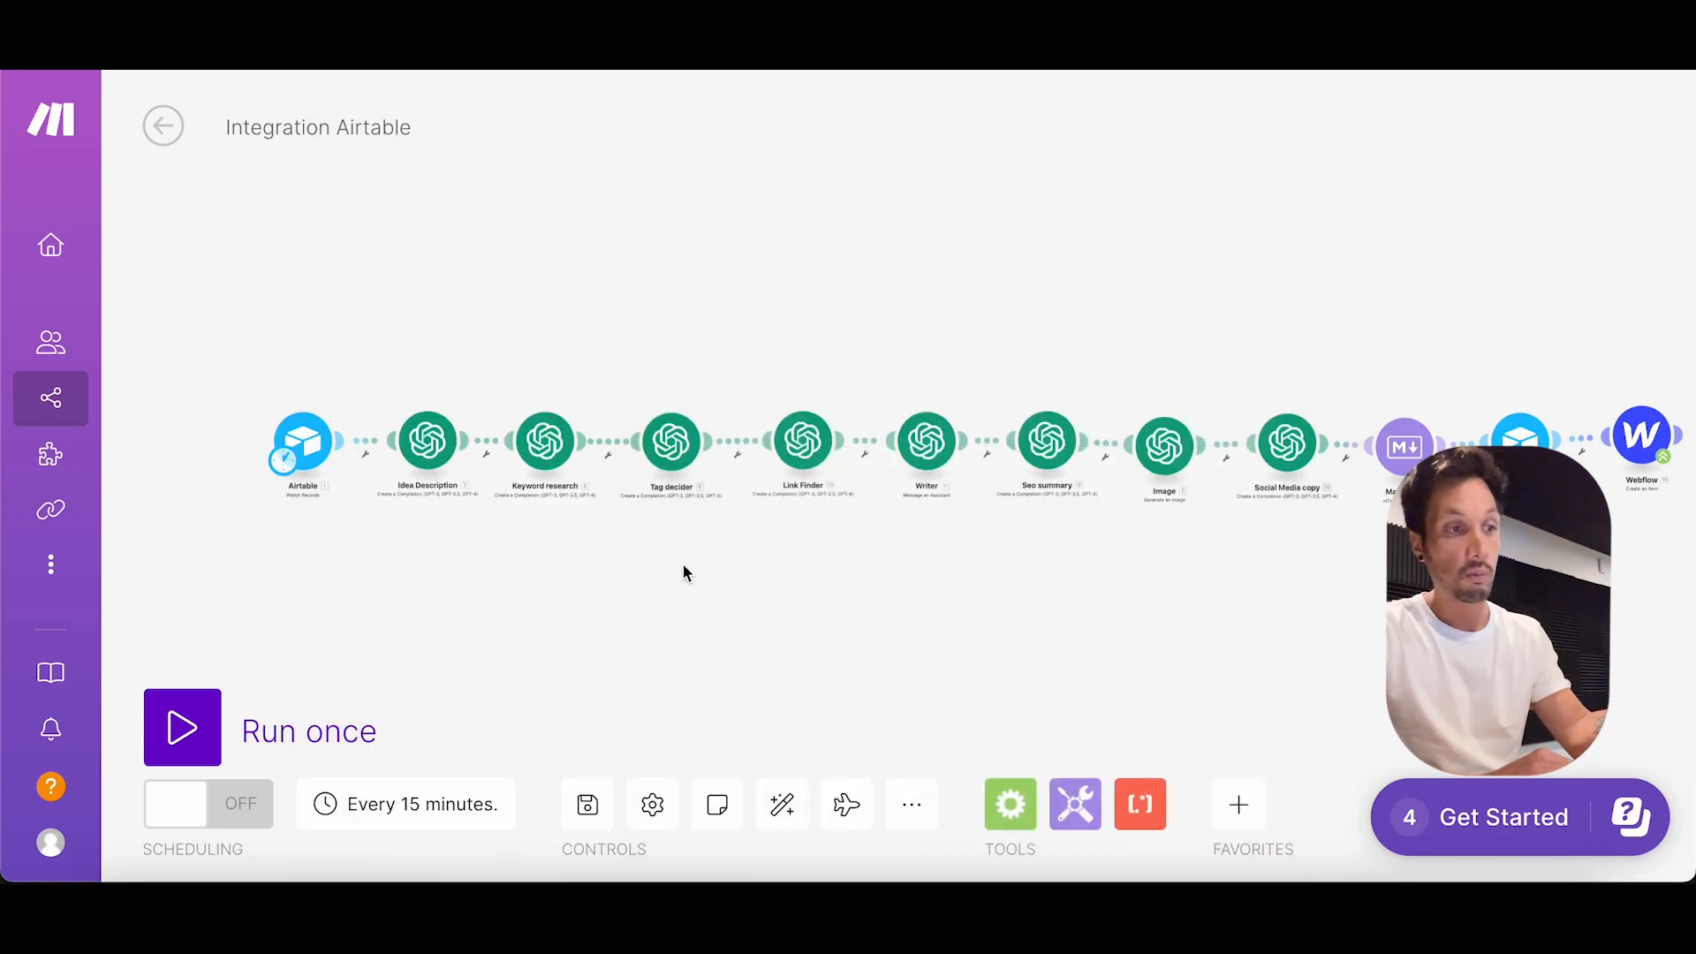
pyautogui.click(802, 438)
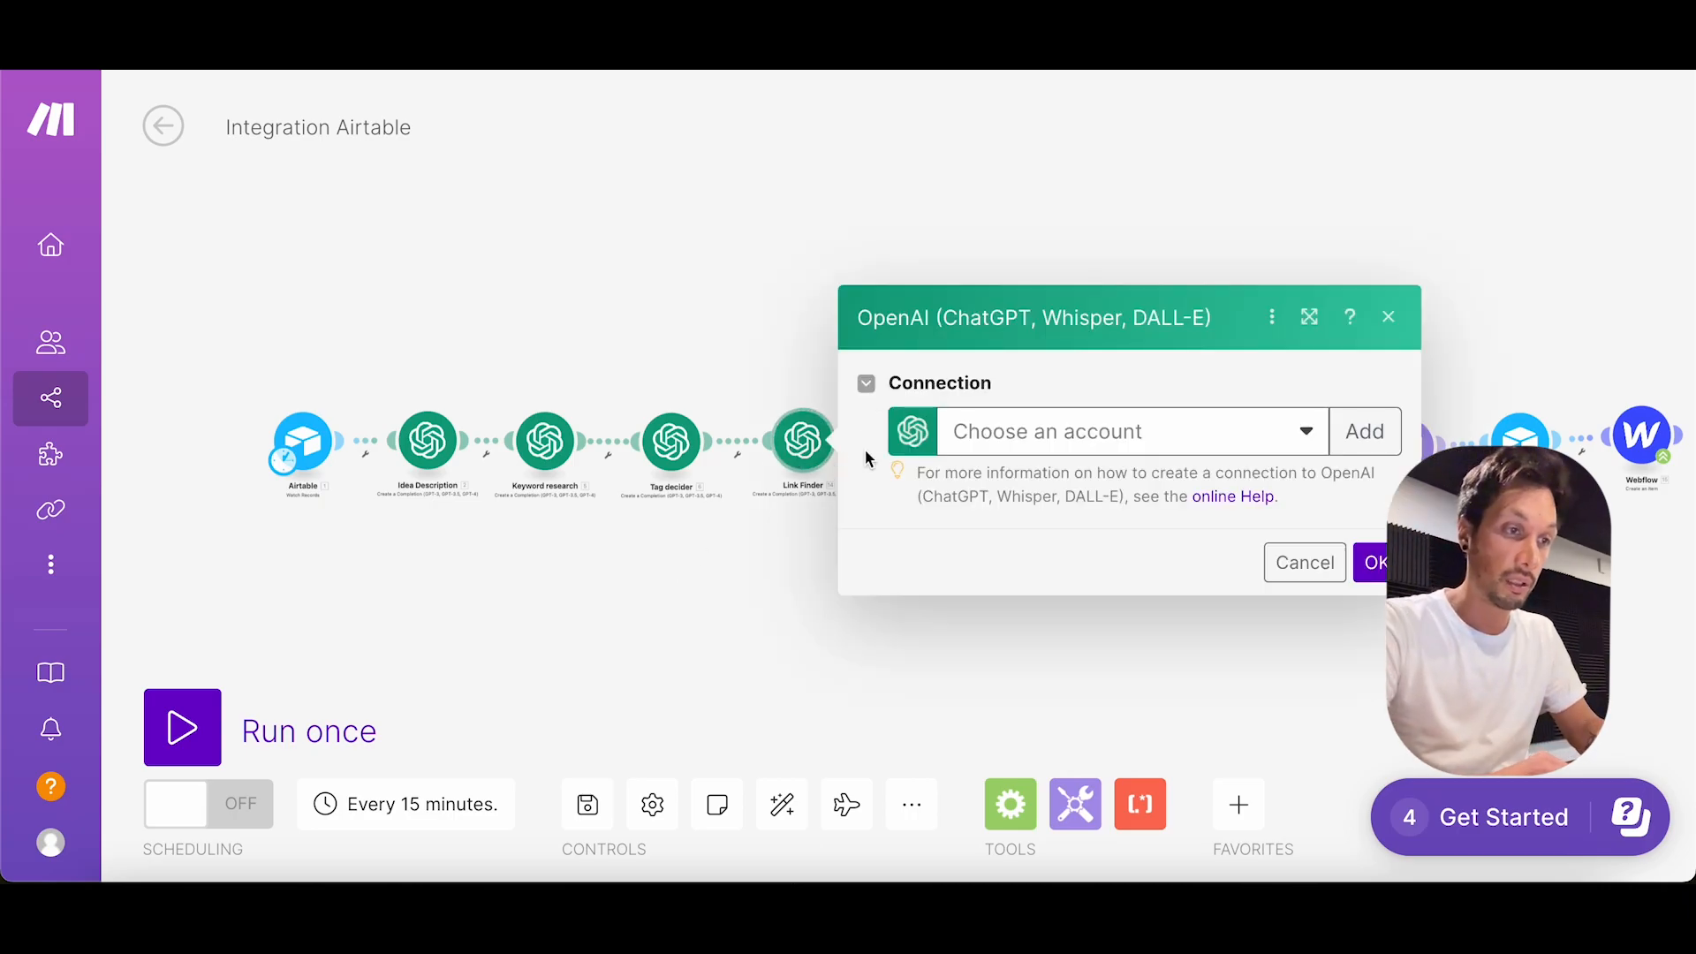
pyautogui.click(1046, 446)
pyautogui.click(1071, 492)
# Step: Review the Link Finder's System message, including its January 2023 date limit for hyperlinks, and save the module
pyautogui.scroll(-4, 1177, 500)
pyautogui.scroll(-1, 1179, 505)
pyautogui.moveTo(971, 408); pyautogui.dragTo(1233, 523)
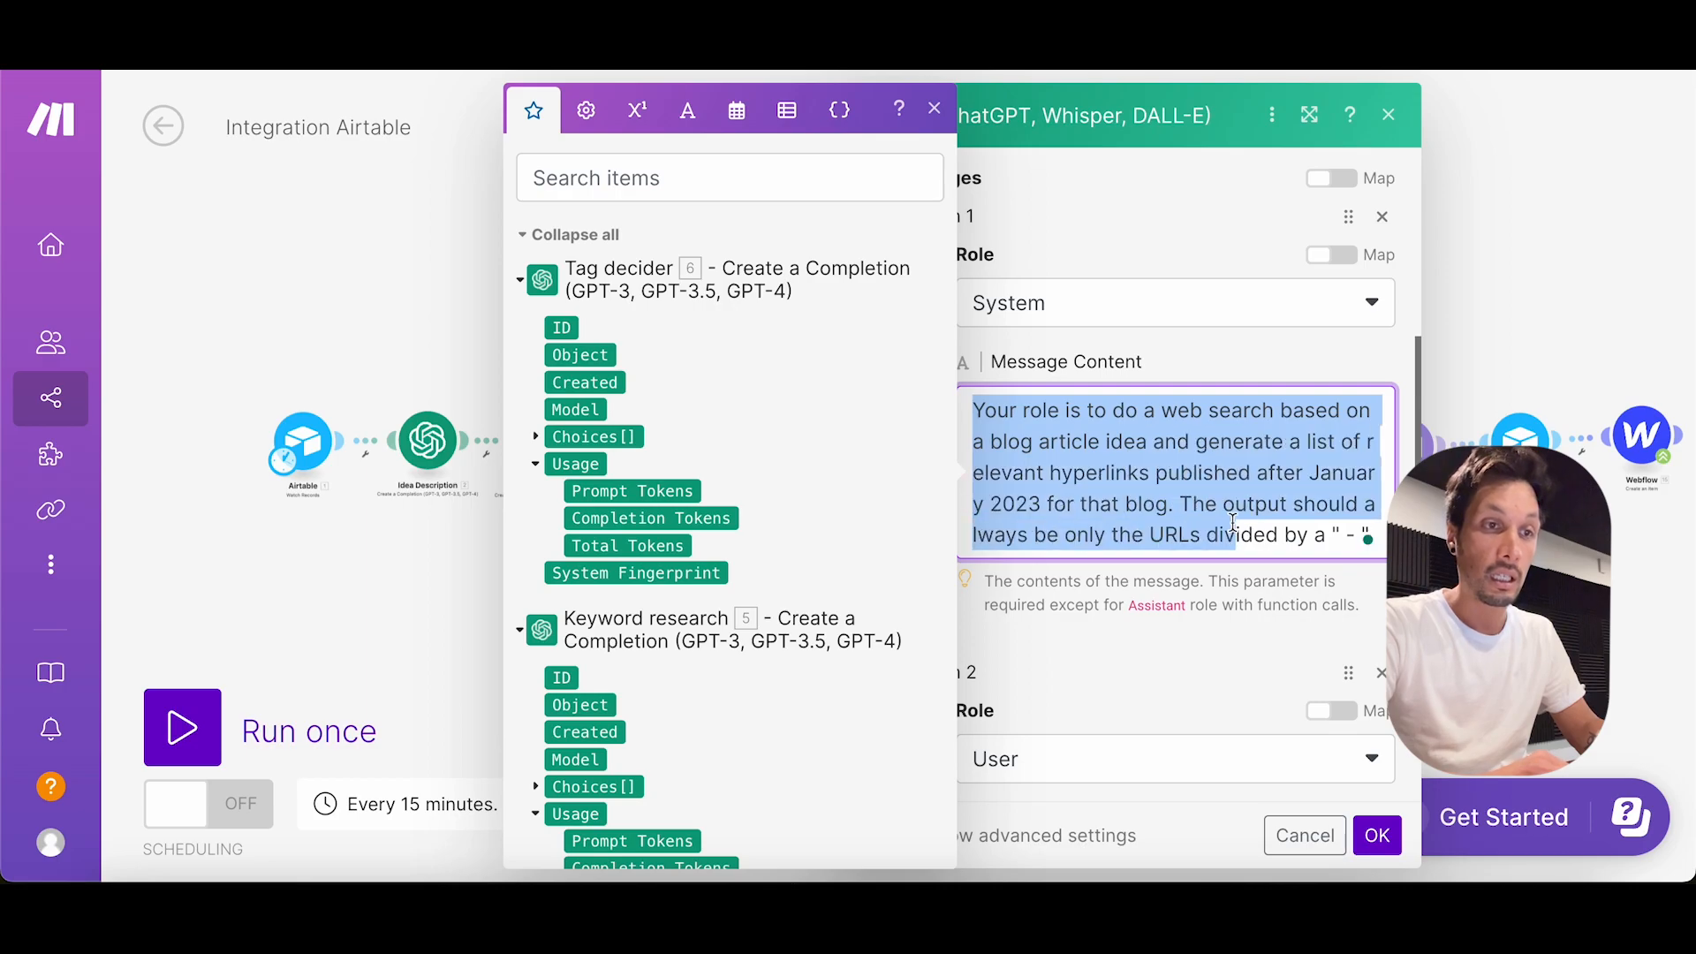
pyautogui.click(1036, 487)
pyautogui.click(991, 505)
pyautogui.moveTo(991, 505); pyautogui.dragTo(1167, 505)
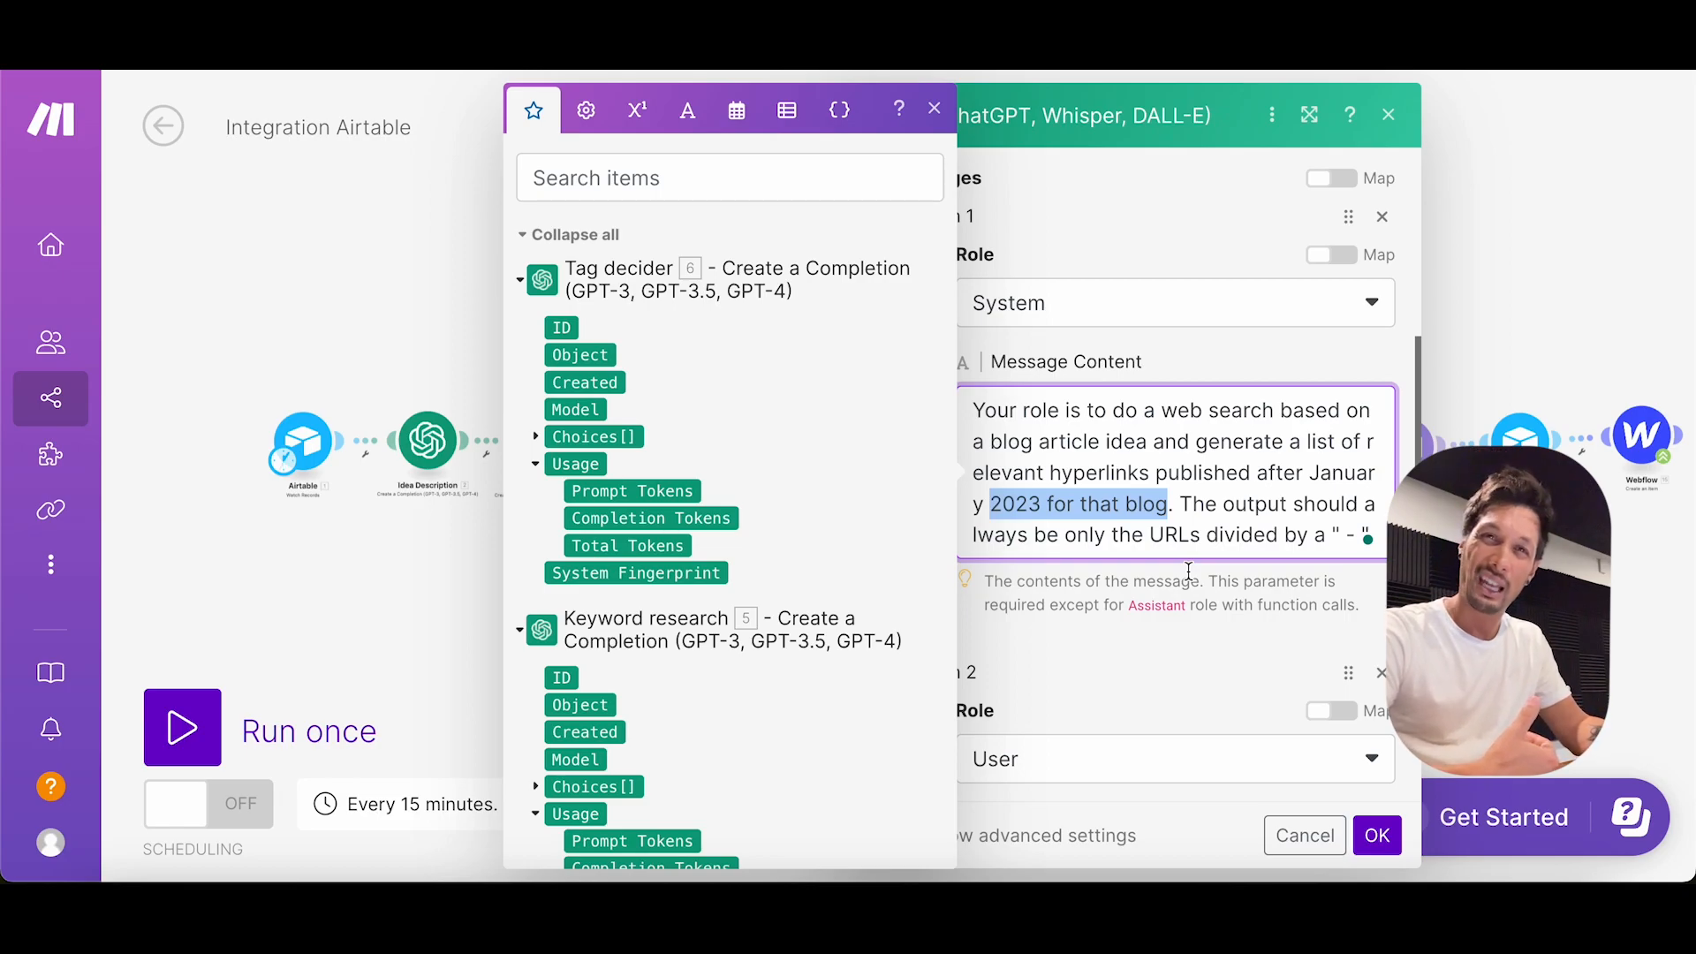
pyautogui.click(1377, 834)
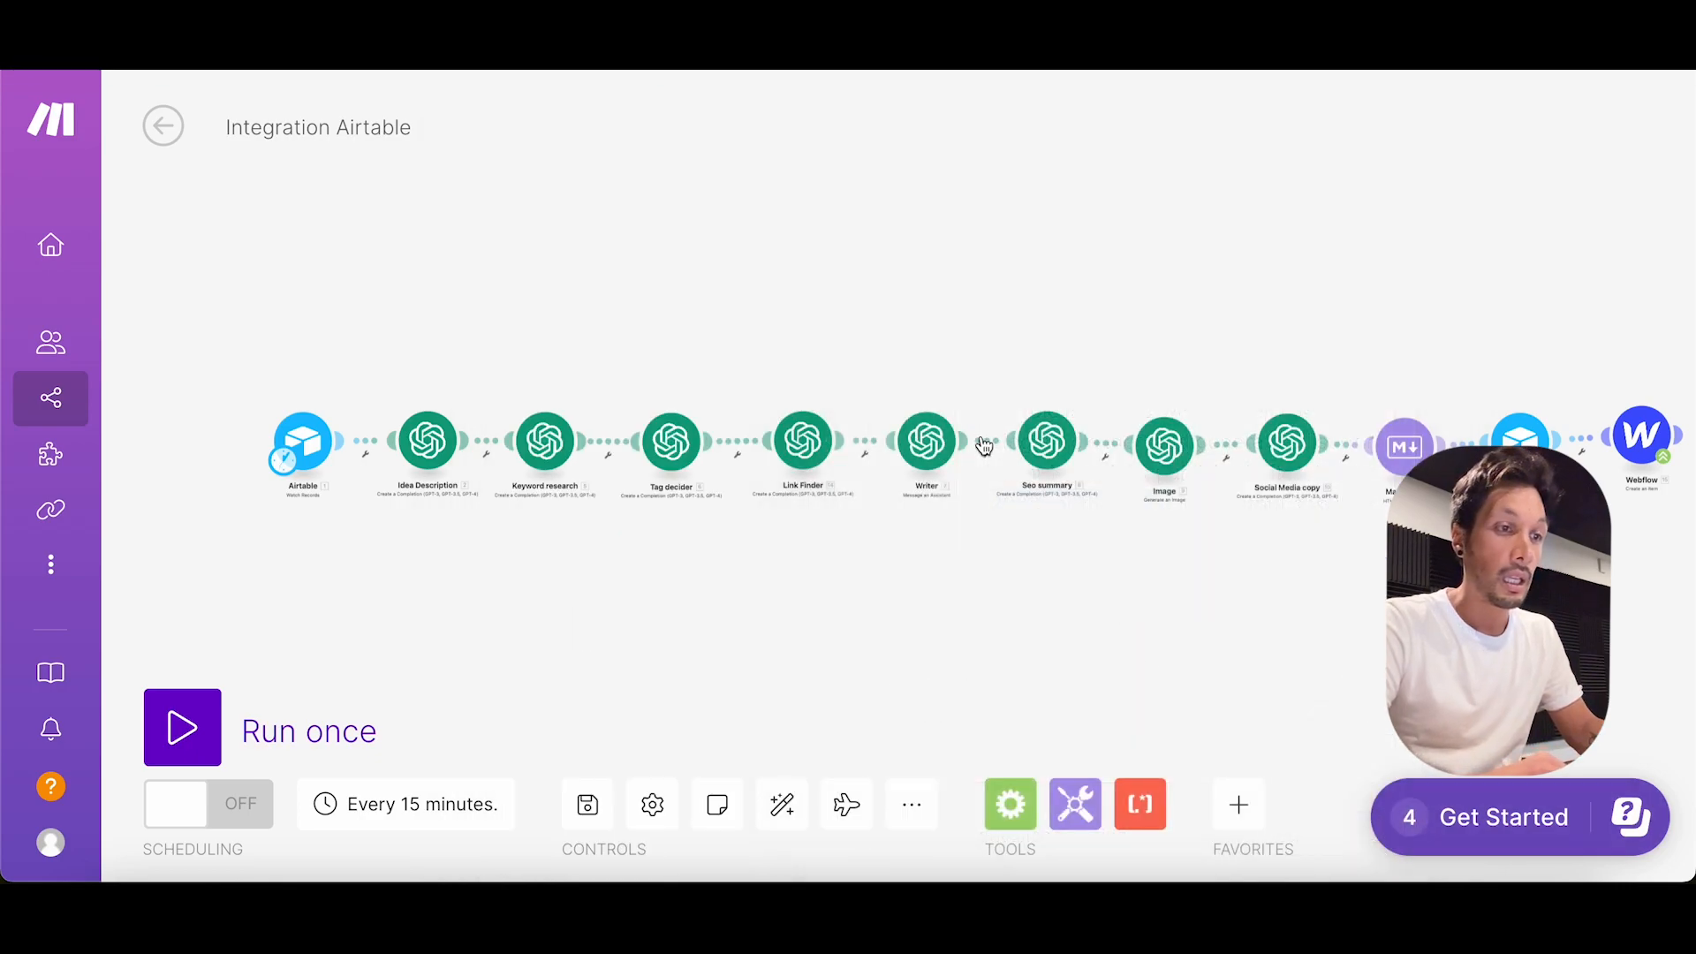
# Step: Assign My OpenAI connection to the Writer module, review its article prompt and Assistant setting, and save the module
pyautogui.click(949, 441)
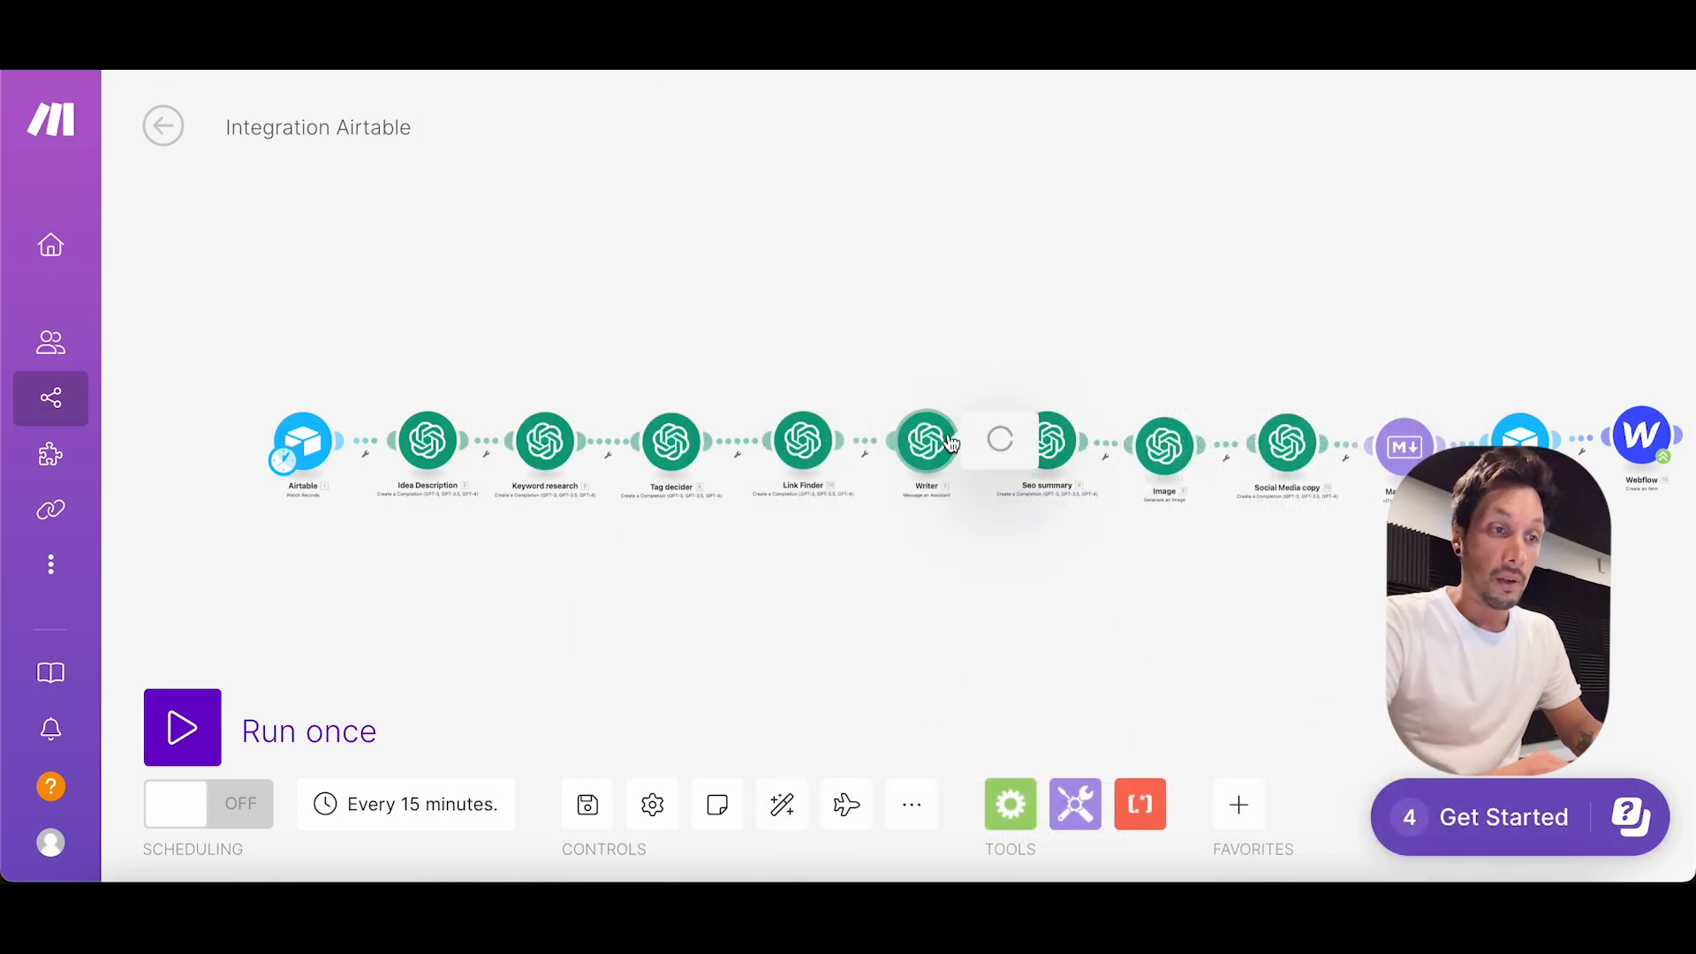
pyautogui.click(1188, 435)
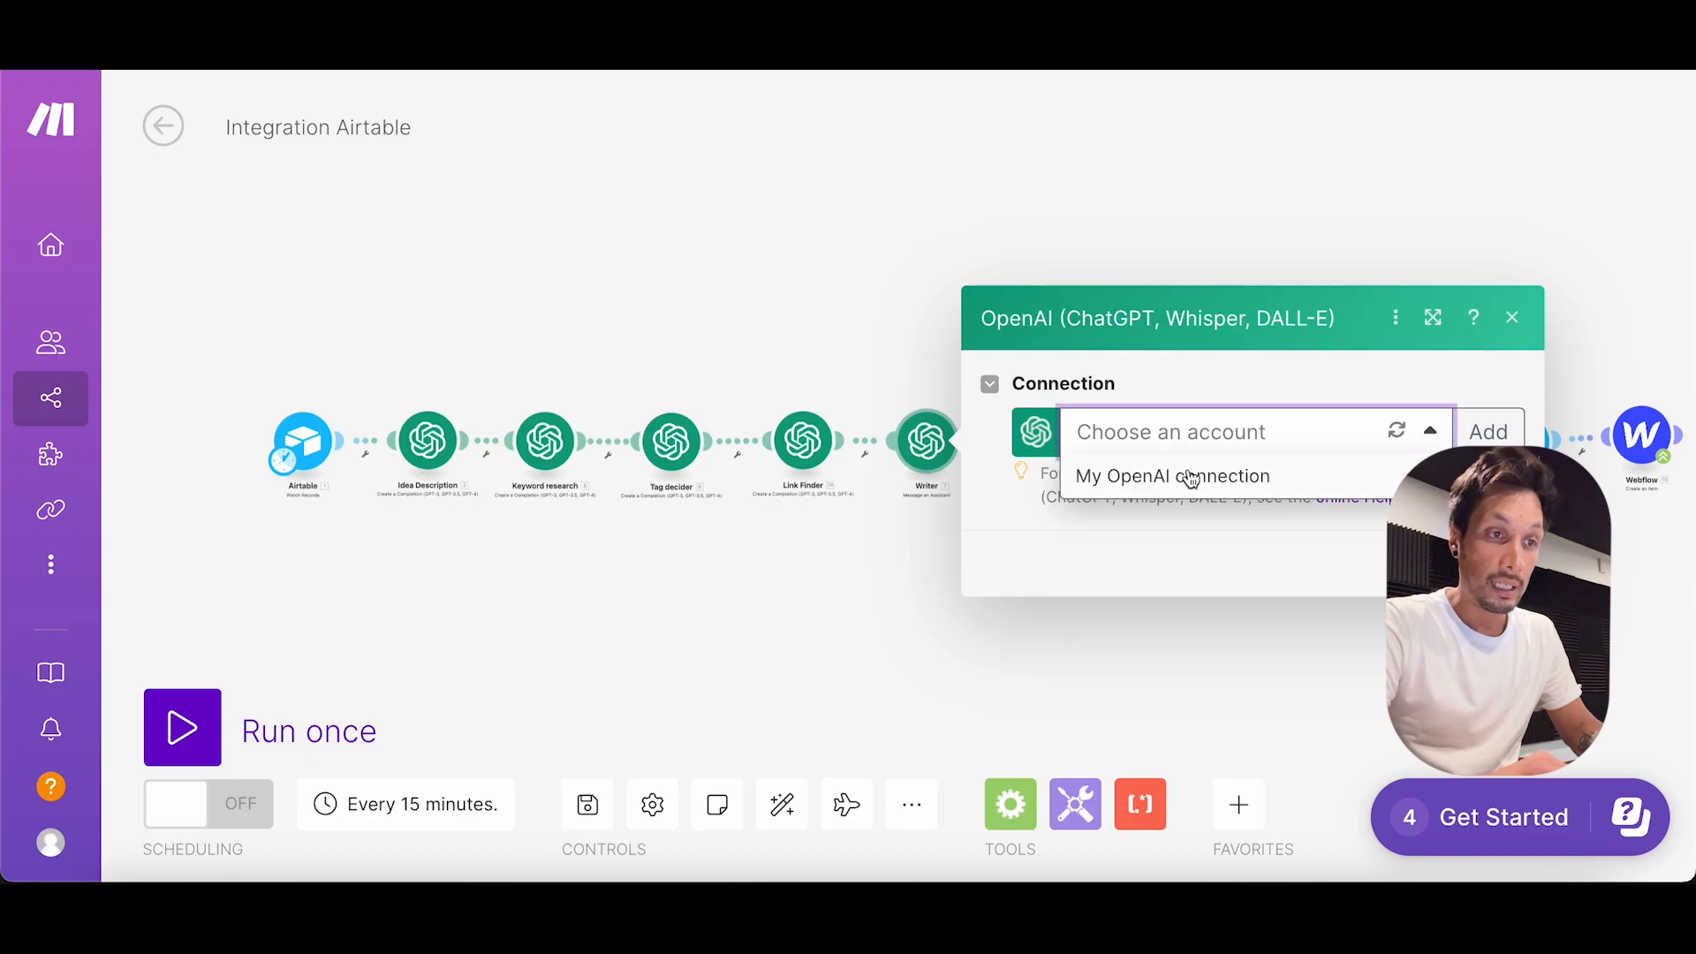
pyautogui.click(1188, 475)
pyautogui.scroll(-1, 1381, 539)
pyautogui.scroll(1, 1380, 540)
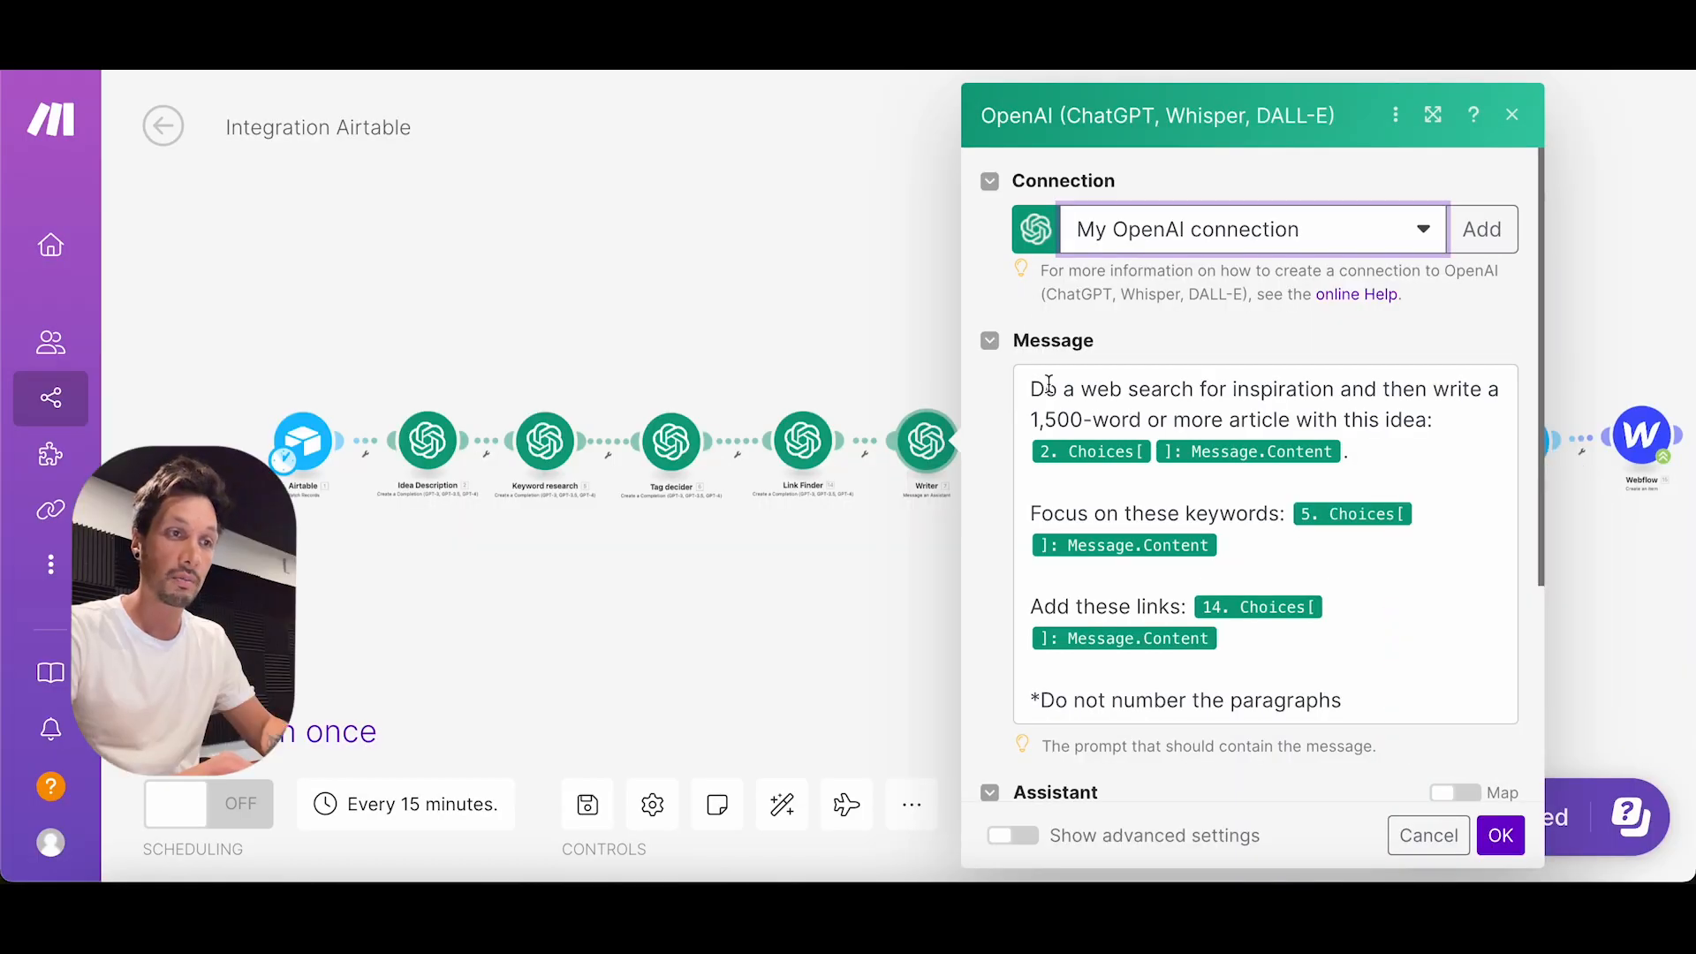
pyautogui.moveTo(1032, 388); pyautogui.dragTo(1336, 655)
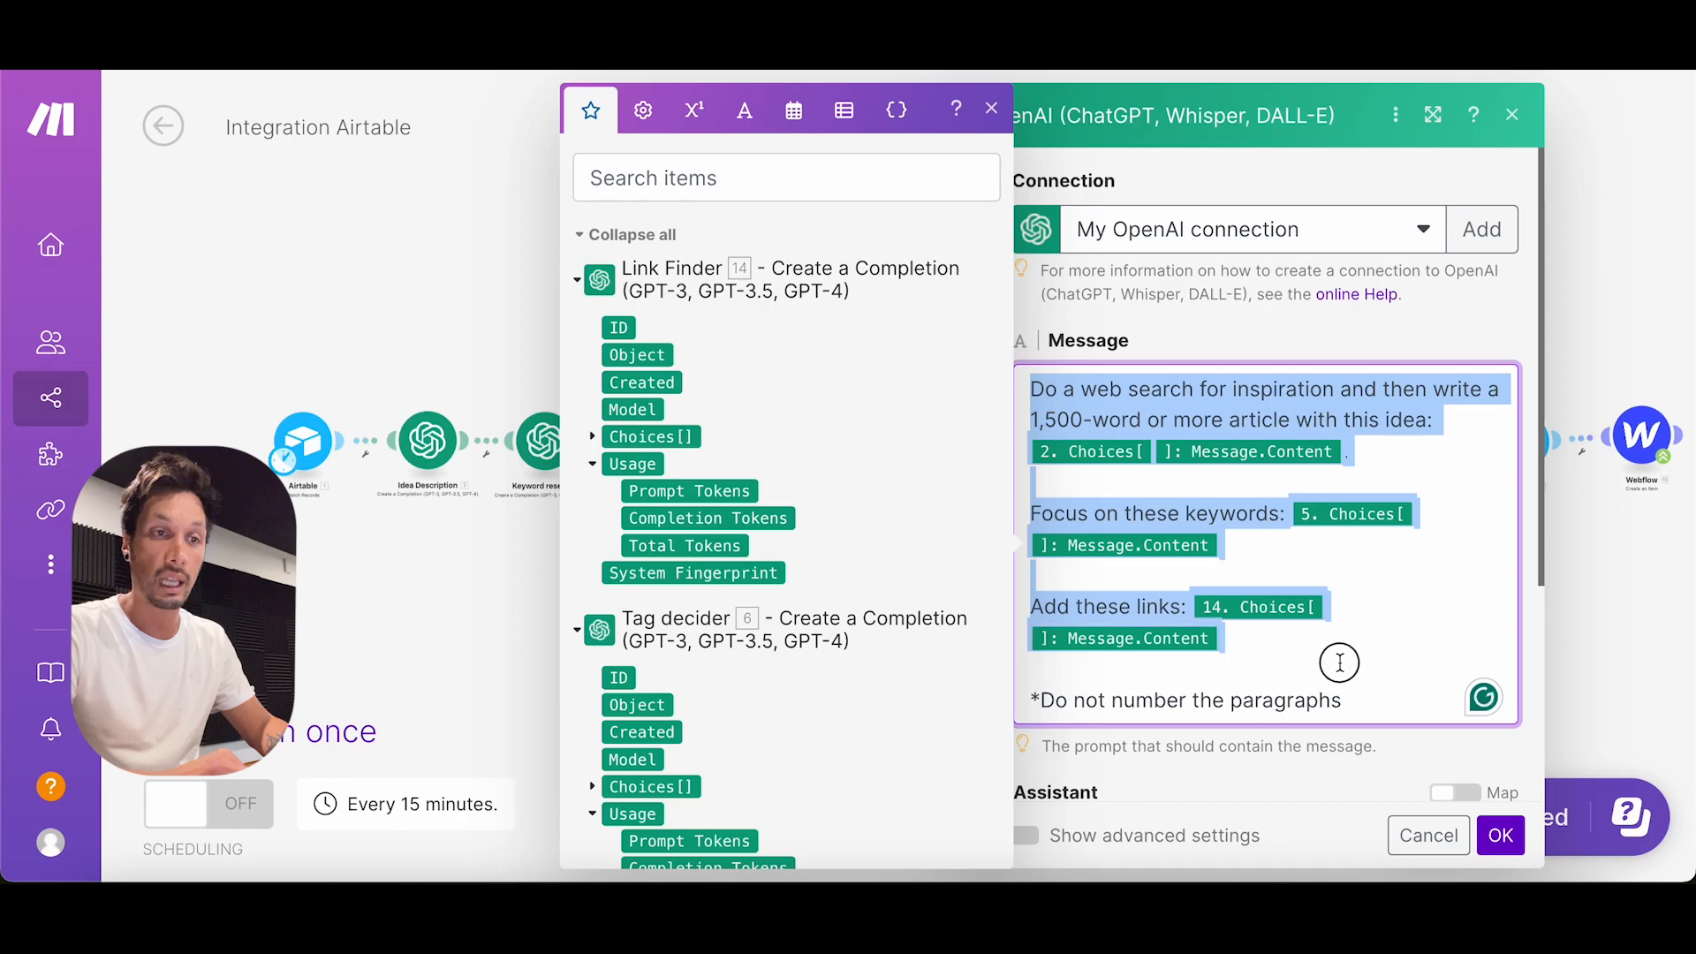
pyautogui.click(1313, 321)
pyautogui.scroll(-1, 1312, 321)
pyautogui.scroll(-3, 1312, 322)
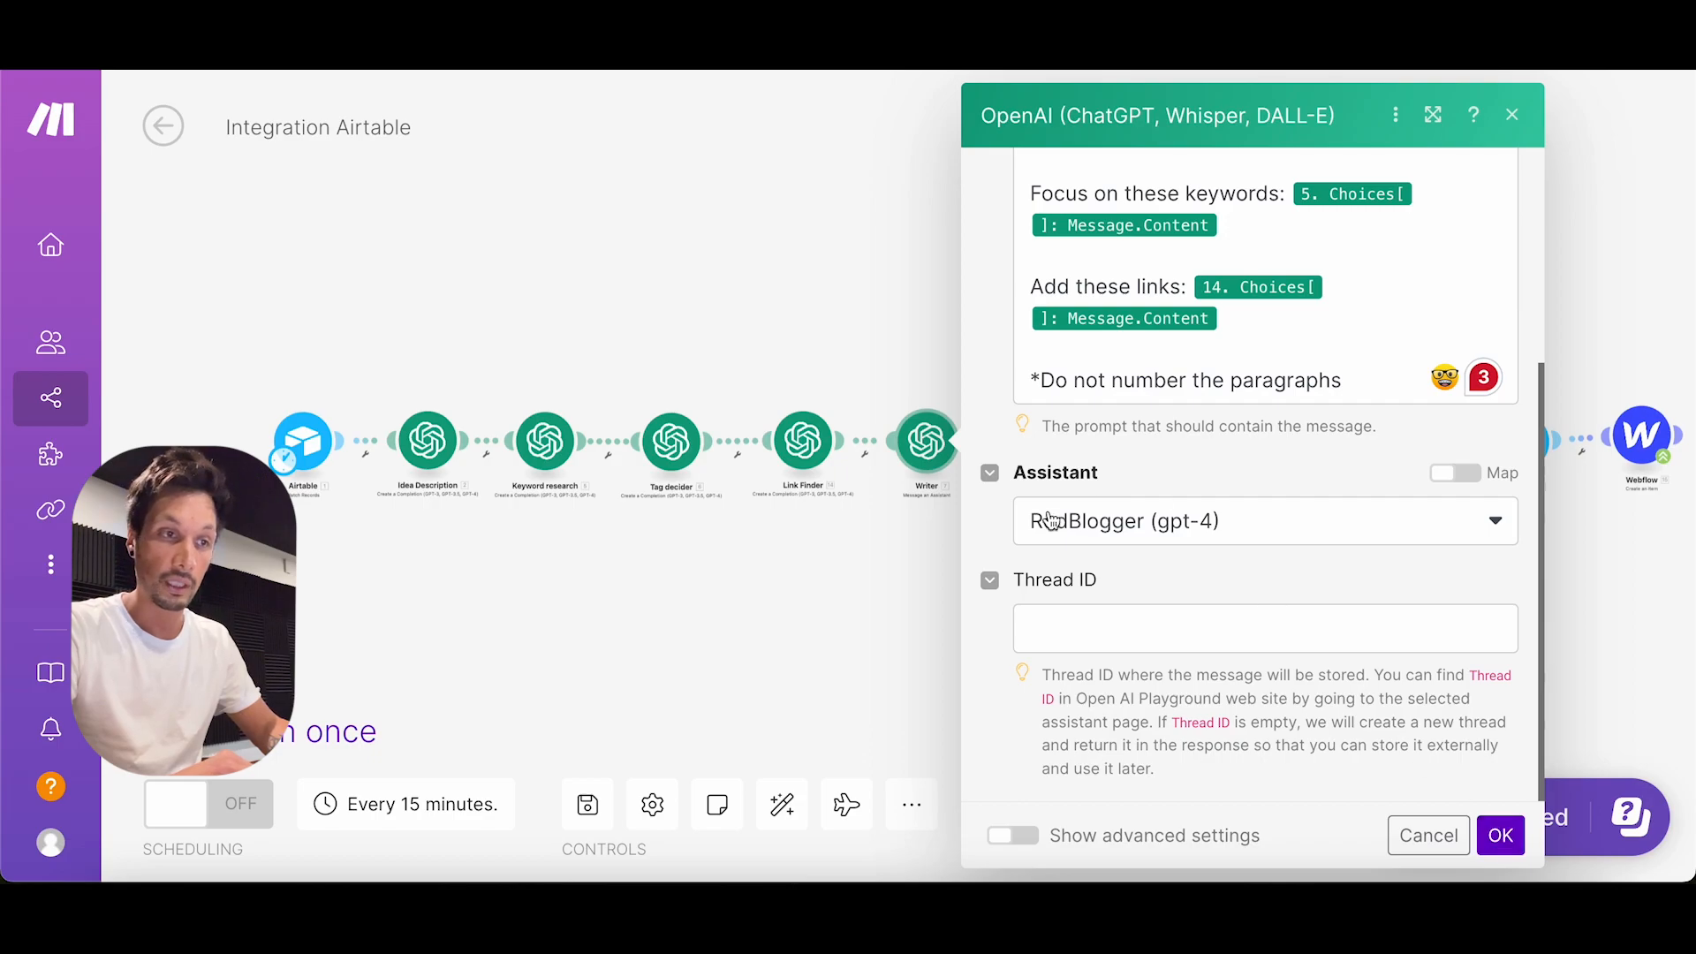
pyautogui.click(1500, 834)
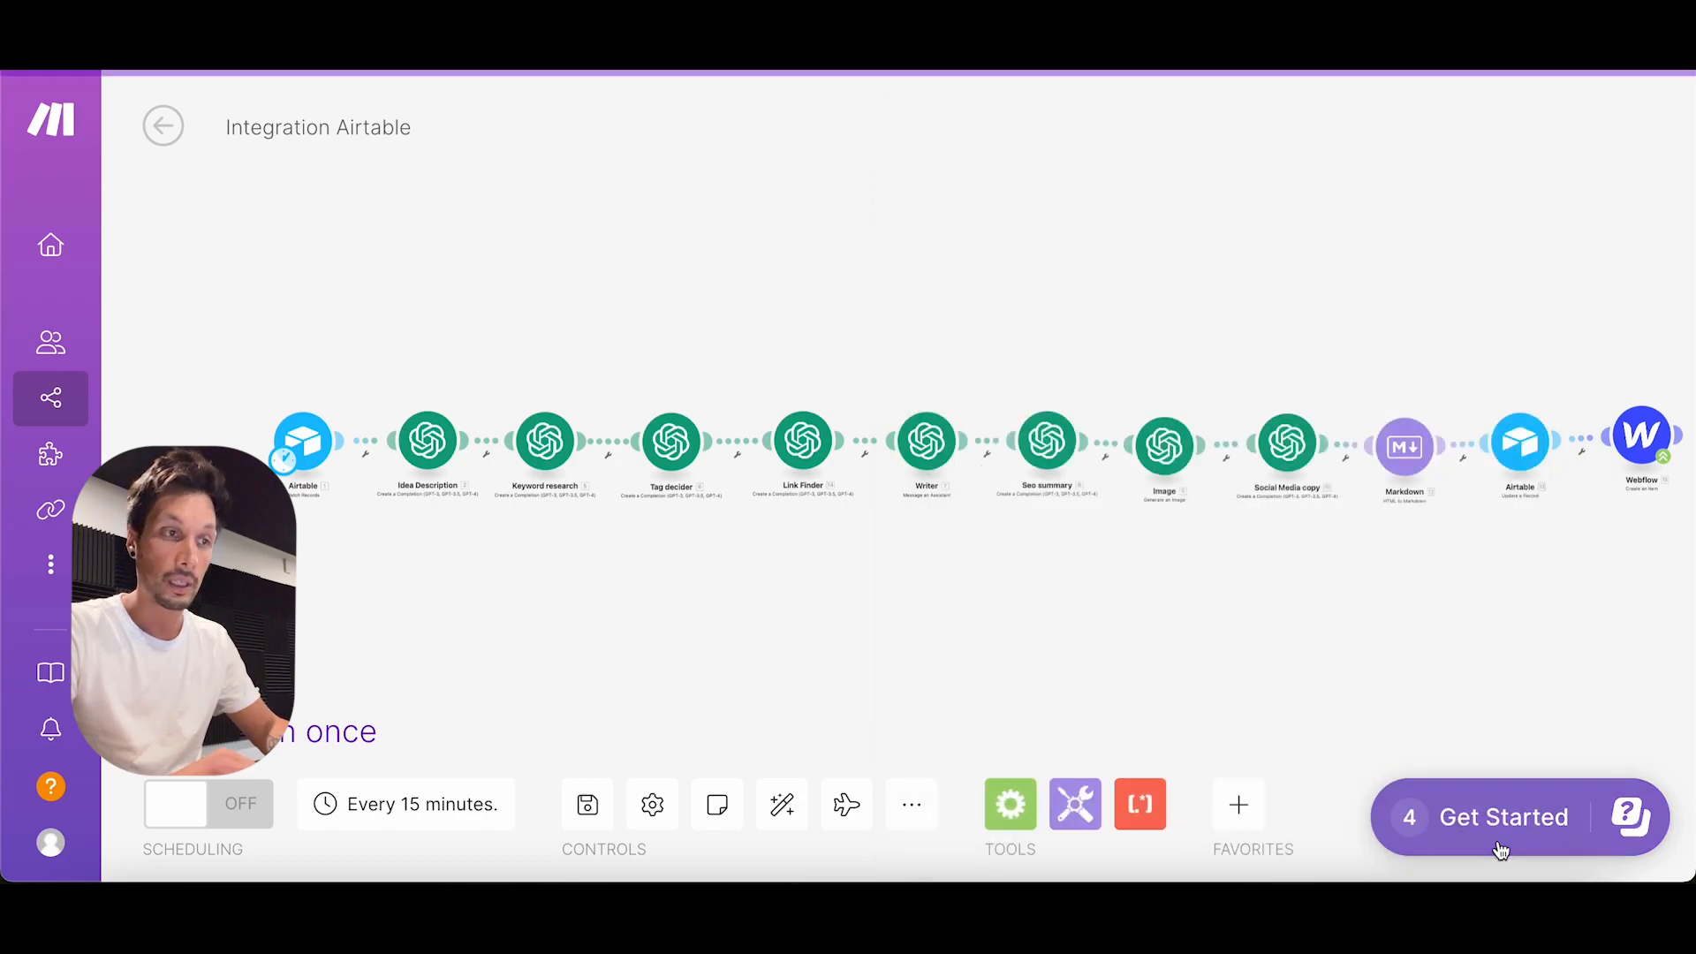
# Step: Assign My OpenAI connection to the Seo summary module, review its SEO description prompt, and save the module
pyautogui.click(1038, 439)
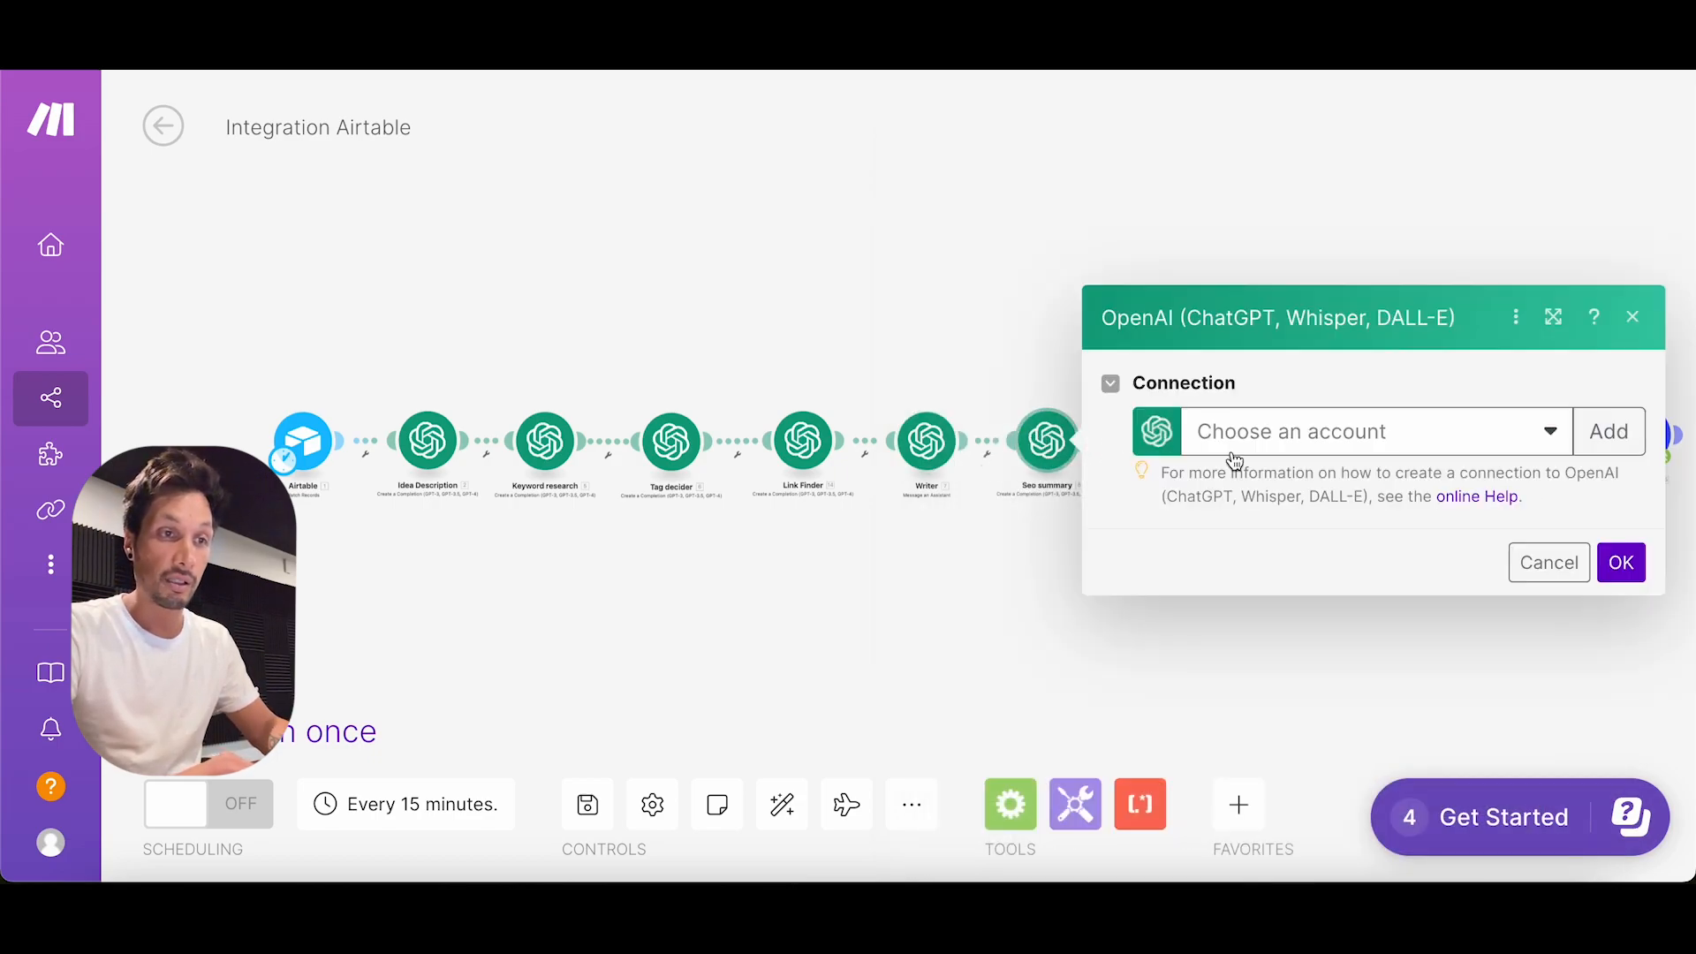
pyautogui.click(1370, 430)
pyautogui.click(1327, 477)
pyautogui.scroll(-5, 1344, 463)
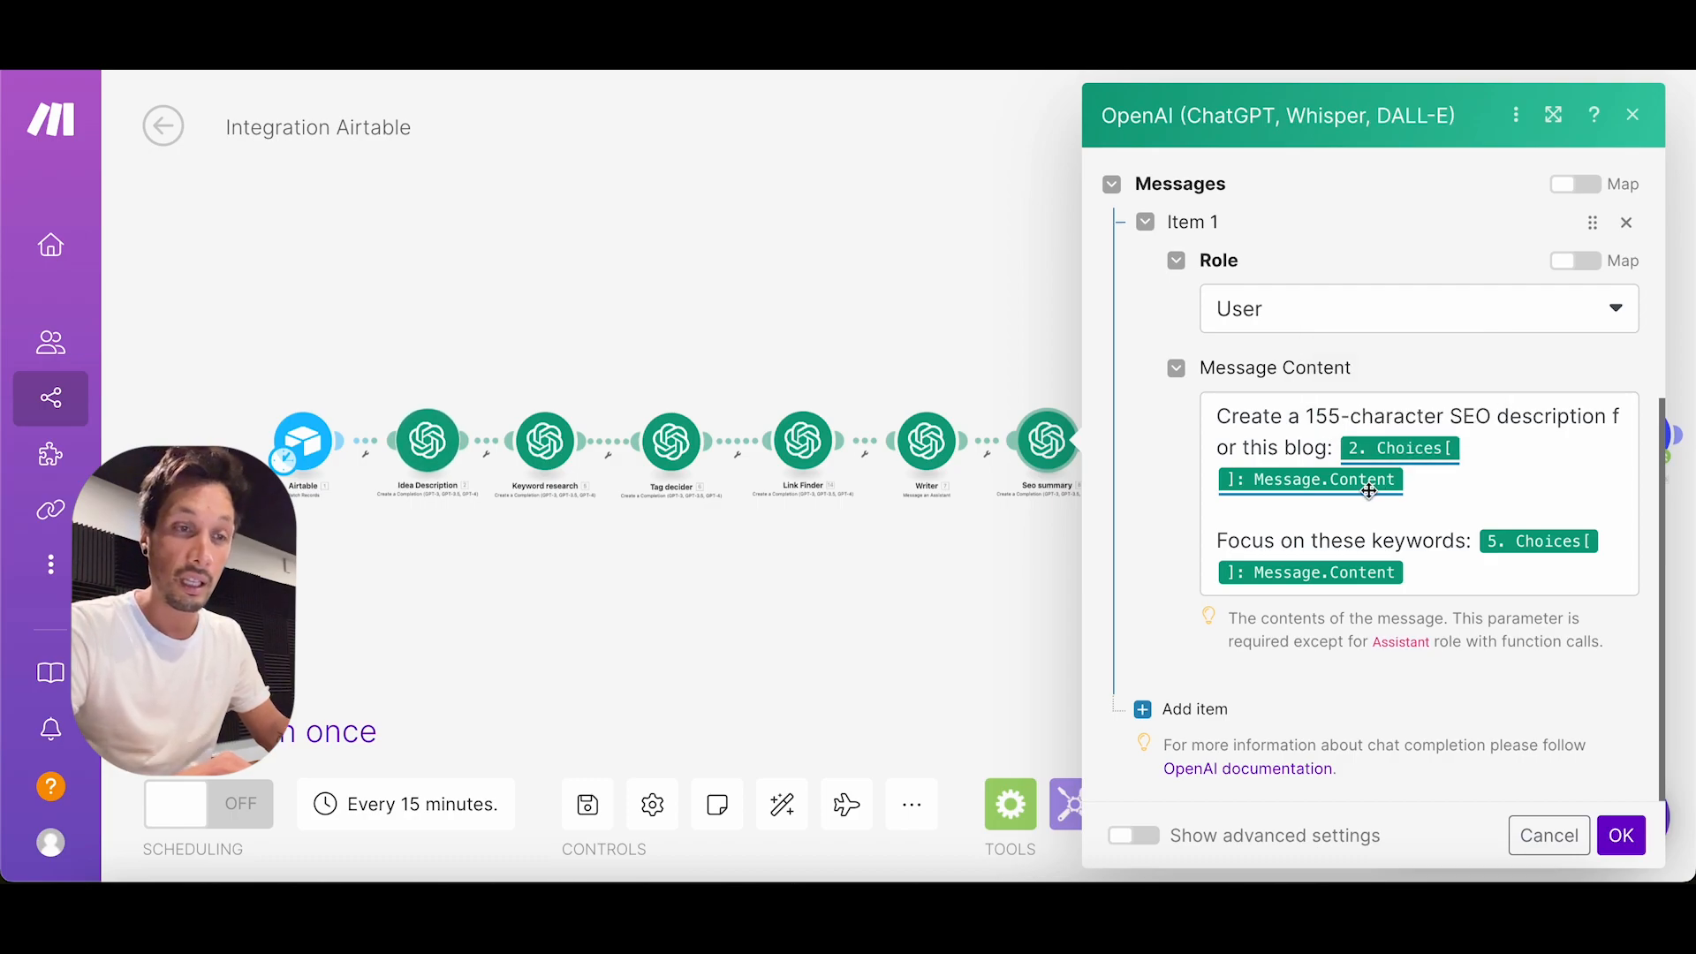
pyautogui.click(1621, 835)
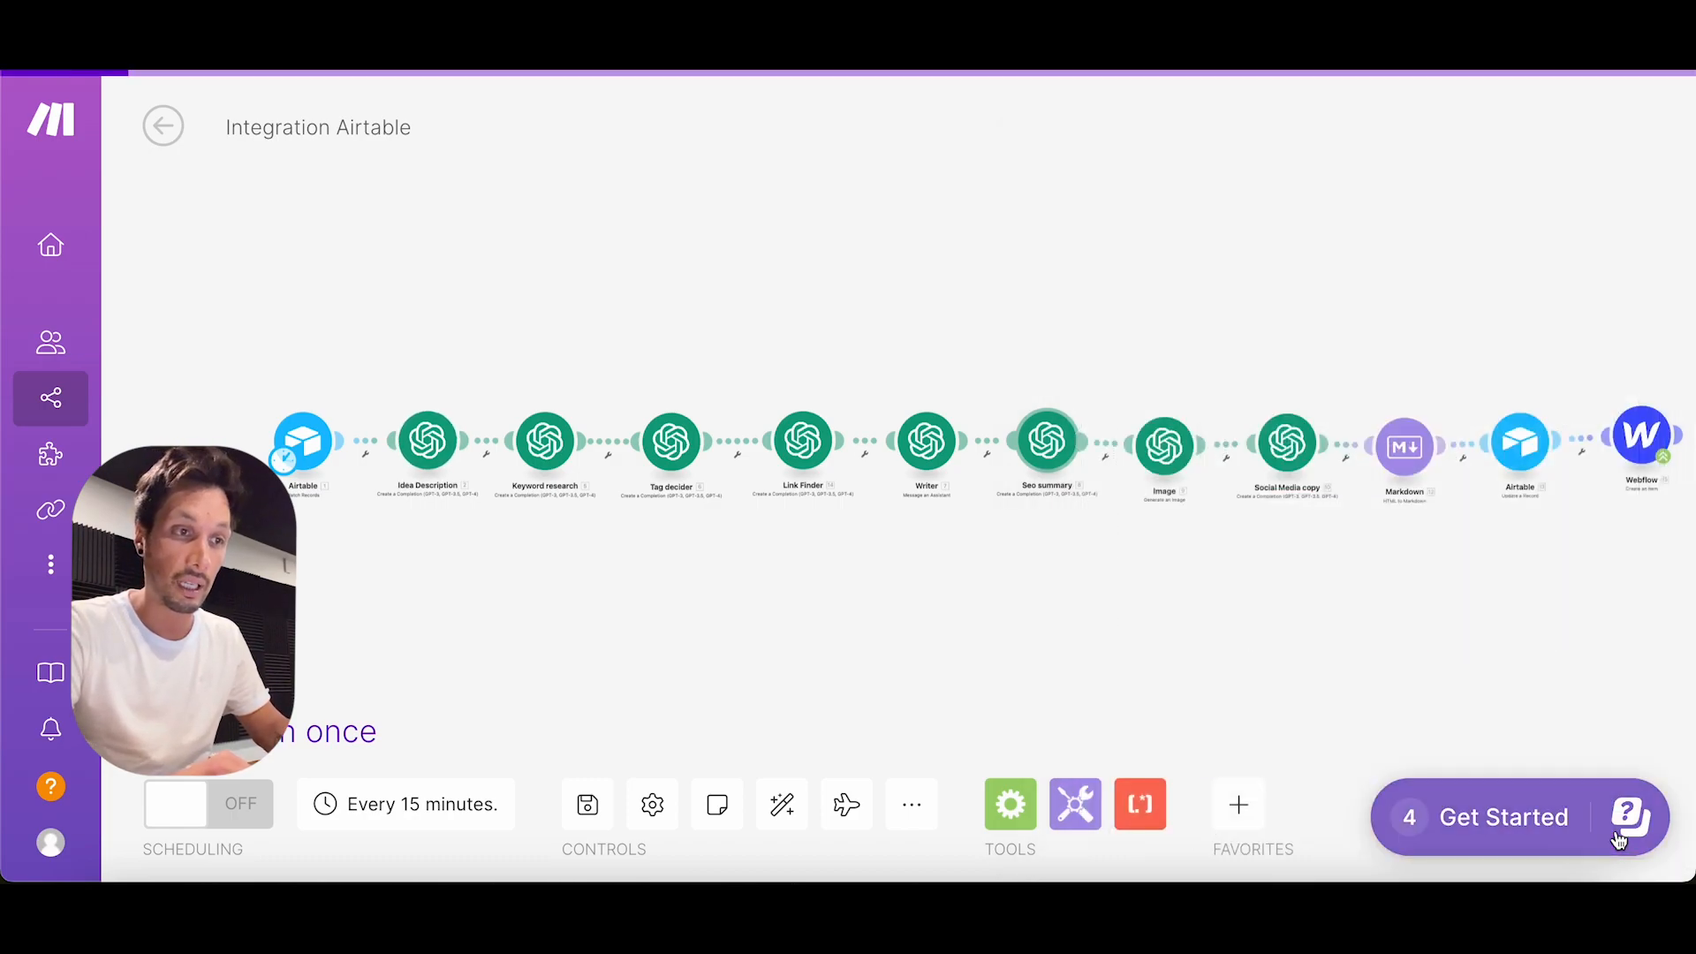
# Step: Assign My OpenAI connection to the Image module, review its hyper-realistic image prompt, and save the module
pyautogui.click(1166, 443)
pyautogui.click(1331, 436)
pyautogui.click(1320, 477)
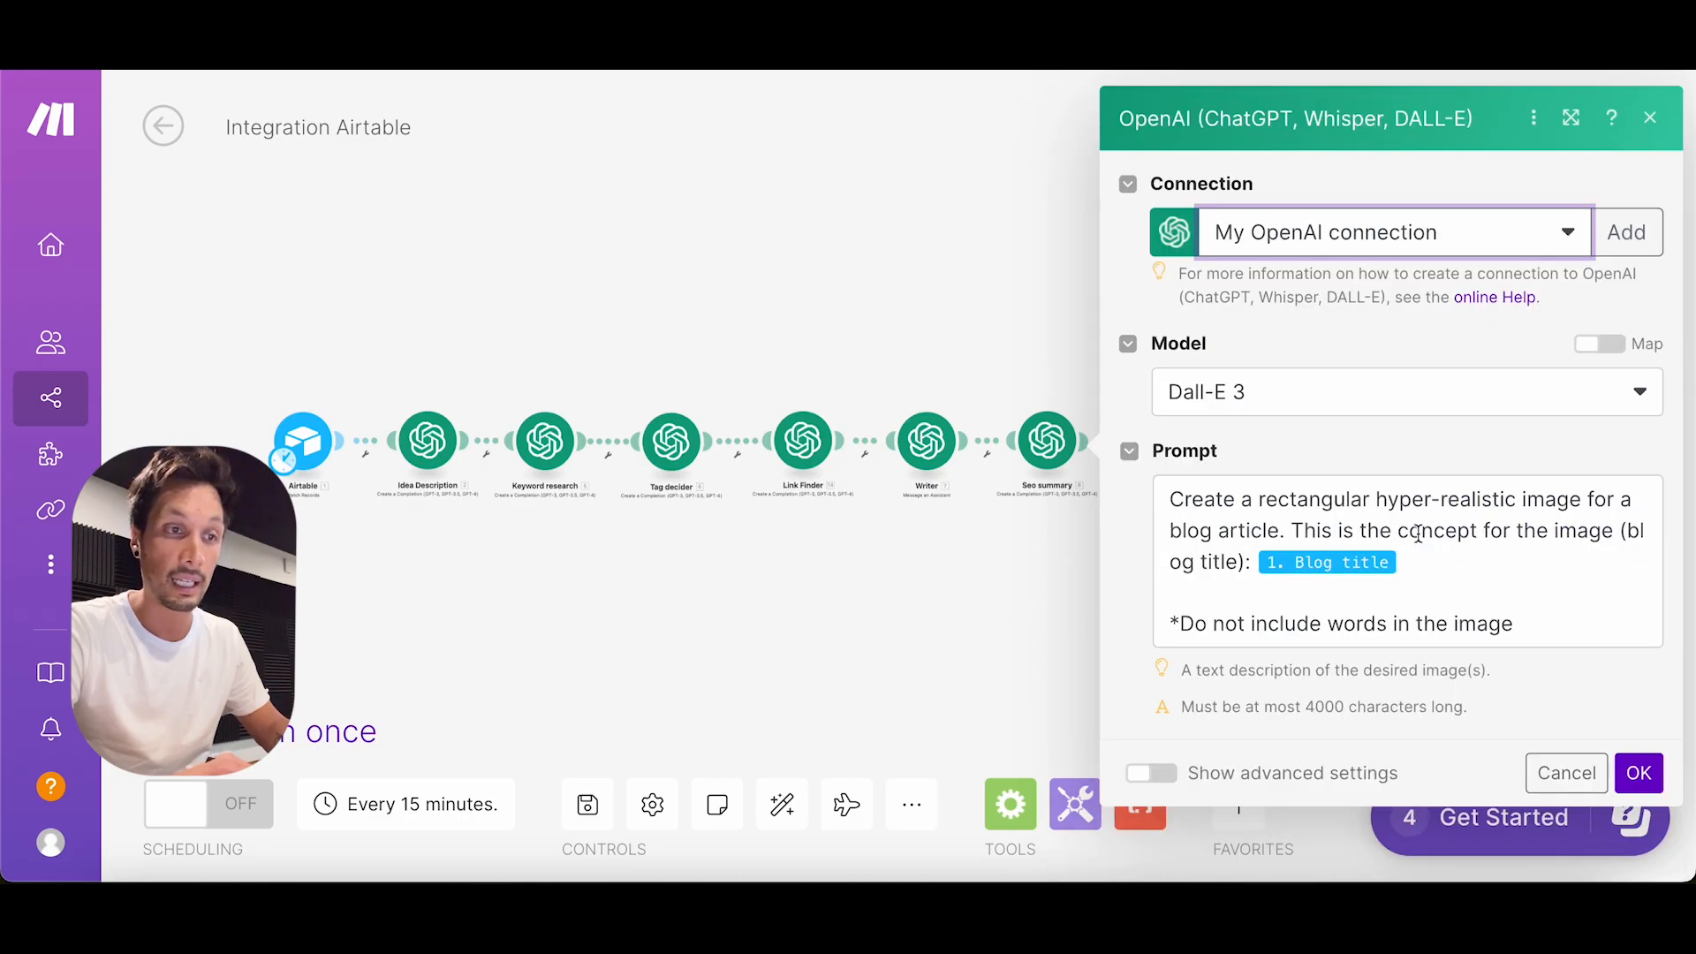
pyautogui.moveTo(1171, 497); pyautogui.dragTo(1237, 564)
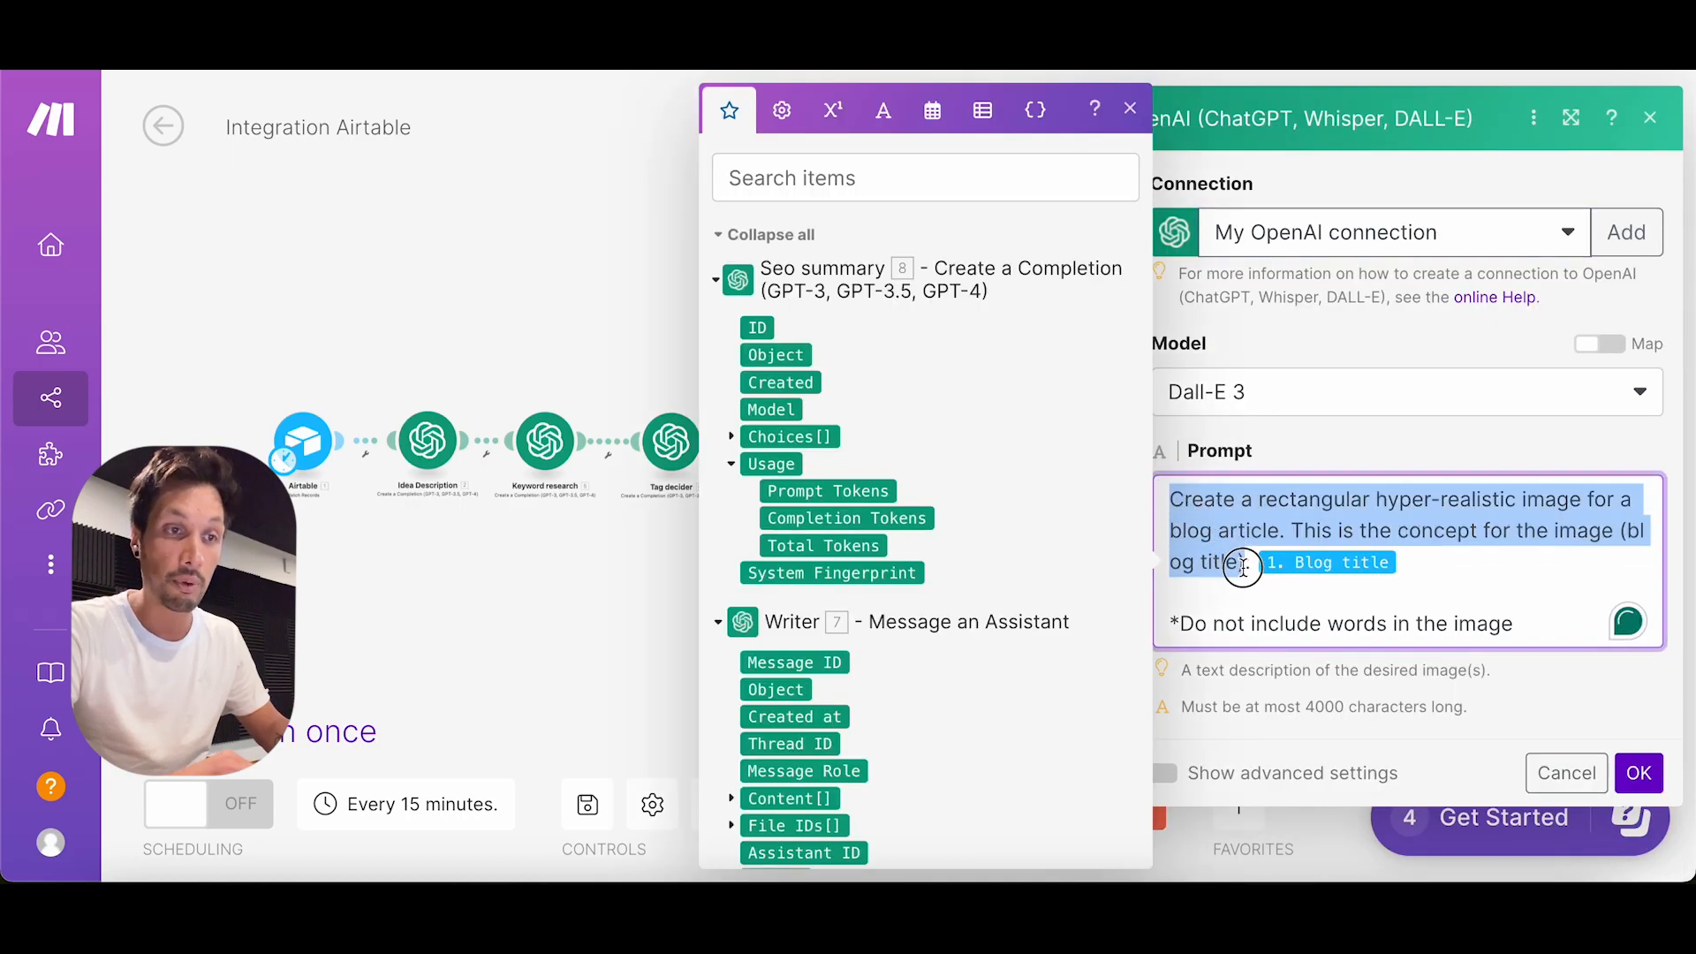
pyautogui.click(1409, 522)
pyautogui.moveTo(1376, 499); pyautogui.dragTo(1578, 507)
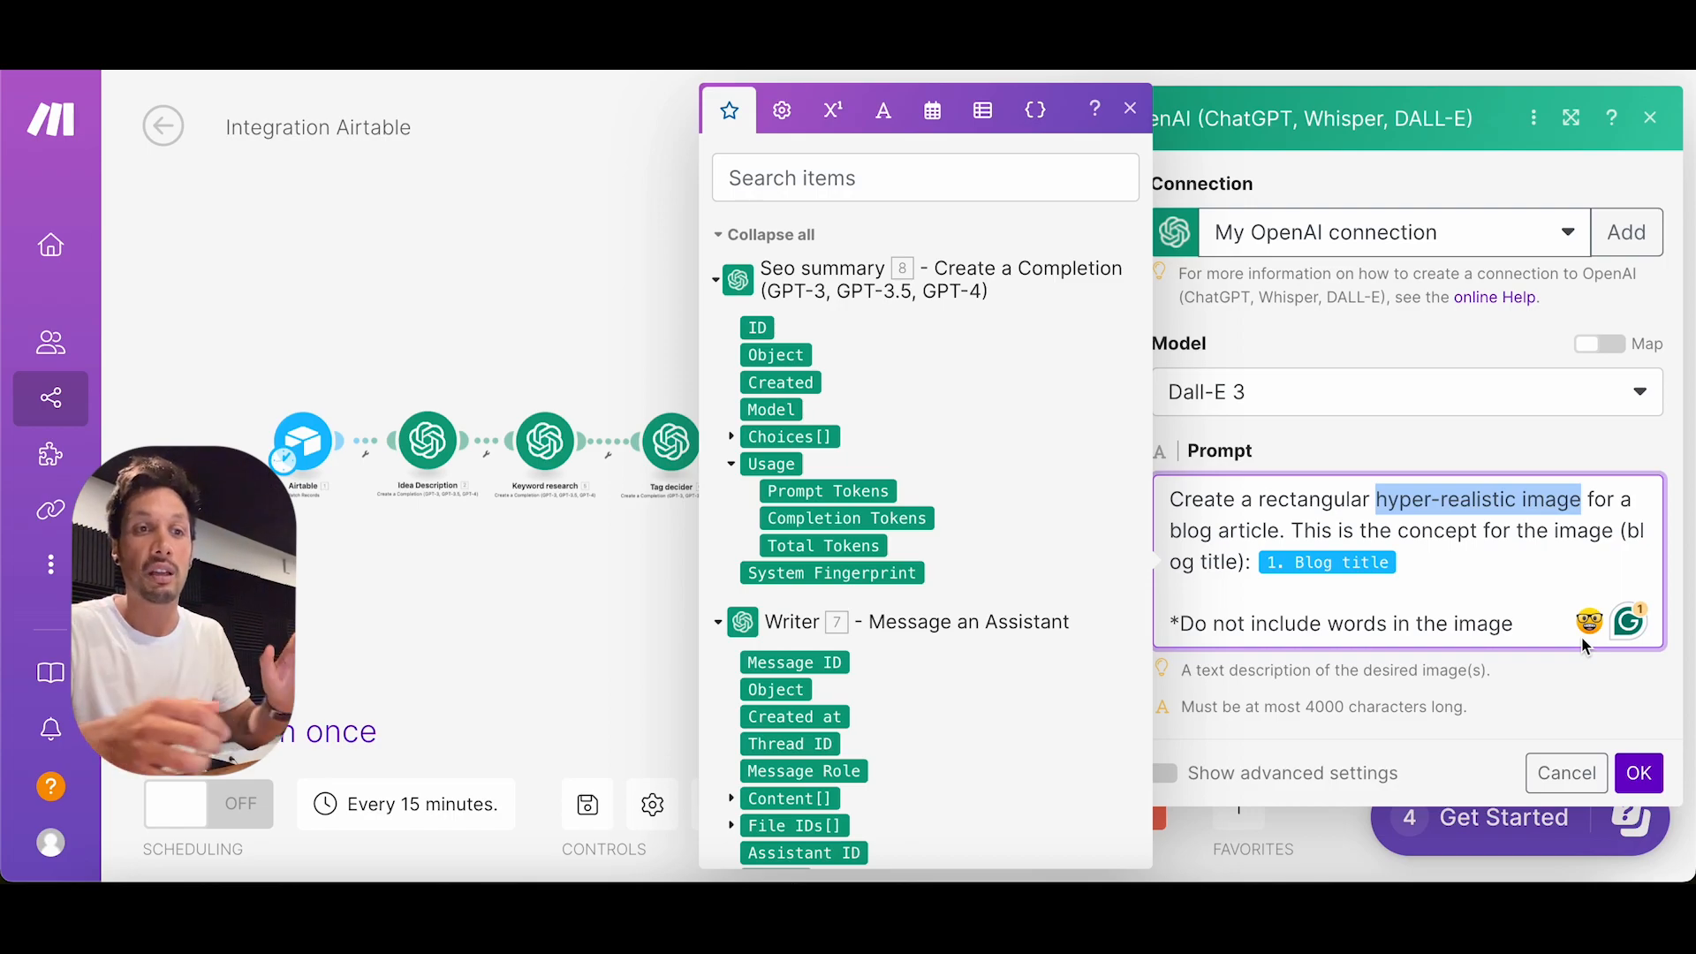
pyautogui.click(1638, 773)
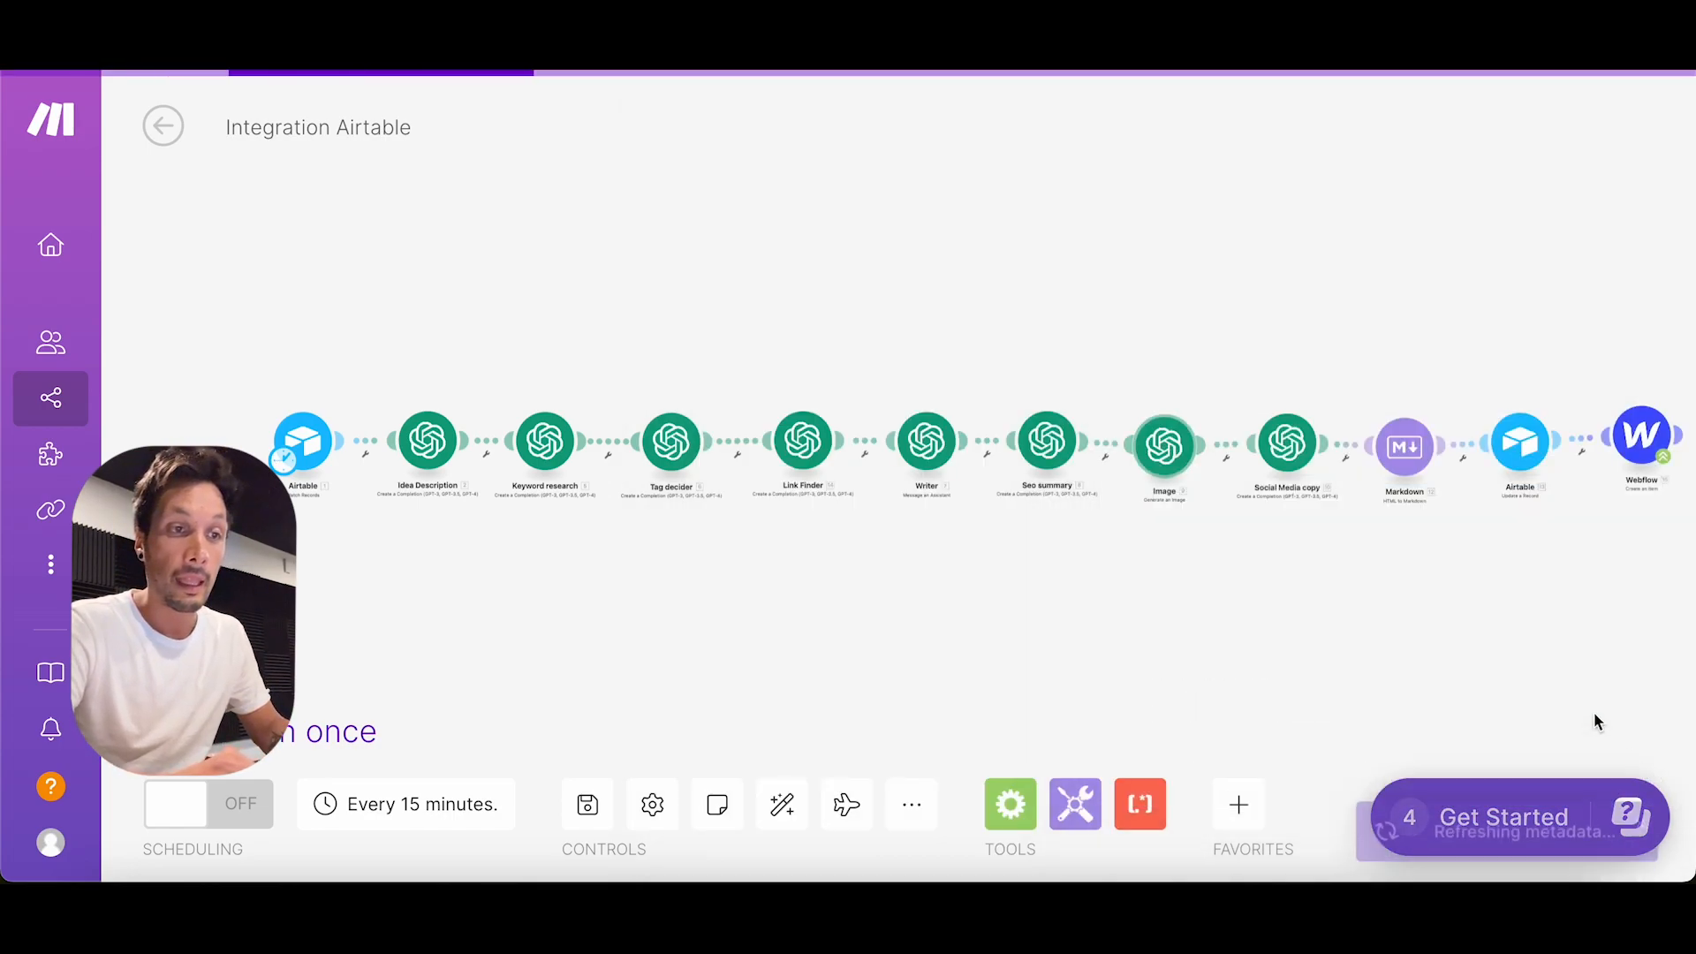
# Step: Assign My OpenAI connection to the Social Media copy module, review its promotional text prompt, and save the module
pyautogui.click(1305, 446)
pyautogui.click(1086, 440)
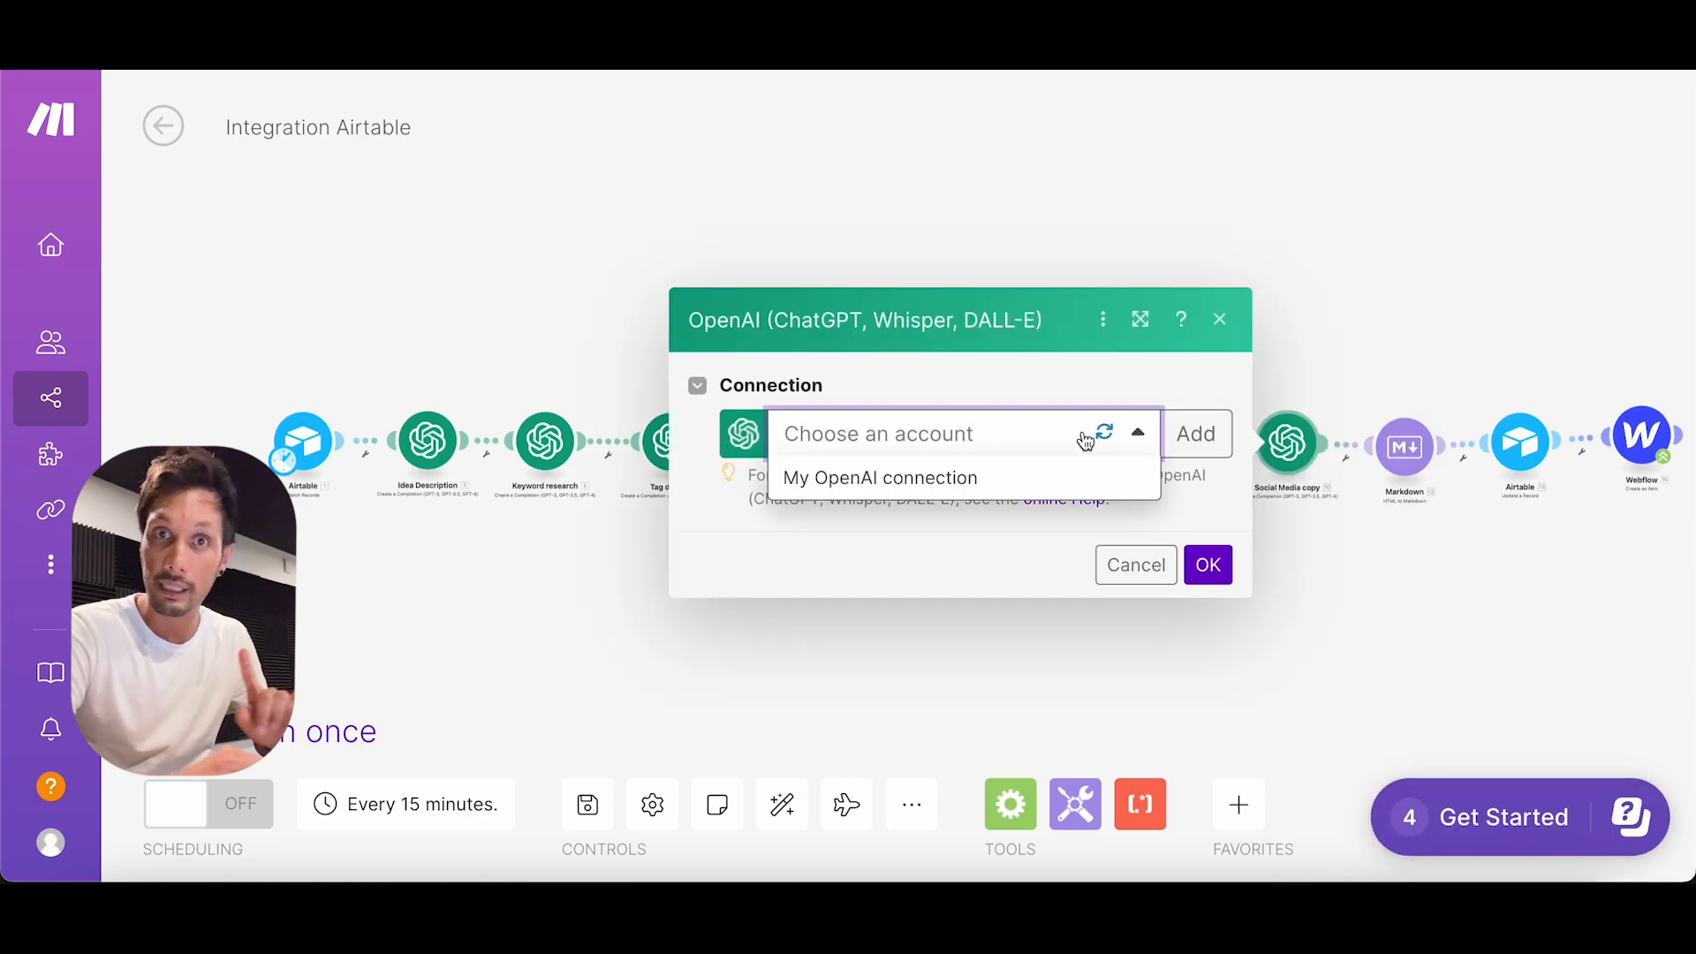
pyautogui.click(946, 487)
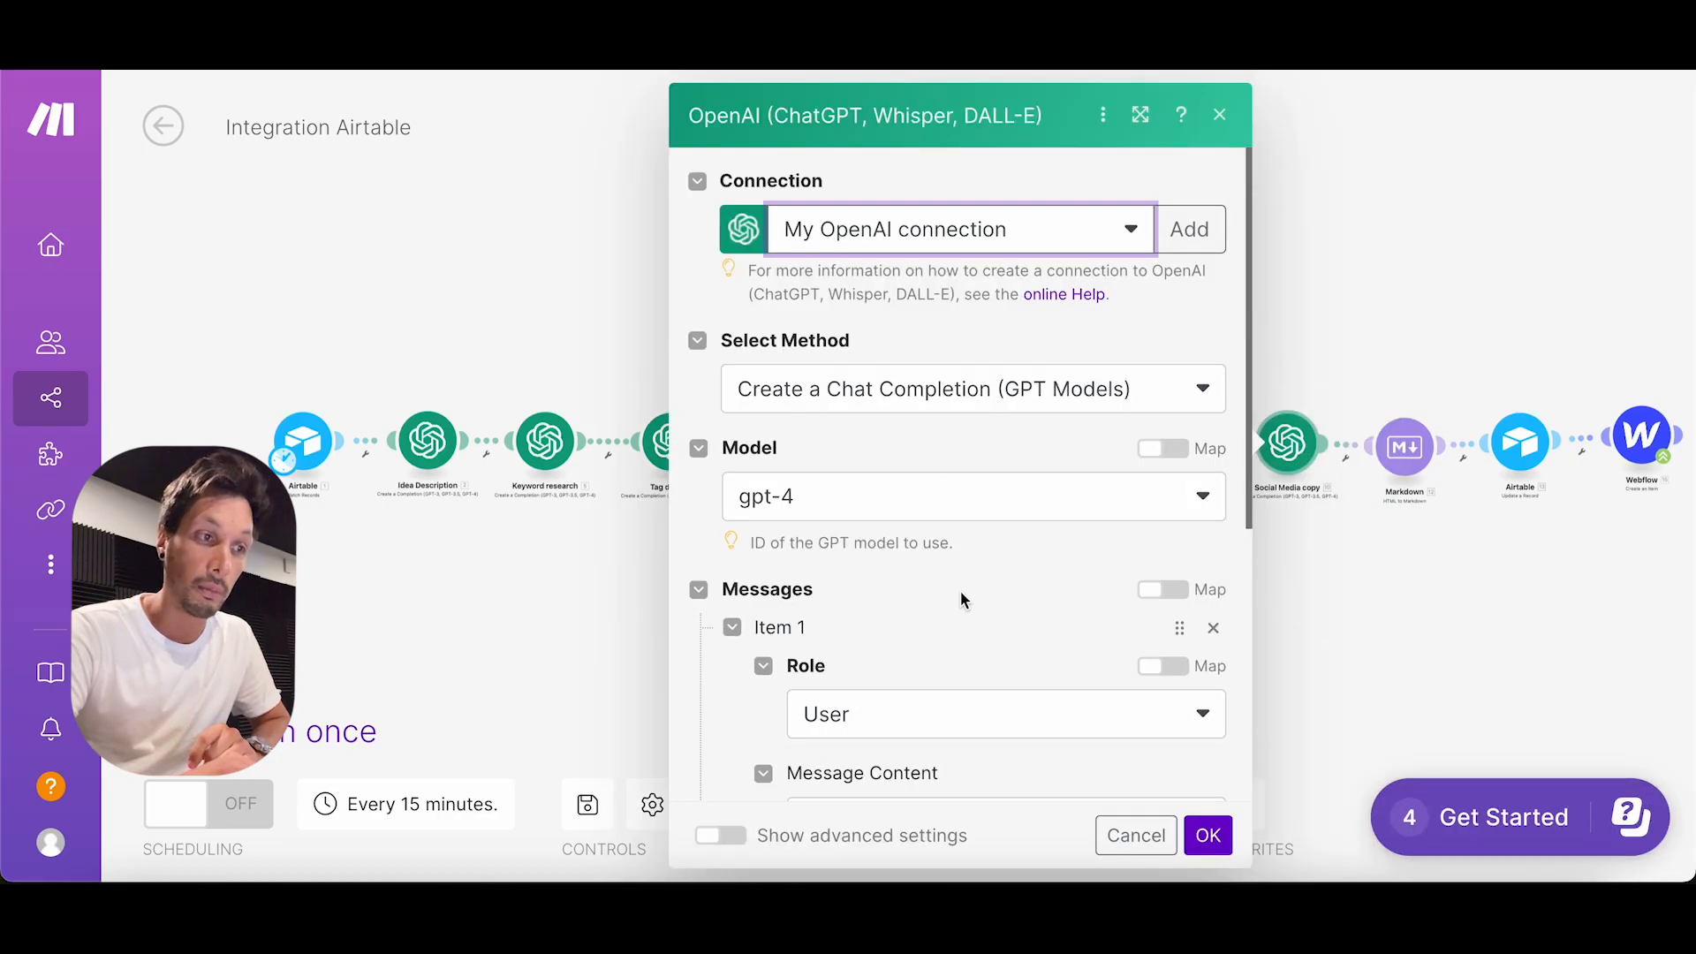
pyautogui.scroll(-4, 965, 592)
pyautogui.click(799, 537)
pyautogui.moveTo(799, 537); pyautogui.dragTo(1158, 603)
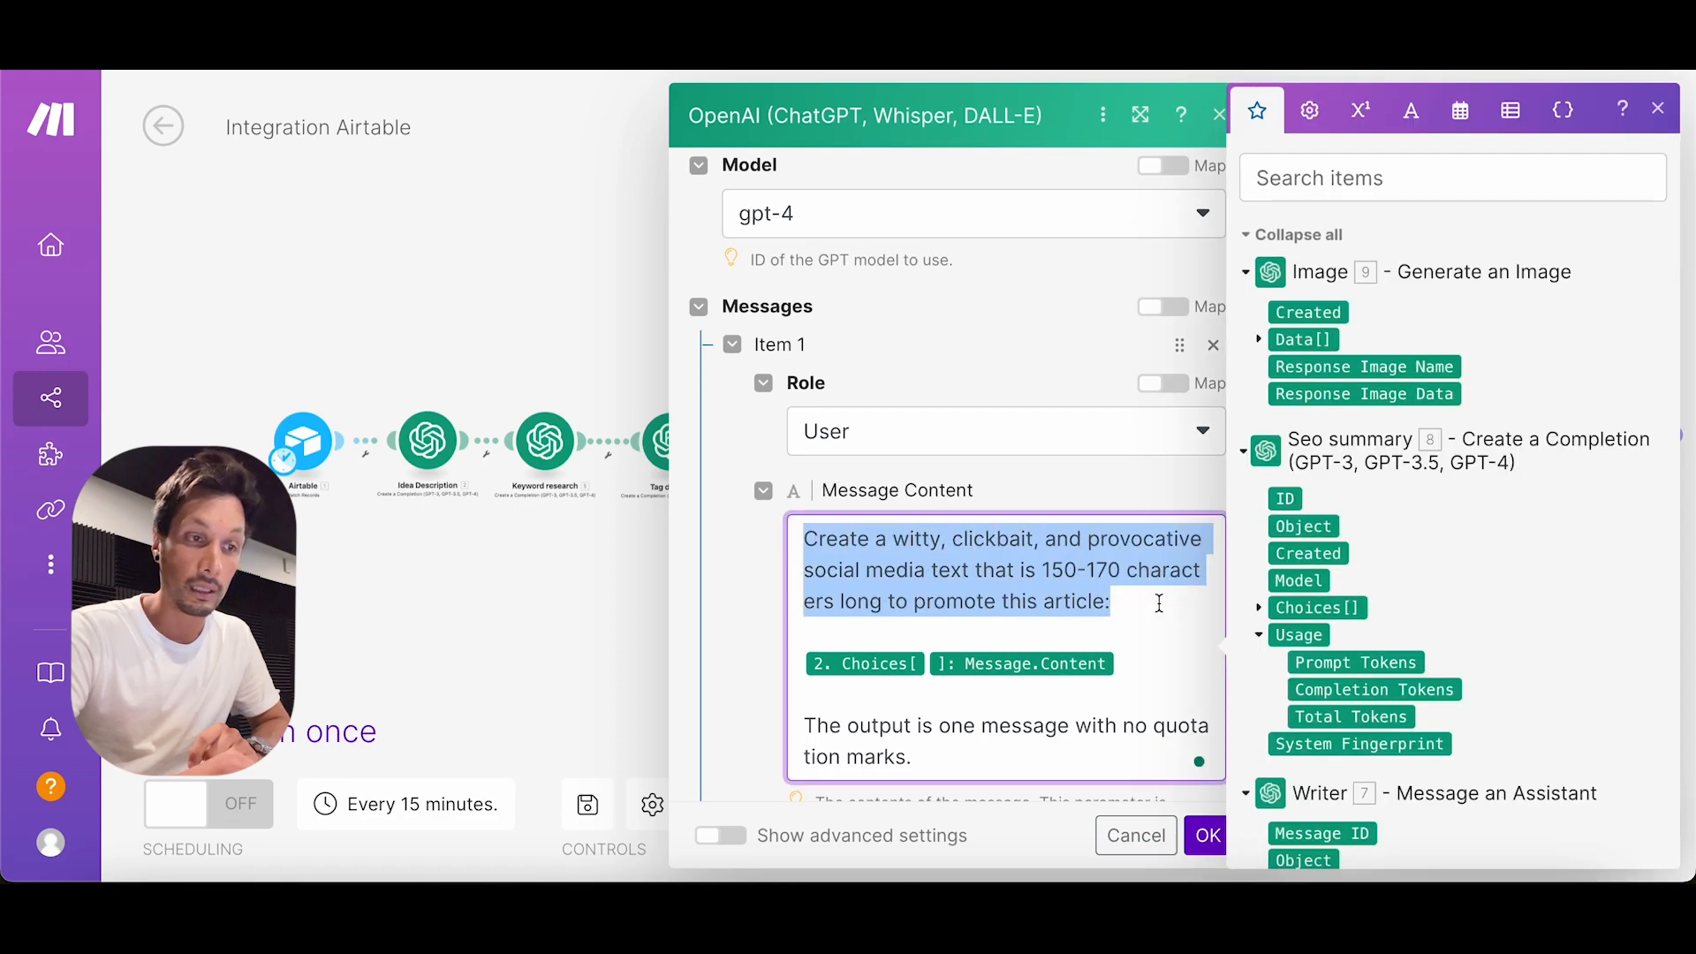
pyautogui.click(1208, 836)
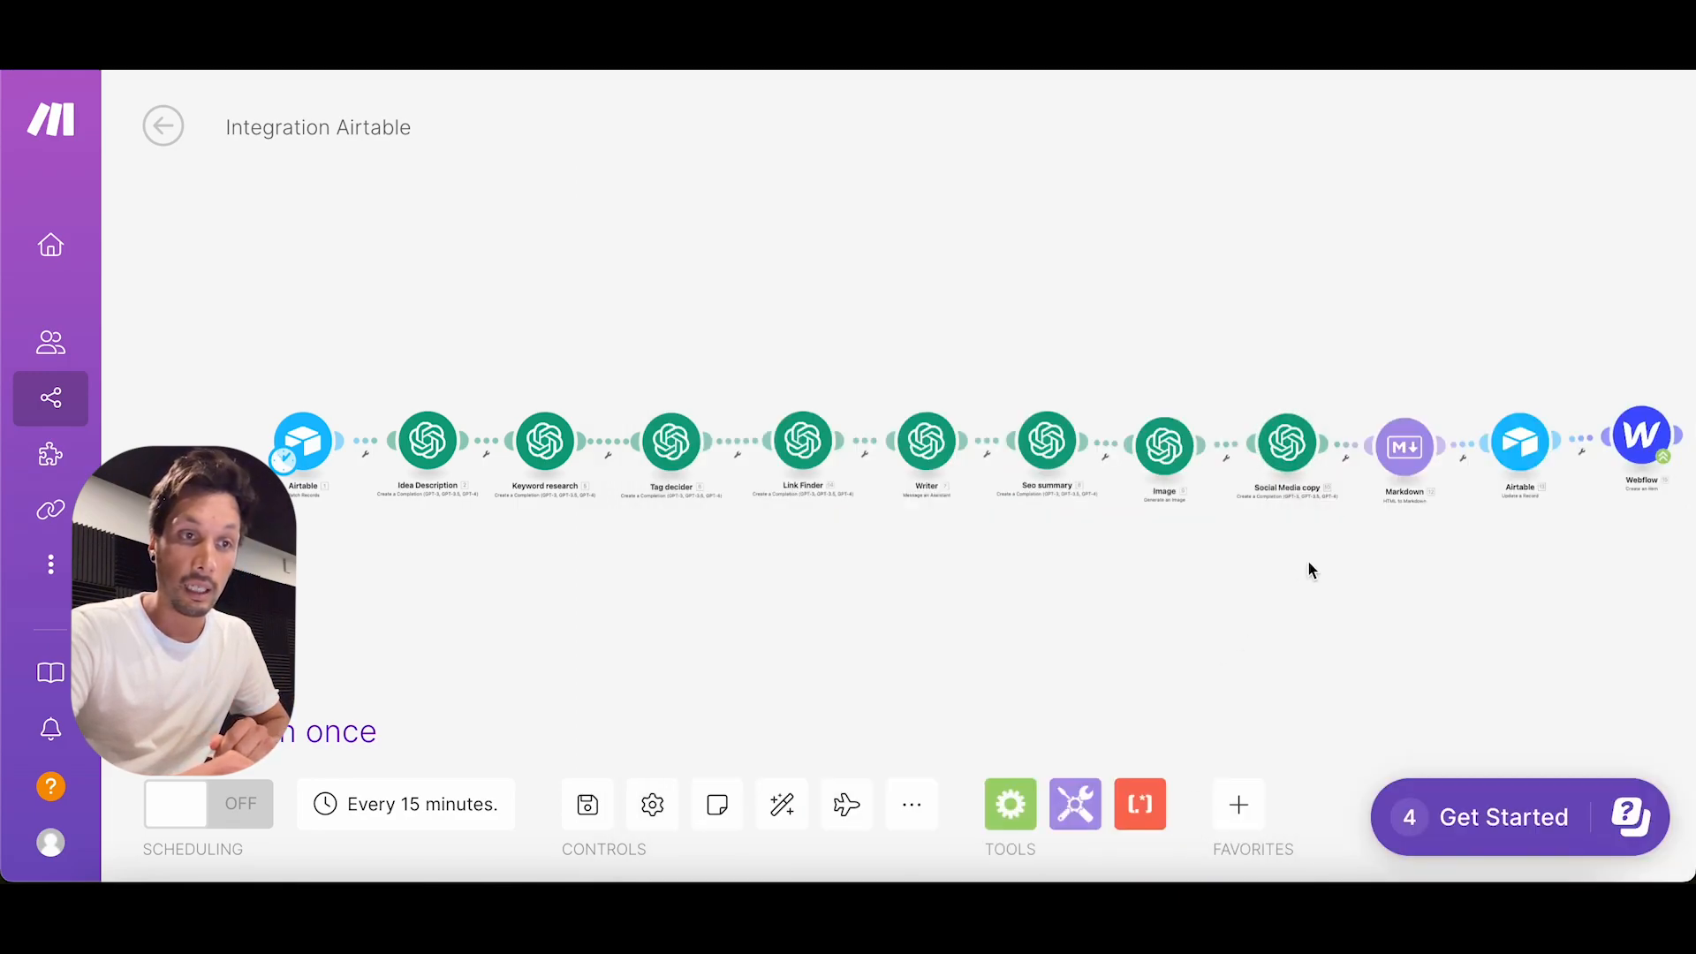
# Step: Review the Markdown module's HTML mapping and save the module
pyautogui.click(1406, 448)
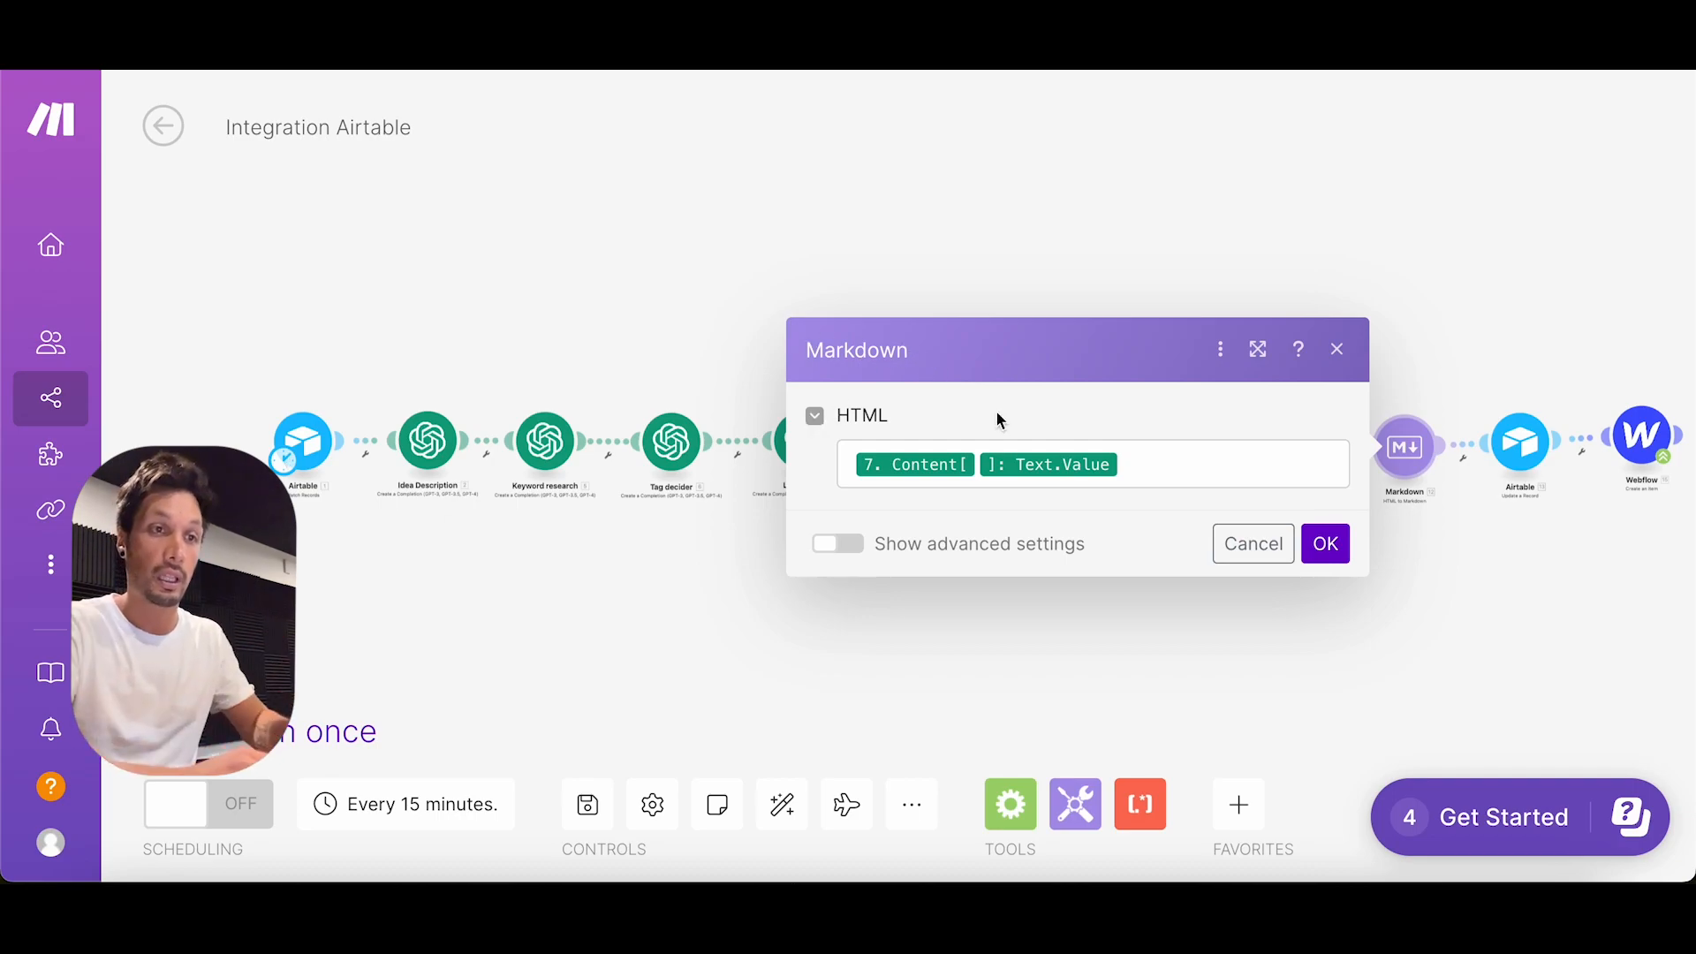
pyautogui.click(1327, 545)
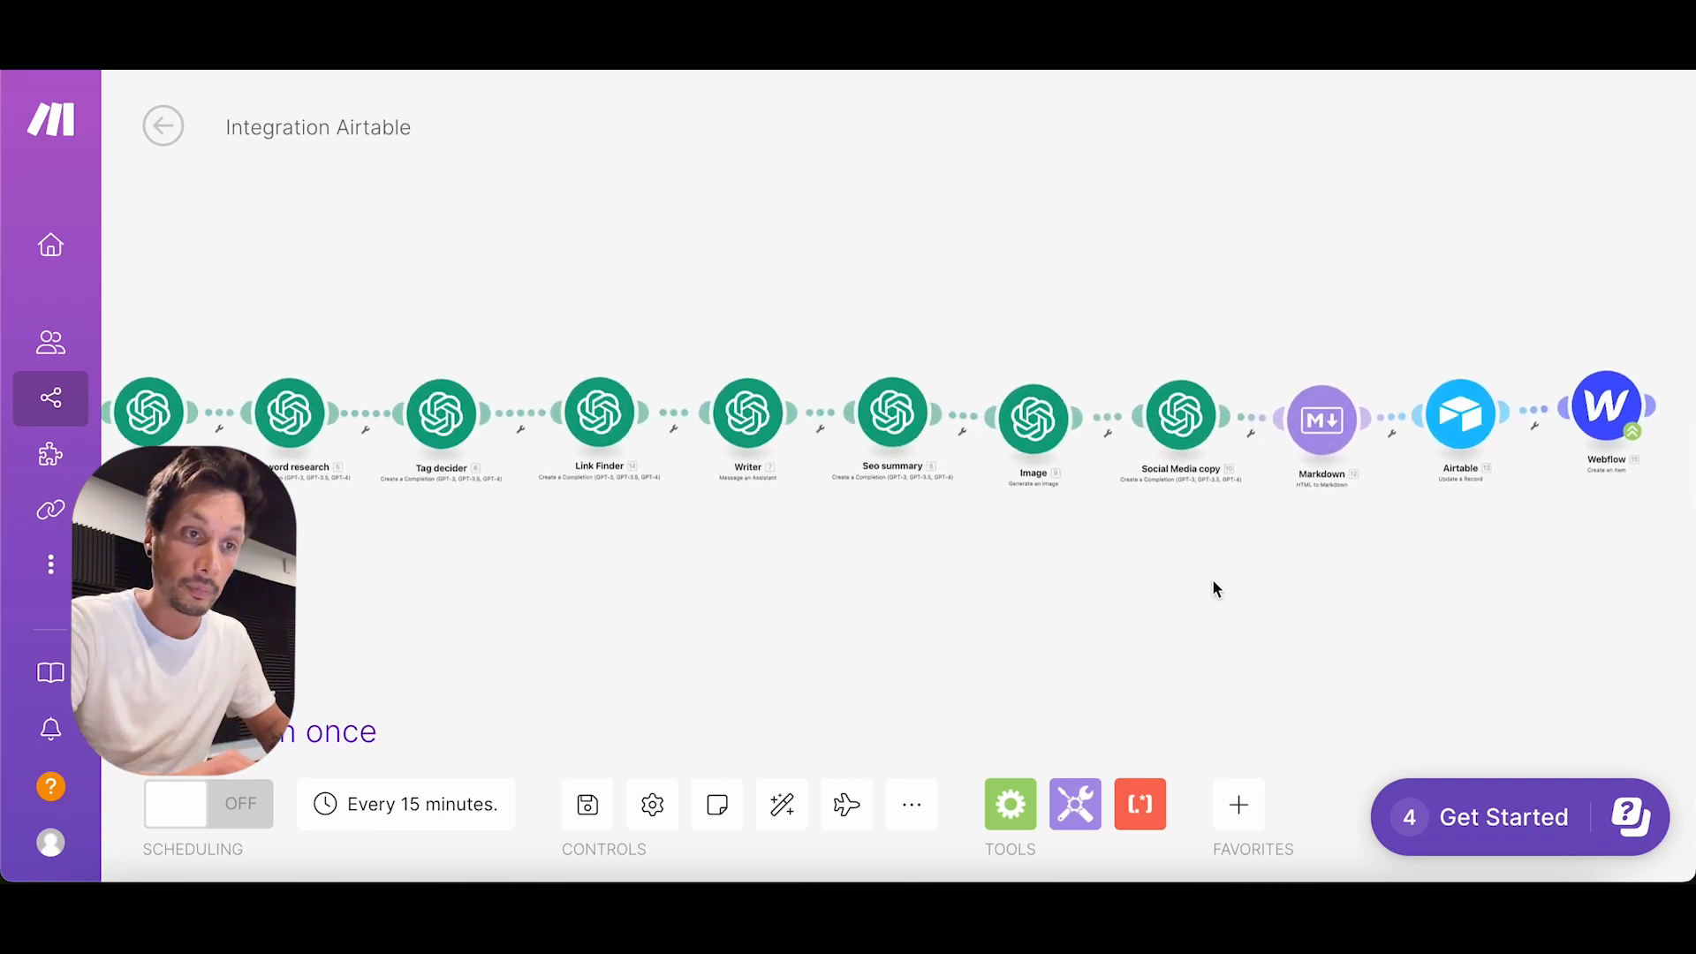
# Step: Choose the Auto Blogger connection for the Airtable Update a Record module and continue to its permissions update
pyautogui.moveTo(1212, 579); pyautogui.dragTo(828, 560)
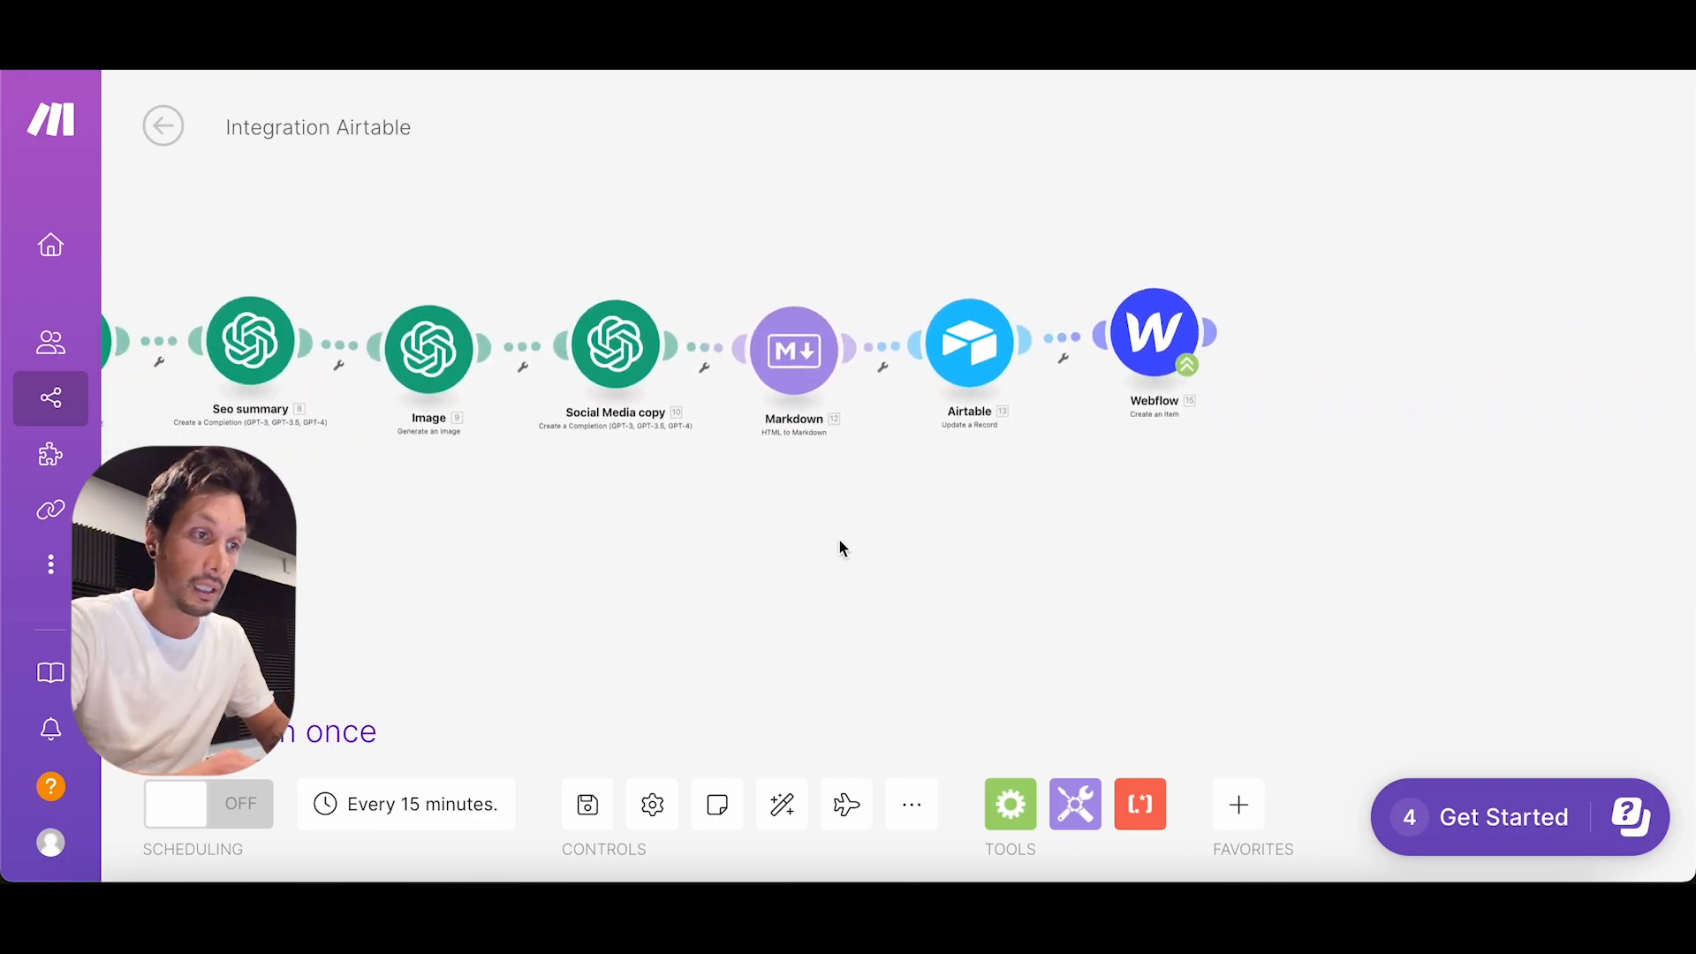
pyautogui.click(969, 345)
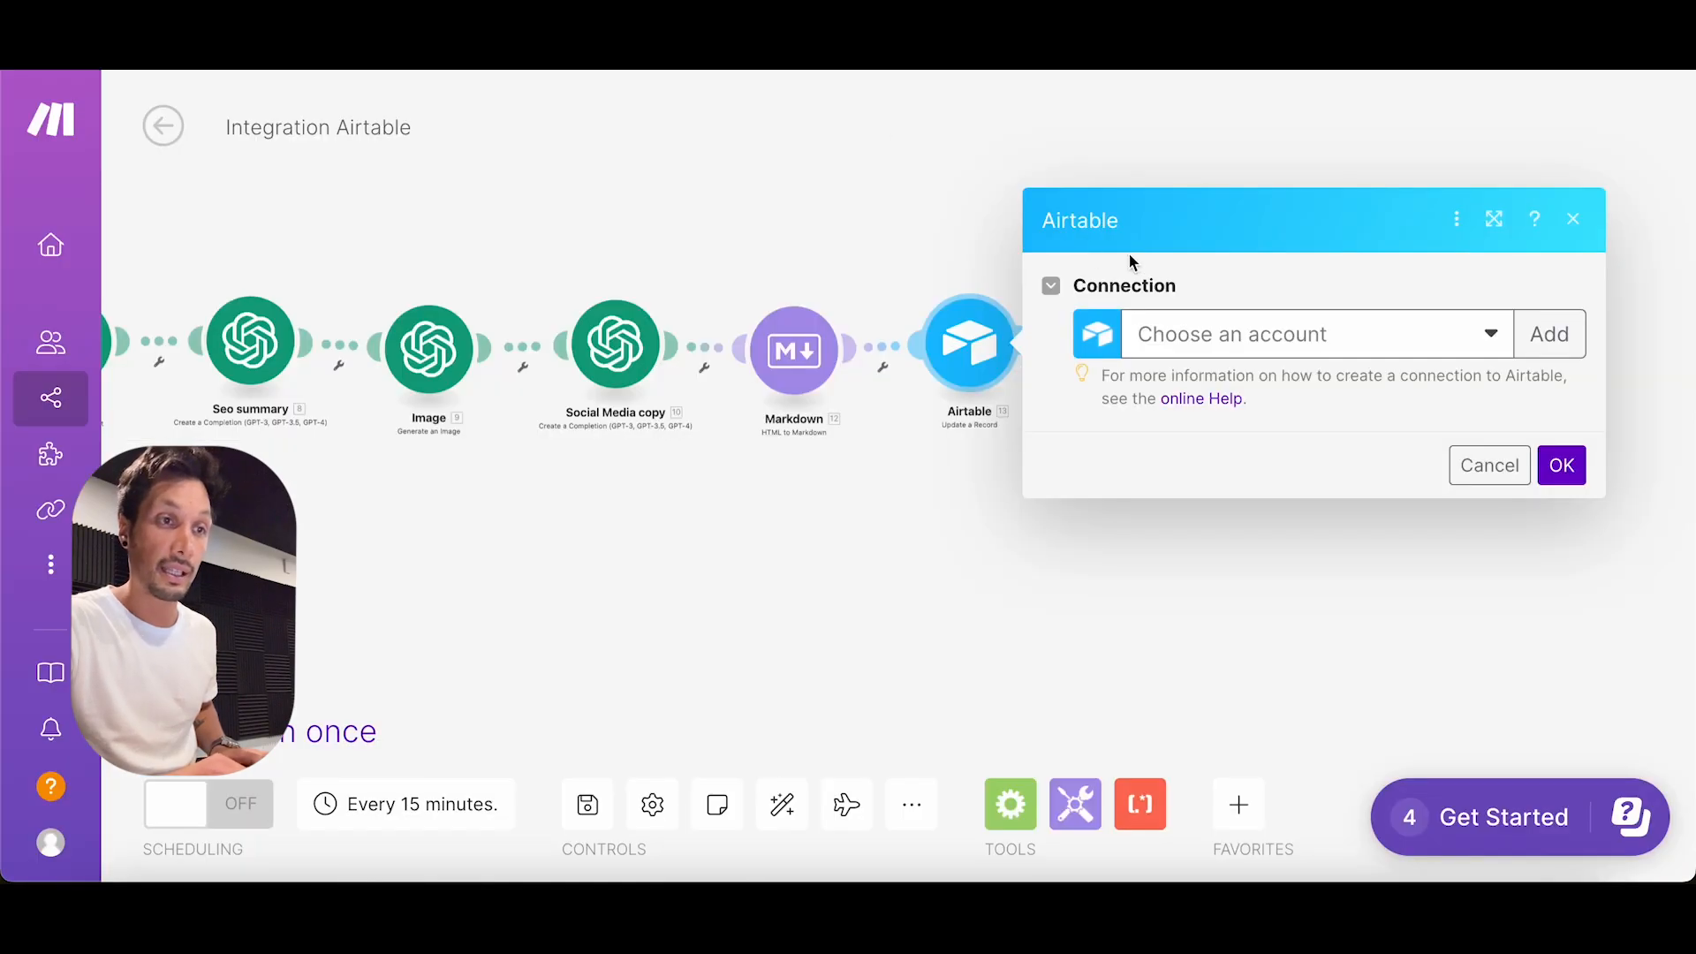
pyautogui.click(1189, 353)
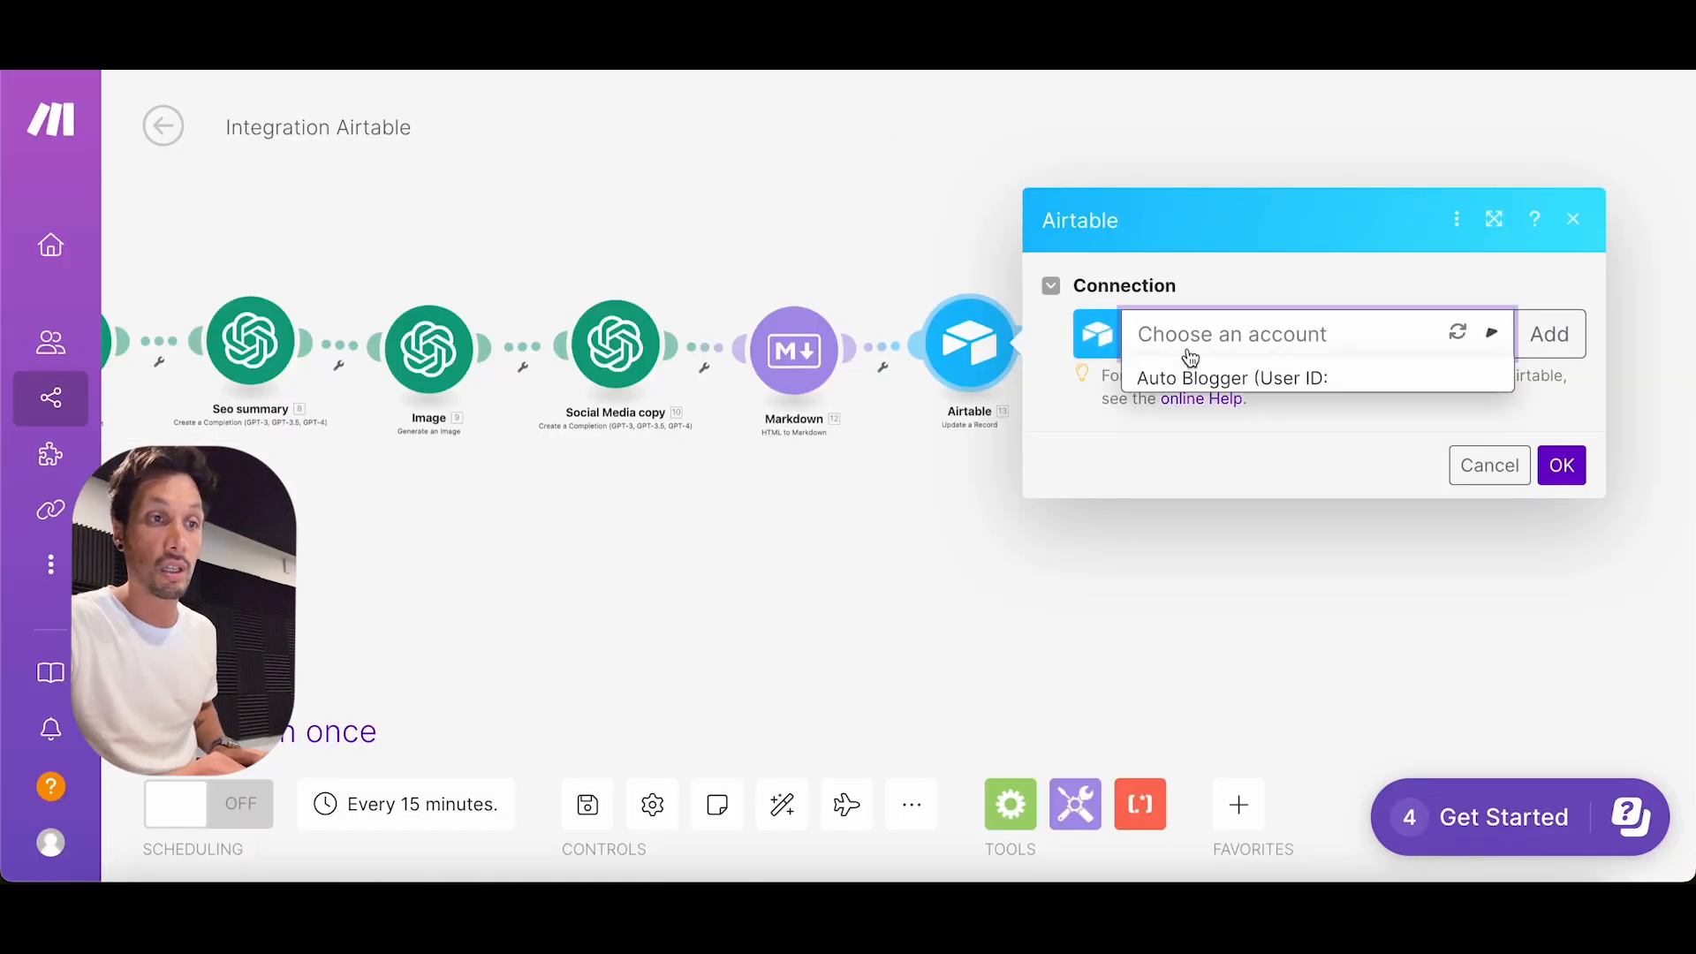
pyautogui.click(1203, 388)
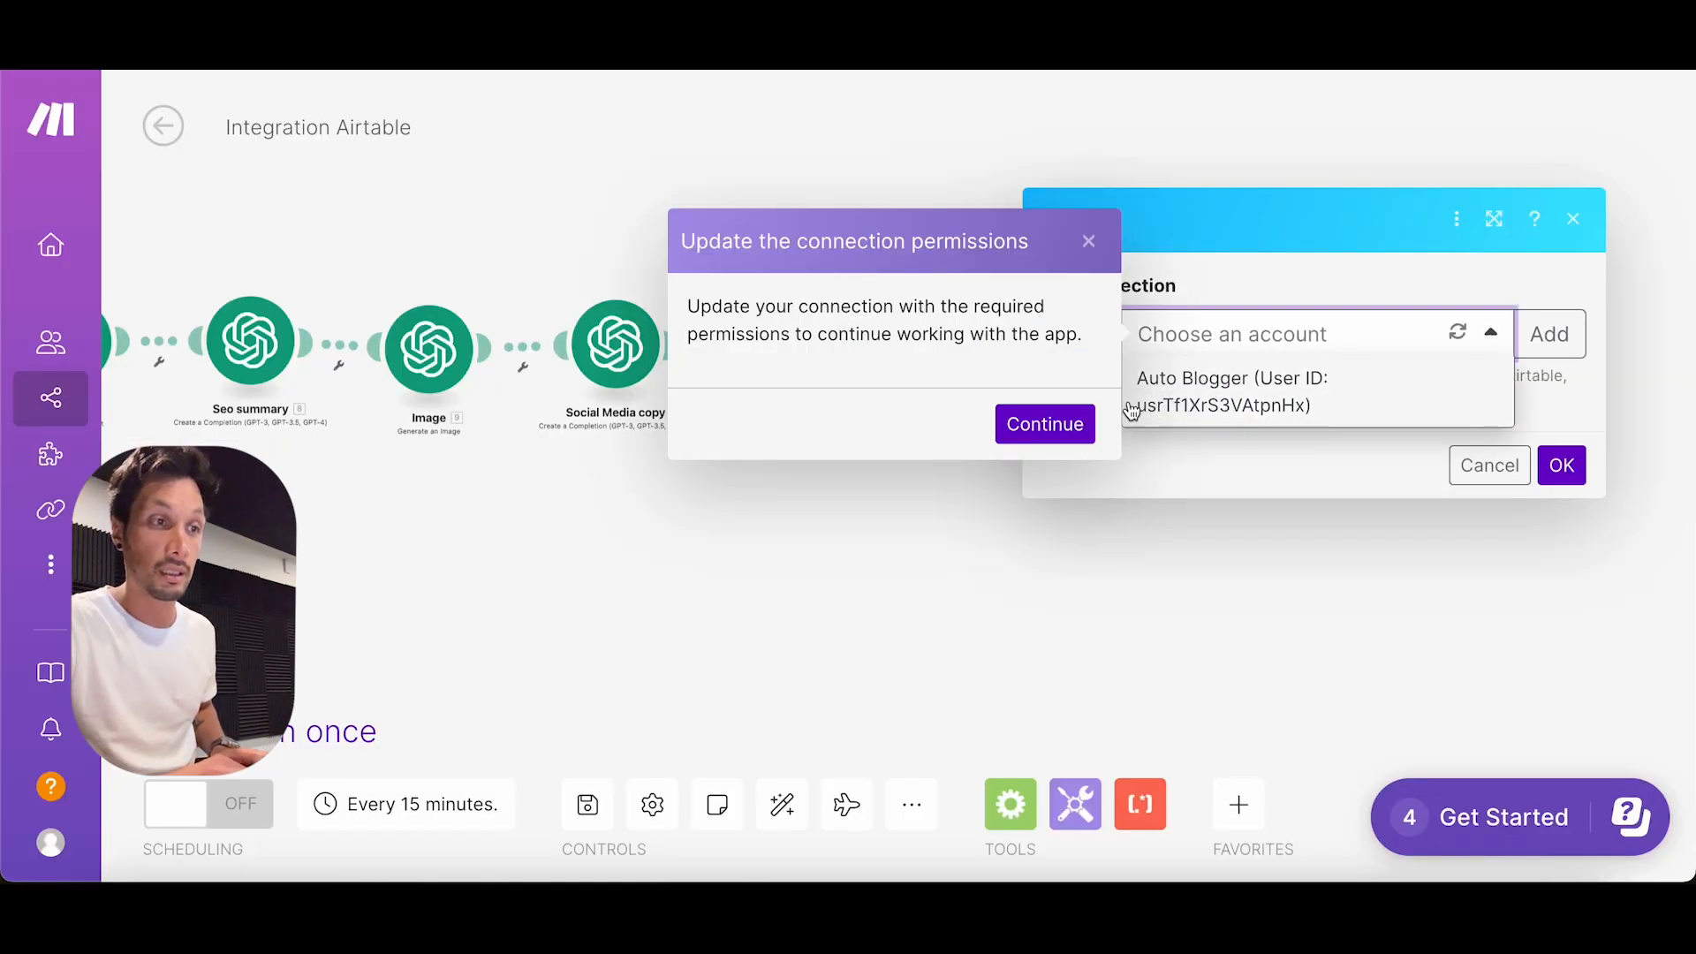
pyautogui.click(1045, 424)
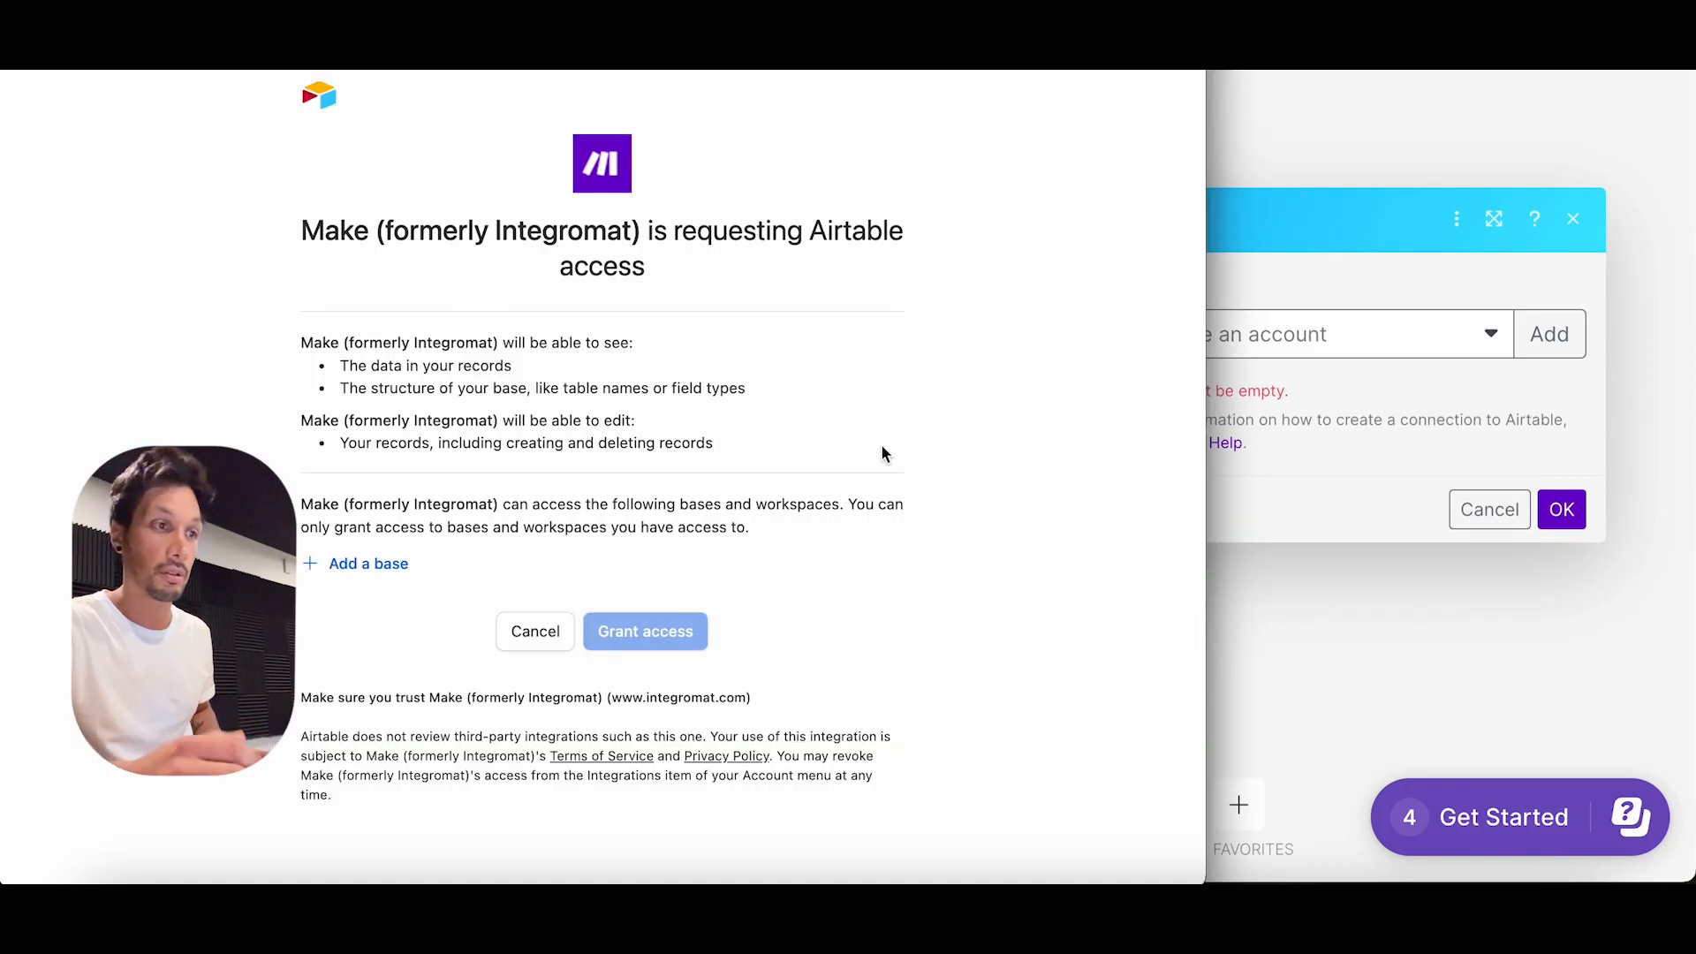
# Step: Add the Auto Blogger base to Make's Airtable access request and grant the access
pyautogui.click(358, 568)
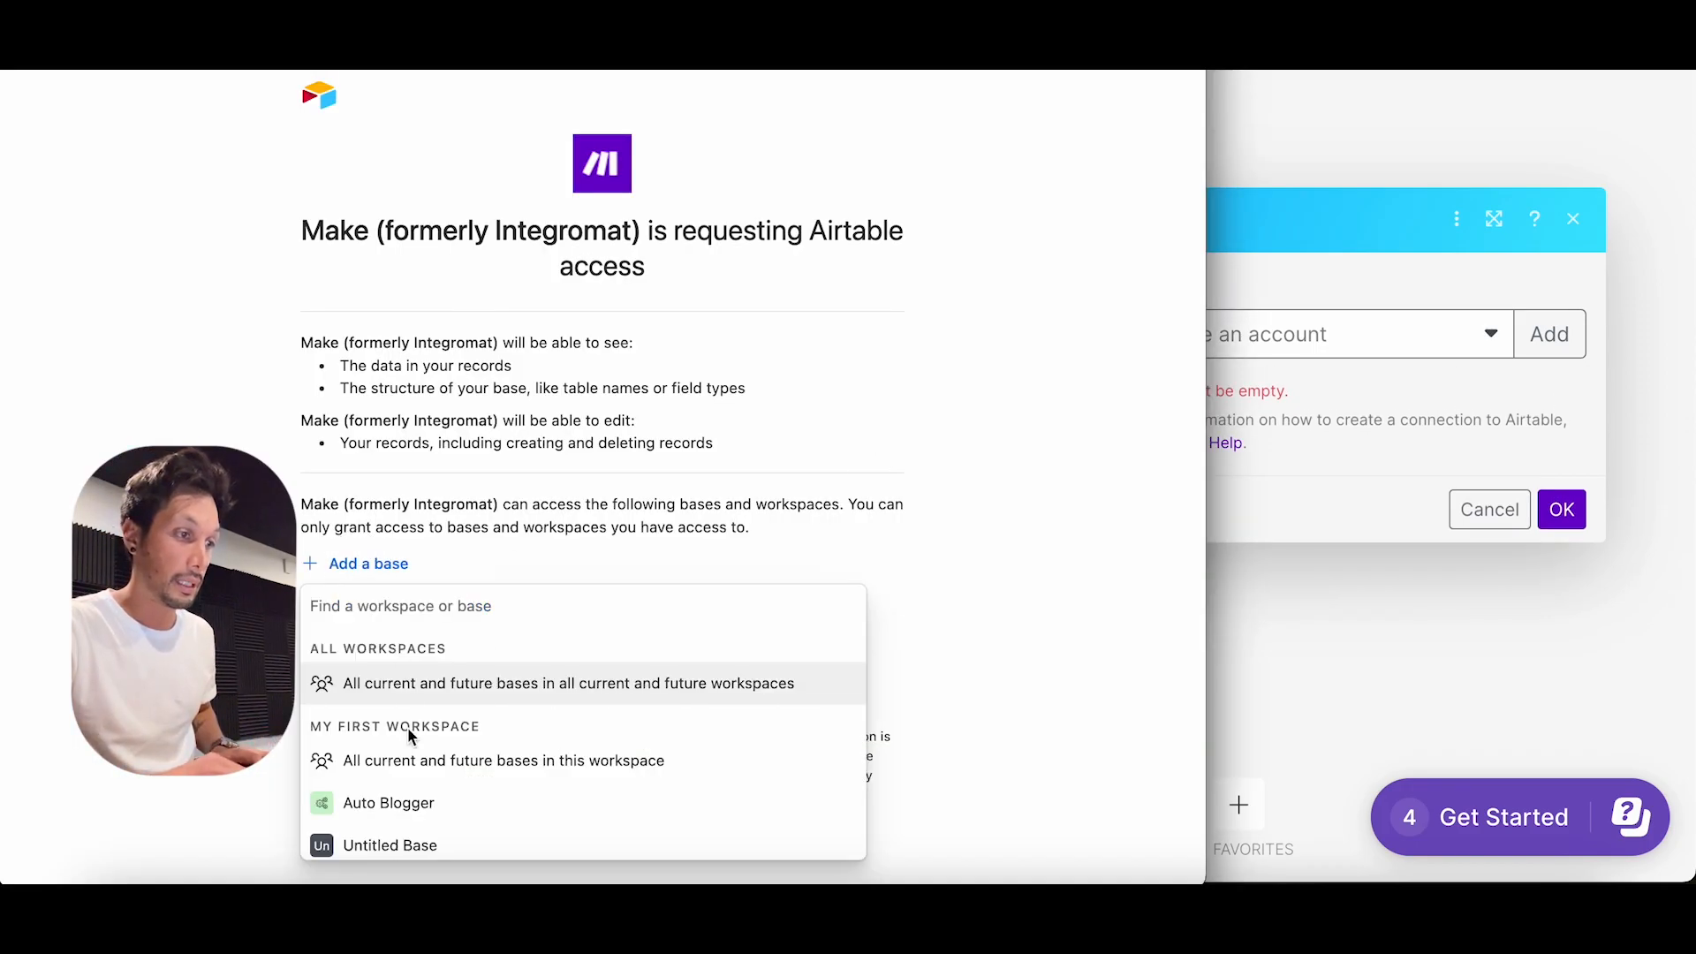
pyautogui.click(400, 800)
pyautogui.click(673, 704)
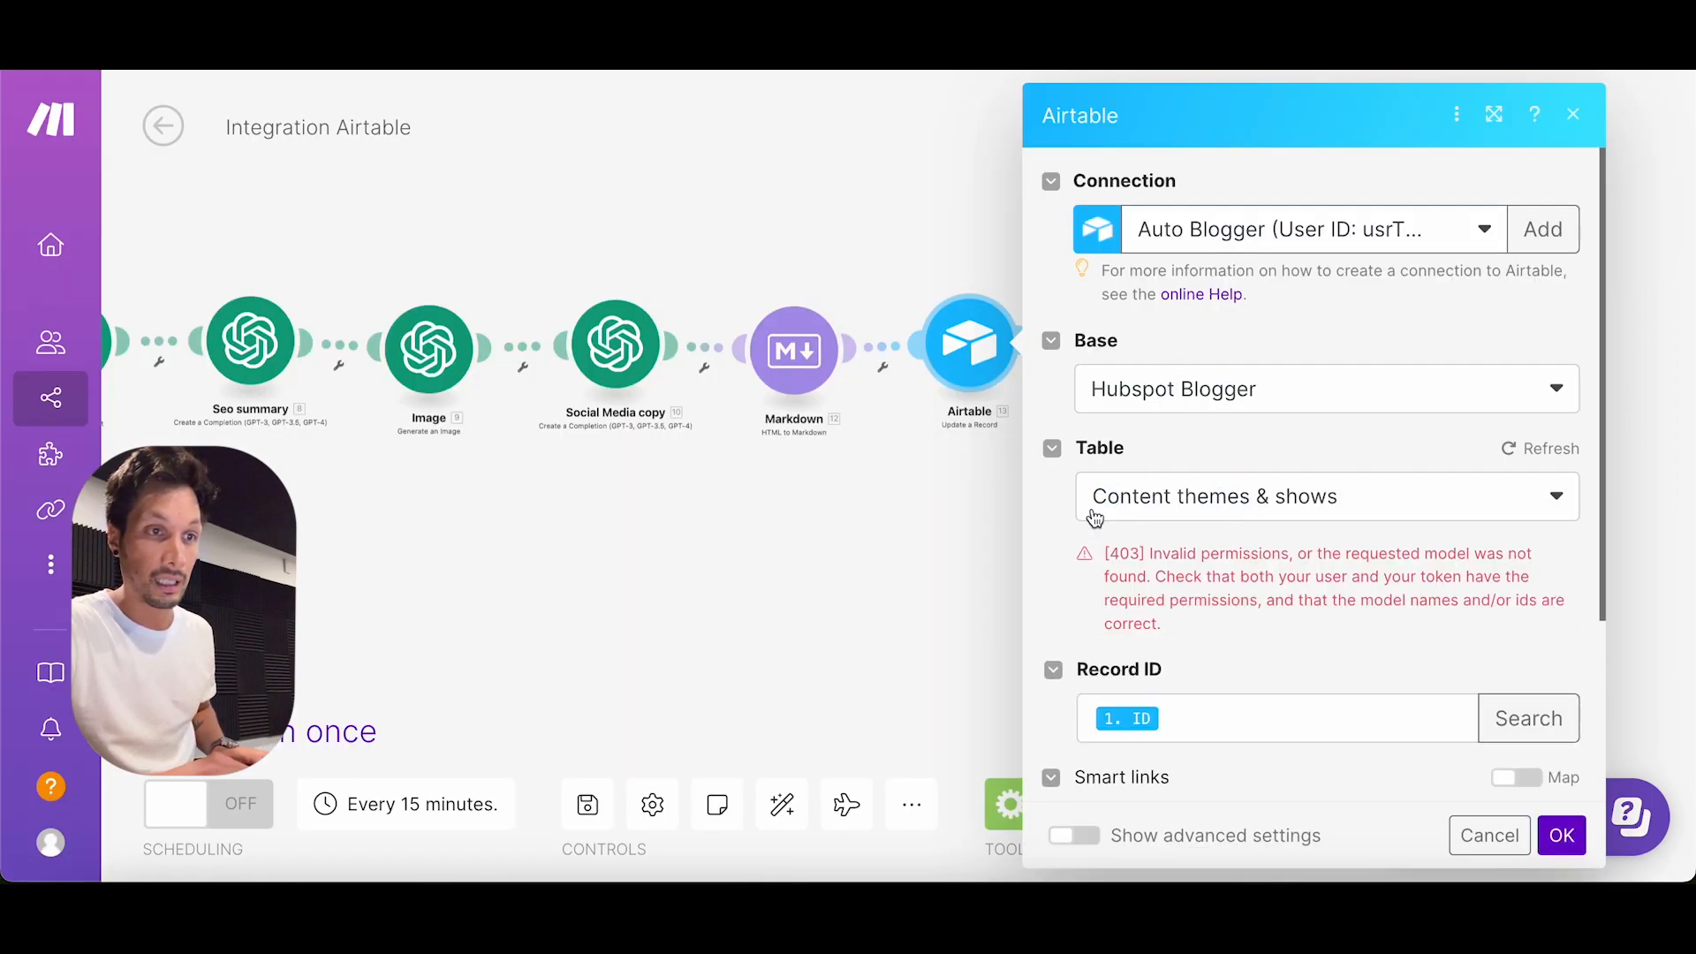
# Step: Set the Airtable Update a Record module's base to Auto Blogger and its table to Blog
pyautogui.click(1199, 402)
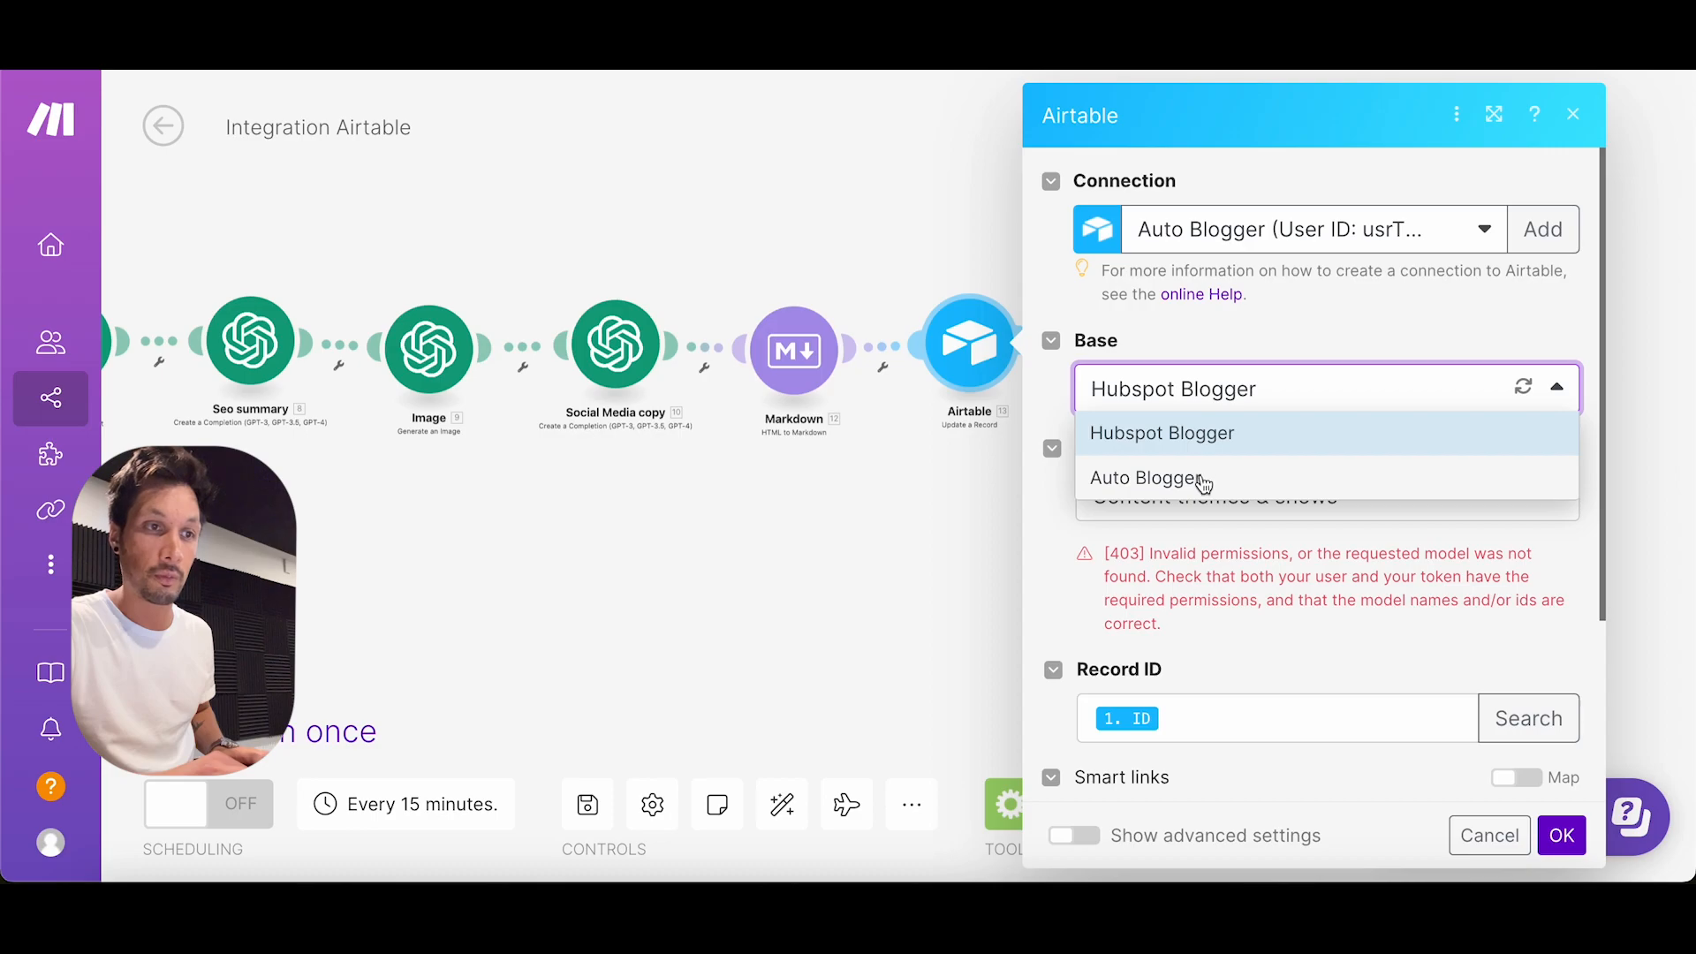
pyautogui.click(1203, 482)
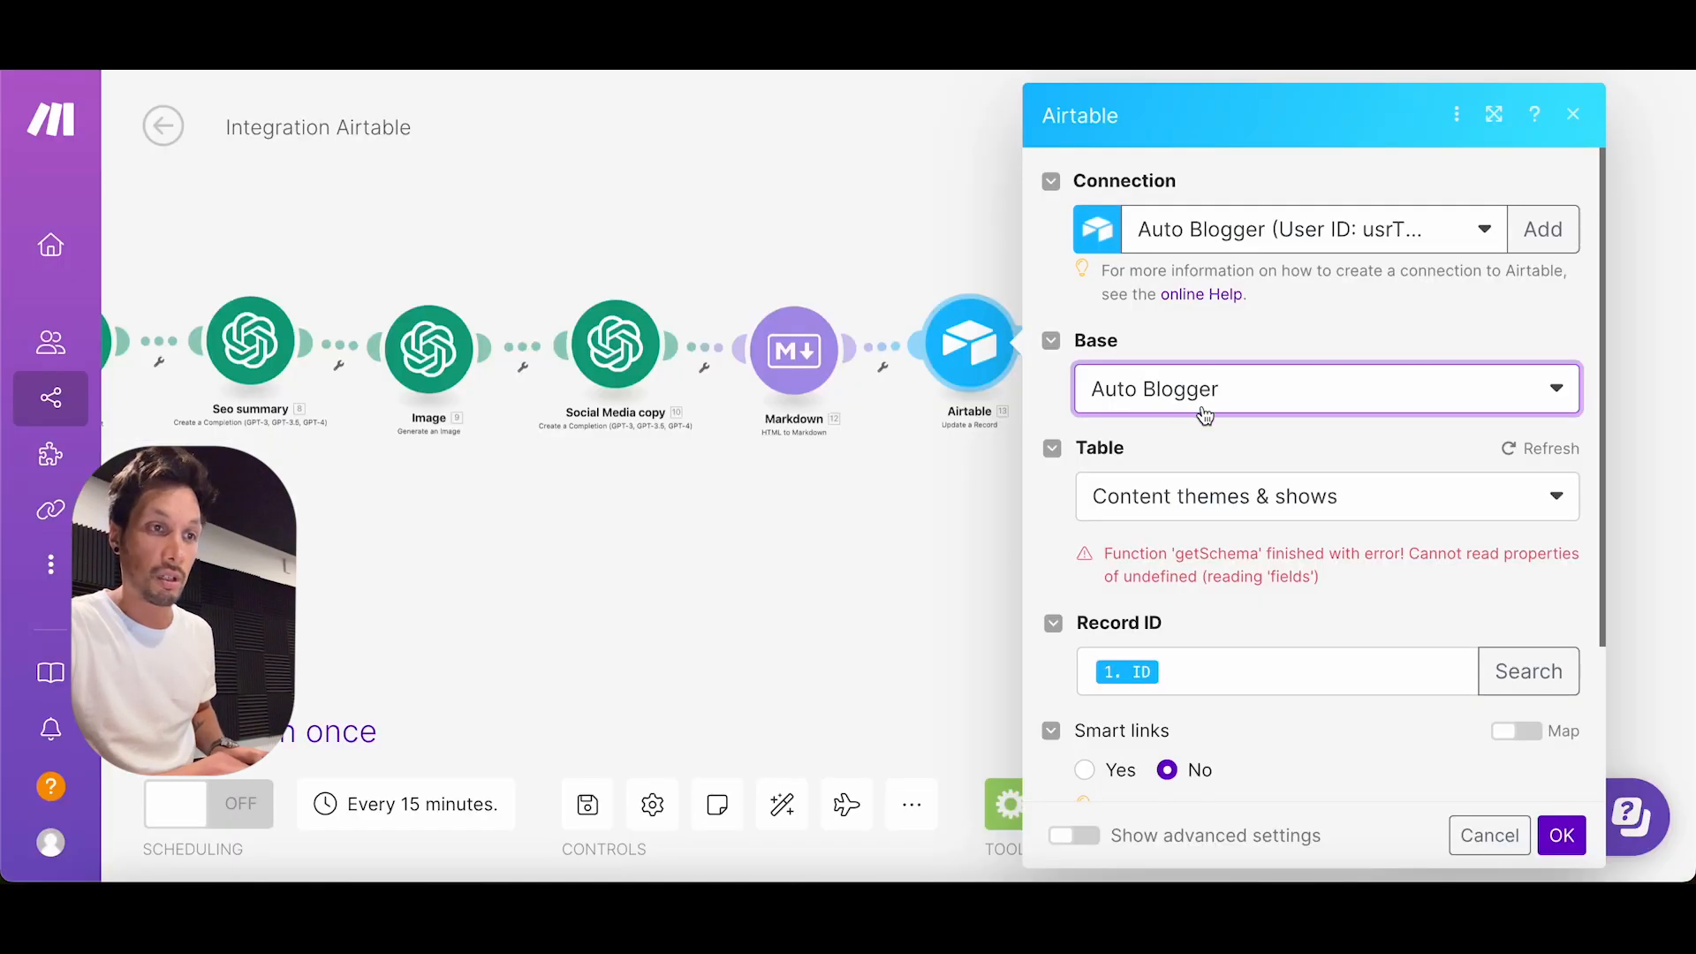
pyautogui.click(1196, 511)
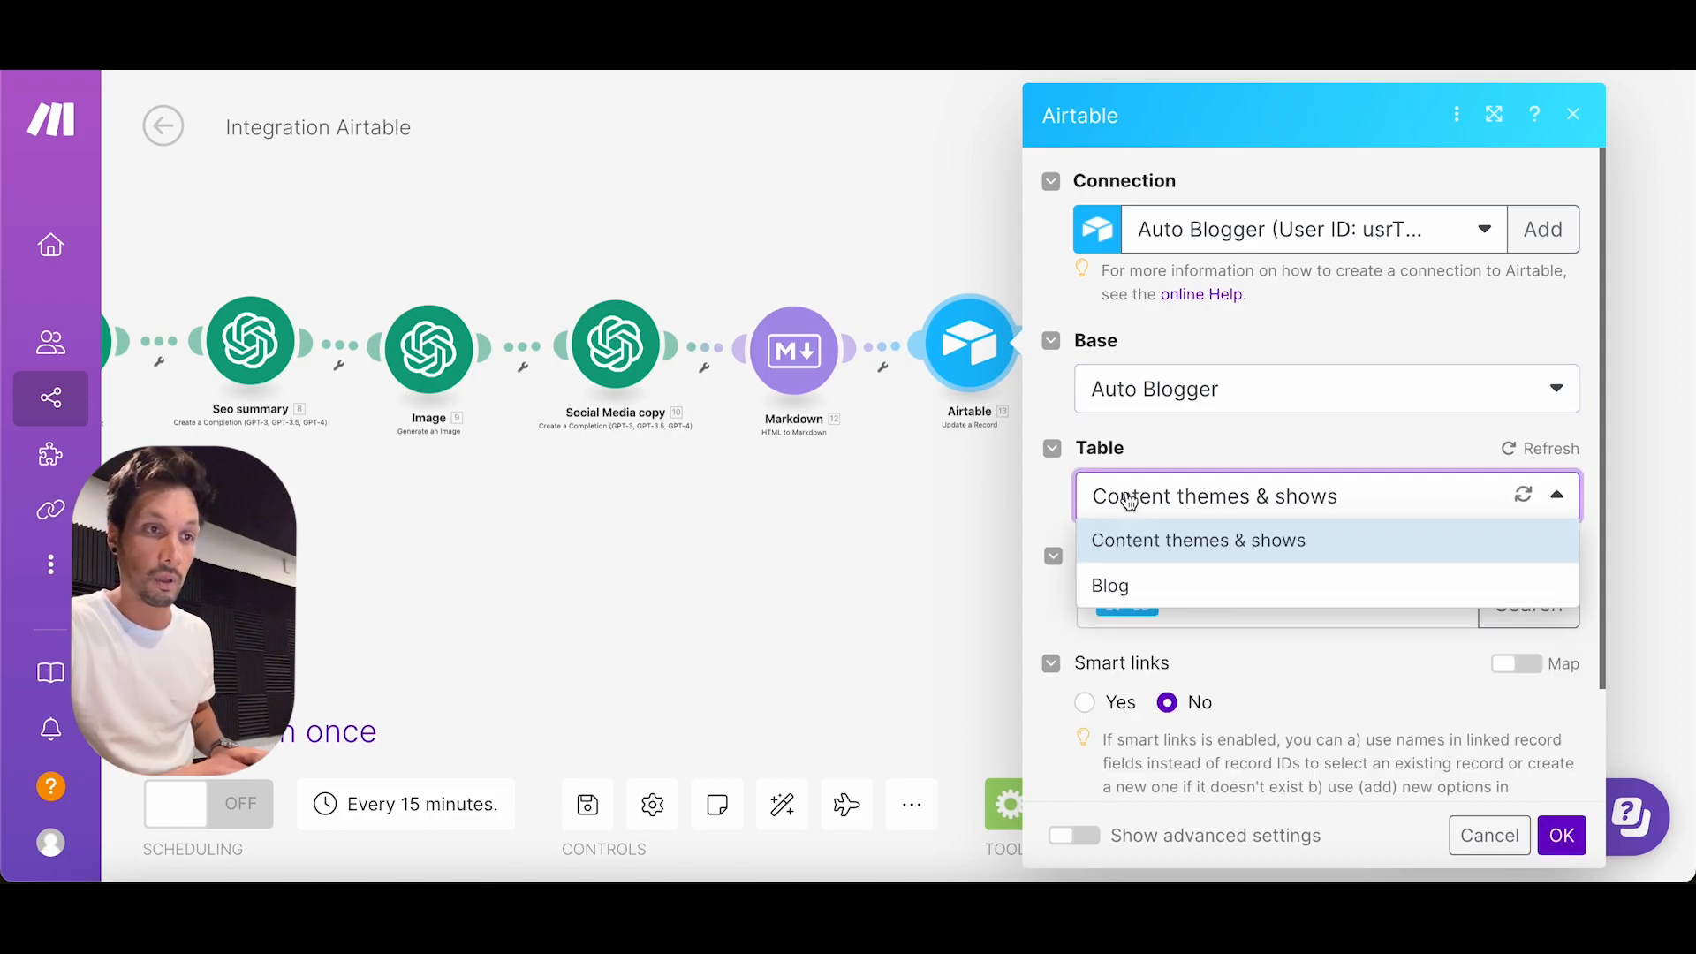
pyautogui.click(1115, 586)
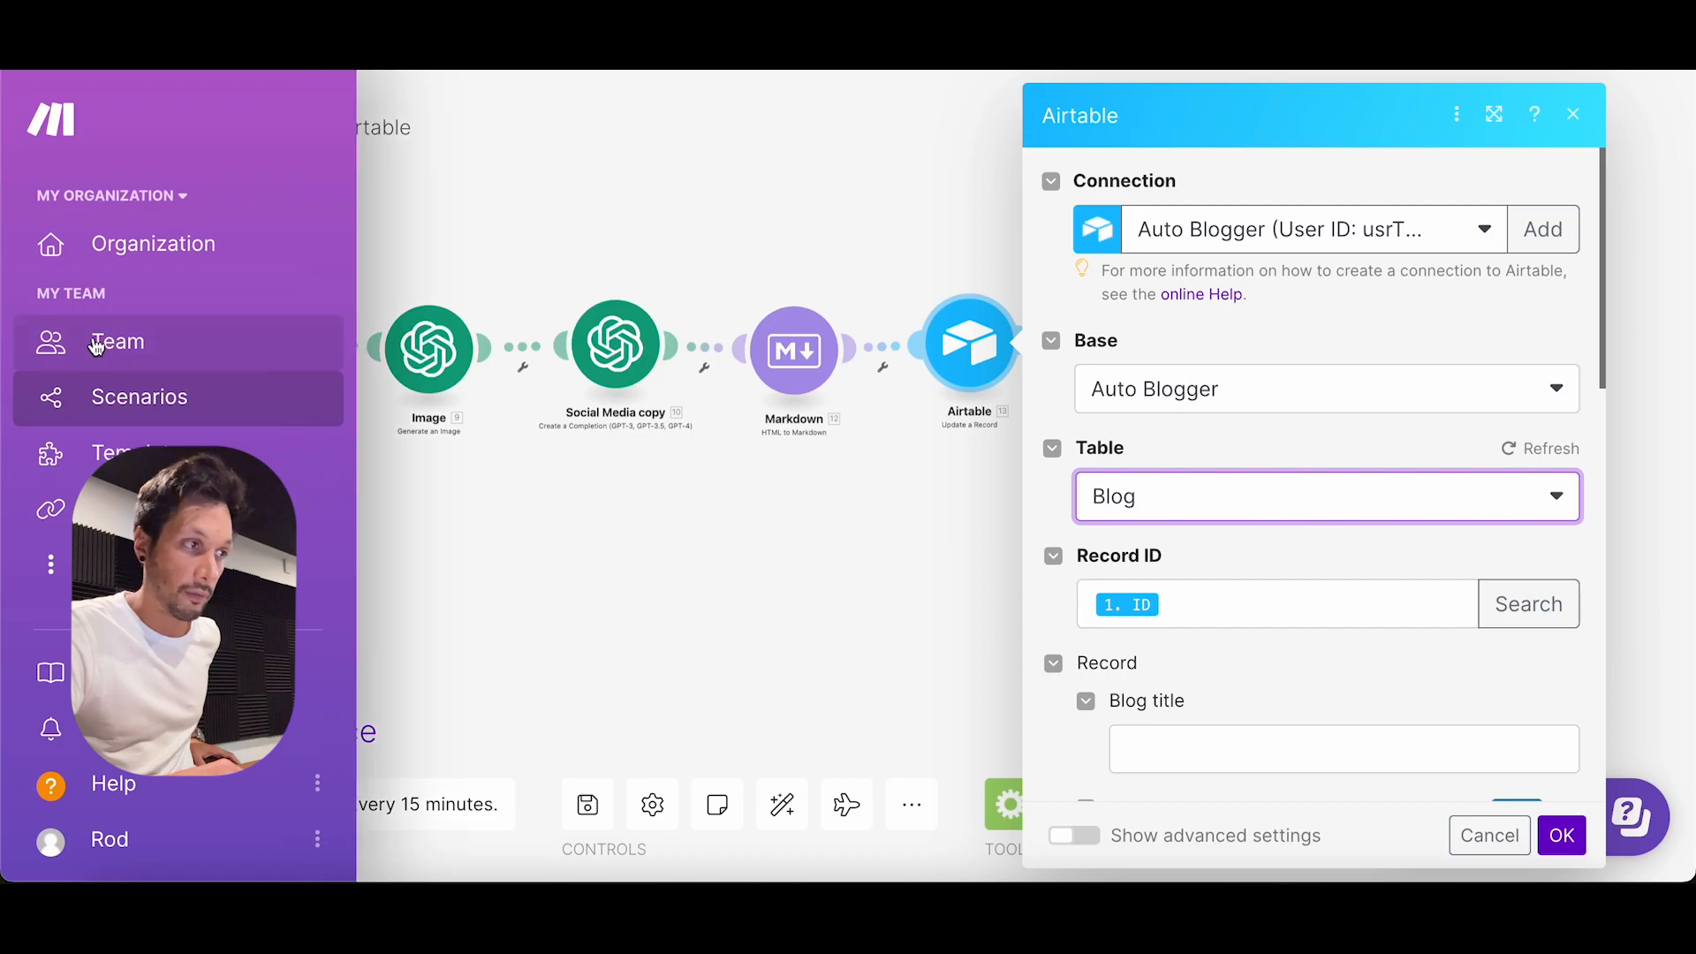
# Step: Map the record's Blog title field to the Blog title output of the Airtable Watch Records module
pyautogui.moveTo(503, 473); pyautogui.dragTo(1058, 466)
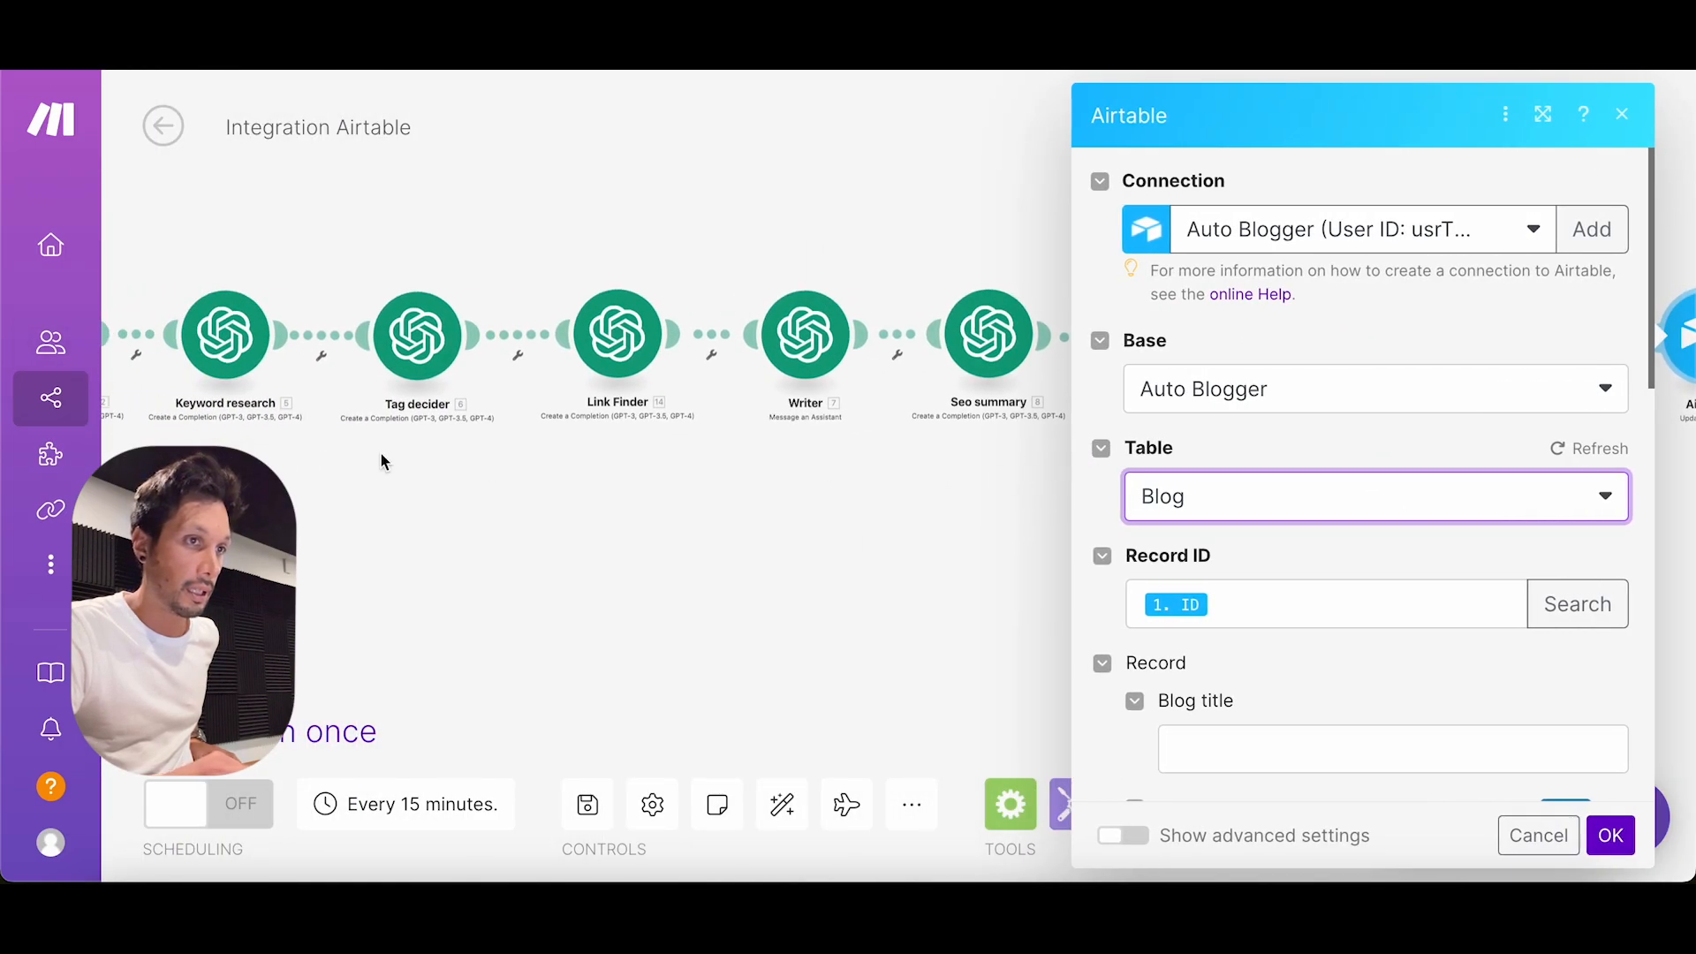
pyautogui.scroll(-5, 433, 536)
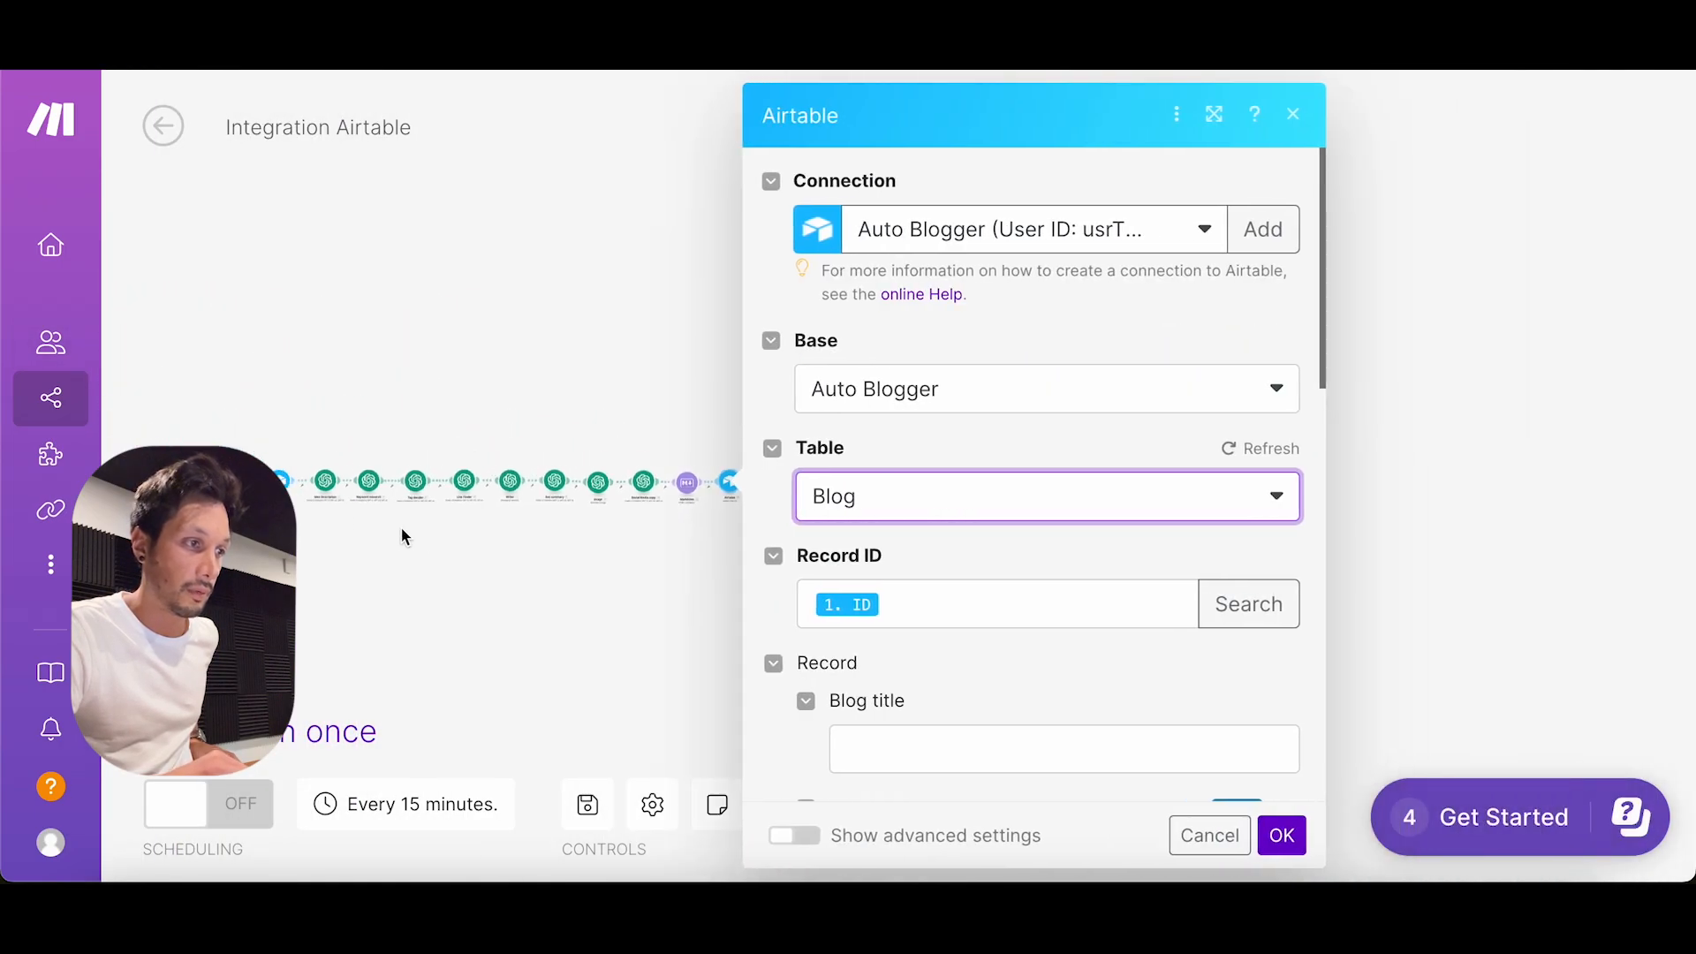
pyautogui.scroll(-5, 1000, 544)
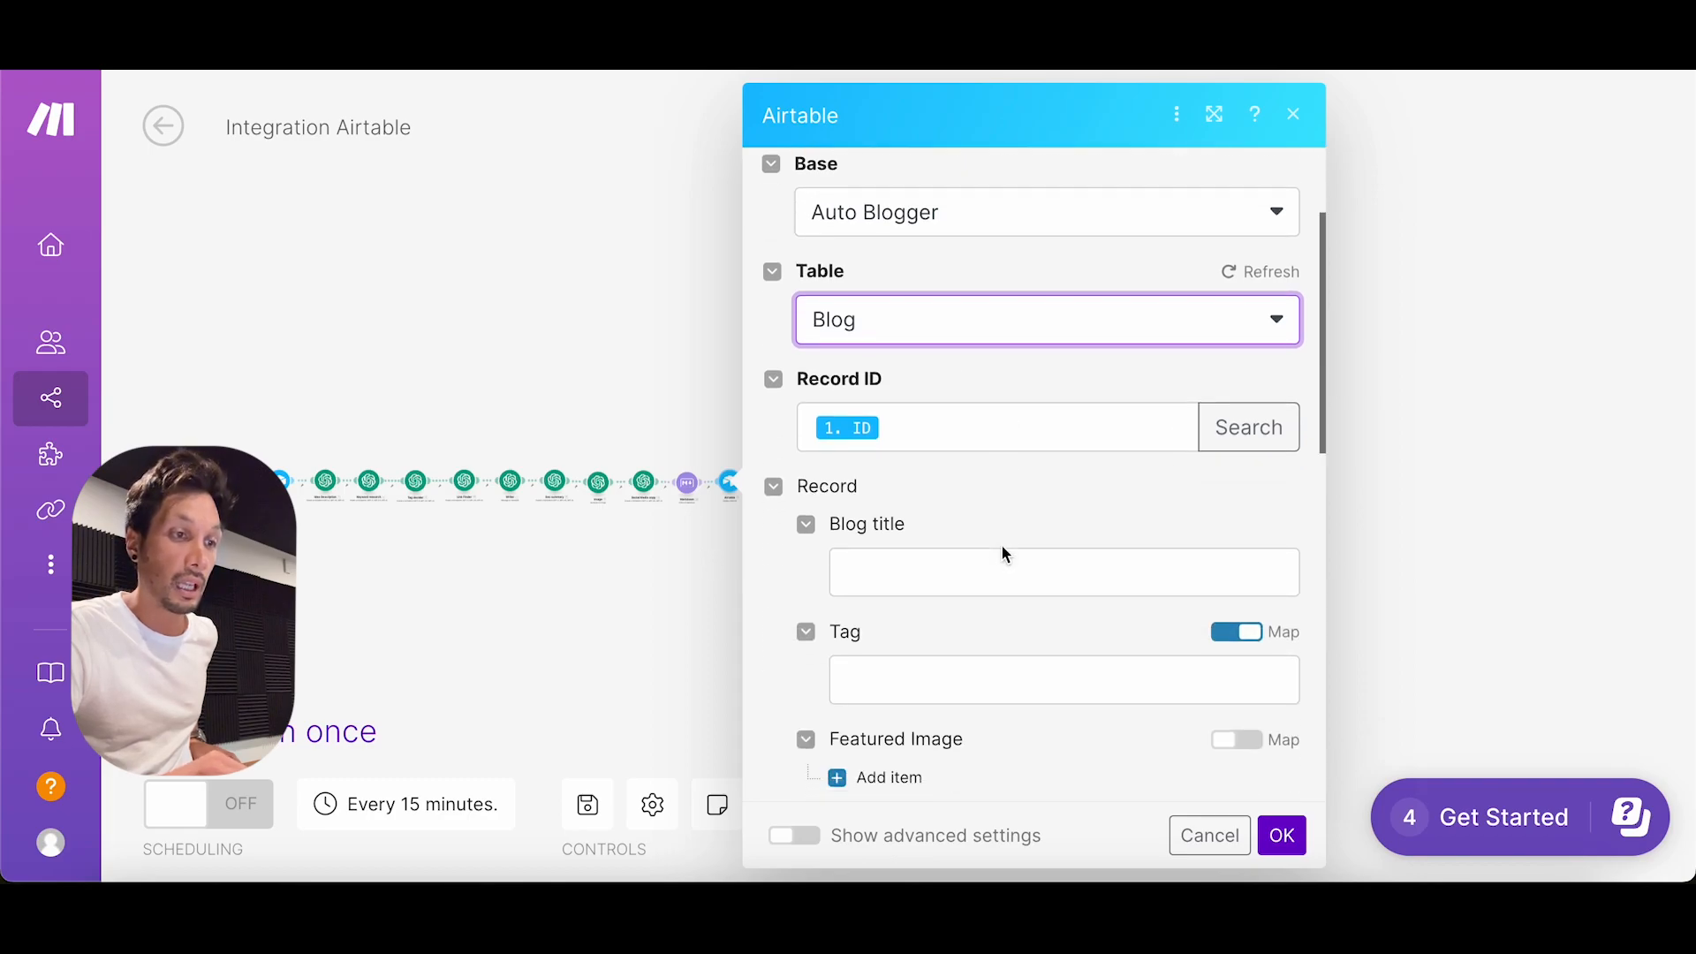
pyautogui.scroll(-7, 1002, 546)
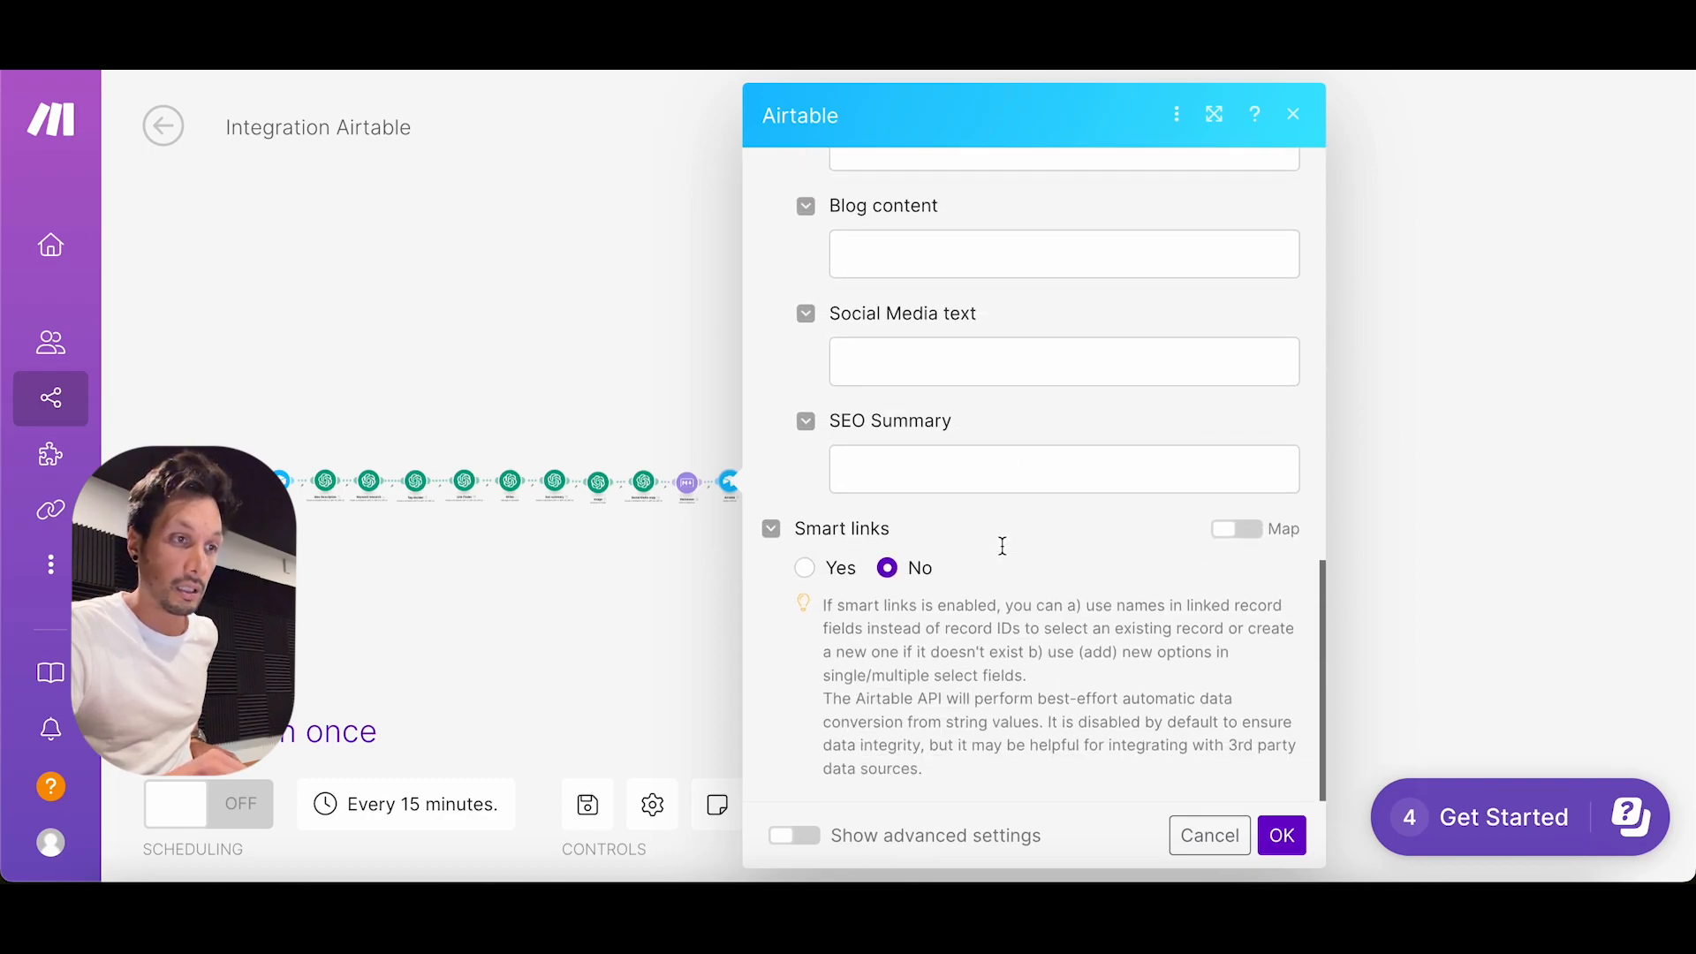
pyautogui.scroll(9, 1003, 546)
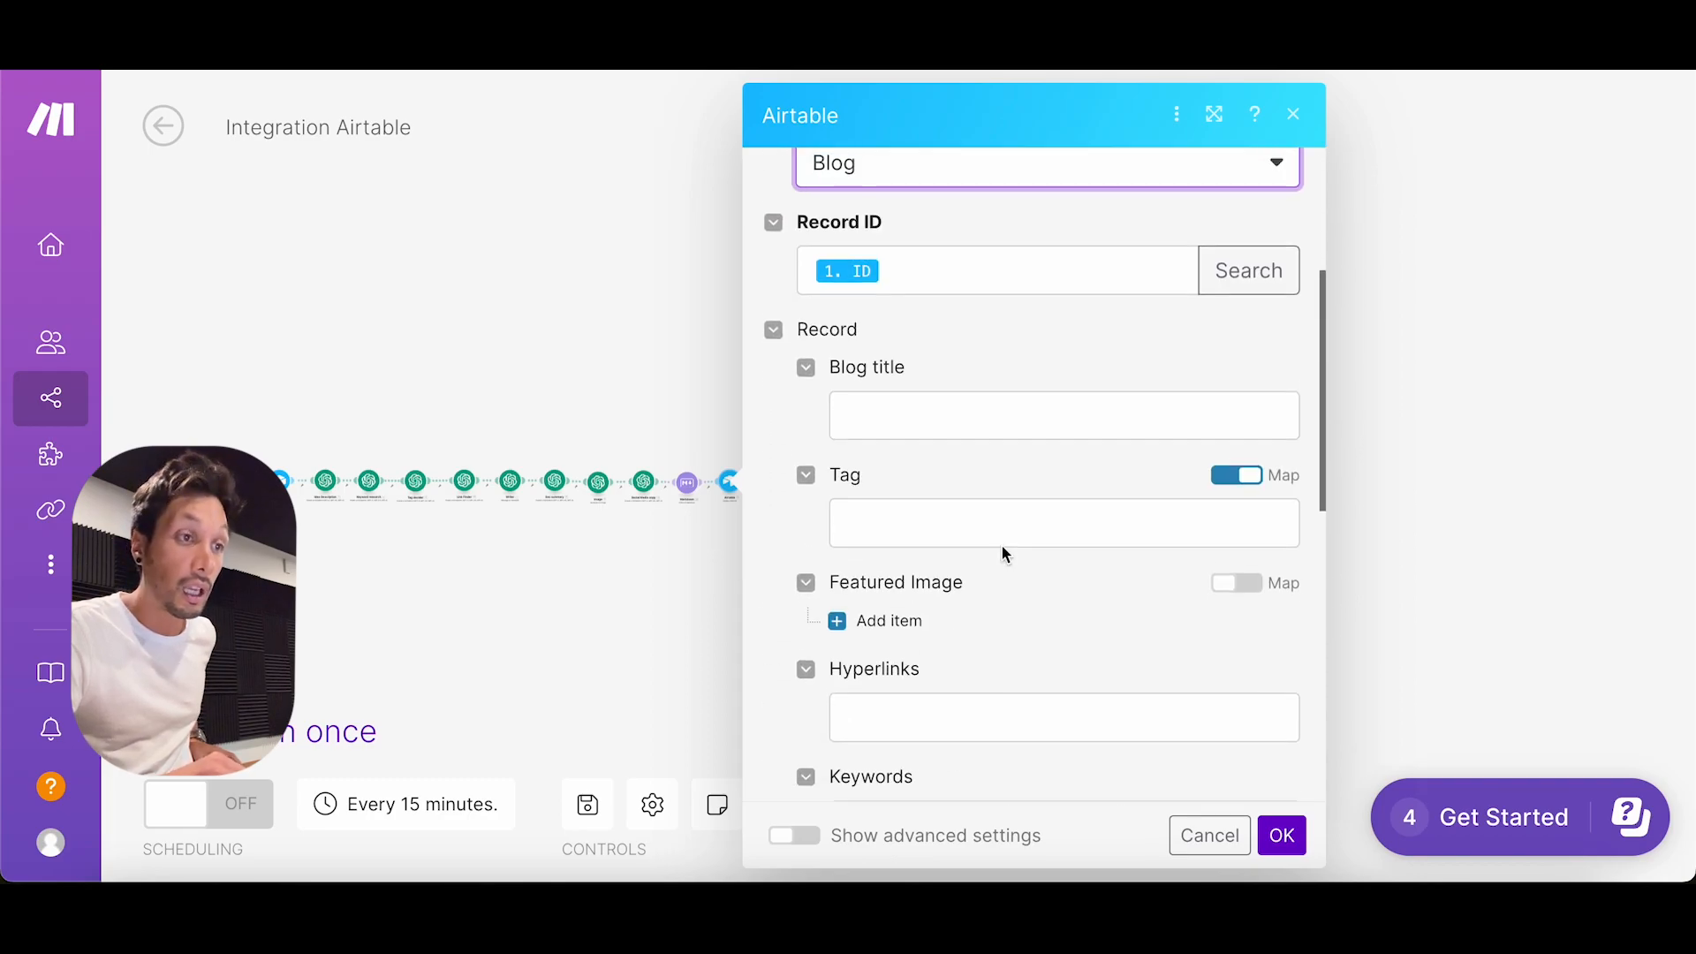
pyautogui.click(972, 428)
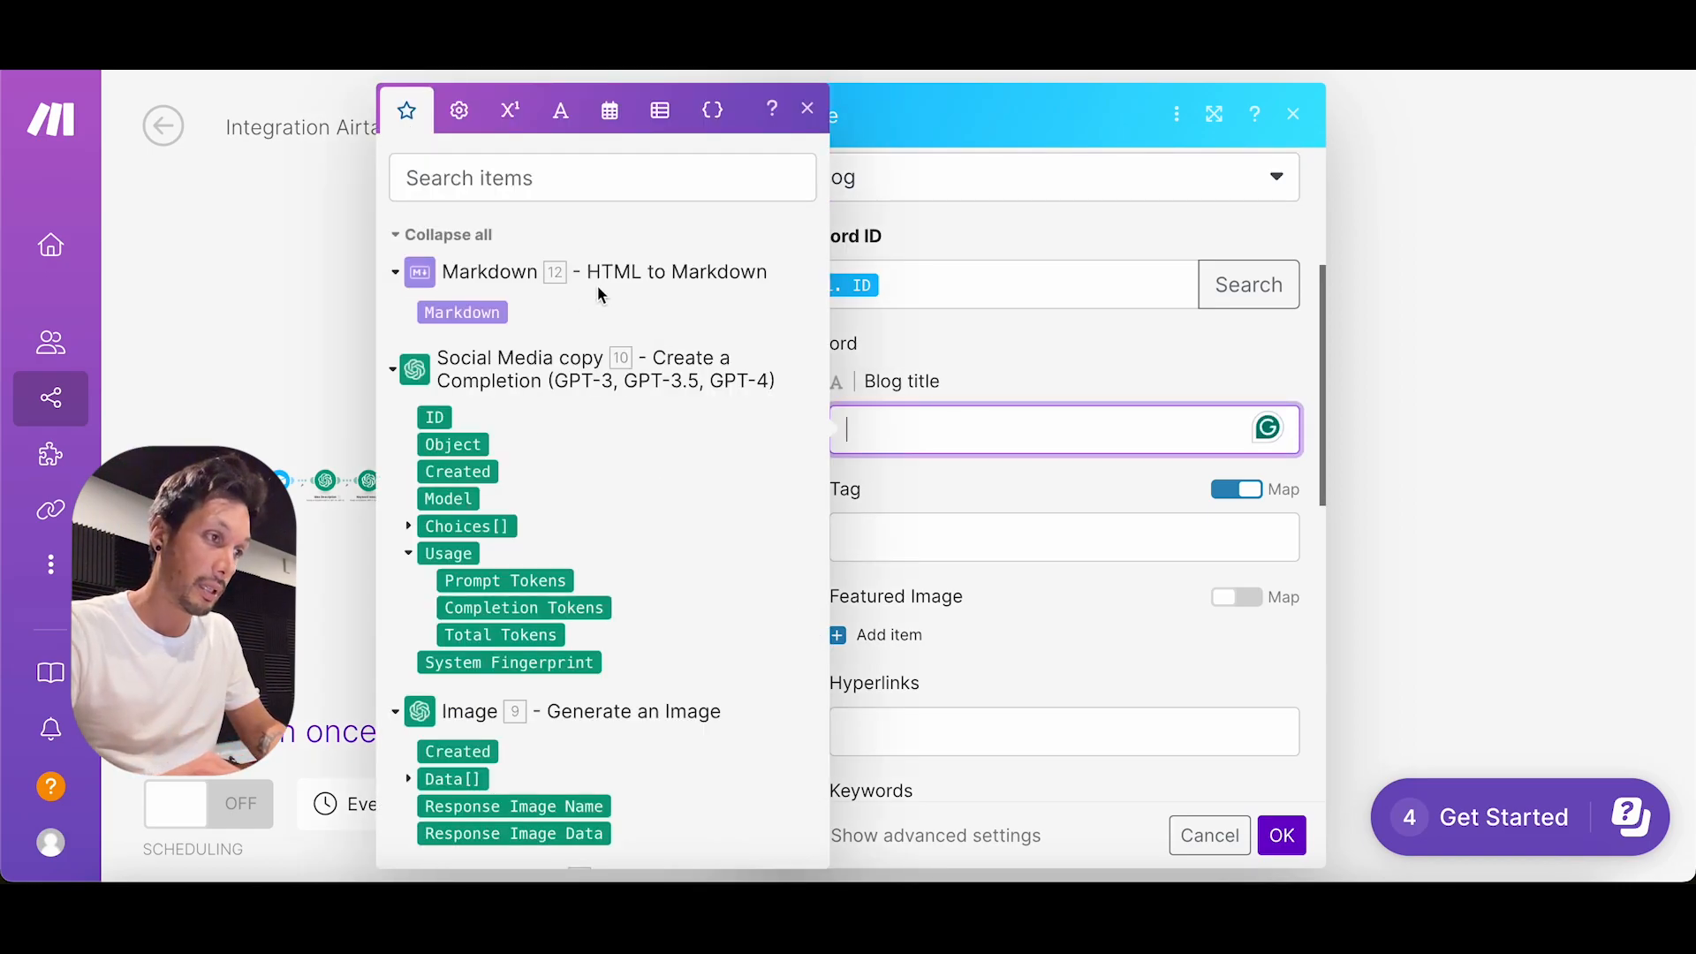
pyautogui.click(396, 236)
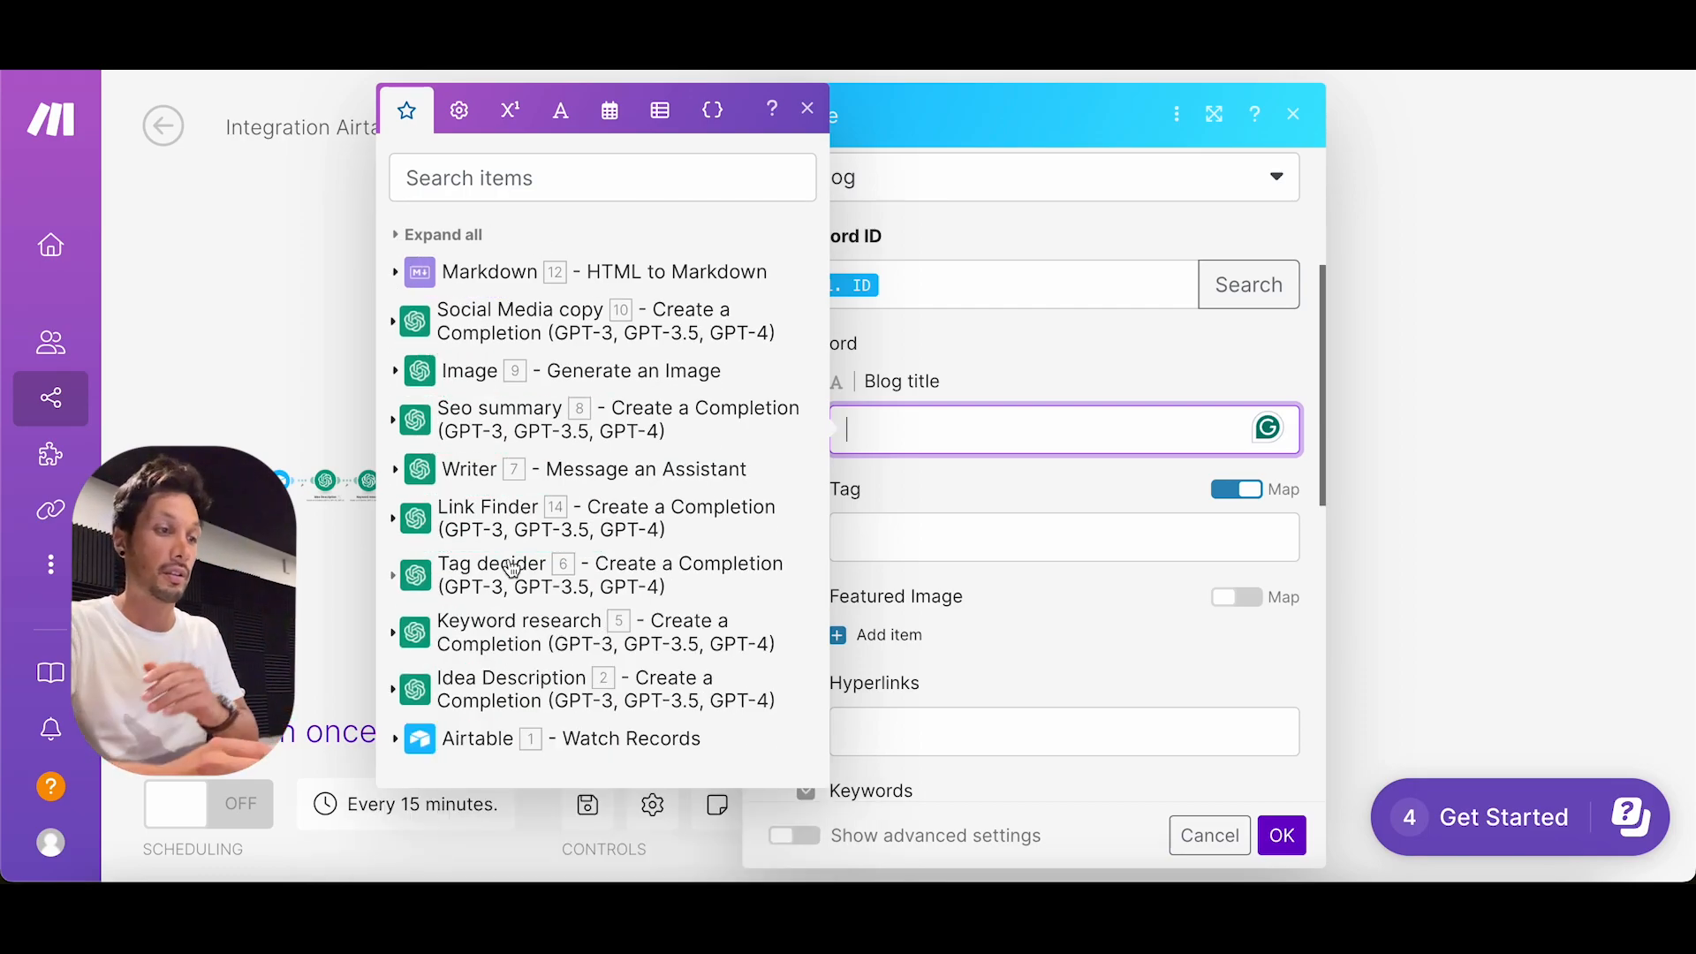
pyautogui.click(397, 740)
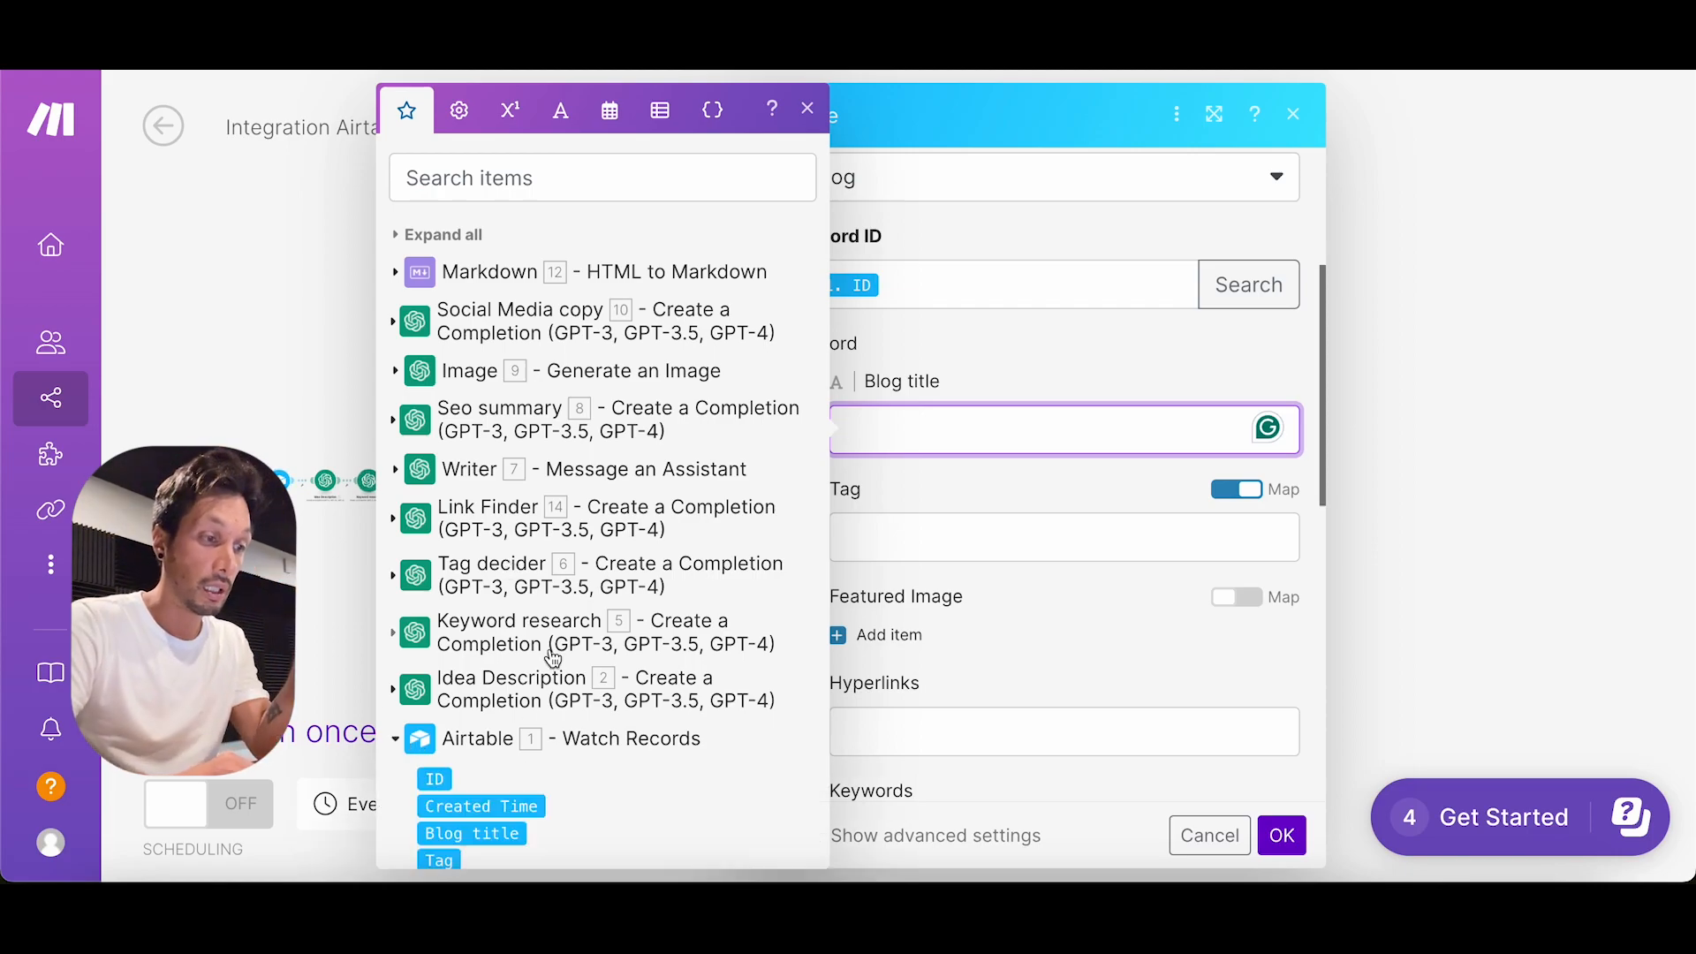
pyautogui.scroll(-3, 539, 662)
pyautogui.click(467, 609)
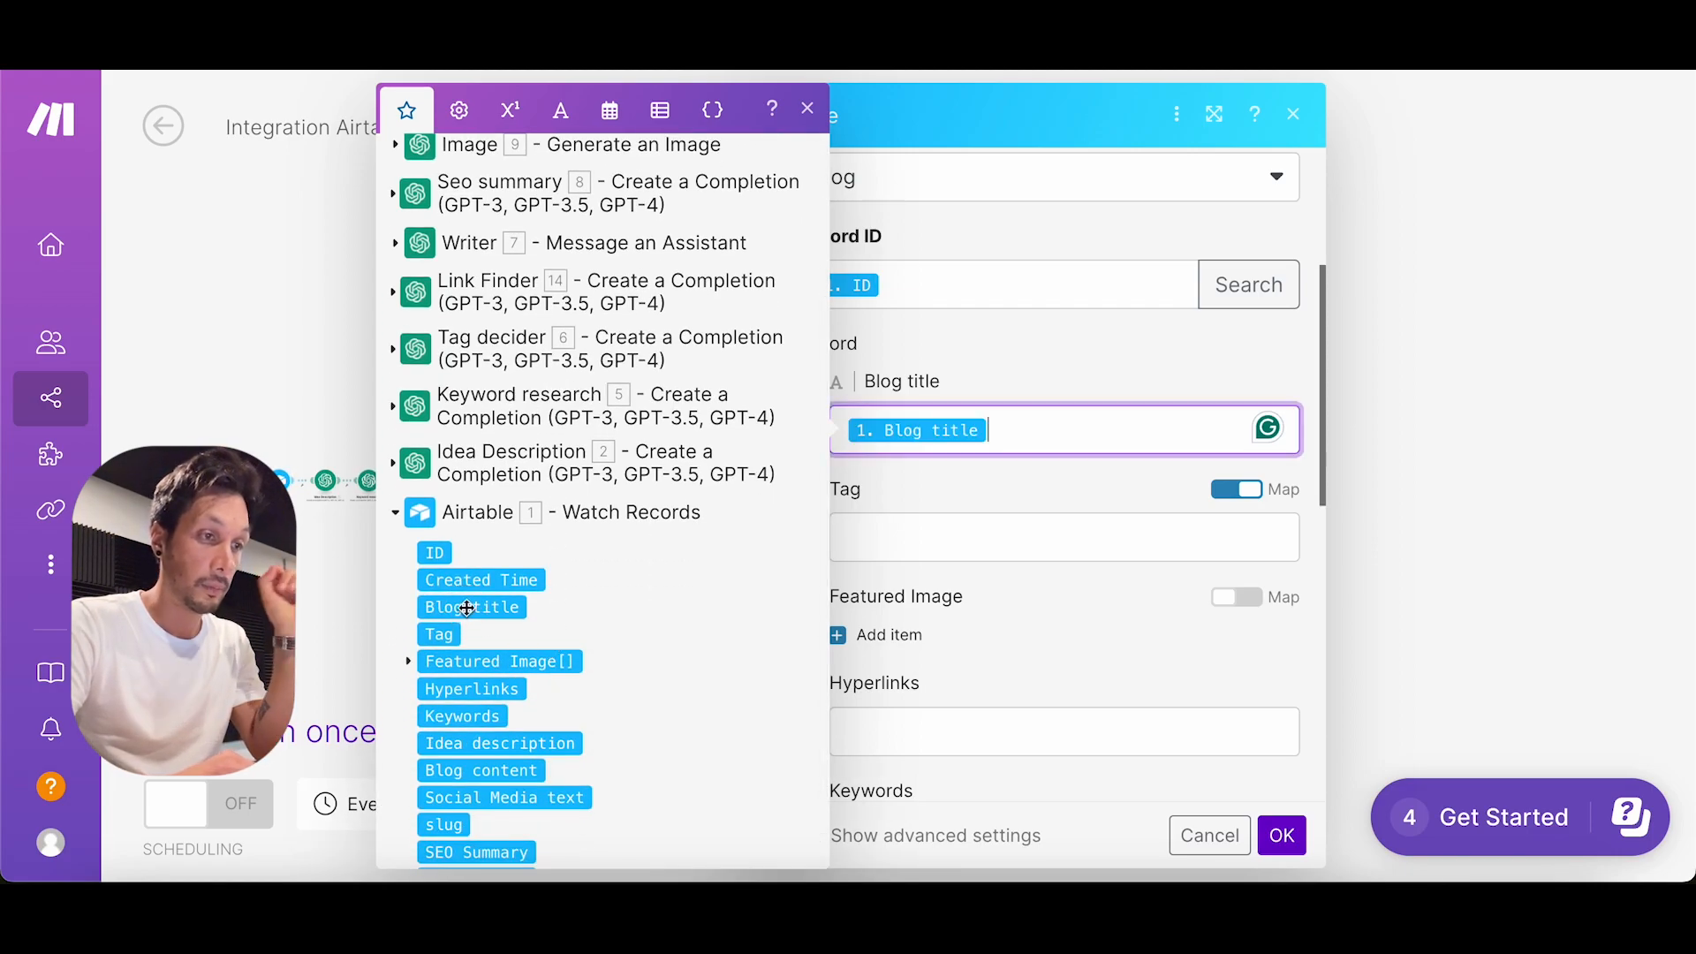
# Step: Map the record's Tag field to the Tag decider module's Choices message content
pyautogui.click(907, 557)
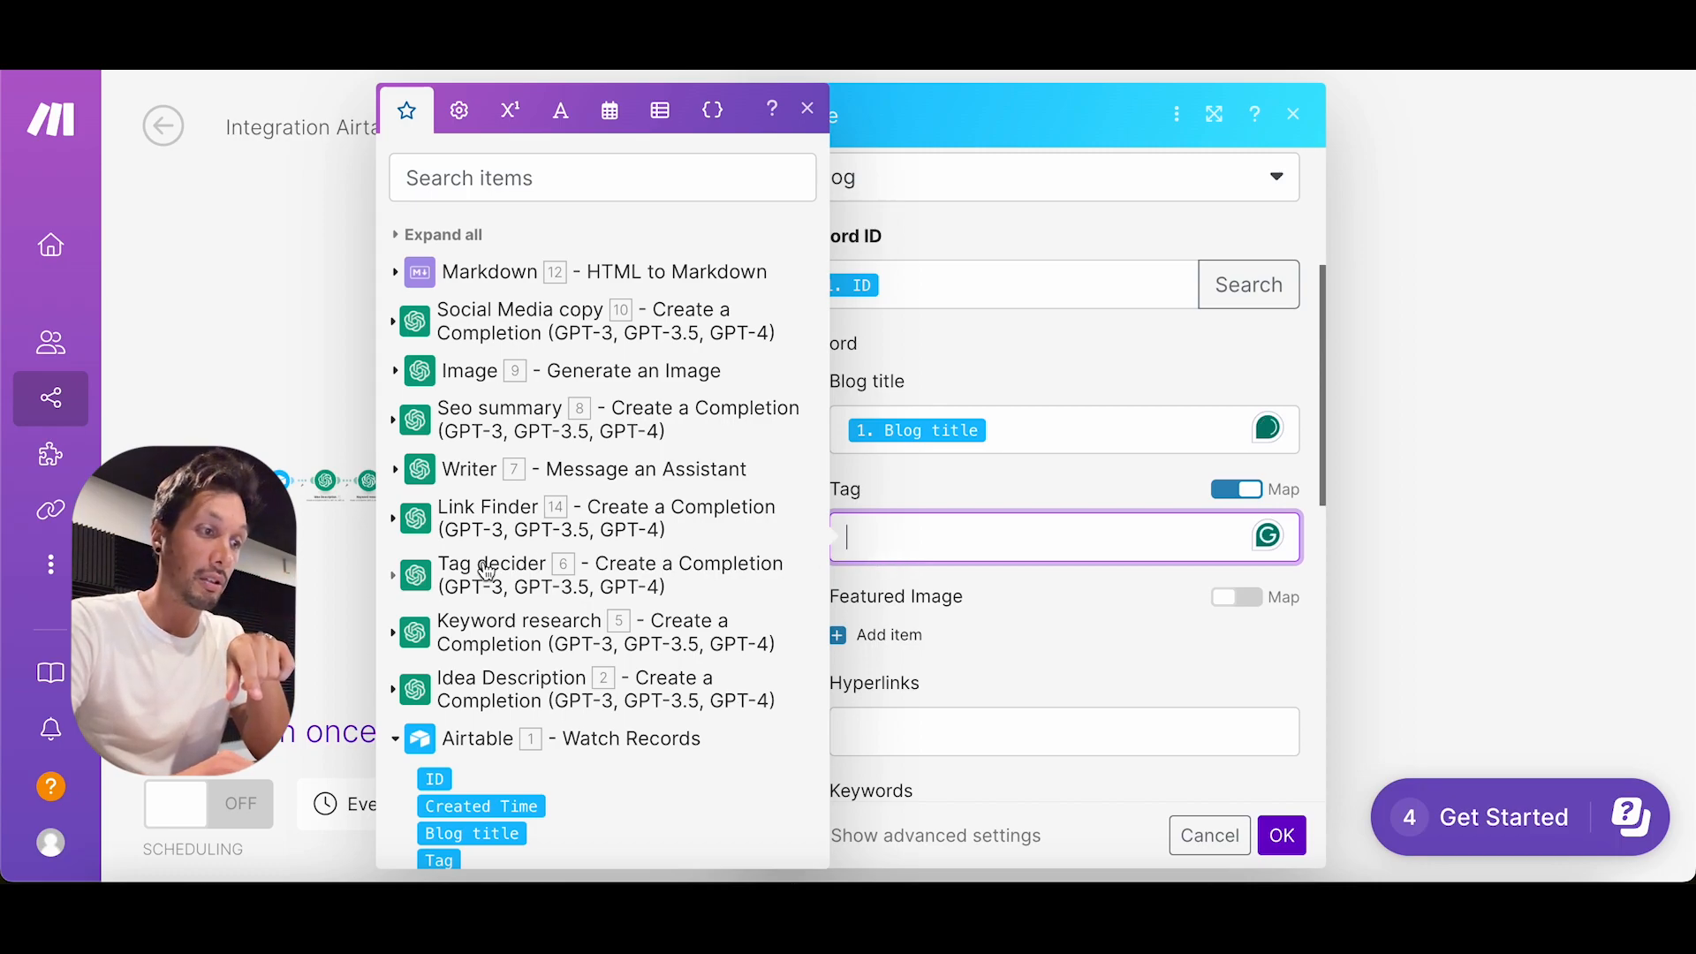
pyautogui.click(394, 582)
pyautogui.scroll(-2, 499, 521)
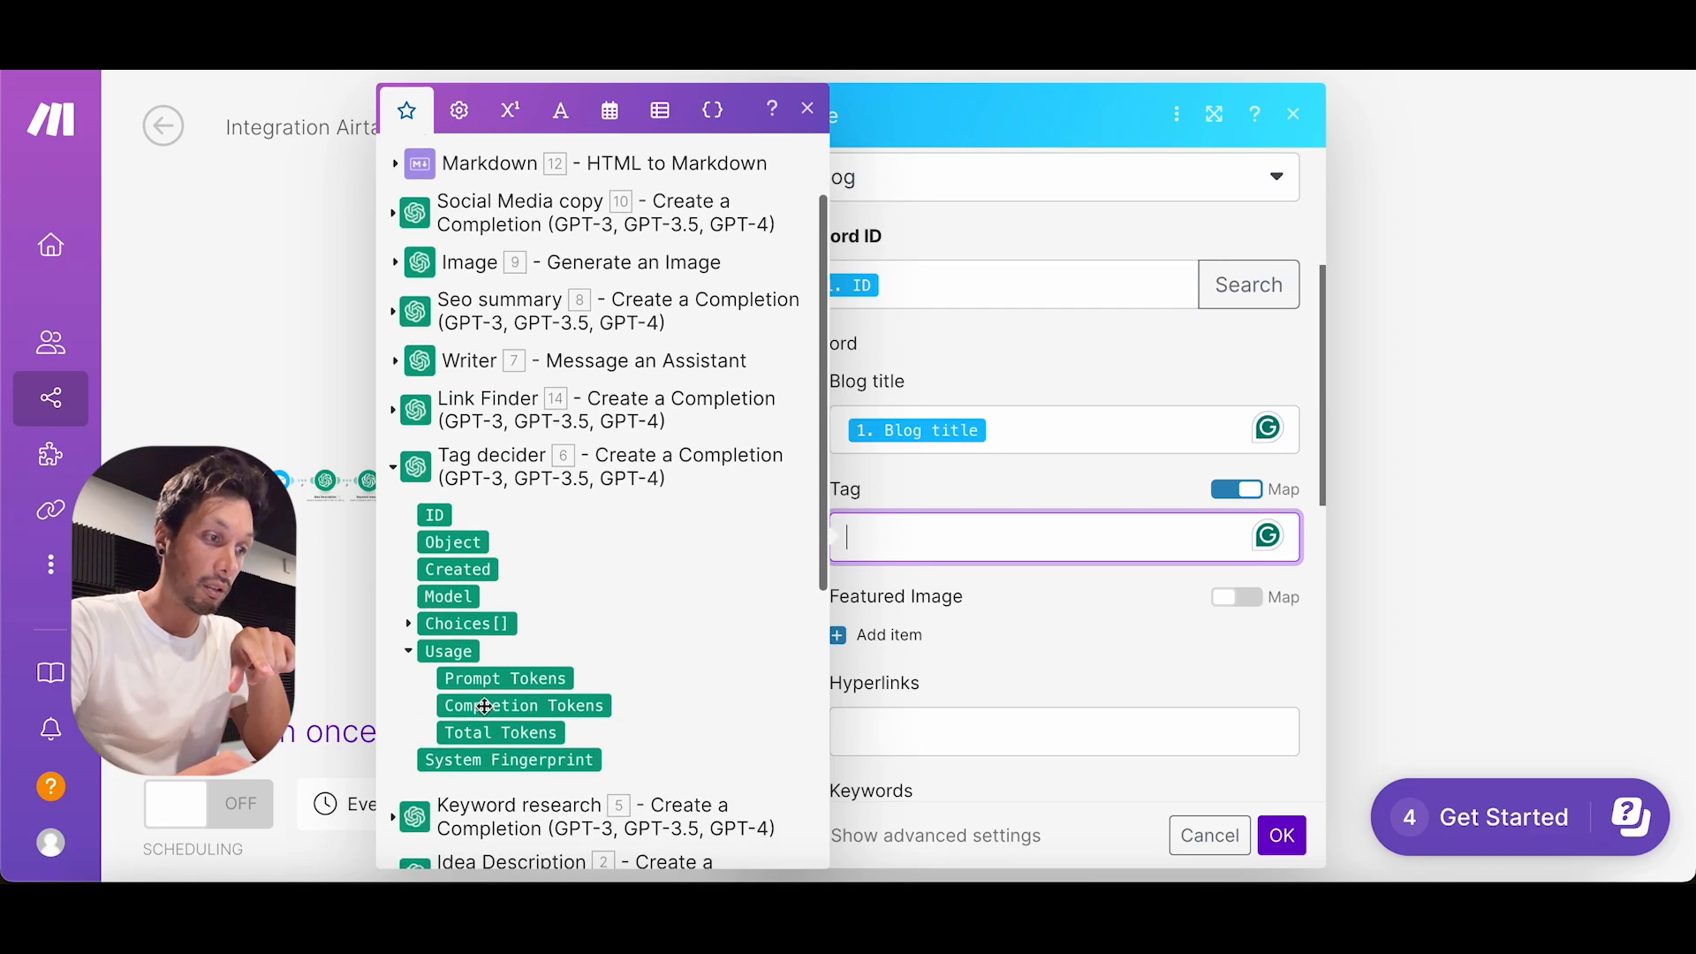
pyautogui.scroll(-2, 495, 562)
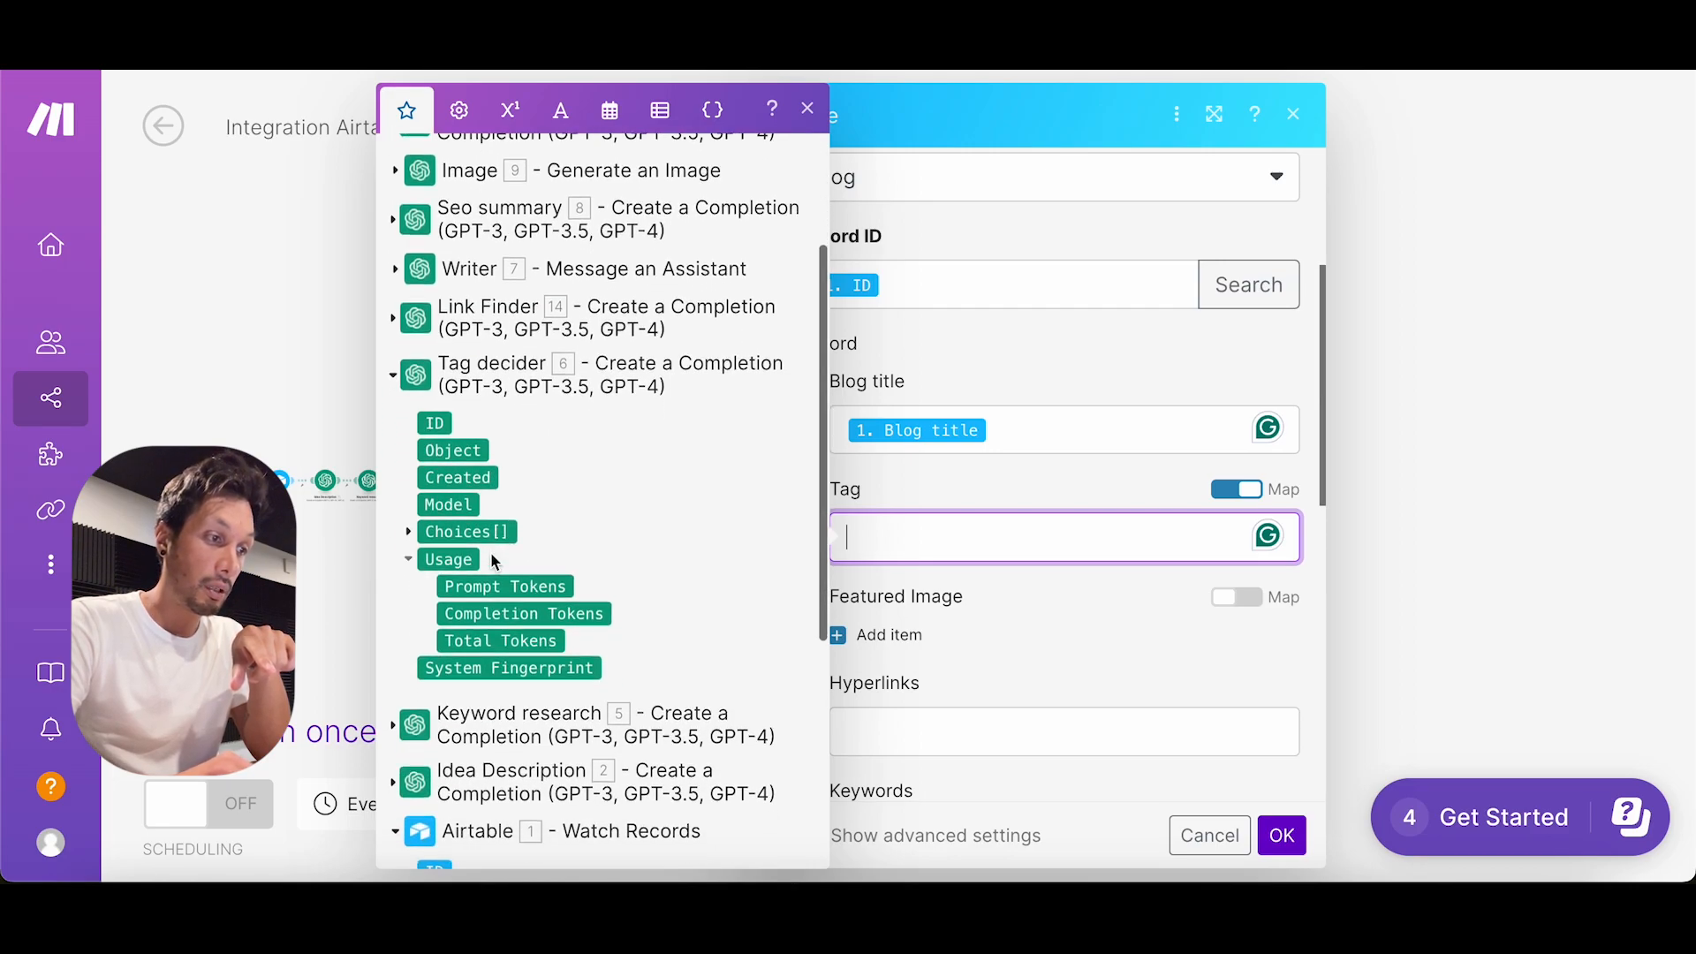
pyautogui.click(409, 532)
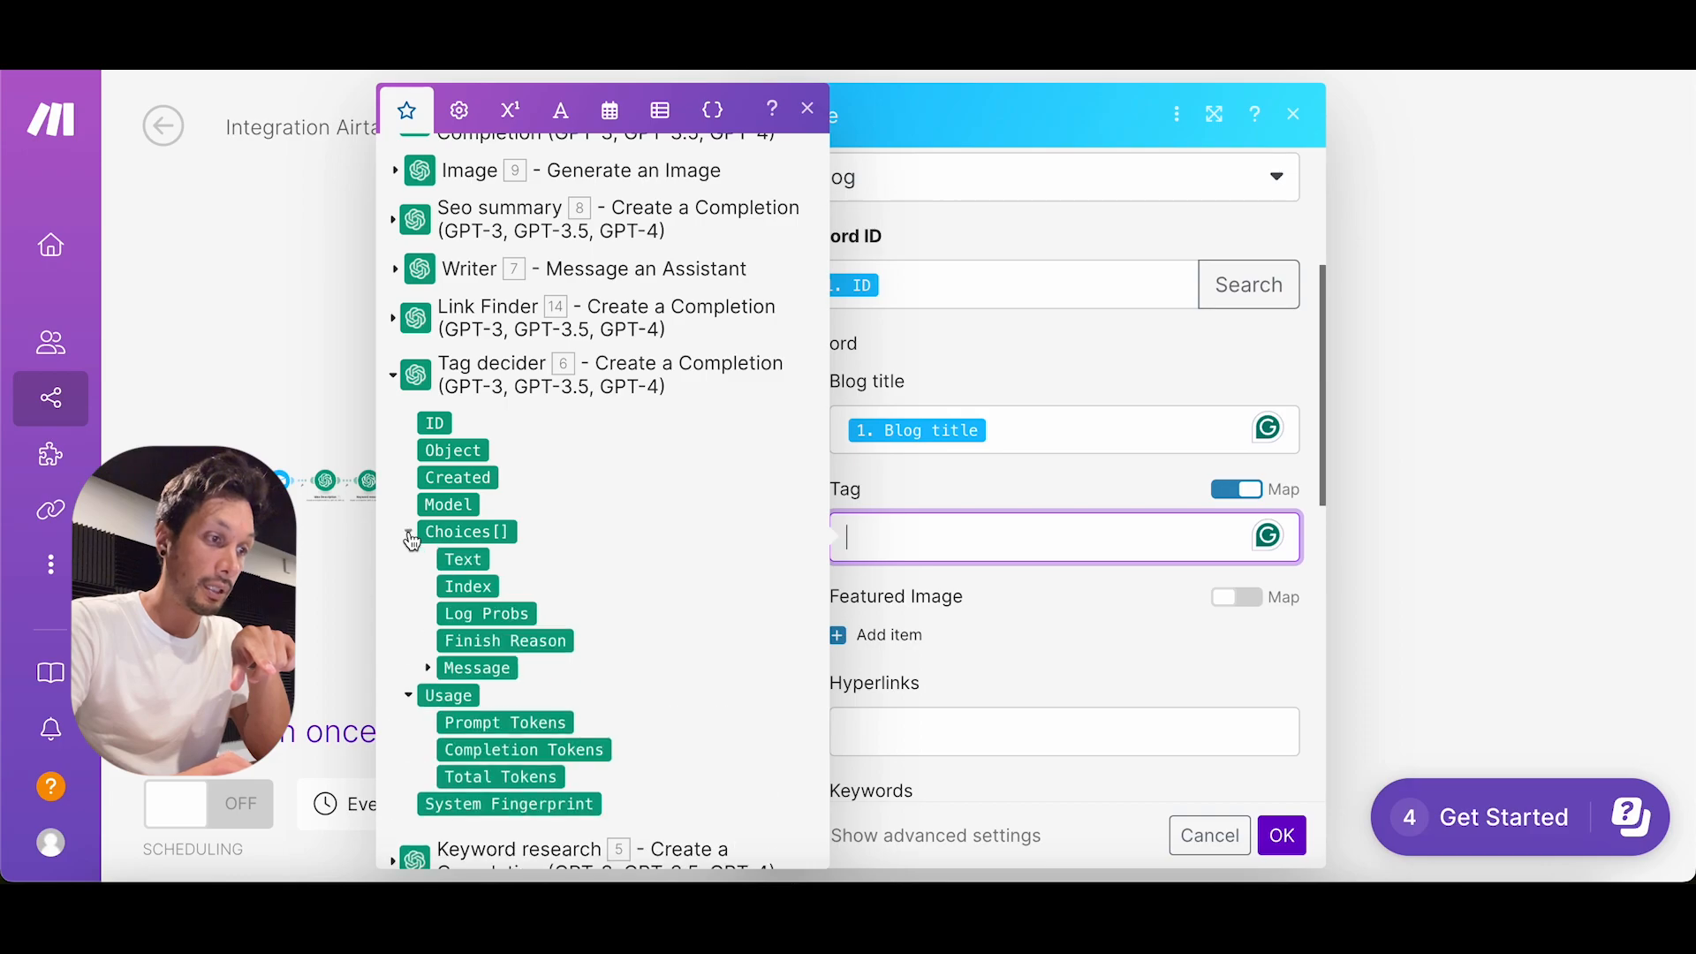
pyautogui.click(428, 668)
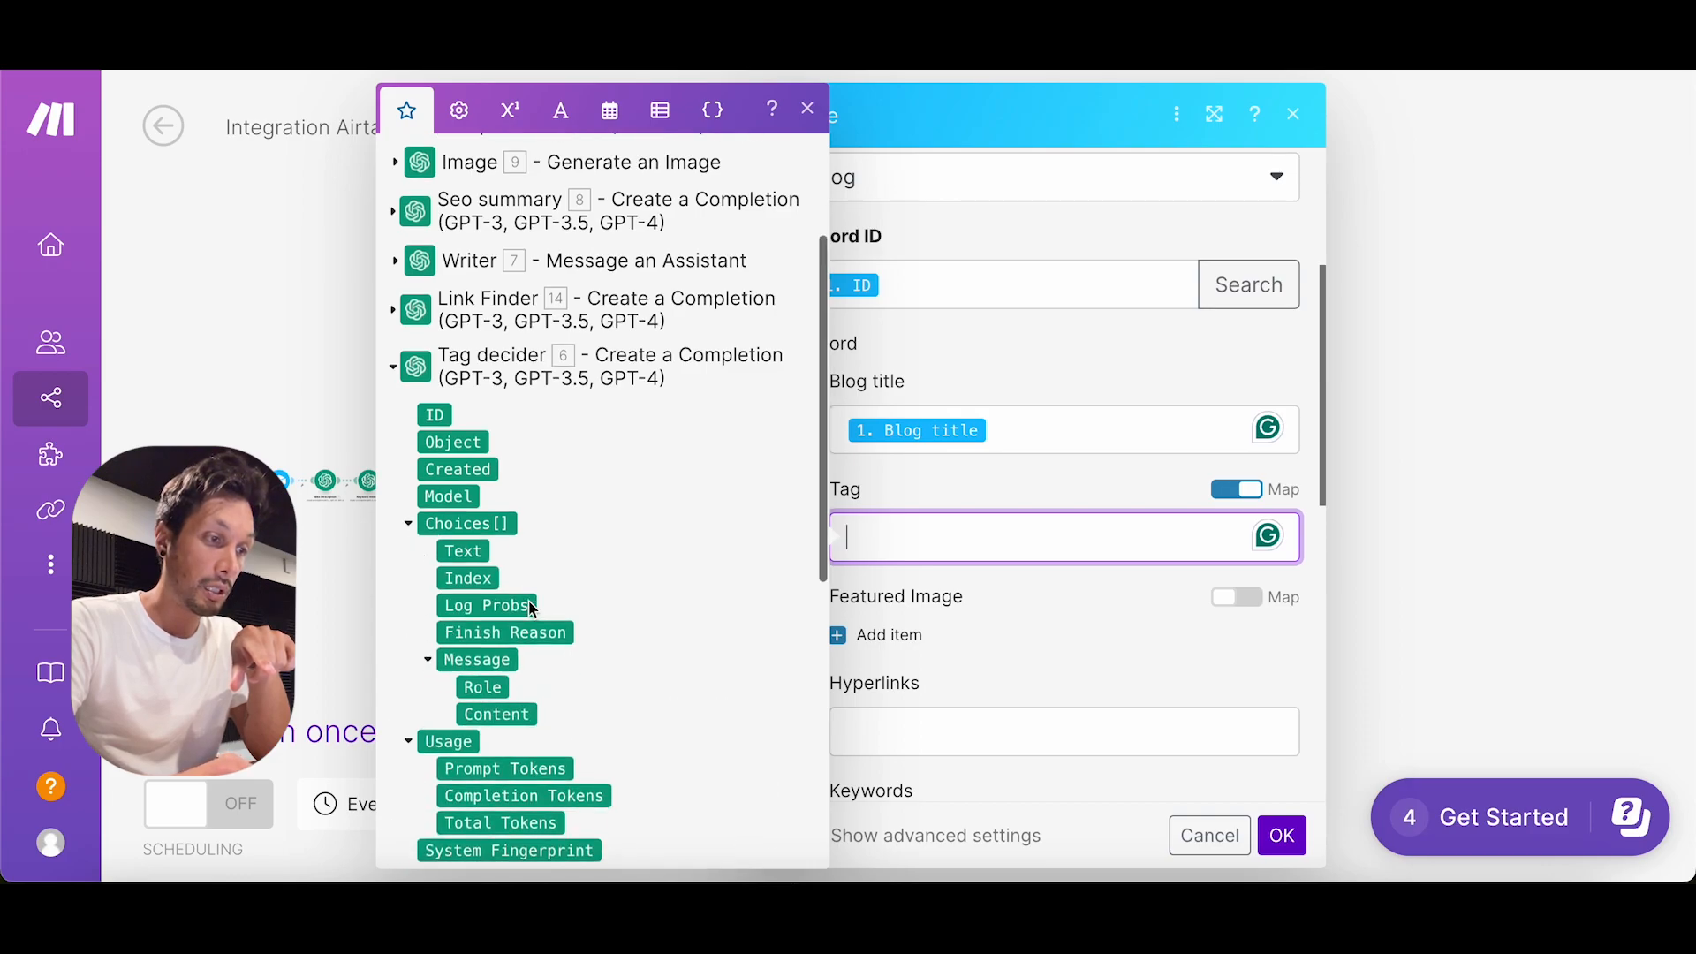
pyautogui.scroll(-1, 532, 608)
pyautogui.click(515, 645)
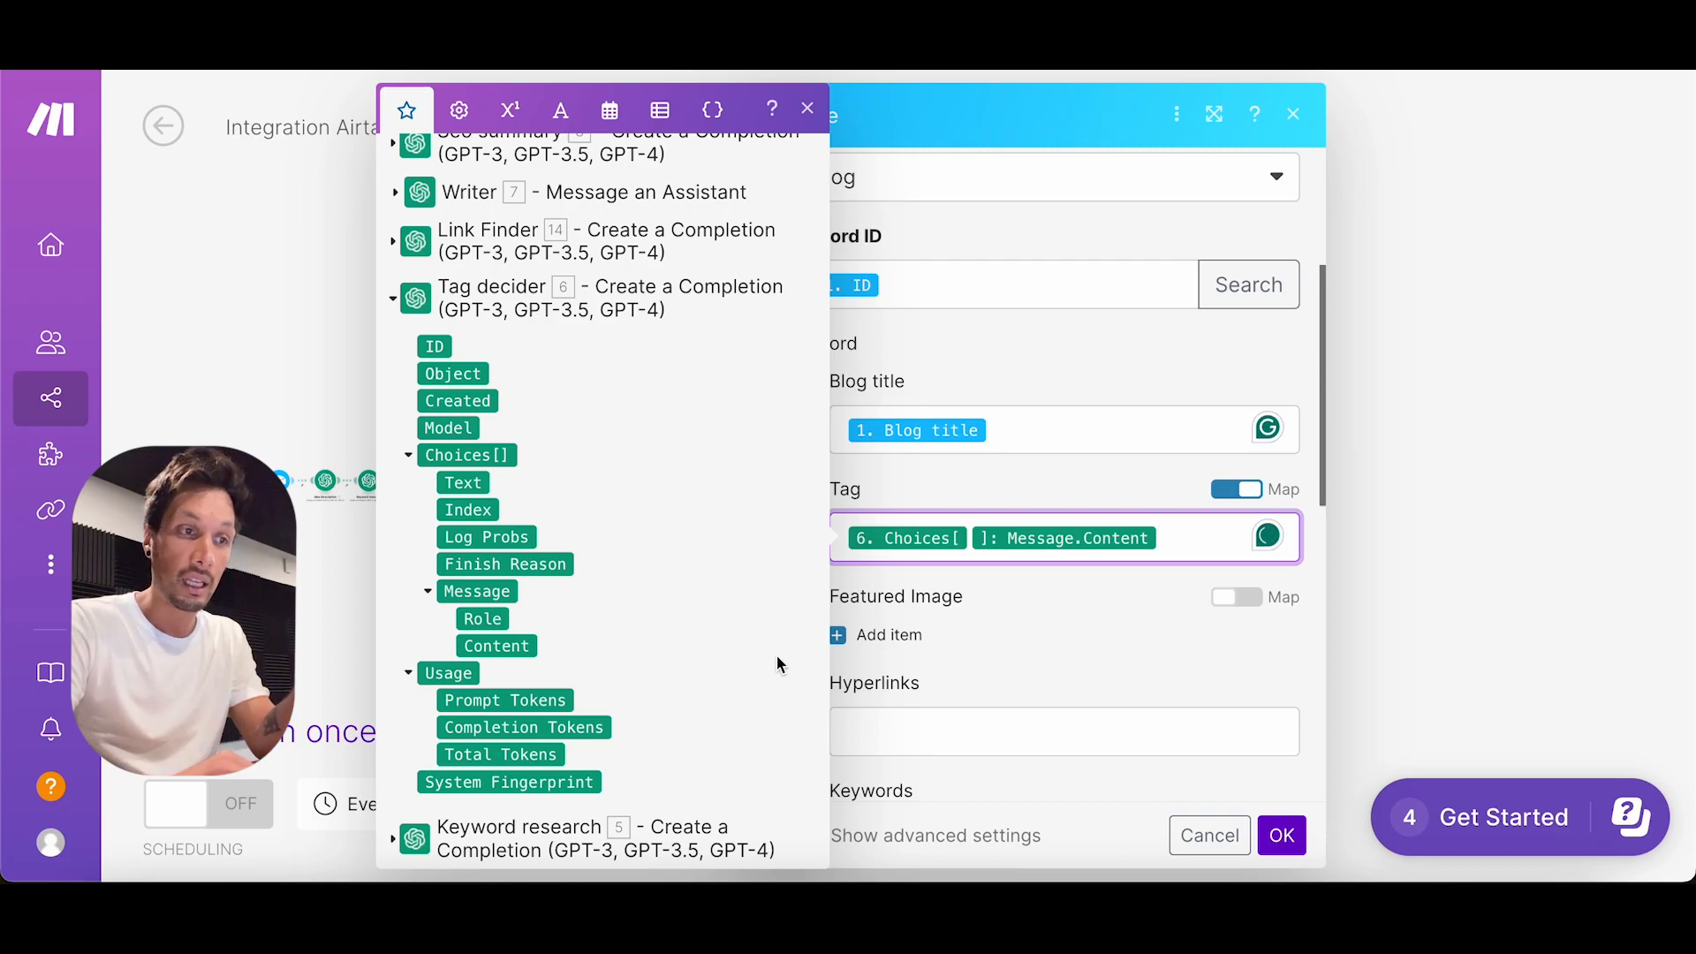
pyautogui.click(1089, 642)
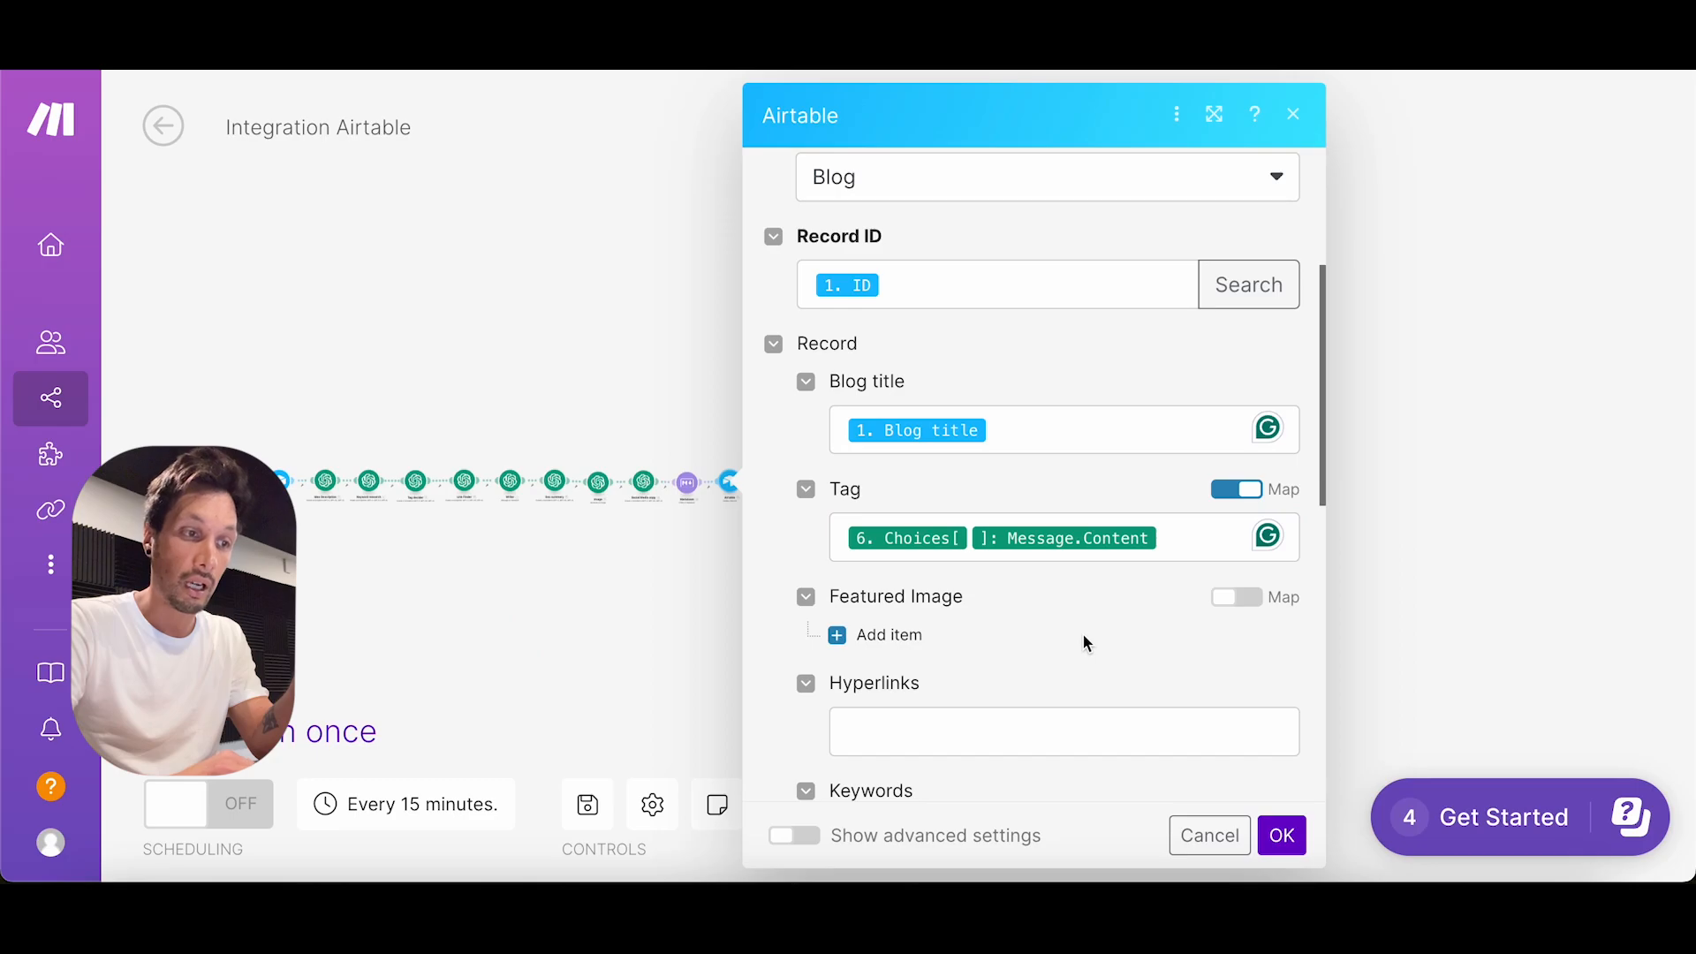
# Step: Map the record's Hyperlinks field to the Link Finder module's Choices message content
pyautogui.click(979, 725)
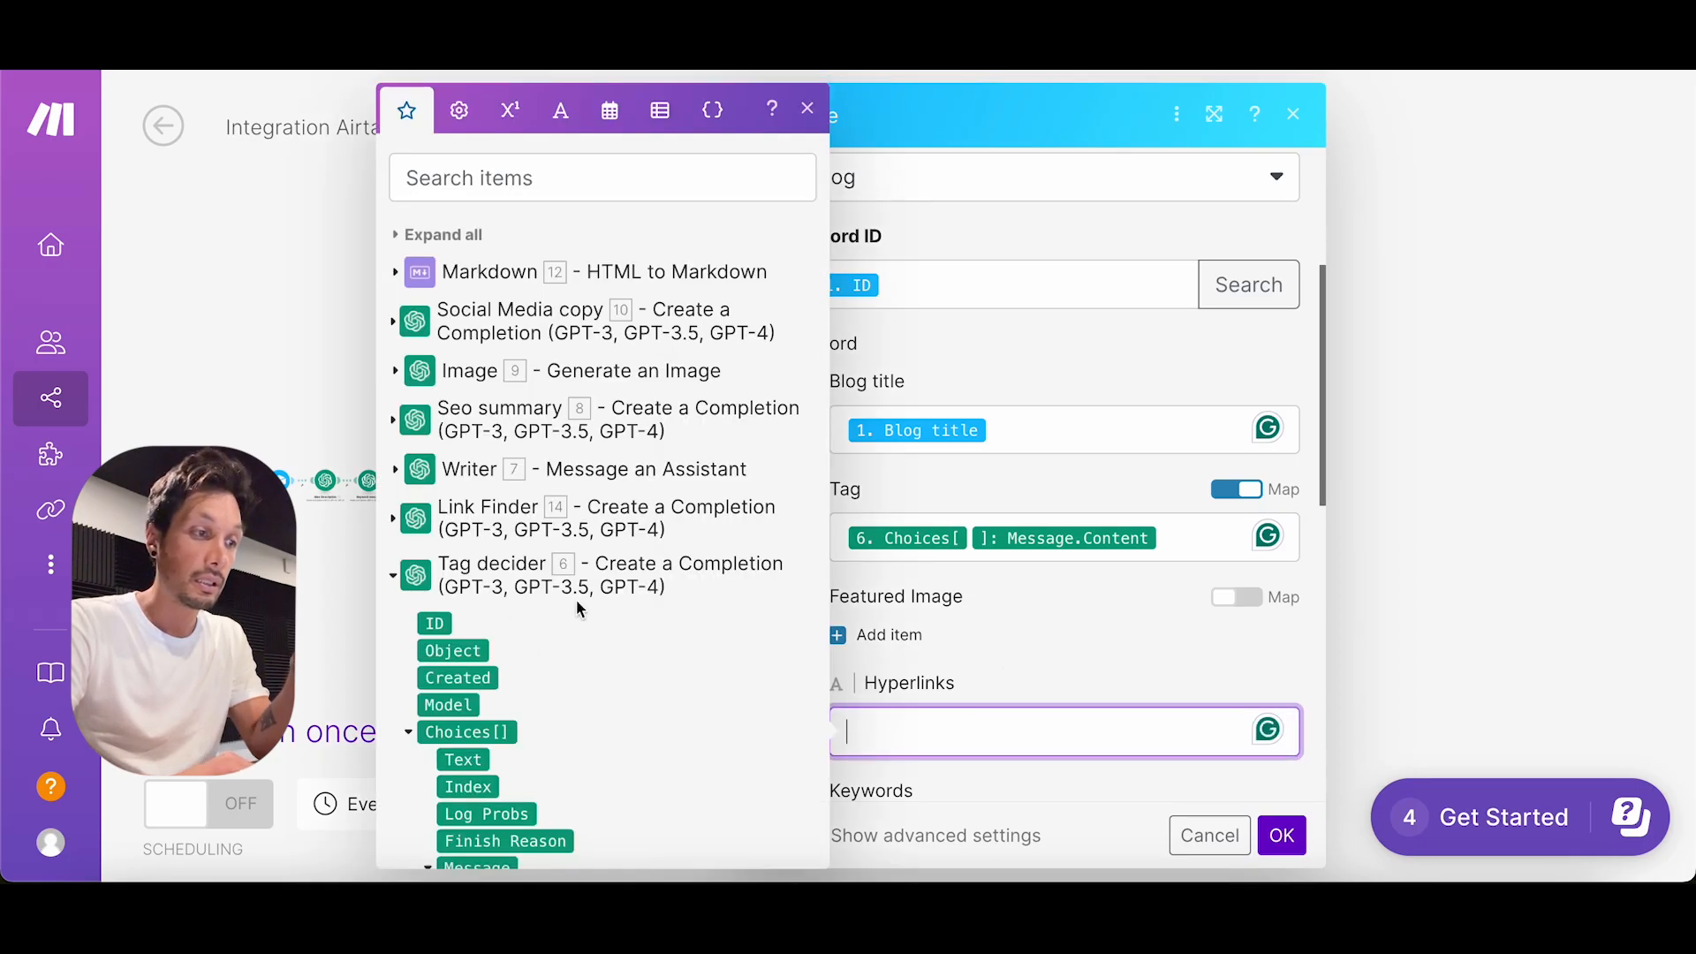
pyautogui.click(394, 521)
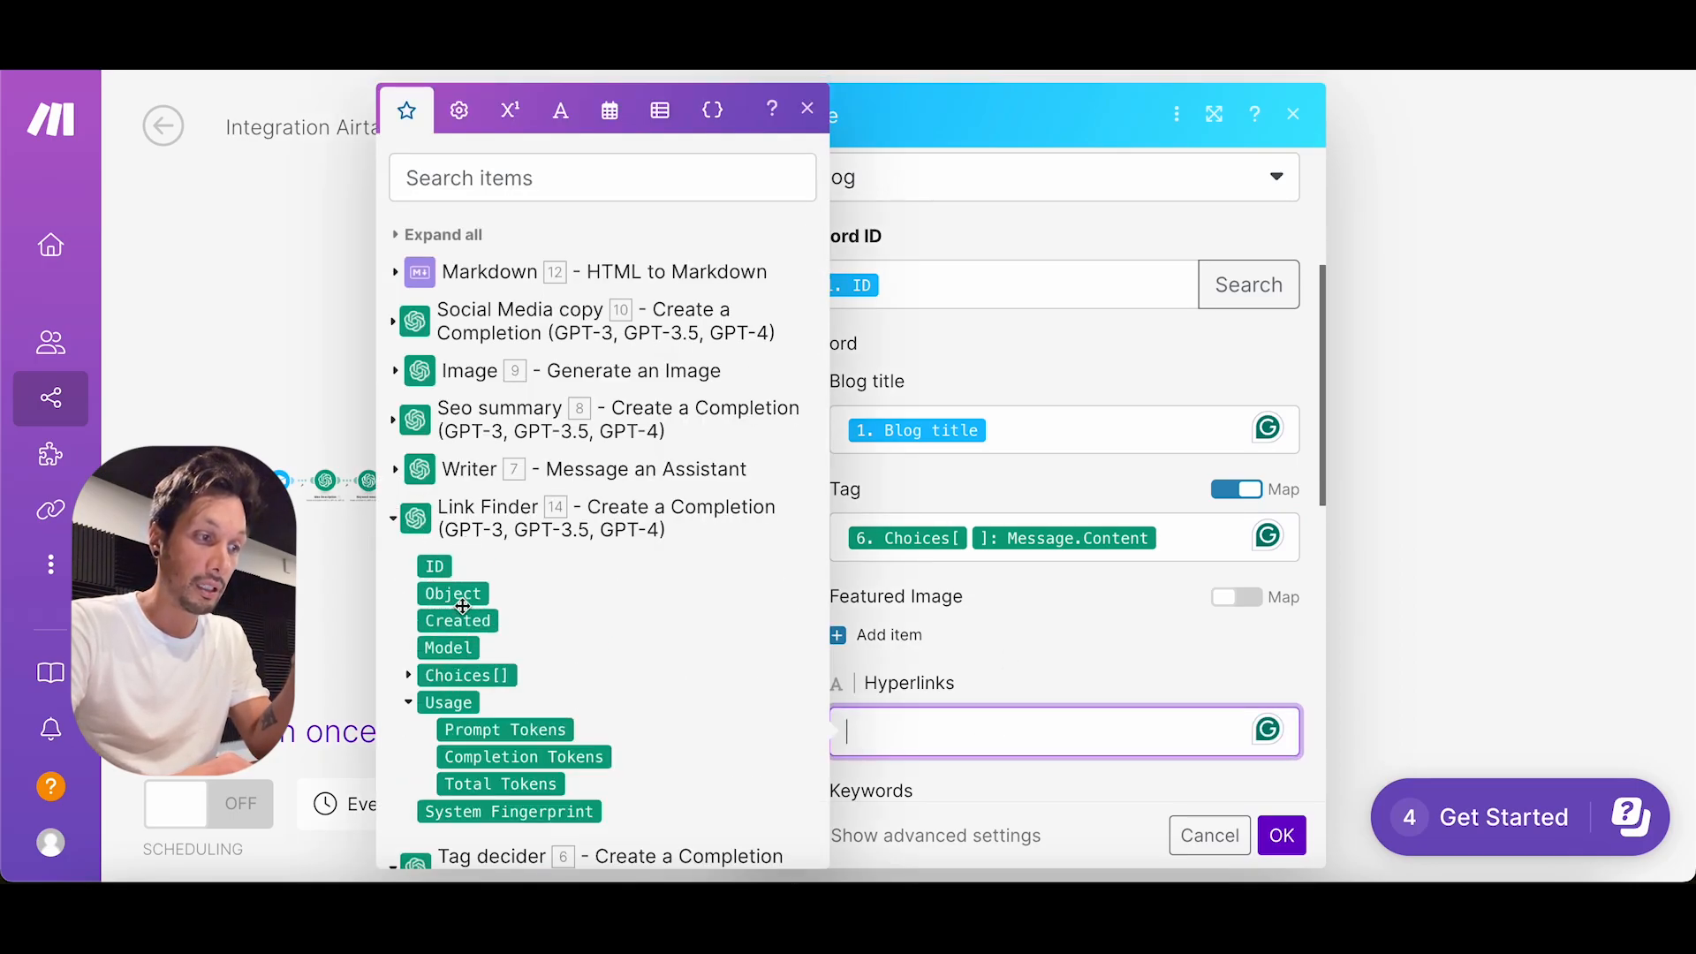
pyautogui.click(409, 676)
pyautogui.scroll(-2, 541, 606)
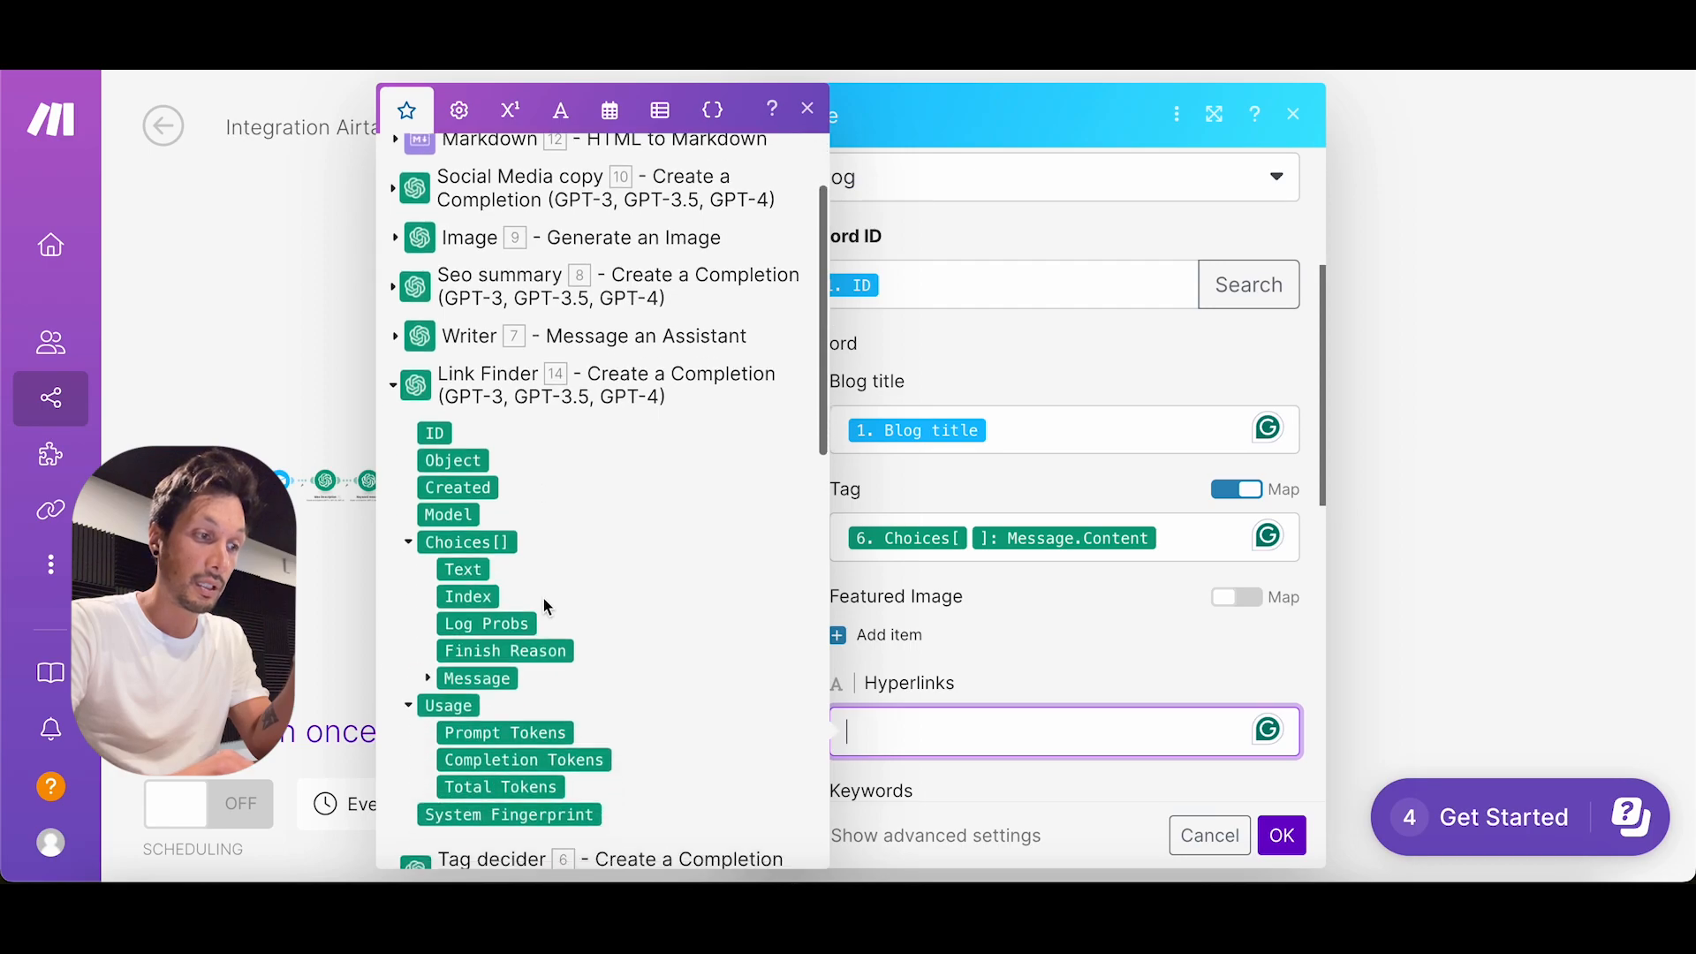
pyautogui.click(429, 680)
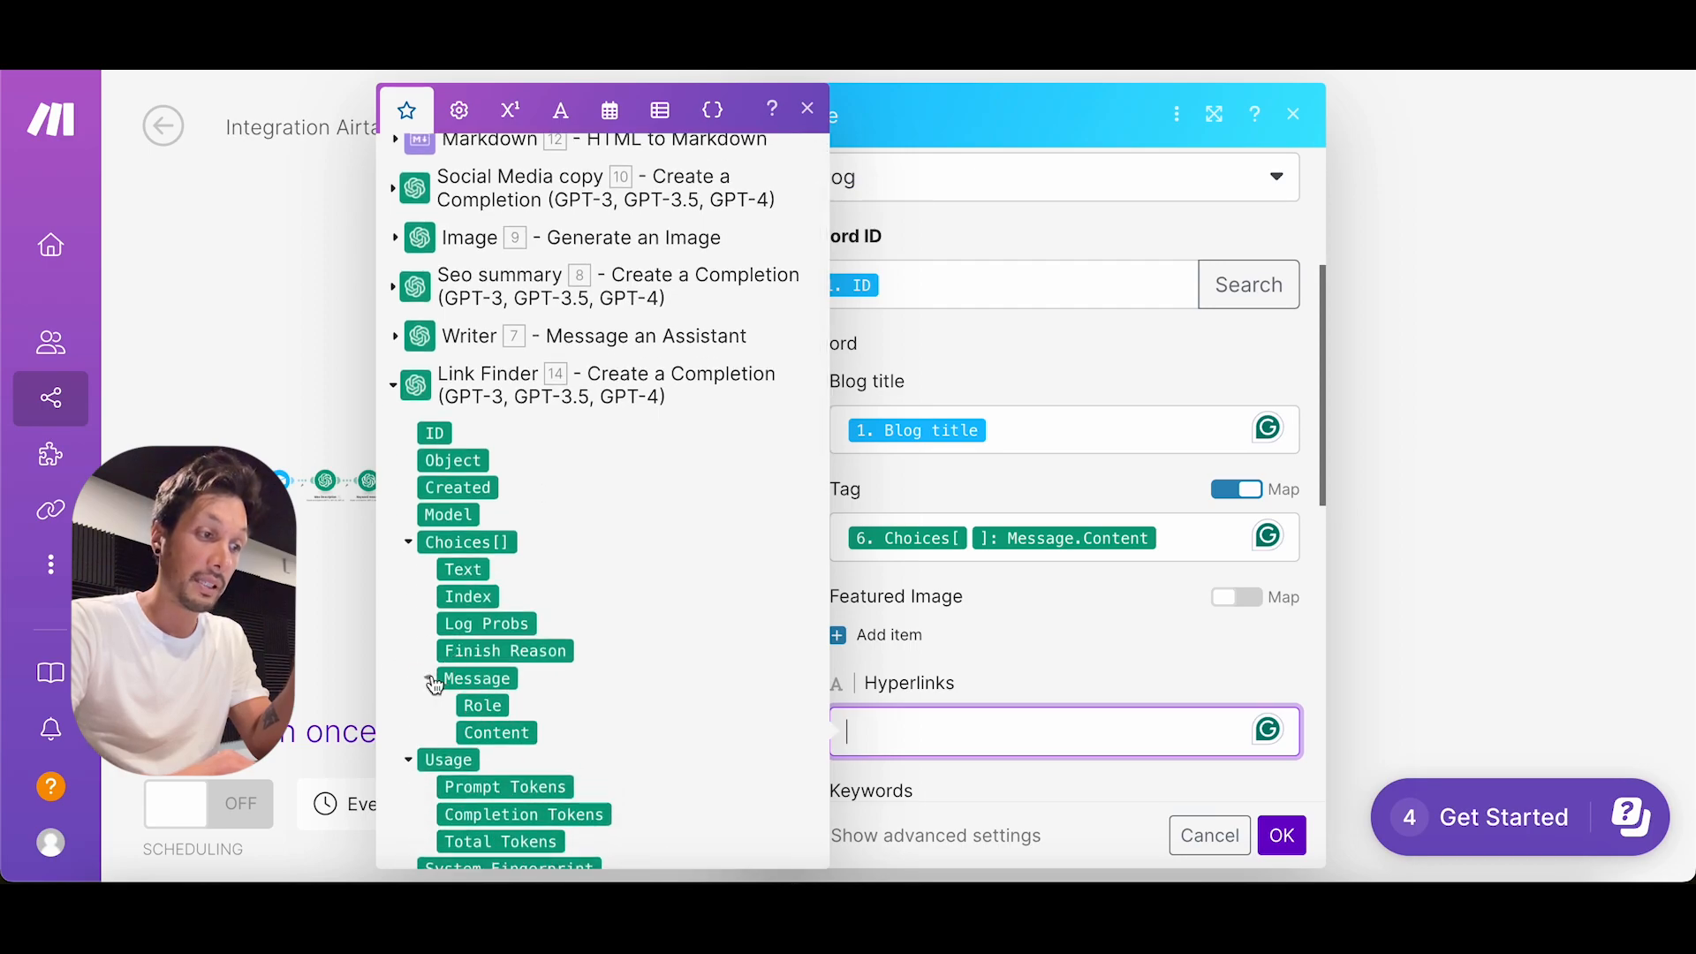
pyautogui.click(495, 732)
pyautogui.click(1004, 650)
# Step: Map the record's Keywords field to the Keyword research module's Choices message content
pyautogui.scroll(-3, 1004, 643)
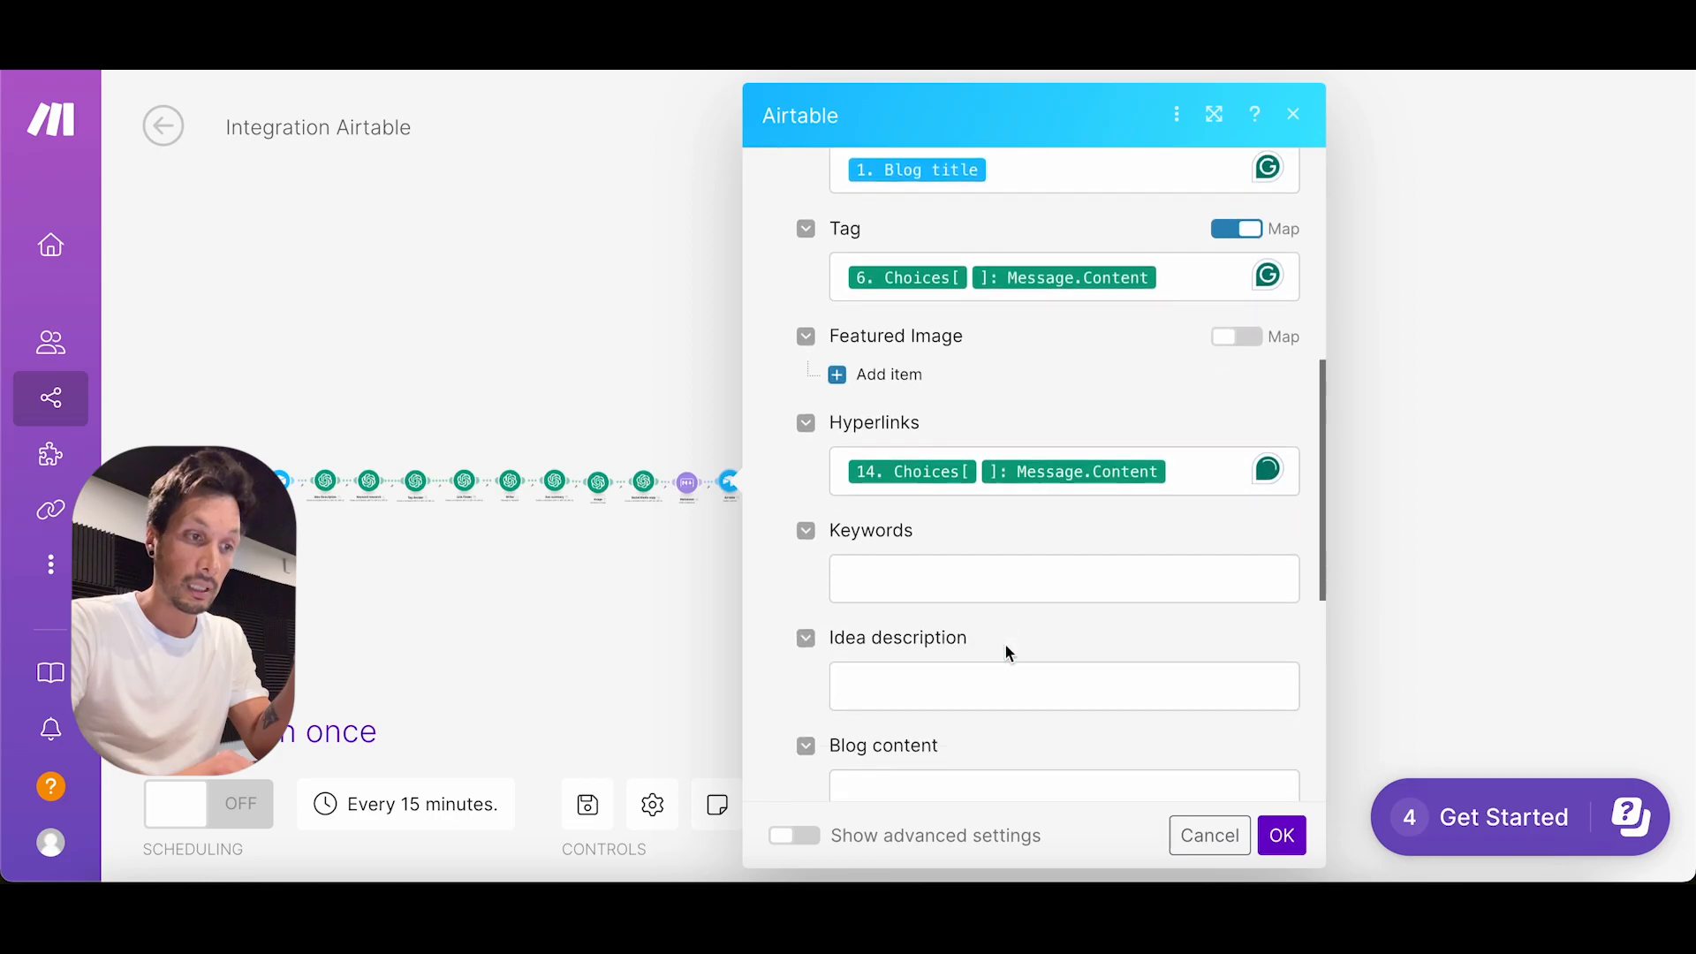
pyautogui.click(939, 583)
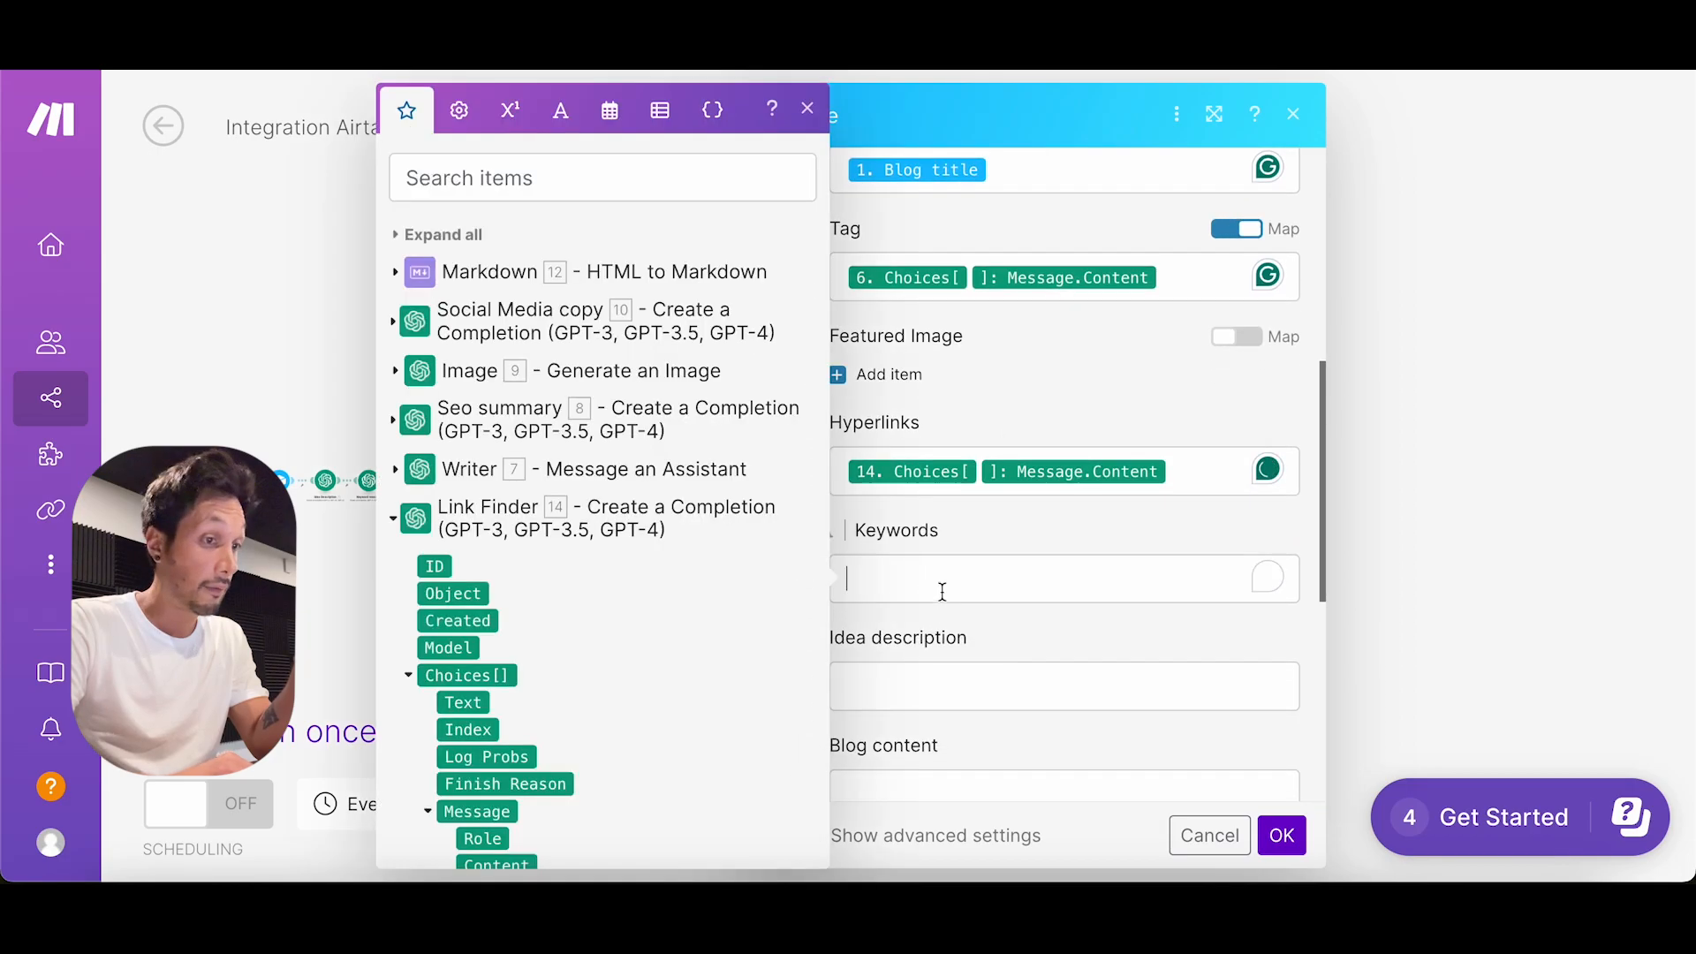
pyautogui.click(396, 520)
pyautogui.click(395, 579)
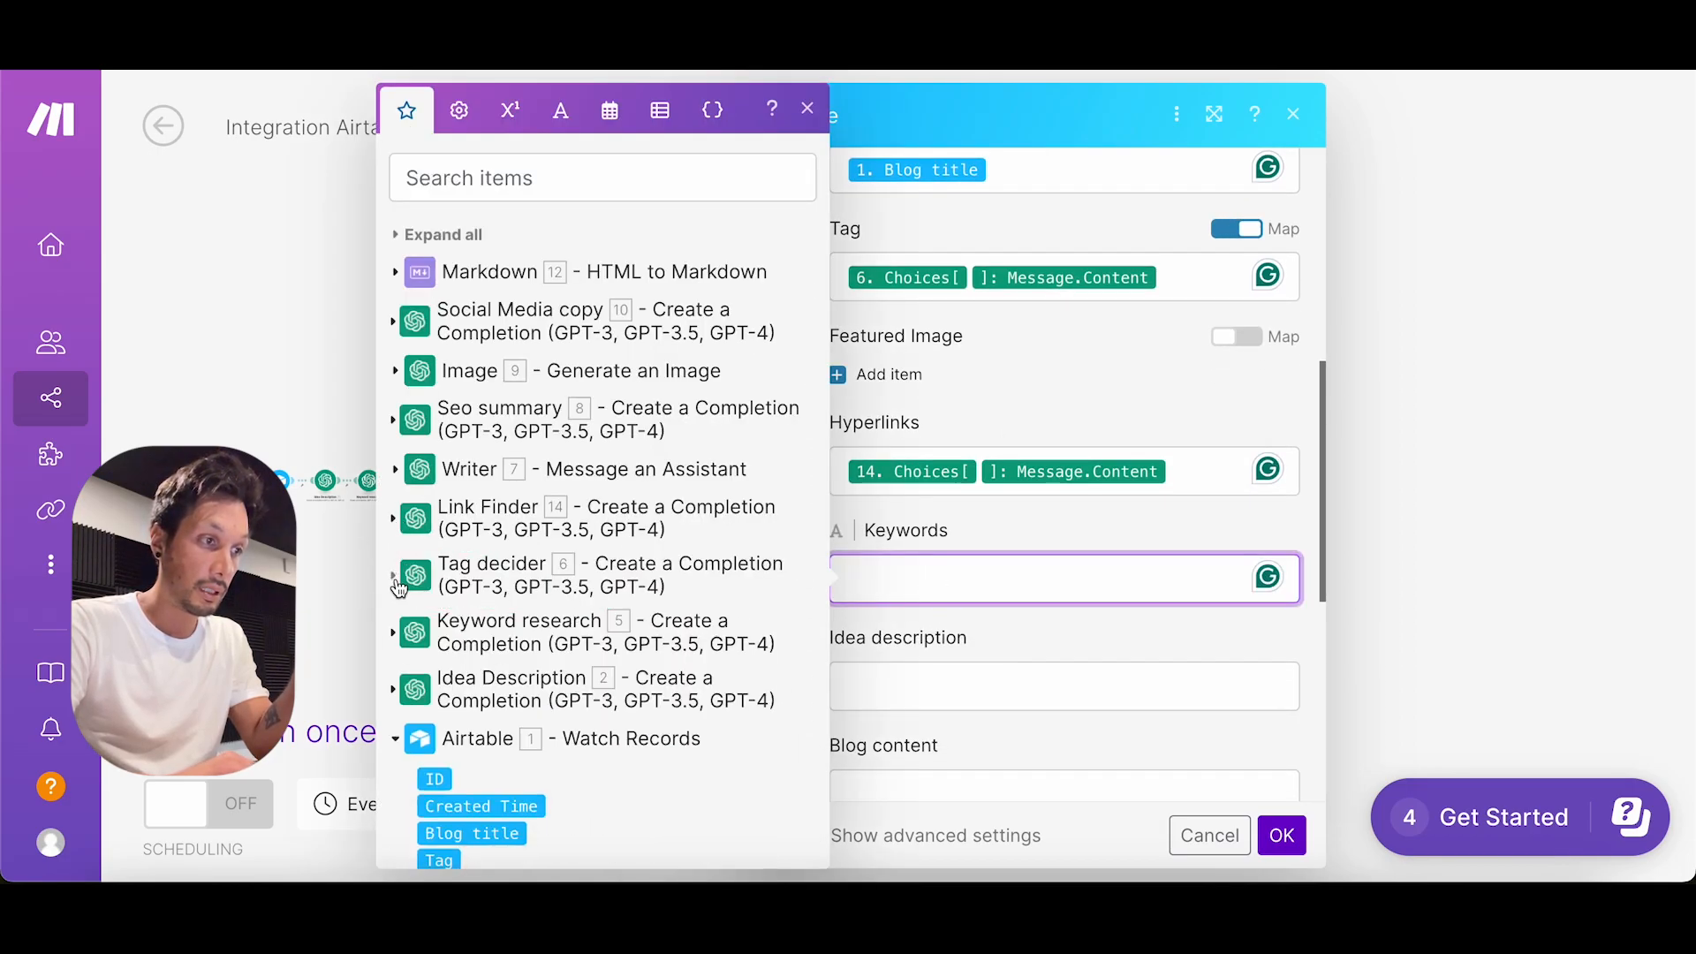
pyautogui.click(393, 633)
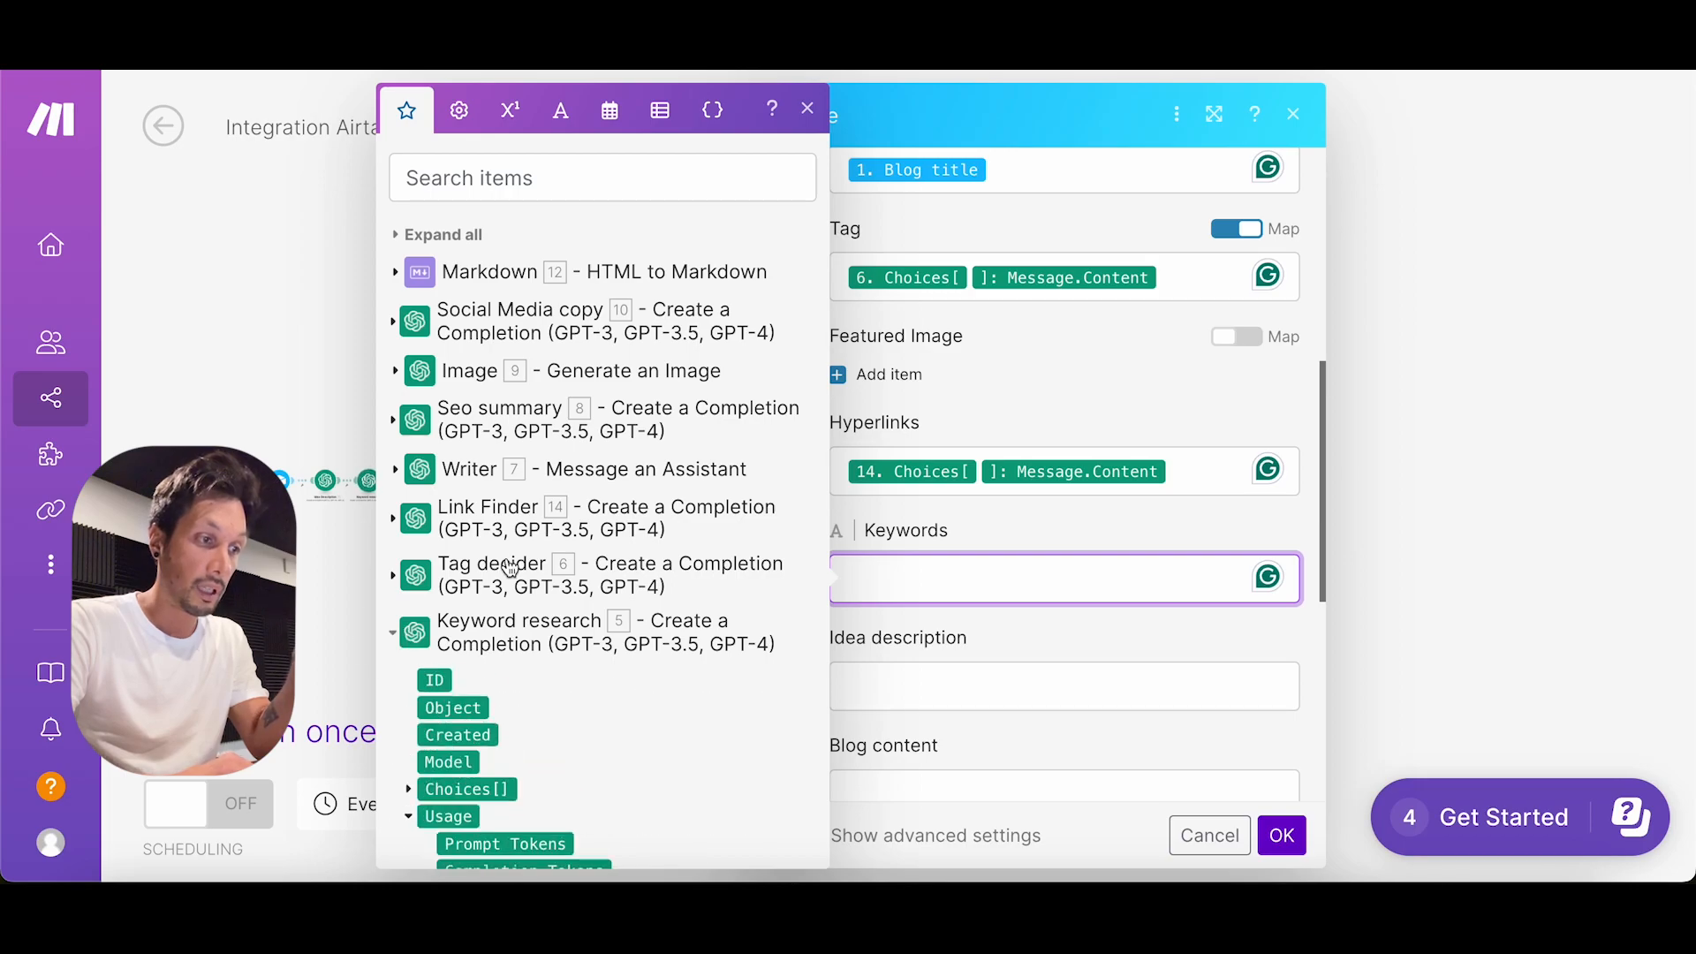
pyautogui.scroll(-3, 495, 530)
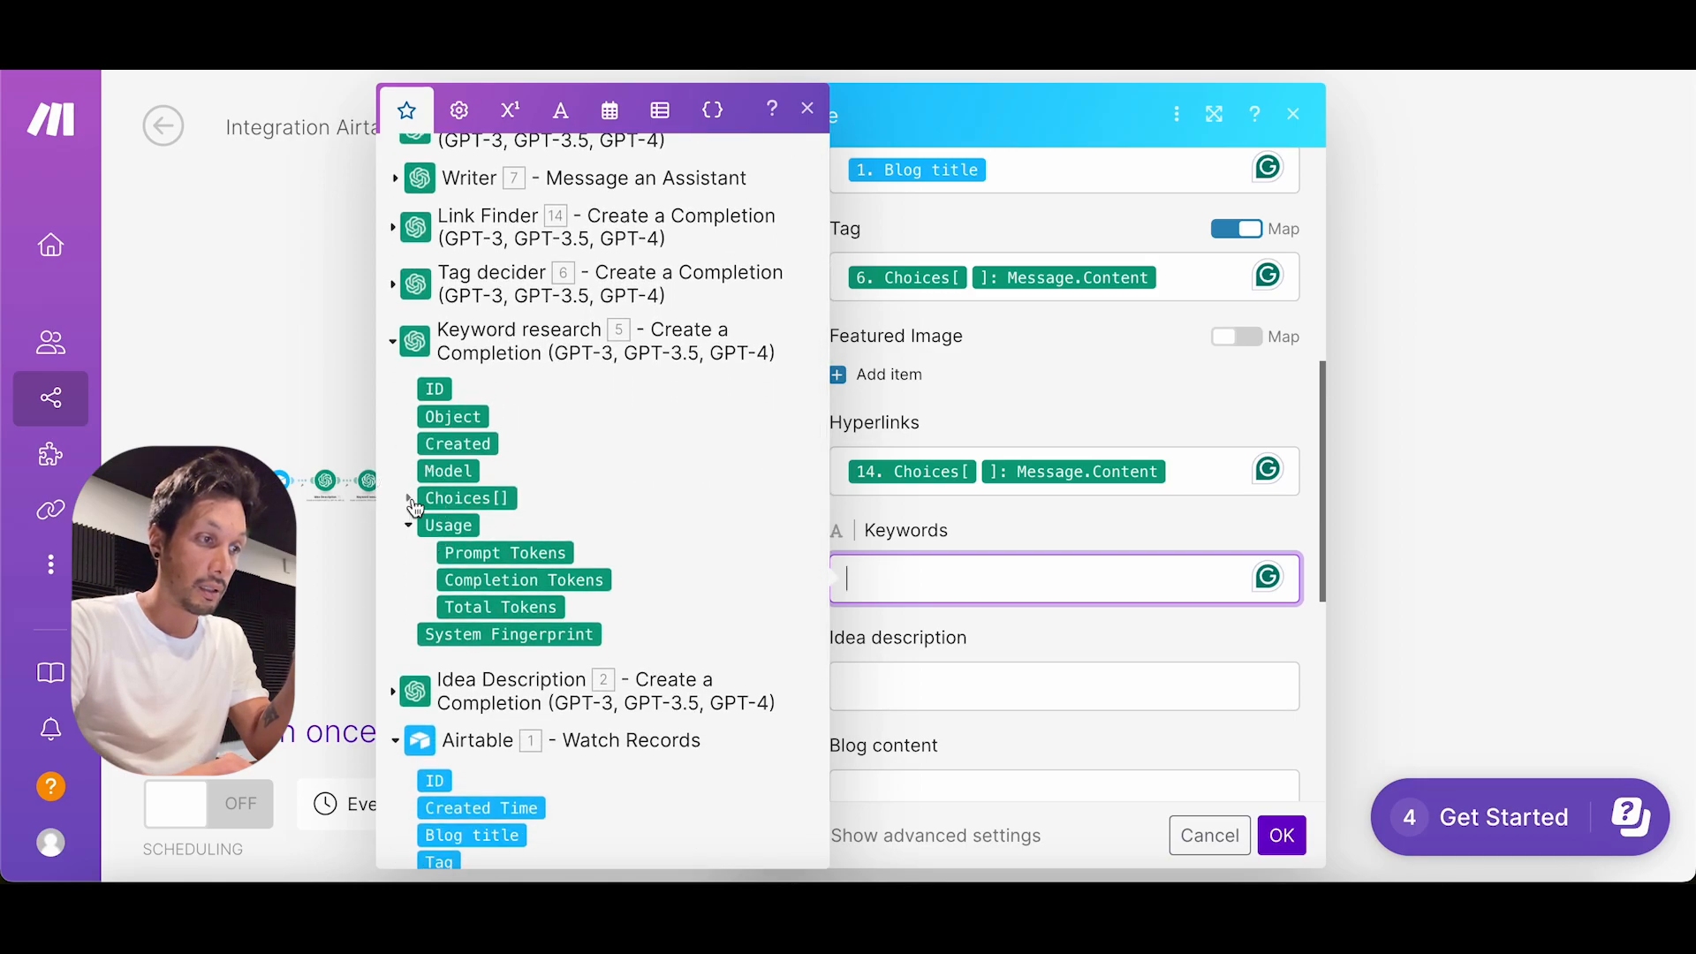
pyautogui.click(411, 500)
pyautogui.click(429, 635)
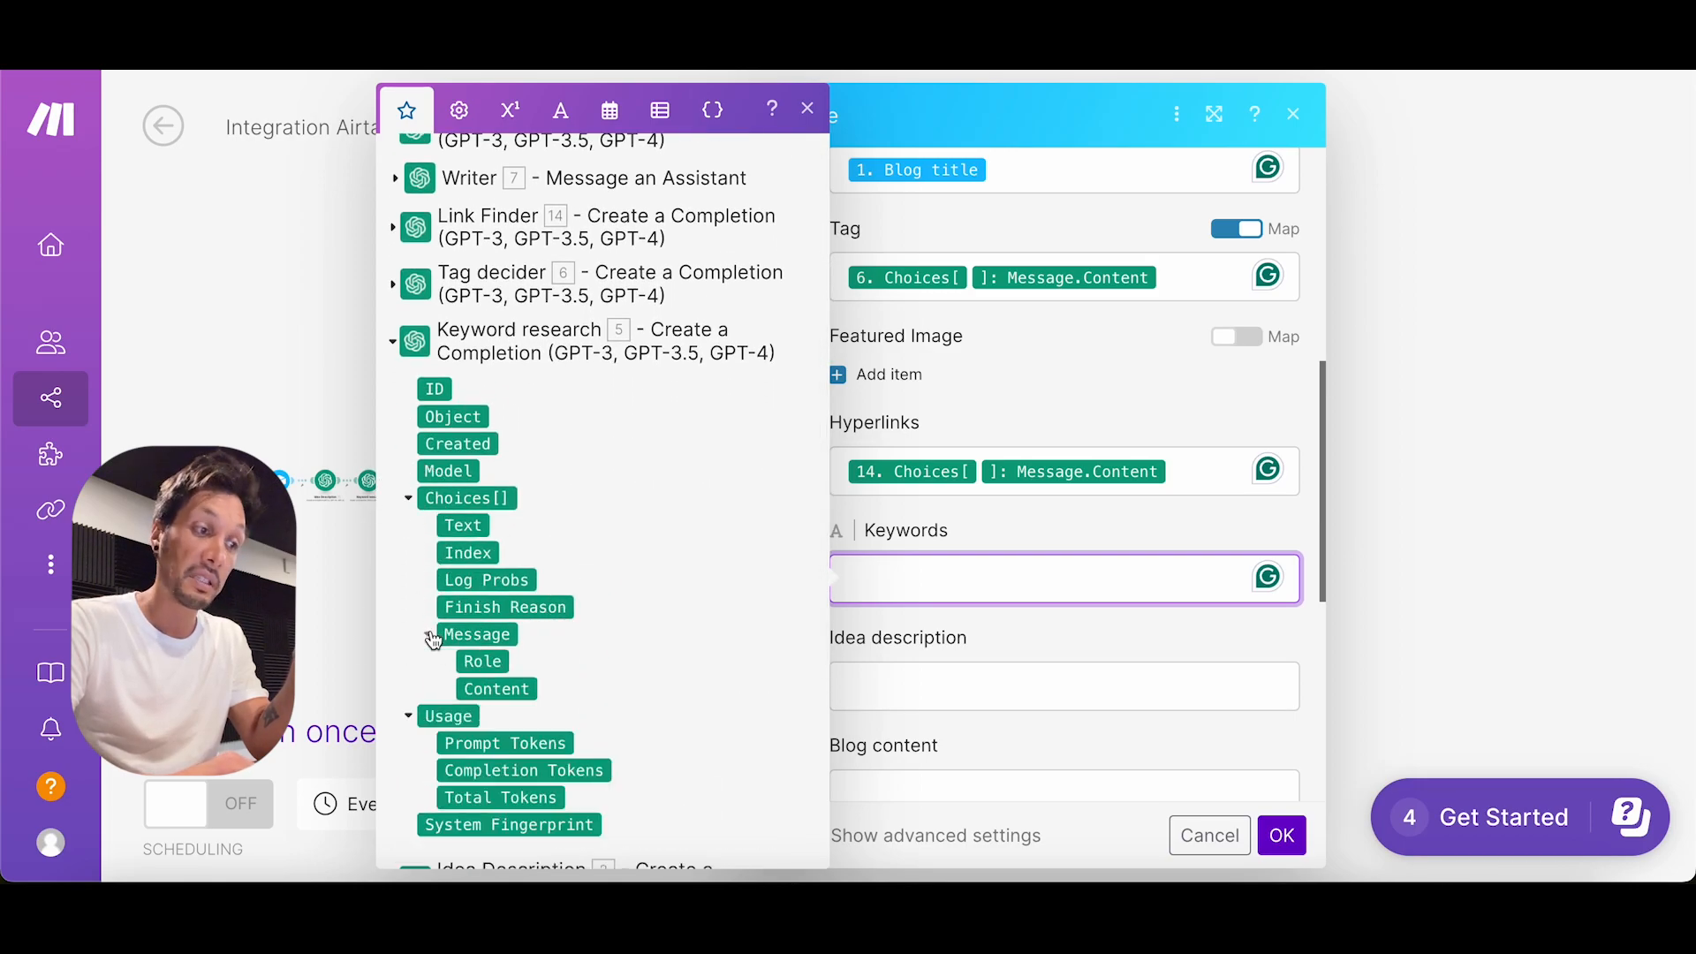
pyautogui.click(497, 689)
# Step: Map the record's Idea description field to the Idea Description module's Choices message content
pyautogui.click(955, 687)
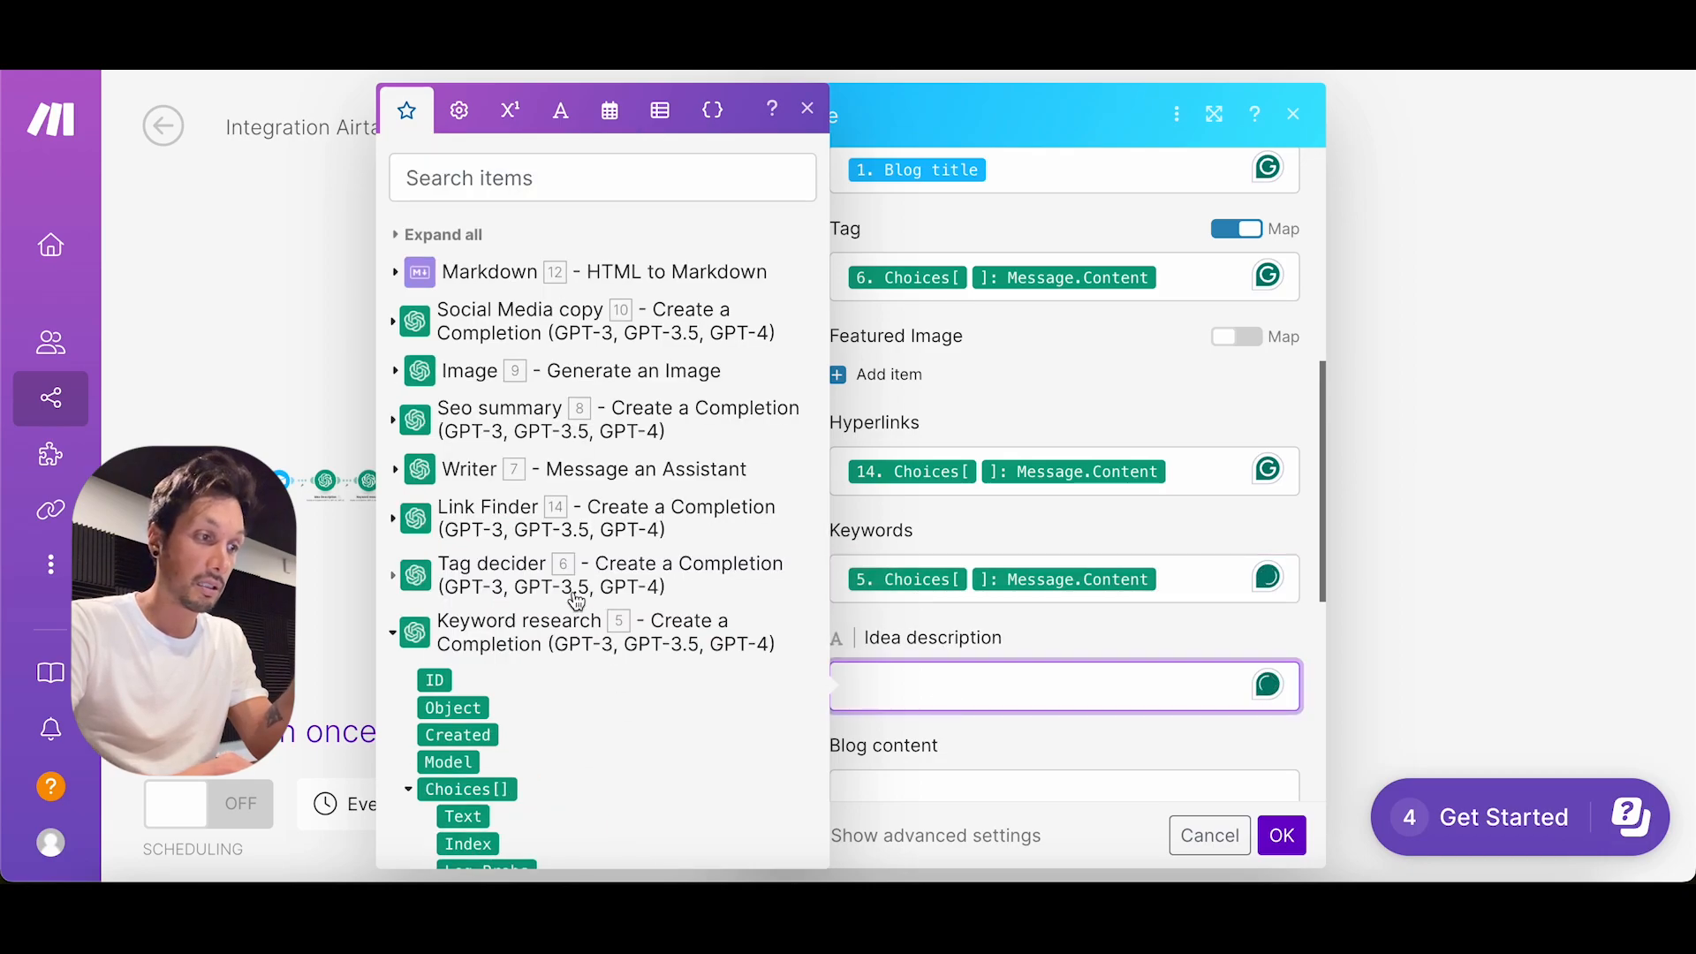
pyautogui.click(393, 633)
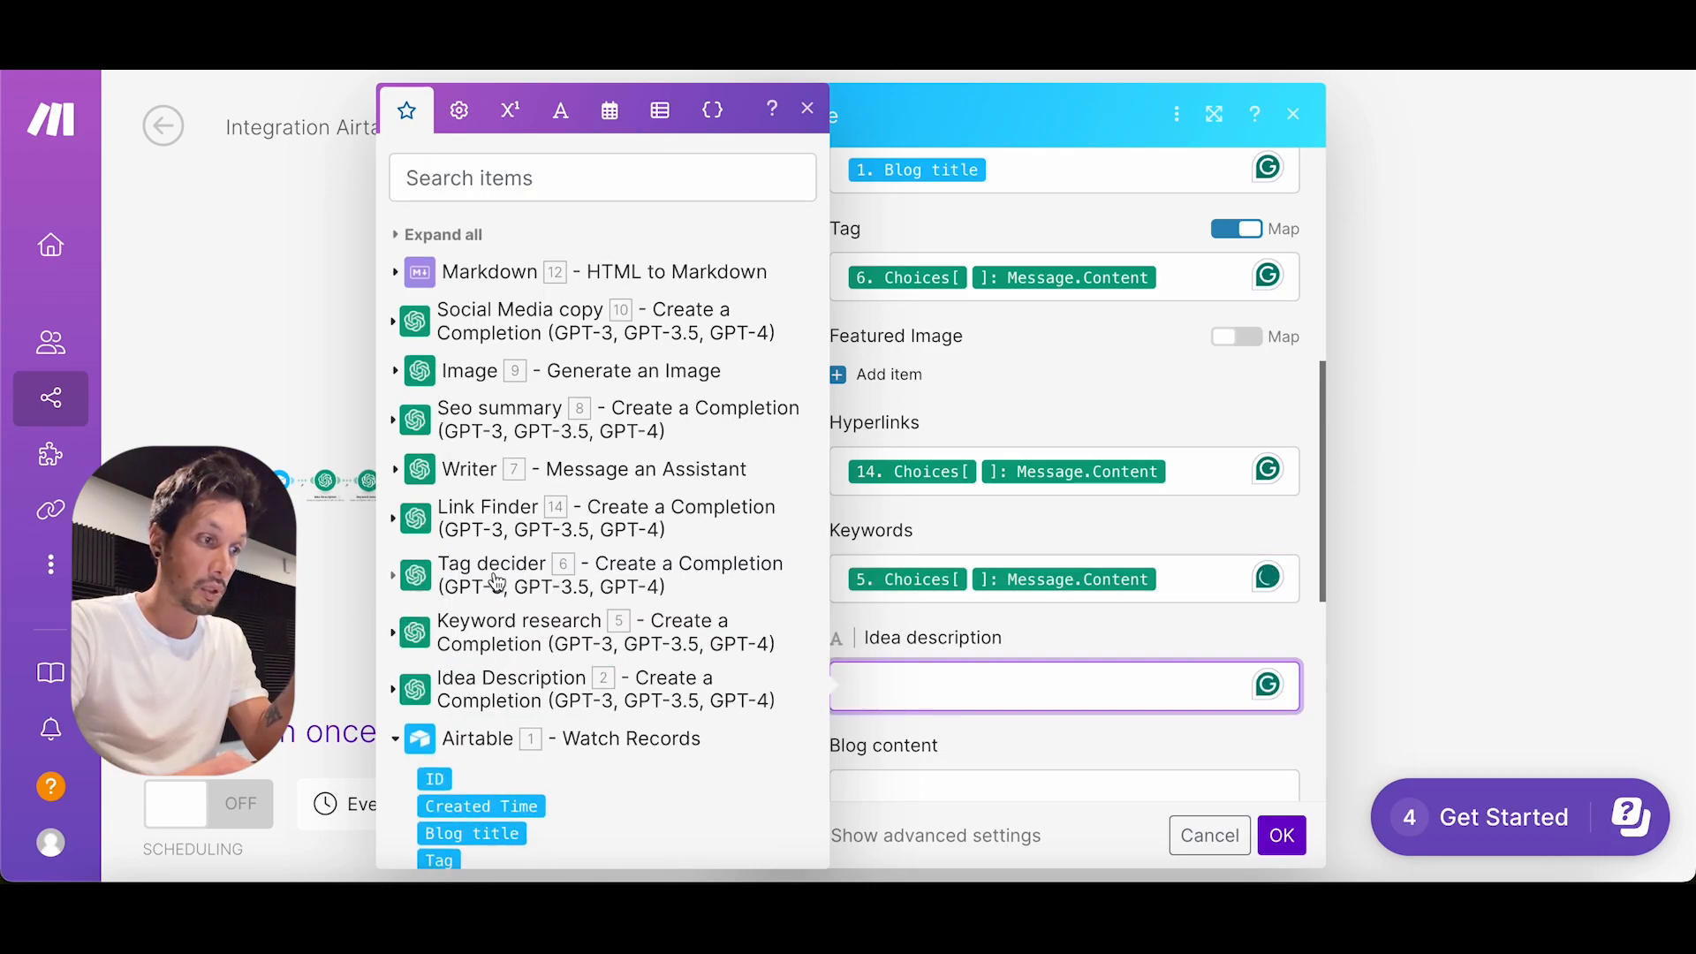
pyautogui.scroll(-2, 499, 583)
pyautogui.click(530, 576)
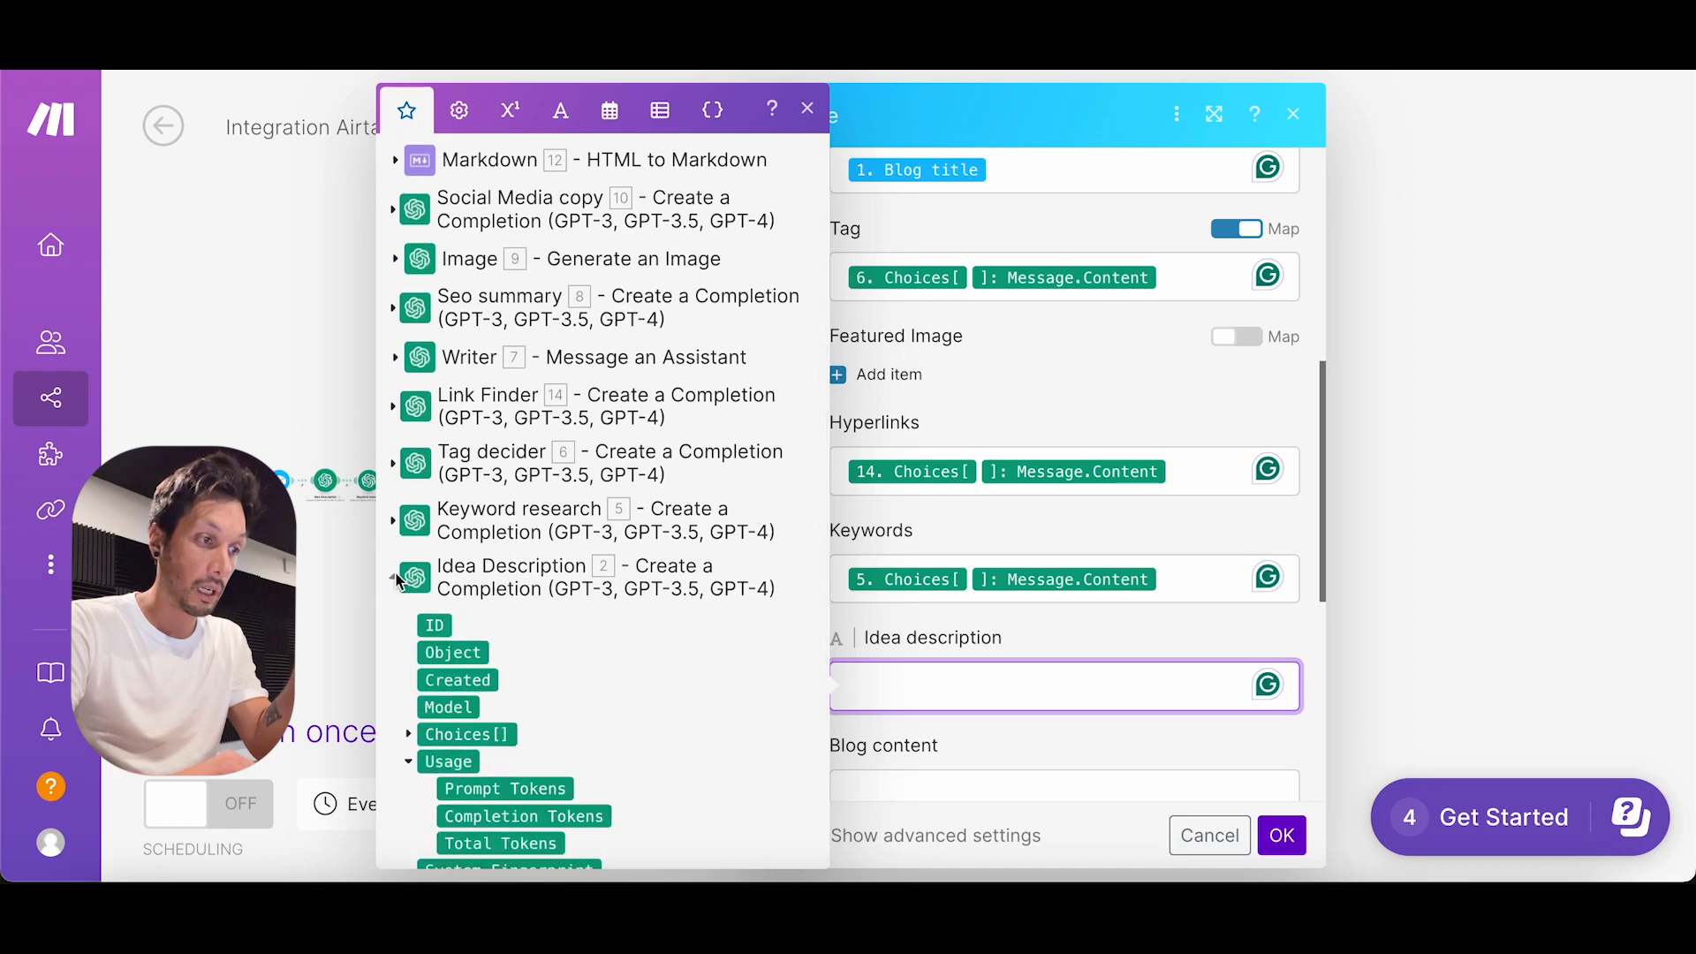
pyautogui.scroll(-3, 562, 551)
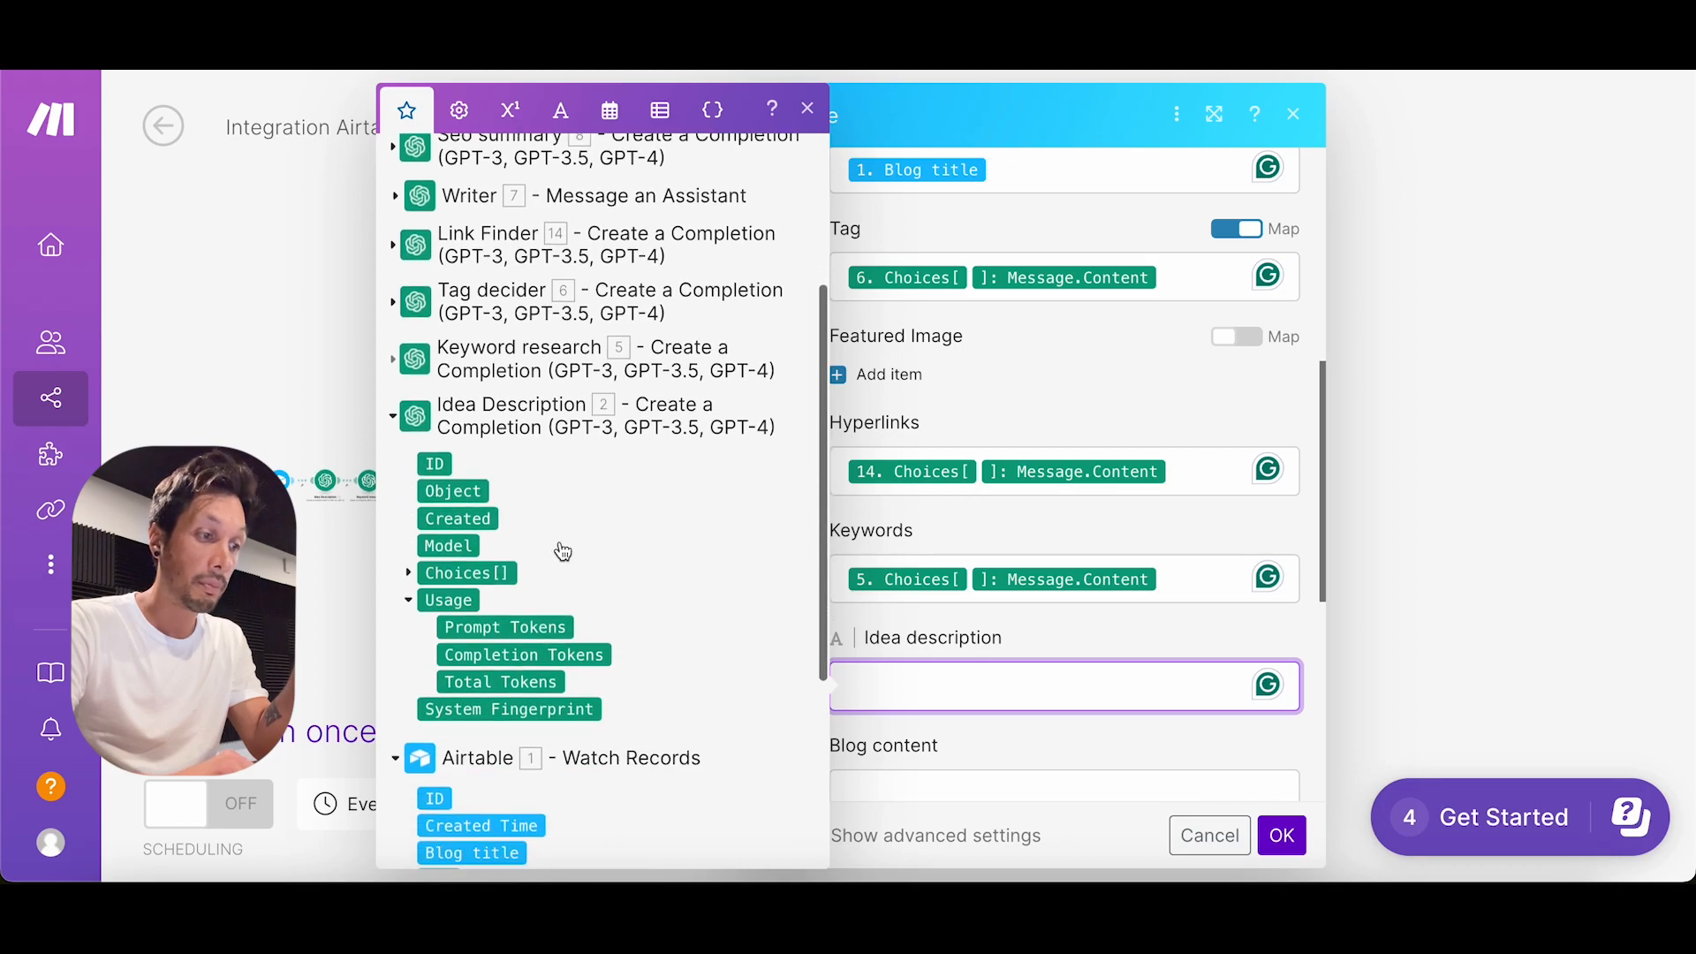
pyautogui.click(409, 566)
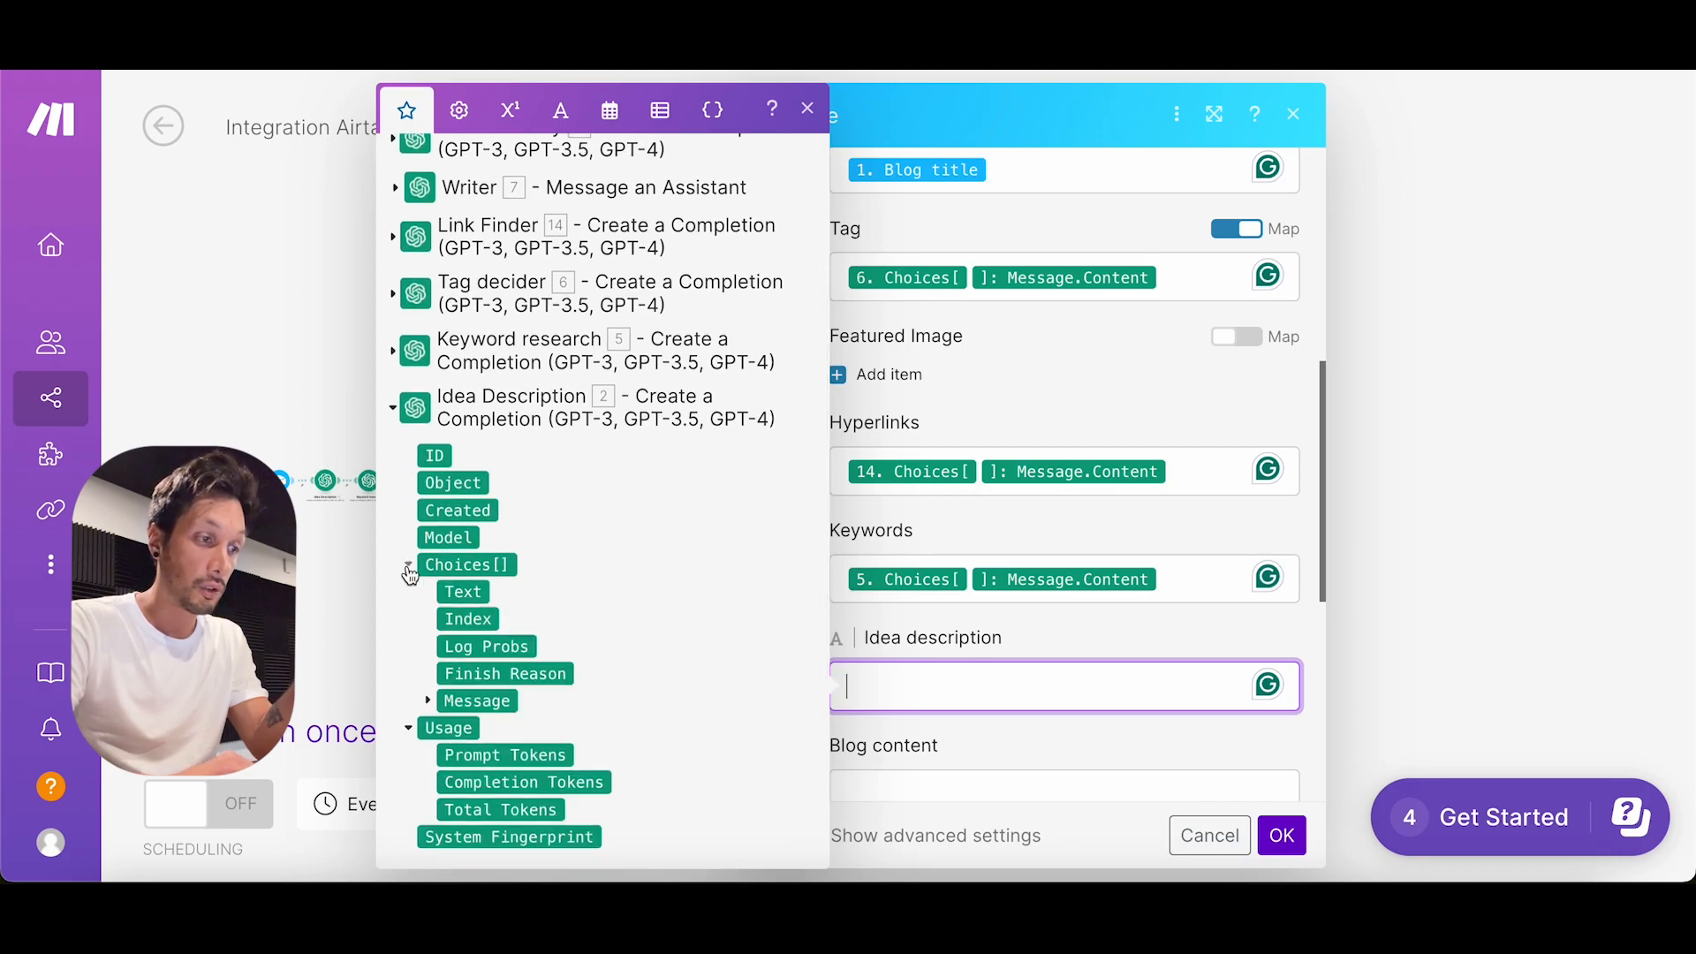
pyautogui.click(427, 701)
pyautogui.click(520, 755)
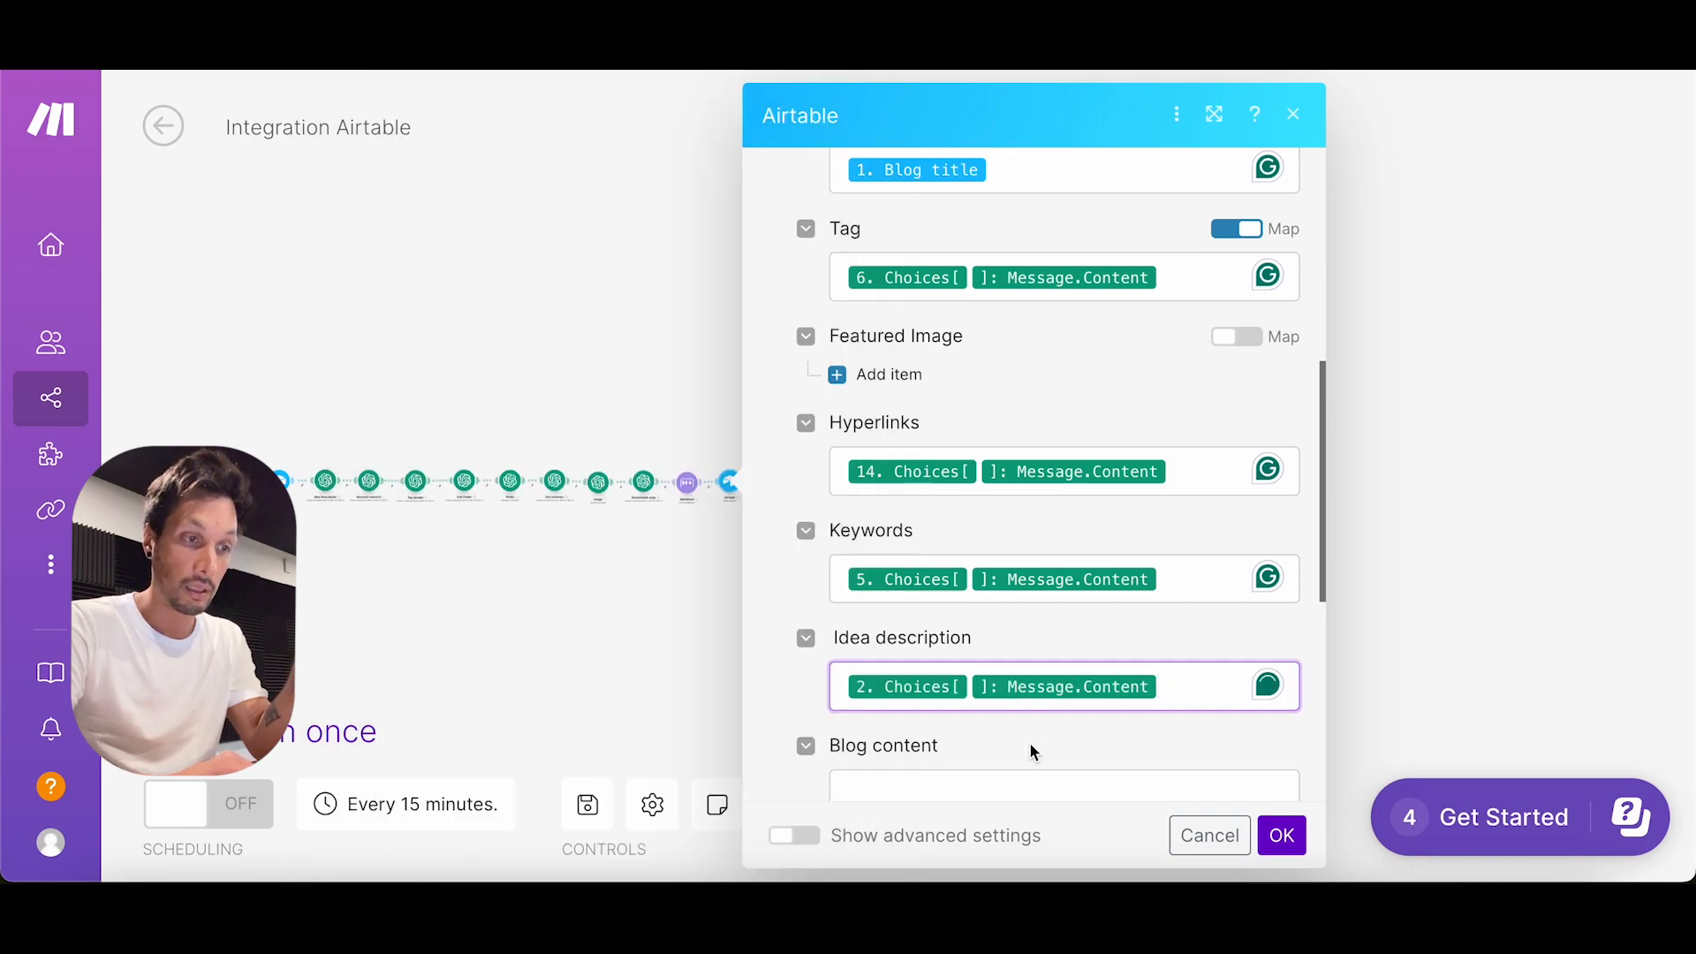
# Step: Map the record's Blog content field to the Markdown output of the HTML to Markdown module
pyautogui.scroll(-1, 1030, 742)
pyautogui.scroll(-1, 1030, 744)
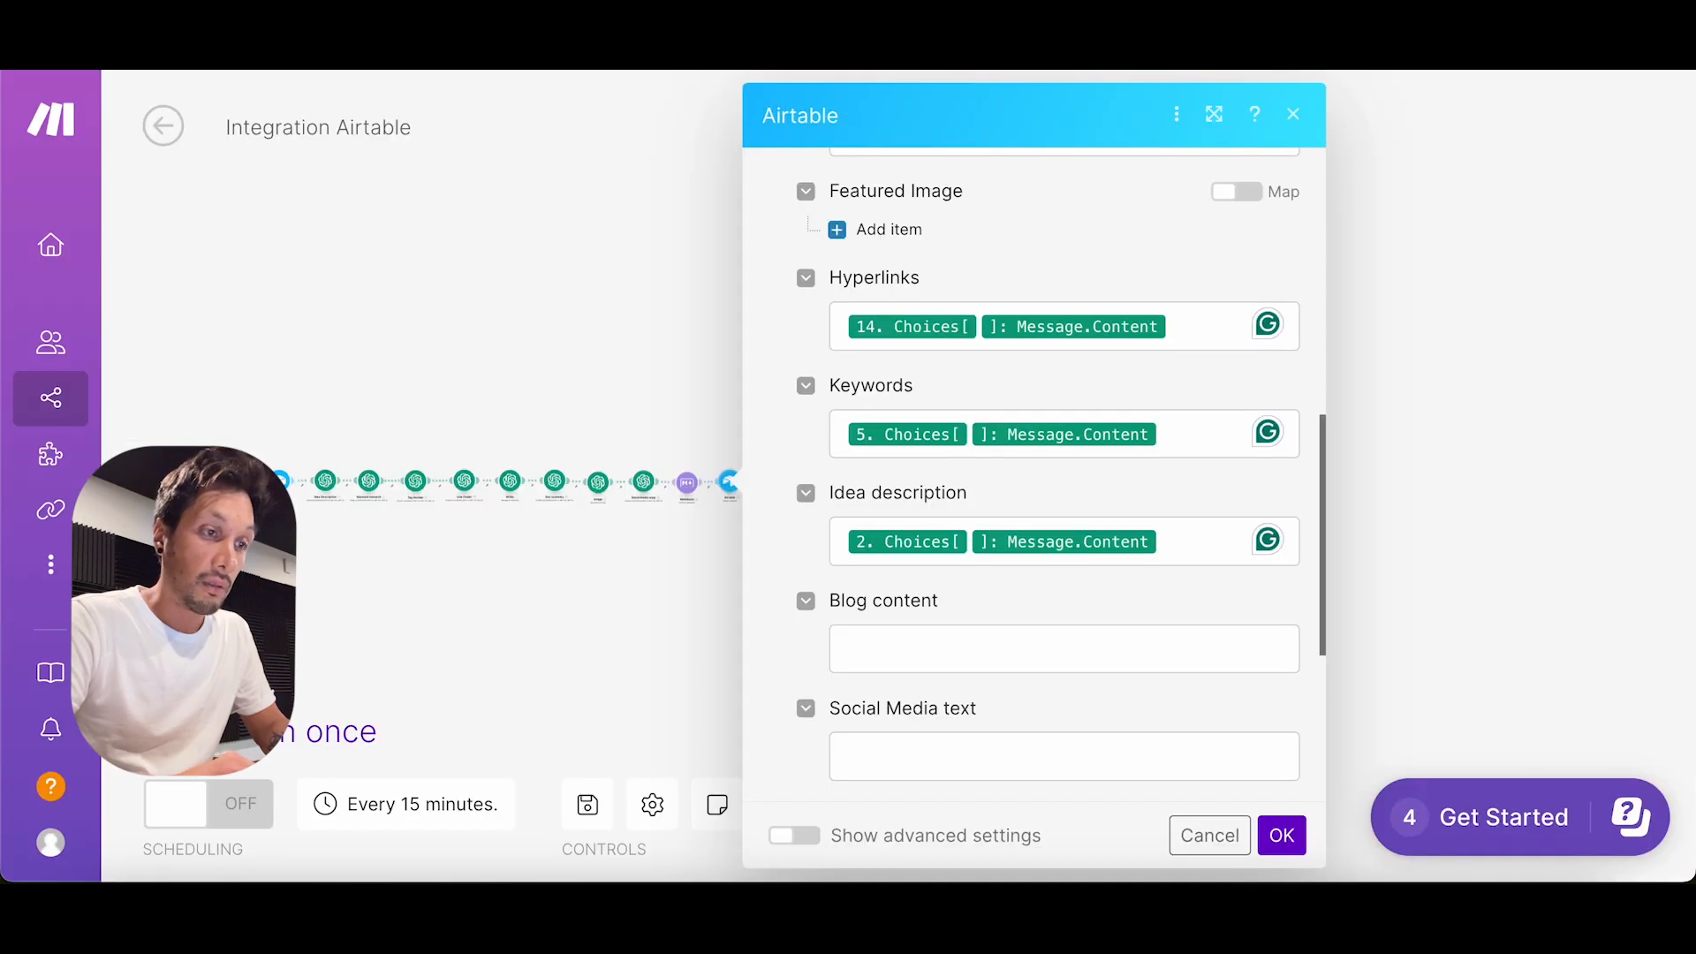
pyautogui.click(938, 644)
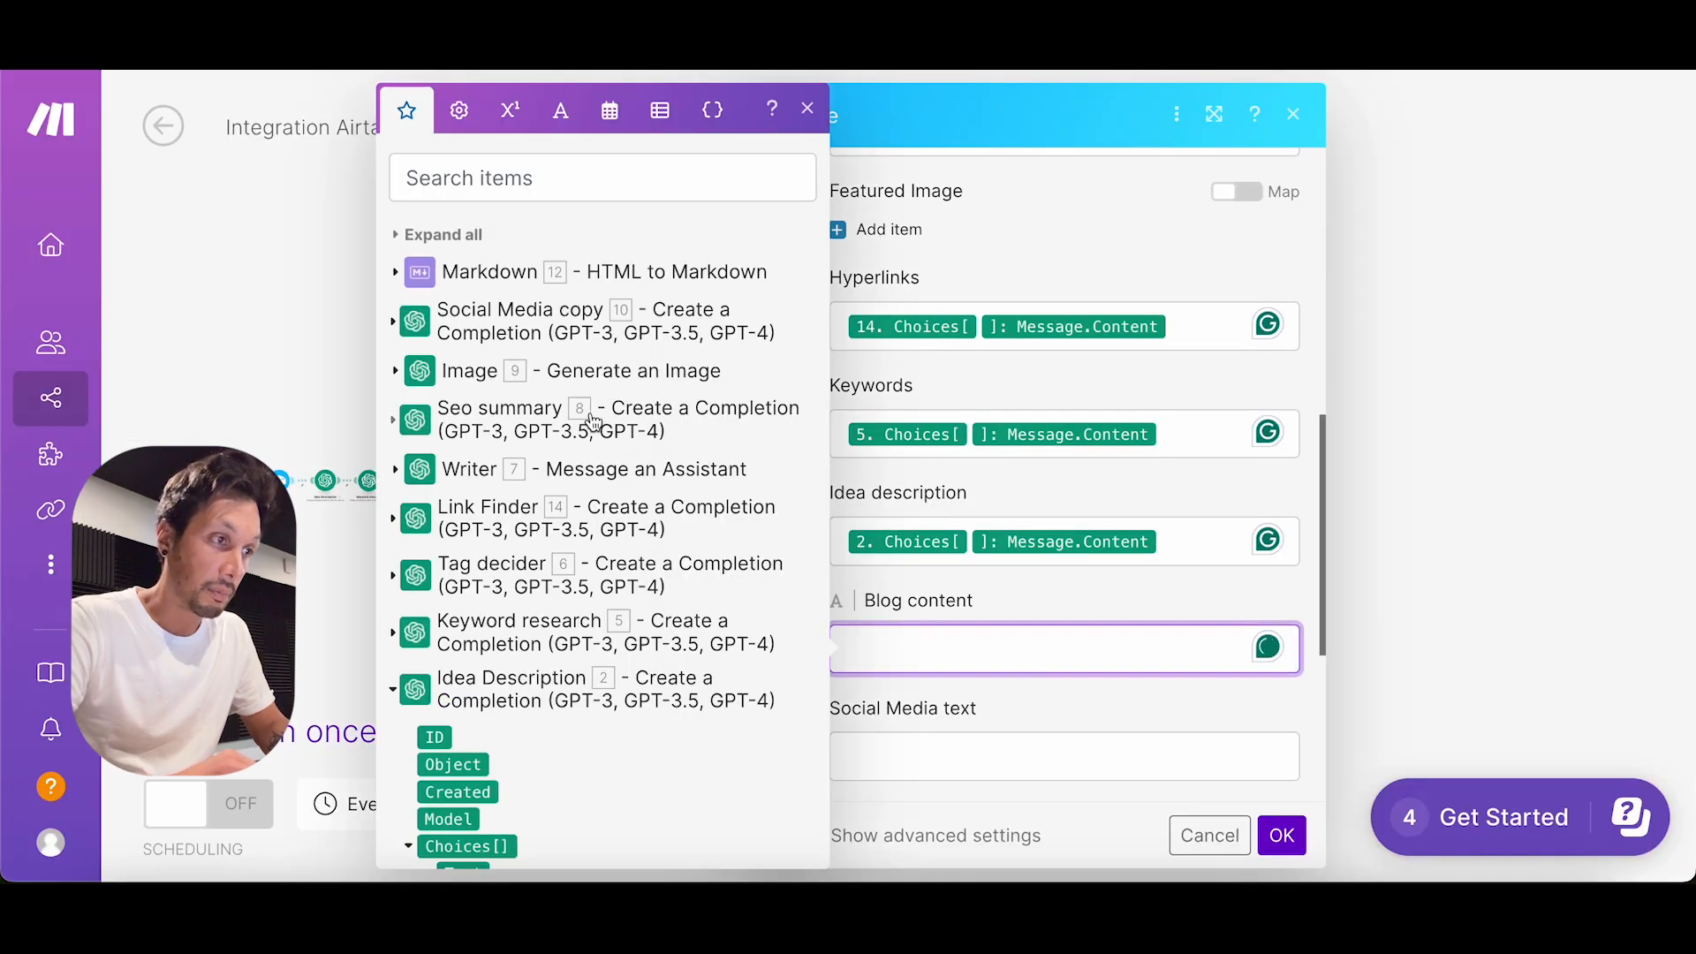
pyautogui.click(399, 274)
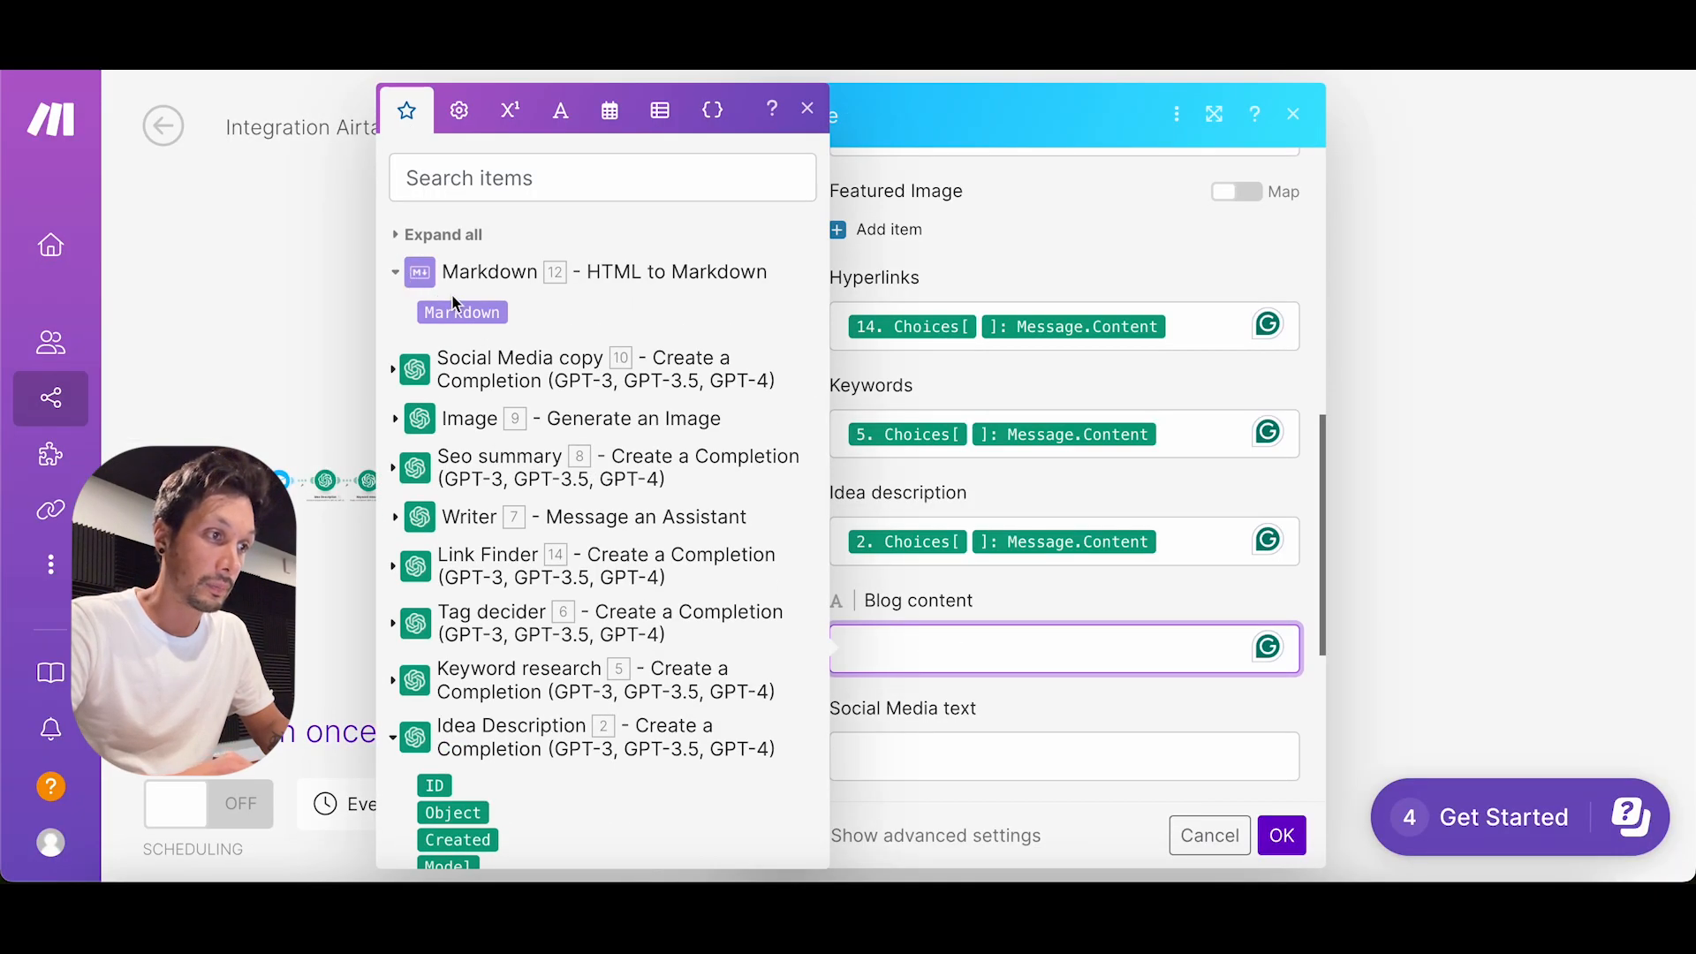
pyautogui.moveTo(463, 313); pyautogui.dragTo(927, 649)
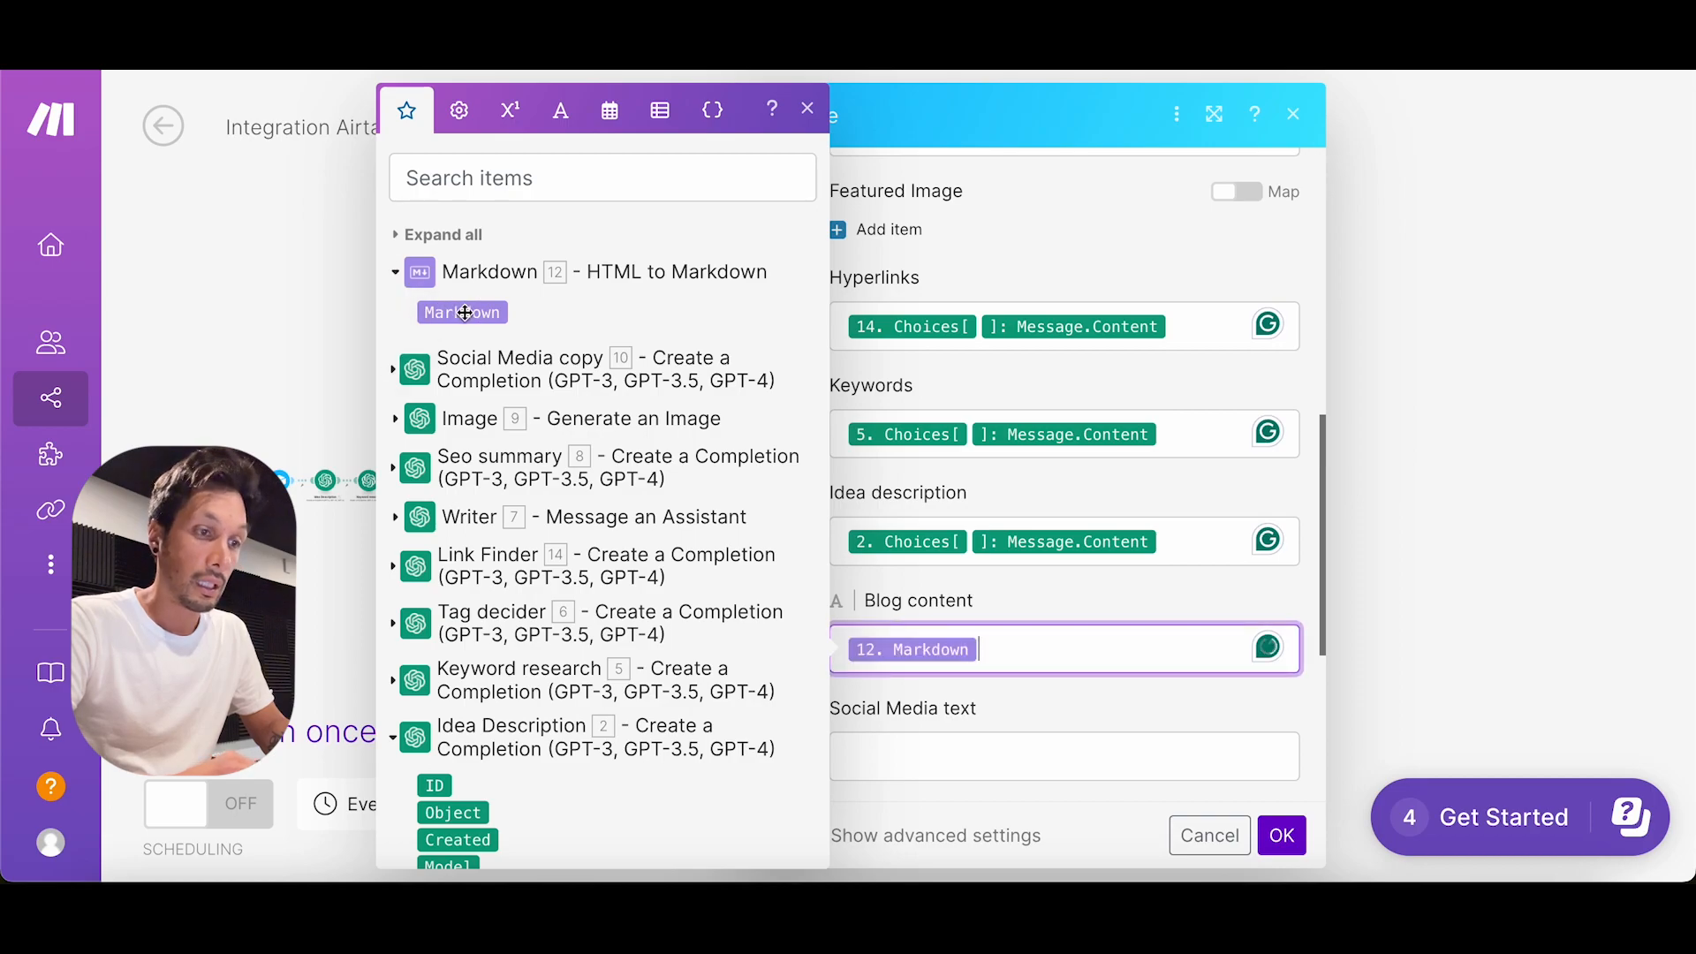
pyautogui.click(998, 697)
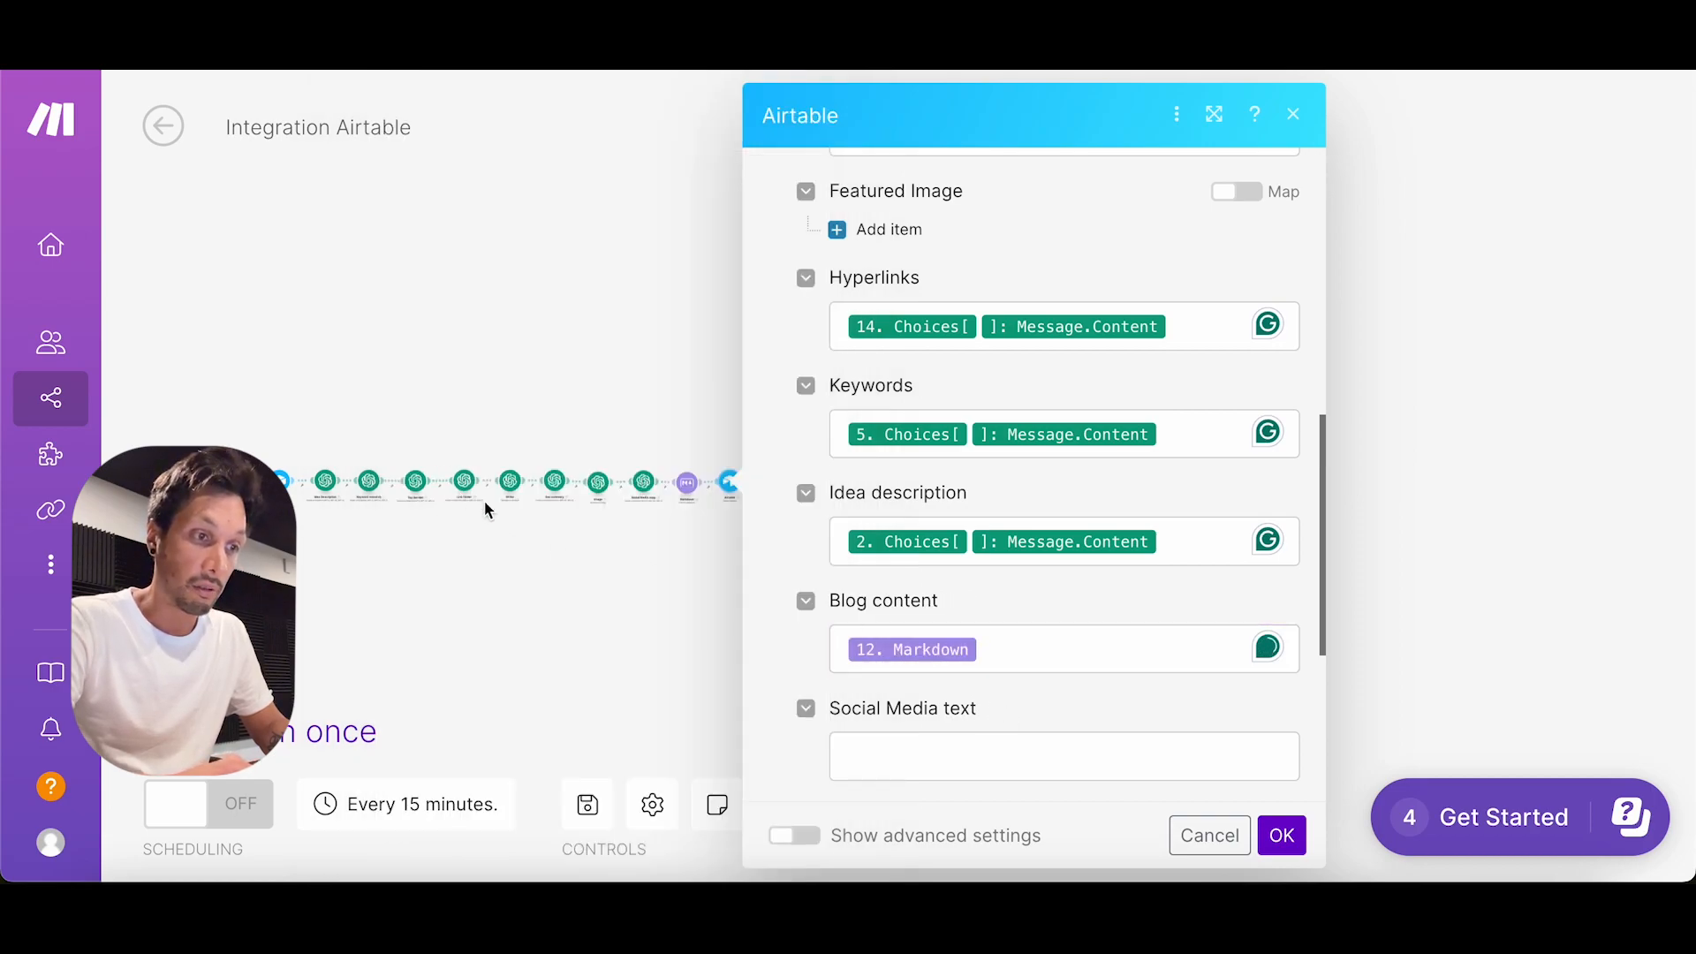
# Step: Map the record's Social Media text field to the Social Media copy module's Choices message content
pyautogui.click(893, 753)
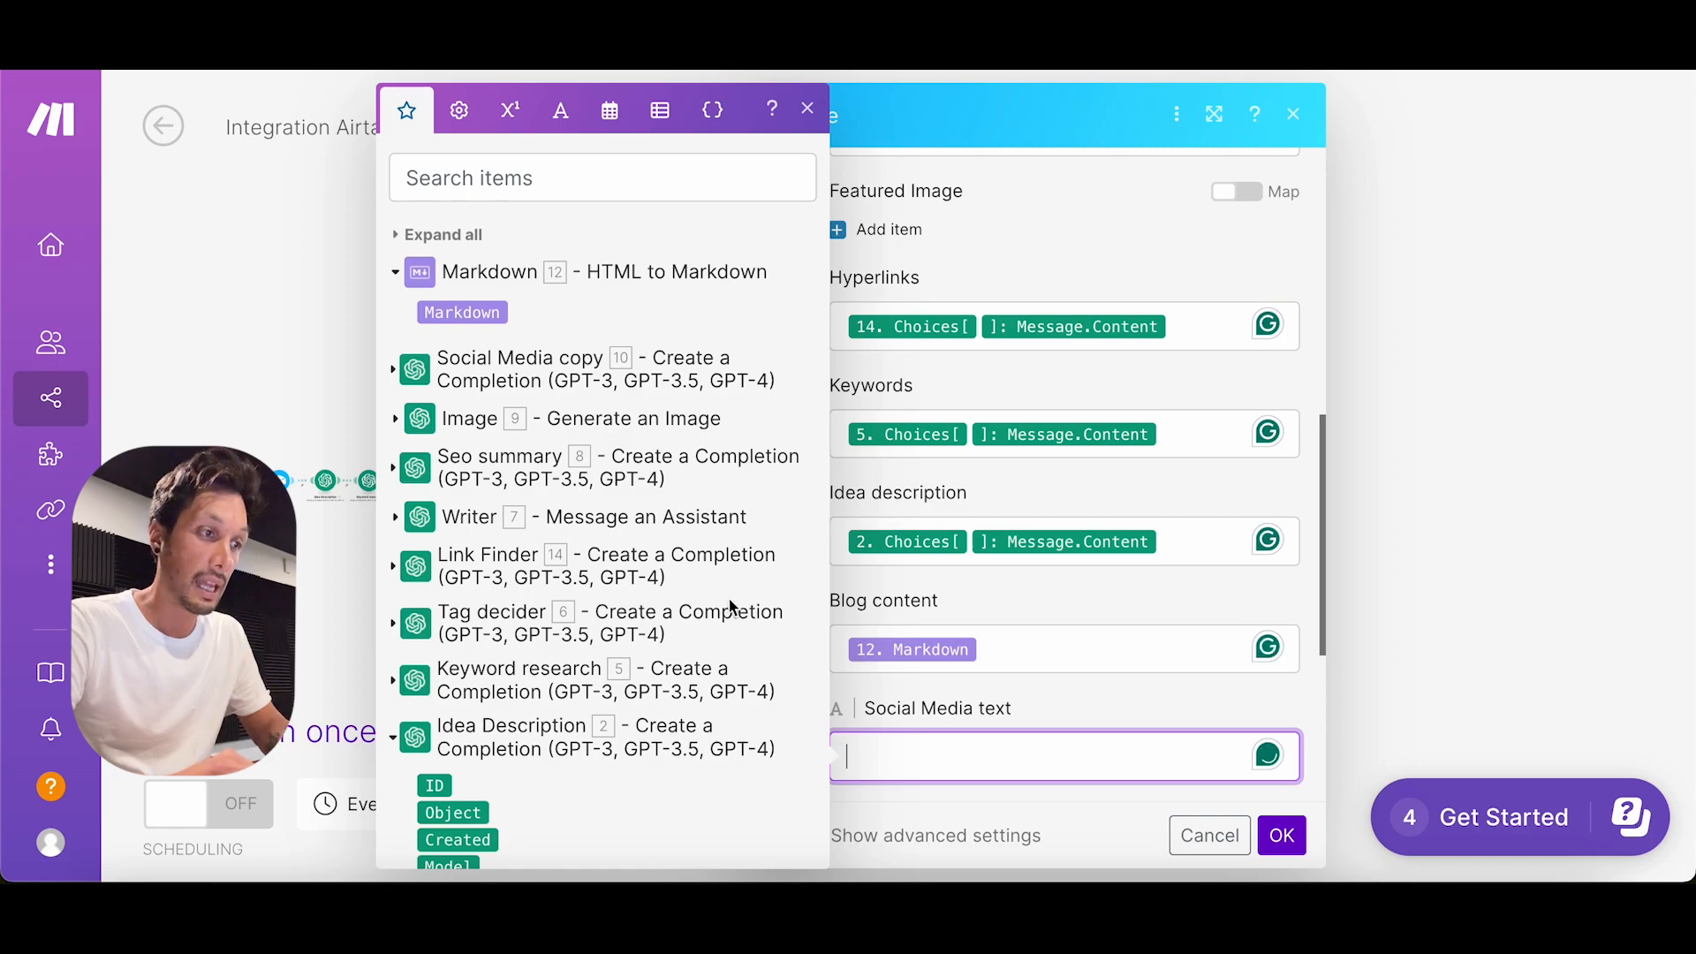
pyautogui.click(415, 378)
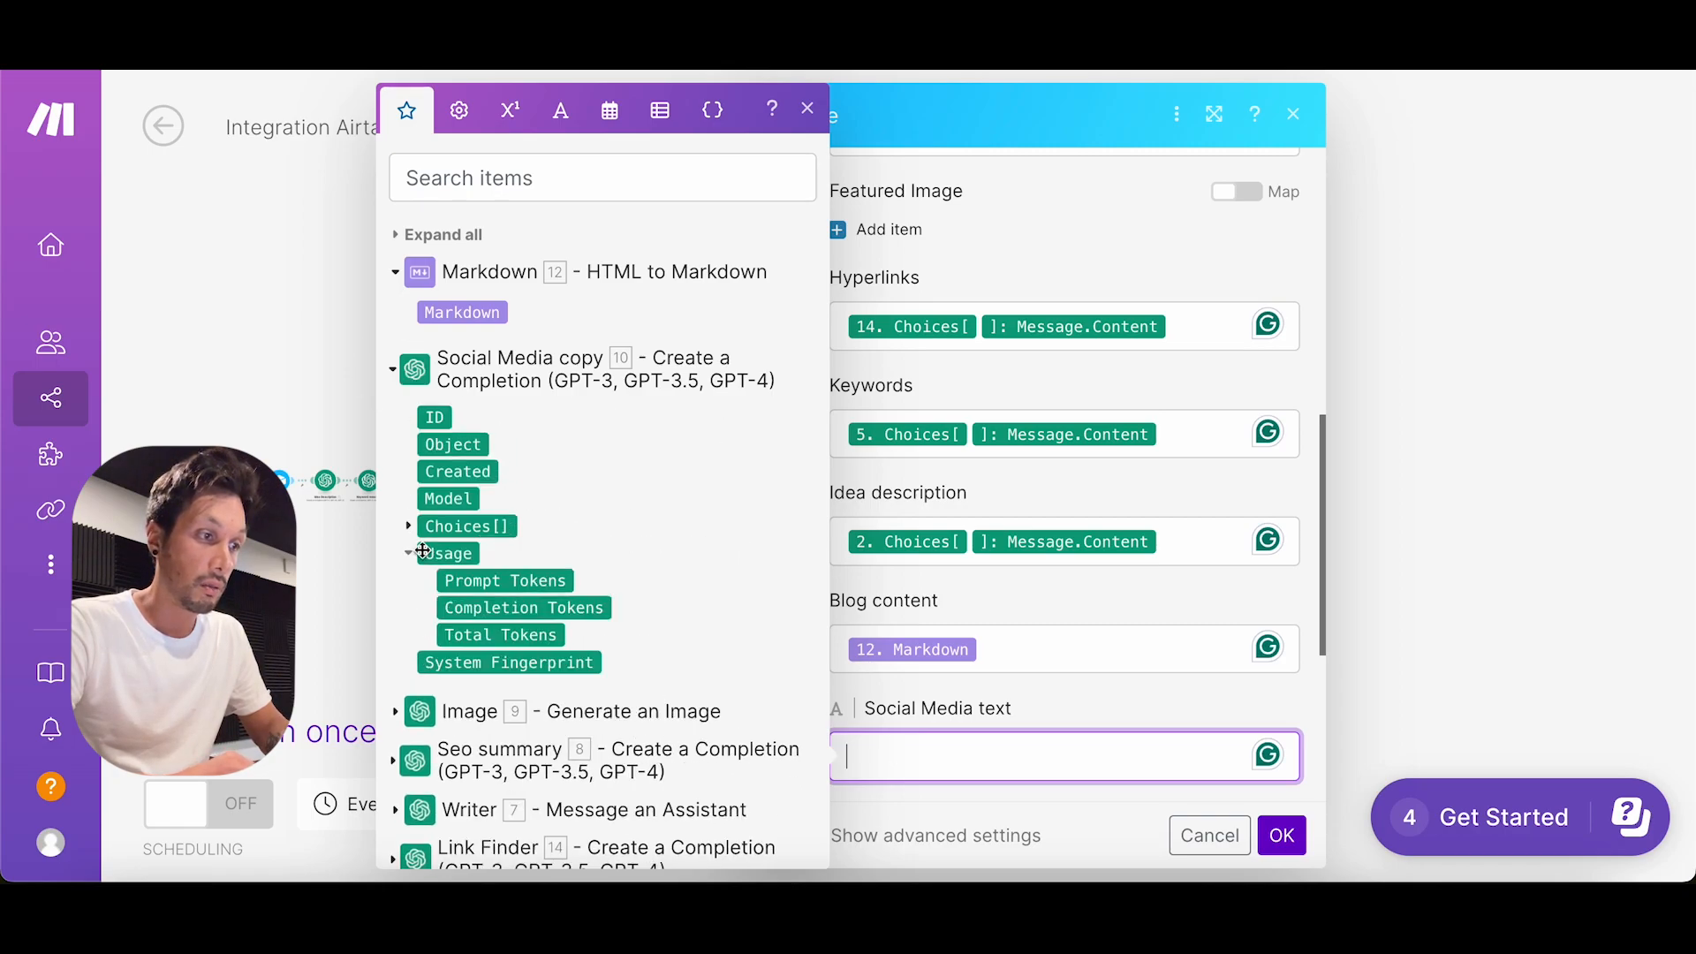
pyautogui.click(409, 529)
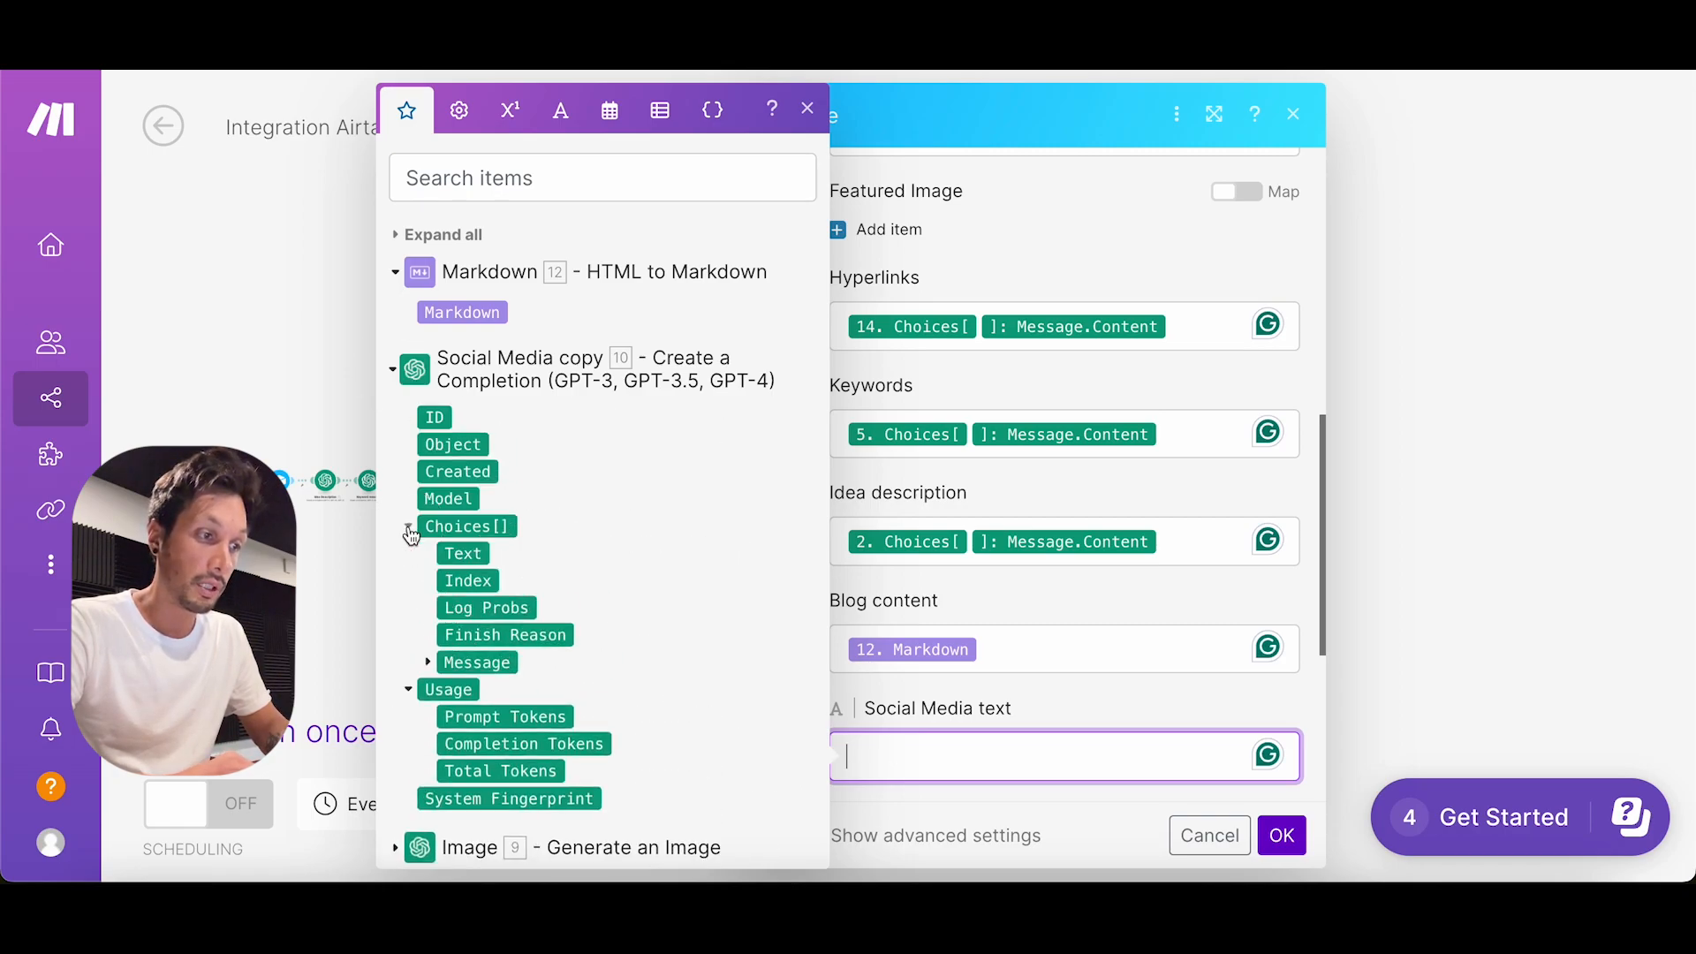
pyautogui.click(428, 662)
pyautogui.click(496, 715)
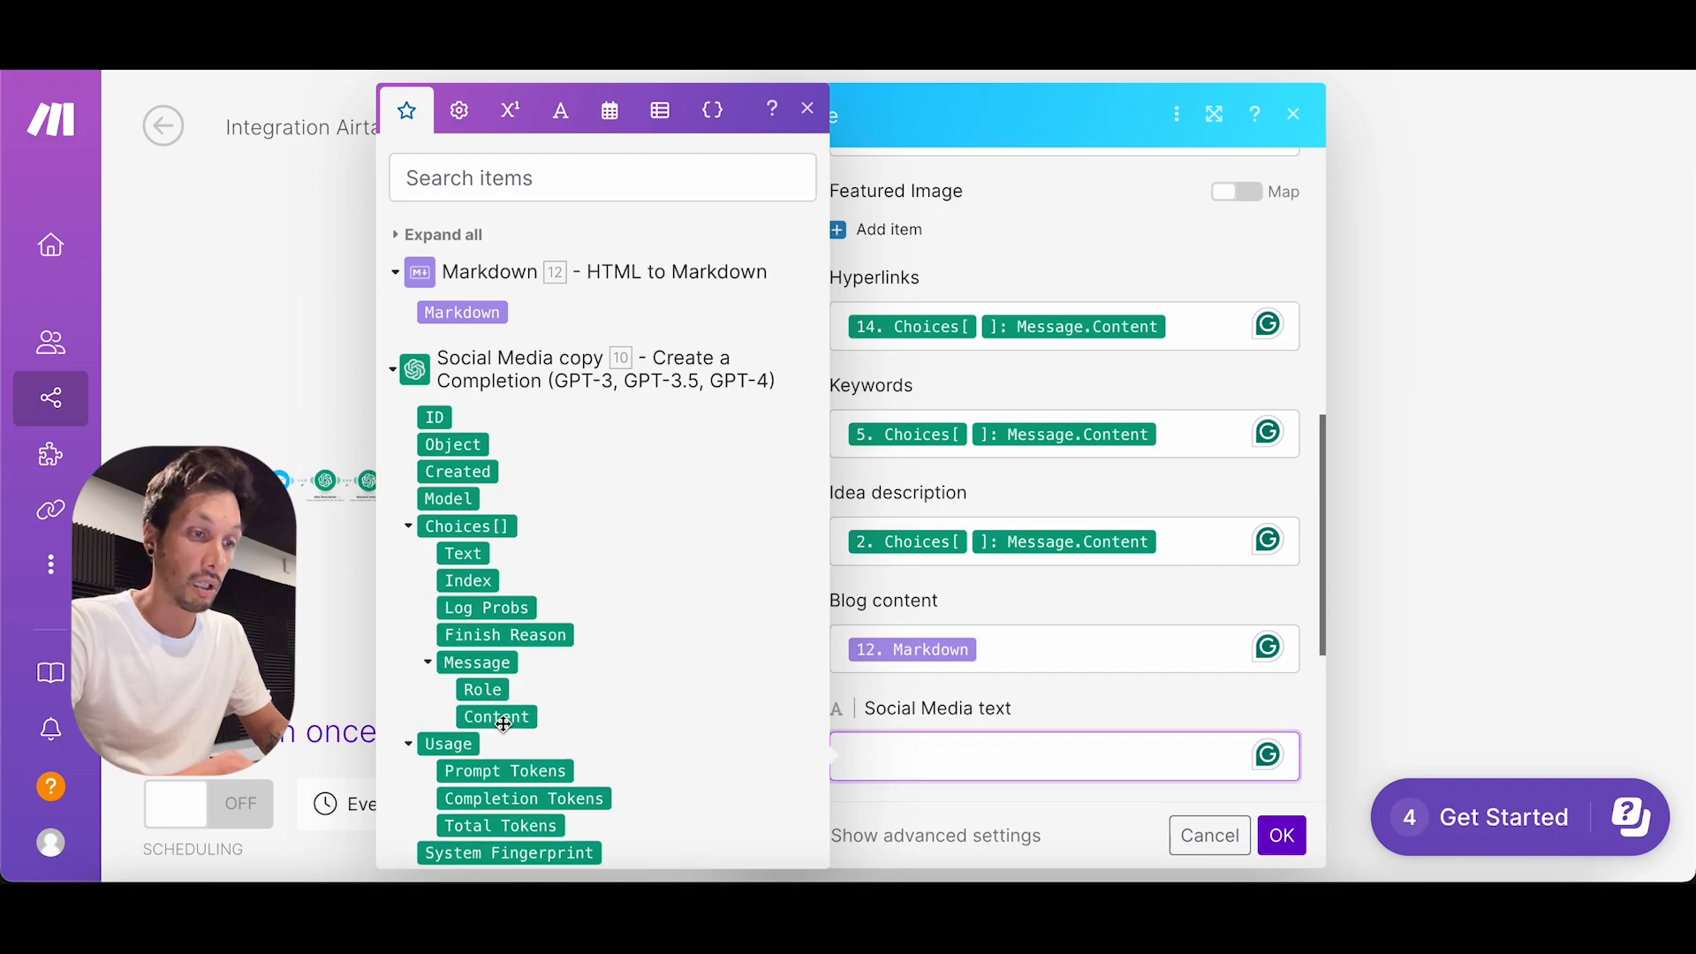
# Step: Map the record's SEO Summary field to the Seo summary module's Choices message content and save the Airtable module's settings
pyautogui.scroll(-3, 1016, 671)
pyautogui.click(1008, 648)
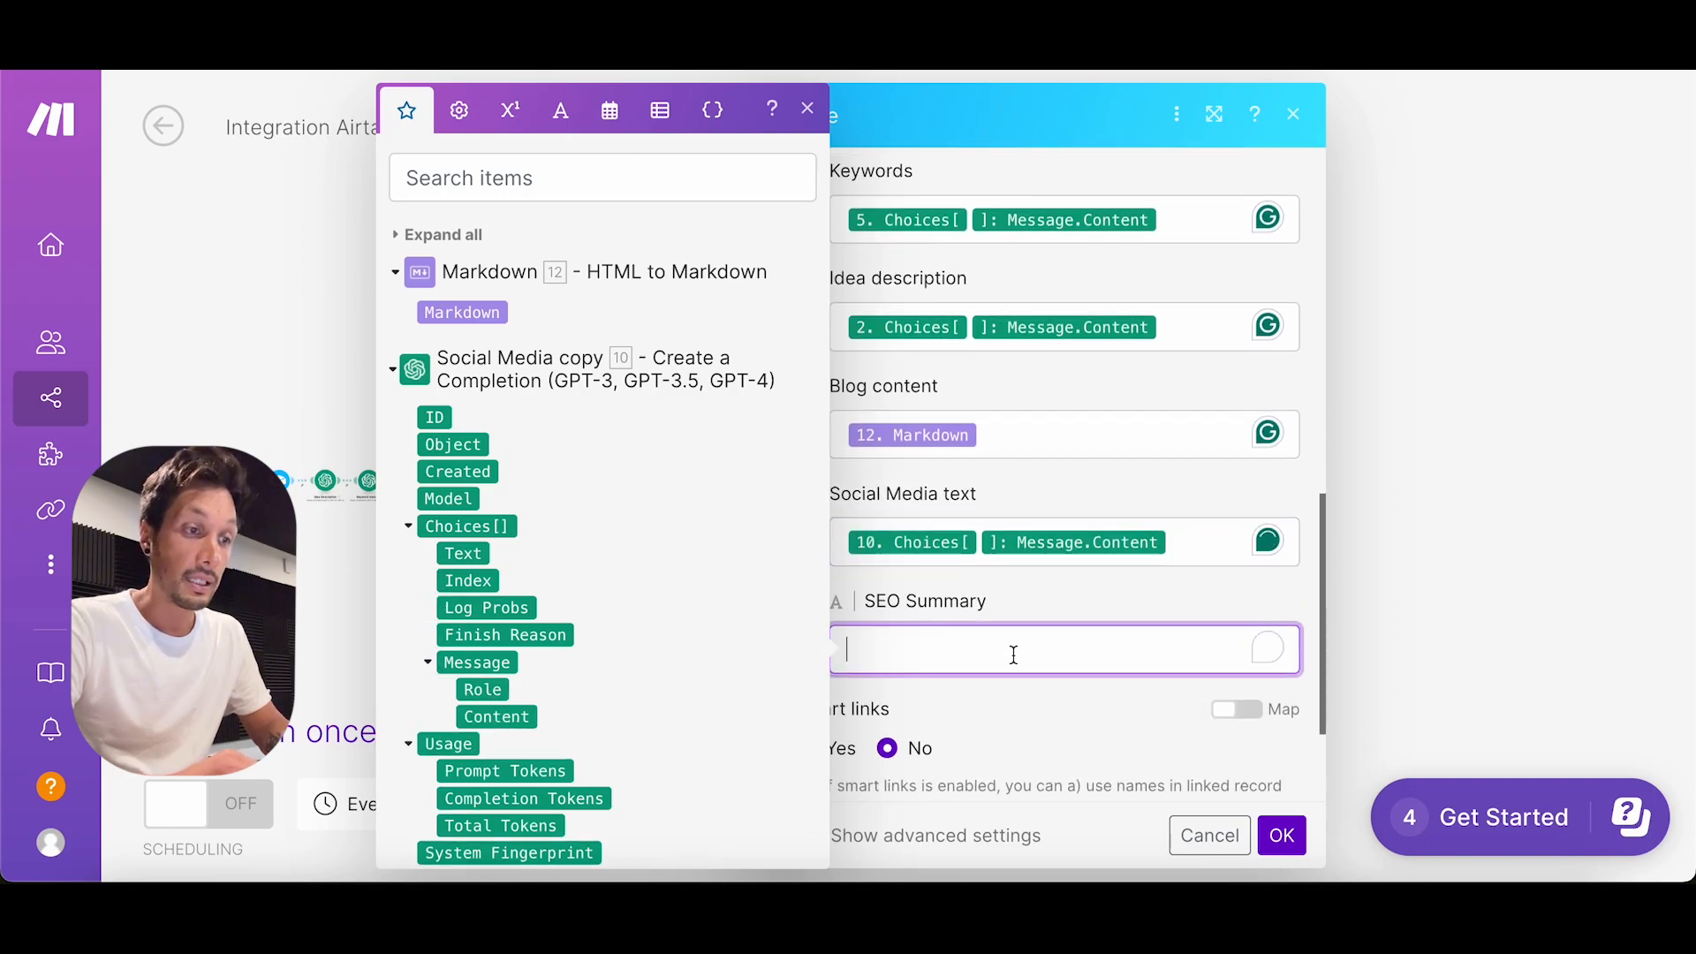
pyautogui.click(395, 373)
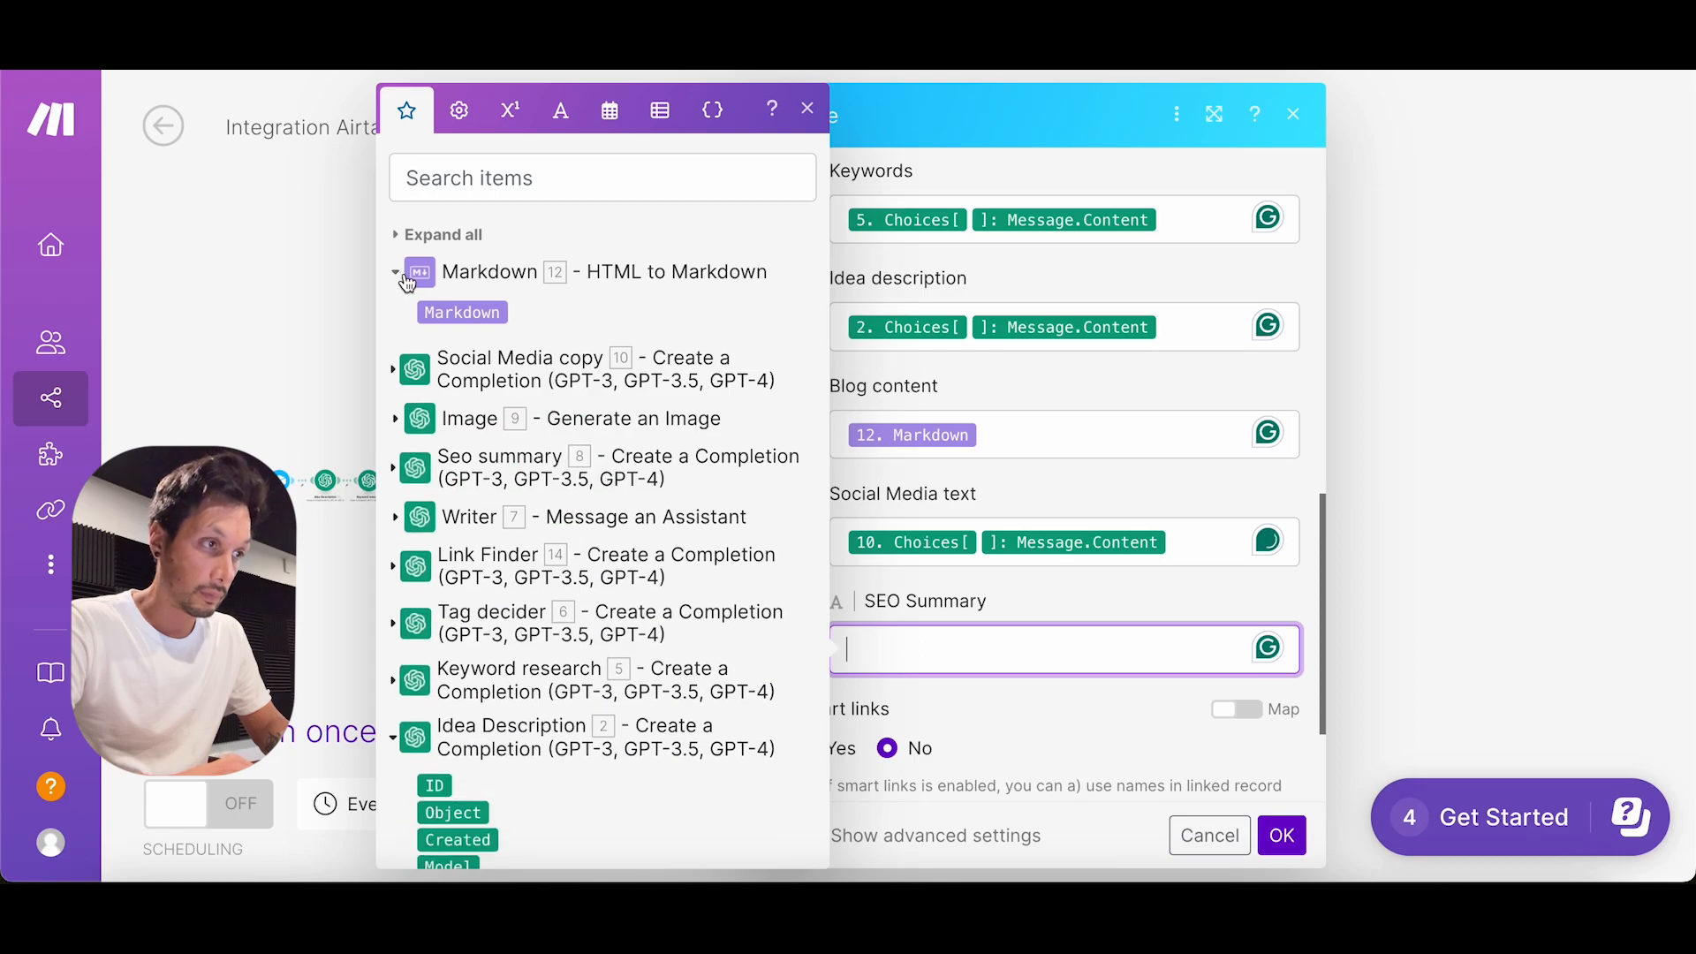
pyautogui.click(395, 271)
pyautogui.click(409, 413)
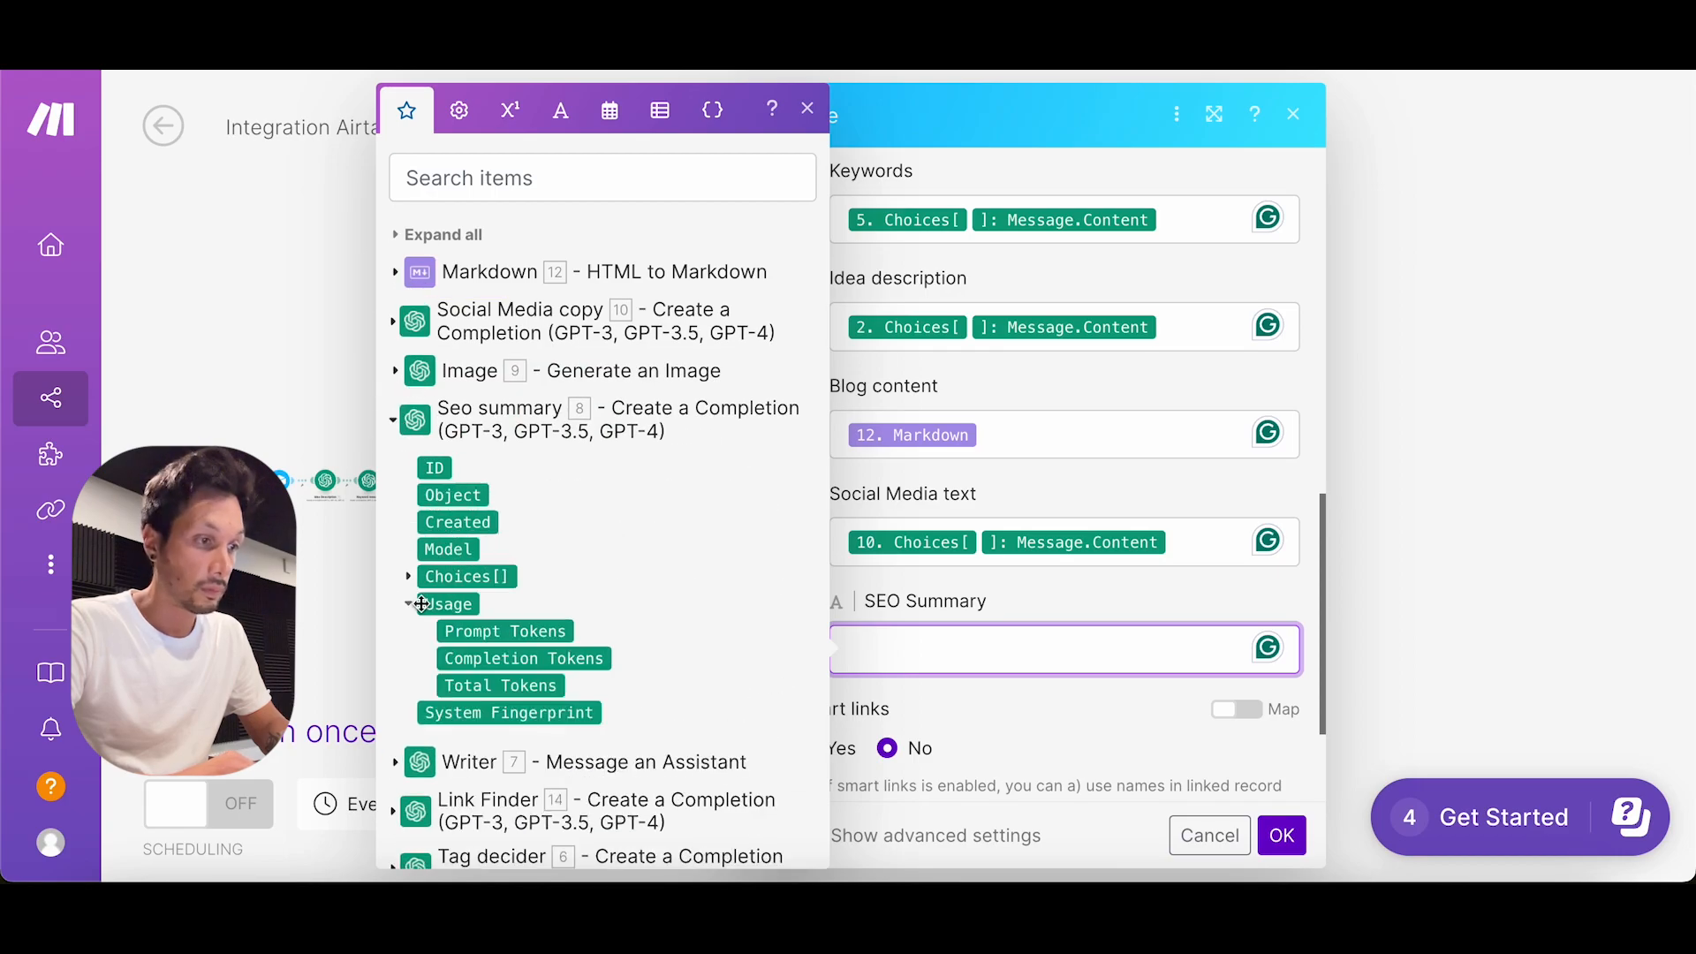
pyautogui.click(408, 581)
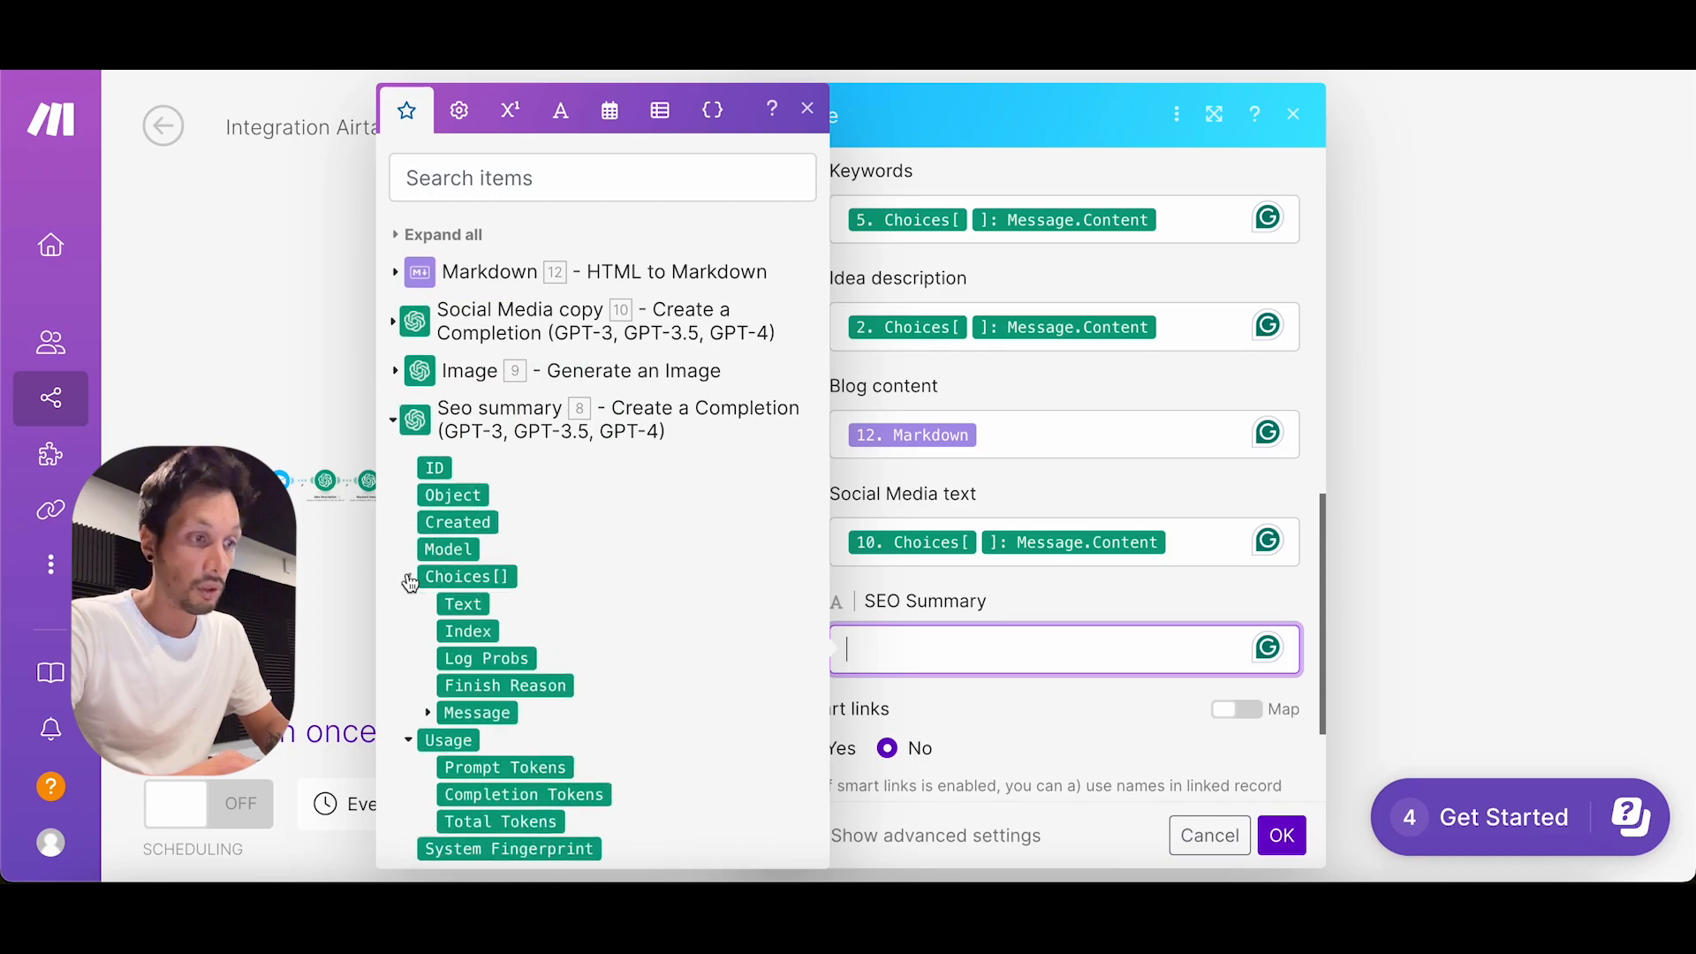
pyautogui.click(427, 713)
pyautogui.click(505, 767)
pyautogui.click(1052, 713)
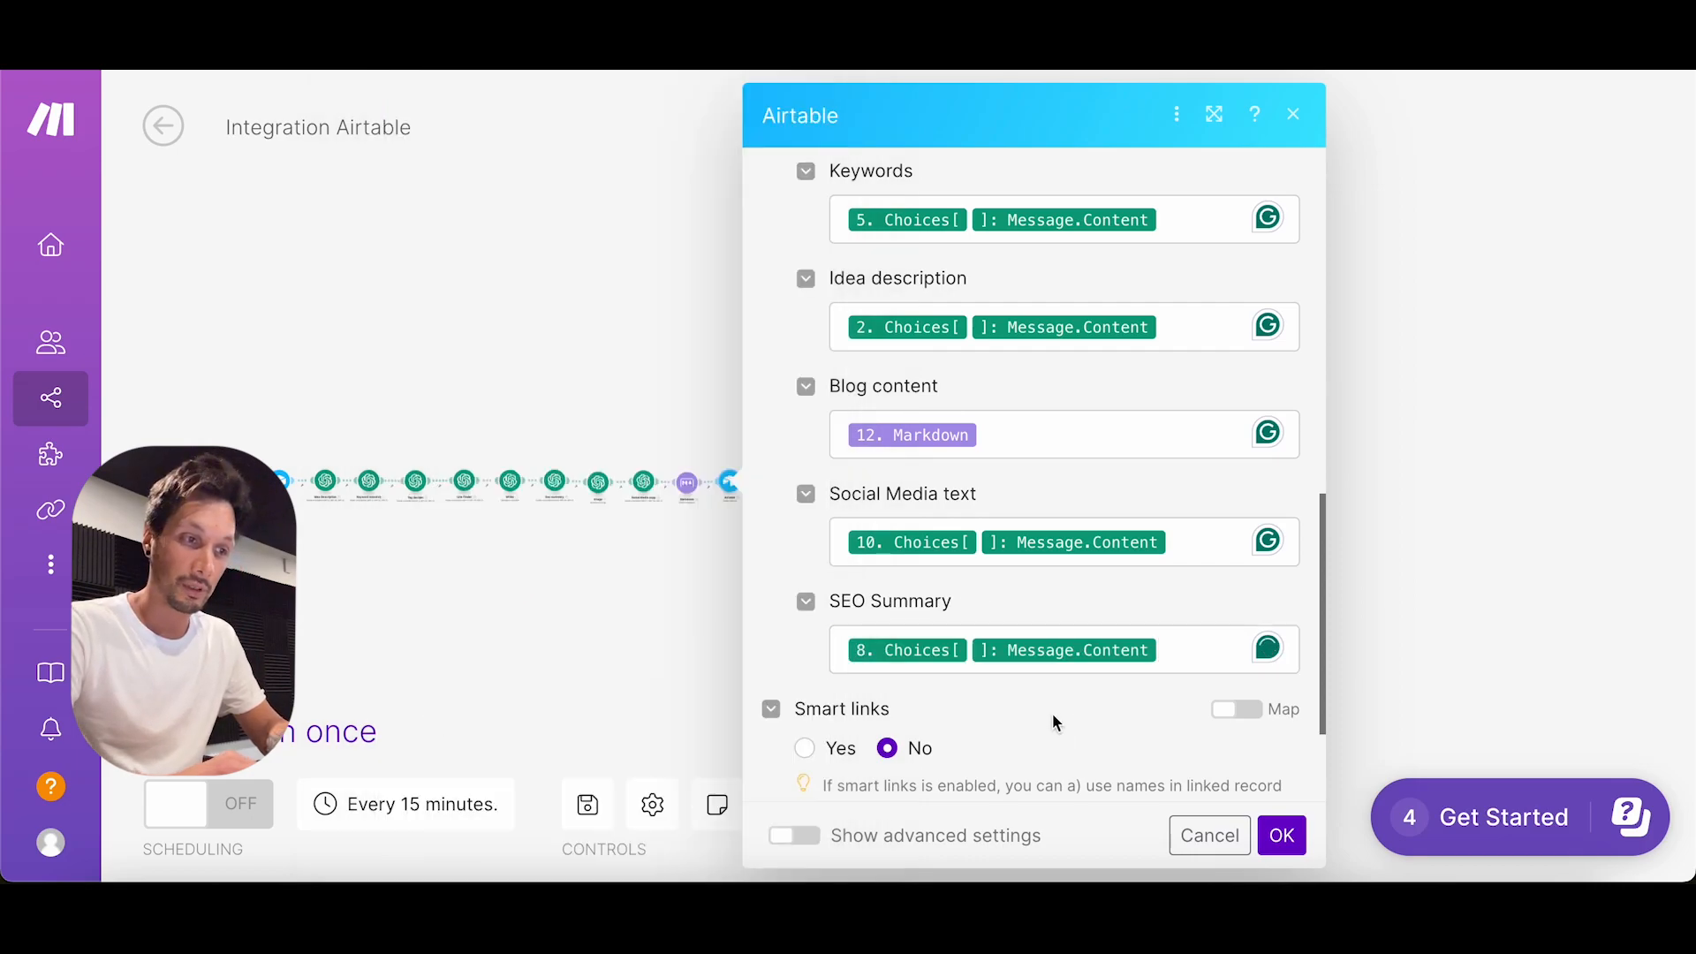
pyautogui.scroll(-2, 1051, 713)
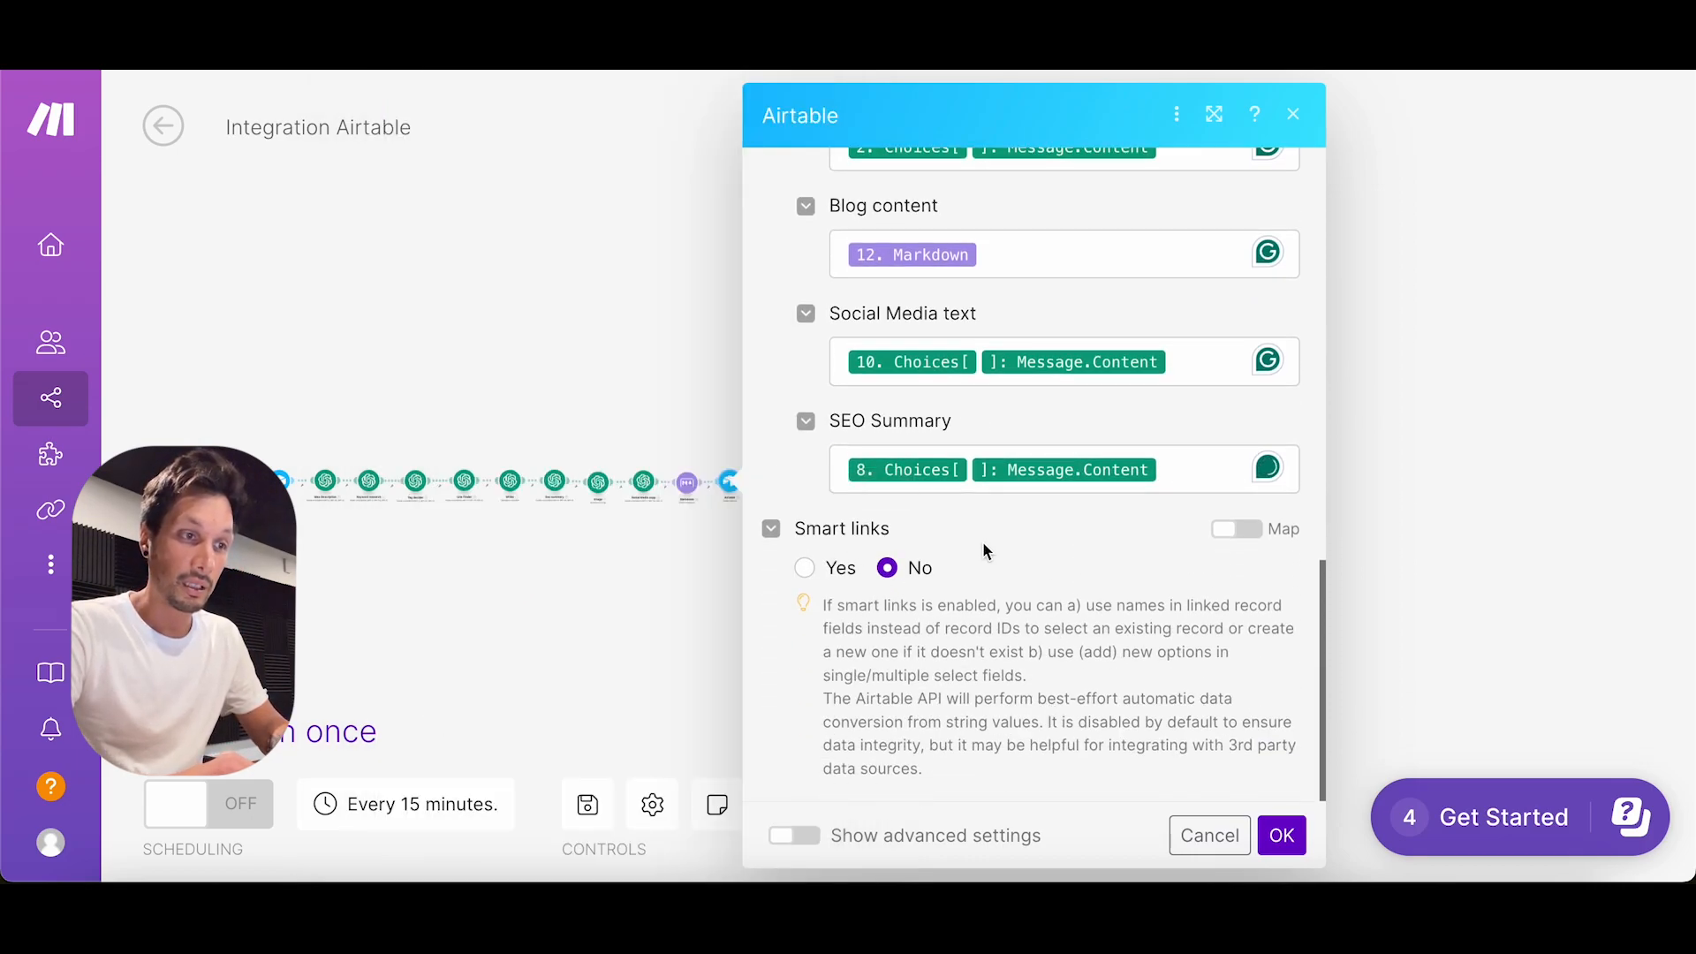
pyautogui.click(1280, 835)
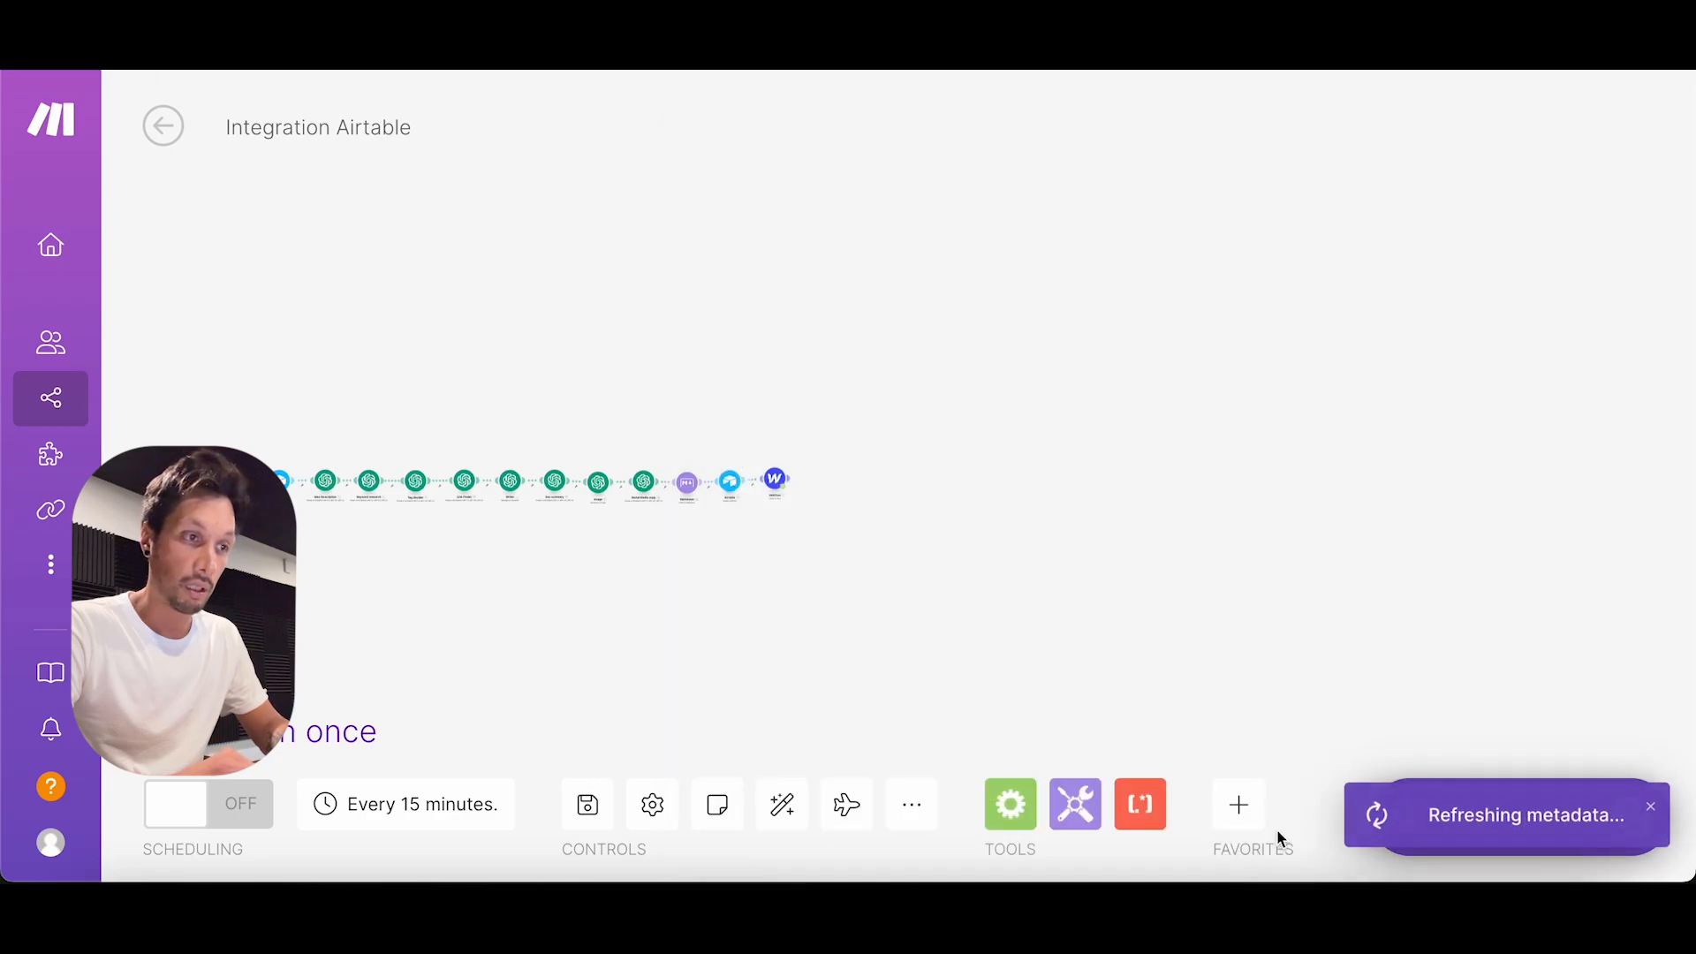
# Step: Create a connection named Blog for the Webflow module and authorize Make to access the Forward site
pyautogui.scroll(5, 919, 636)
pyautogui.moveTo(587, 333); pyautogui.dragTo(861, 622)
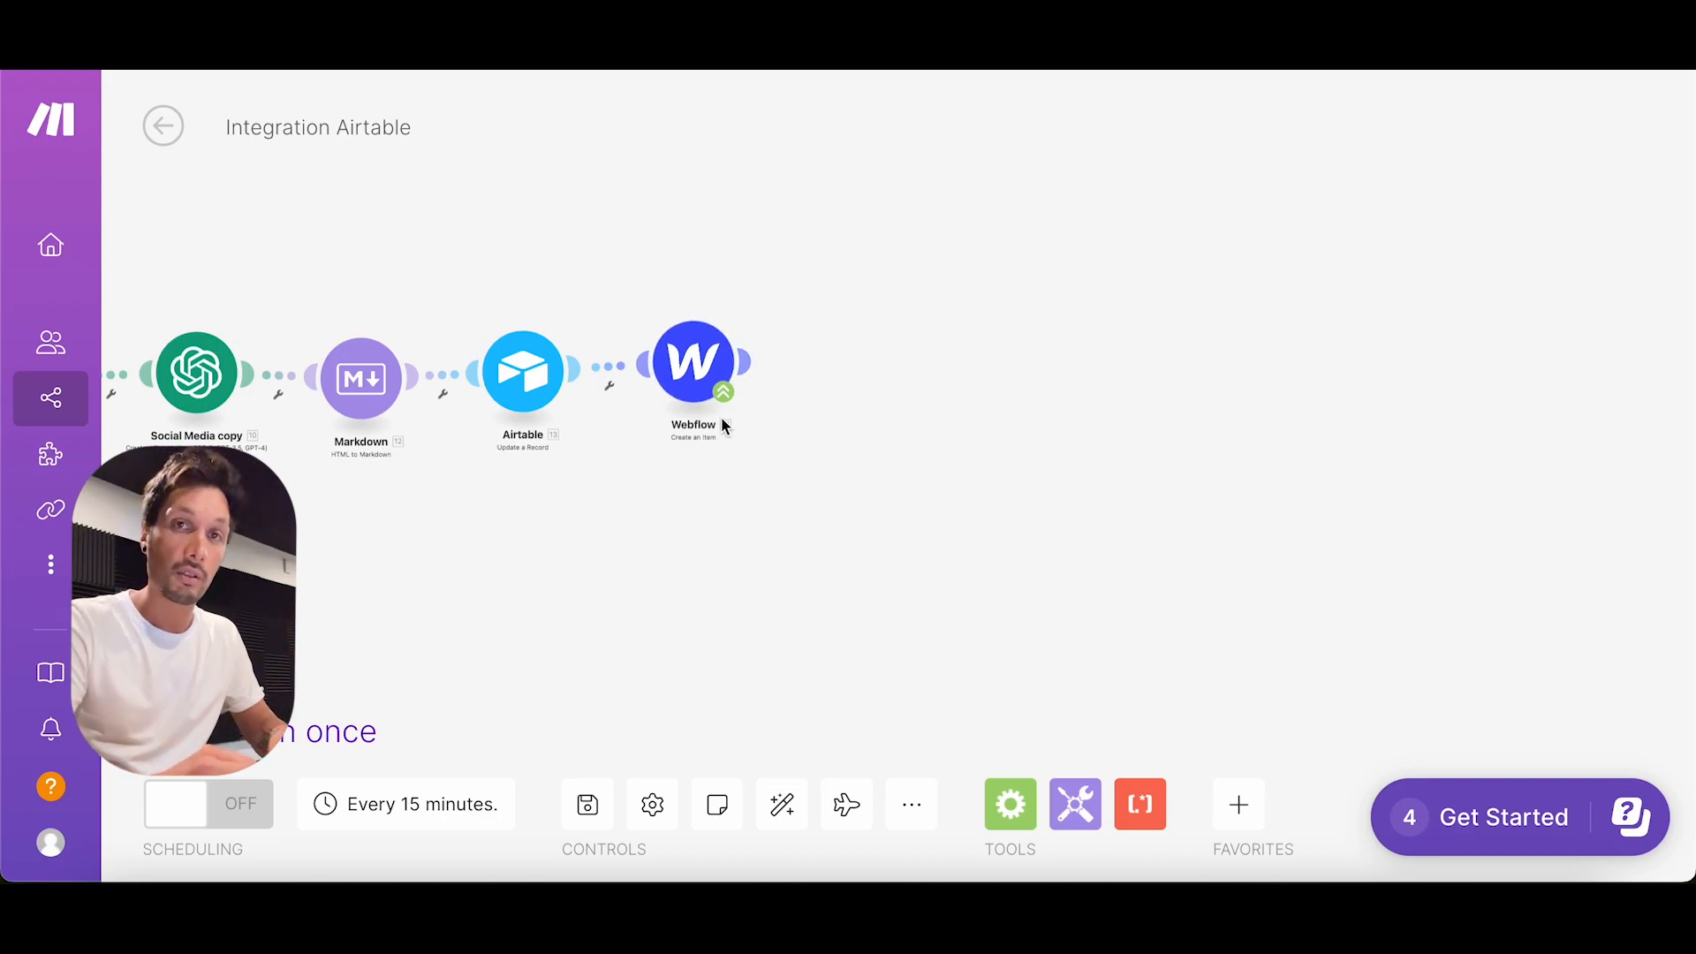
pyautogui.click(695, 370)
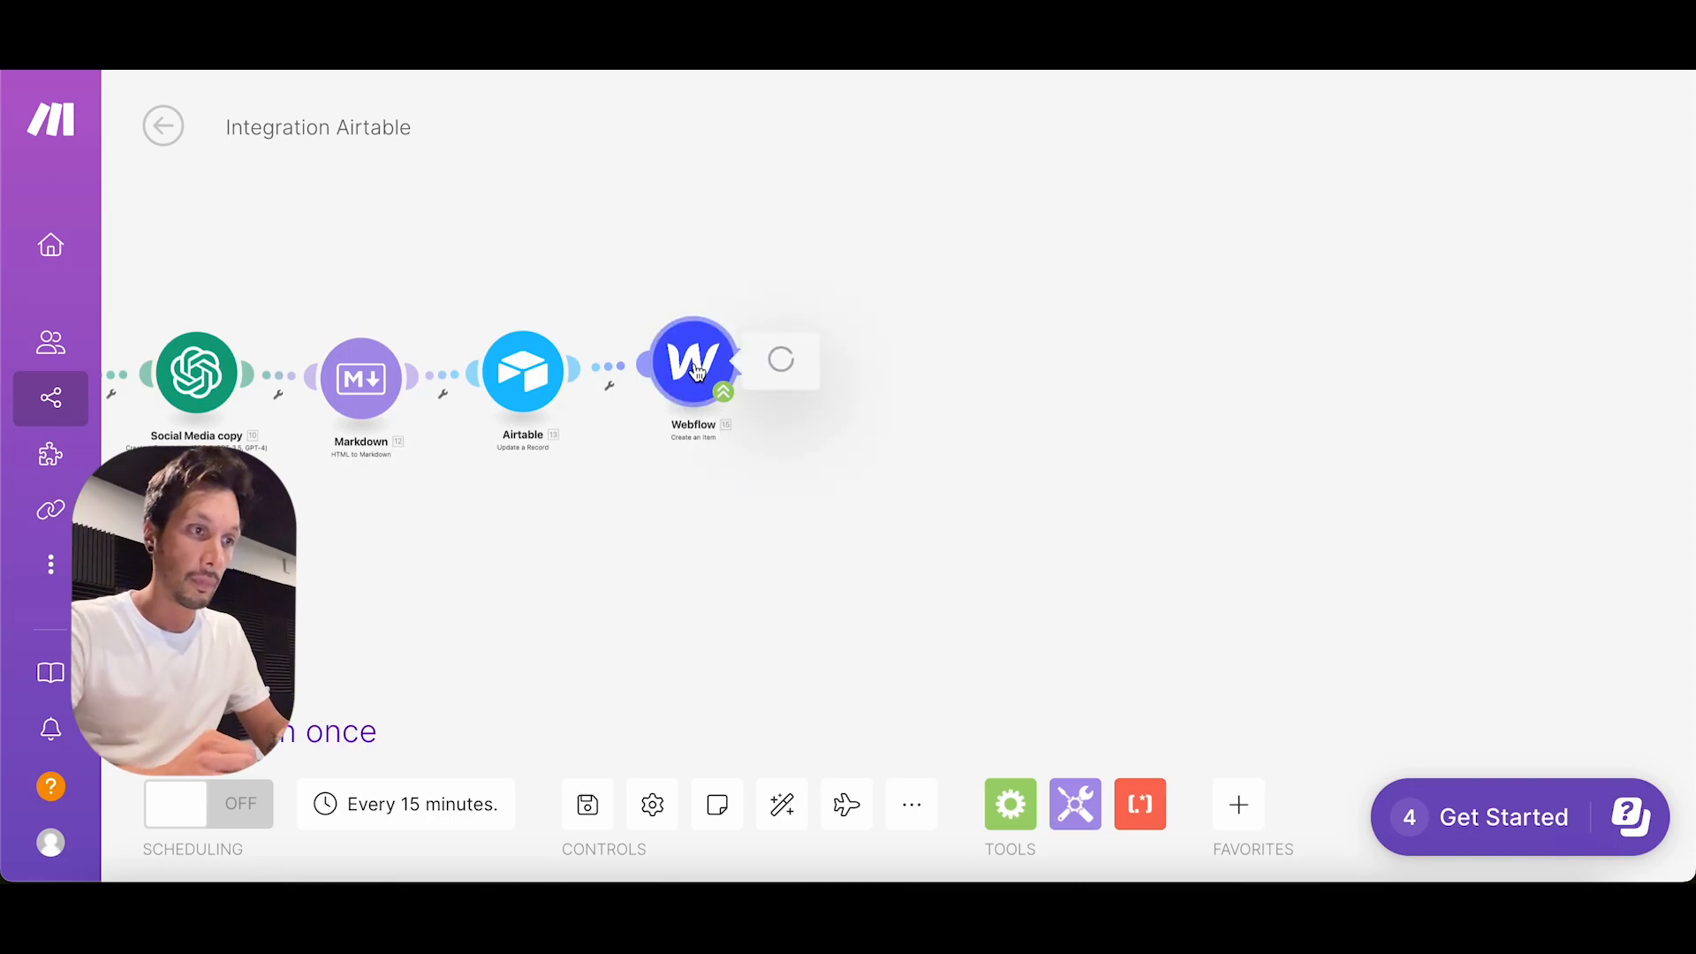
pyautogui.click(988, 358)
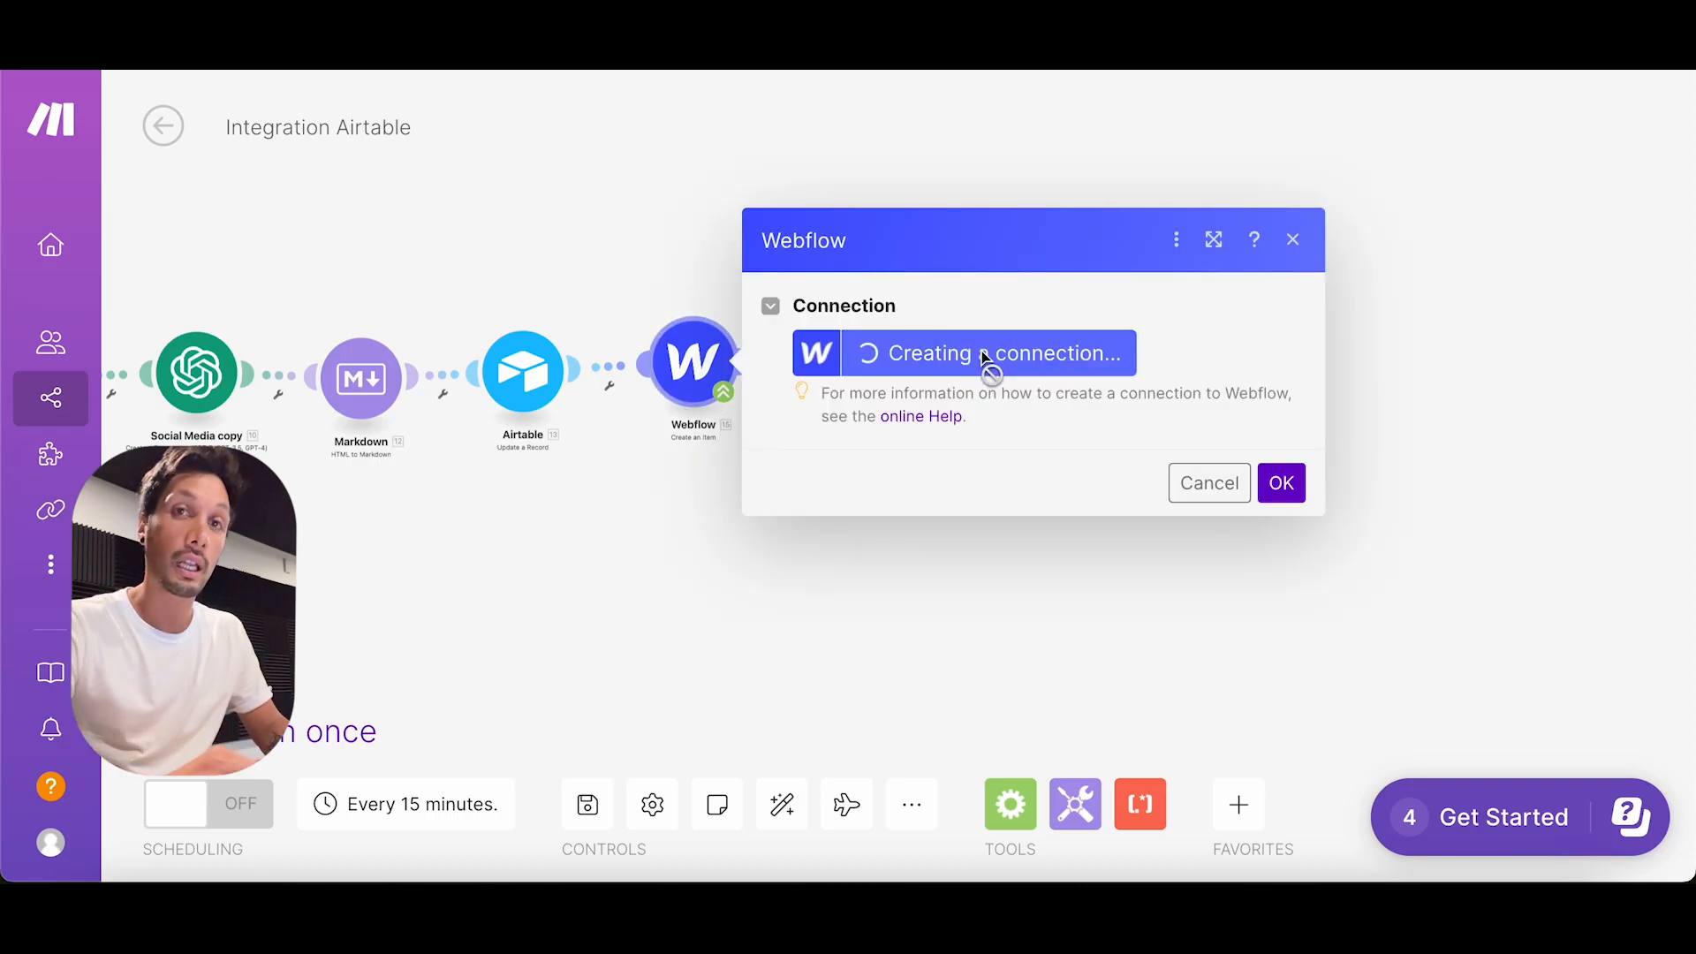
pyautogui.click(562, 256)
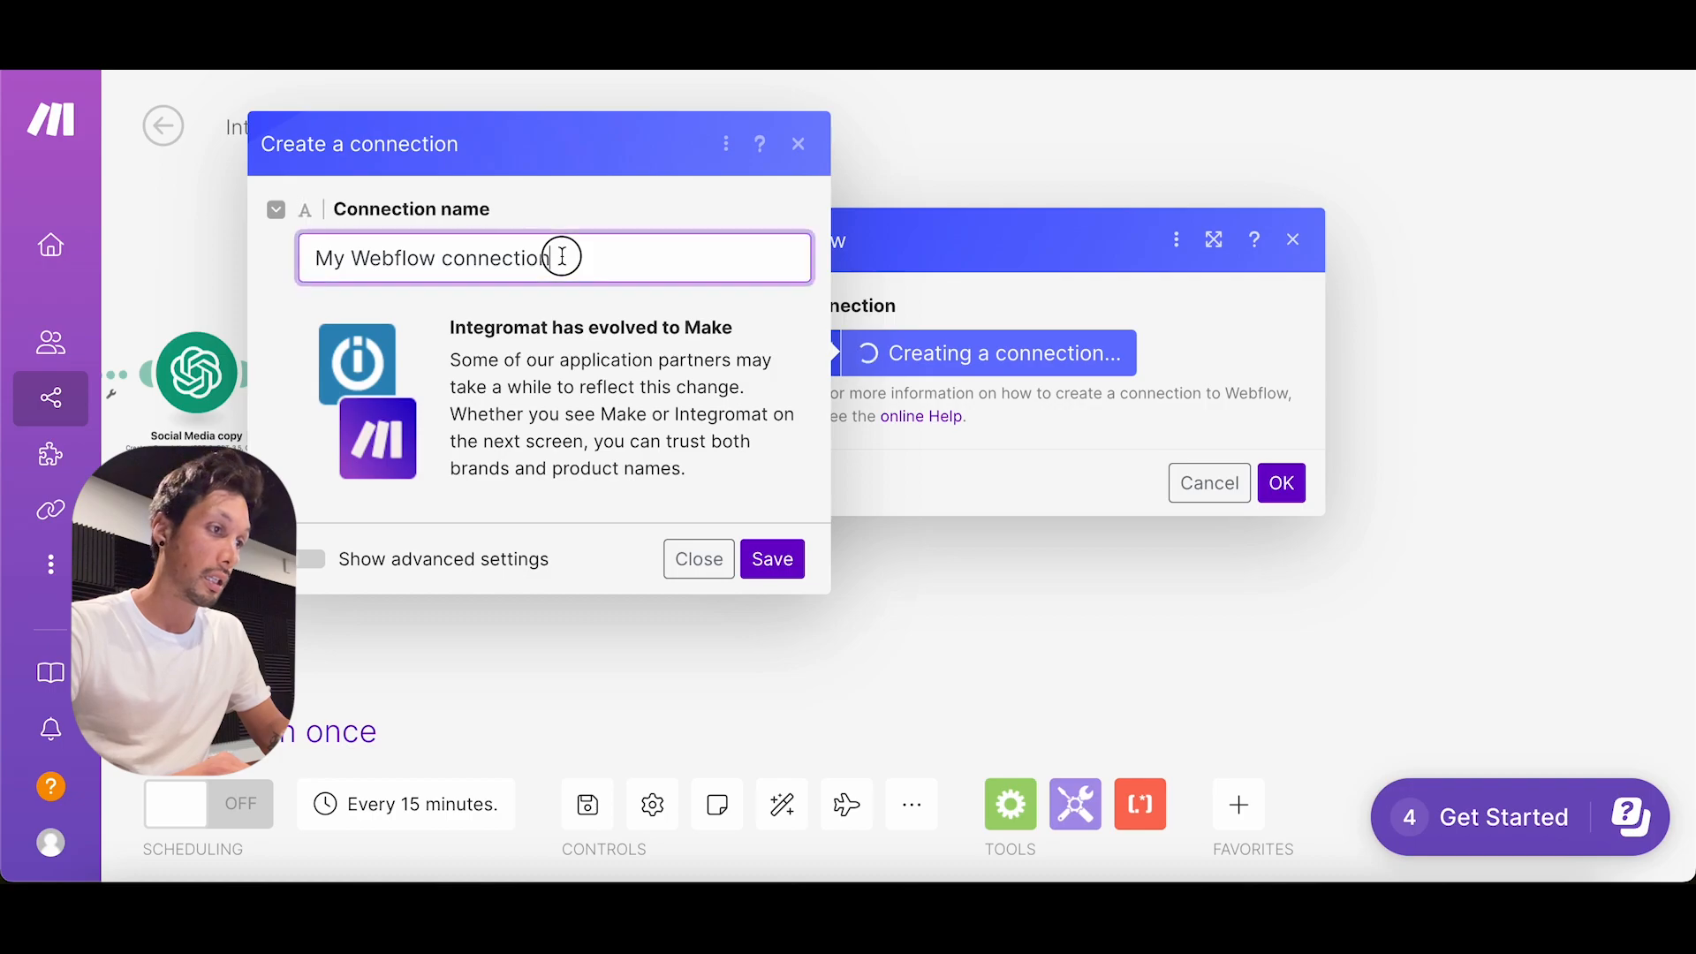
pyautogui.moveTo(561, 256); pyautogui.dragTo(279, 265)
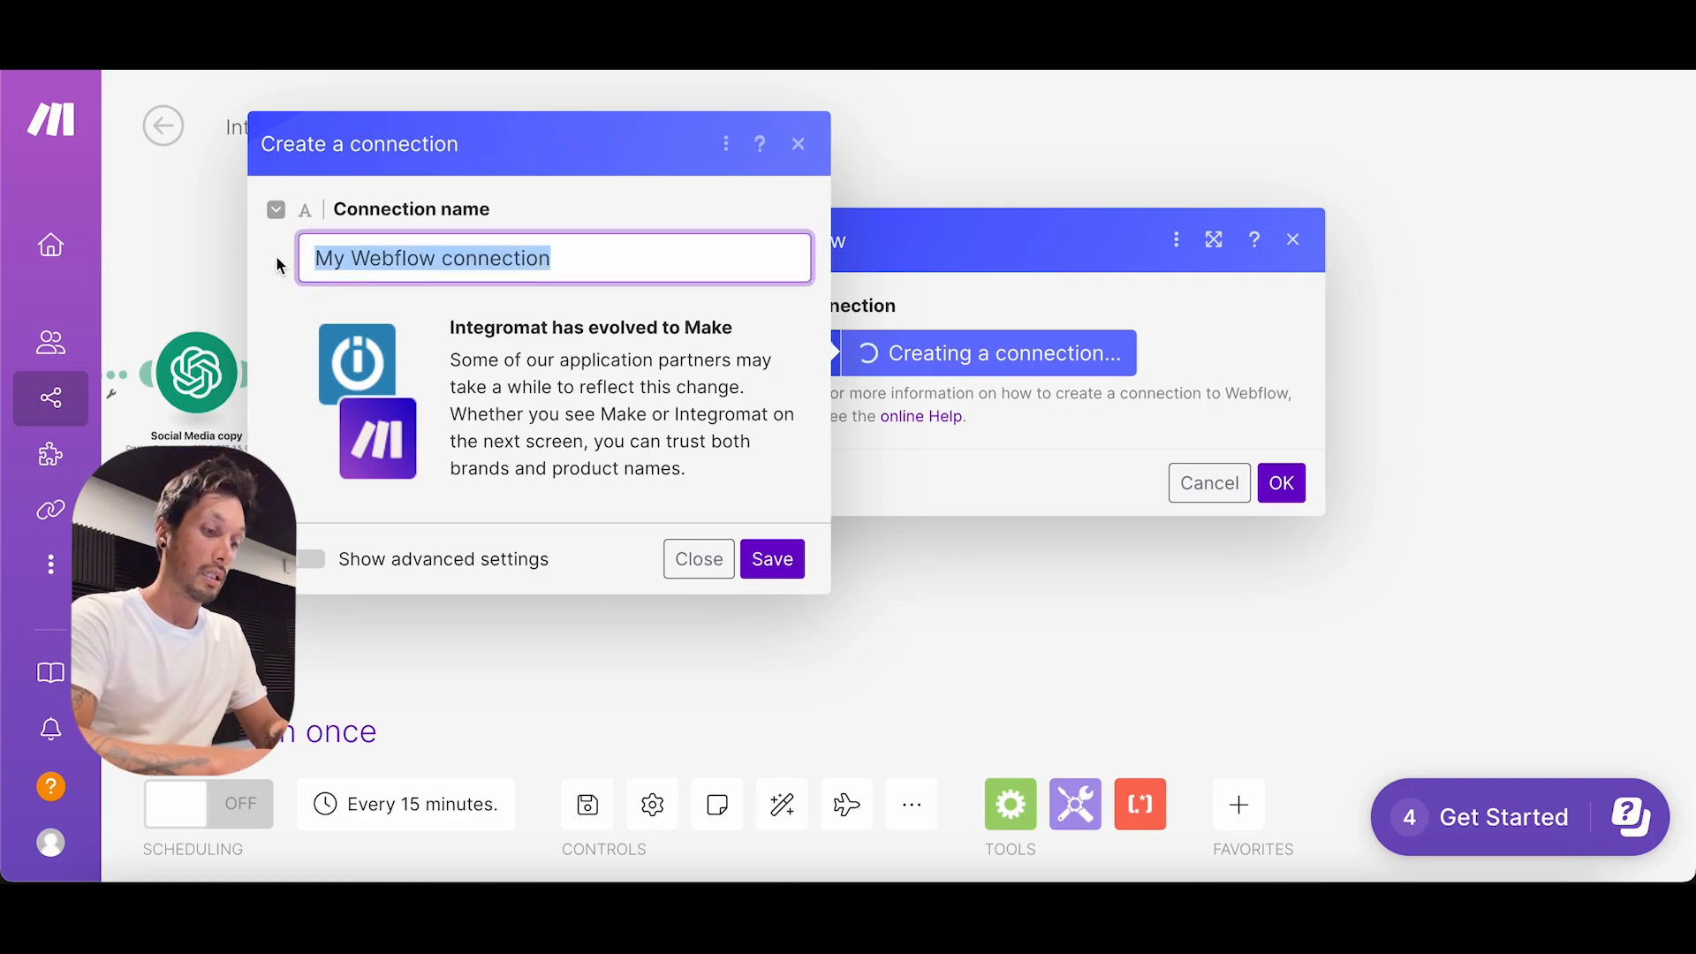
pyautogui.write('Blog')
pyautogui.click(786, 563)
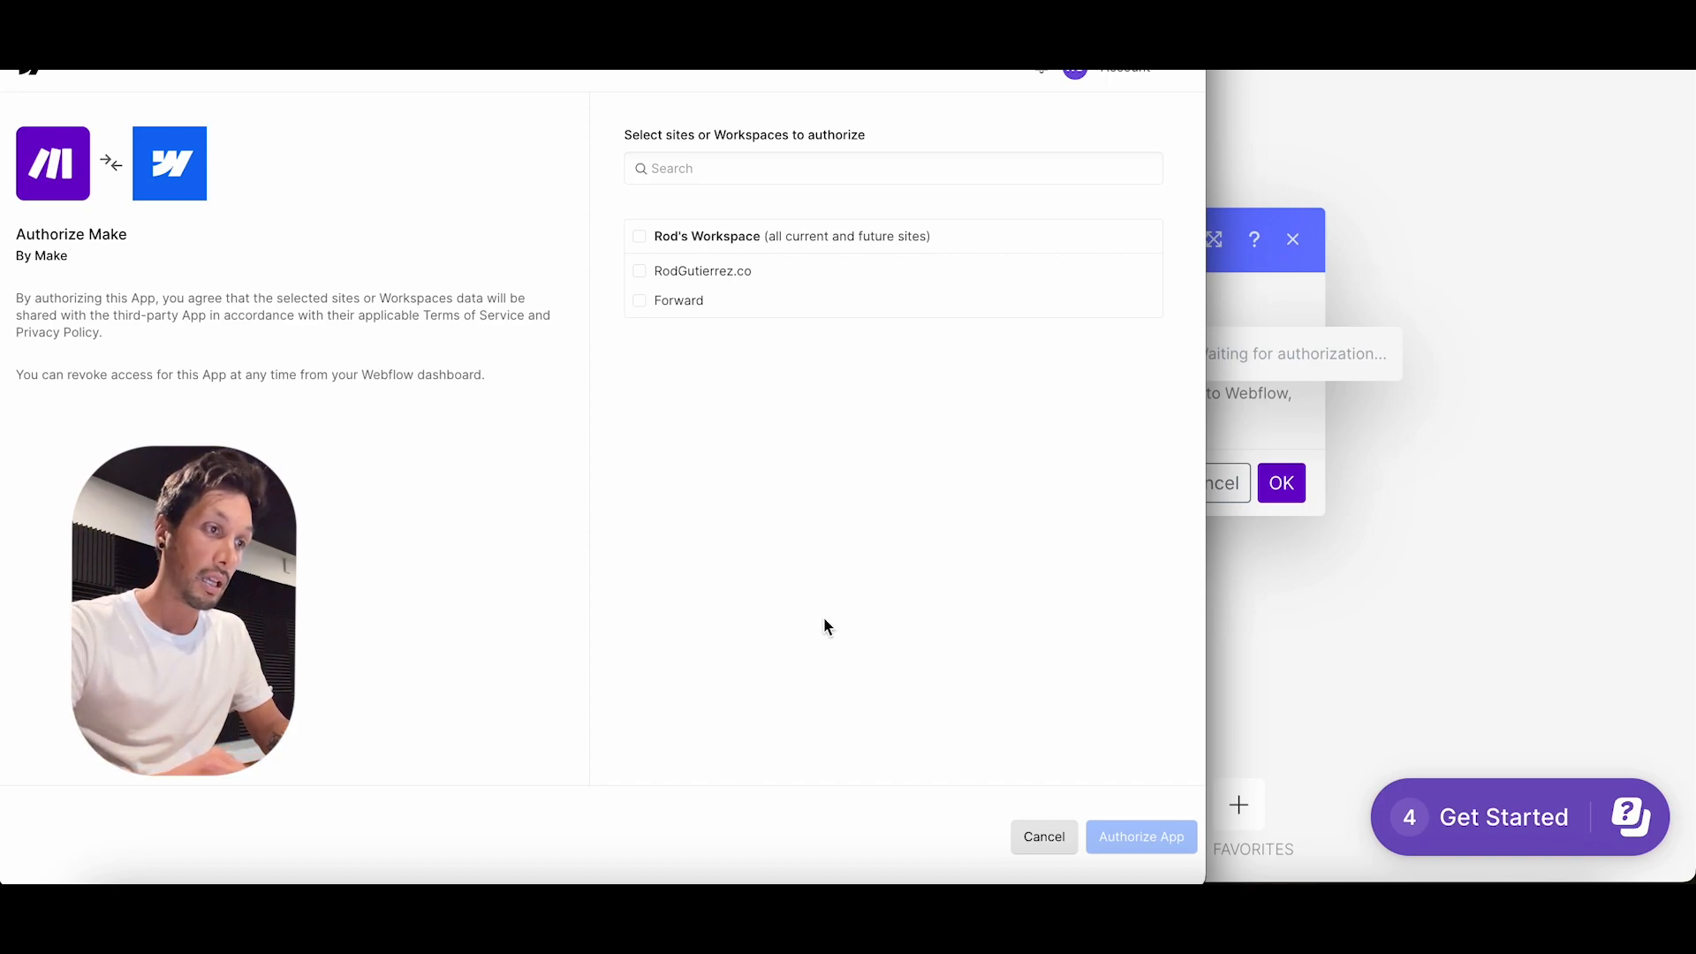
pyautogui.click(640, 302)
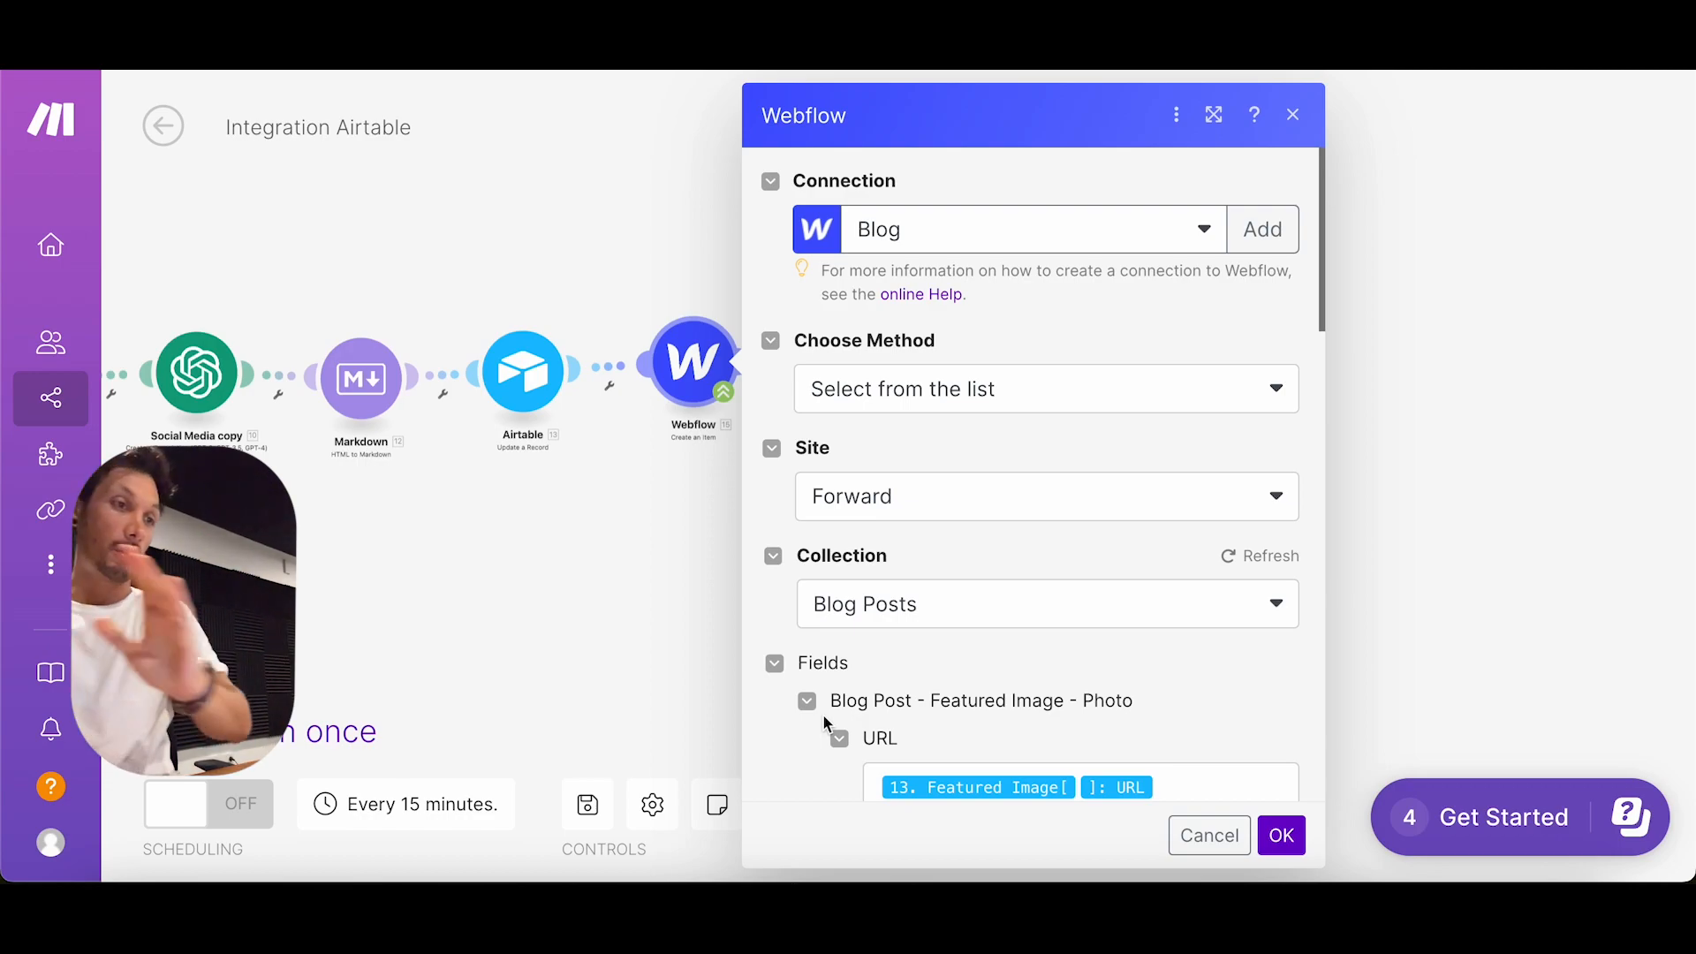
# Step: Review the Webflow module's blog post field mappings, including the images, excerpt, rich text, featured options, category, author and title
pyautogui.scroll(-5, 1010, 630)
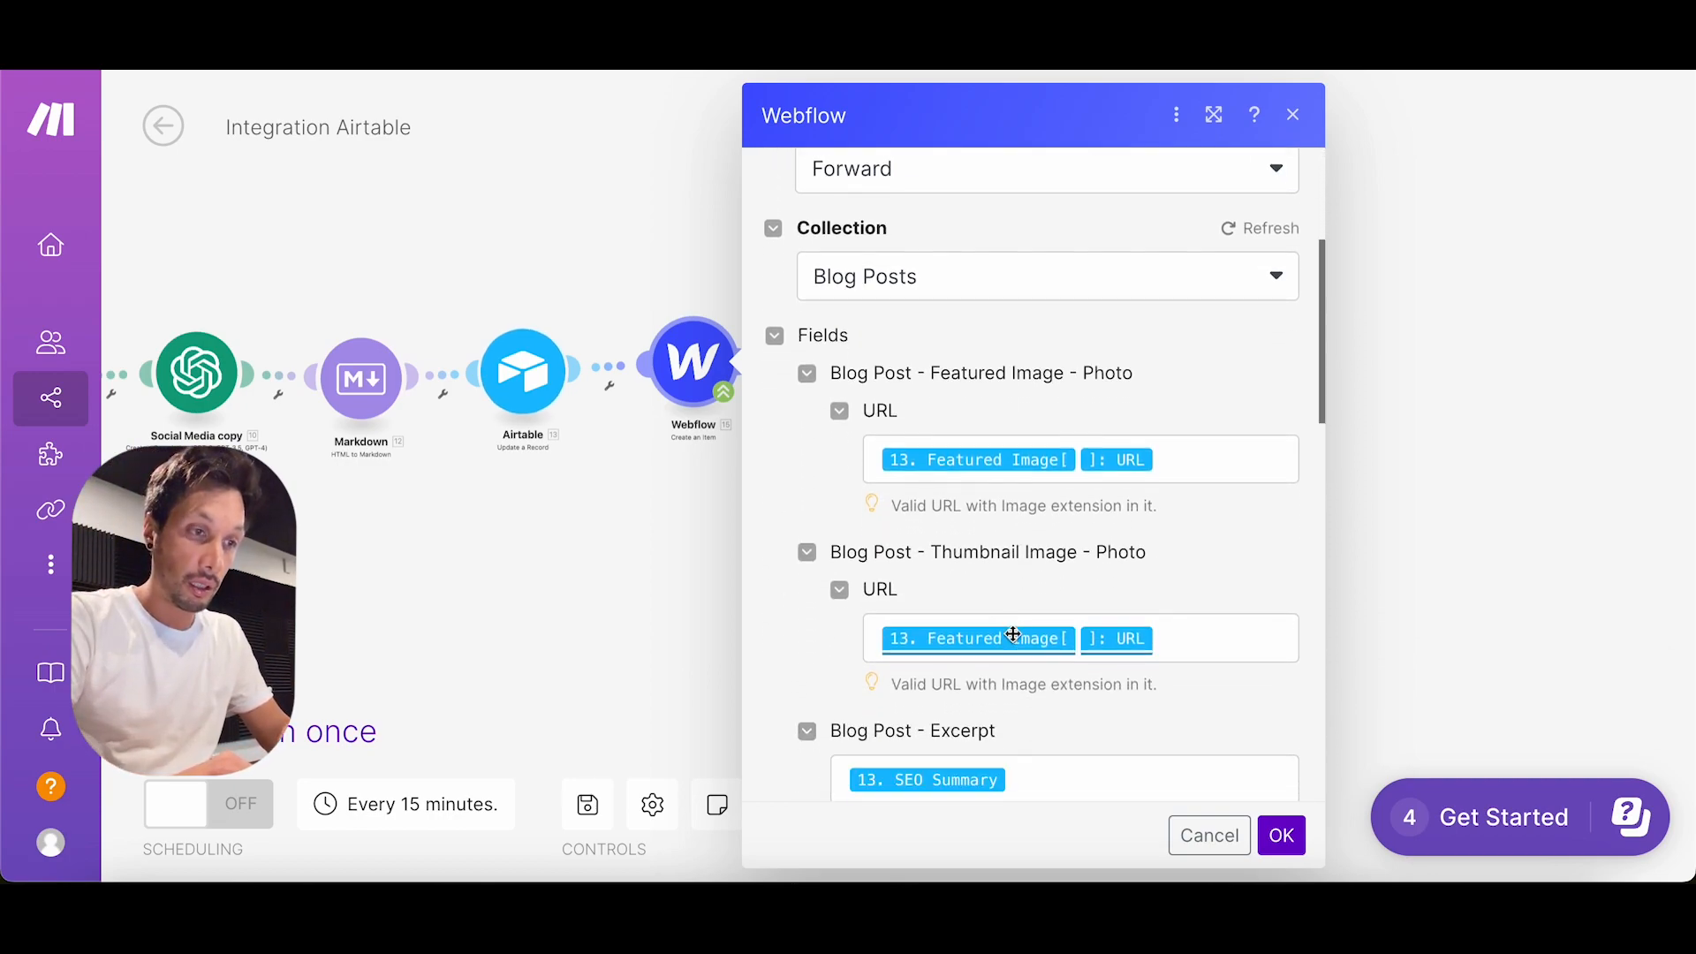
pyautogui.scroll(-4, 1090, 484)
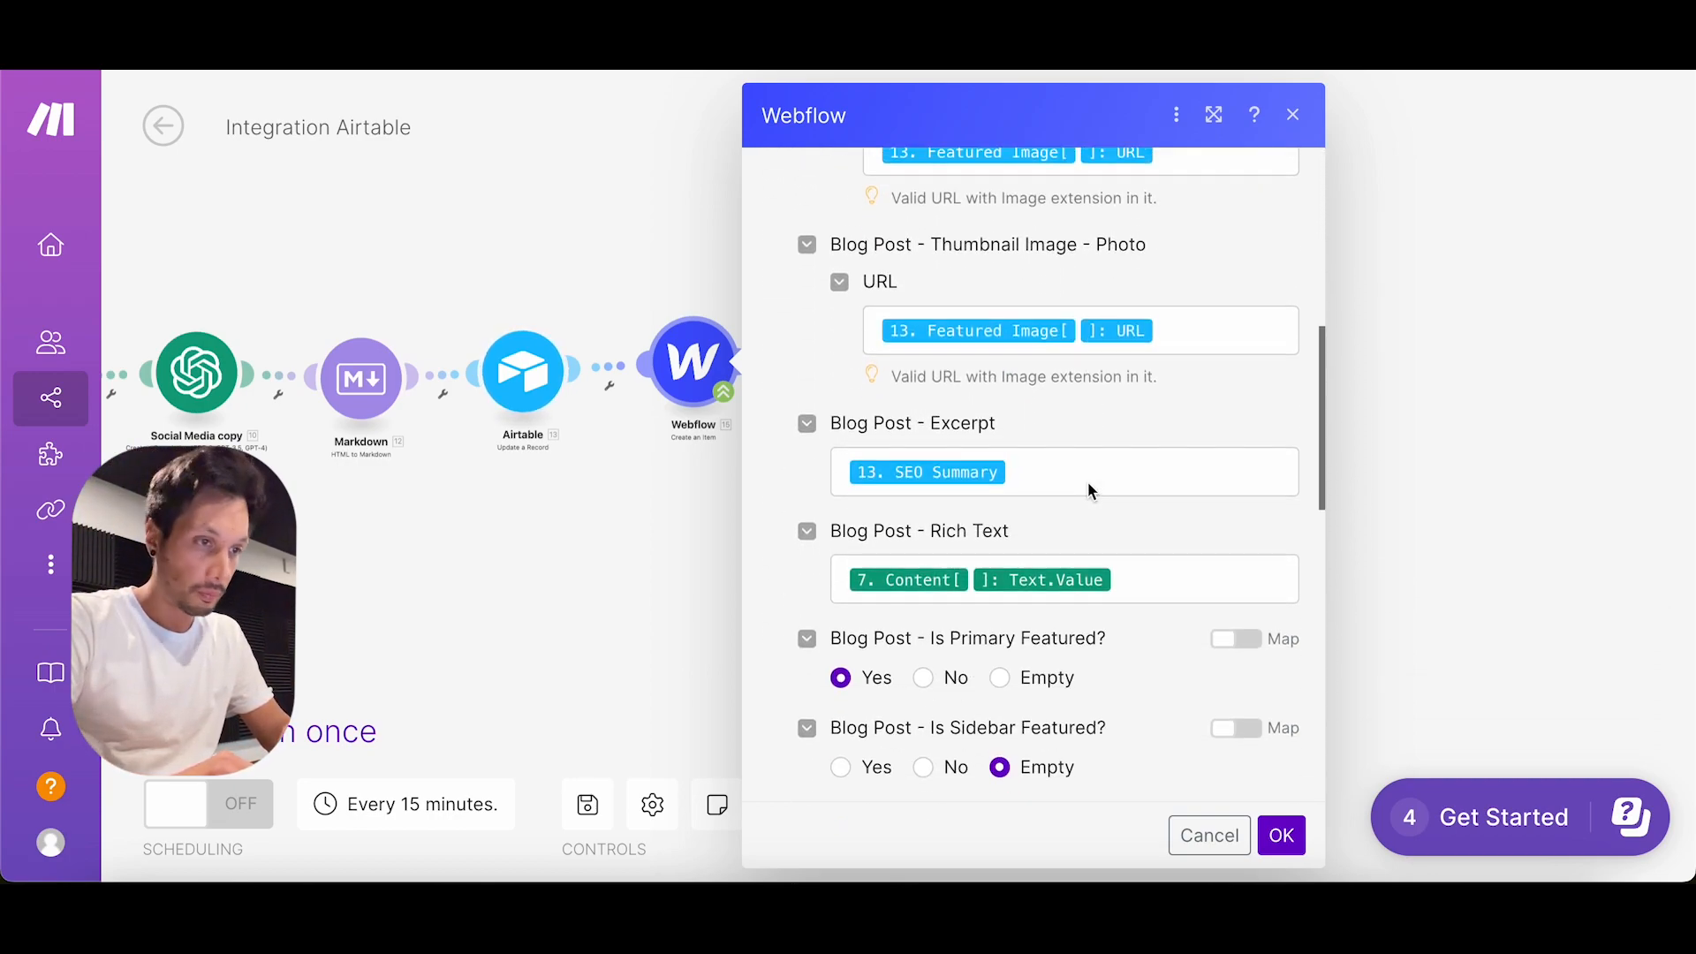
pyautogui.scroll(-6, 1088, 486)
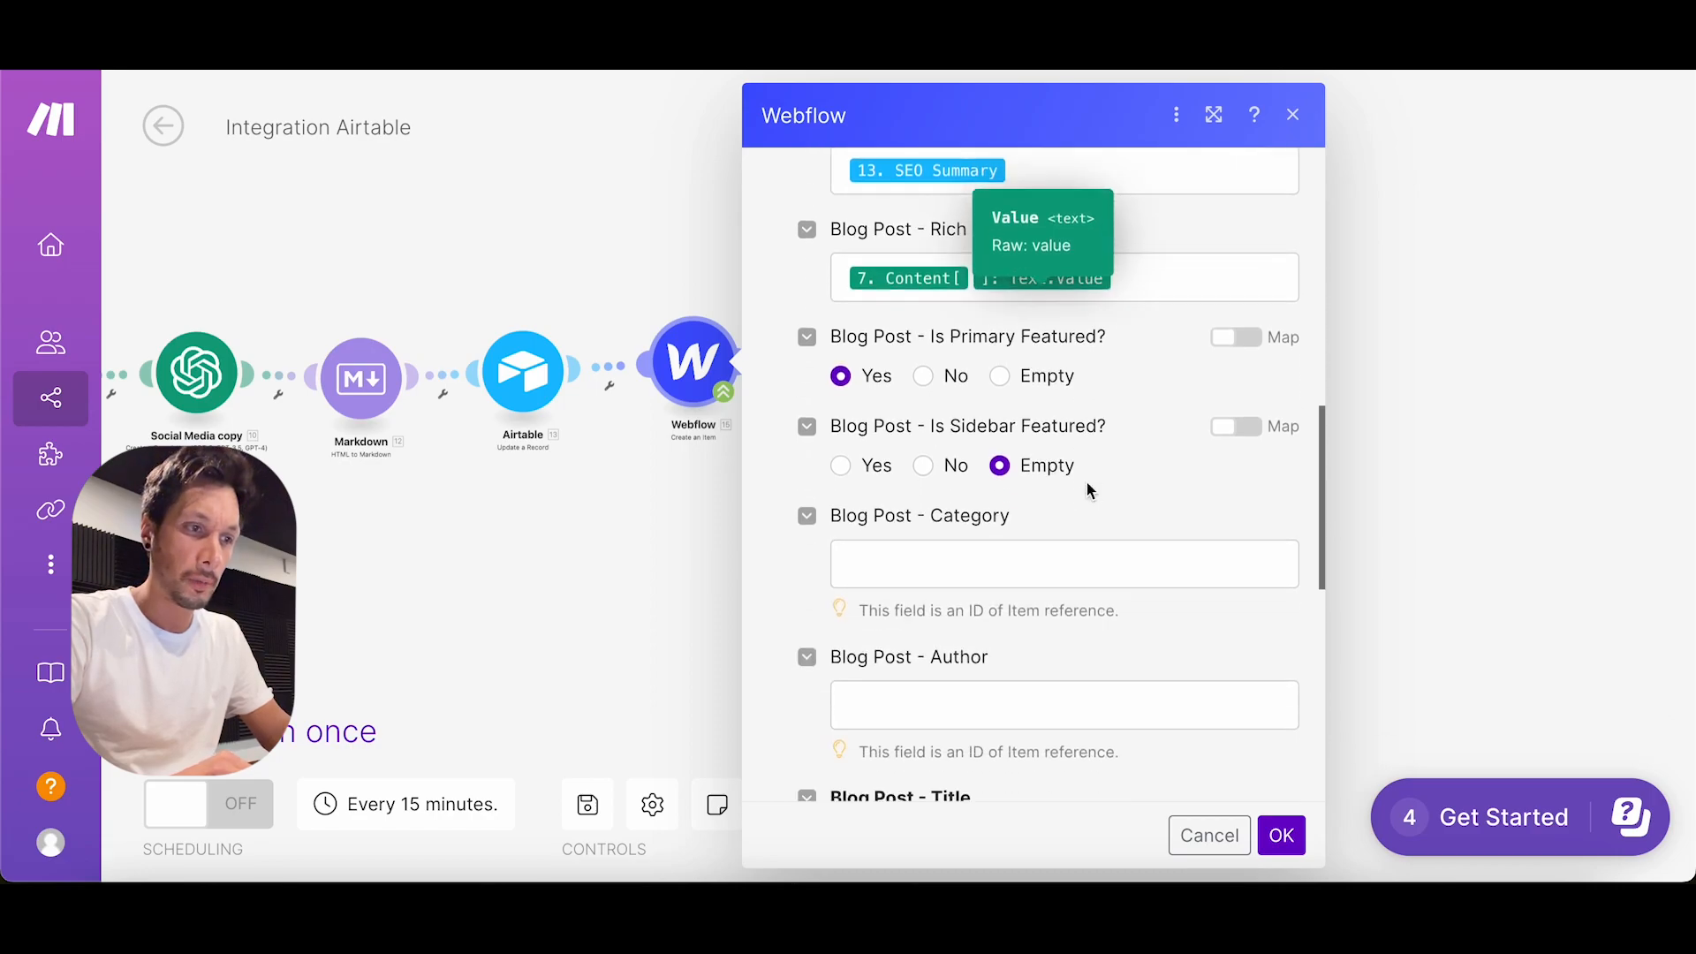
pyautogui.scroll(-4, 1086, 481)
pyautogui.scroll(7, 1086, 484)
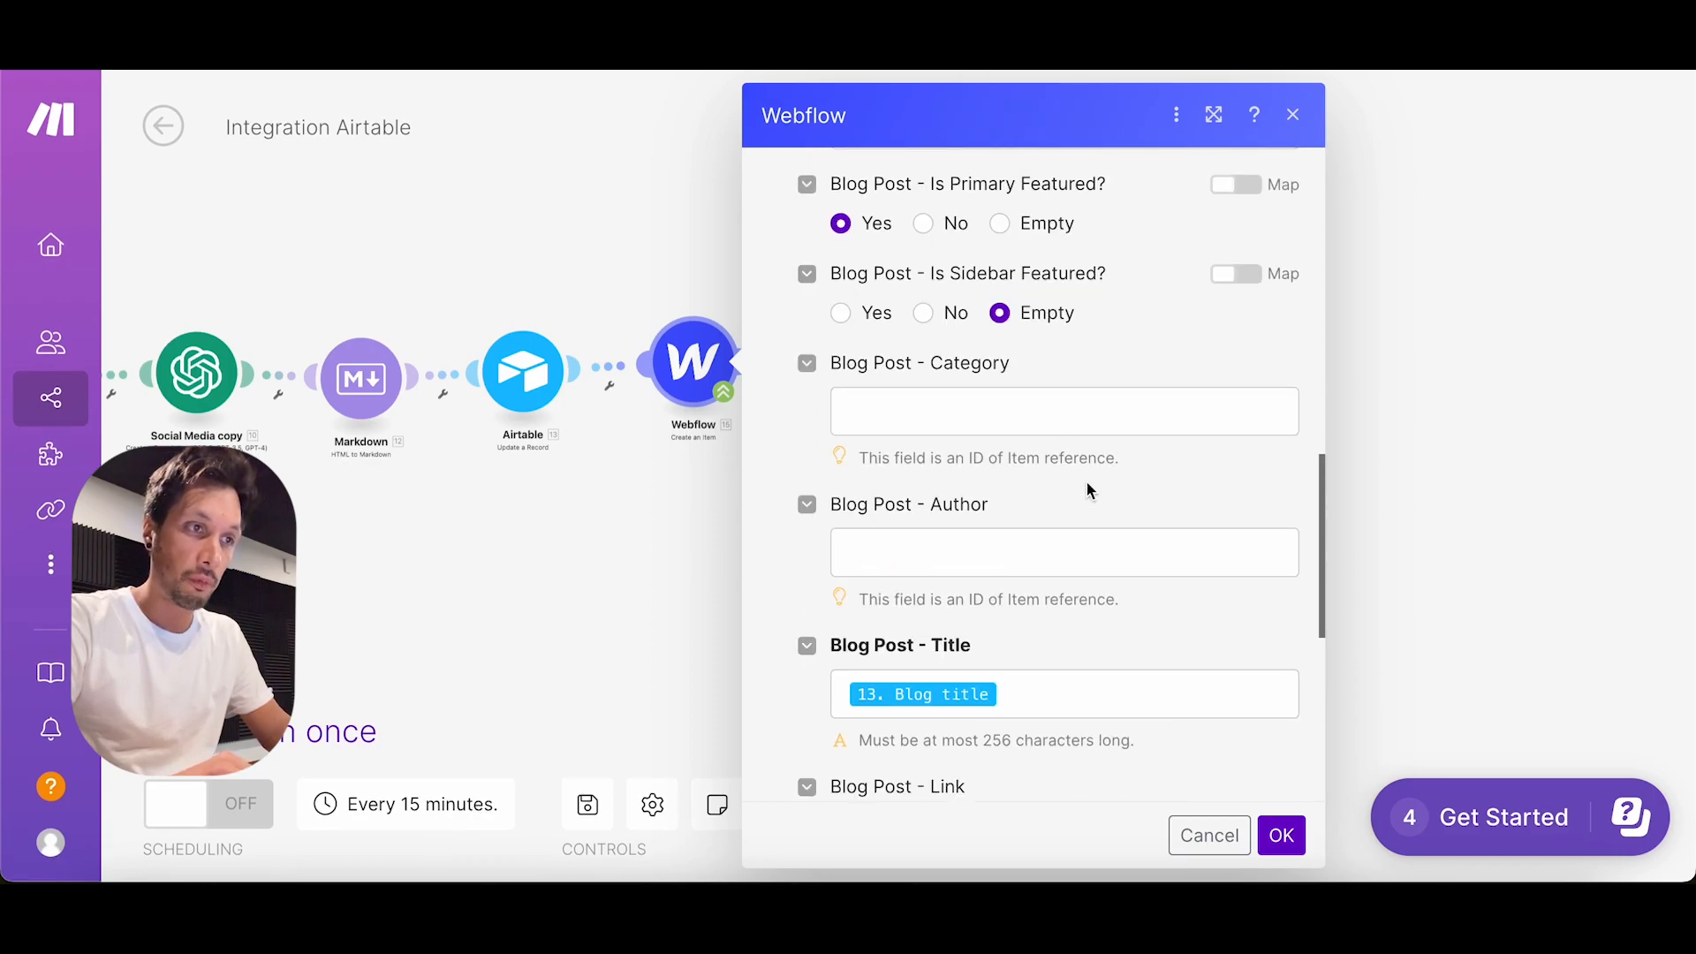
pyautogui.scroll(5, 1088, 490)
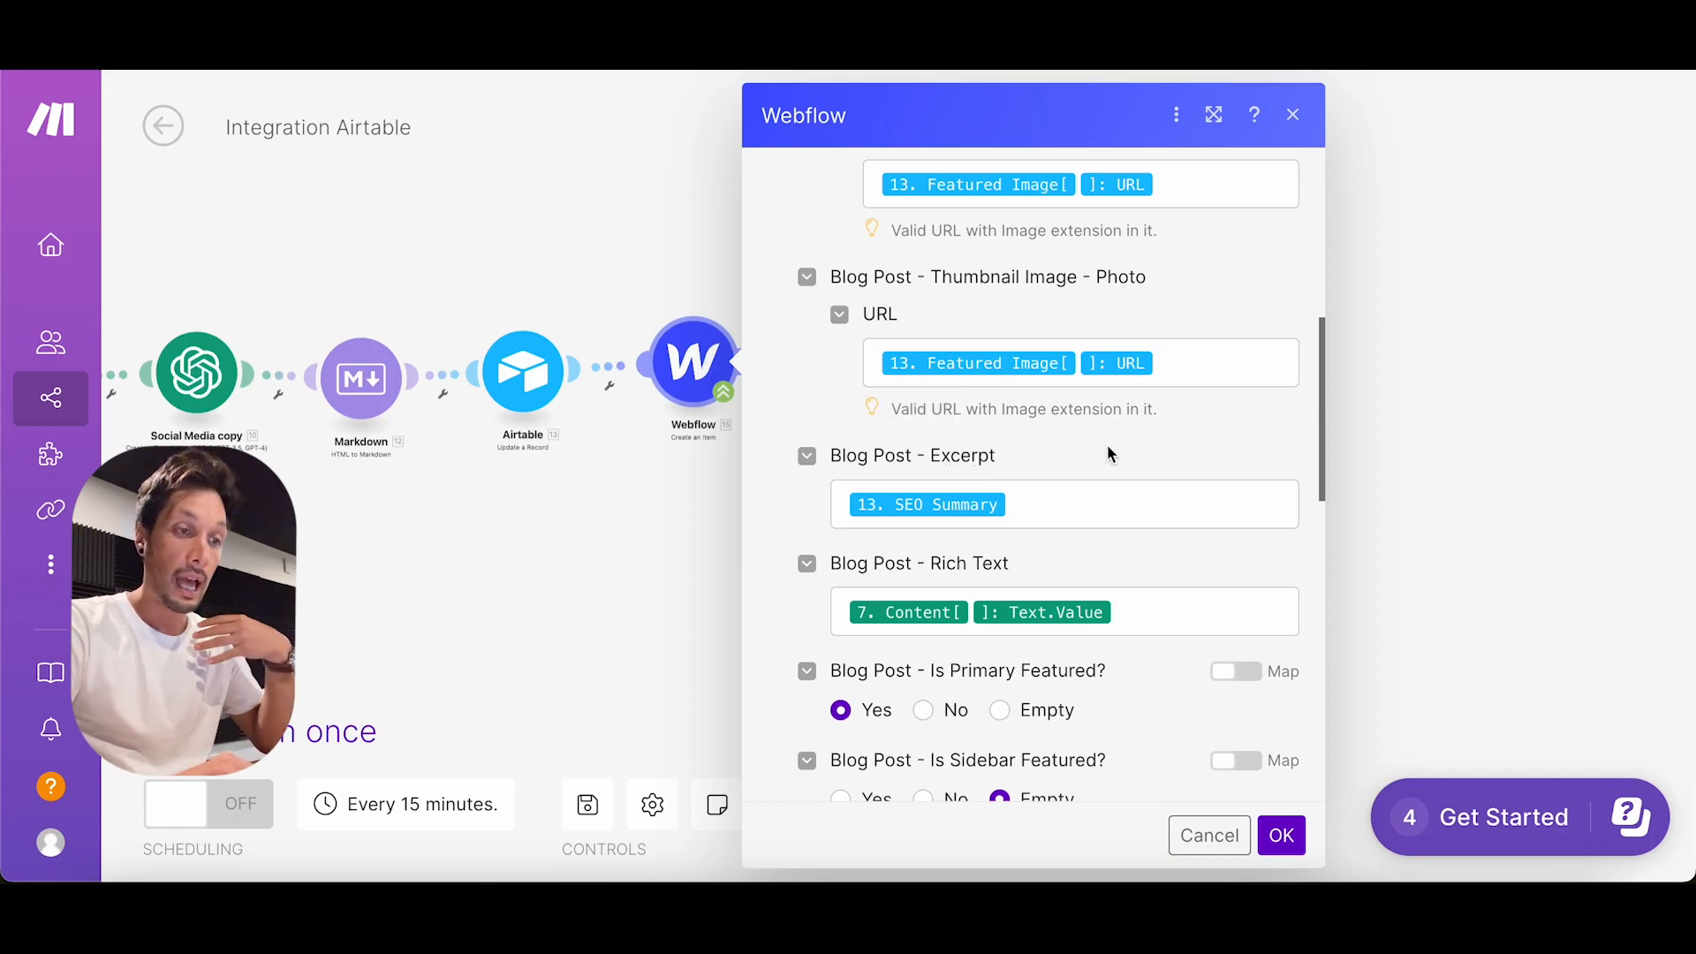
pyautogui.scroll(-1, 1108, 452)
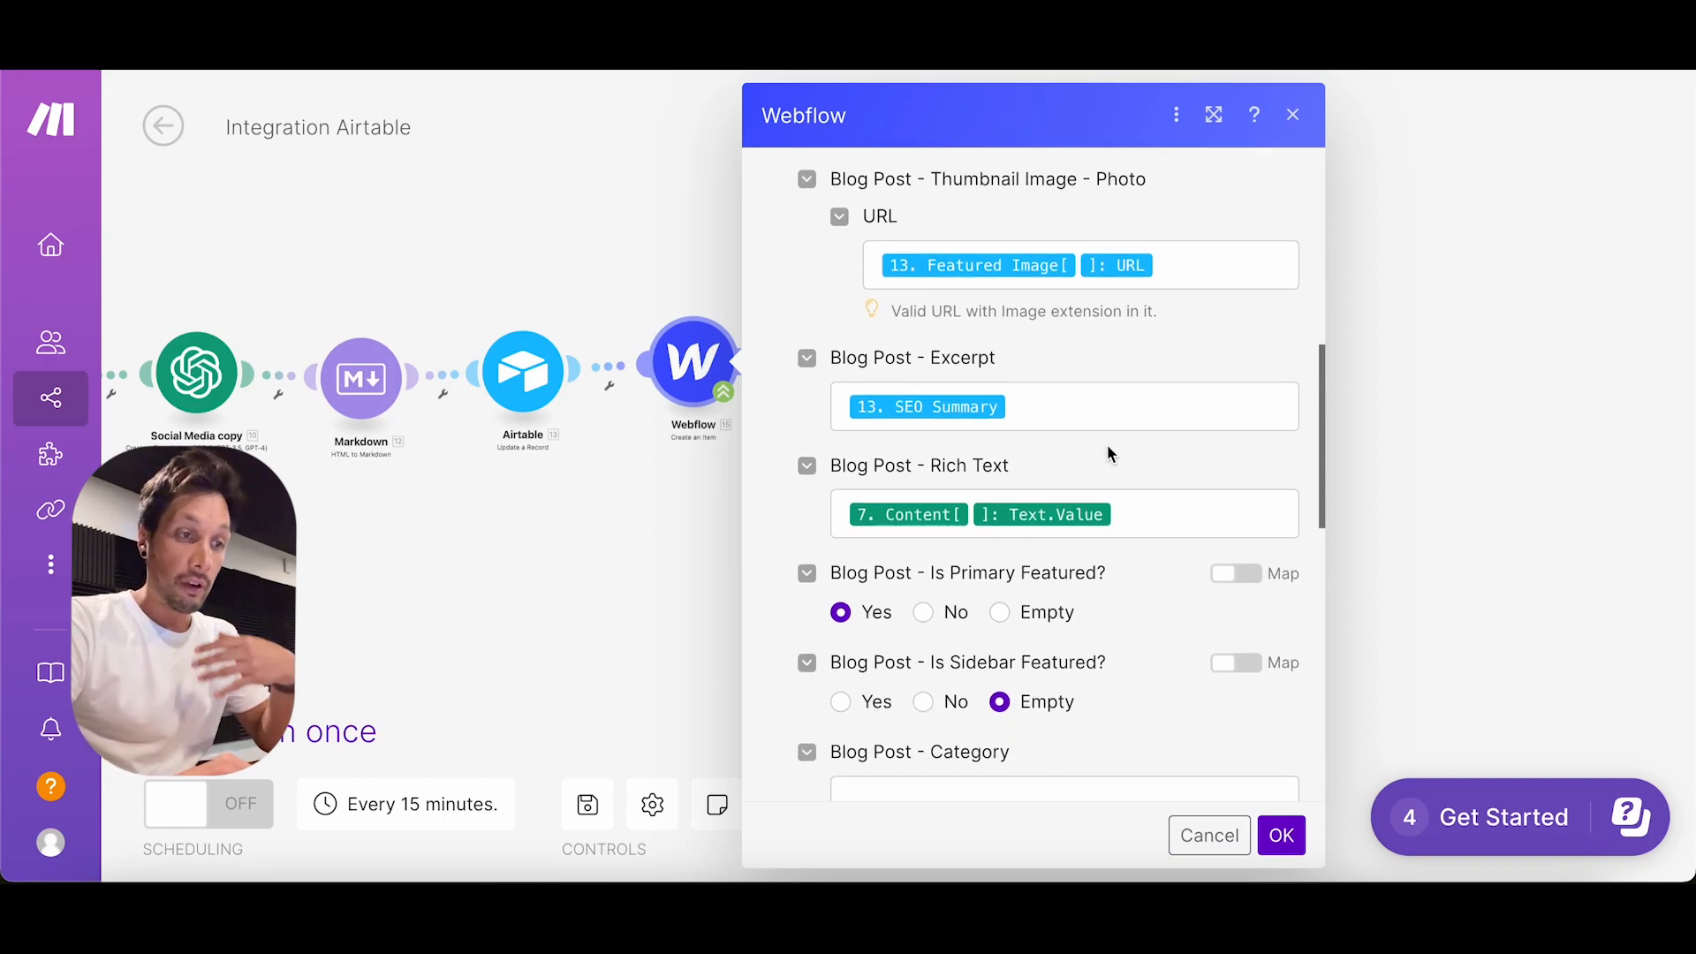
# Step: Review the Webflow module's rich text and featured options, and the items available for mapping to the Category field
pyautogui.scroll(-1, 1109, 450)
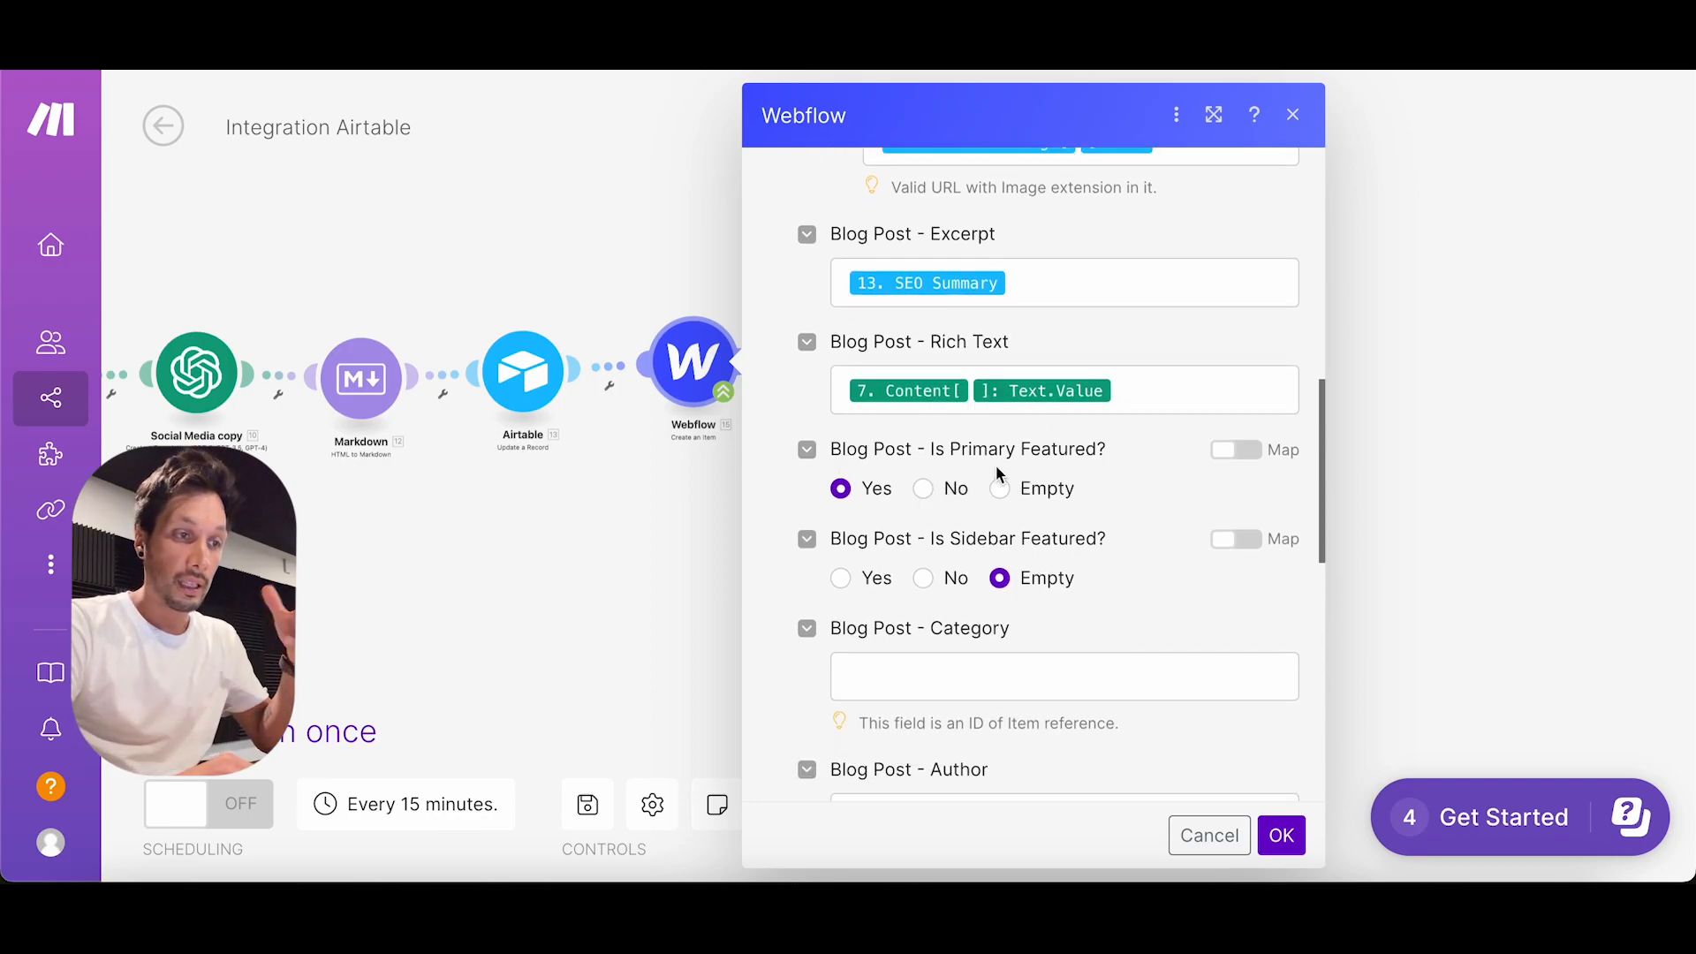
pyautogui.scroll(-1, 994, 464)
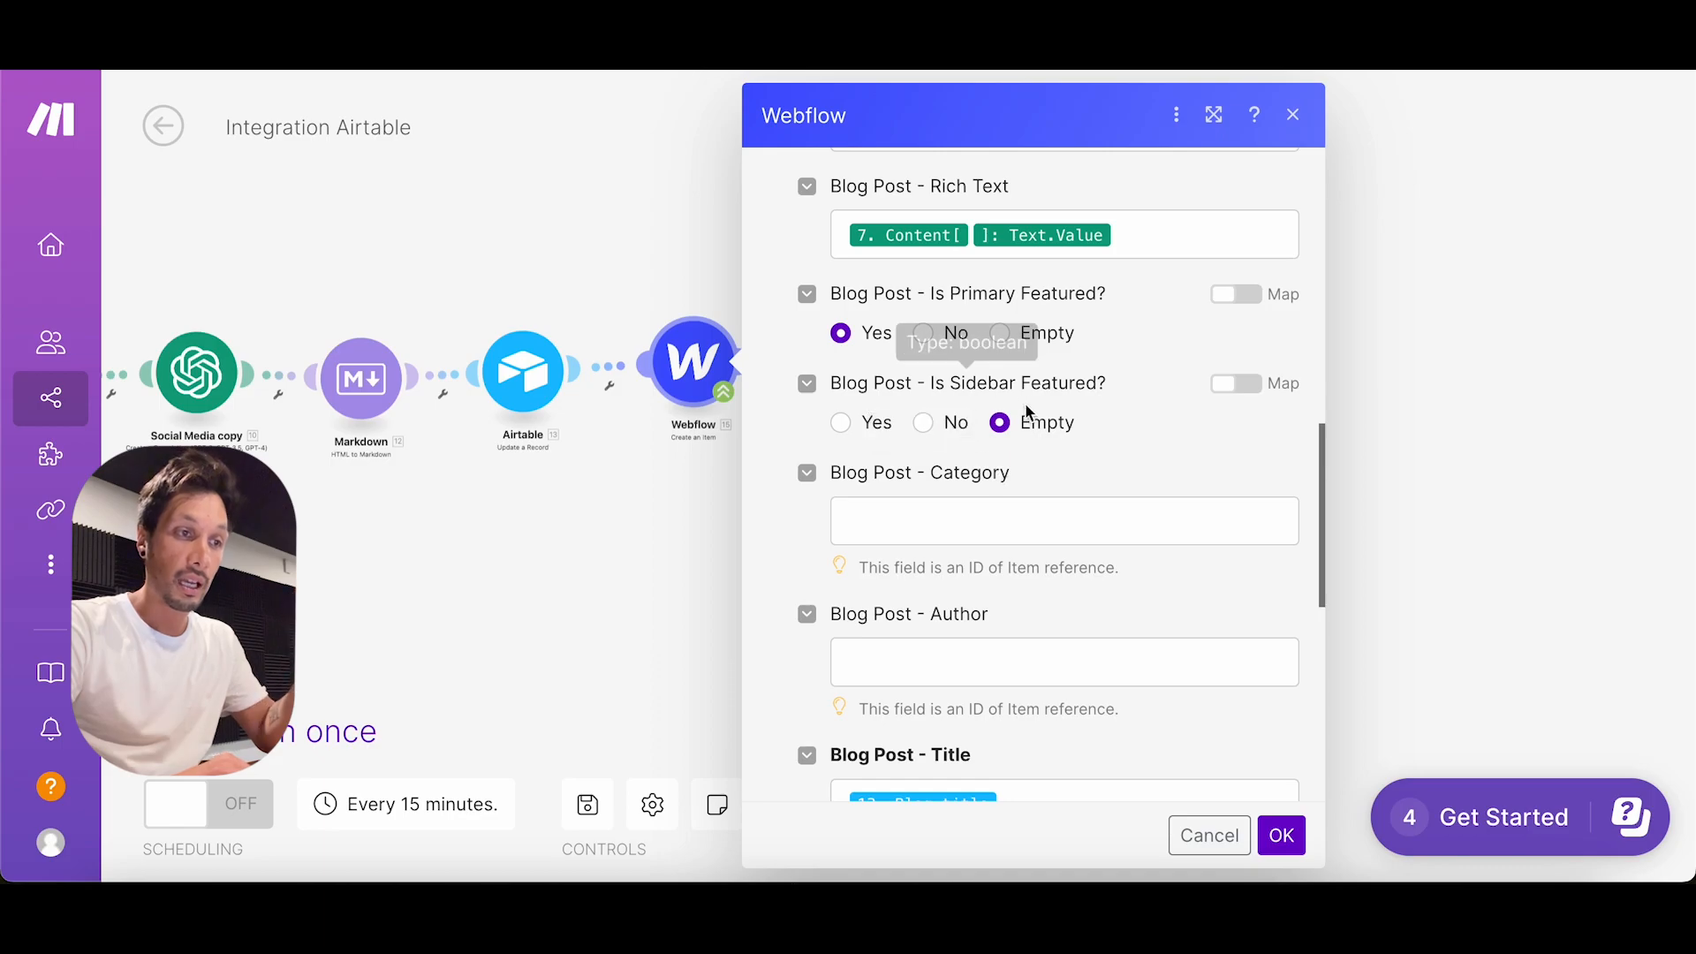
pyautogui.scroll(-1, 1065, 438)
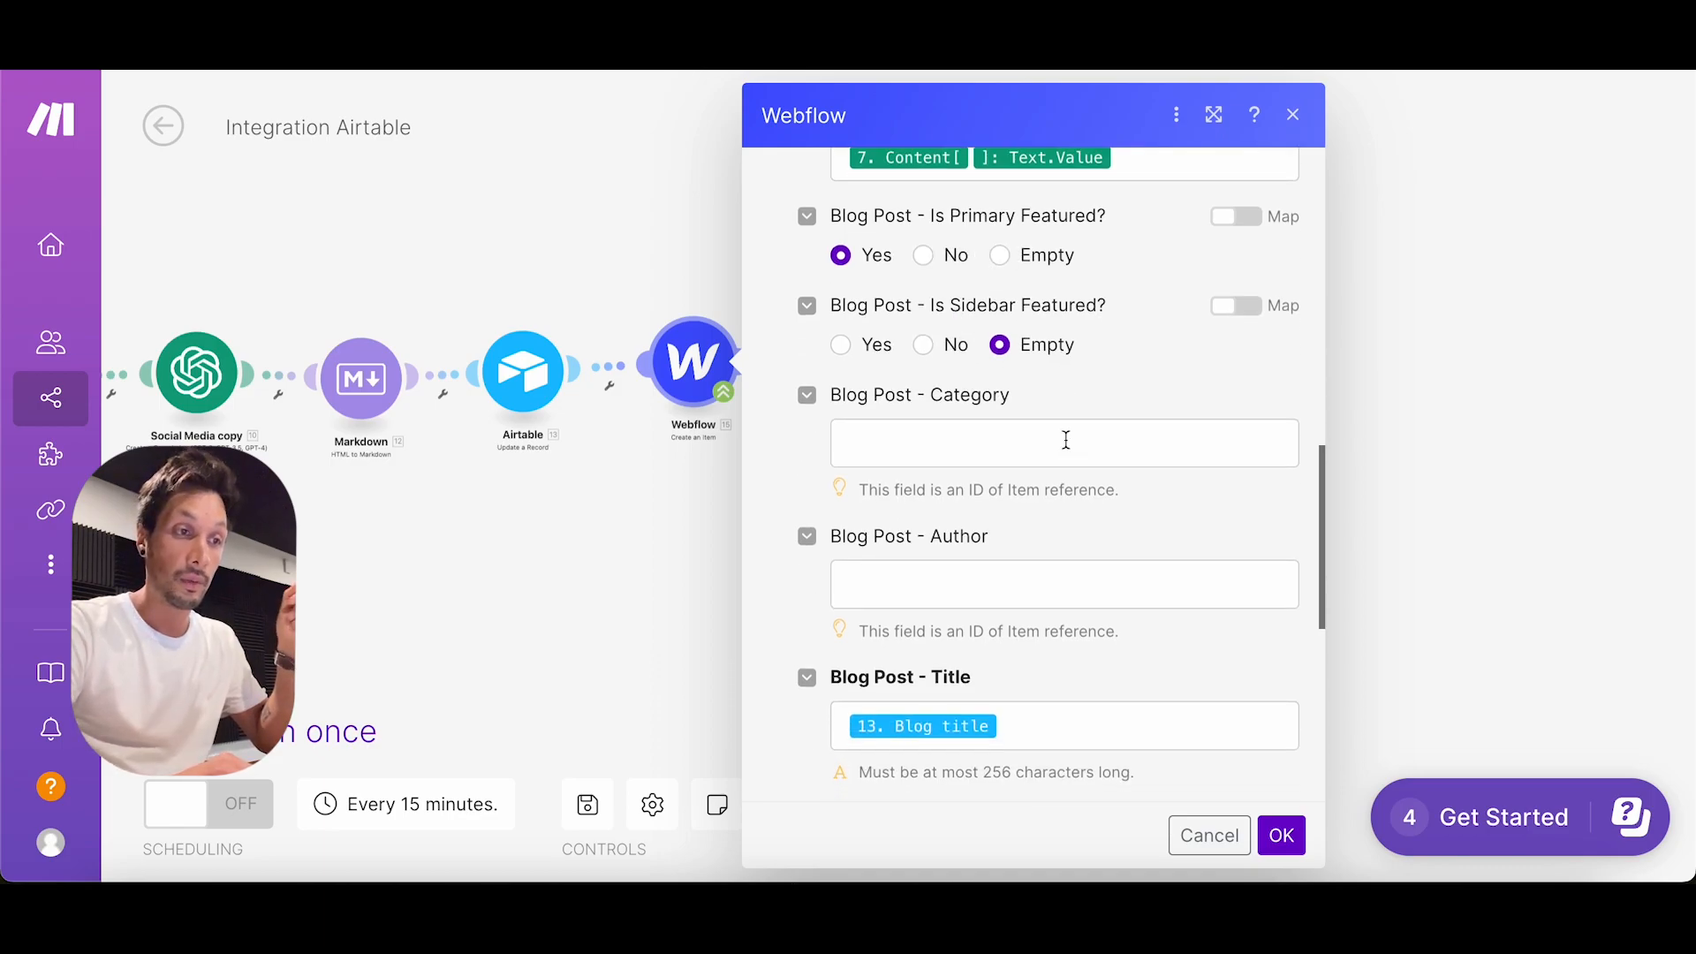
pyautogui.click(1004, 442)
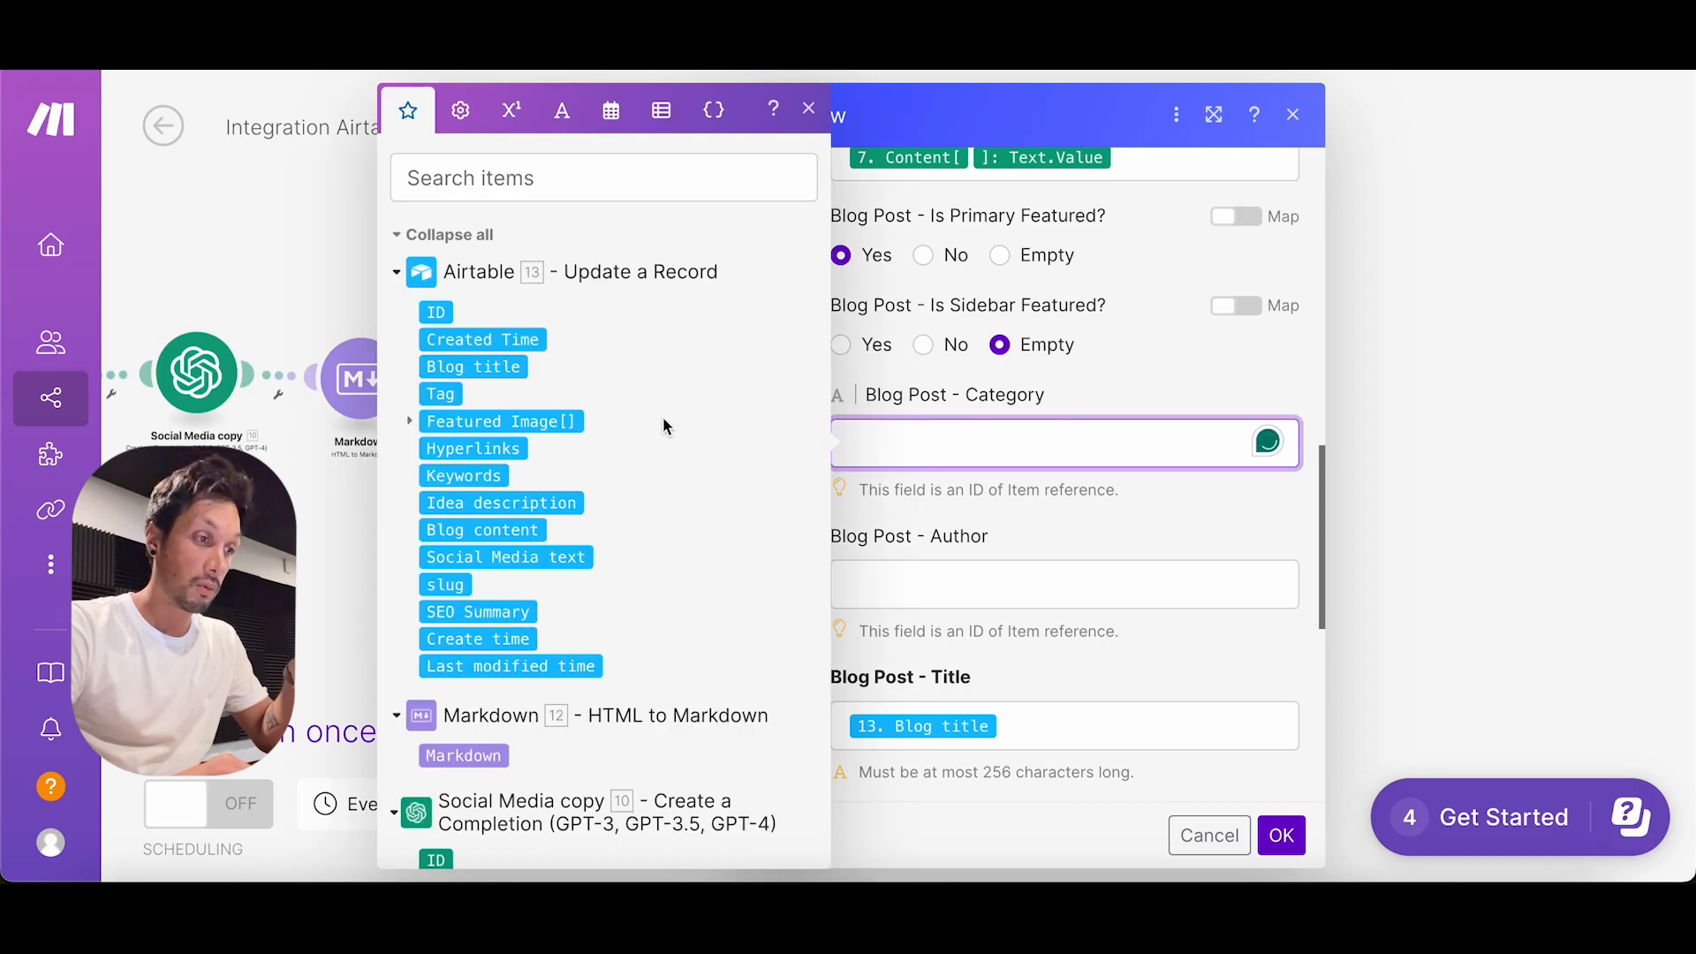
pyautogui.scroll(-5, 548, 528)
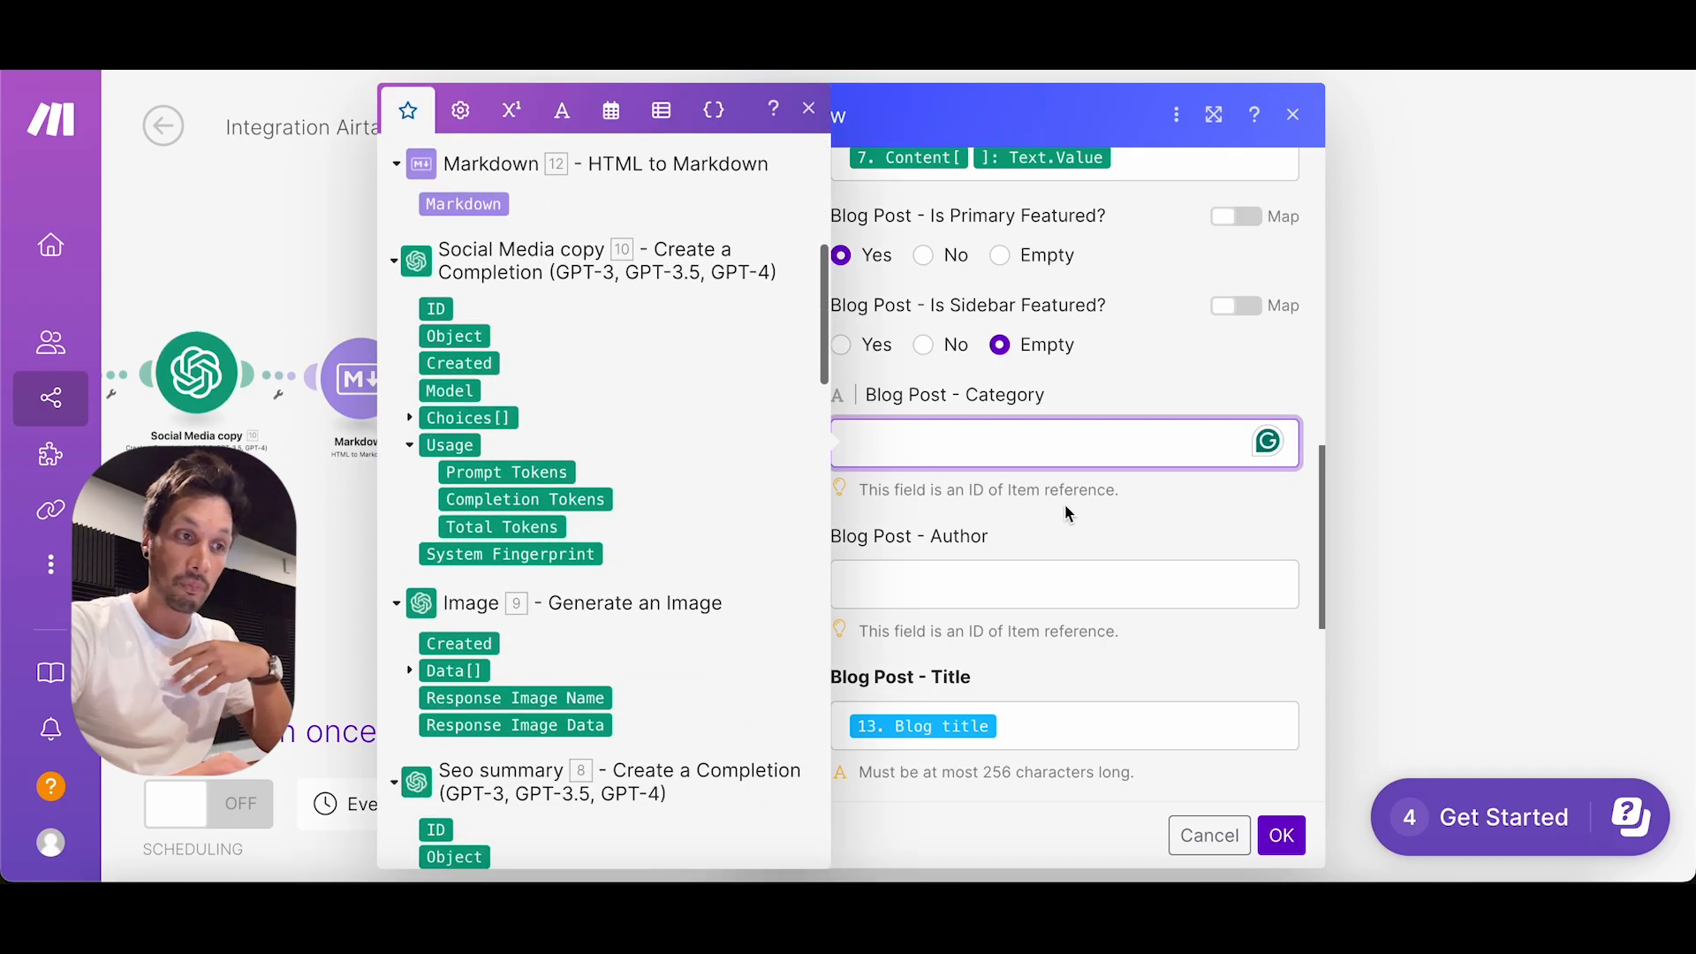
pyautogui.click(1077, 499)
pyautogui.click(928, 441)
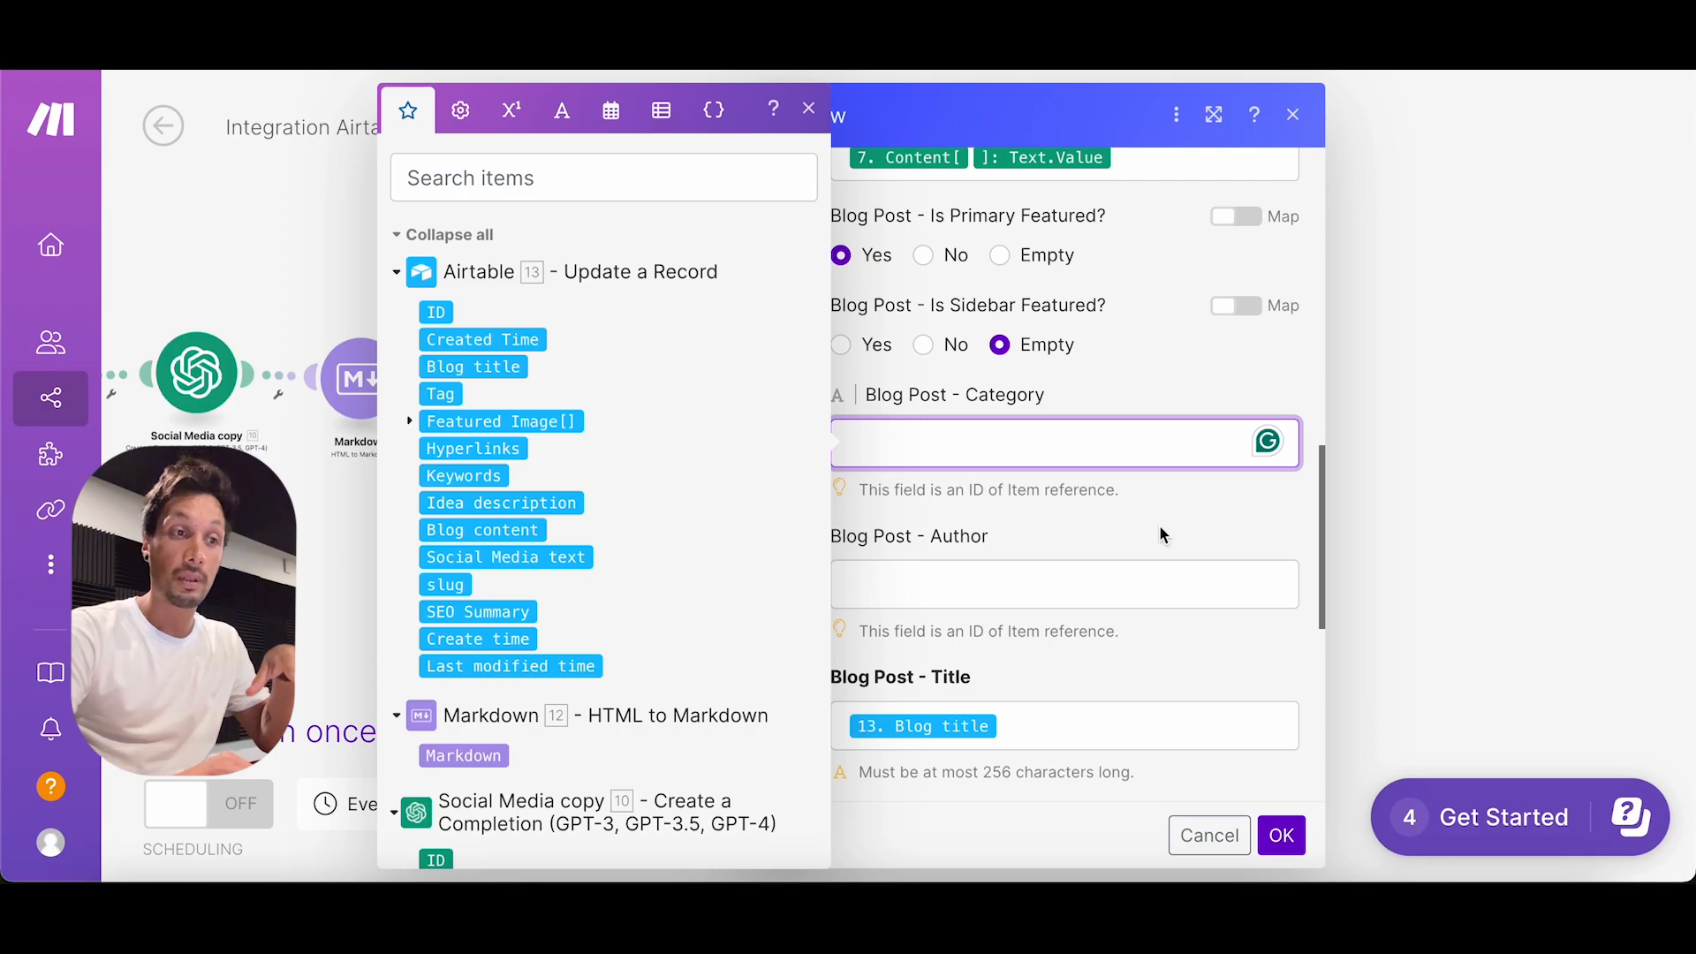
pyautogui.click(1214, 530)
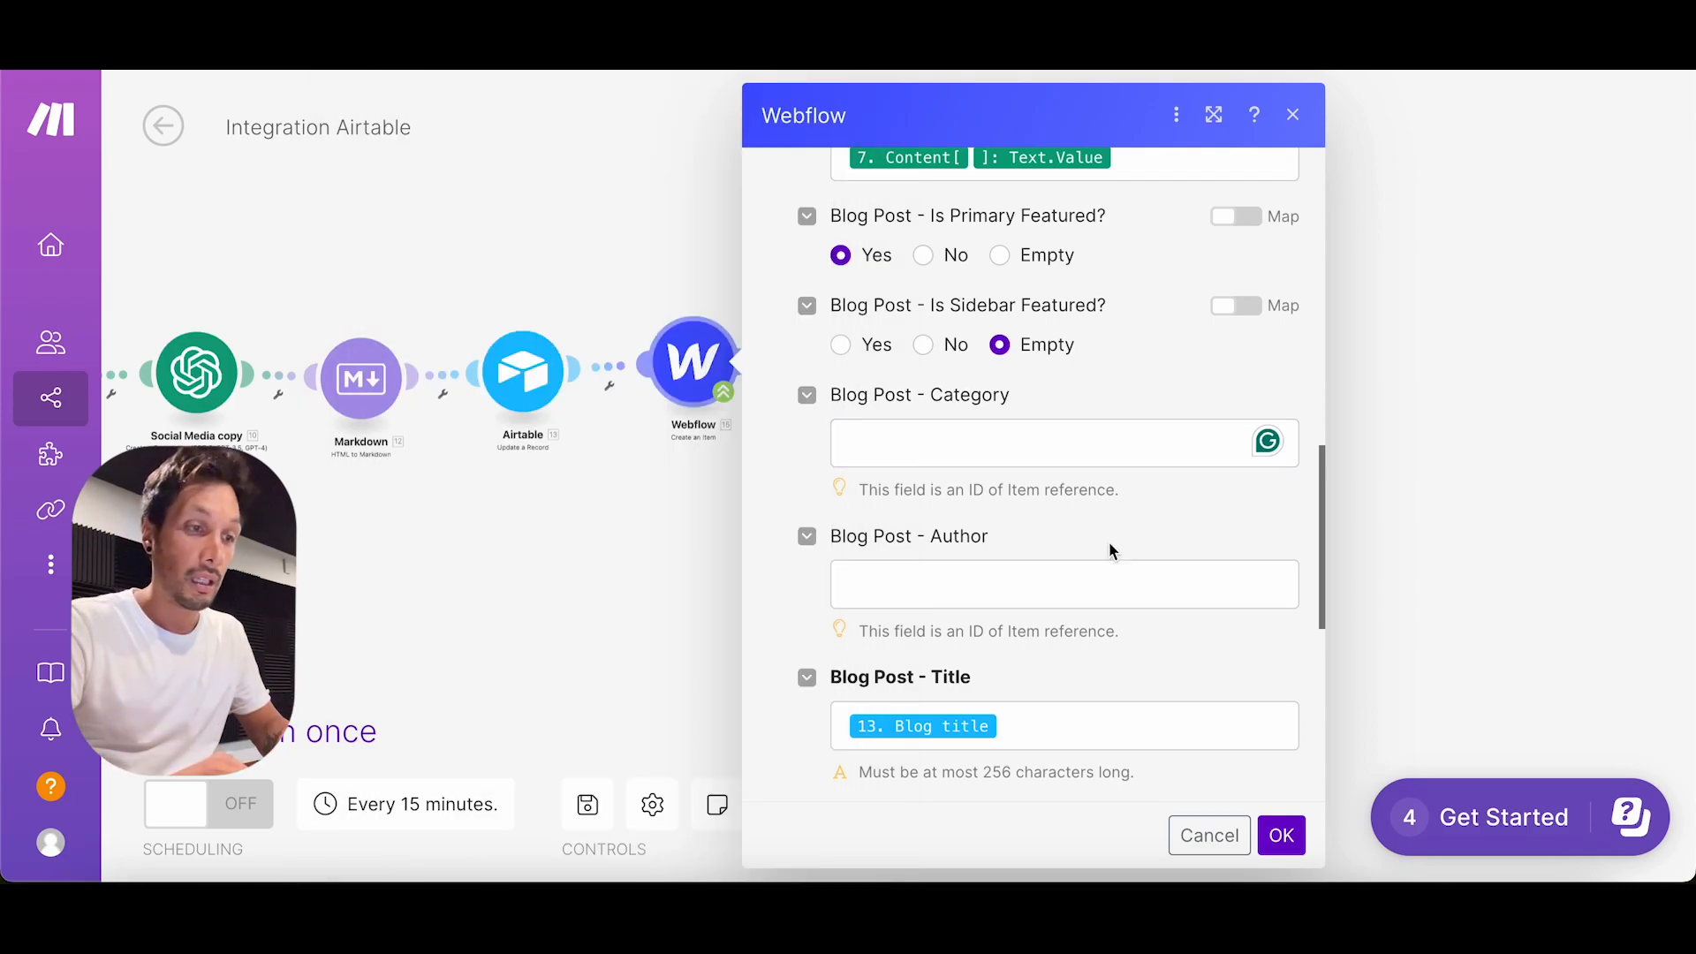
pyautogui.click(1024, 598)
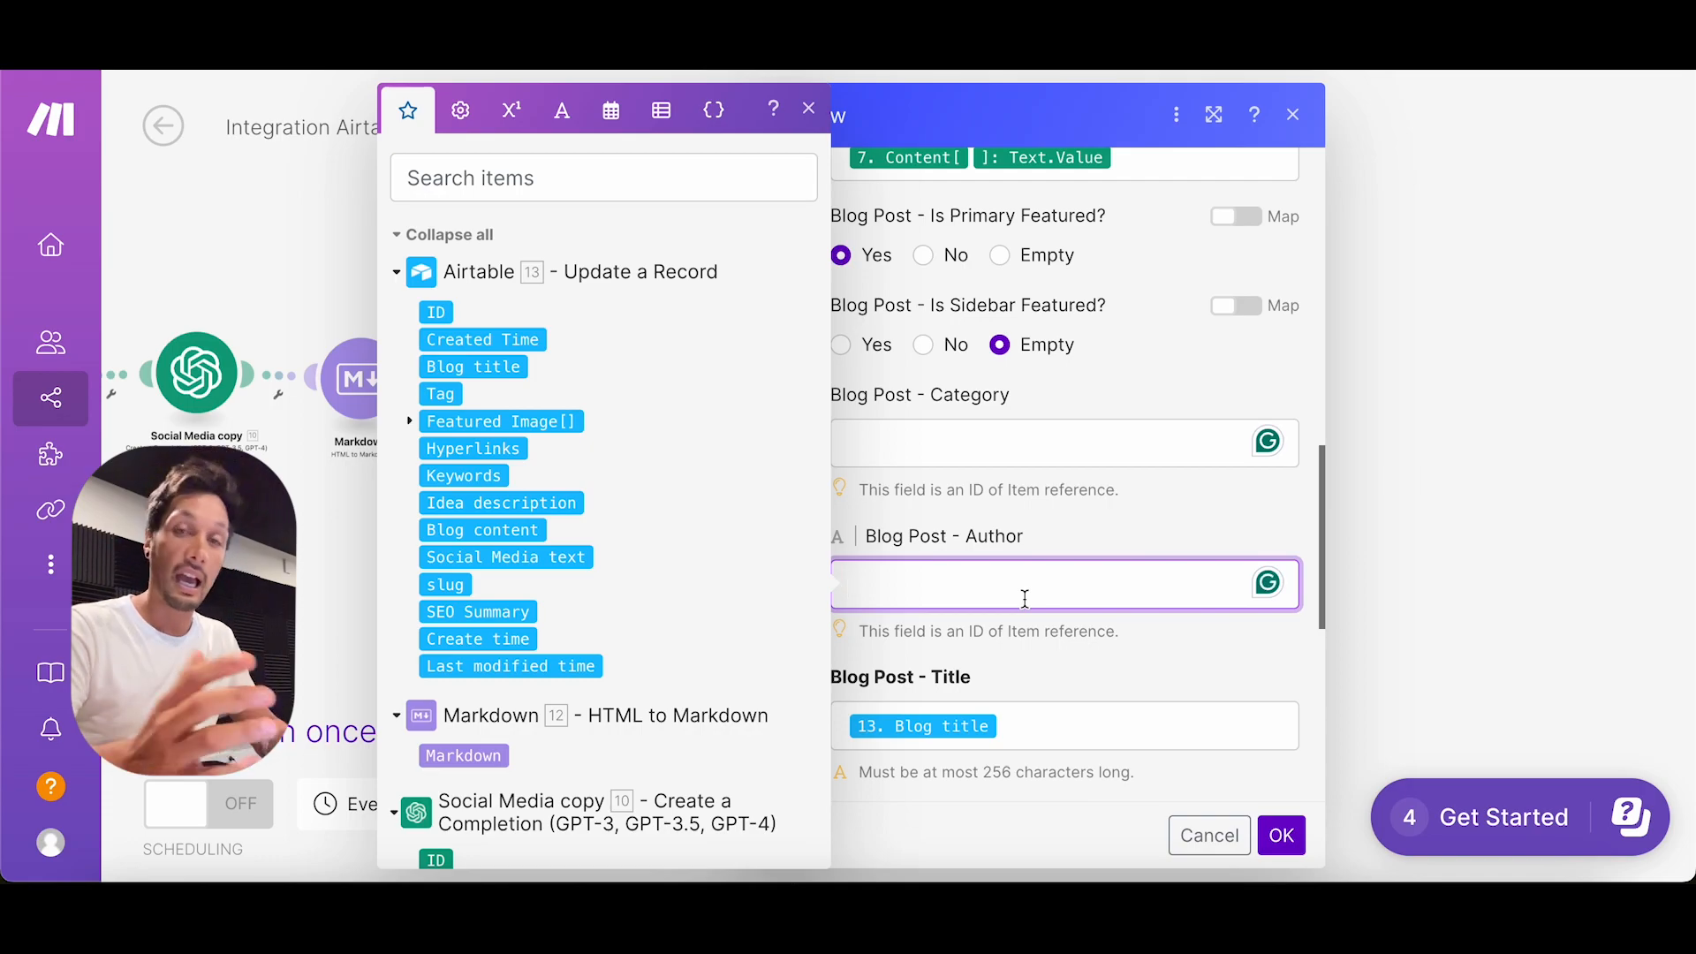
pyautogui.write('Rod')
pyautogui.press('BackSpace')
pyautogui.press('BackSpace')
pyautogui.press('BackSpace')
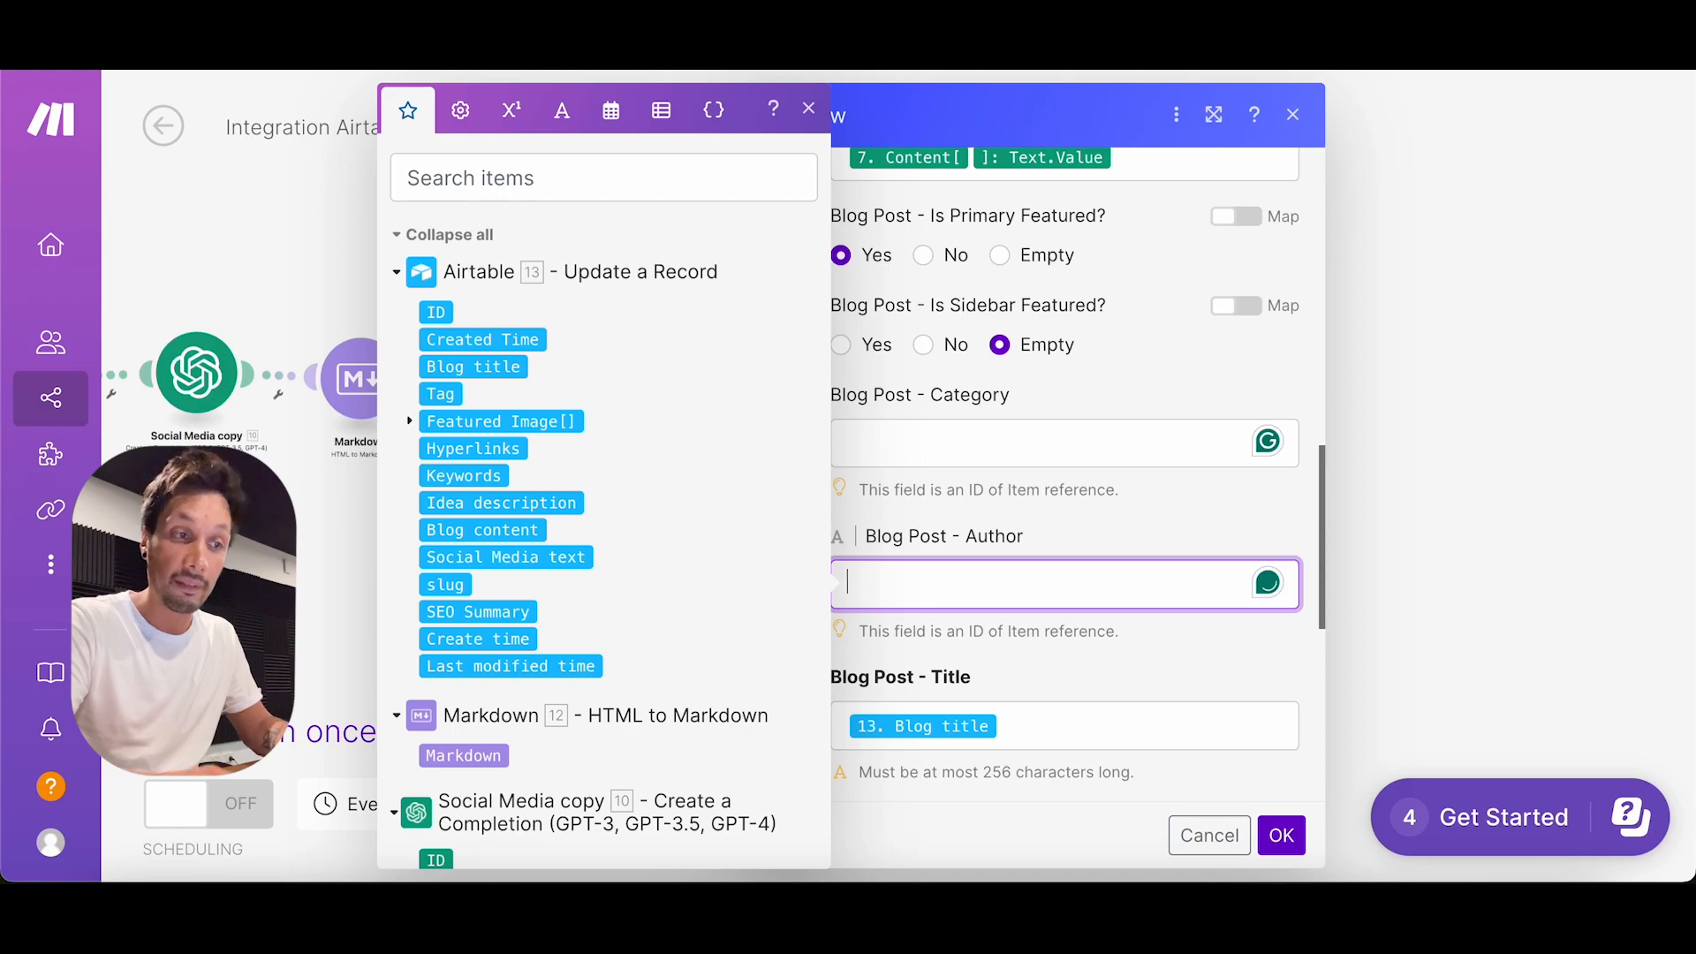
pyautogui.click(1240, 661)
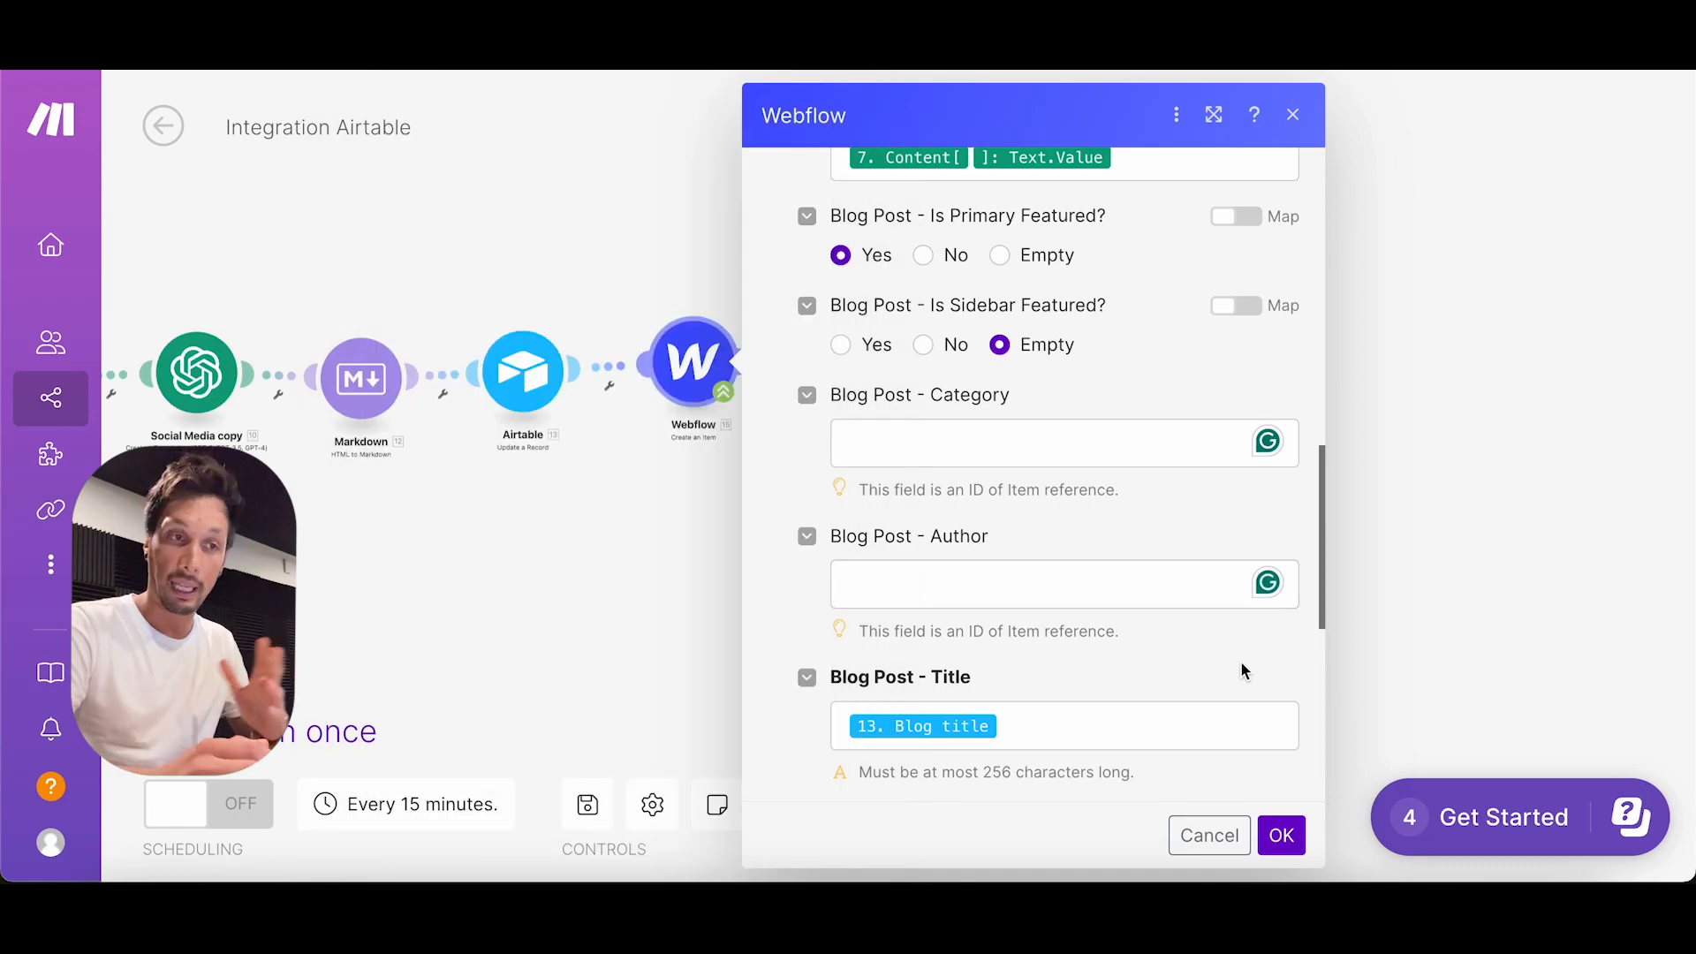
# Step: Check the blog post's Link, Archived, Draft and Live settings and save the Webflow module's configuration
pyautogui.scroll(-6, 1163, 625)
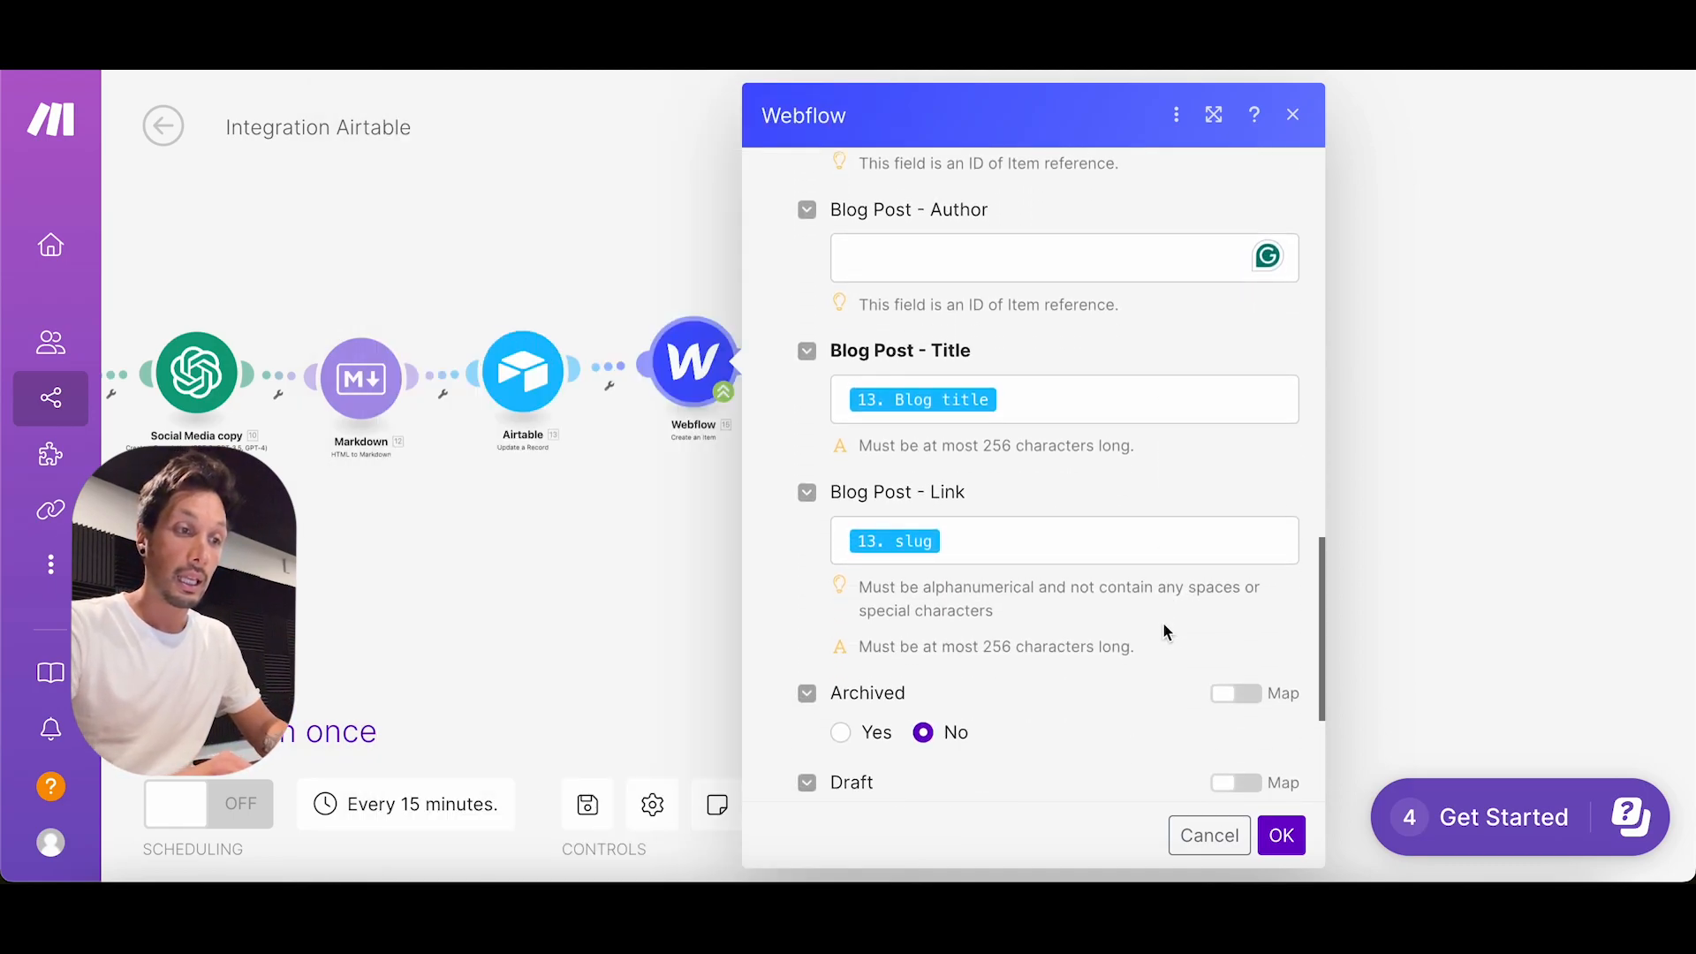
pyautogui.scroll(-2, 1164, 623)
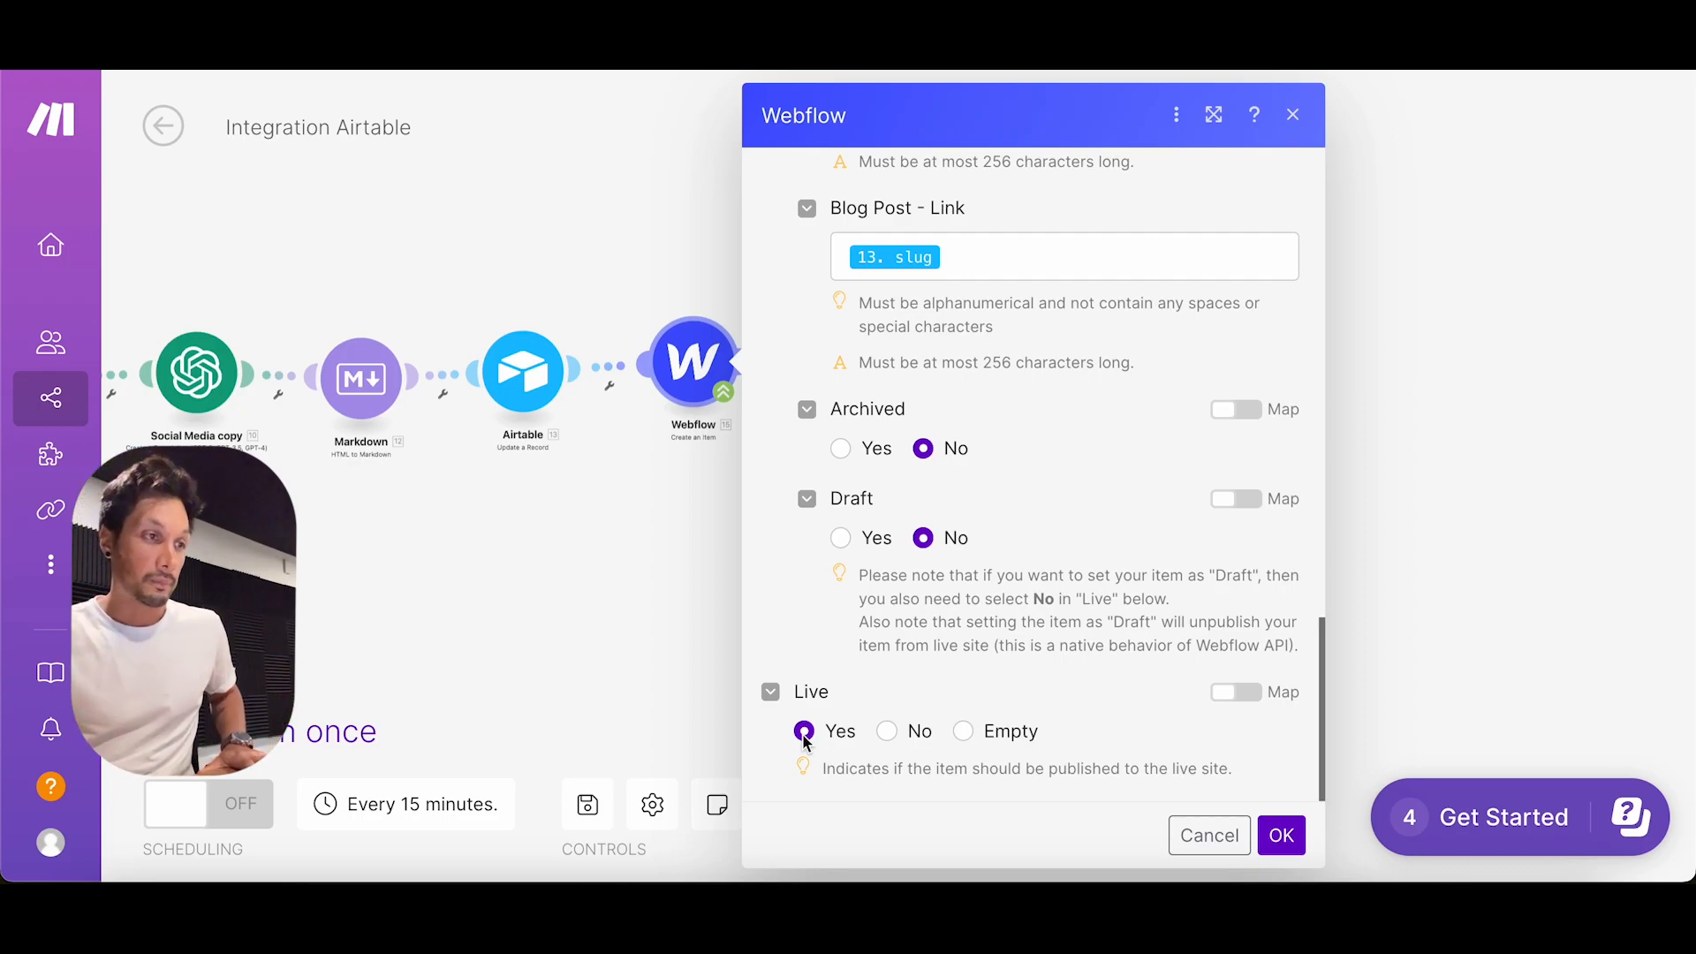
pyautogui.click(1276, 835)
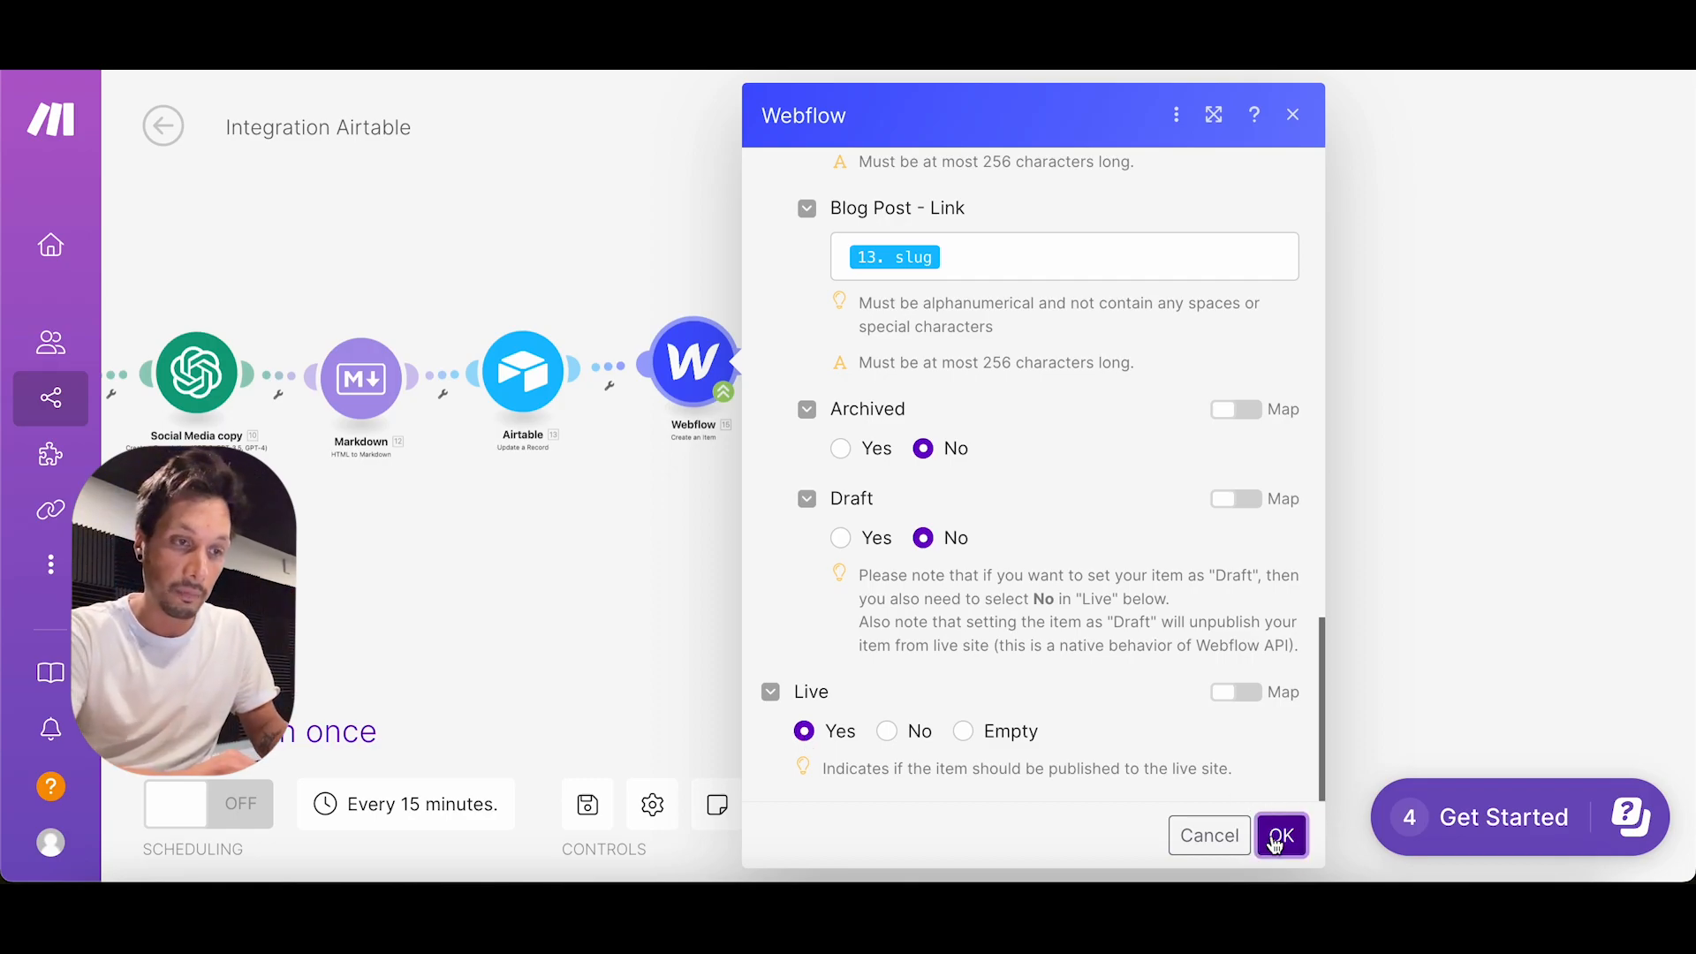
# Step: Look over the scenario's complete module chain from the Airtable trigger to the Webflow module
pyautogui.scroll(-5, 935, 518)
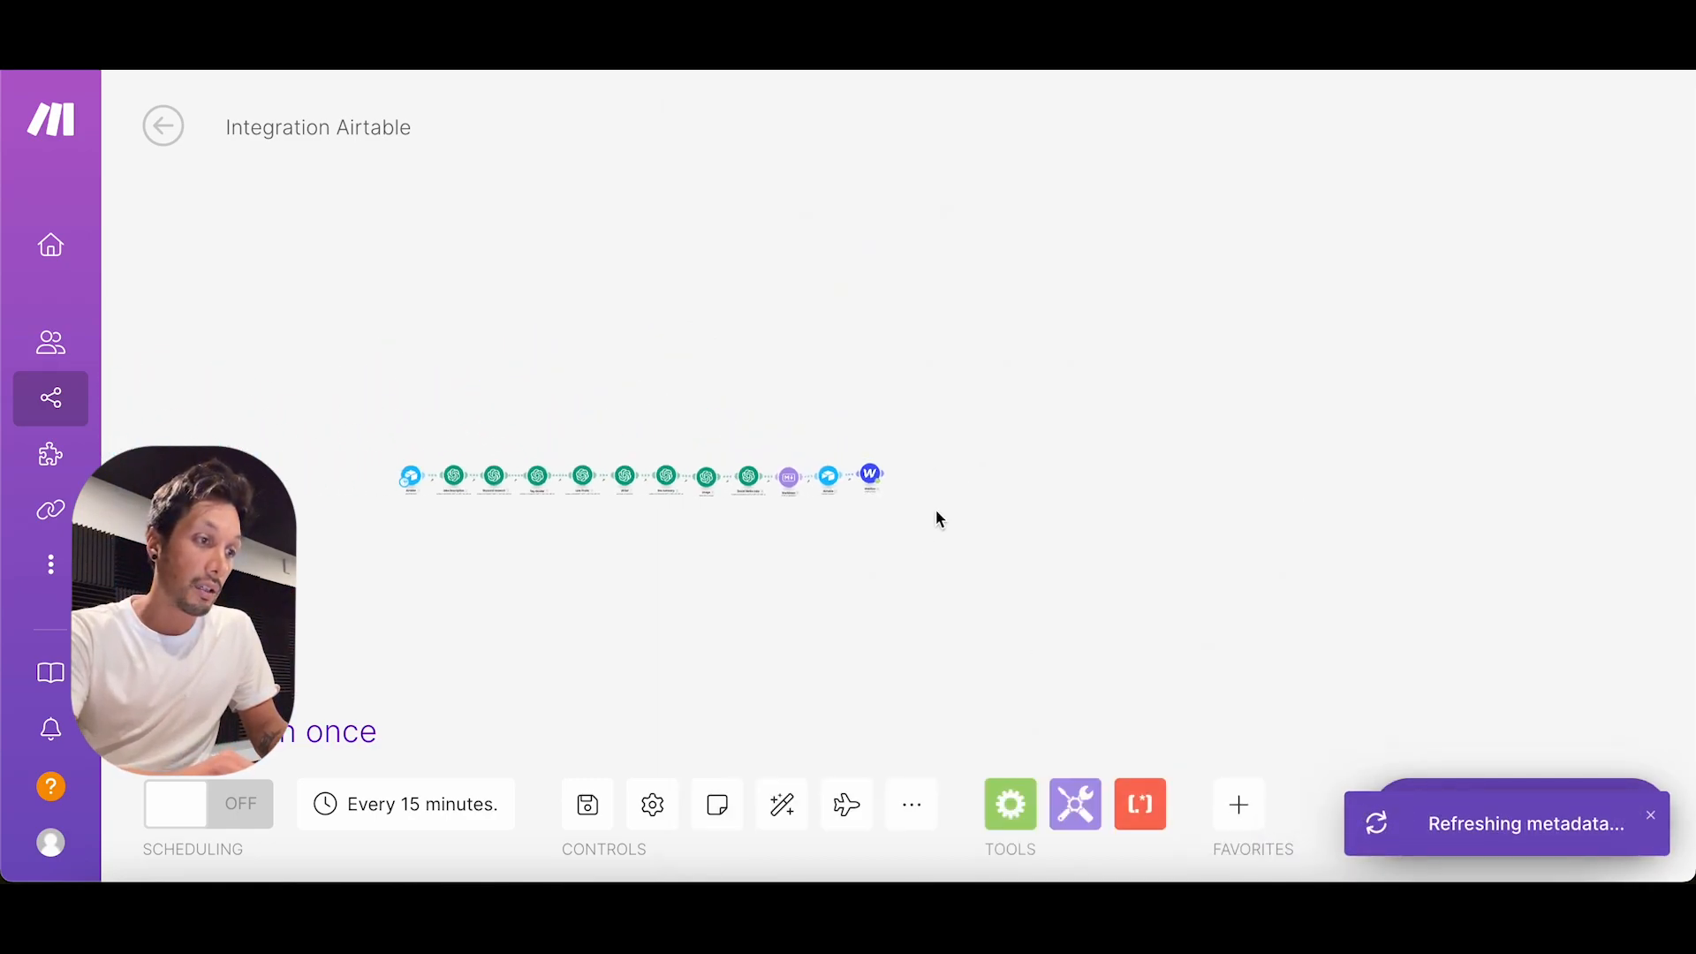
pyautogui.scroll(2, 935, 518)
pyautogui.click(789, 562)
pyautogui.moveTo(788, 563); pyautogui.dragTo(813, 565)
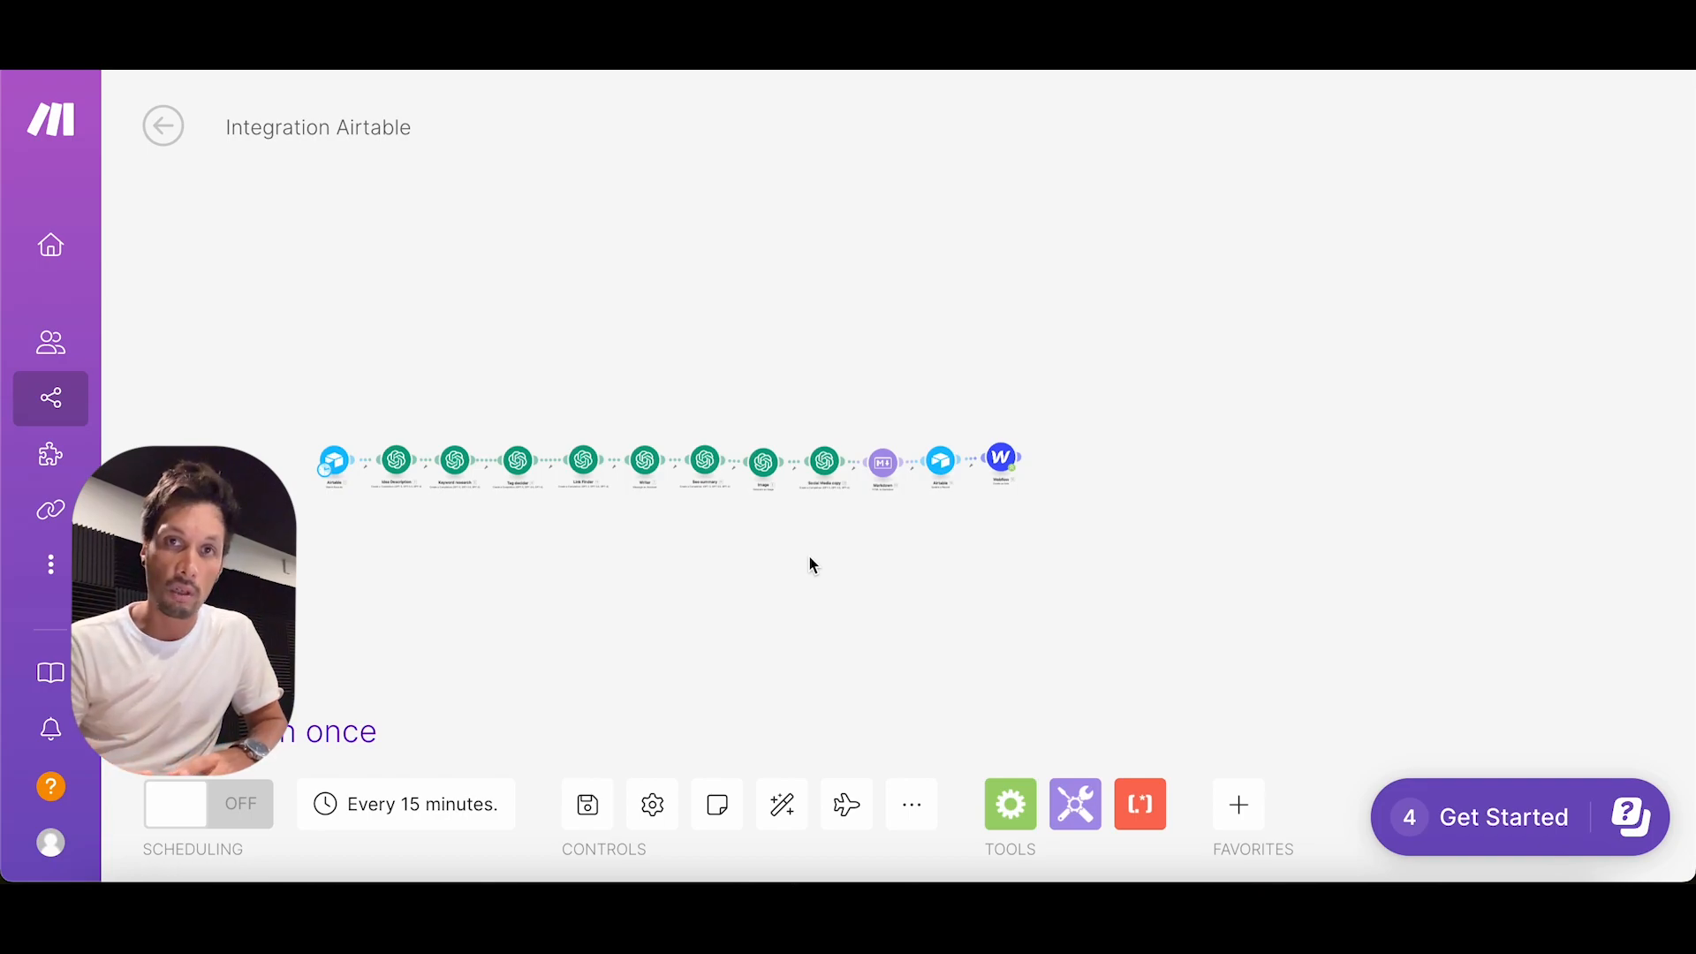
pyautogui.scroll(2, 813, 566)
pyautogui.moveTo(586, 530); pyautogui.dragTo(750, 537)
pyautogui.scroll(1, 726, 526)
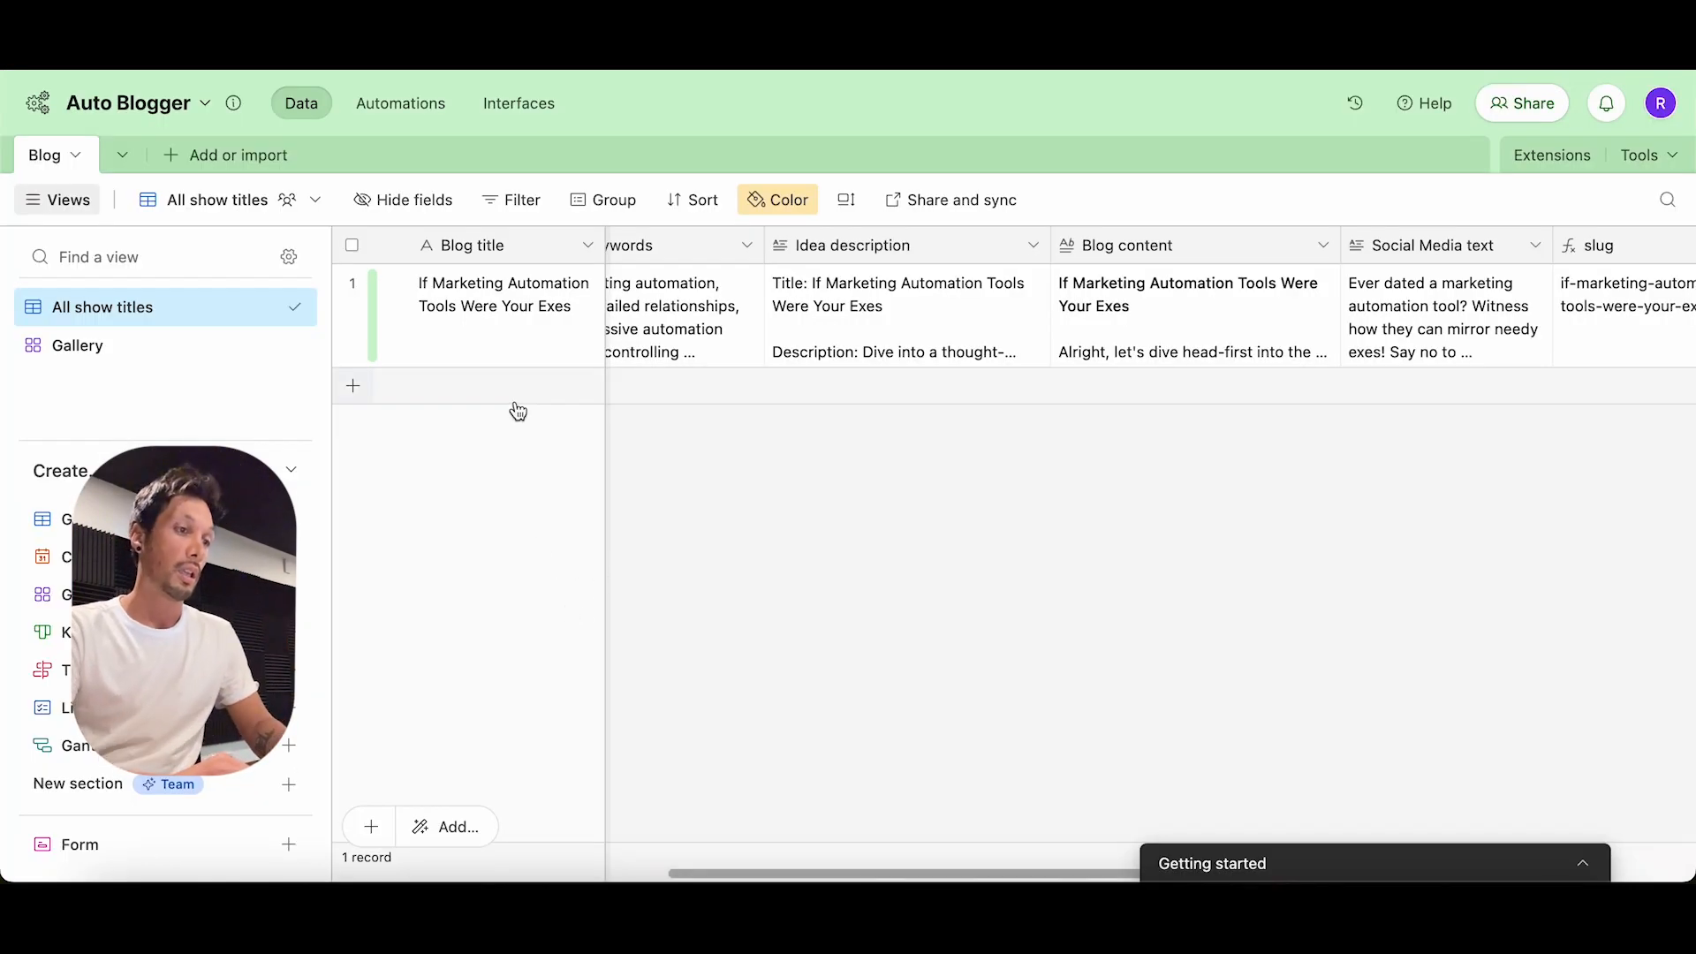
# Step: In Airtable's Auto Blogger base, add a record to the Blog table with the title "5 tips about blogging with AI"
pyautogui.click(516, 387)
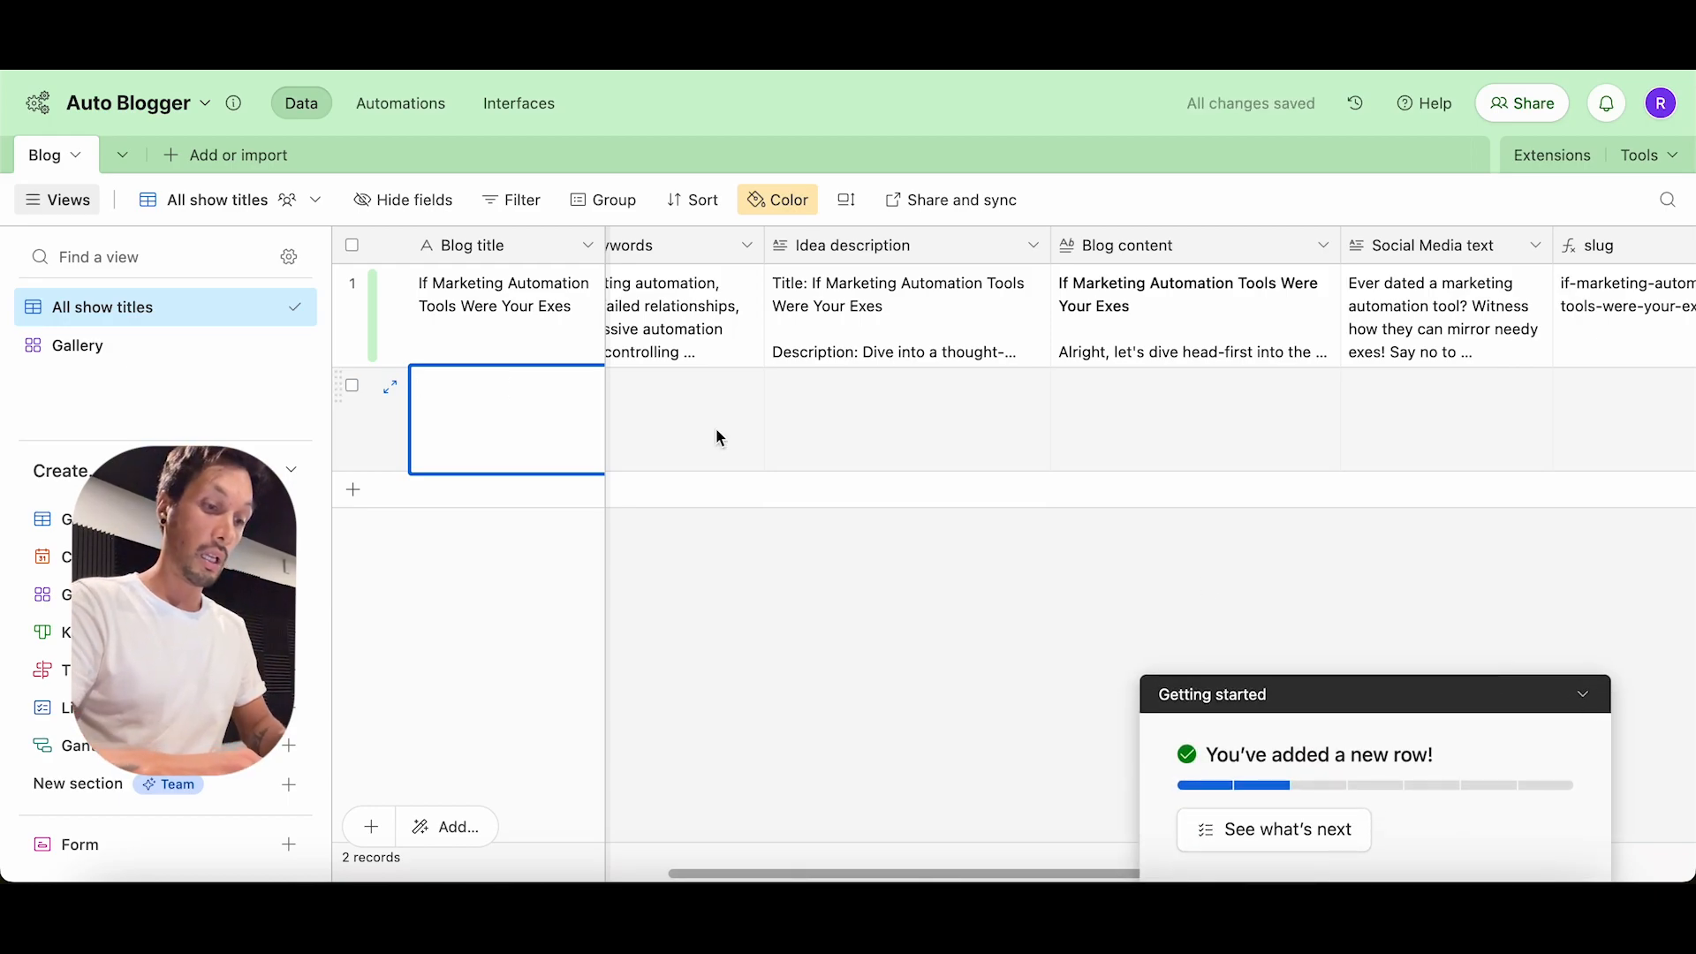
pyautogui.write('% tips about blogg')
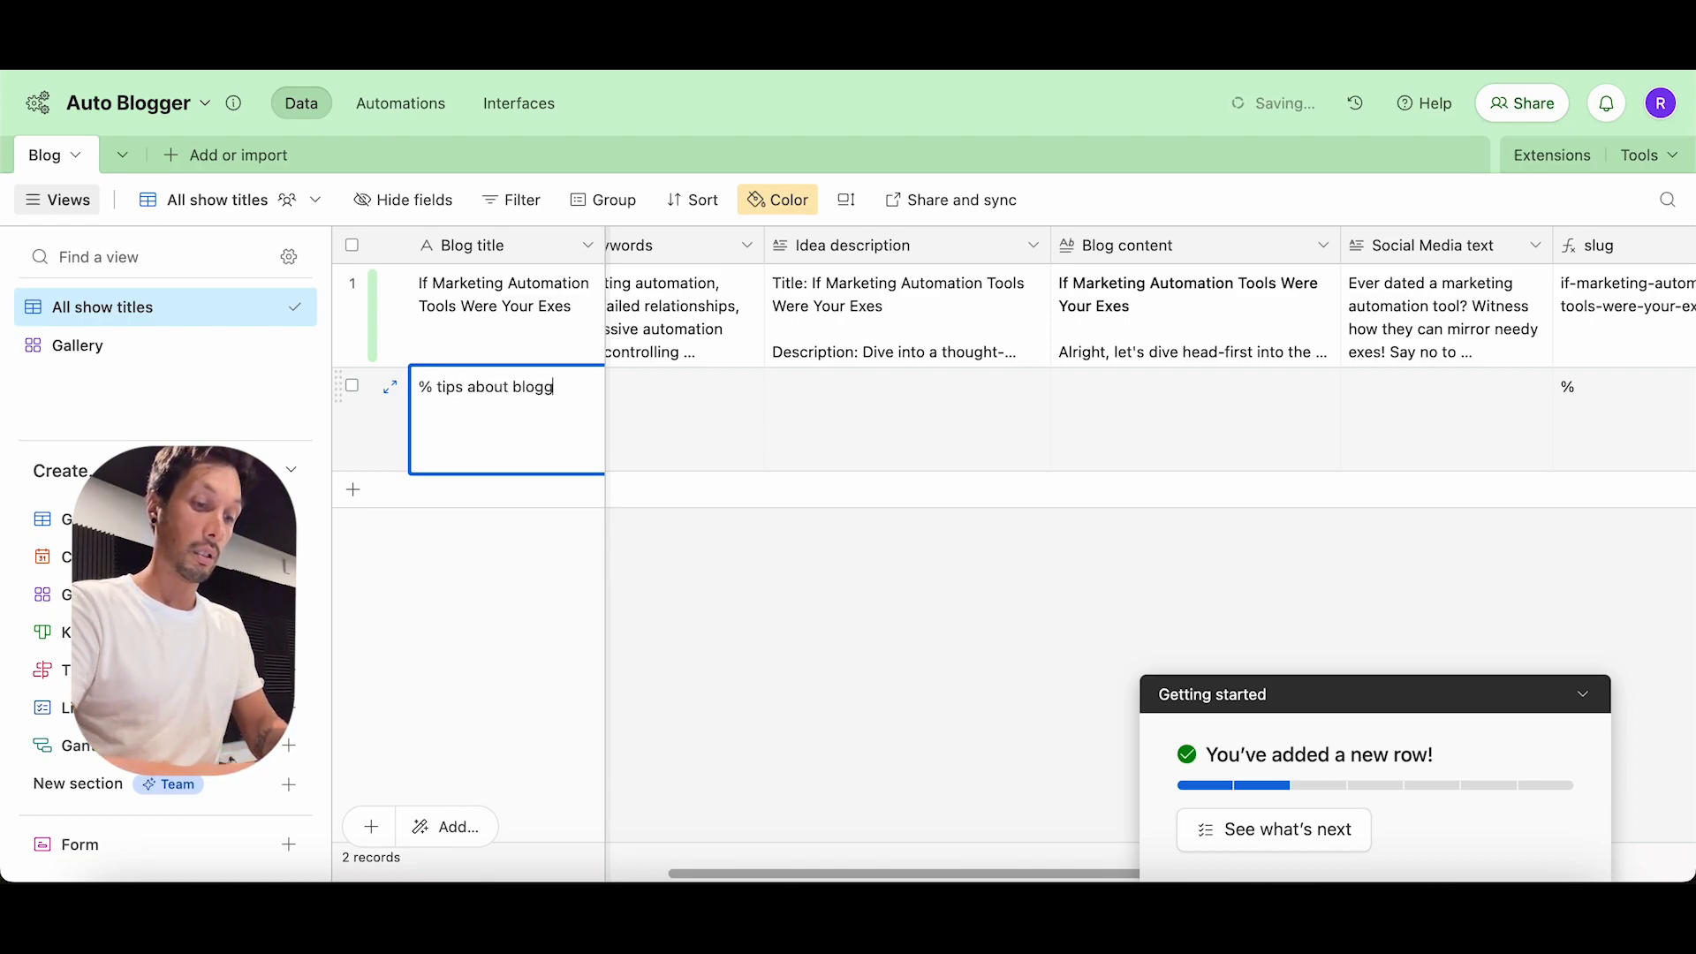
pyautogui.write('ing with AI')
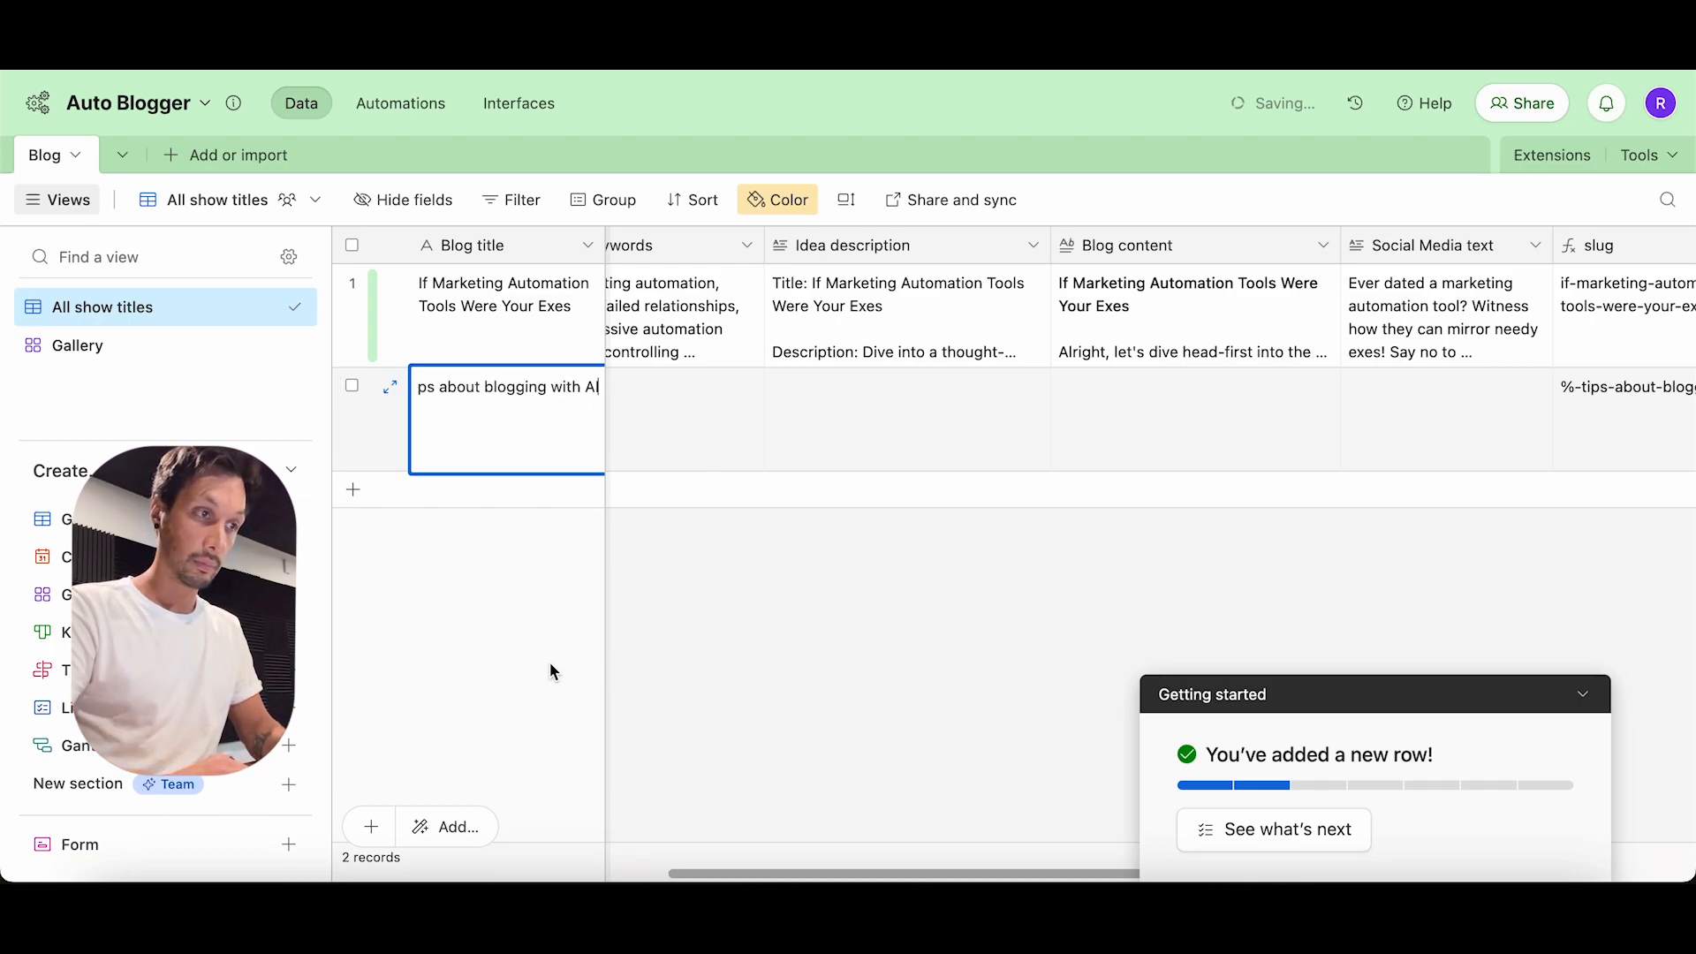
pyautogui.click(550, 664)
pyautogui.doubleClick(424, 379)
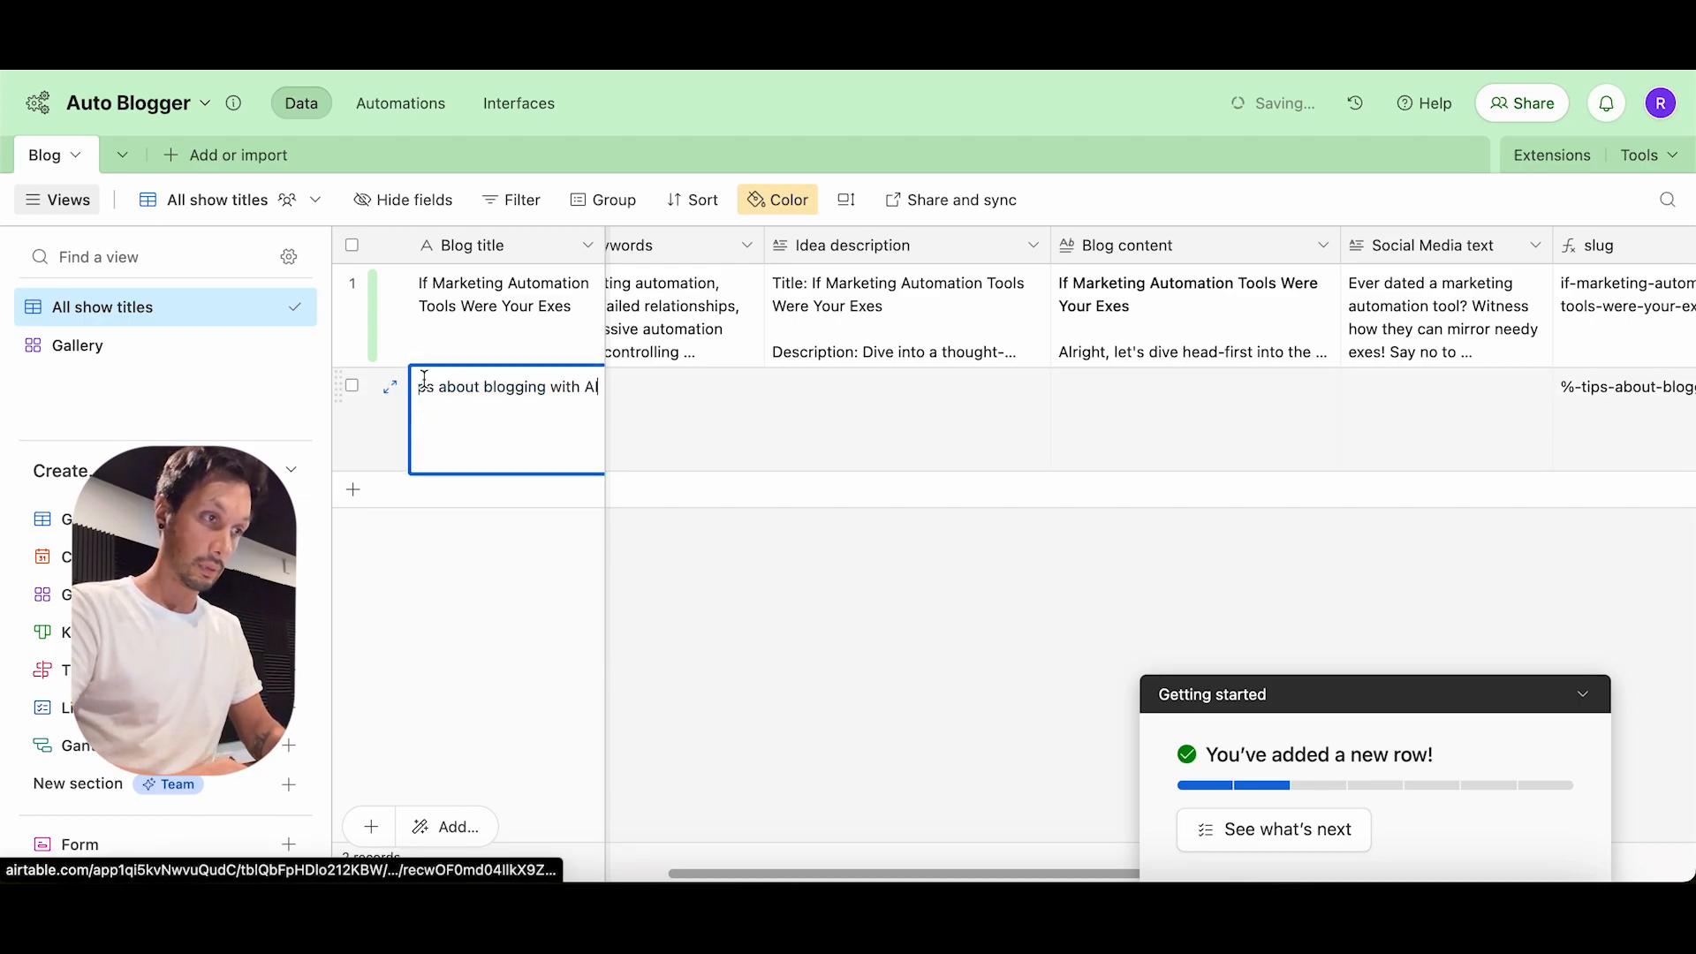
pyautogui.moveTo(424, 380); pyautogui.dragTo(390, 386)
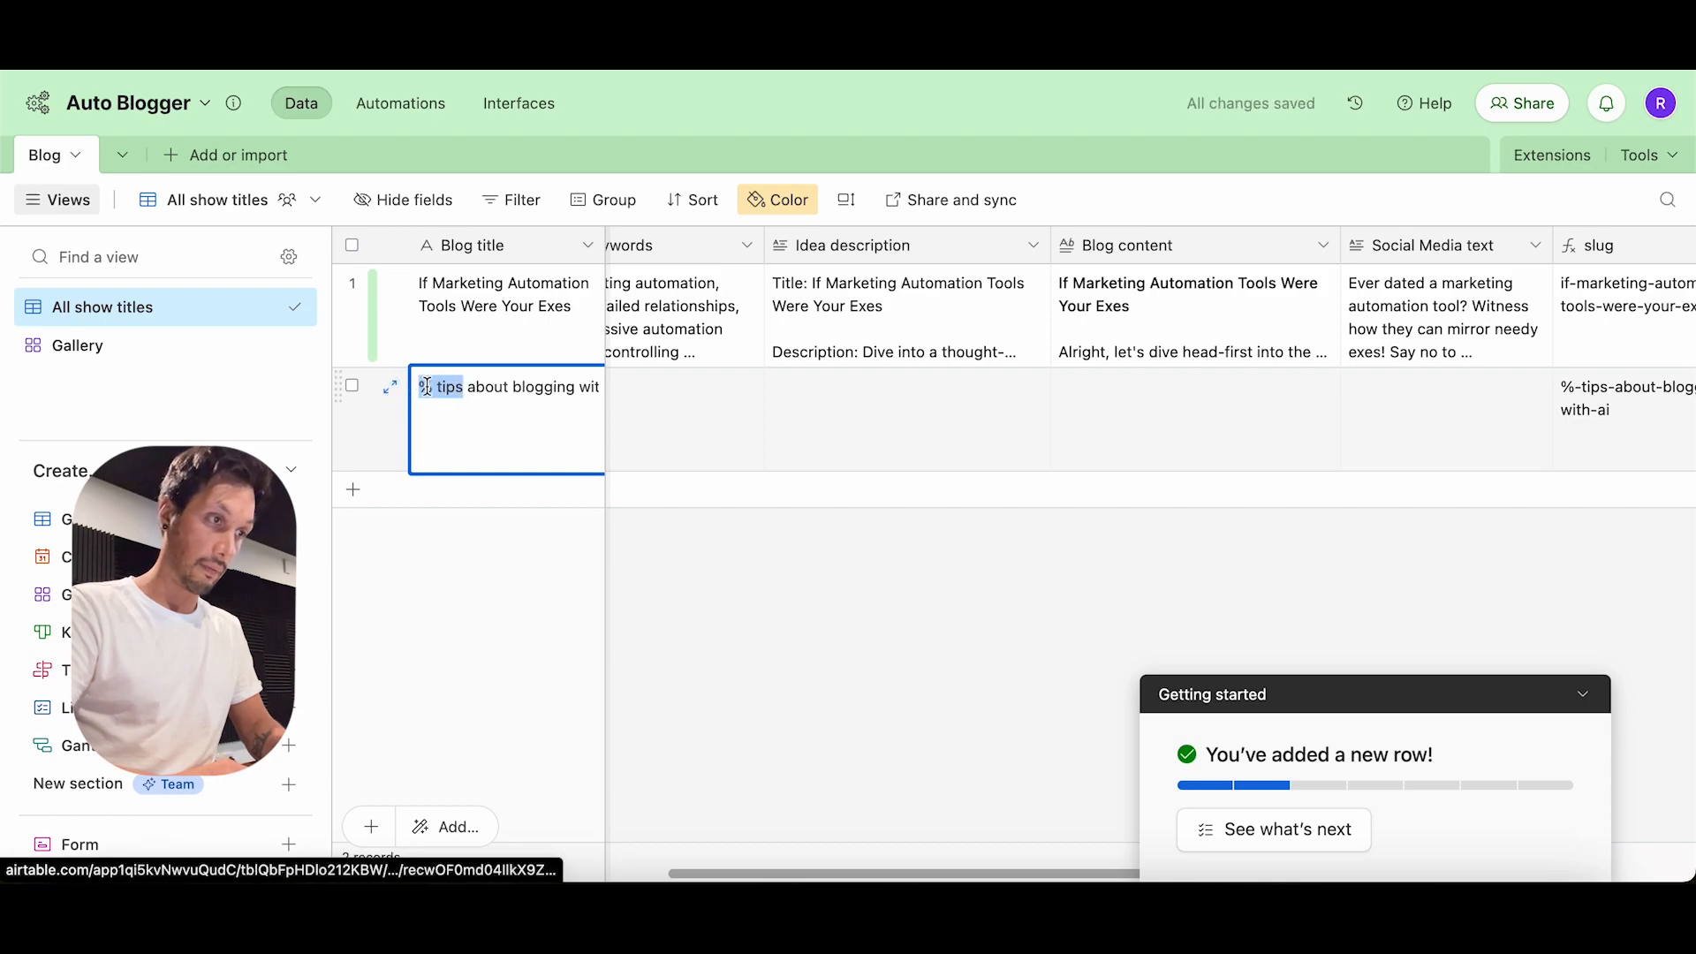
pyautogui.click(432, 386)
pyautogui.press('BackSpace')
pyautogui.write('5')
pyautogui.click(528, 623)
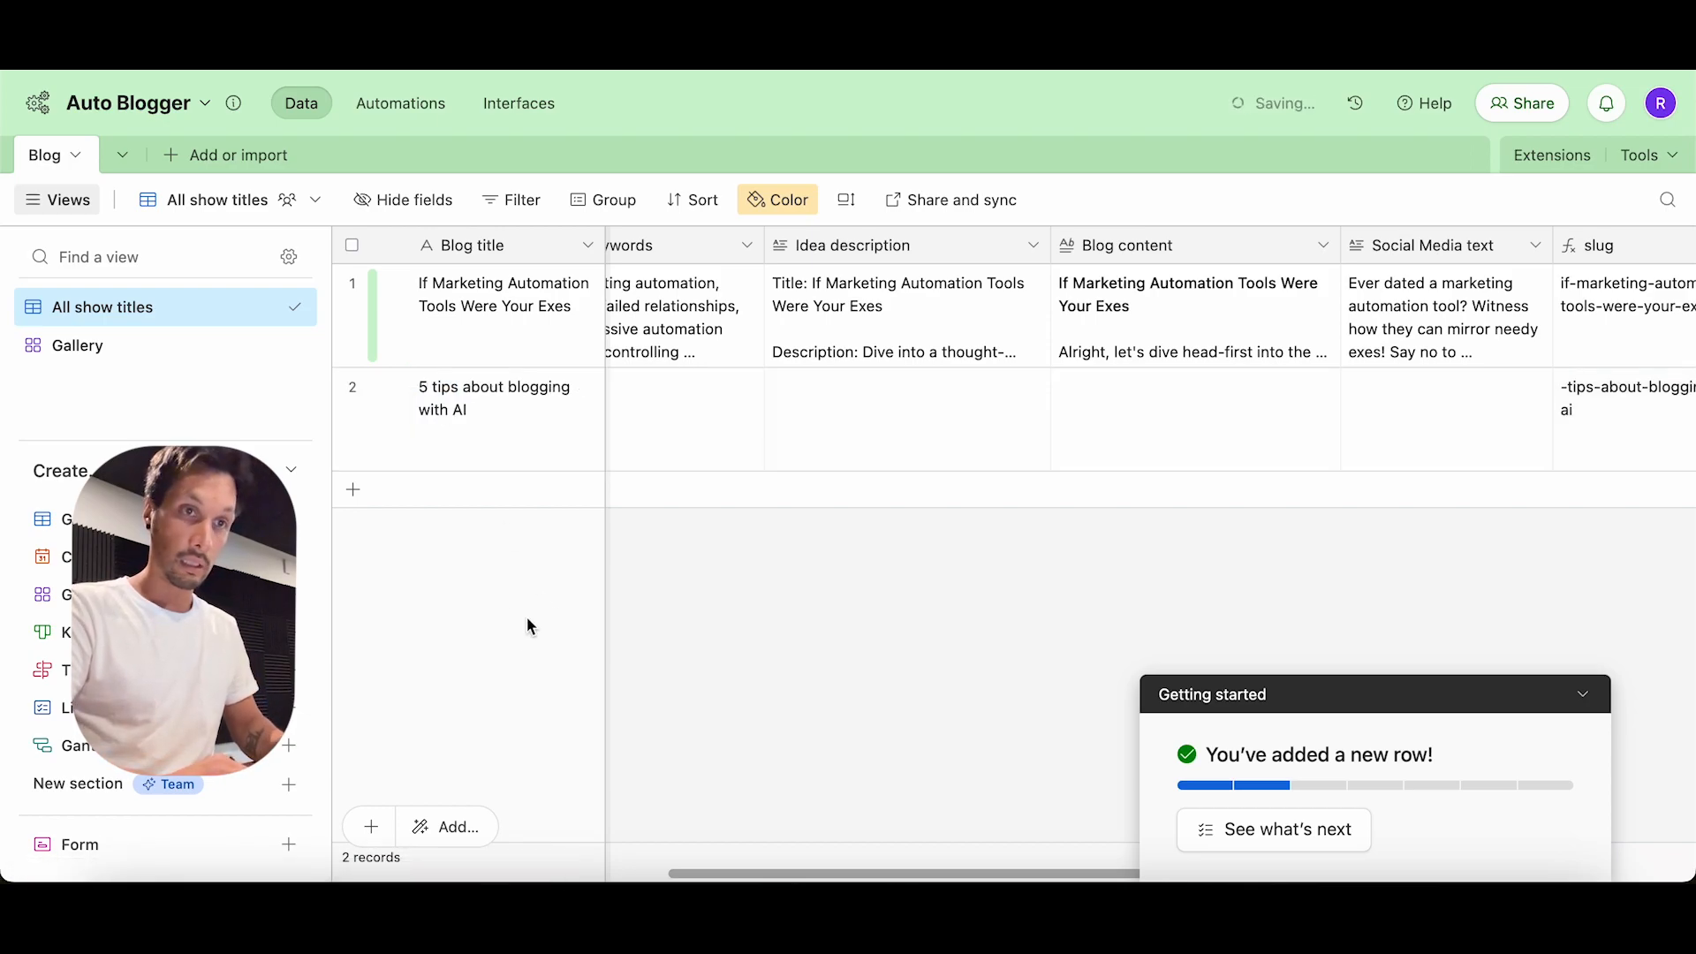
# Step: Check the new record's slug and creation time, and collapse the Getting started panel
pyautogui.hscroll(5, 1323, 457)
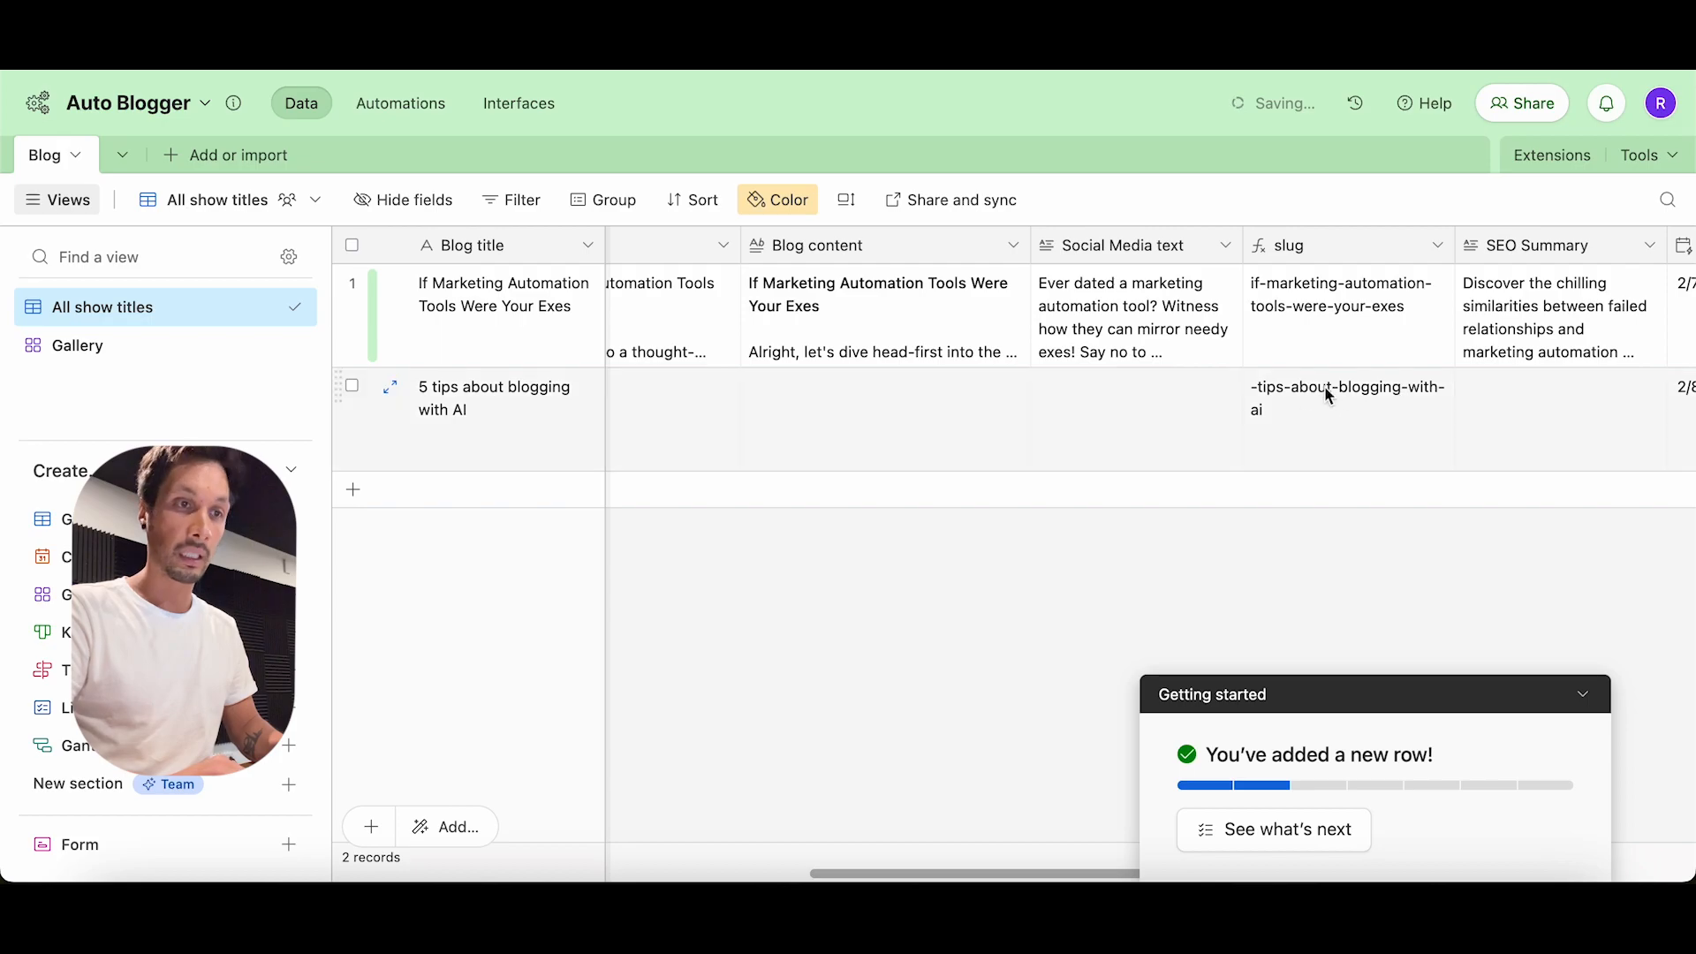
pyautogui.click(1581, 695)
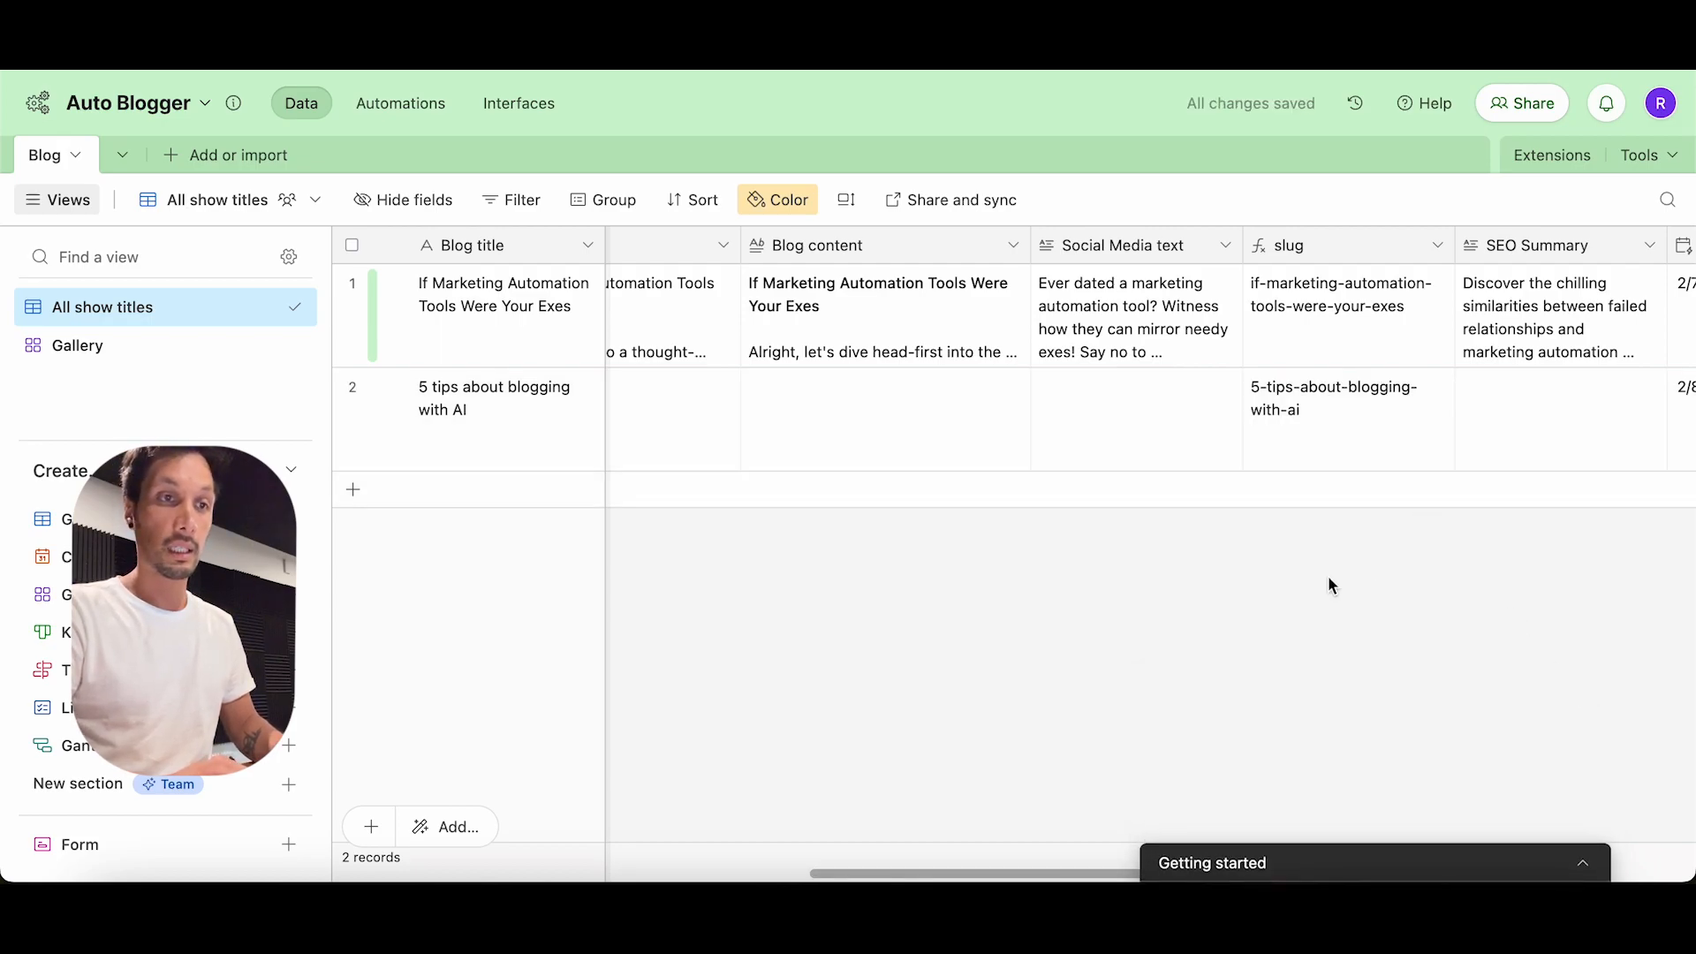
pyautogui.hscroll(3, 1329, 580)
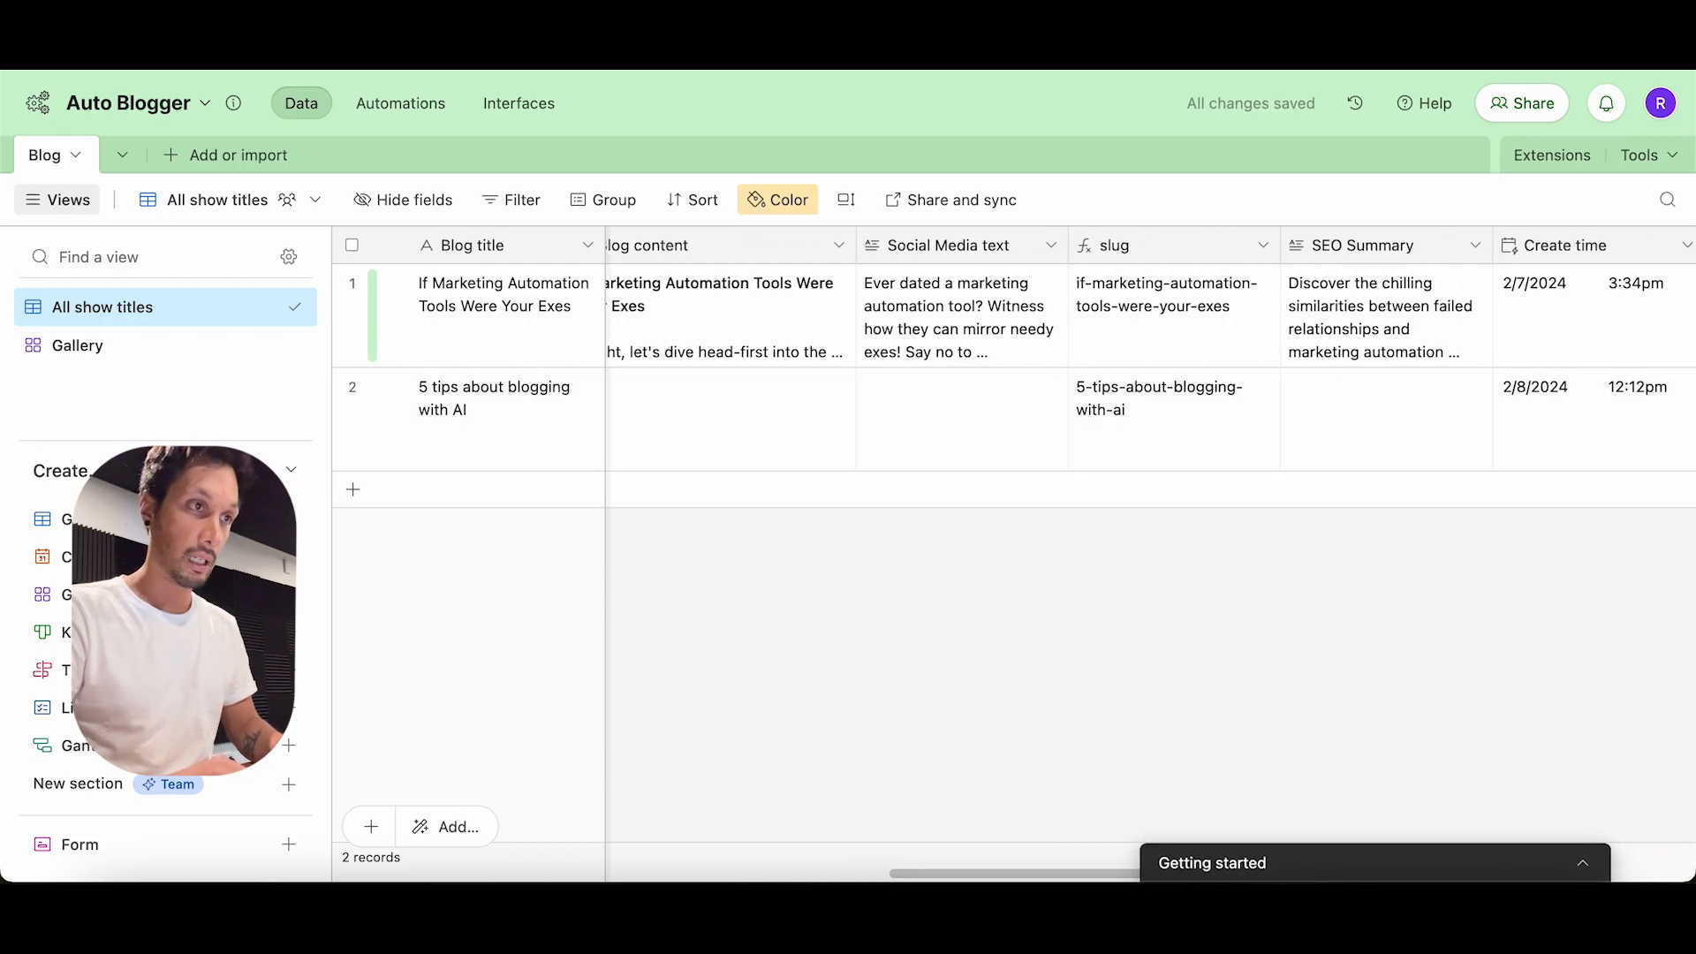
# Step: Switch to Make, run the Integration Airtable scenario once and collapse the Discover checklist
pyautogui.hotkey('ctrl', 'Tab')
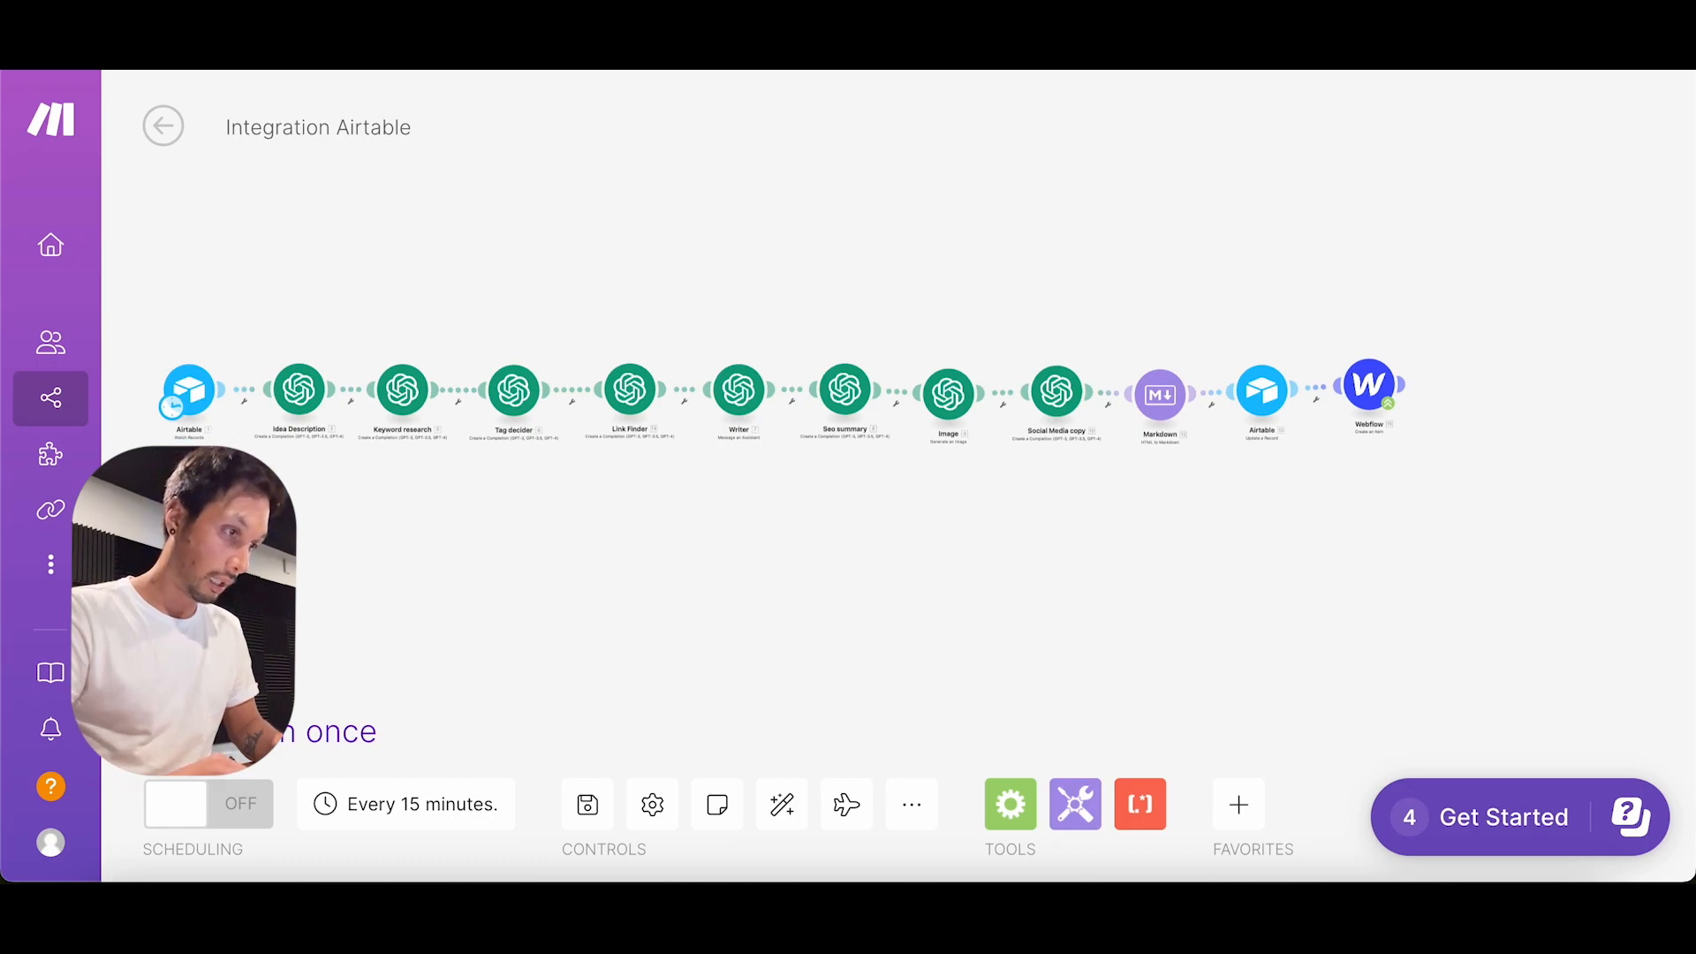
pyautogui.click(240, 732)
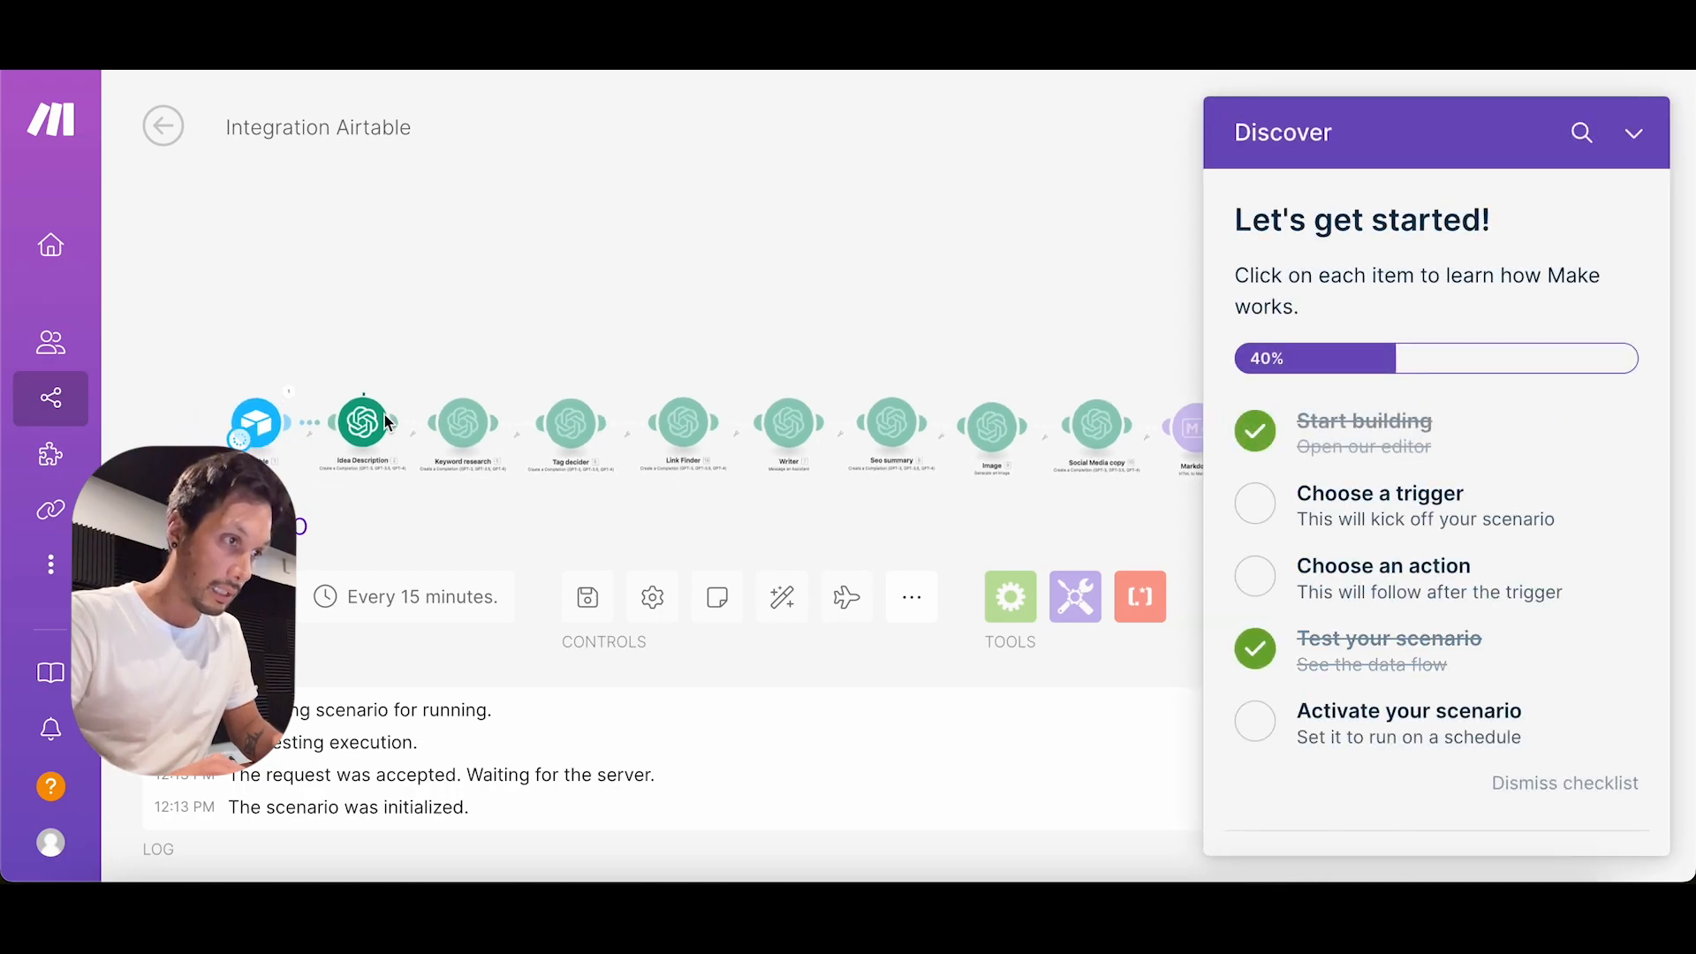
pyautogui.click(1639, 134)
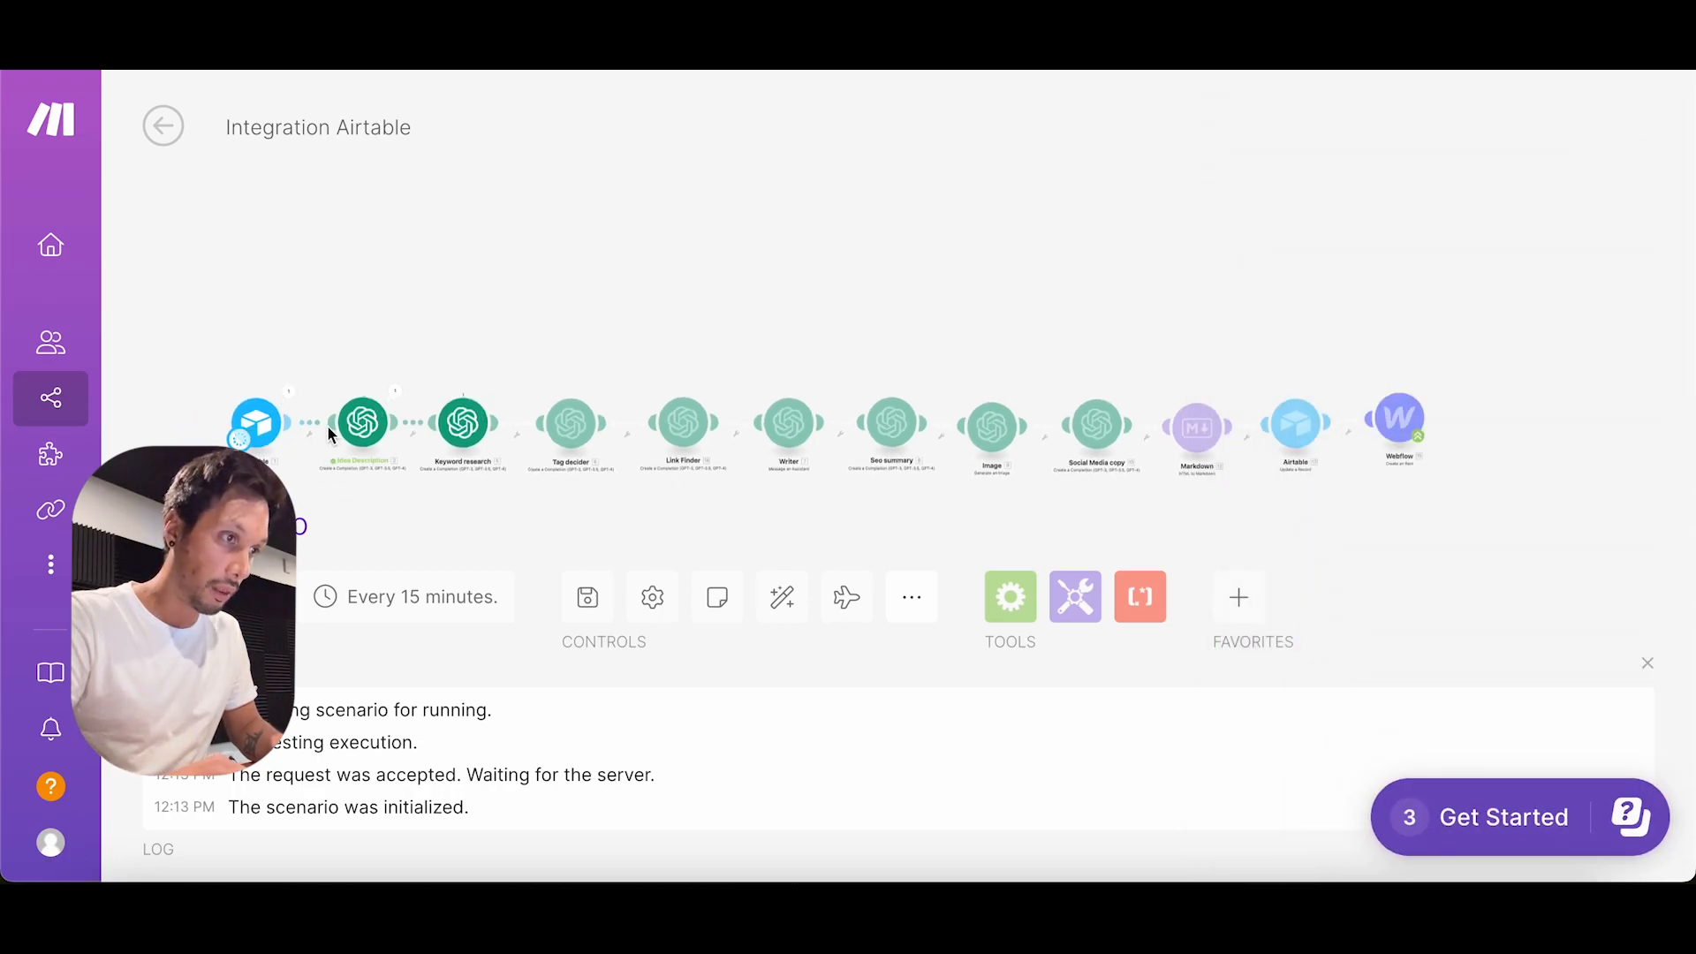
# Step: Follow the scenario run's progress across the modules up to the Webflow module
pyautogui.scroll(3, 504, 512)
pyautogui.moveTo(504, 508); pyautogui.dragTo(544, 417)
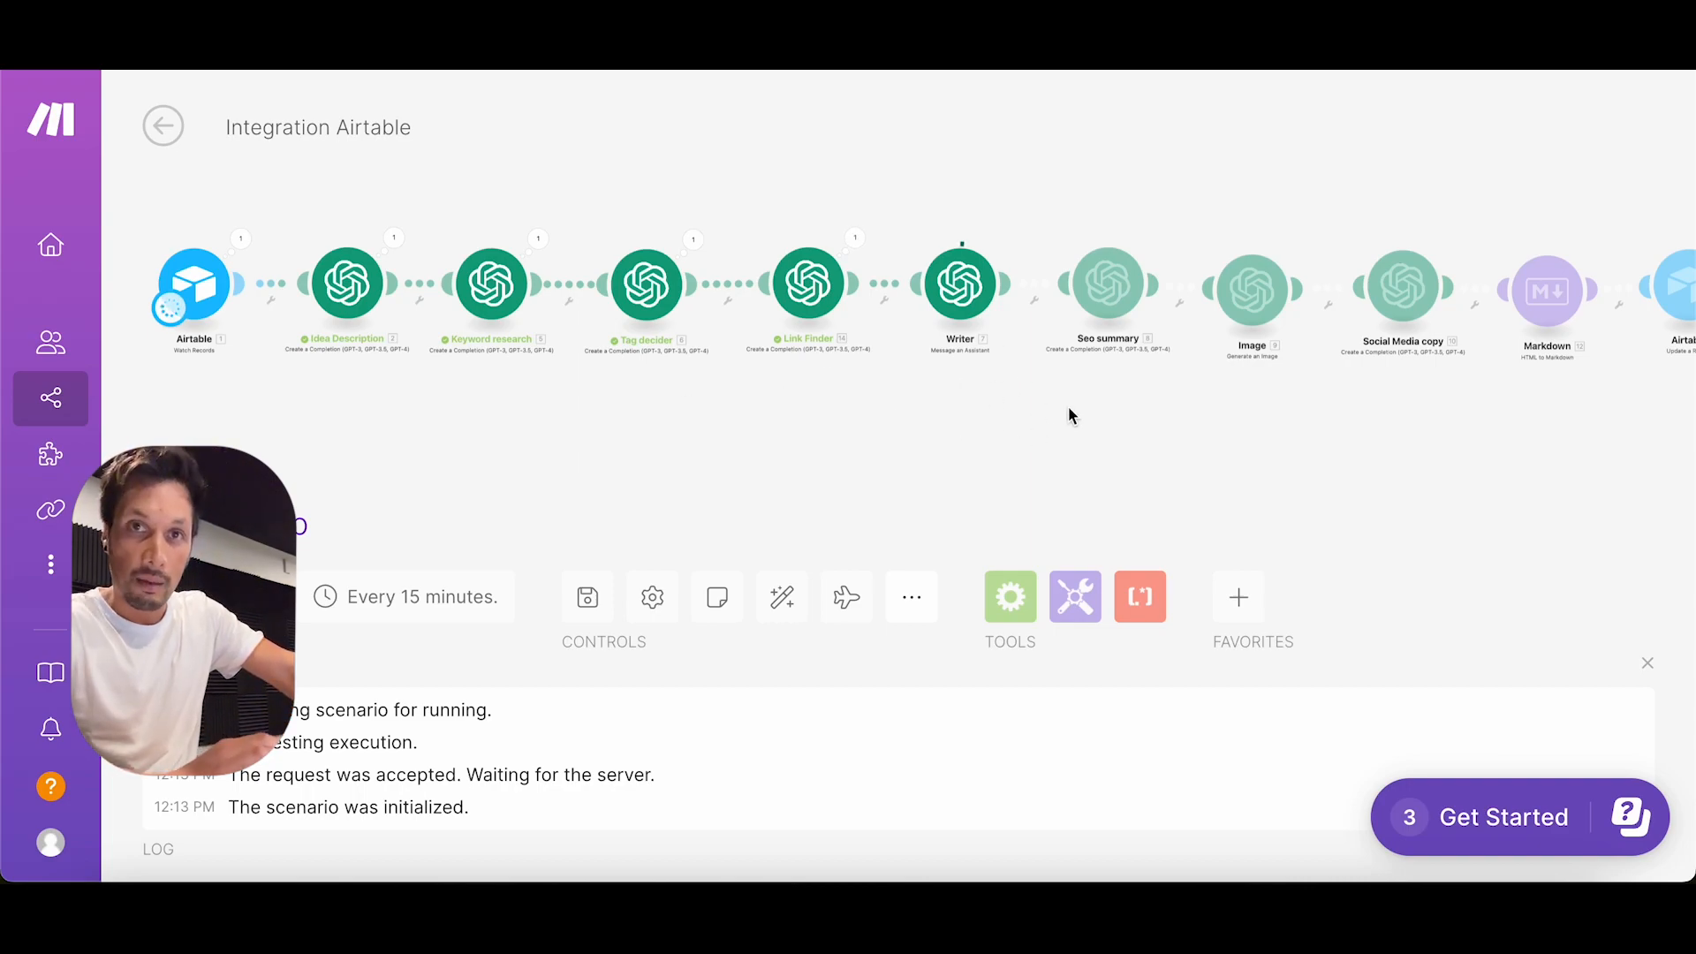
pyautogui.moveTo(1109, 405); pyautogui.dragTo(755, 402)
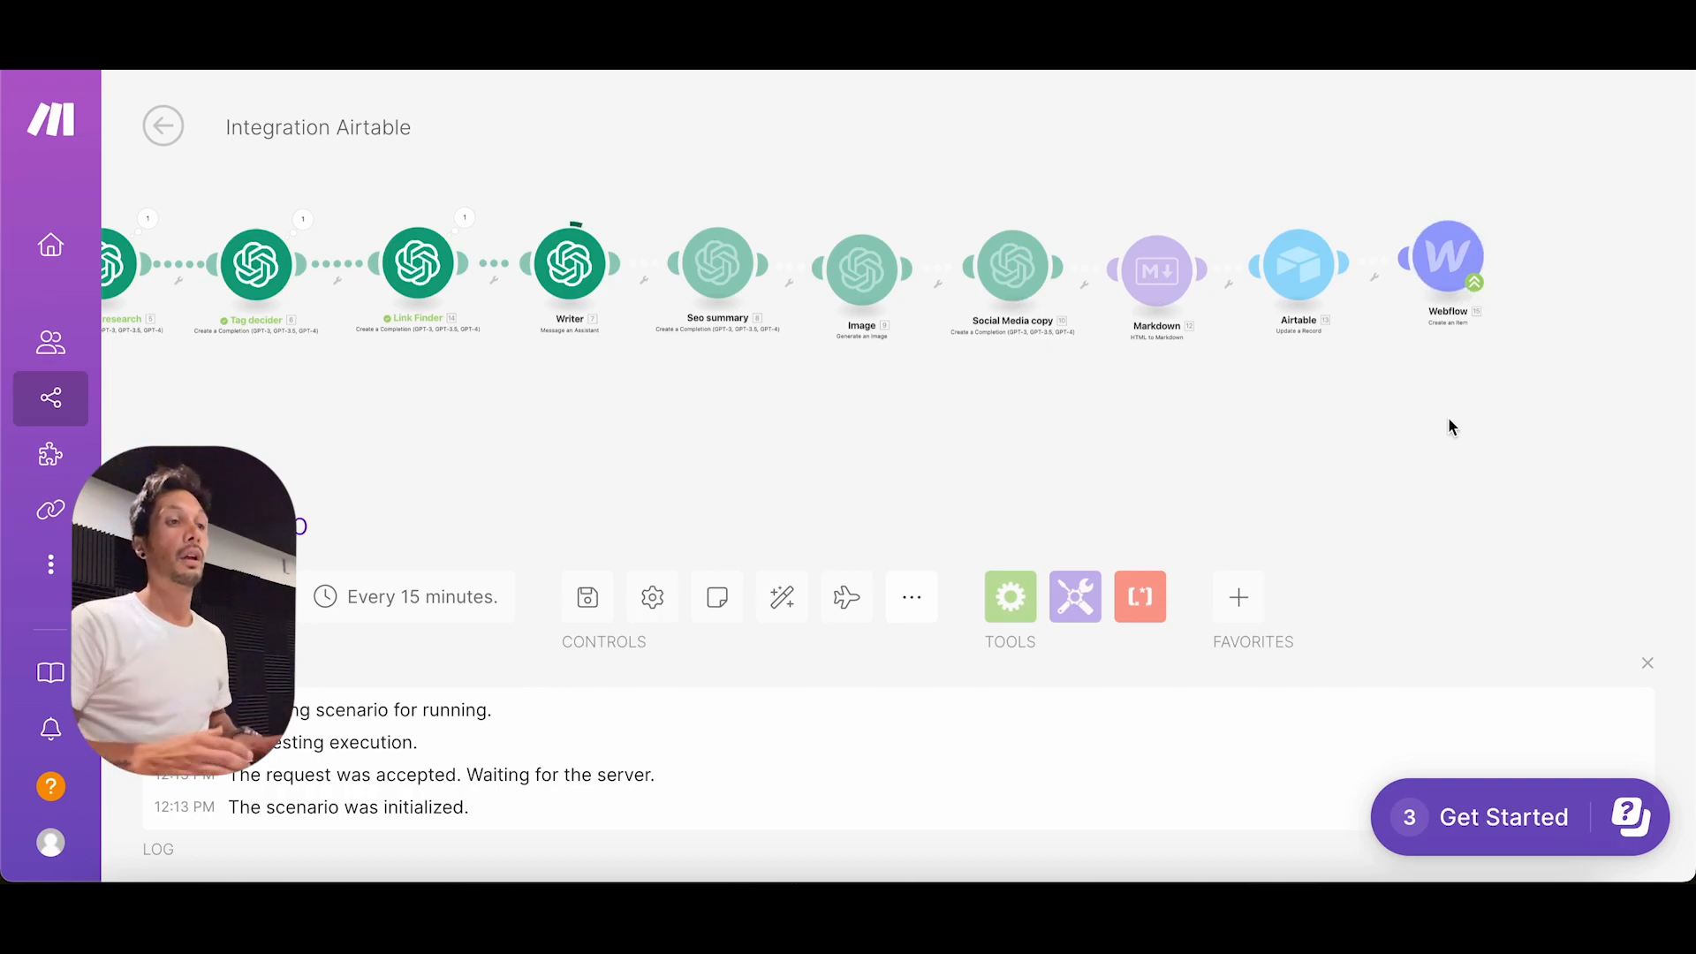
pyautogui.moveTo(371, 379); pyautogui.dragTo(651, 393)
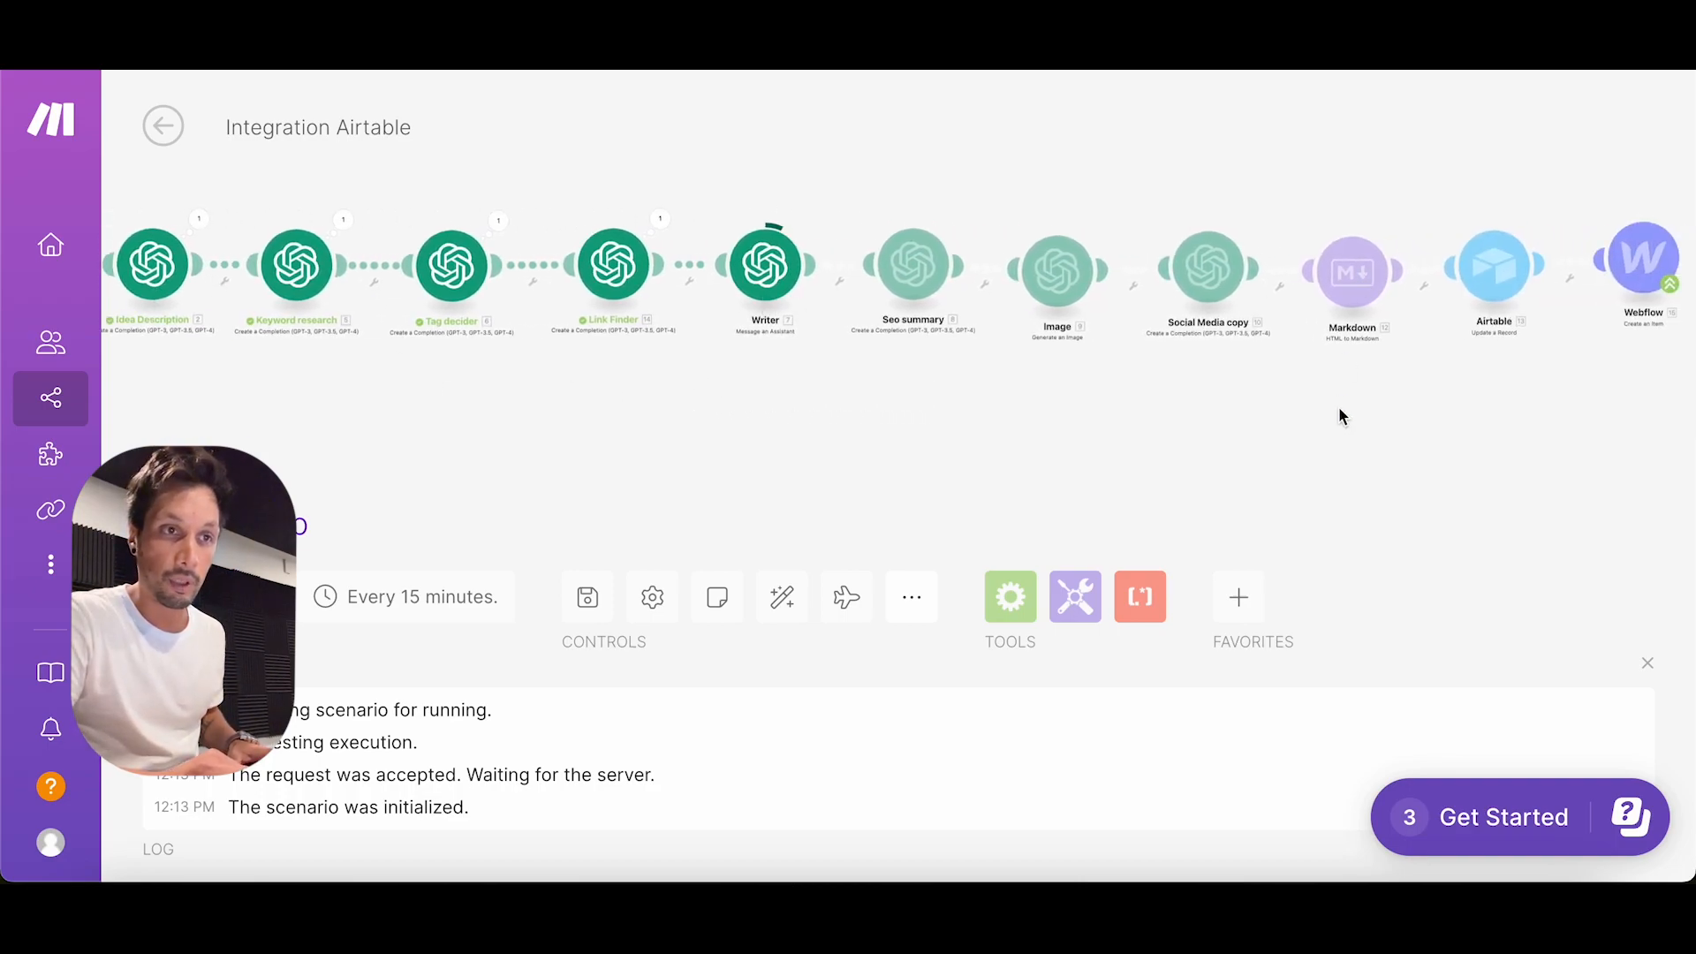
pyautogui.moveTo(1338, 407); pyautogui.dragTo(1012, 414)
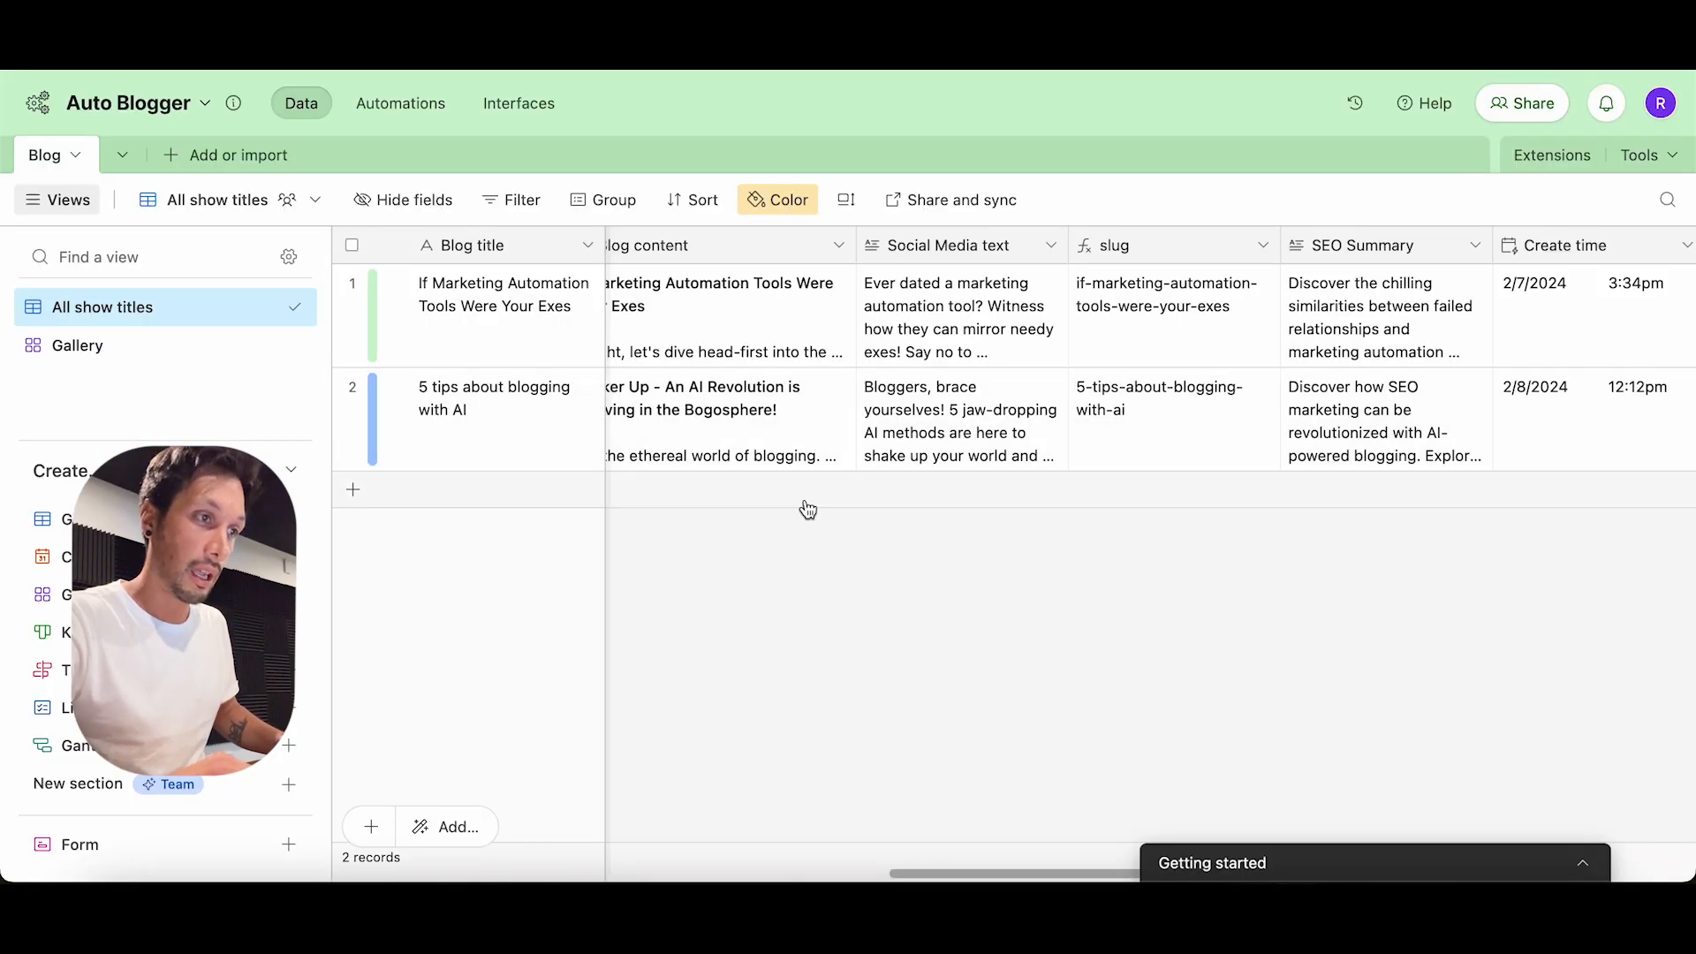
# Step: In Airtable, inspect the fields generated for the "5 tips about blogging with AI" record, including its Tag and Featured Image
pyautogui.hscroll(-5, 803, 503)
pyautogui.hscroll(-6, 804, 502)
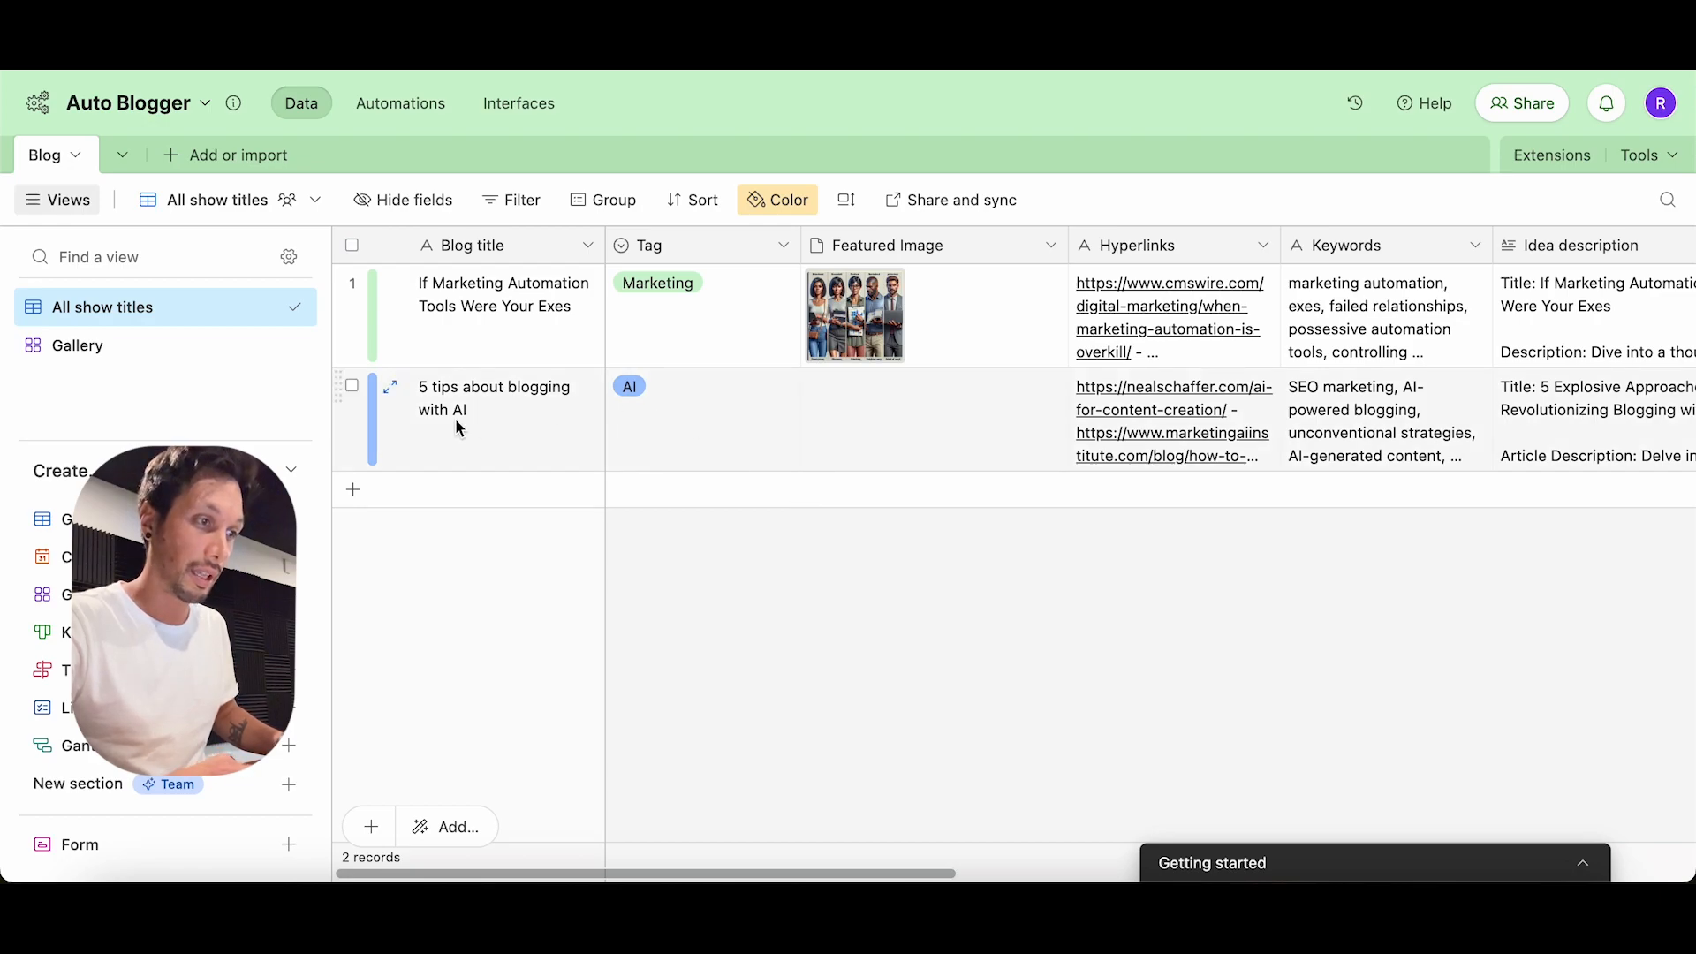
pyautogui.click(954, 417)
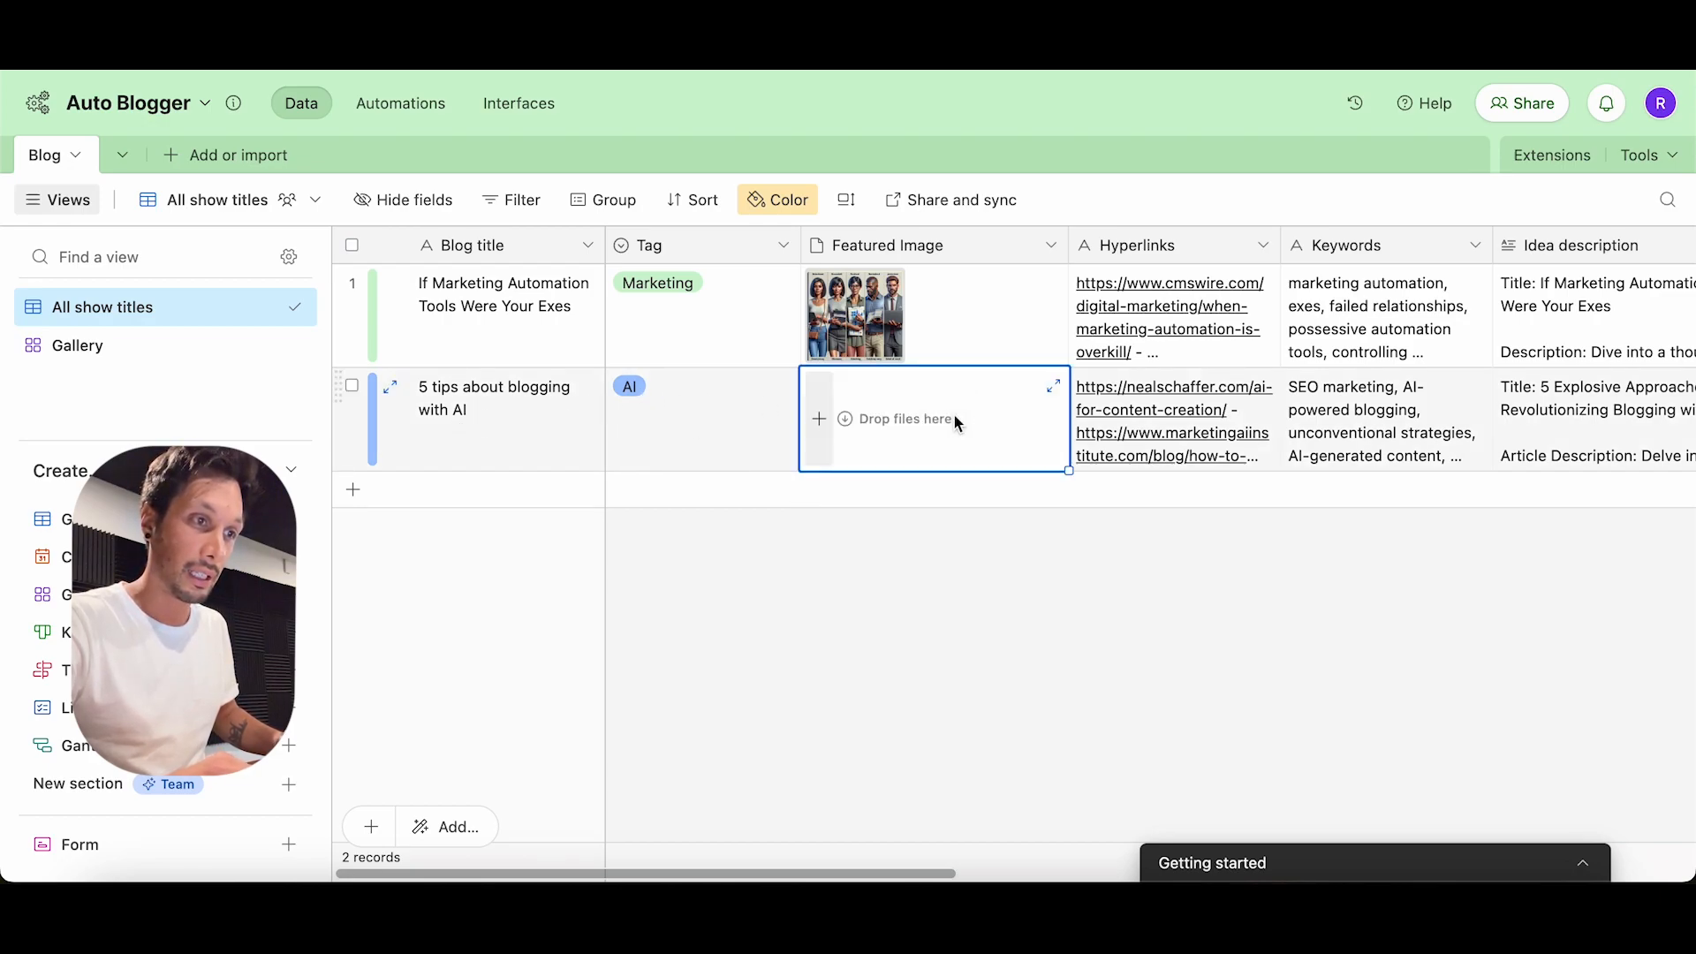
pyautogui.click(955, 612)
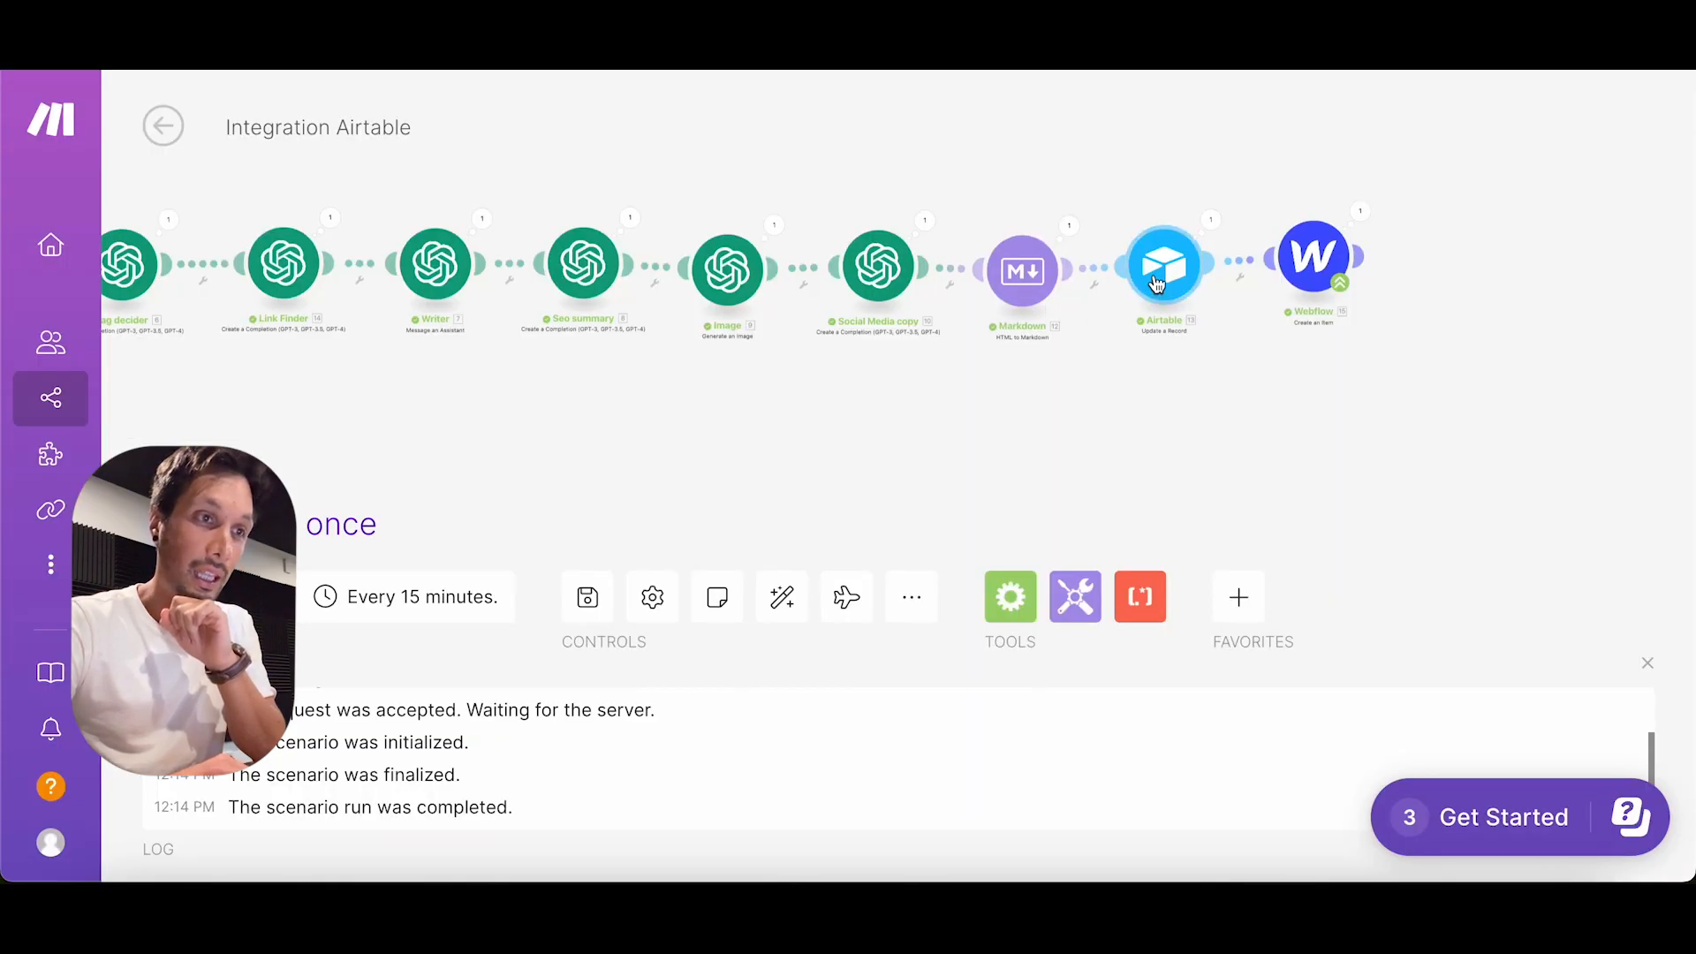
# Step: In Make, open the Airtable Update a Record module and add an item under Featured Image
pyautogui.click(1157, 285)
pyautogui.scroll(-1, 861, 332)
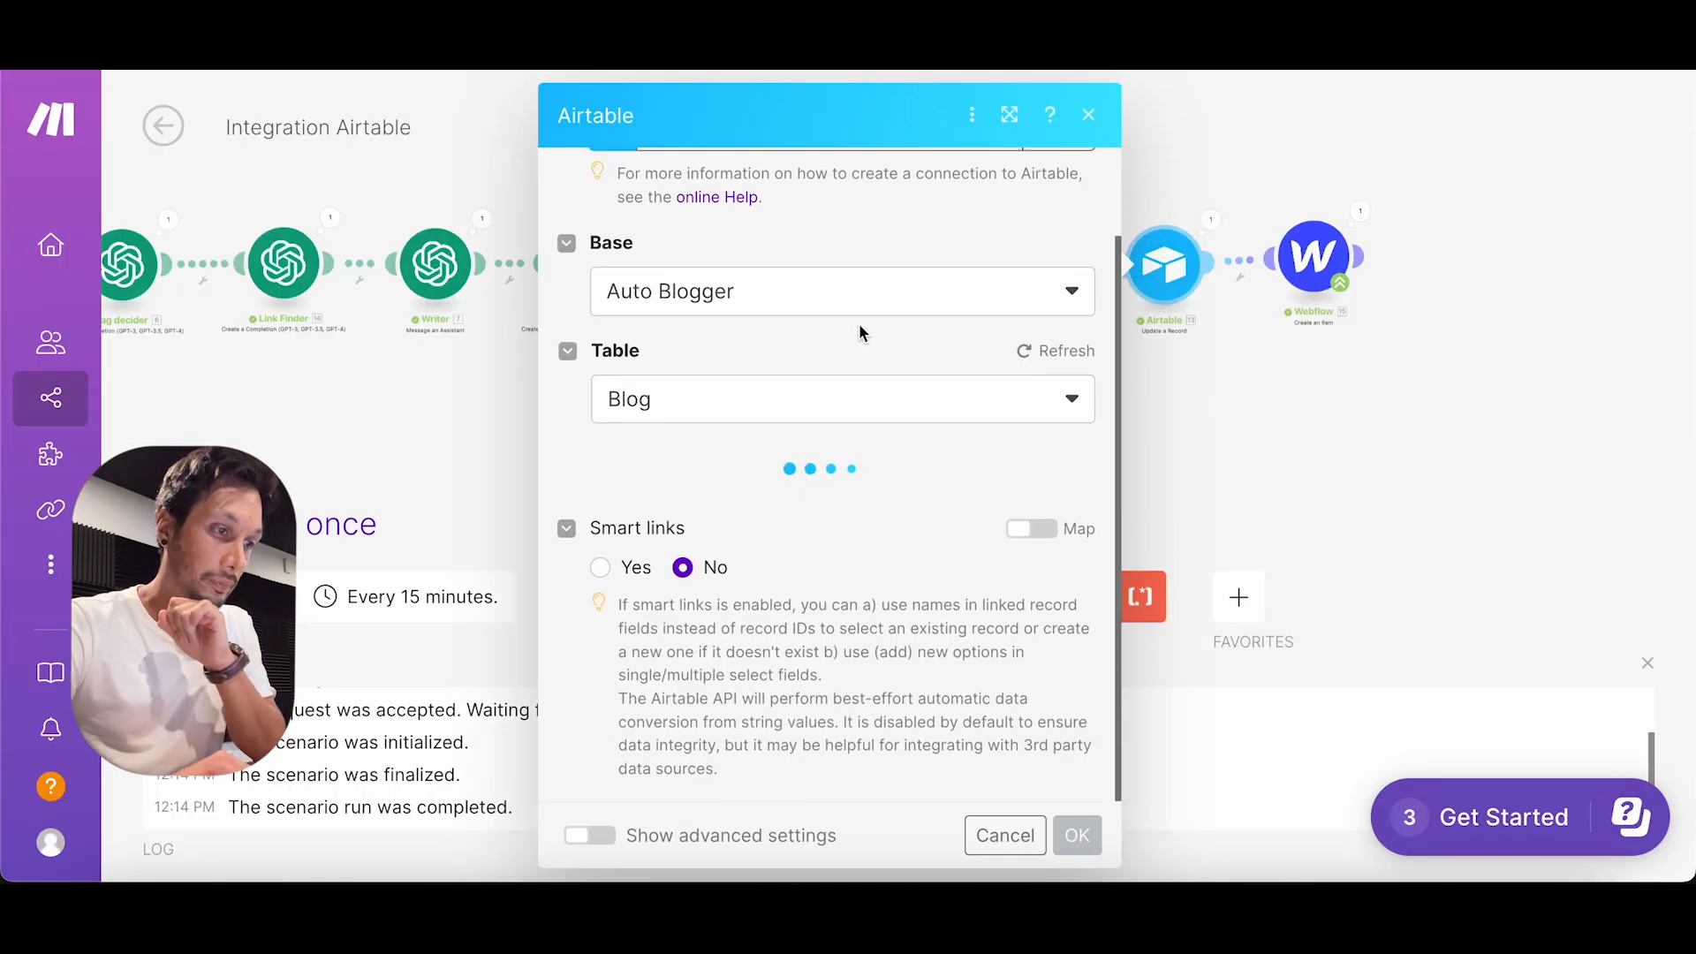
pyautogui.scroll(-2, 859, 321)
pyautogui.scroll(-2, 858, 331)
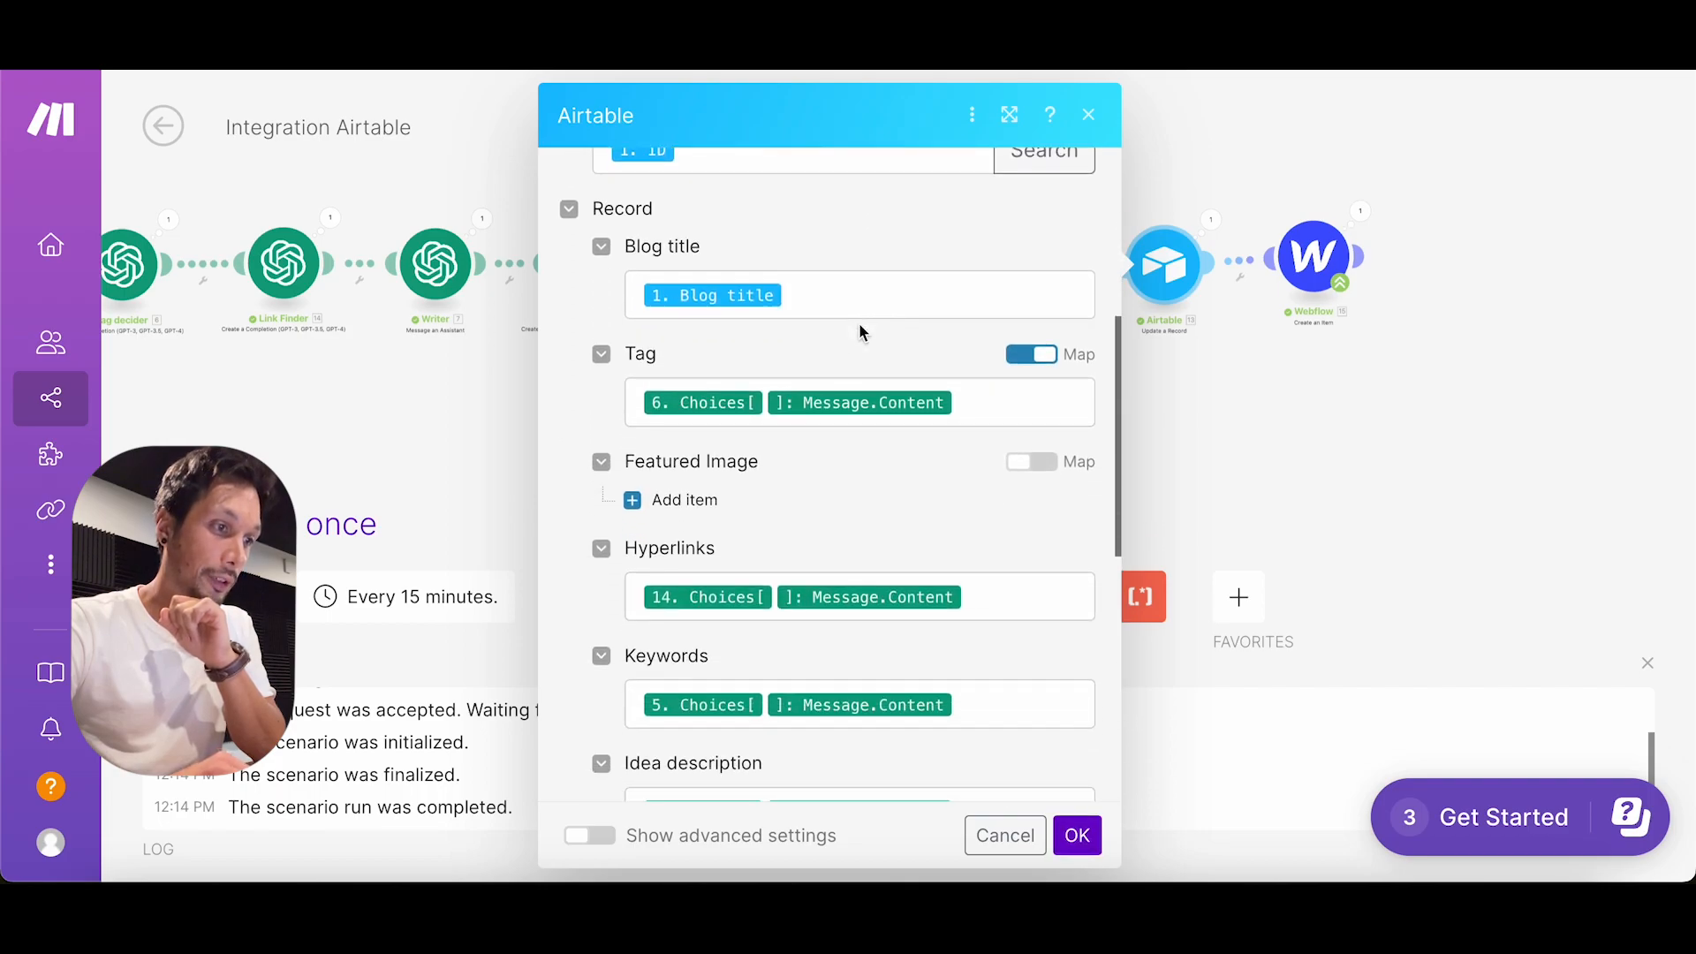
pyautogui.click(666, 500)
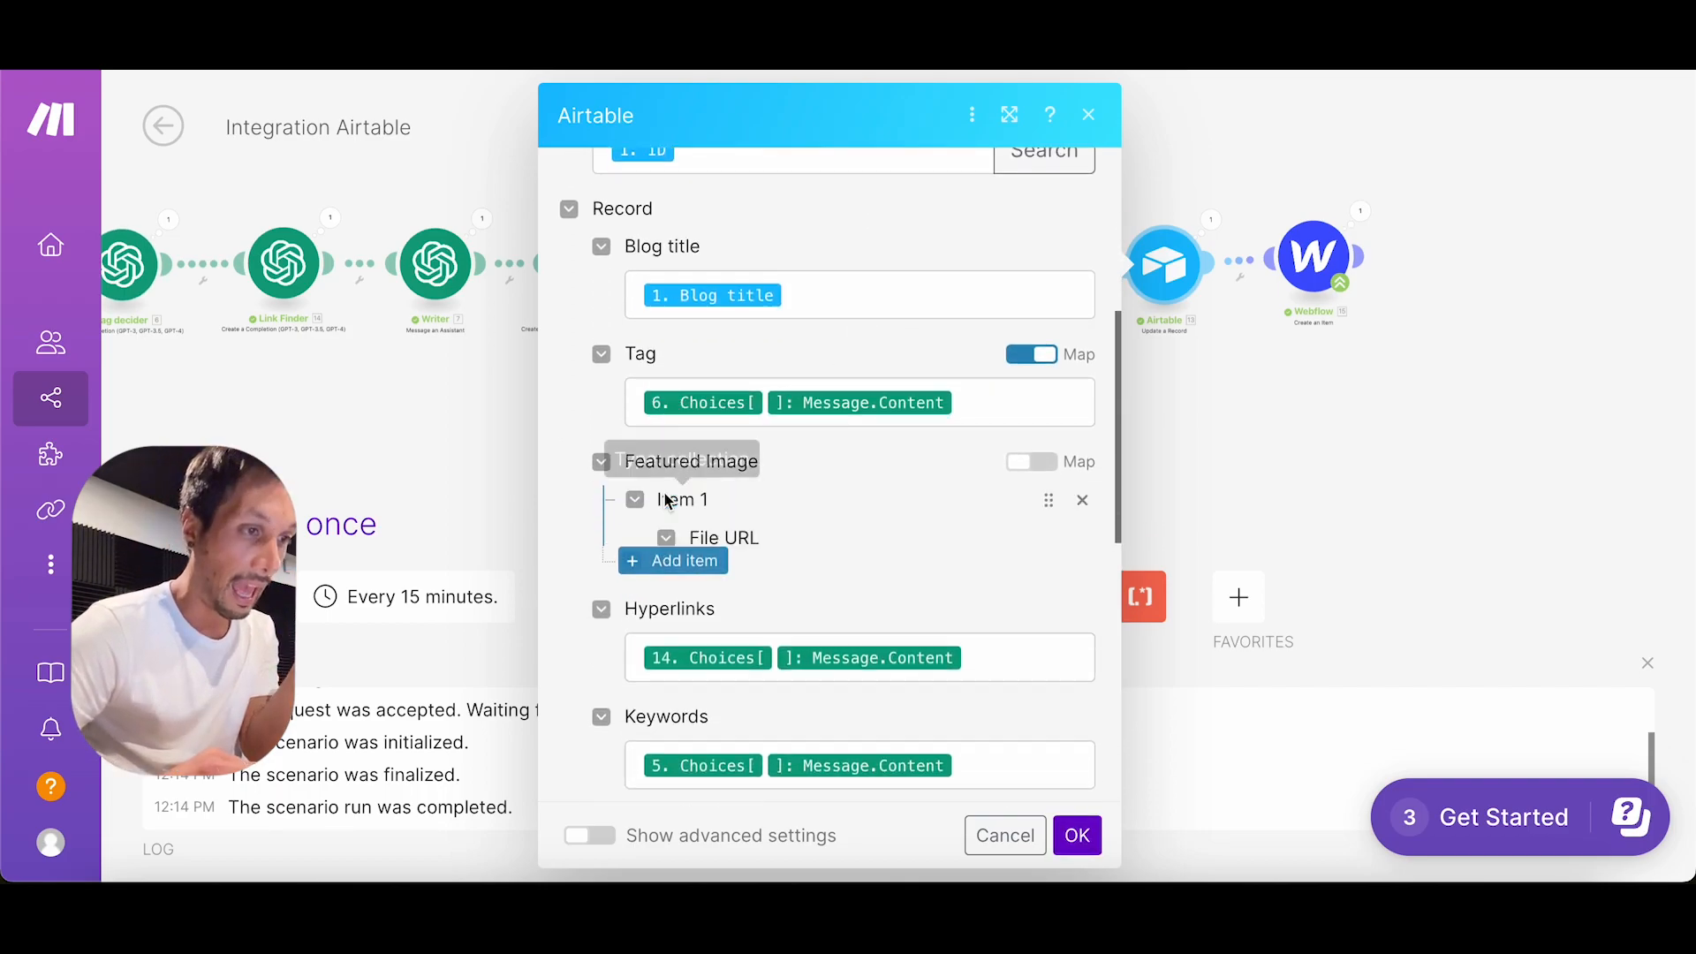
pyautogui.scroll(-2, 892, 477)
# Step: Map the Featured Image item's File URL to the URL in the Image module's Data[] output
pyautogui.click(804, 451)
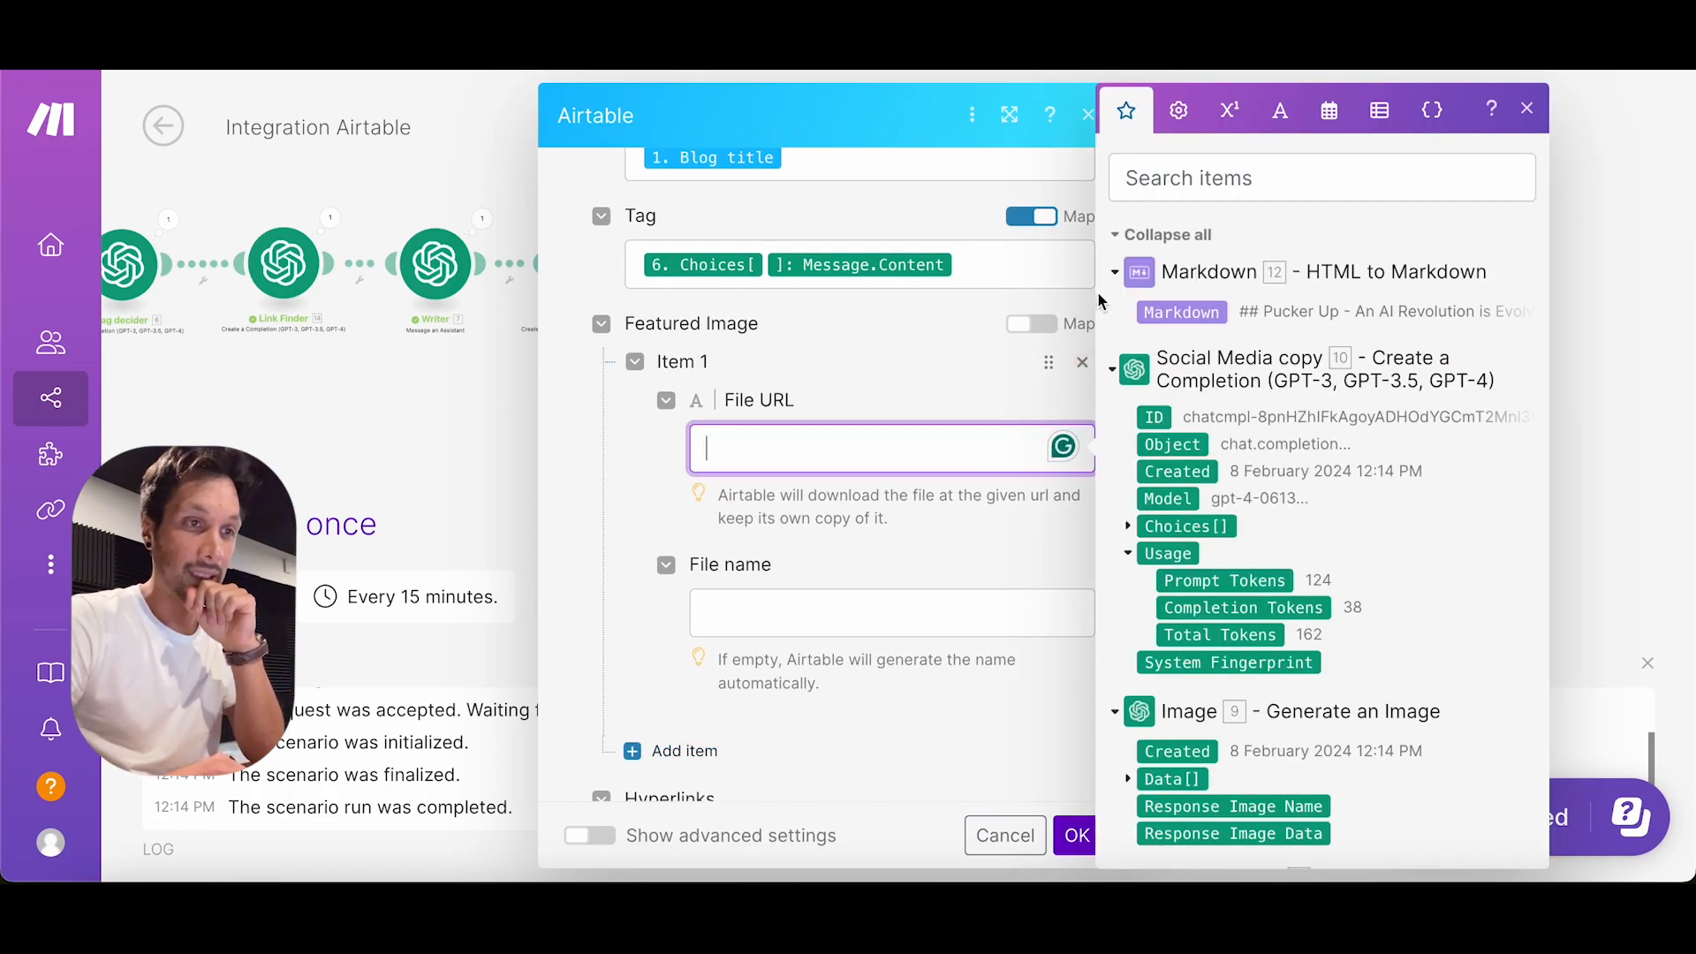
pyautogui.click(1116, 235)
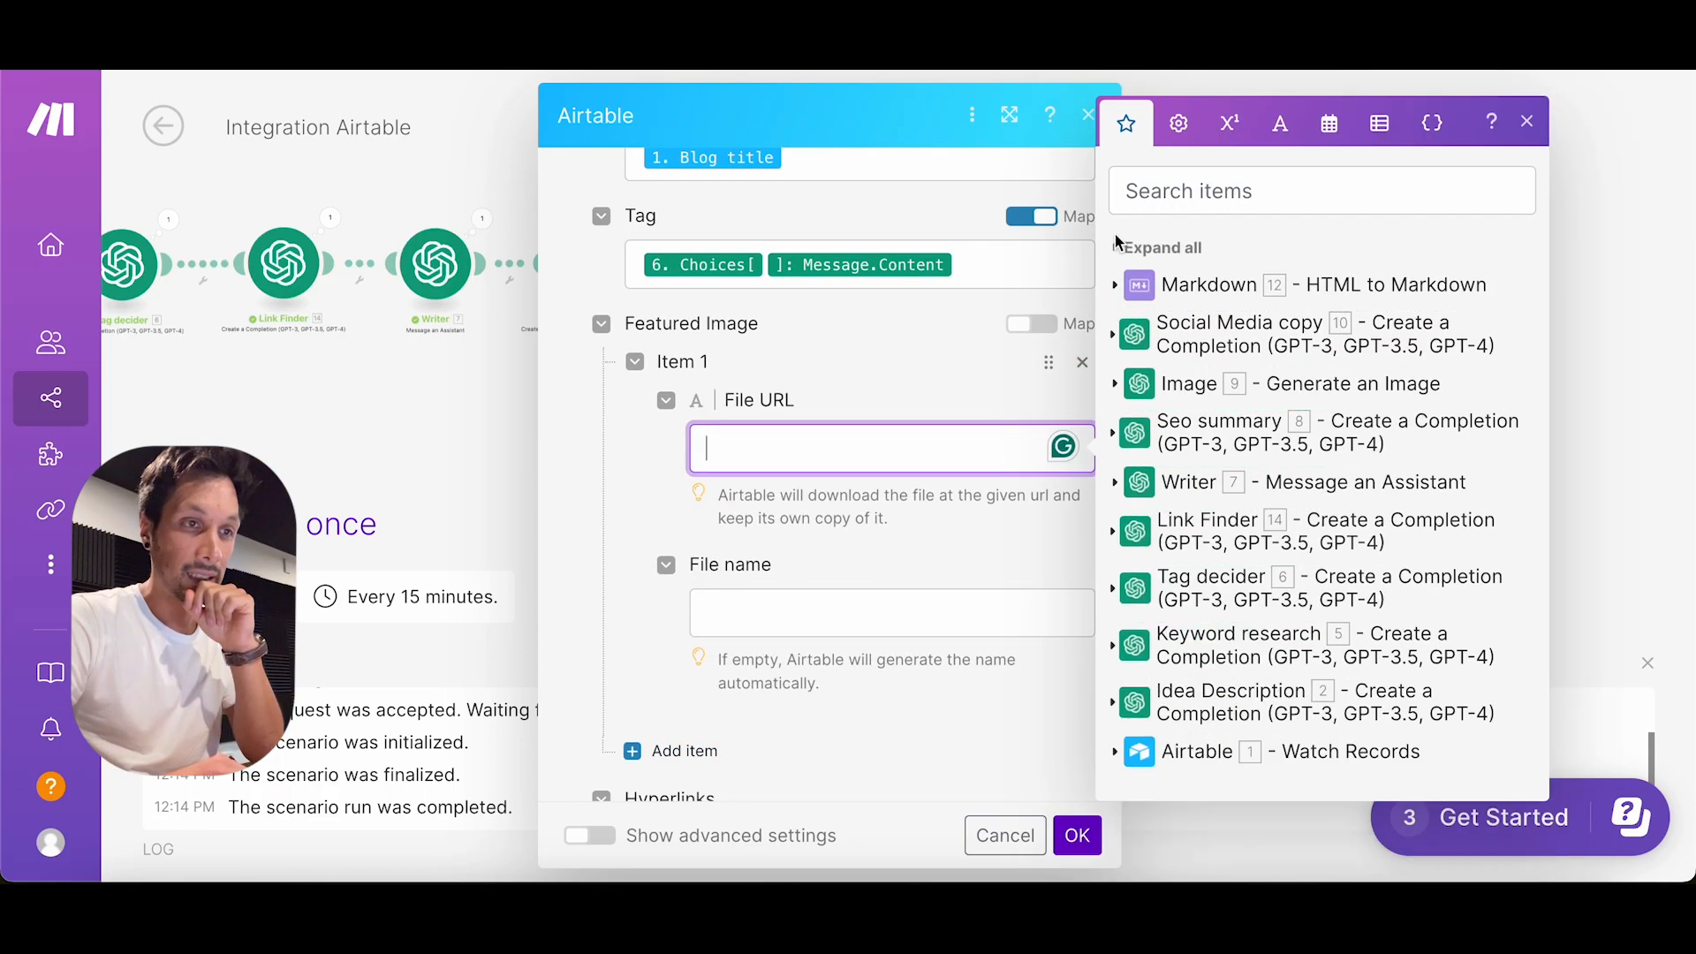
pyautogui.click(1118, 386)
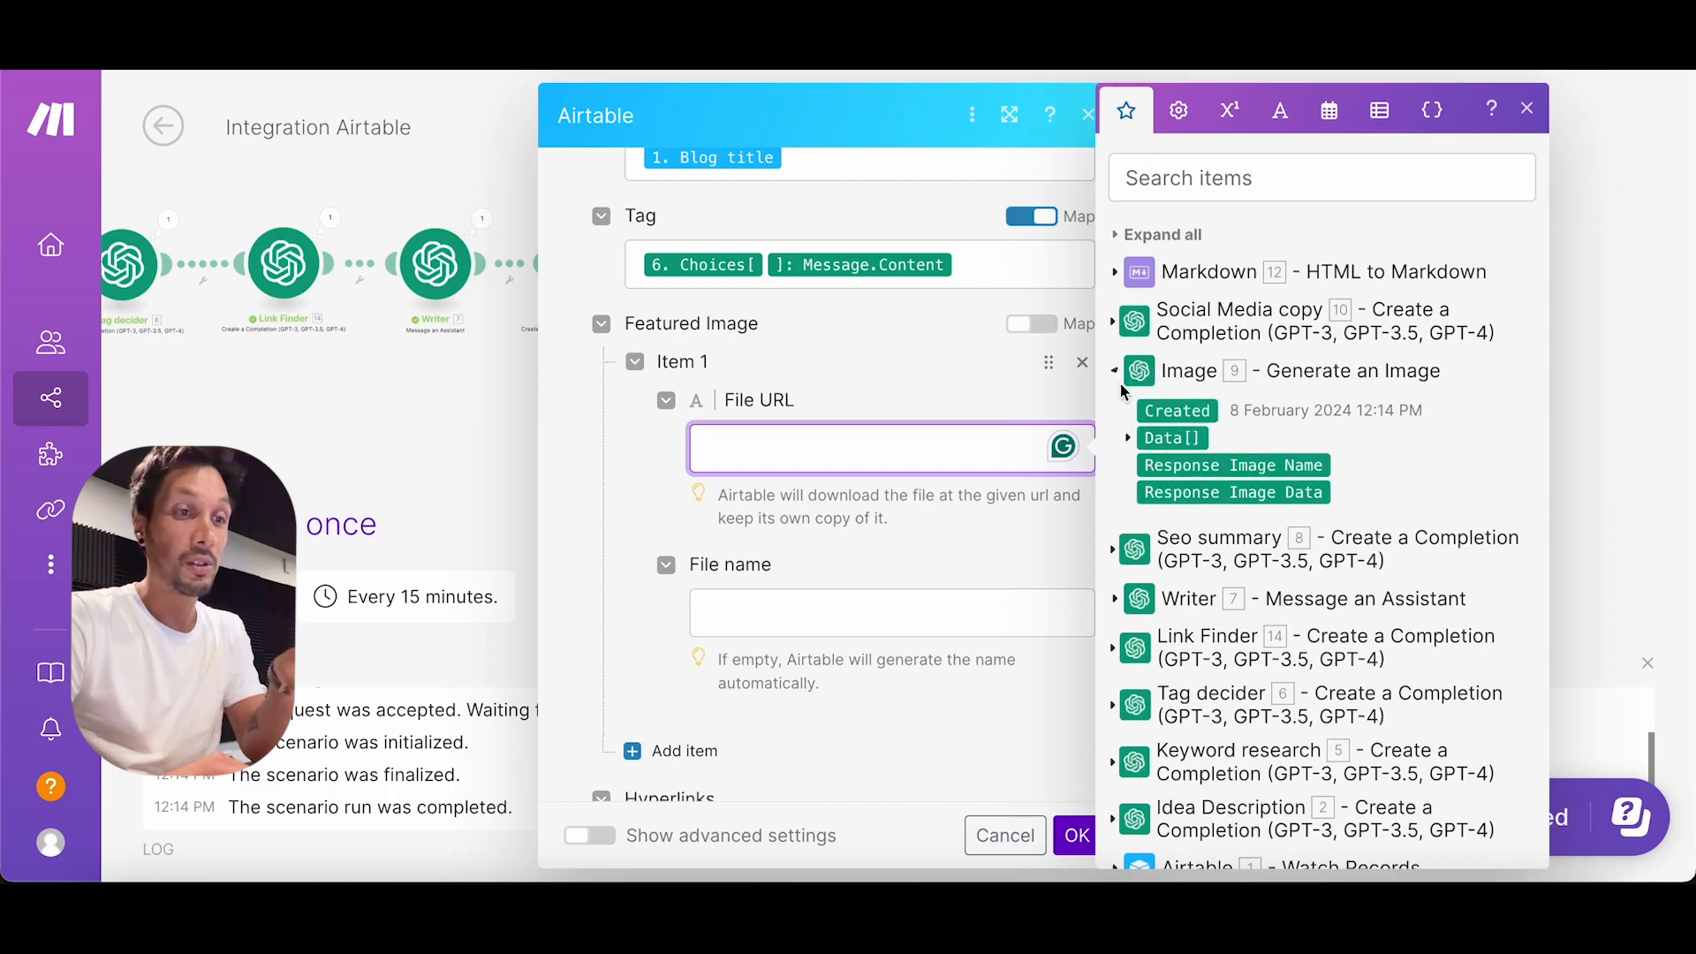
pyautogui.click(1128, 438)
pyautogui.click(1178, 465)
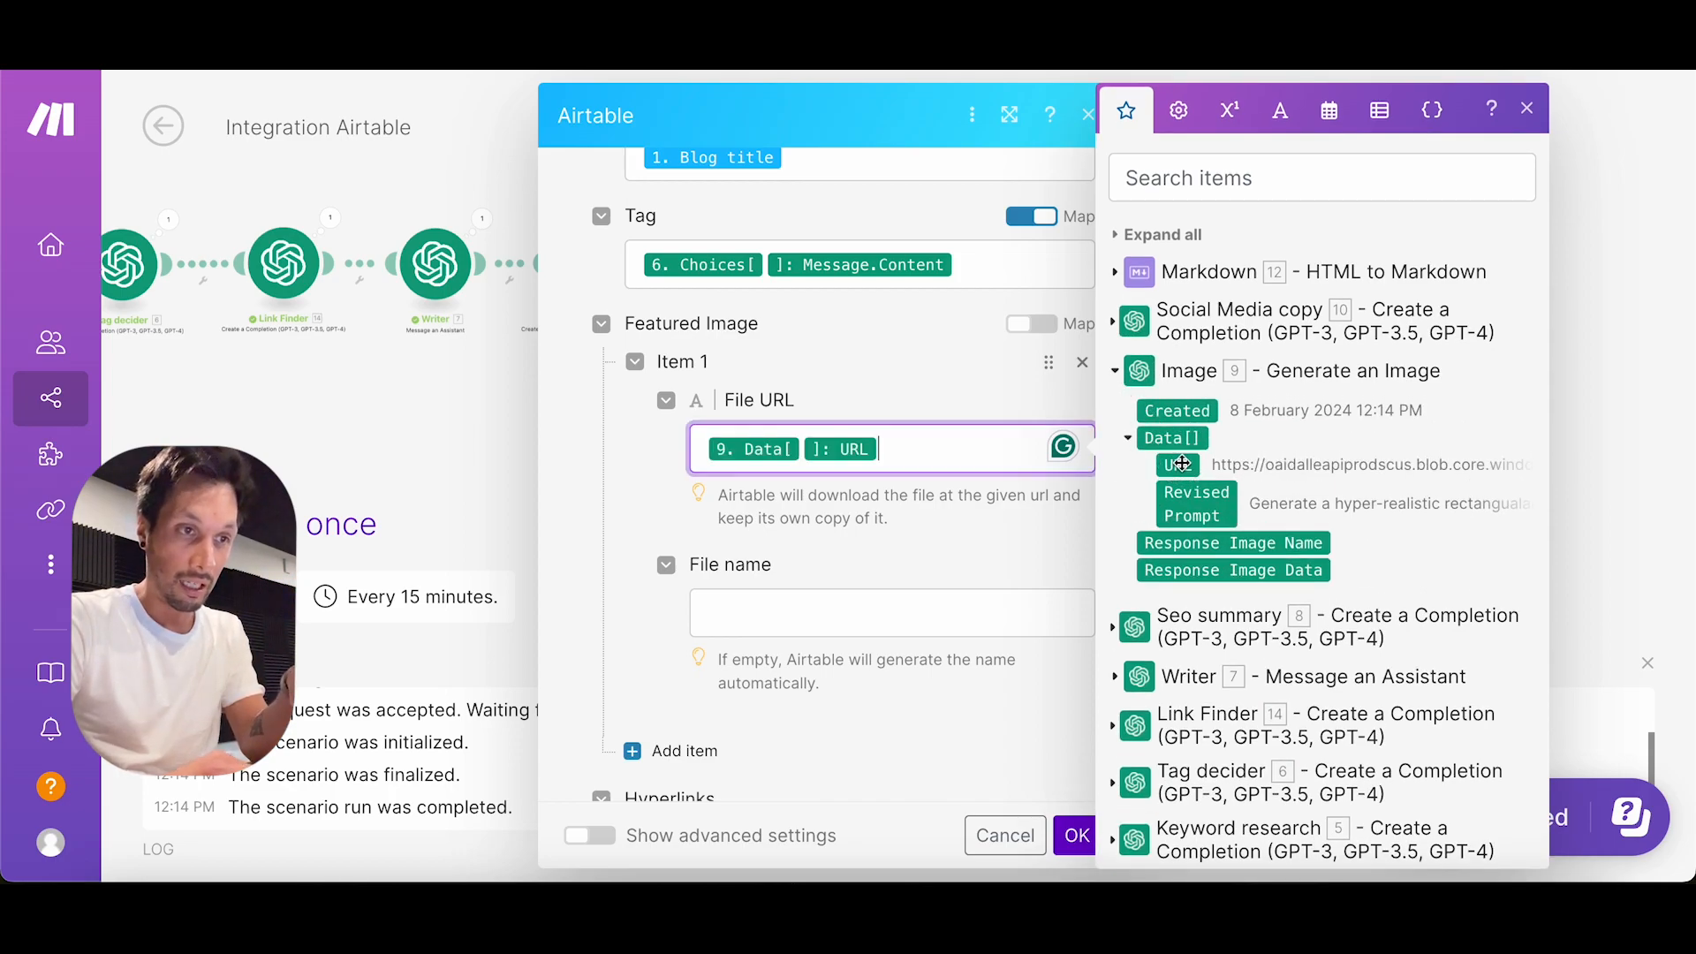
# Step: Review the File URL and File name hints, leave File name empty, and save the Airtable module settings
pyautogui.click(865, 604)
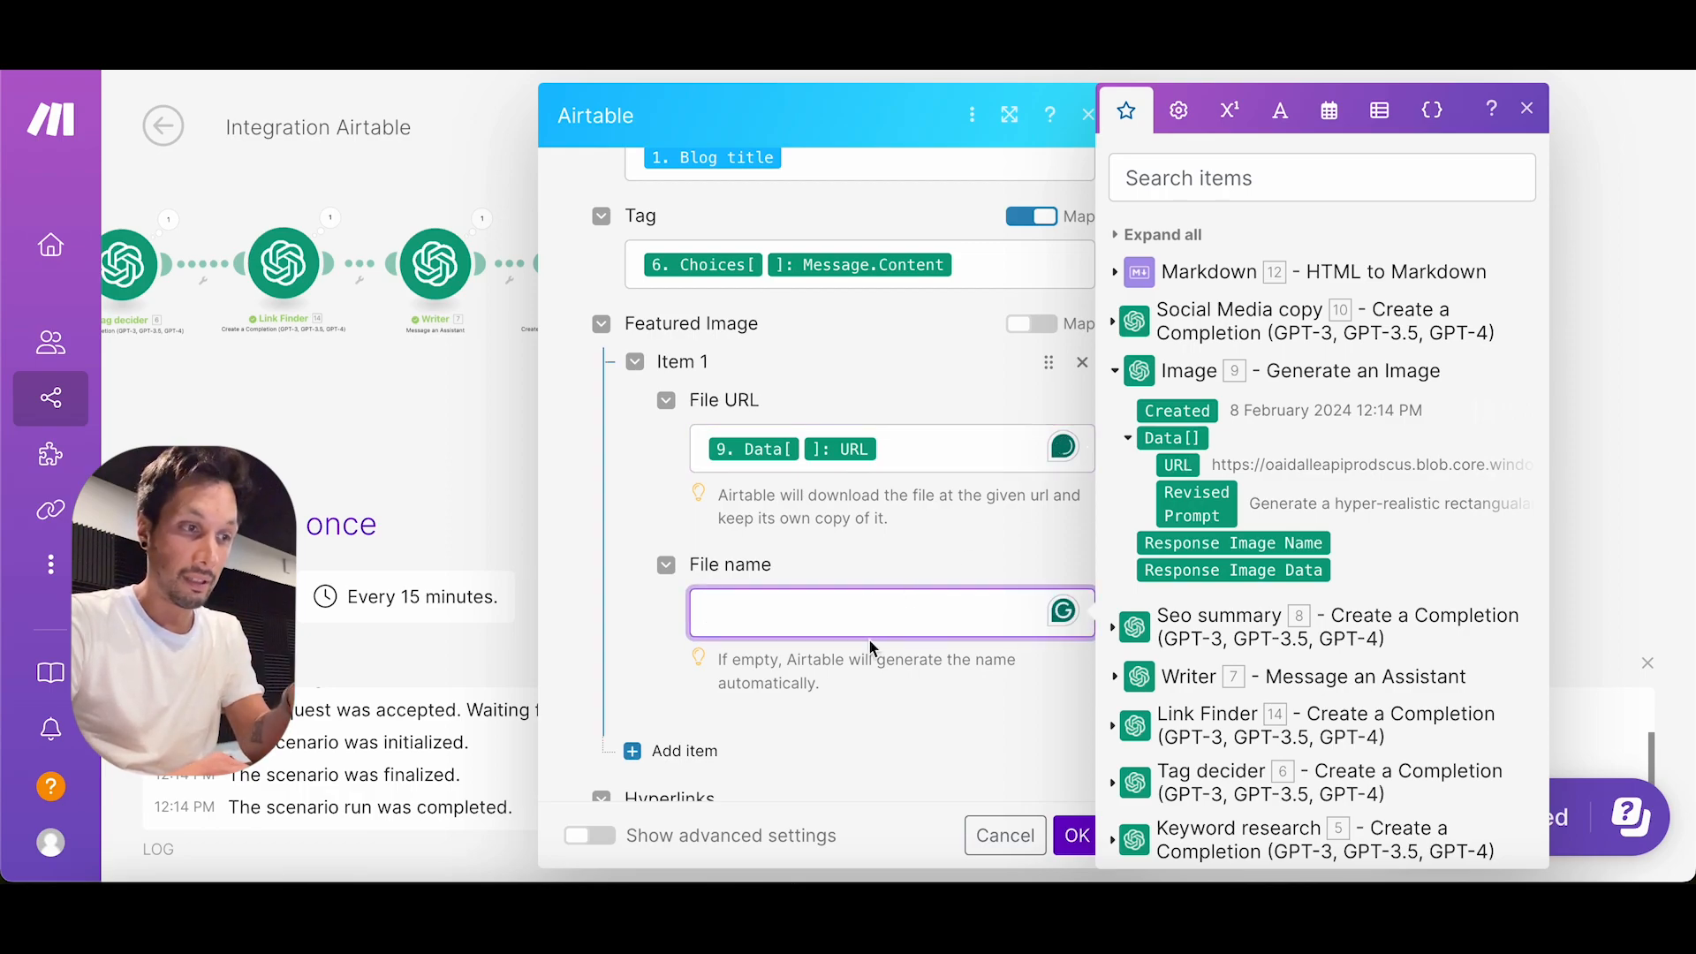
pyautogui.moveTo(787, 659); pyautogui.dragTo(885, 669)
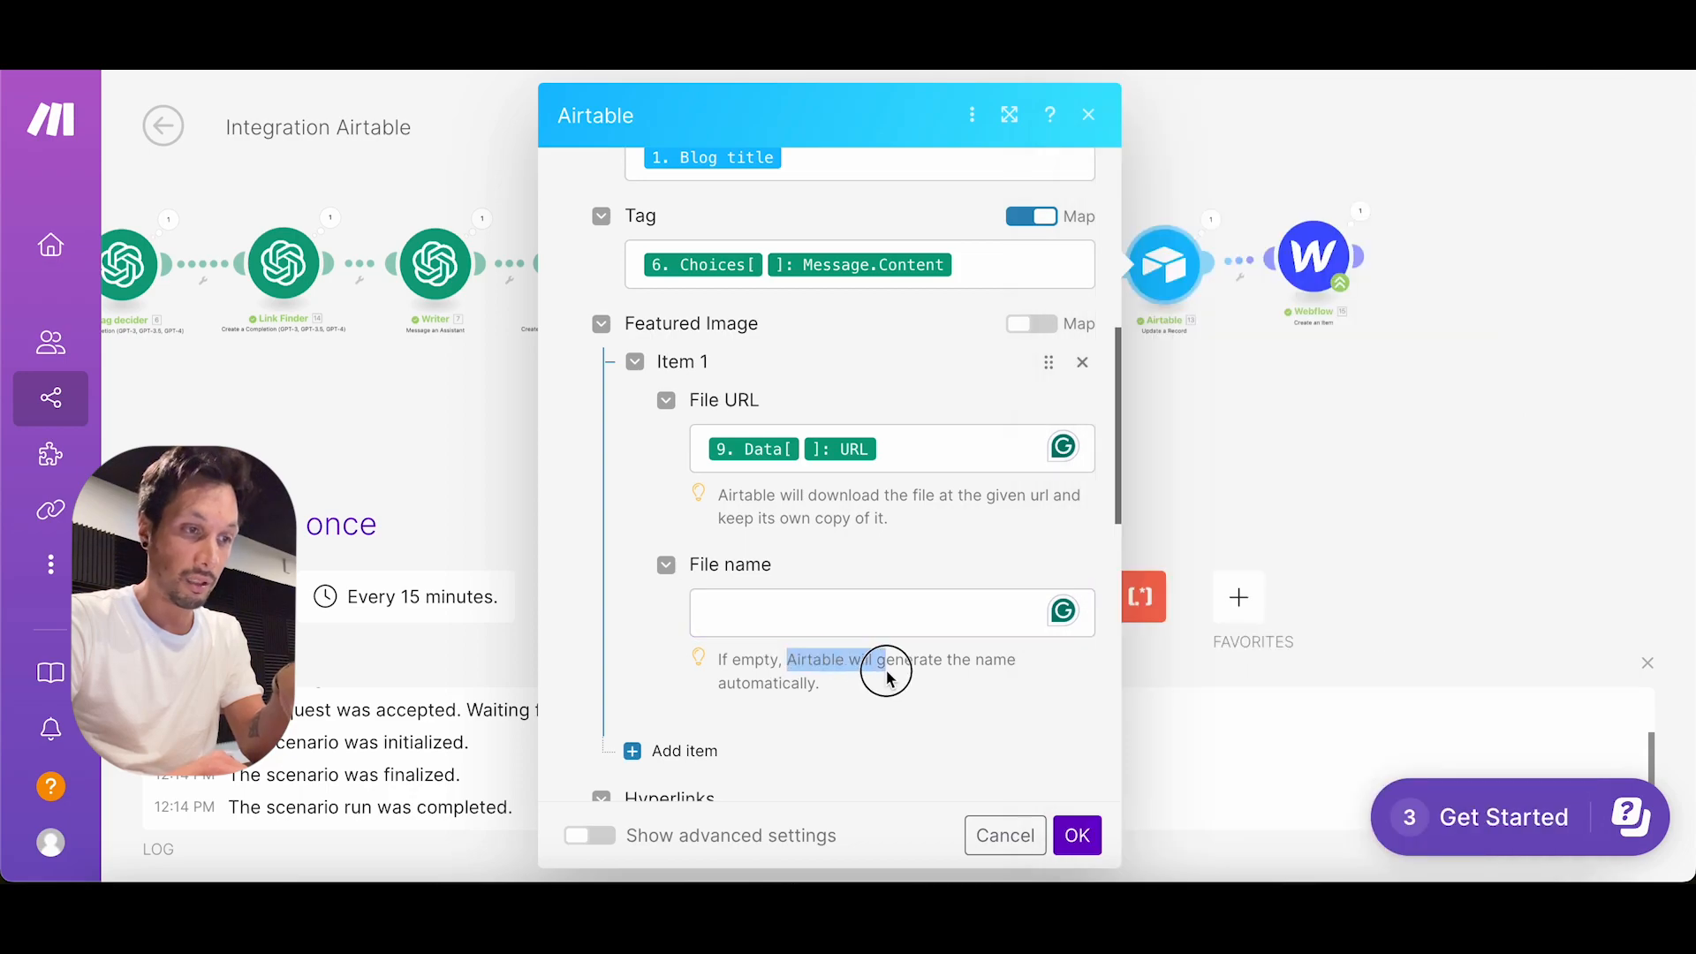
pyautogui.click(885, 670)
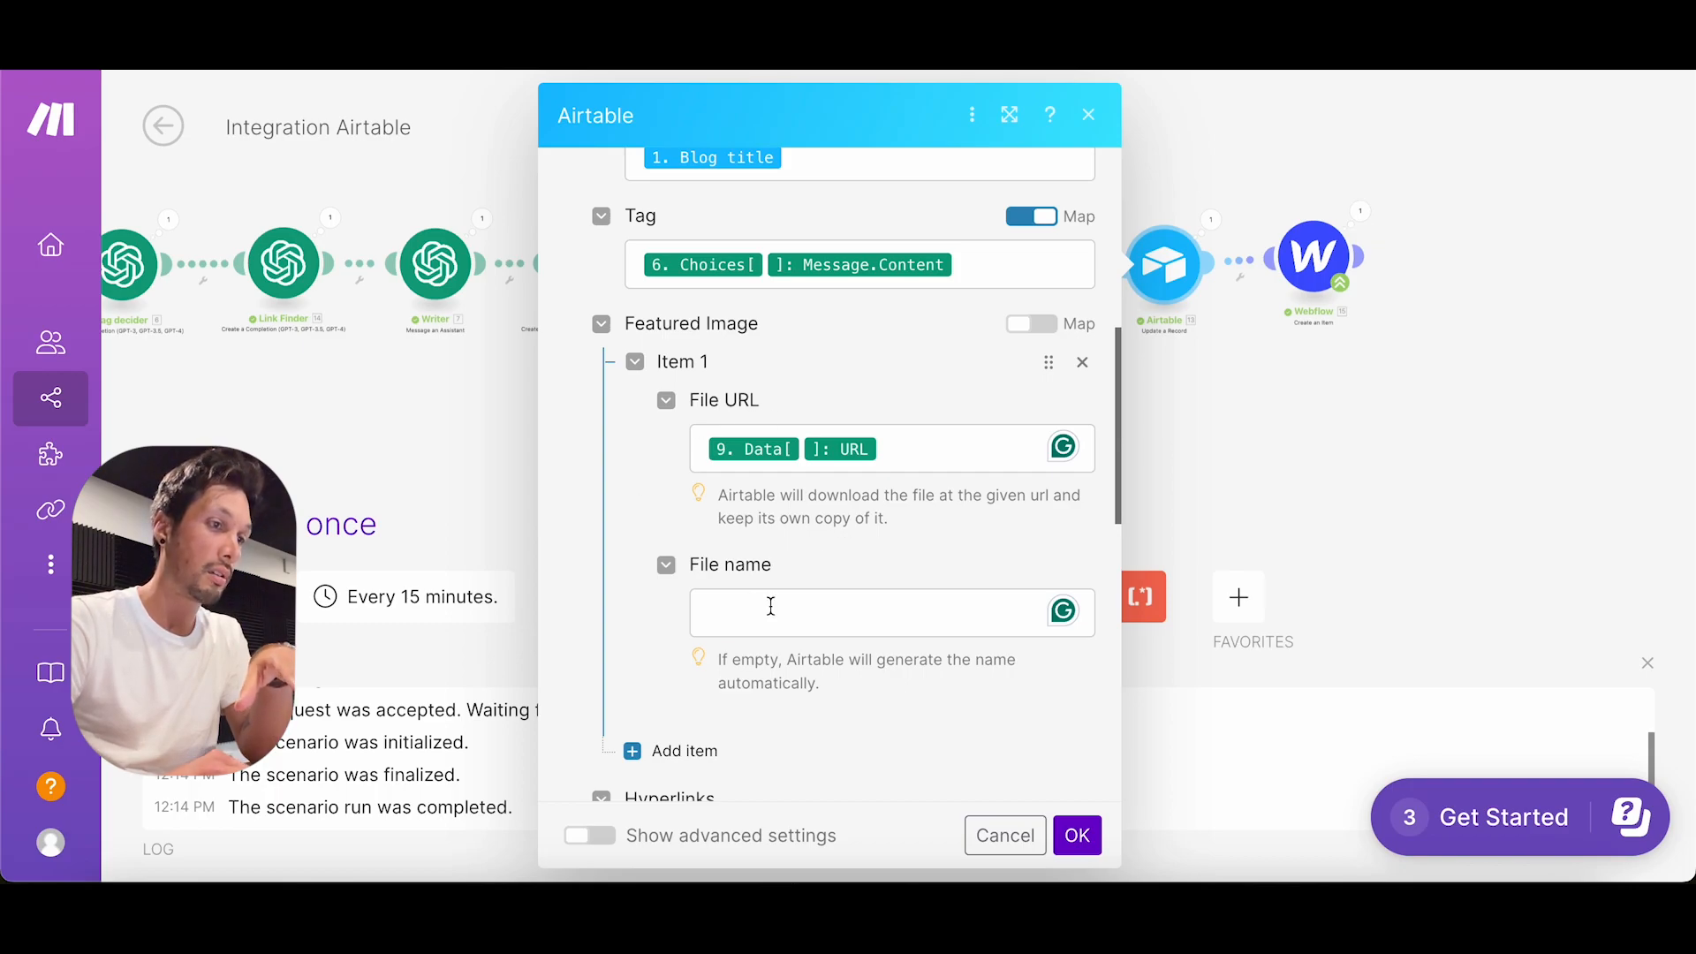
pyautogui.moveTo(717, 501); pyautogui.dragTo(883, 534)
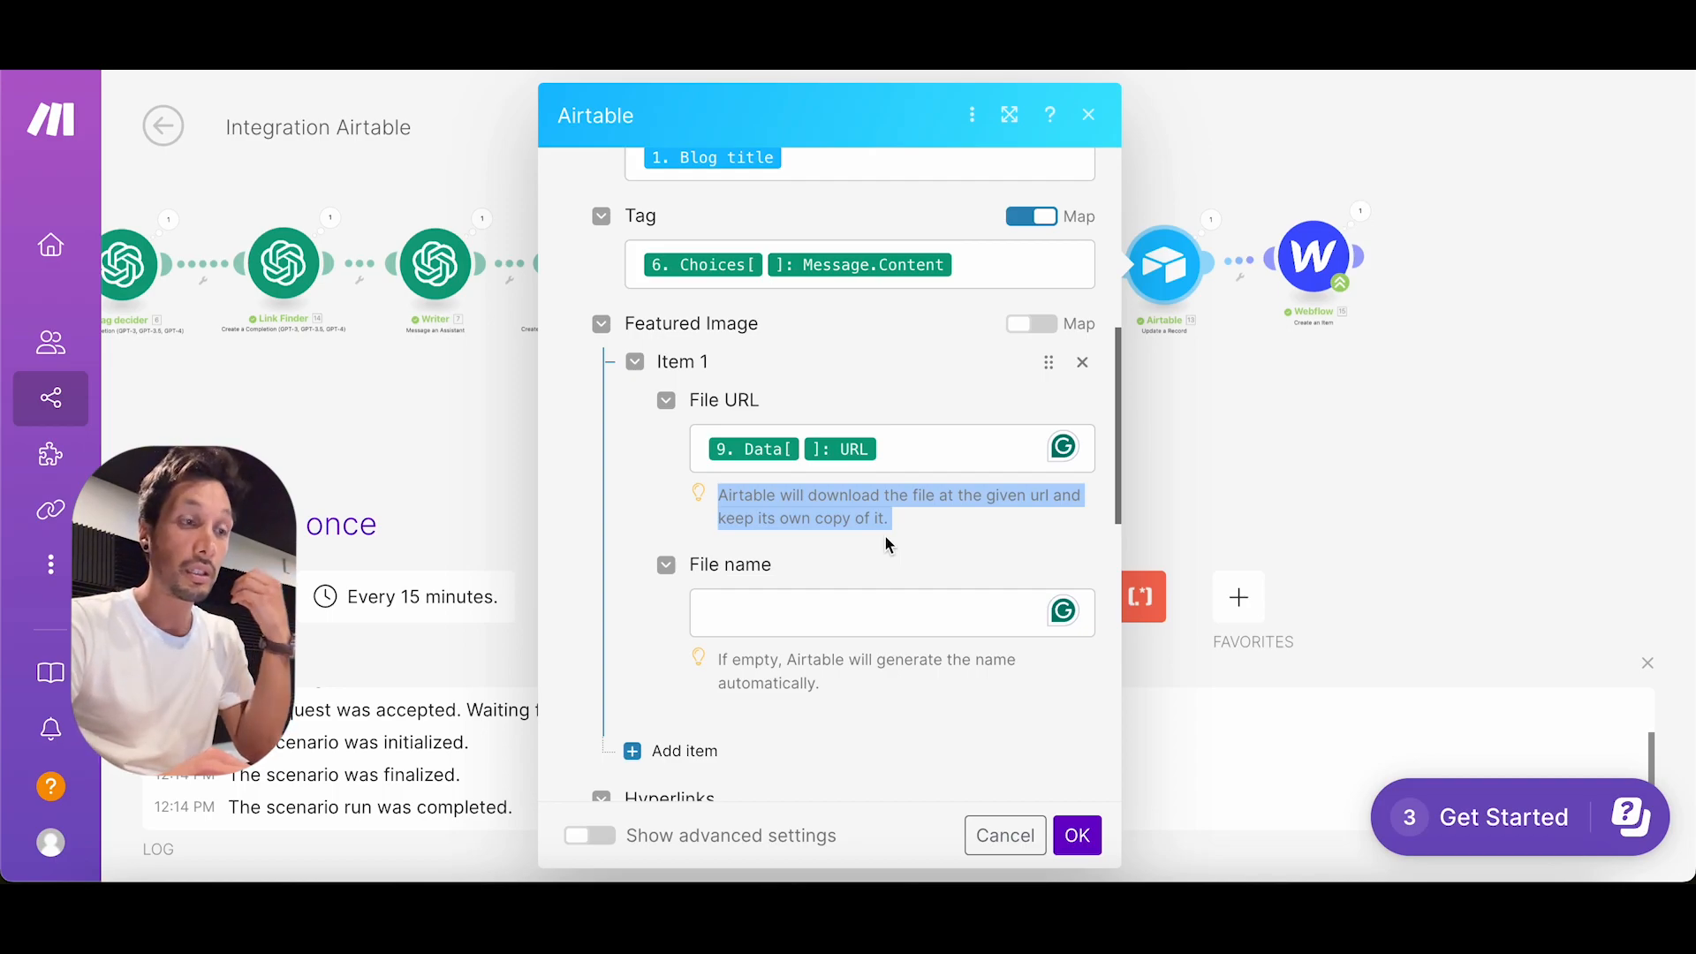
pyautogui.click(925, 452)
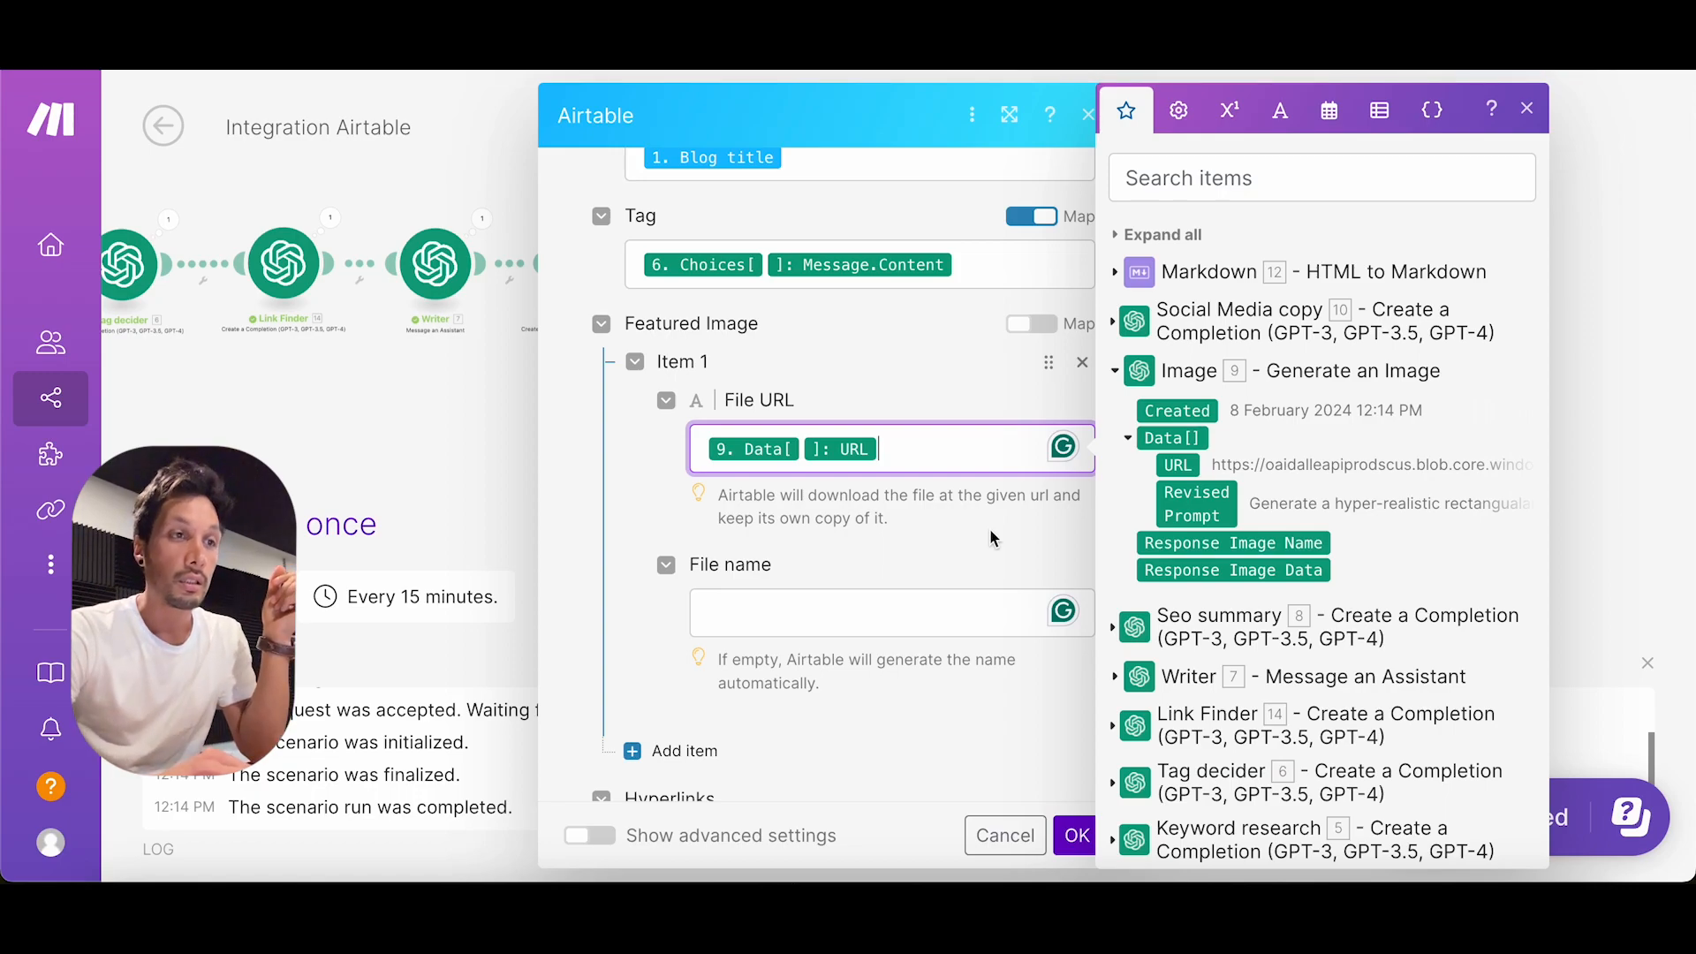
pyautogui.click(1077, 835)
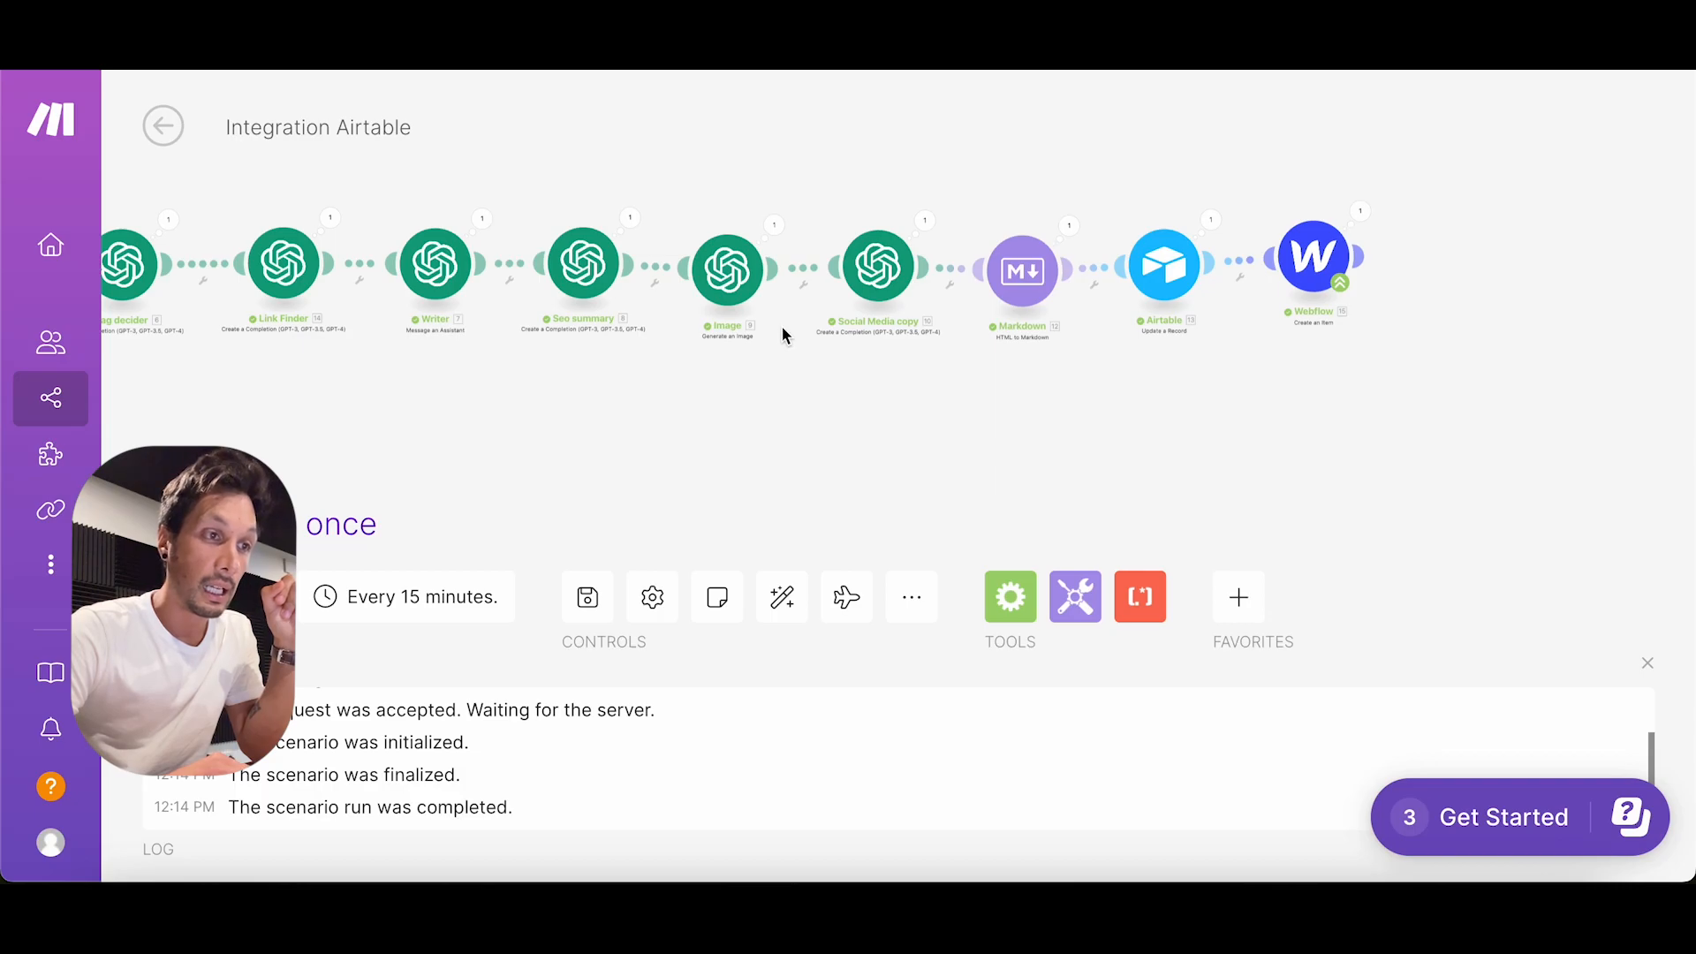
pyautogui.rightClick(1162, 272)
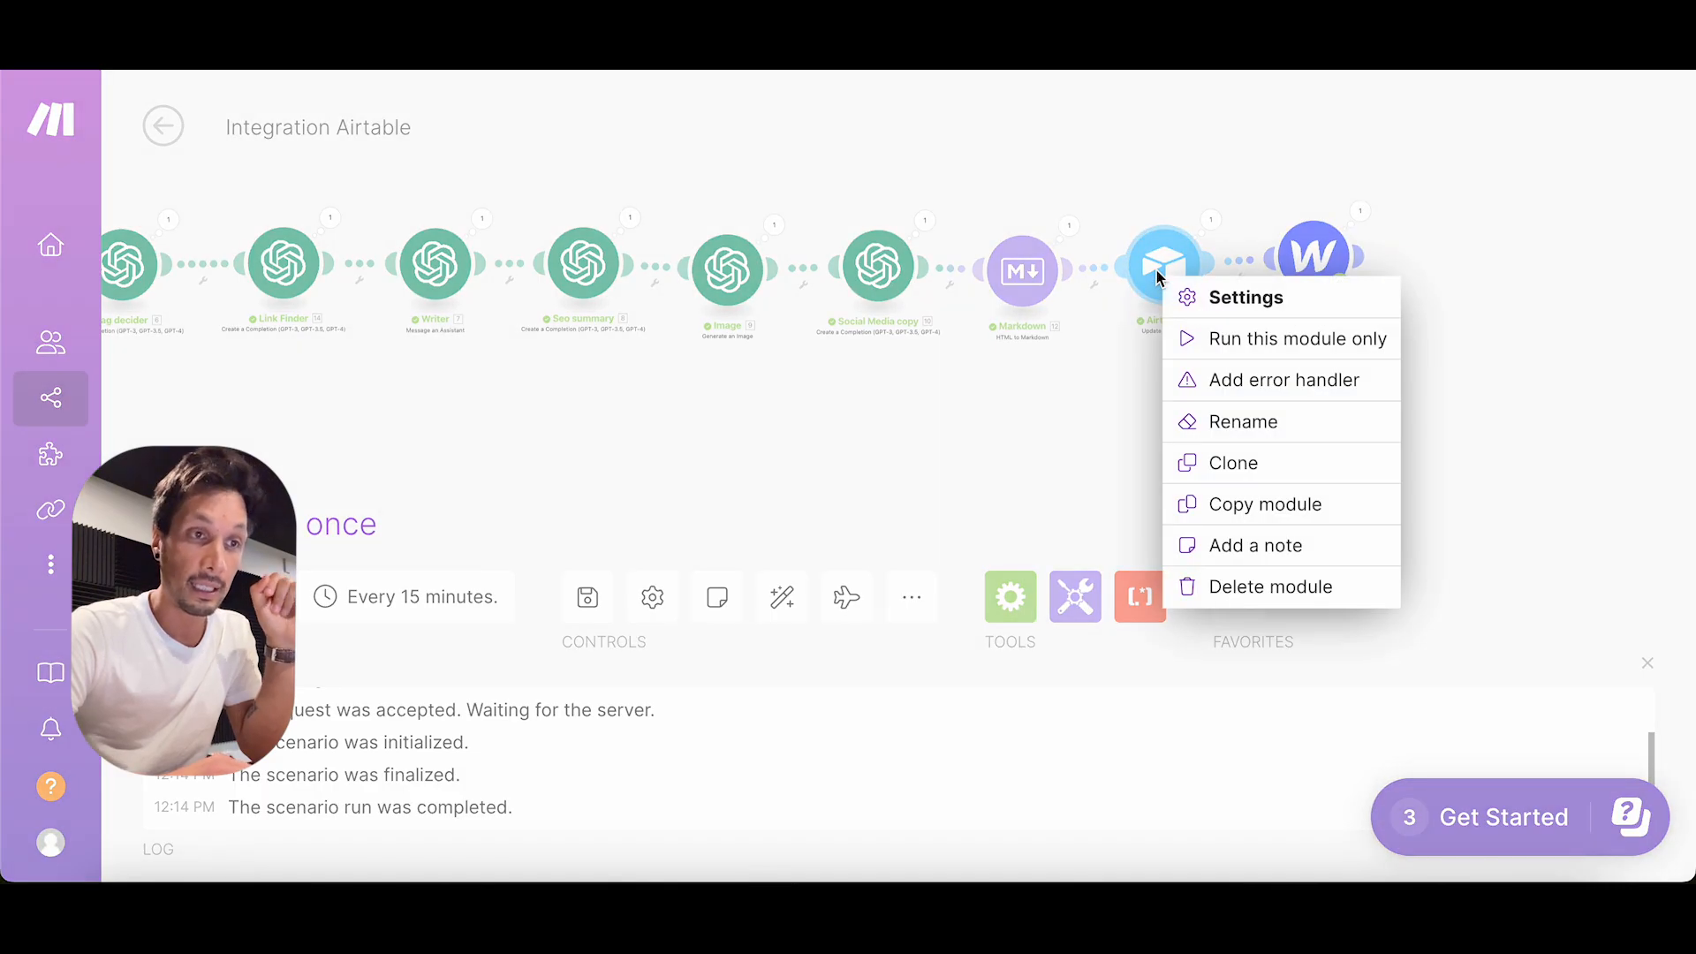
pyautogui.click(1207, 340)
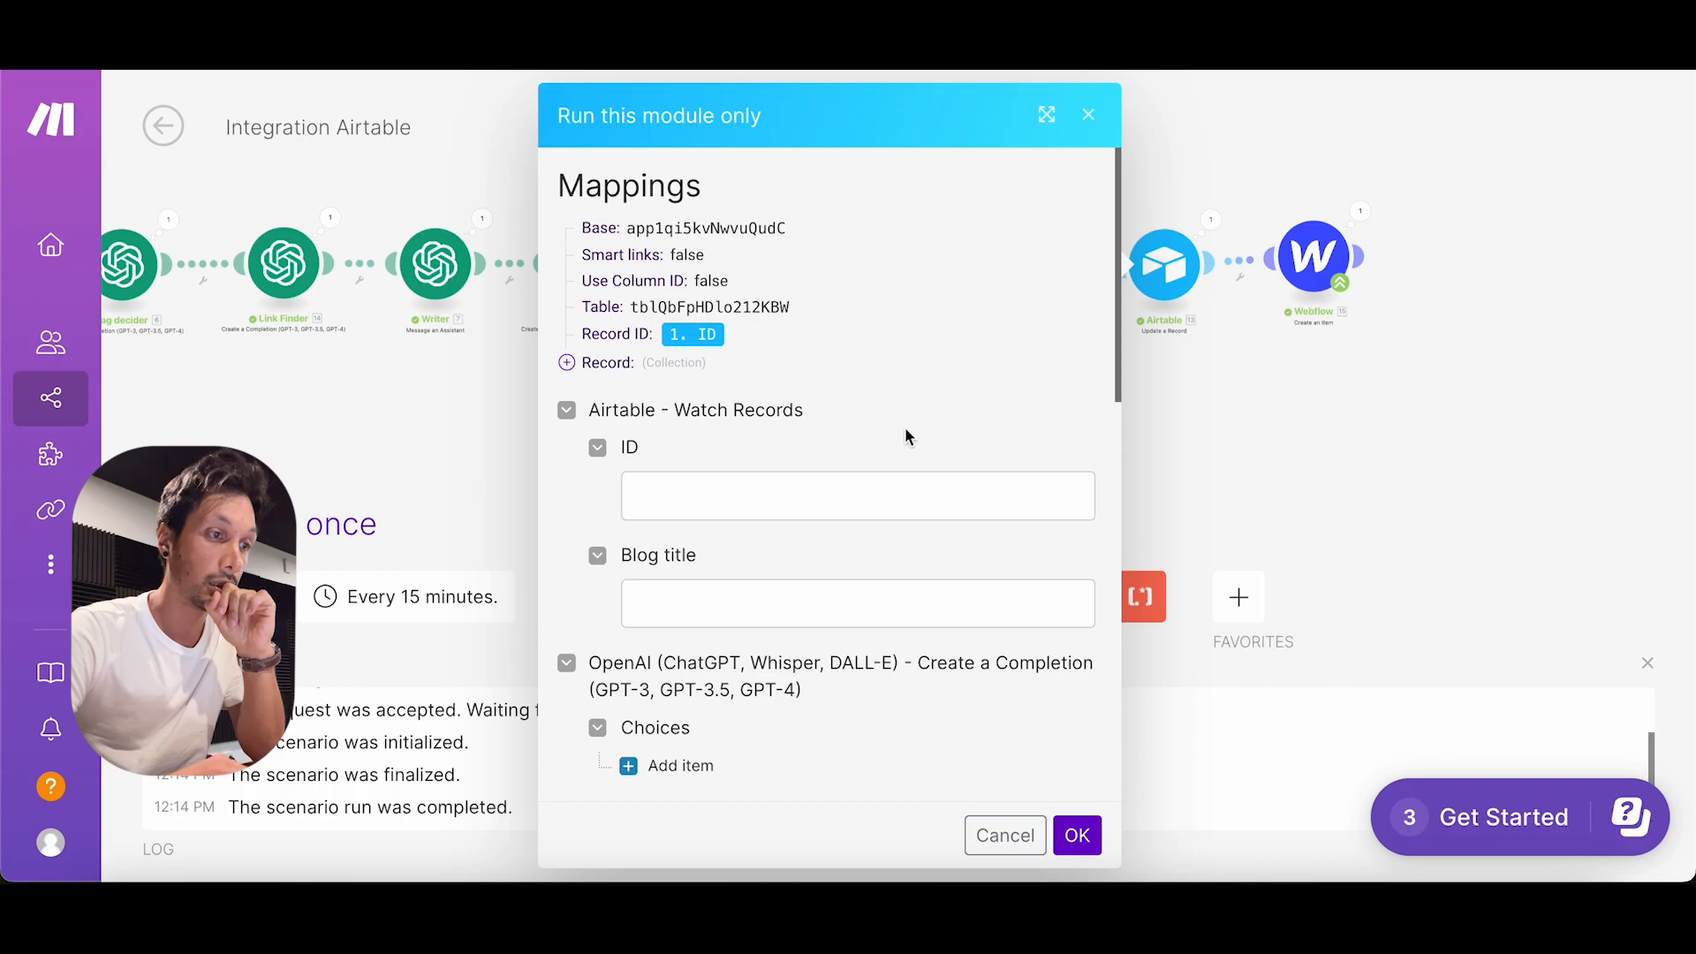
pyautogui.scroll(-6, 846, 415)
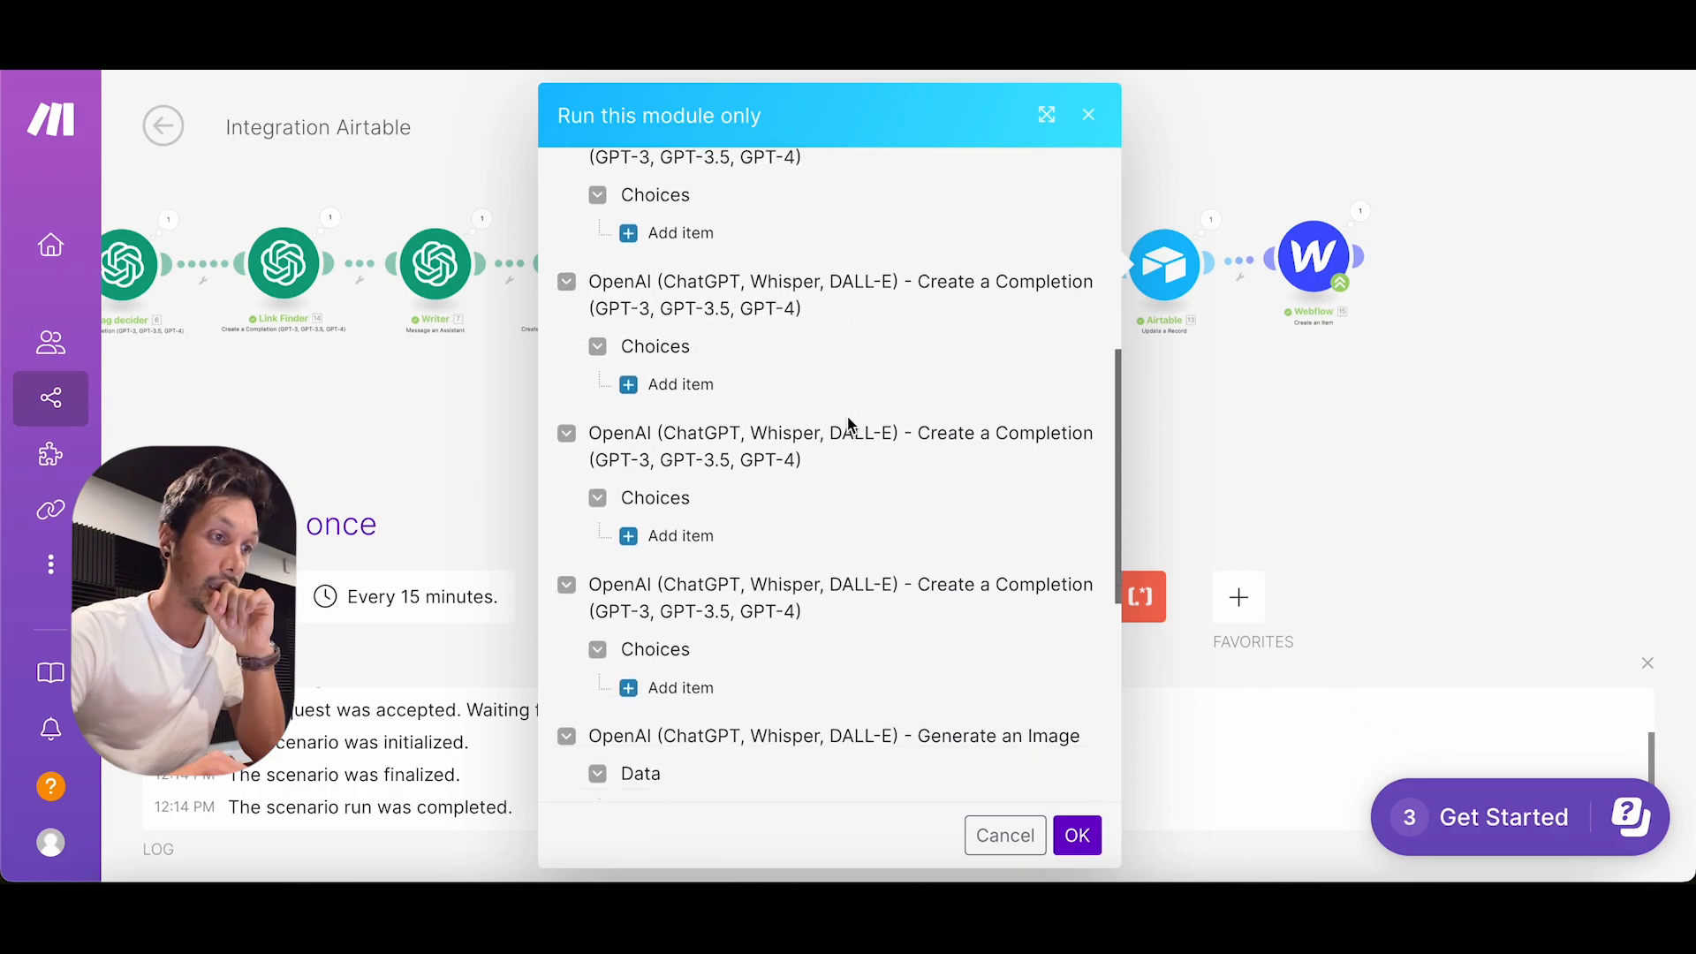
pyautogui.scroll(10, 848, 421)
pyautogui.click(1089, 118)
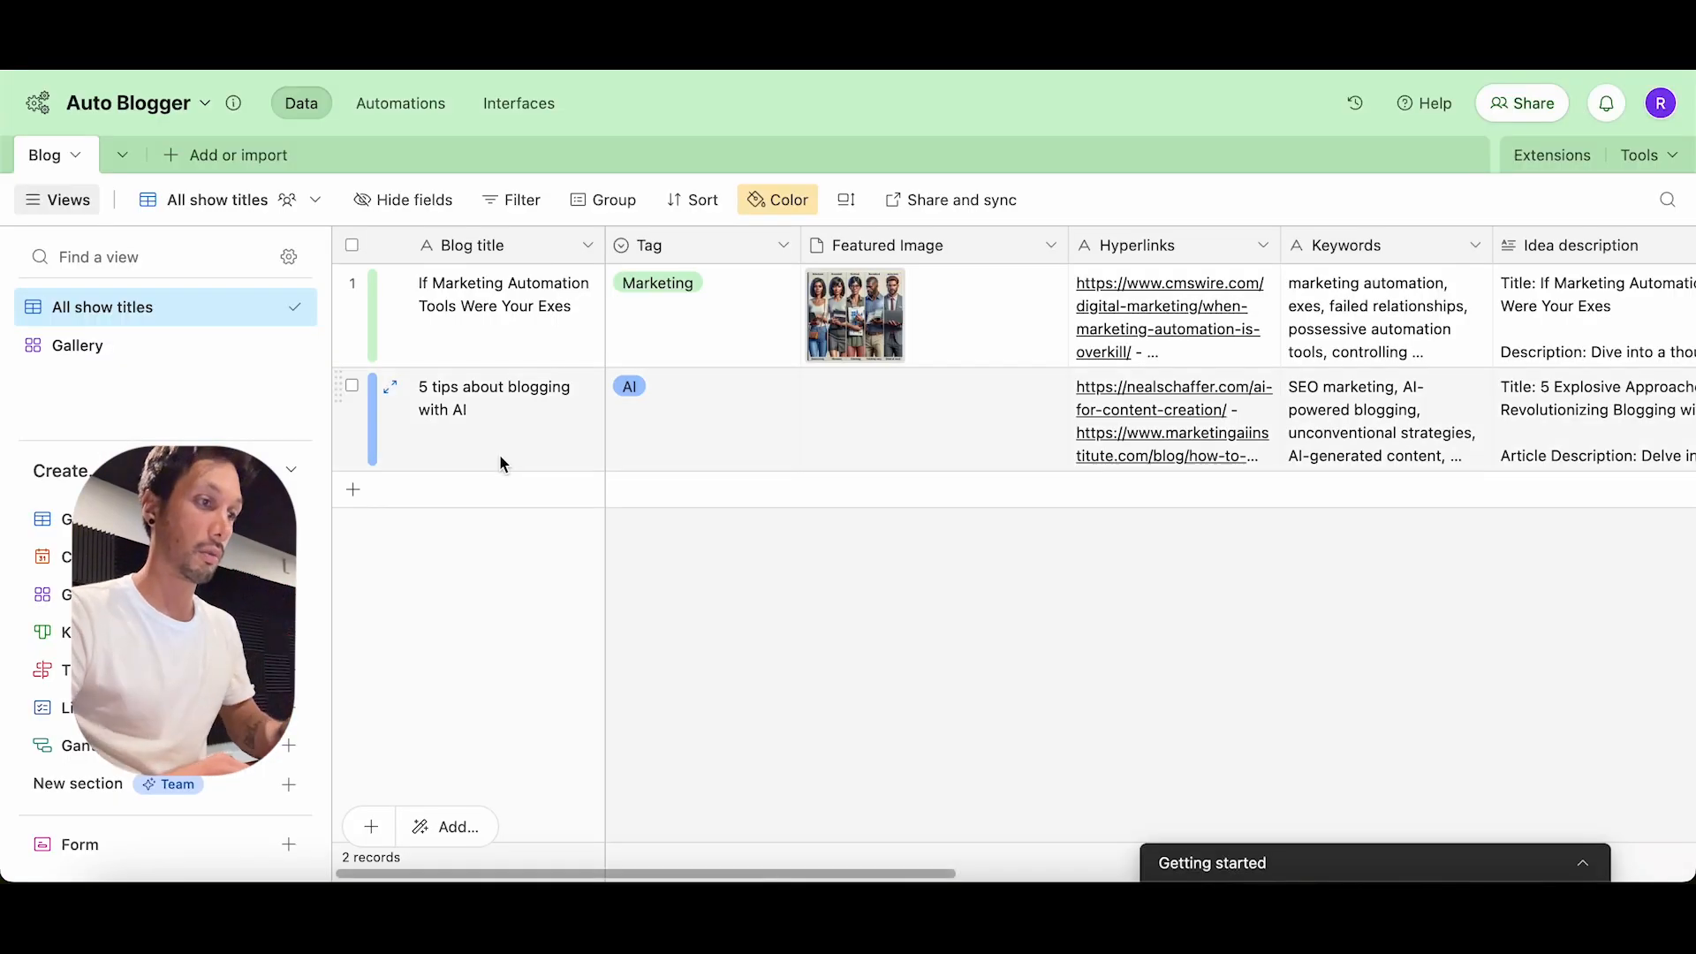
# Step: In Airtable, add a Blog record with the title "why marketing is important for your startup"
pyautogui.click(486, 486)
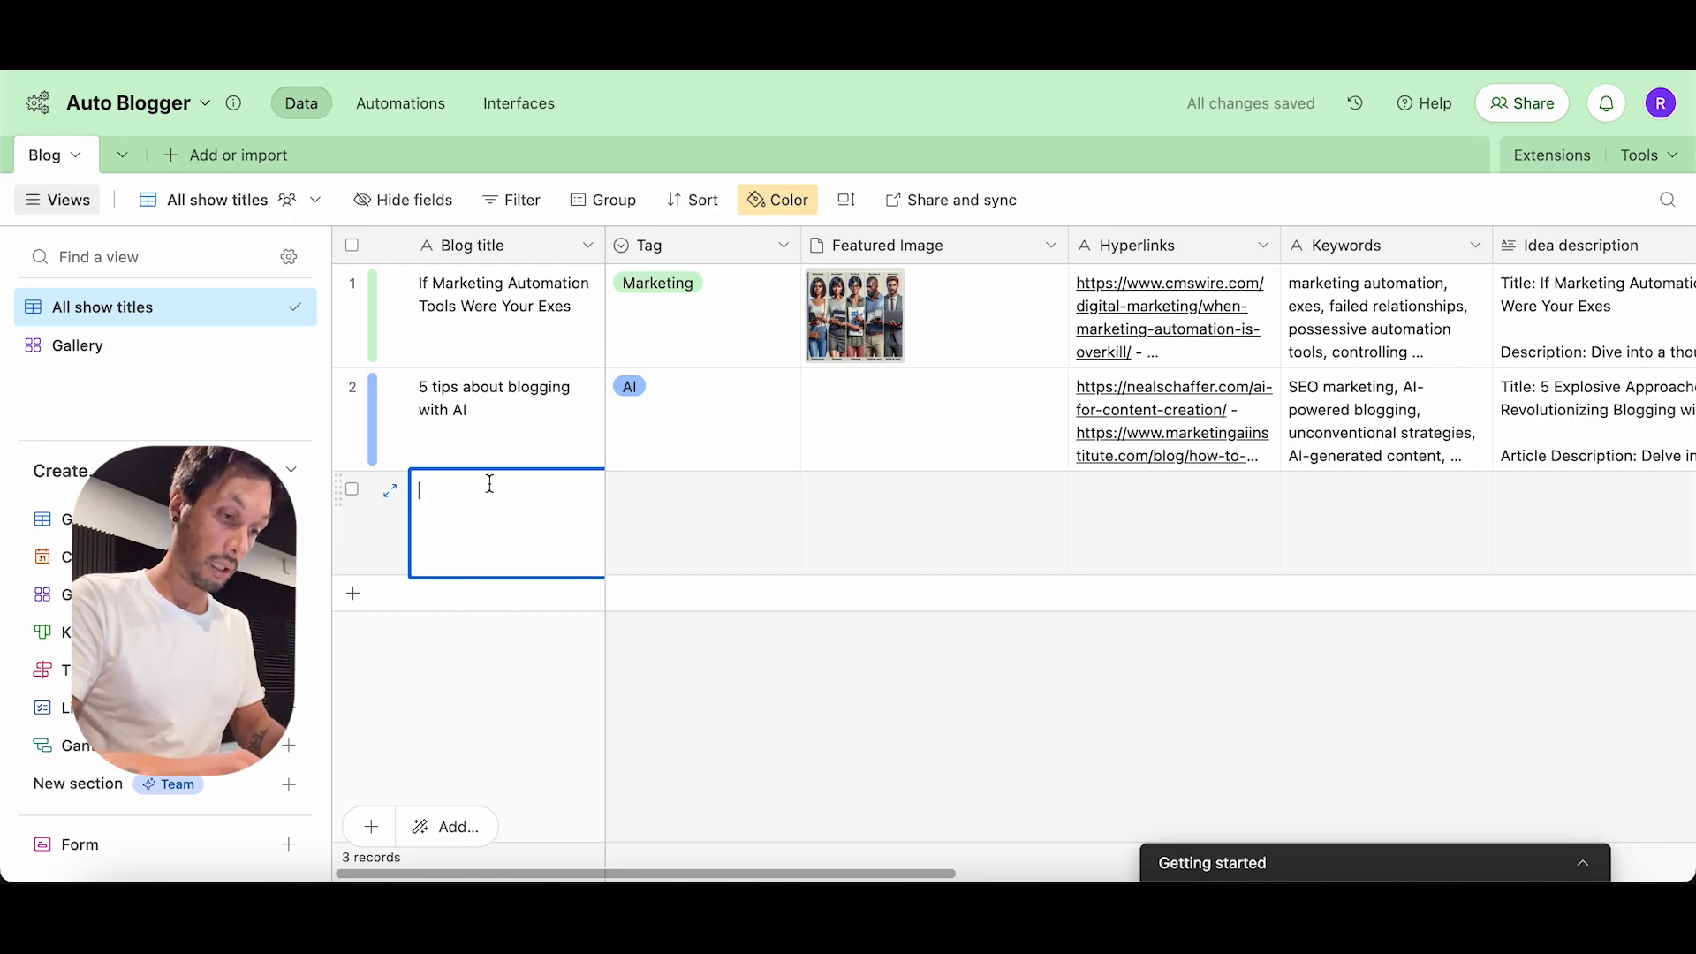
pyautogui.write('why m')
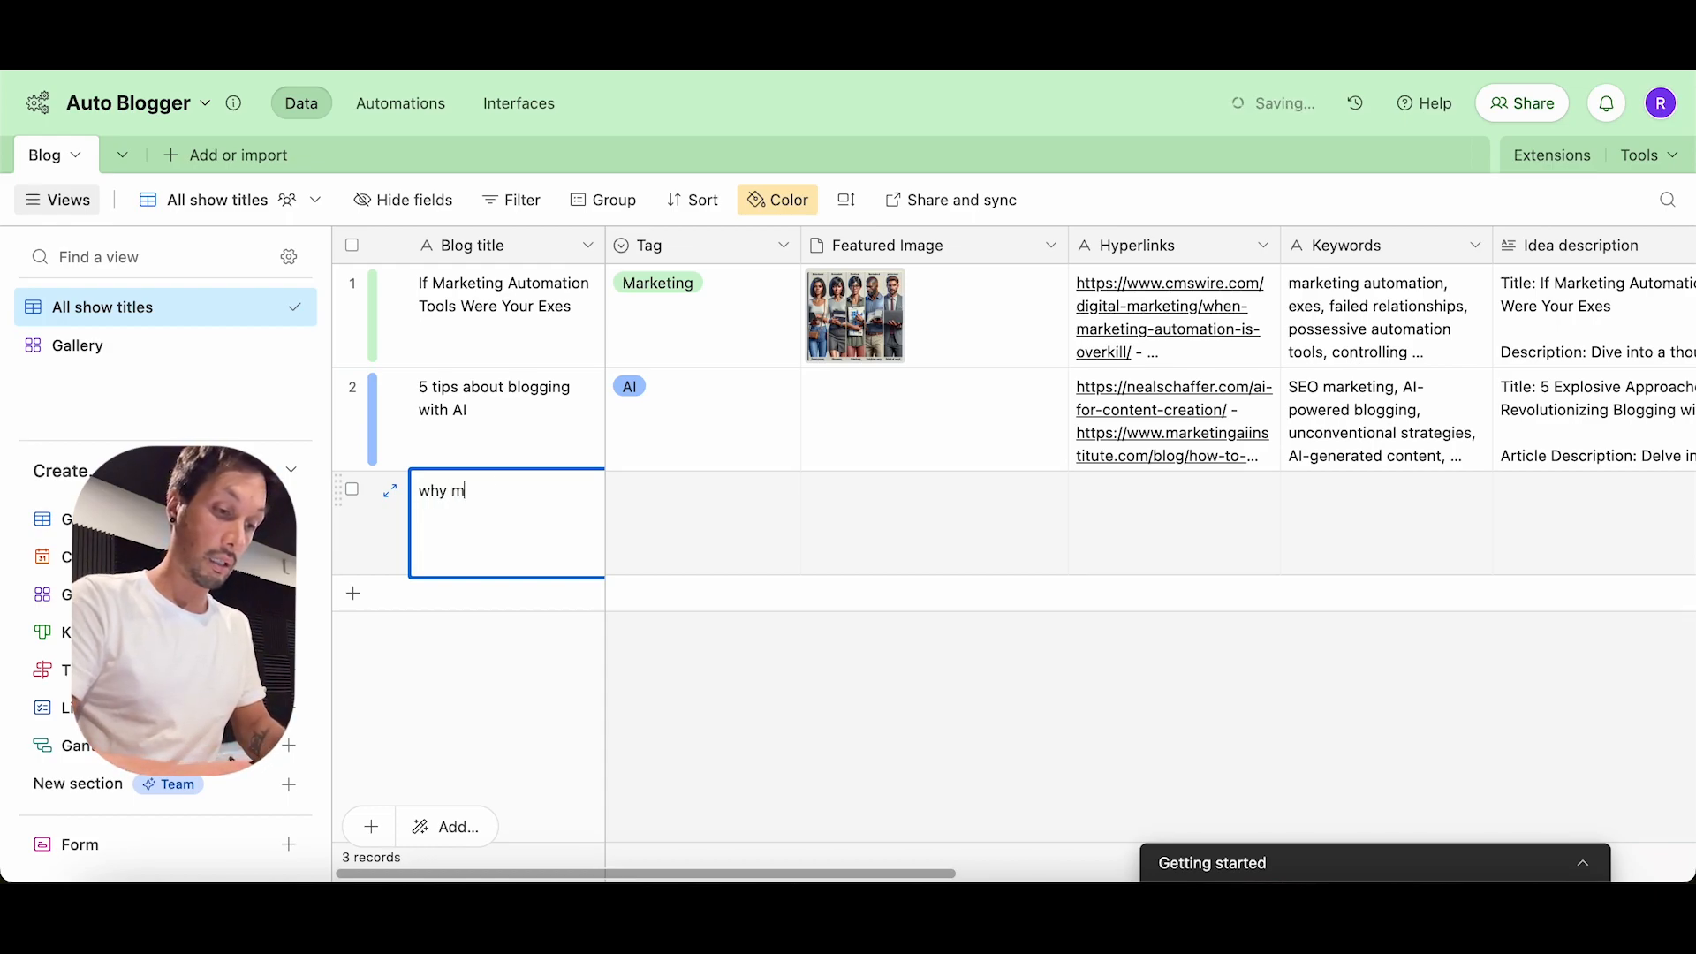
pyautogui.write('arketing')
pyautogui.press('BackSpace')
pyautogui.write('in')
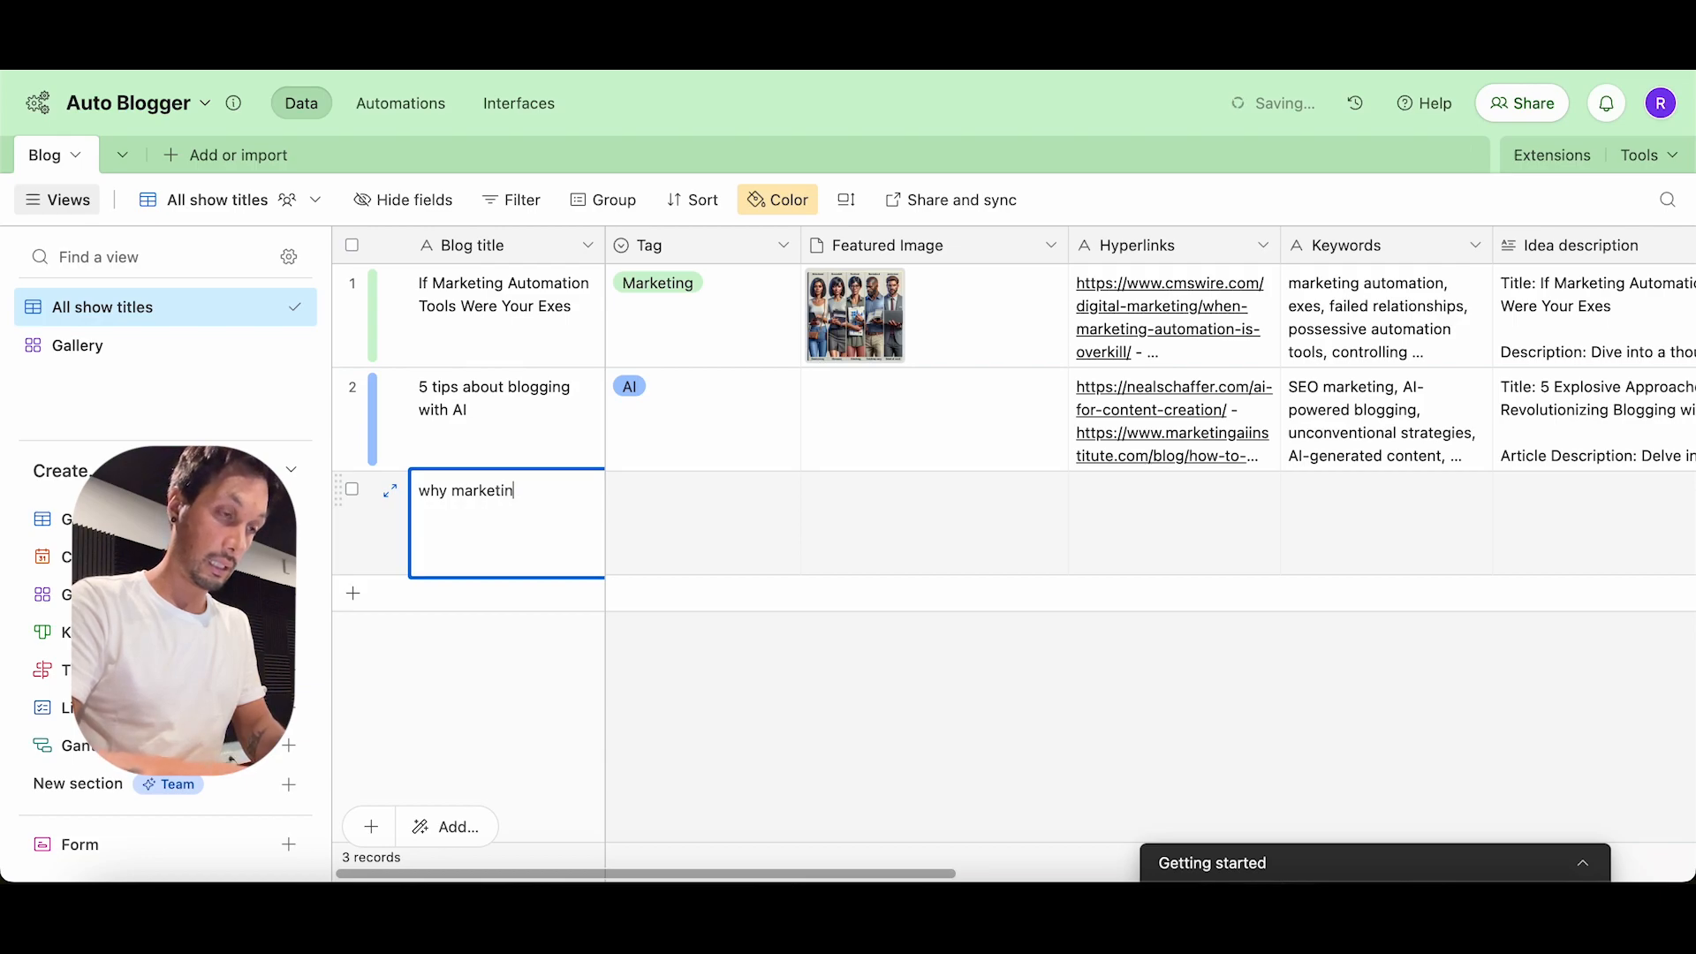
pyautogui.write('g is im')
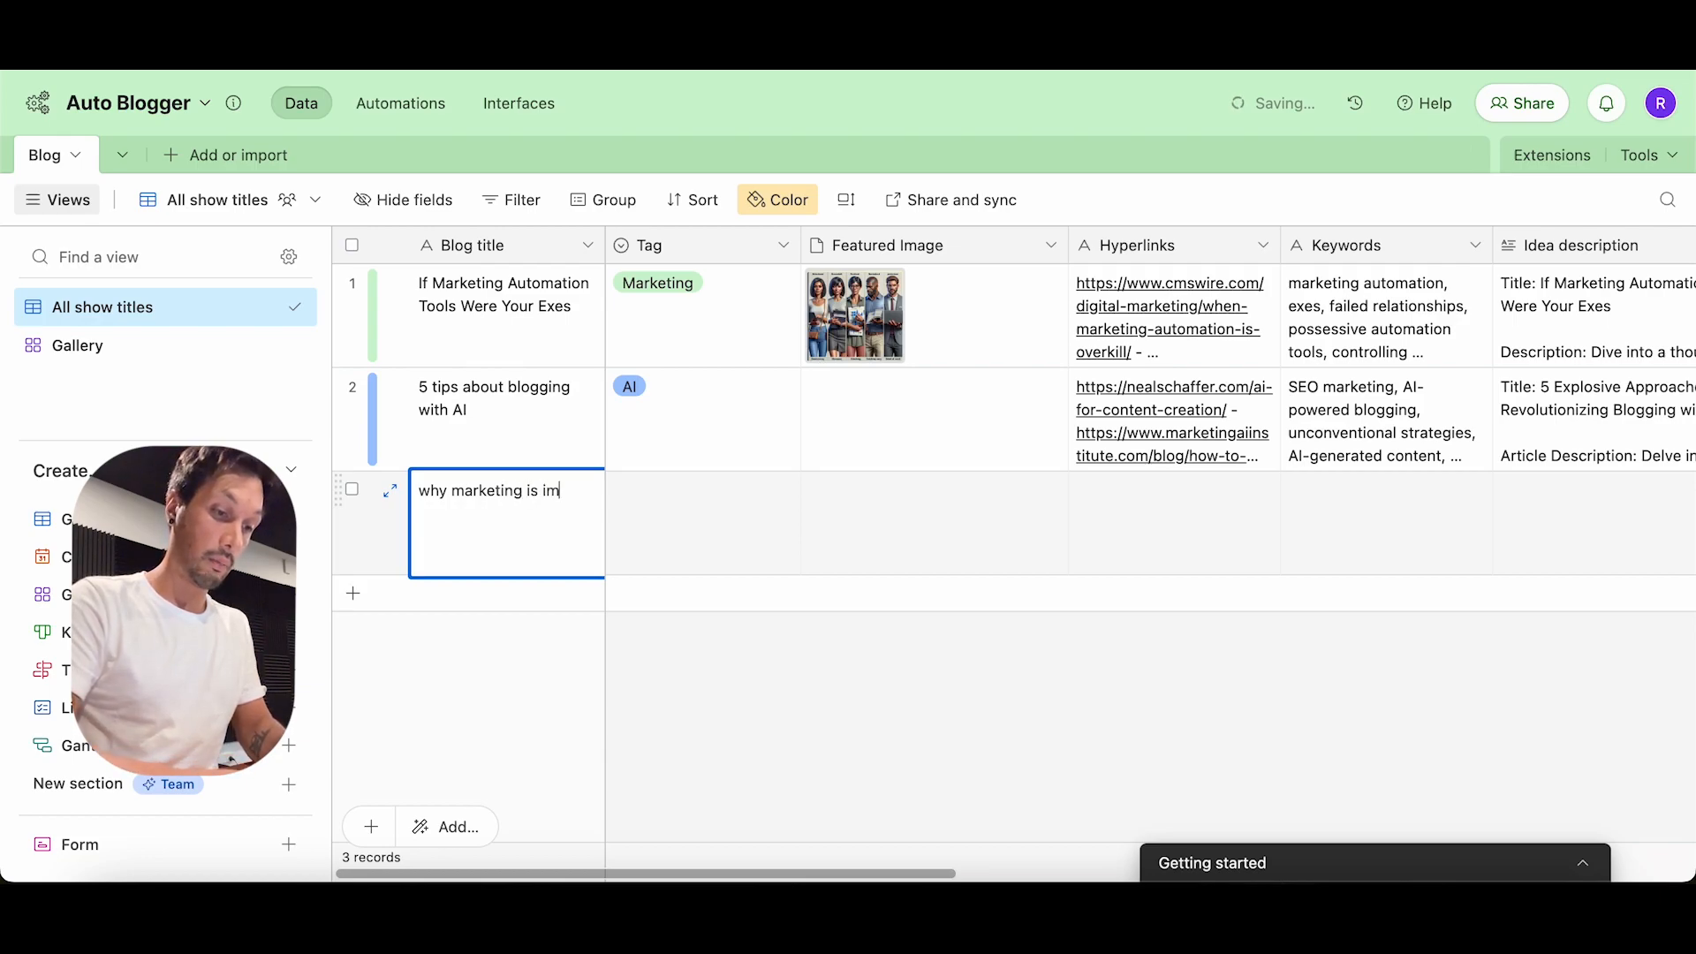
pyautogui.write('portant for you')
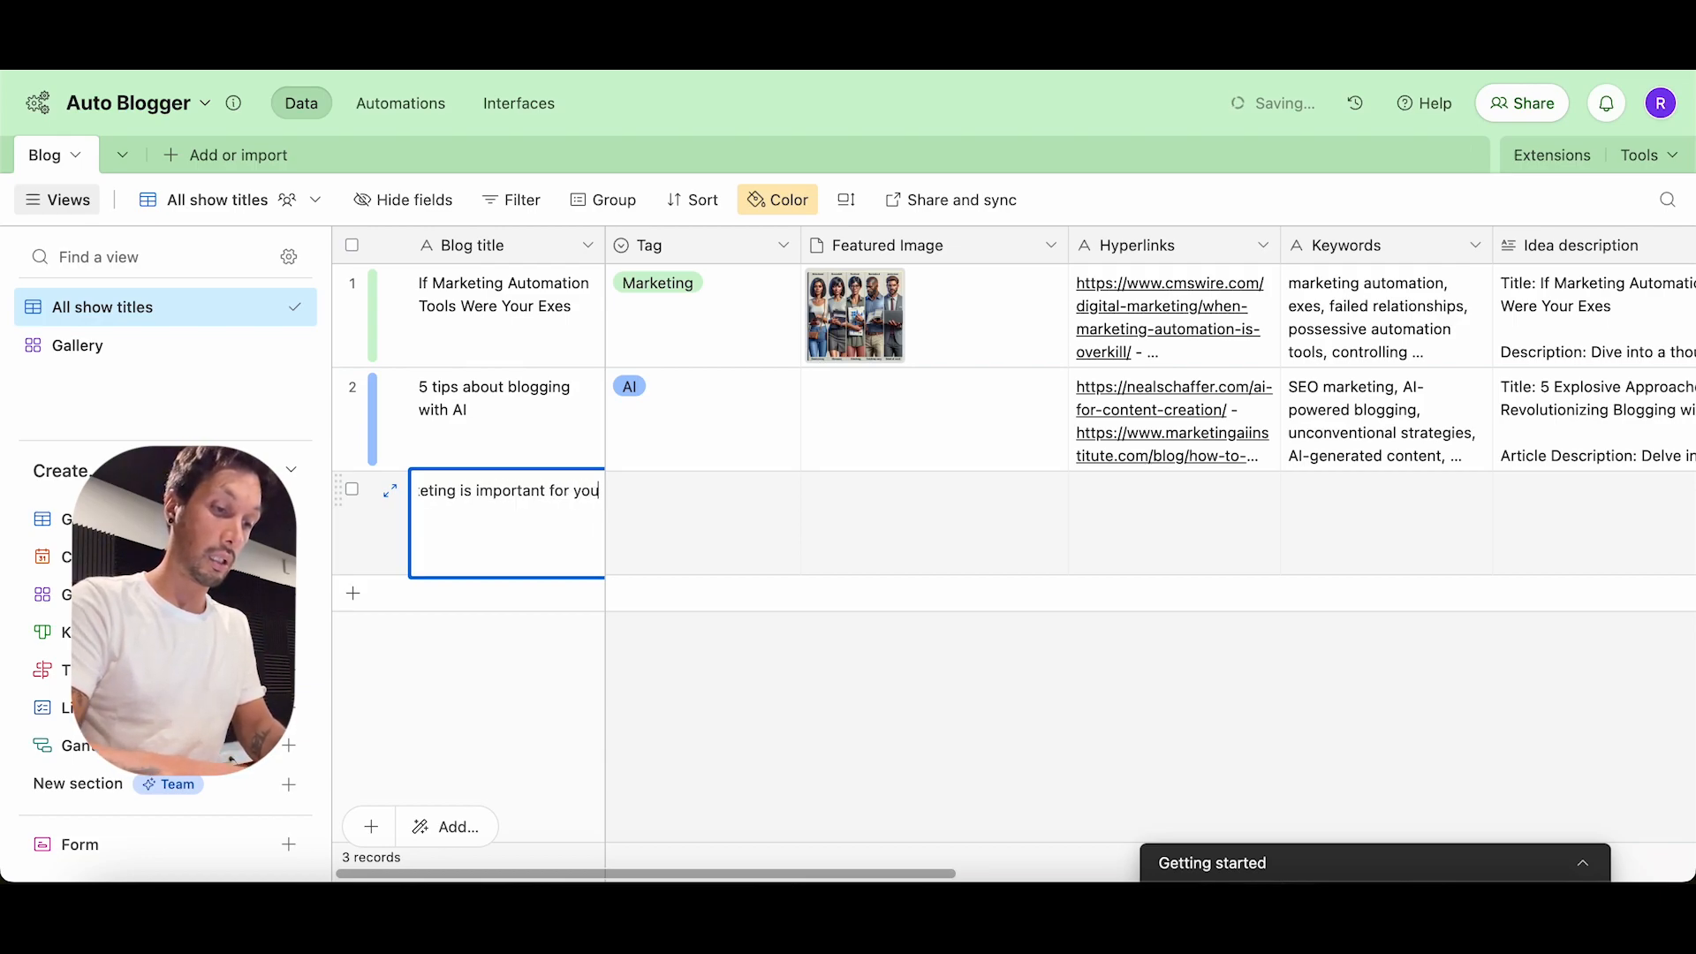
pyautogui.write('r startup')
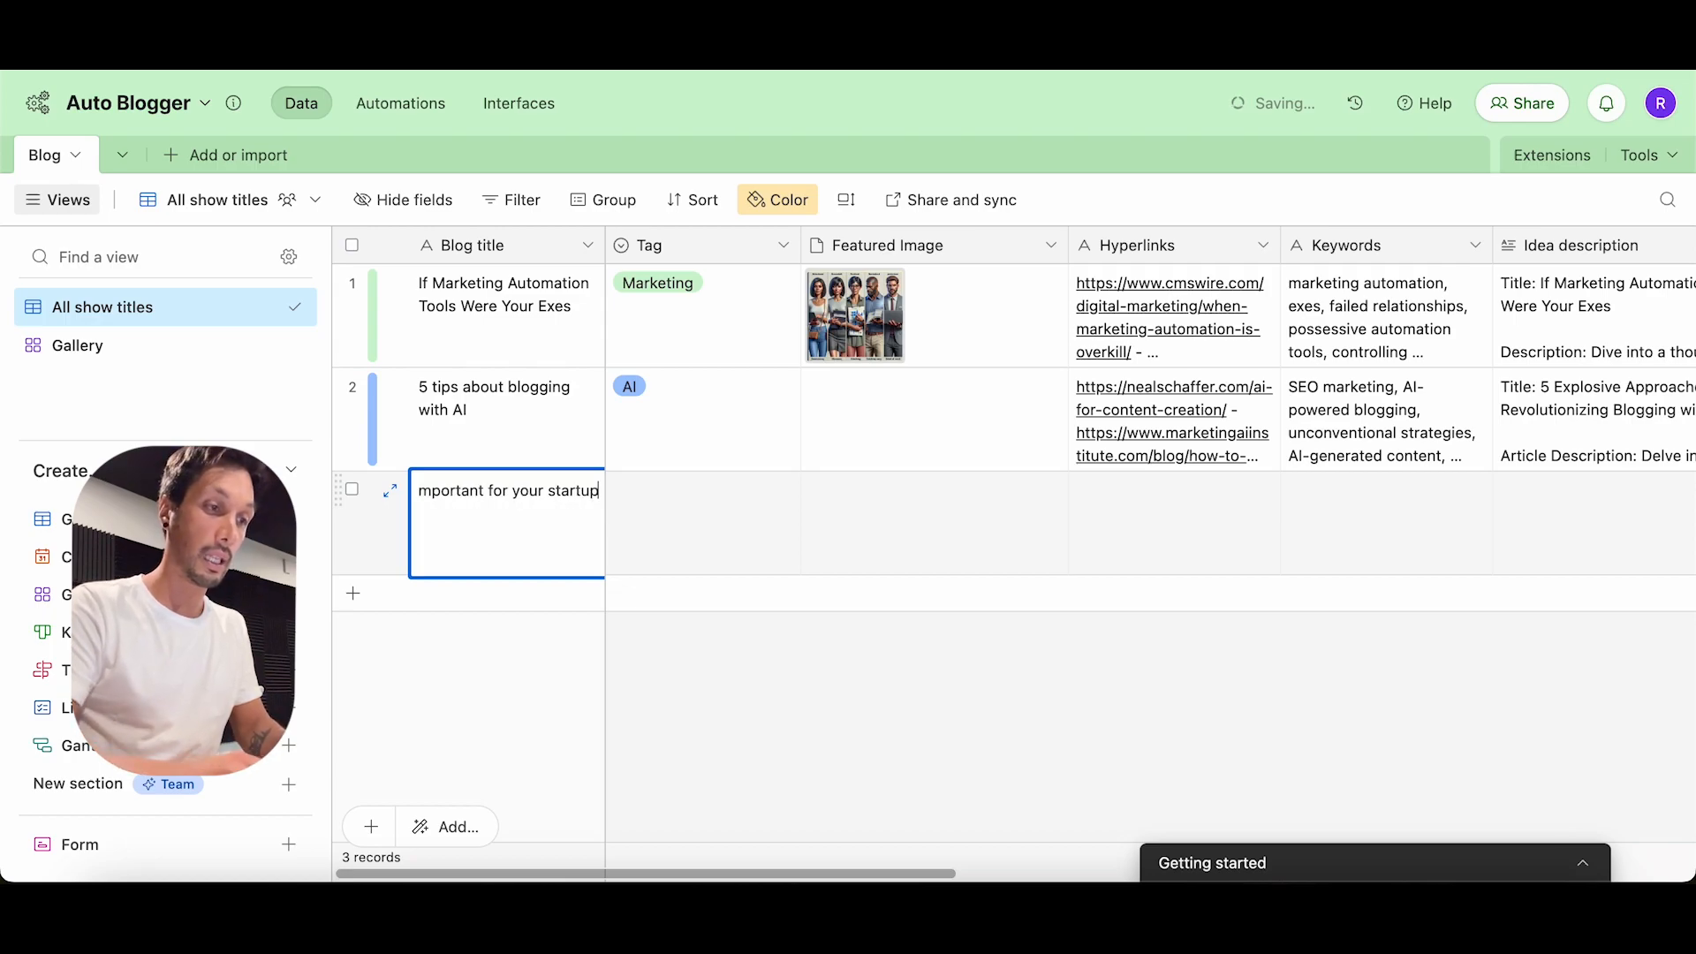
pyautogui.click(507, 671)
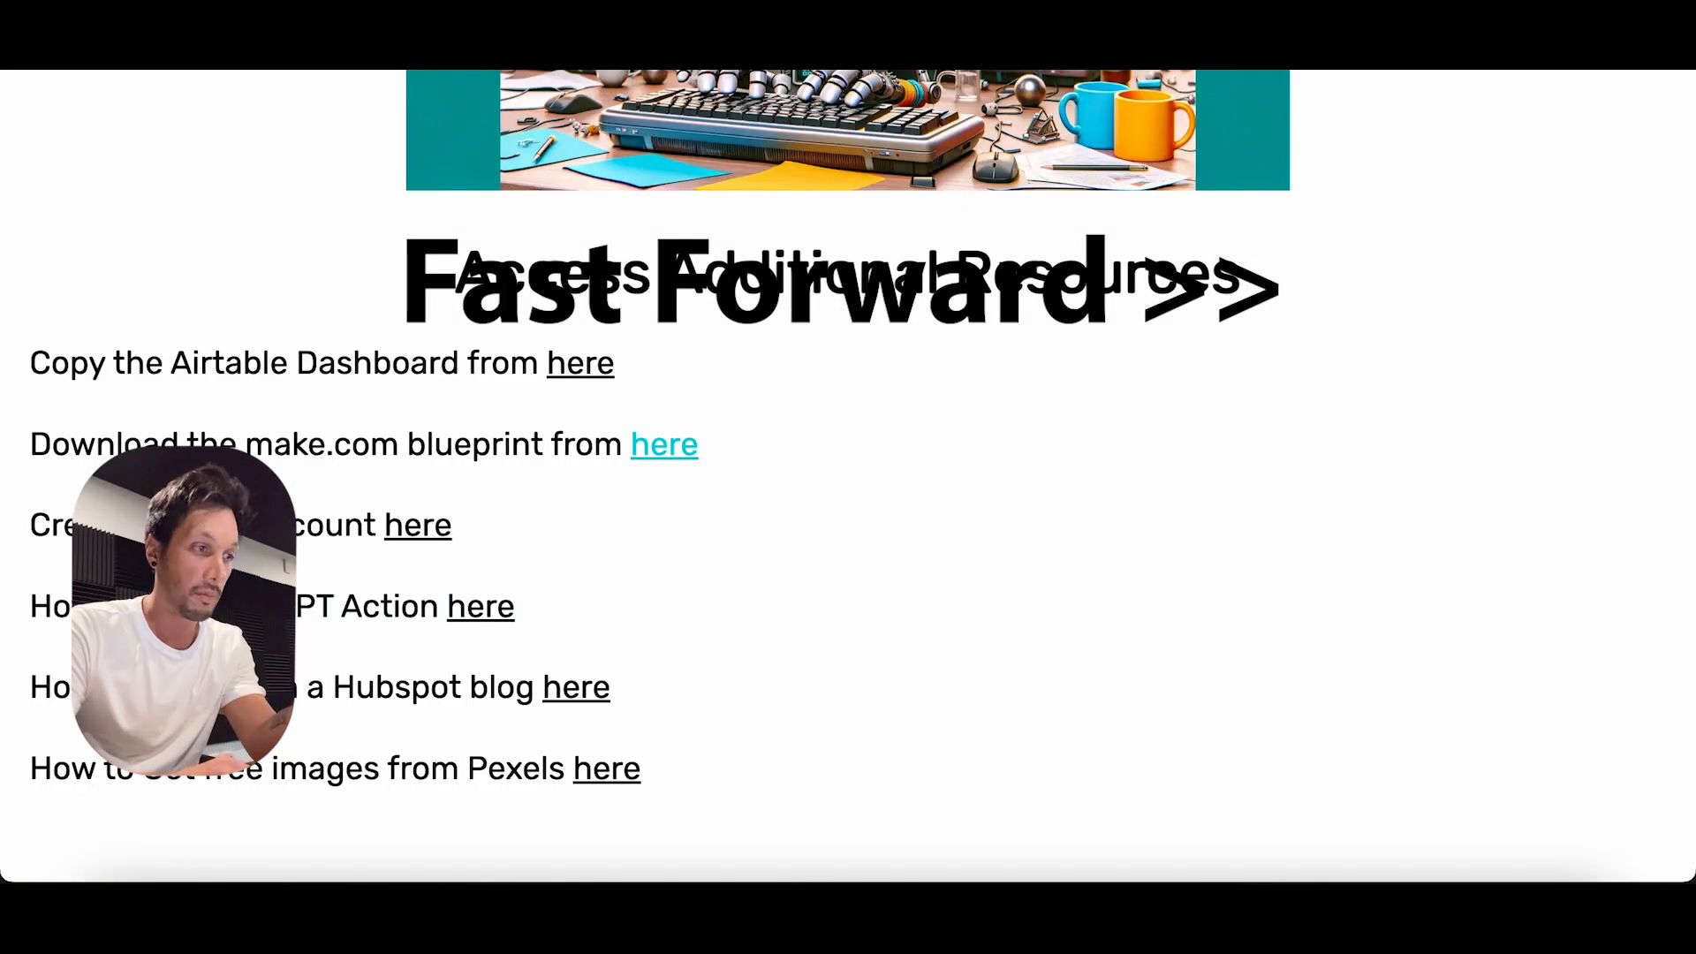
# Step: On the Access Additional Resources page, look at the entry for the Hubspot blog guide
pyautogui.moveTo(334, 688); pyautogui.dragTo(535, 688)
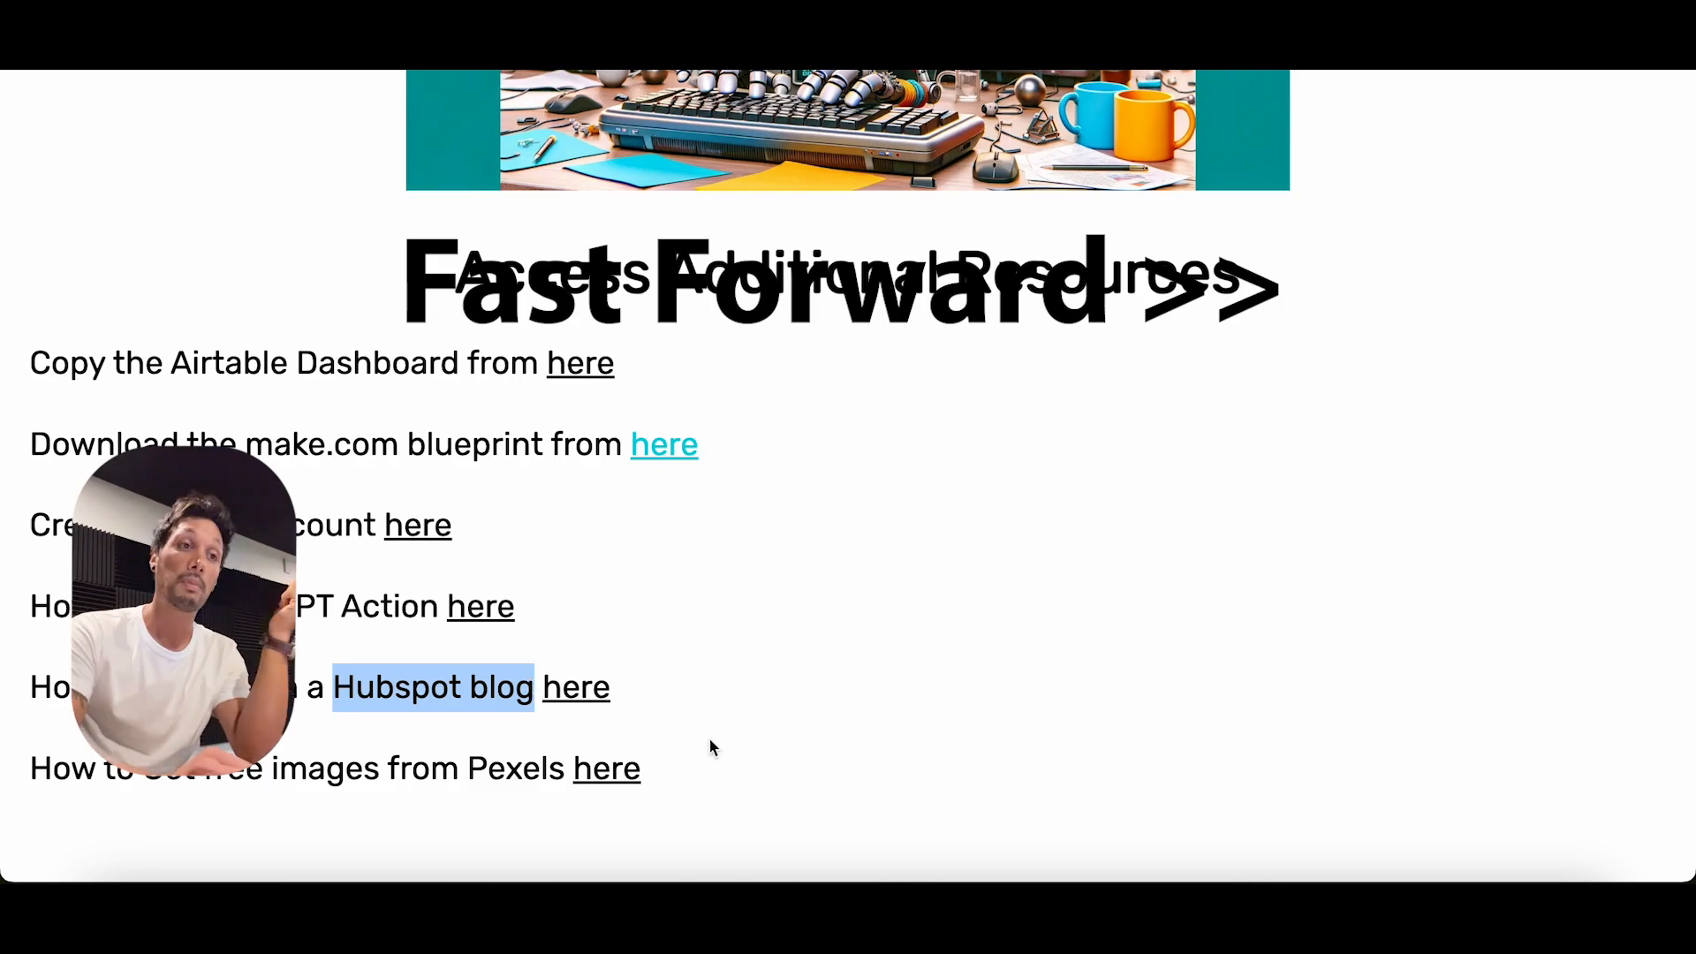
pyautogui.click(710, 747)
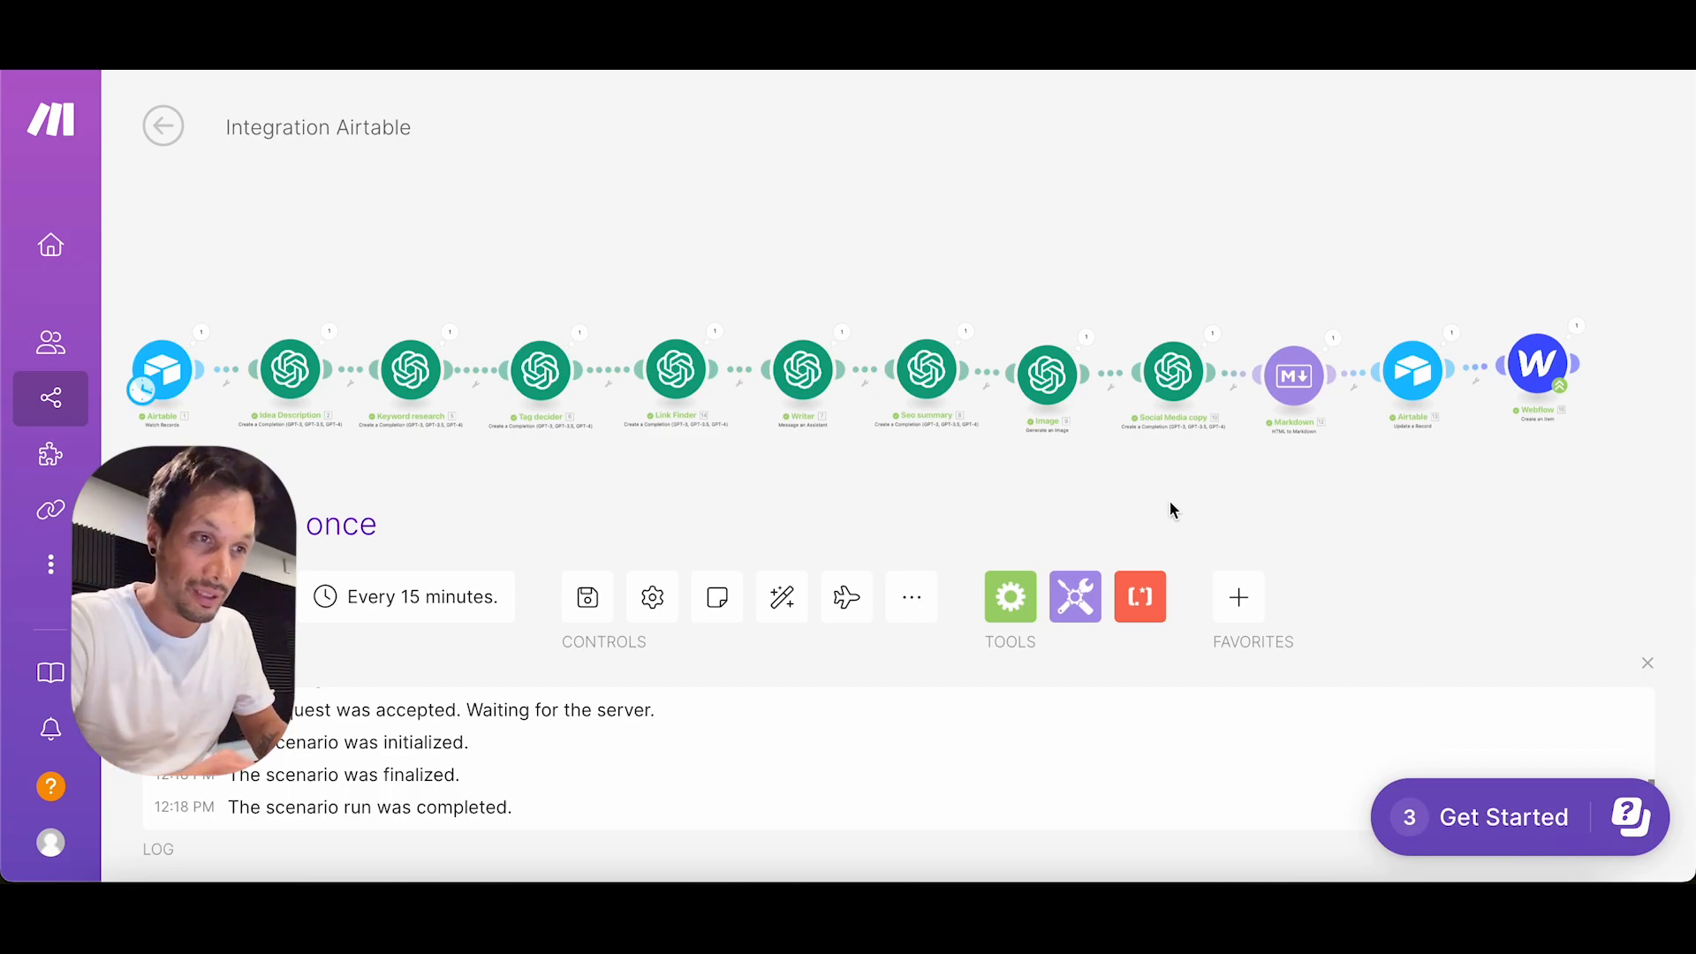
# Step: In Make, reopen the Airtable Update a Record module and review its Featured Image File URL mapping
pyautogui.moveTo(1305, 488); pyautogui.dragTo(1206, 484)
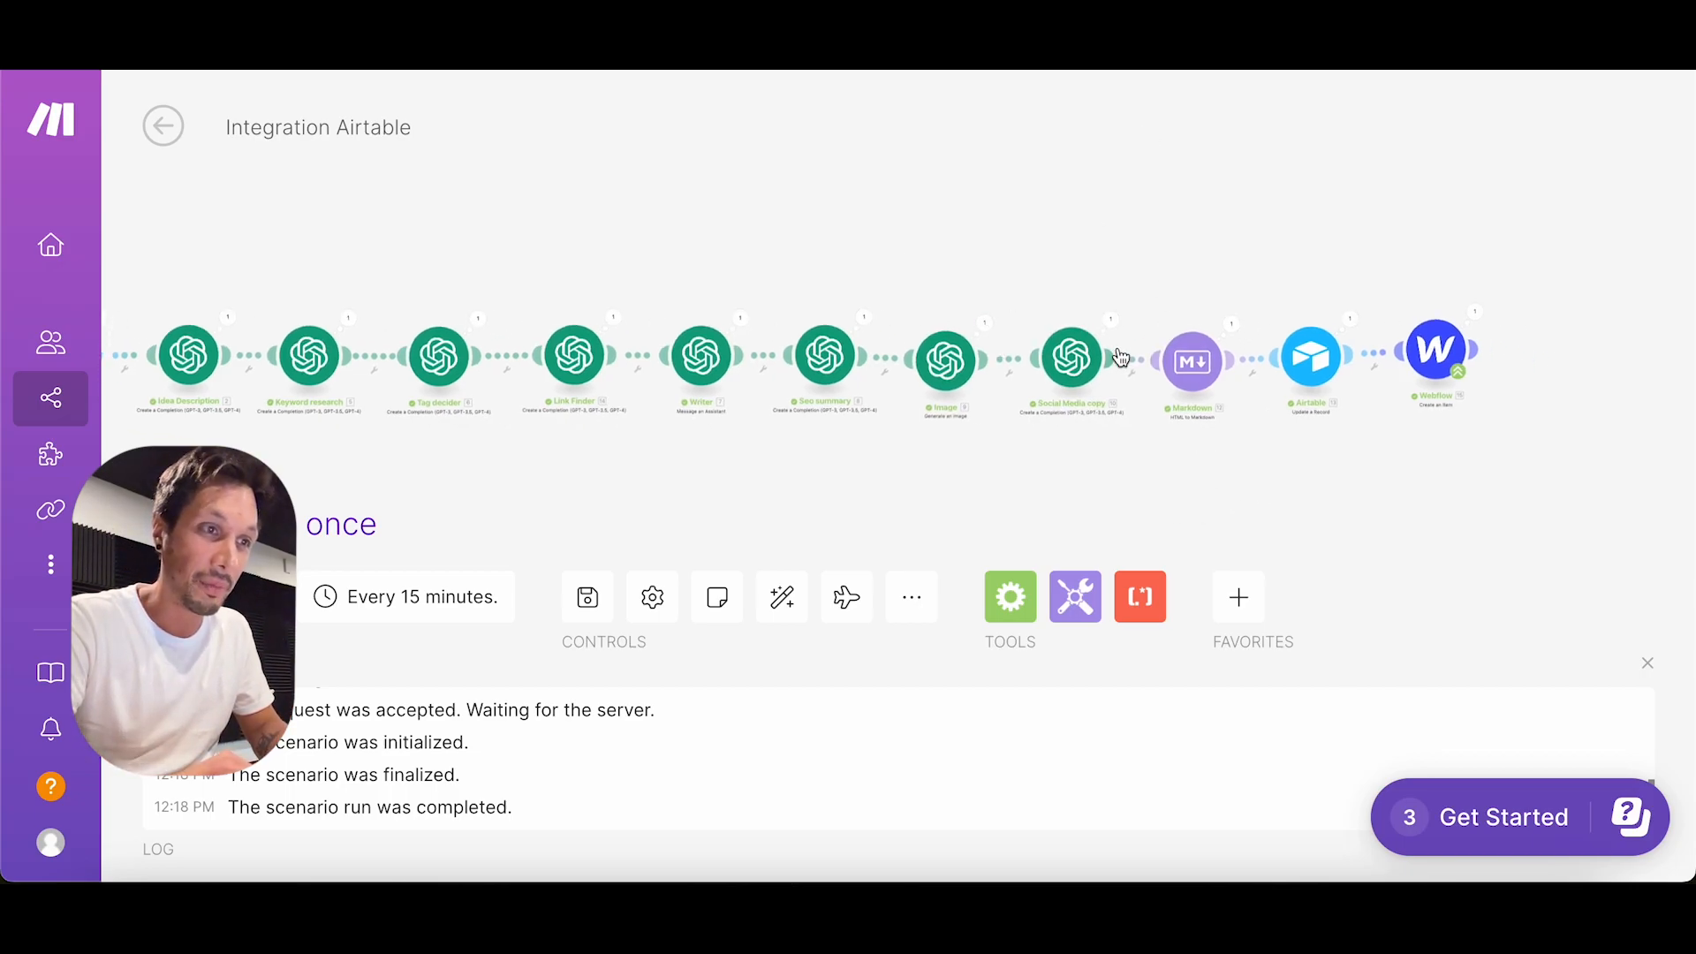
pyautogui.click(1314, 362)
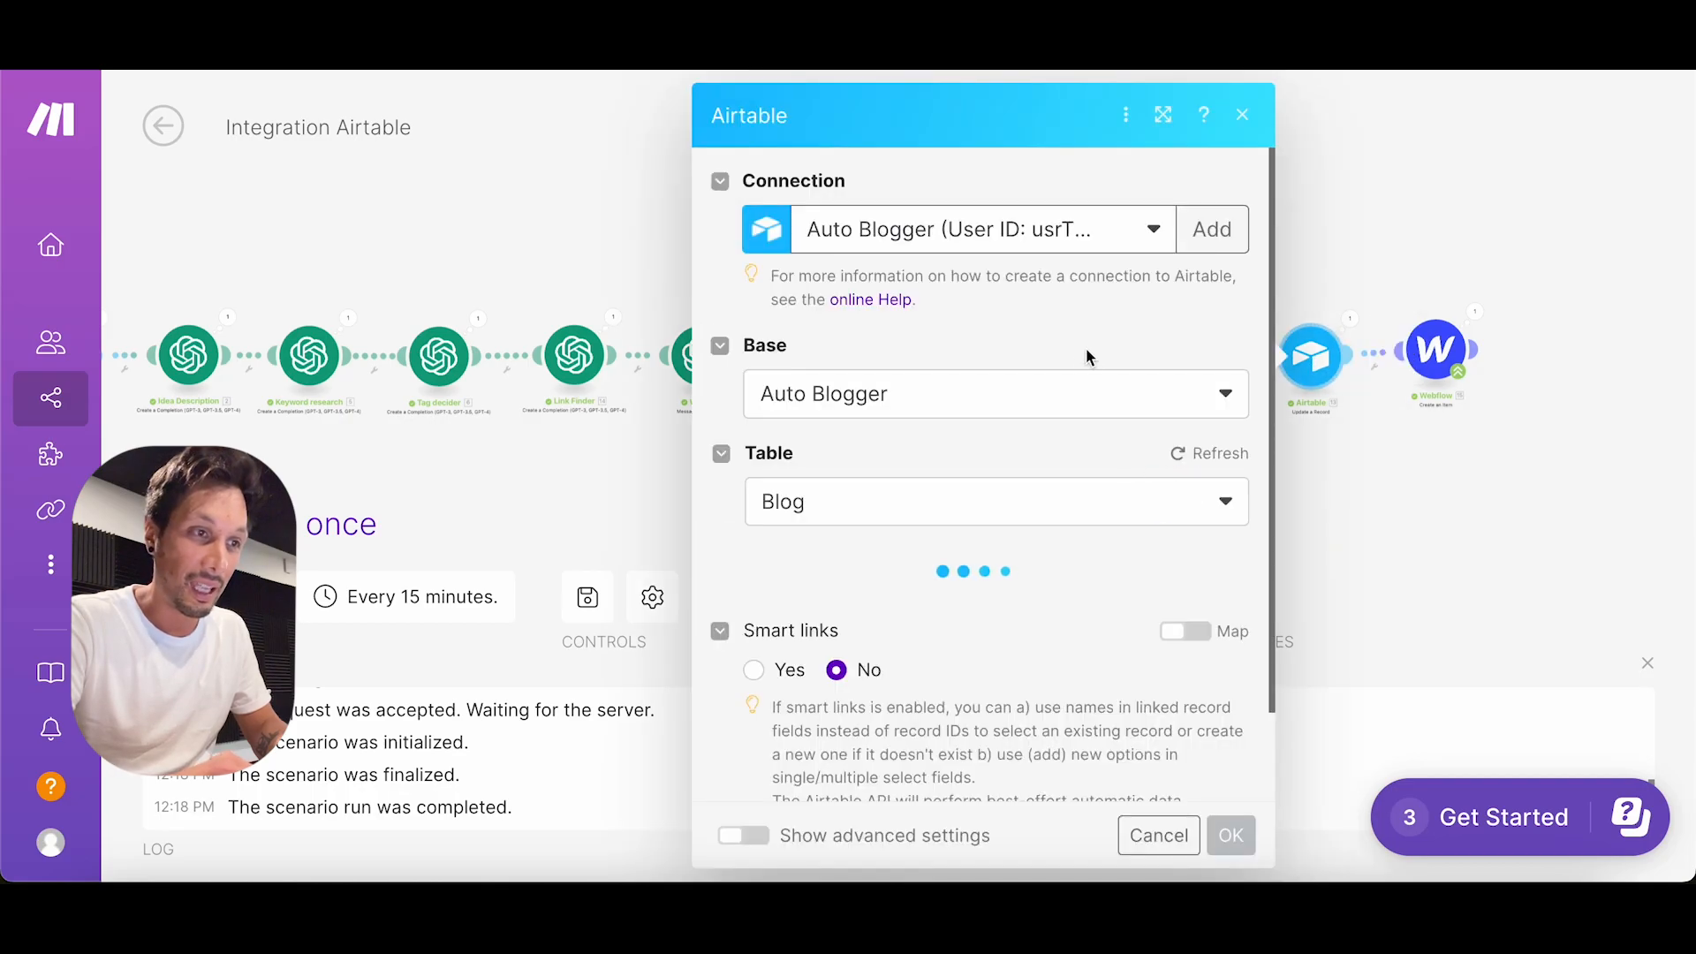
pyautogui.scroll(-1, 1015, 409)
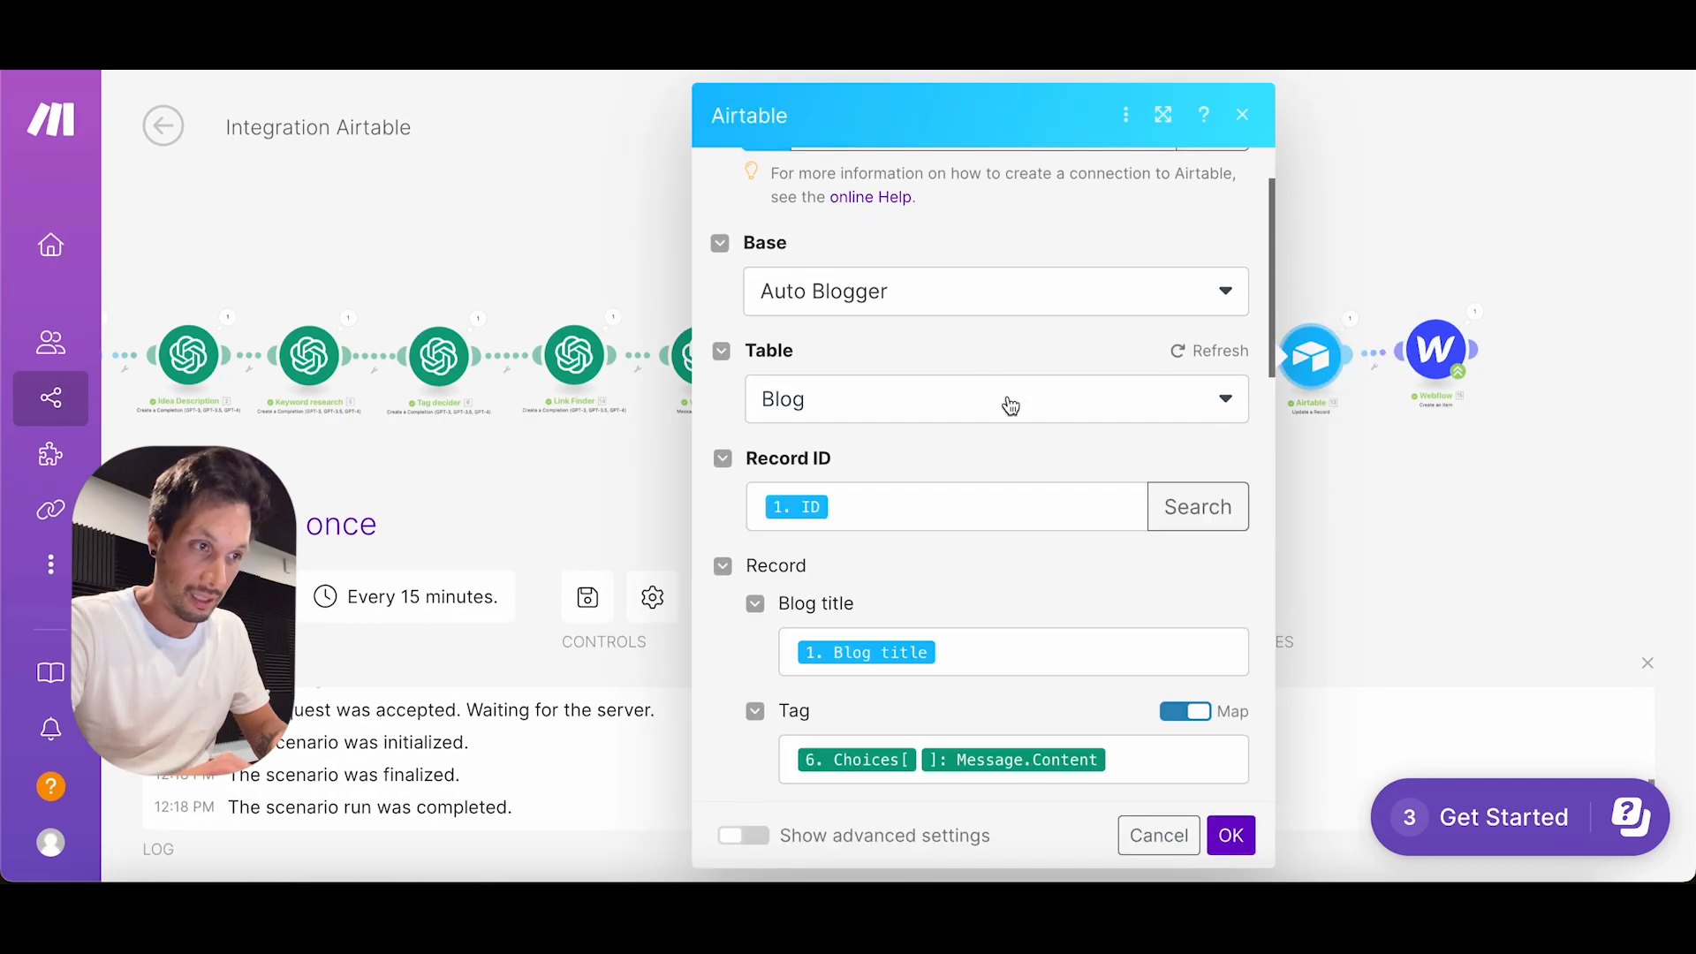
pyautogui.scroll(-5, 1009, 403)
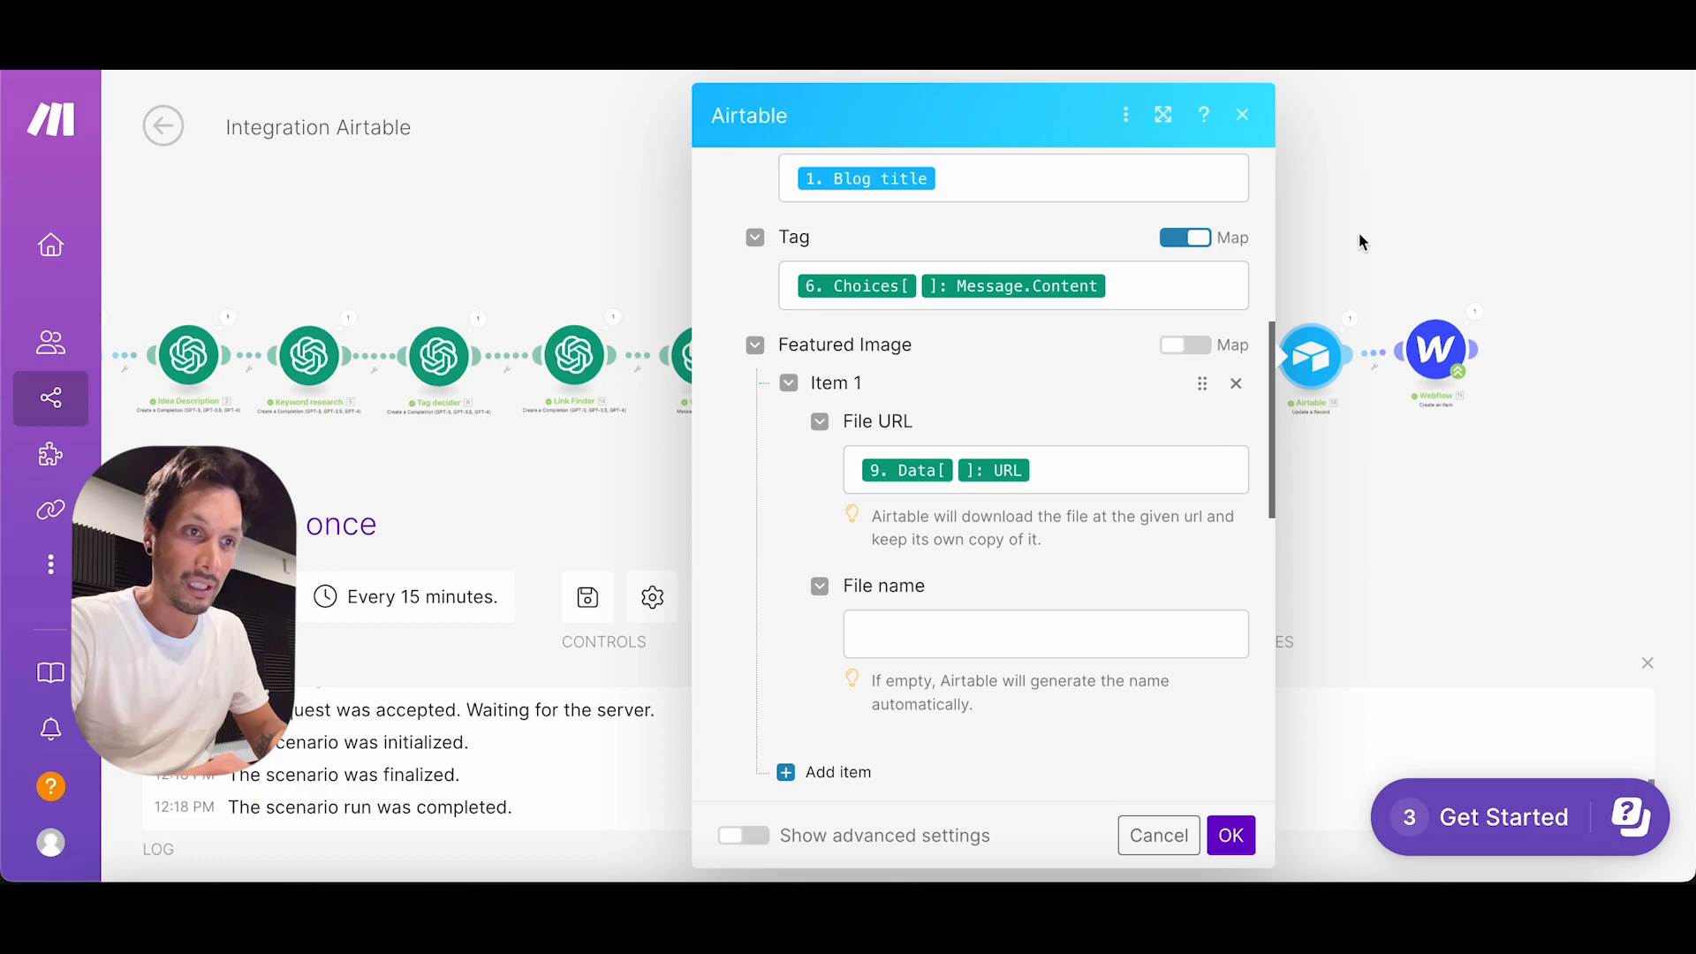
pyautogui.click(1300, 164)
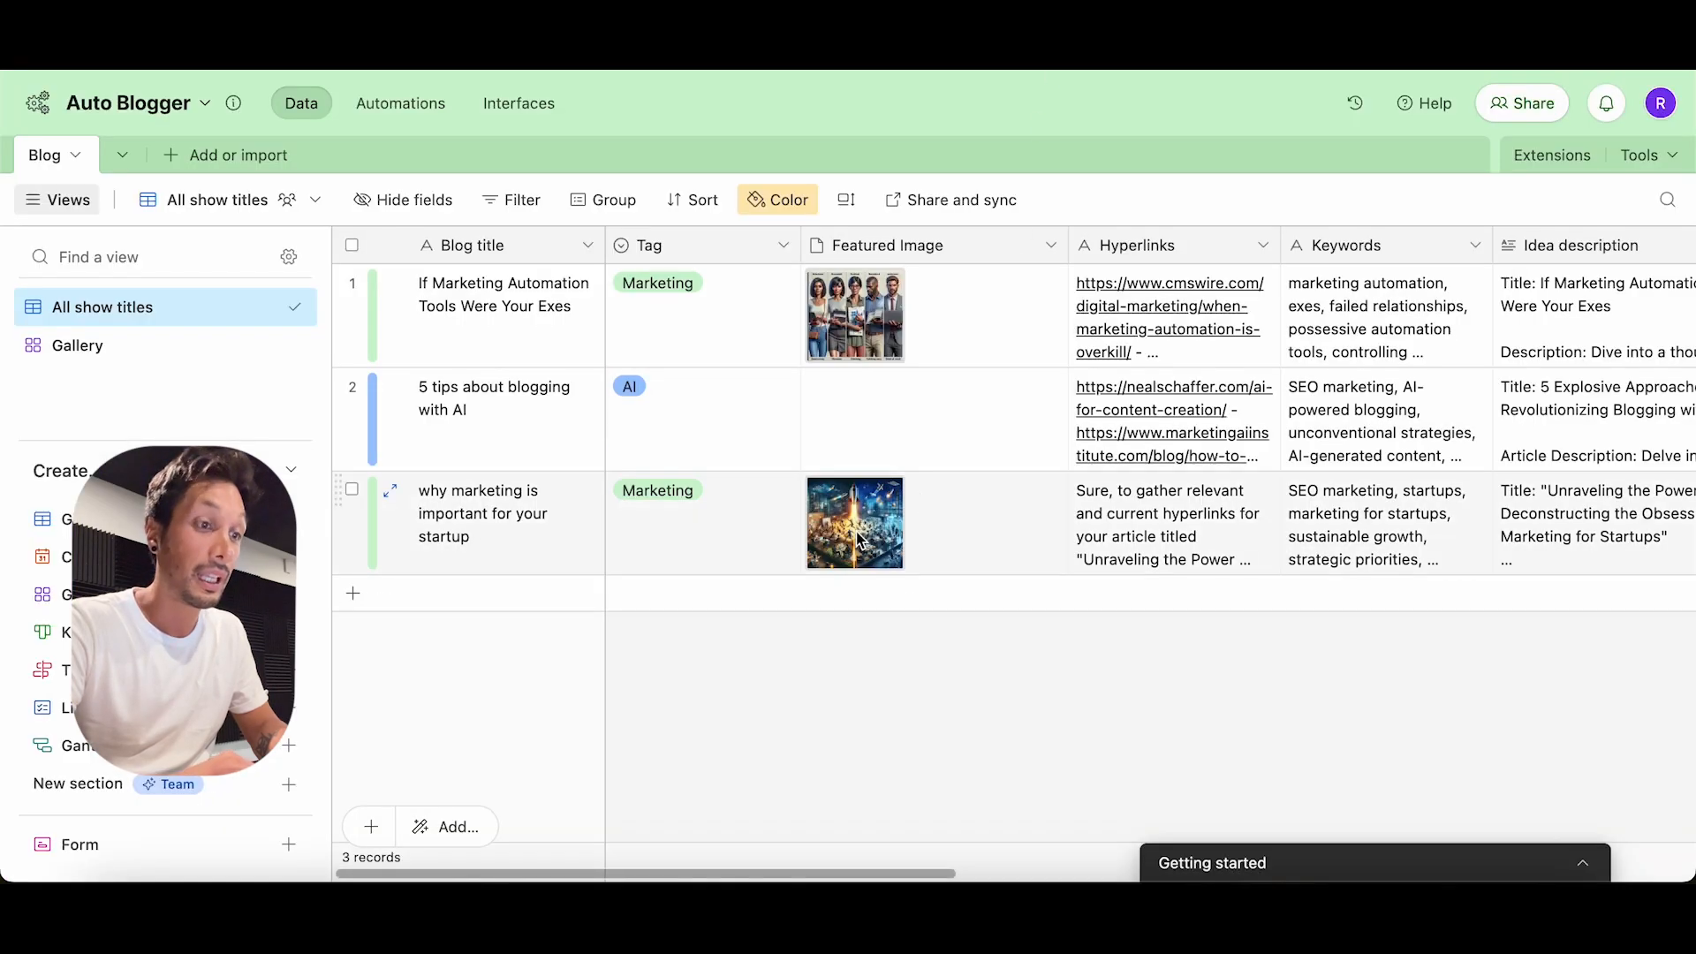
# Step: In Airtable, view the featured image of the "why marketing is important for your startup" record full size and close the preview
pyautogui.click(859, 537)
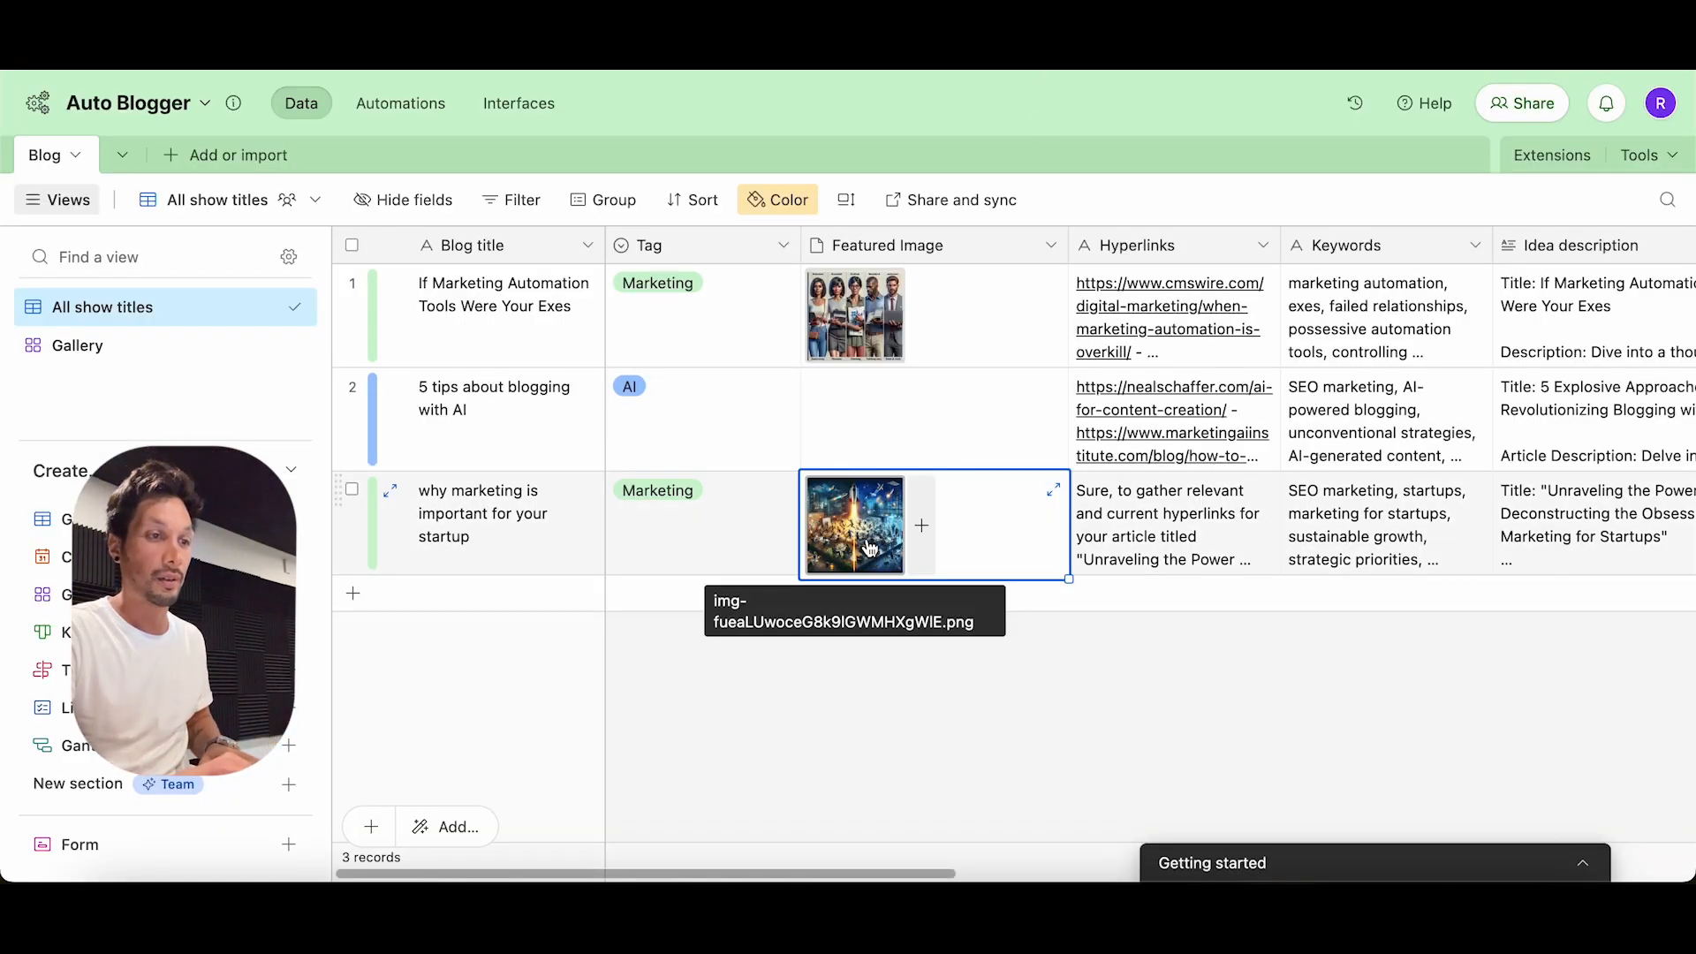
pyautogui.click(869, 548)
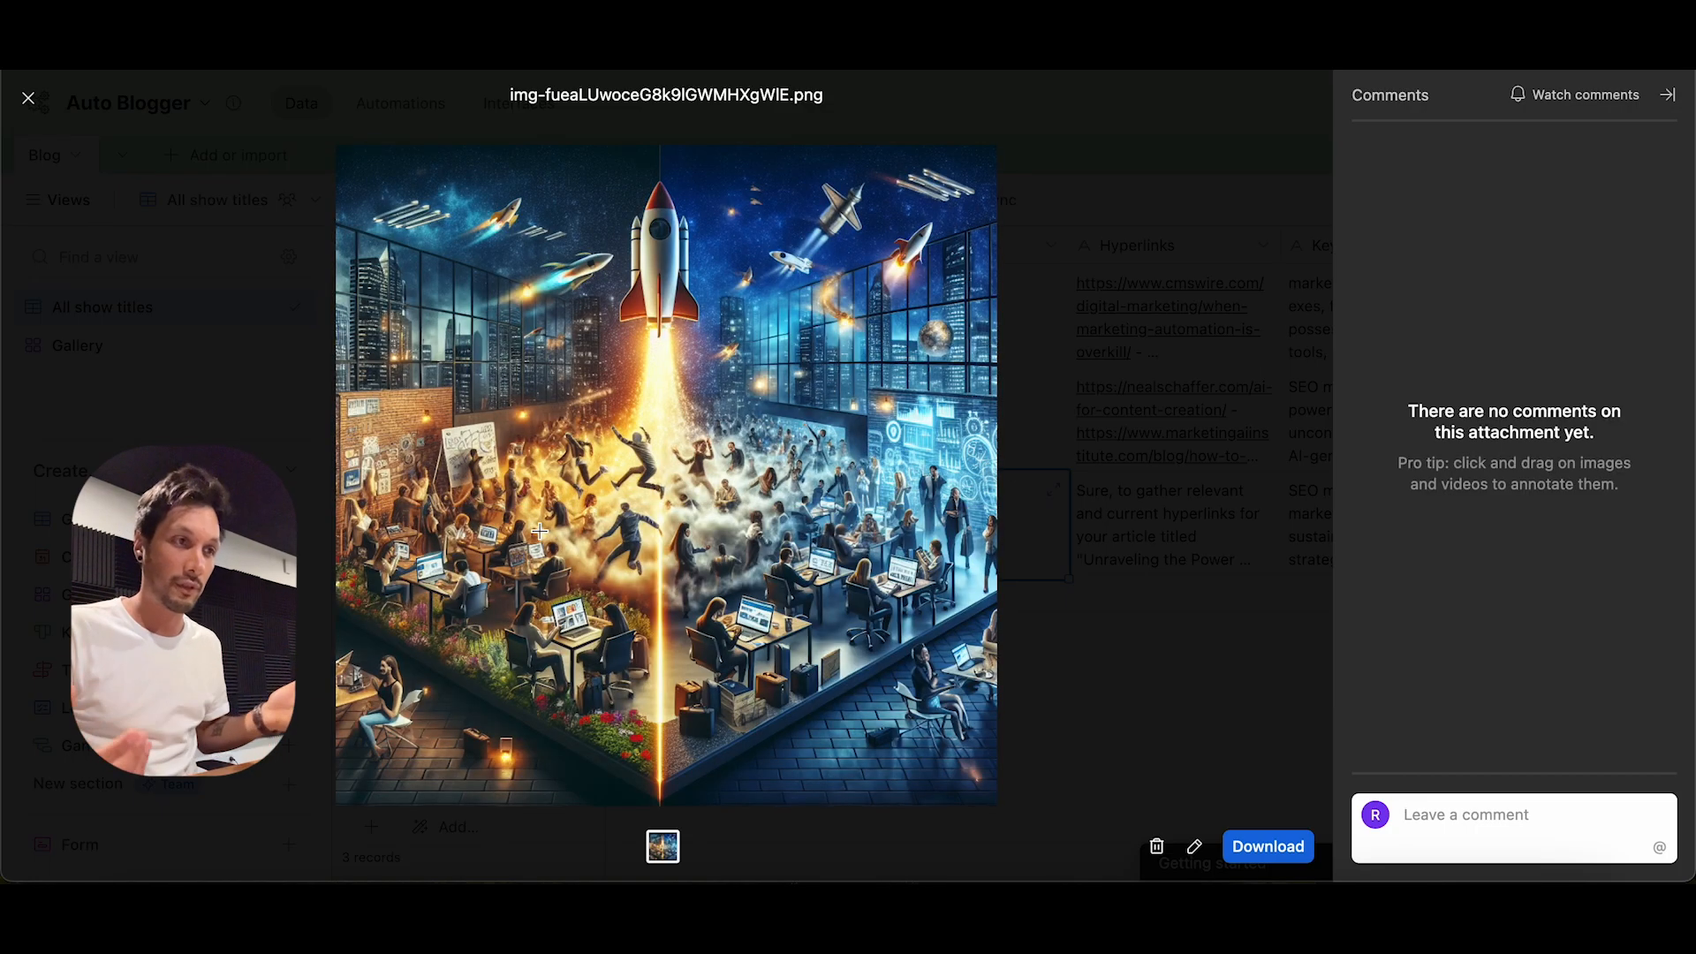
pyautogui.click(28, 98)
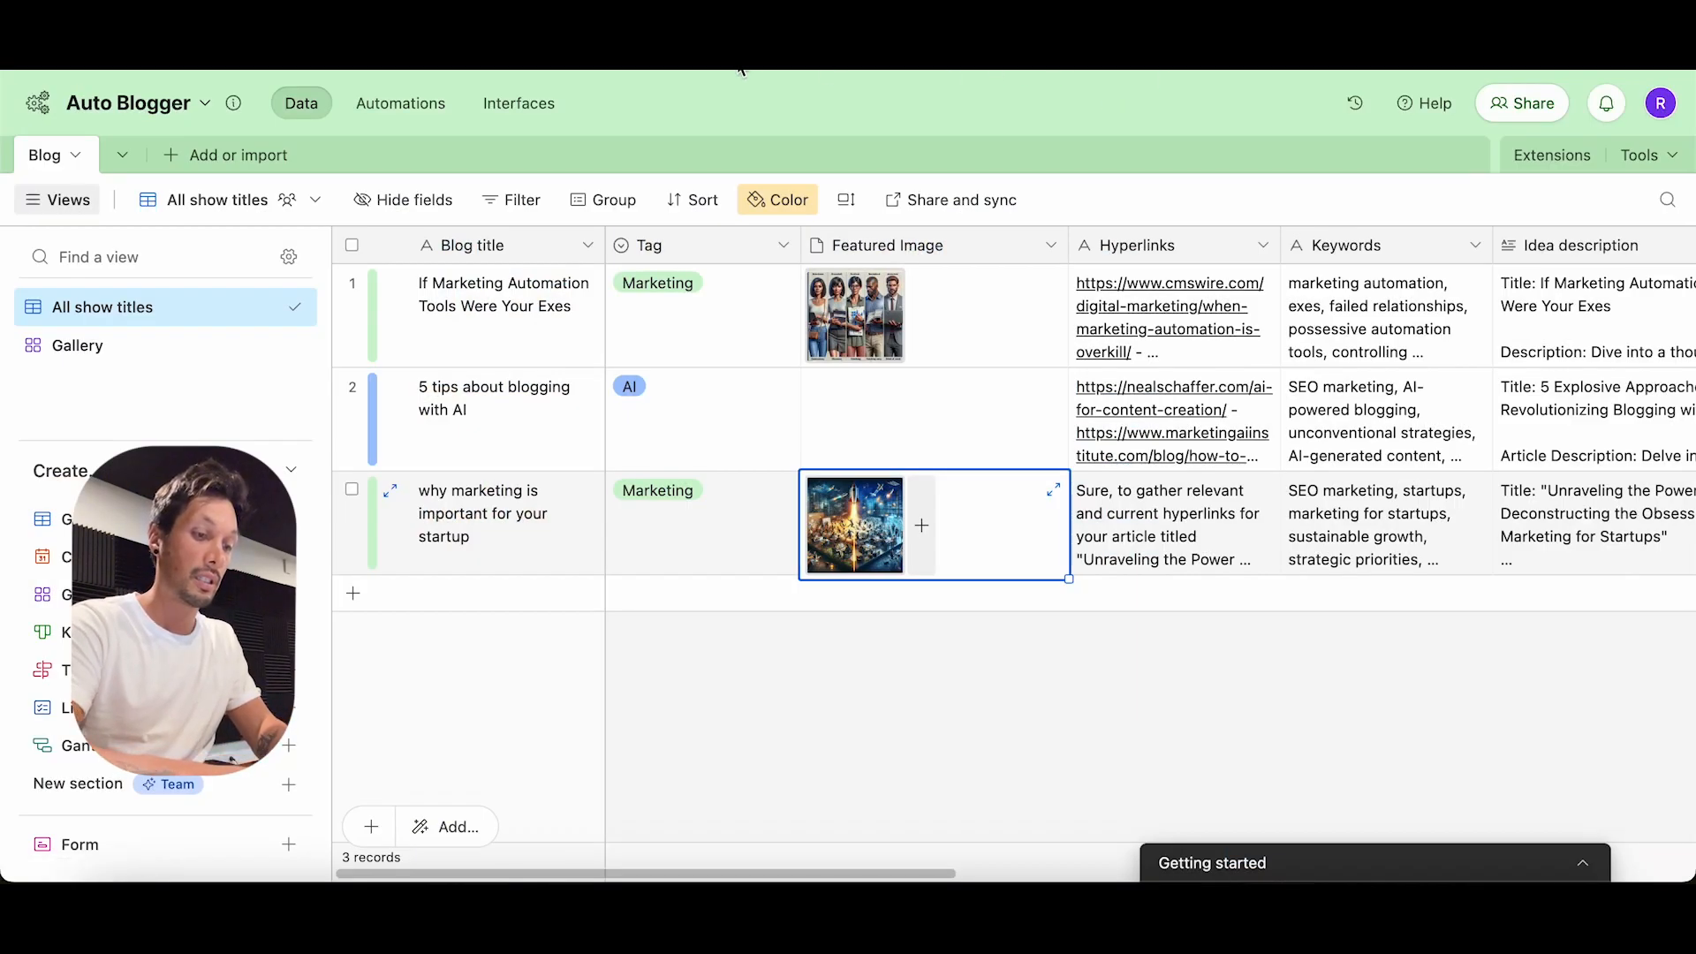
# Step: Open the published blog website in a new browser tab and look at its featured articles
pyautogui.press('super+t')
pyautogui.write('rodg')
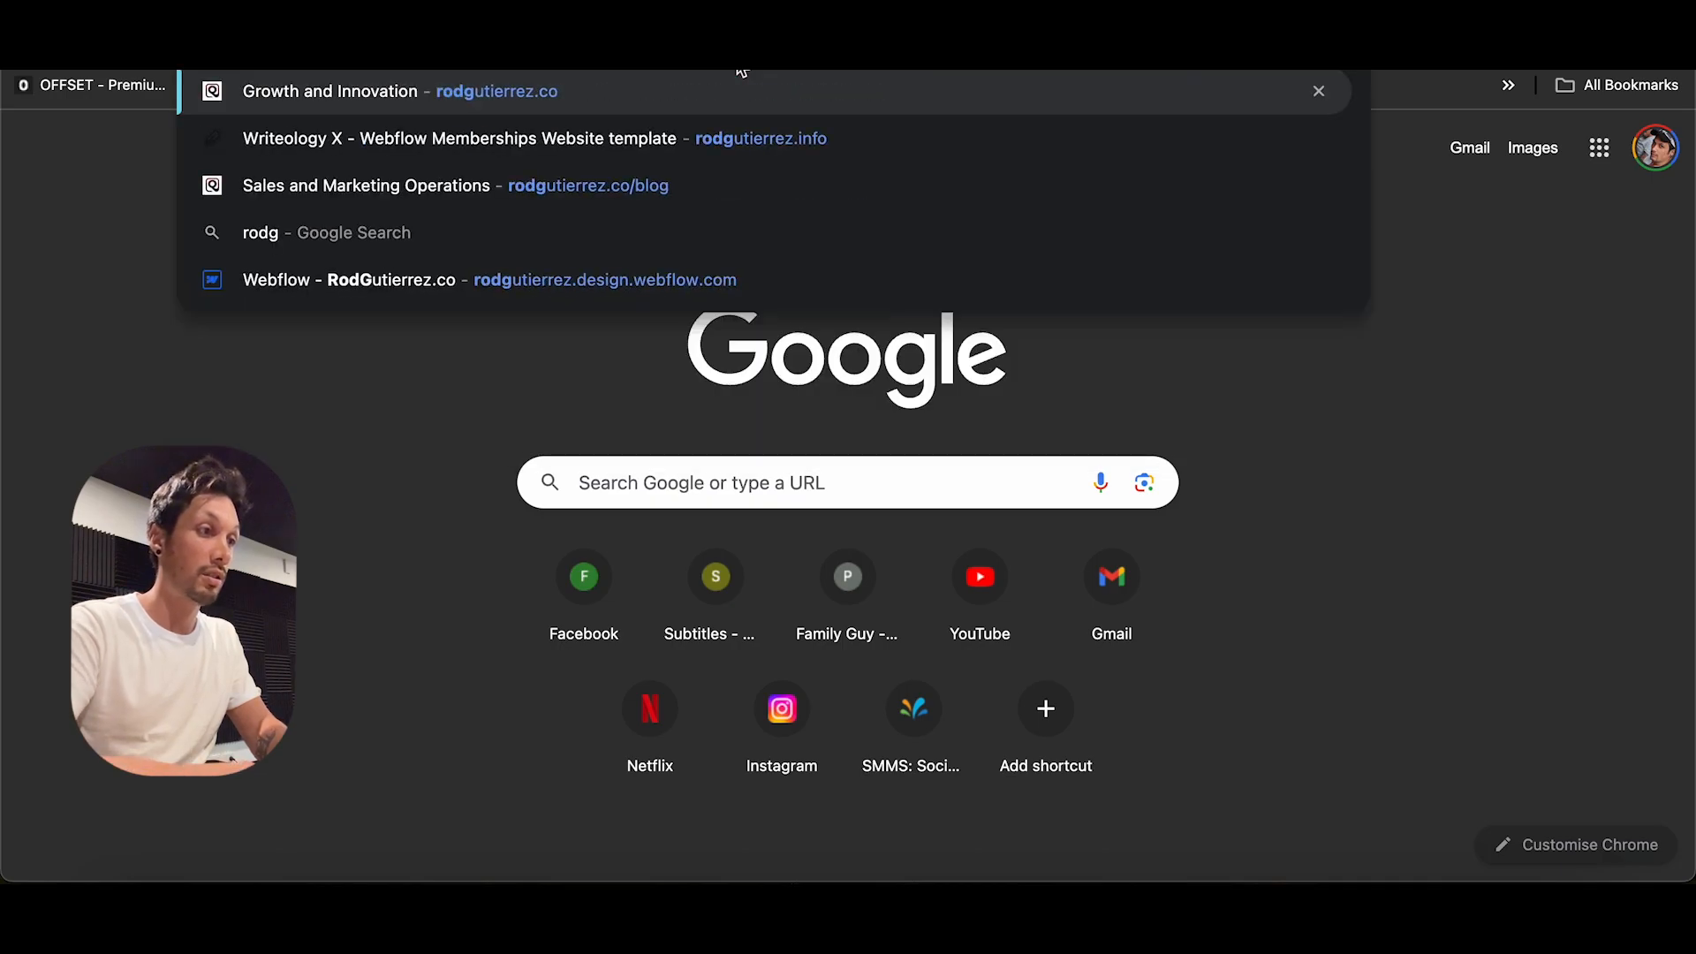
pyautogui.press('Down')
pyautogui.press('Escape')
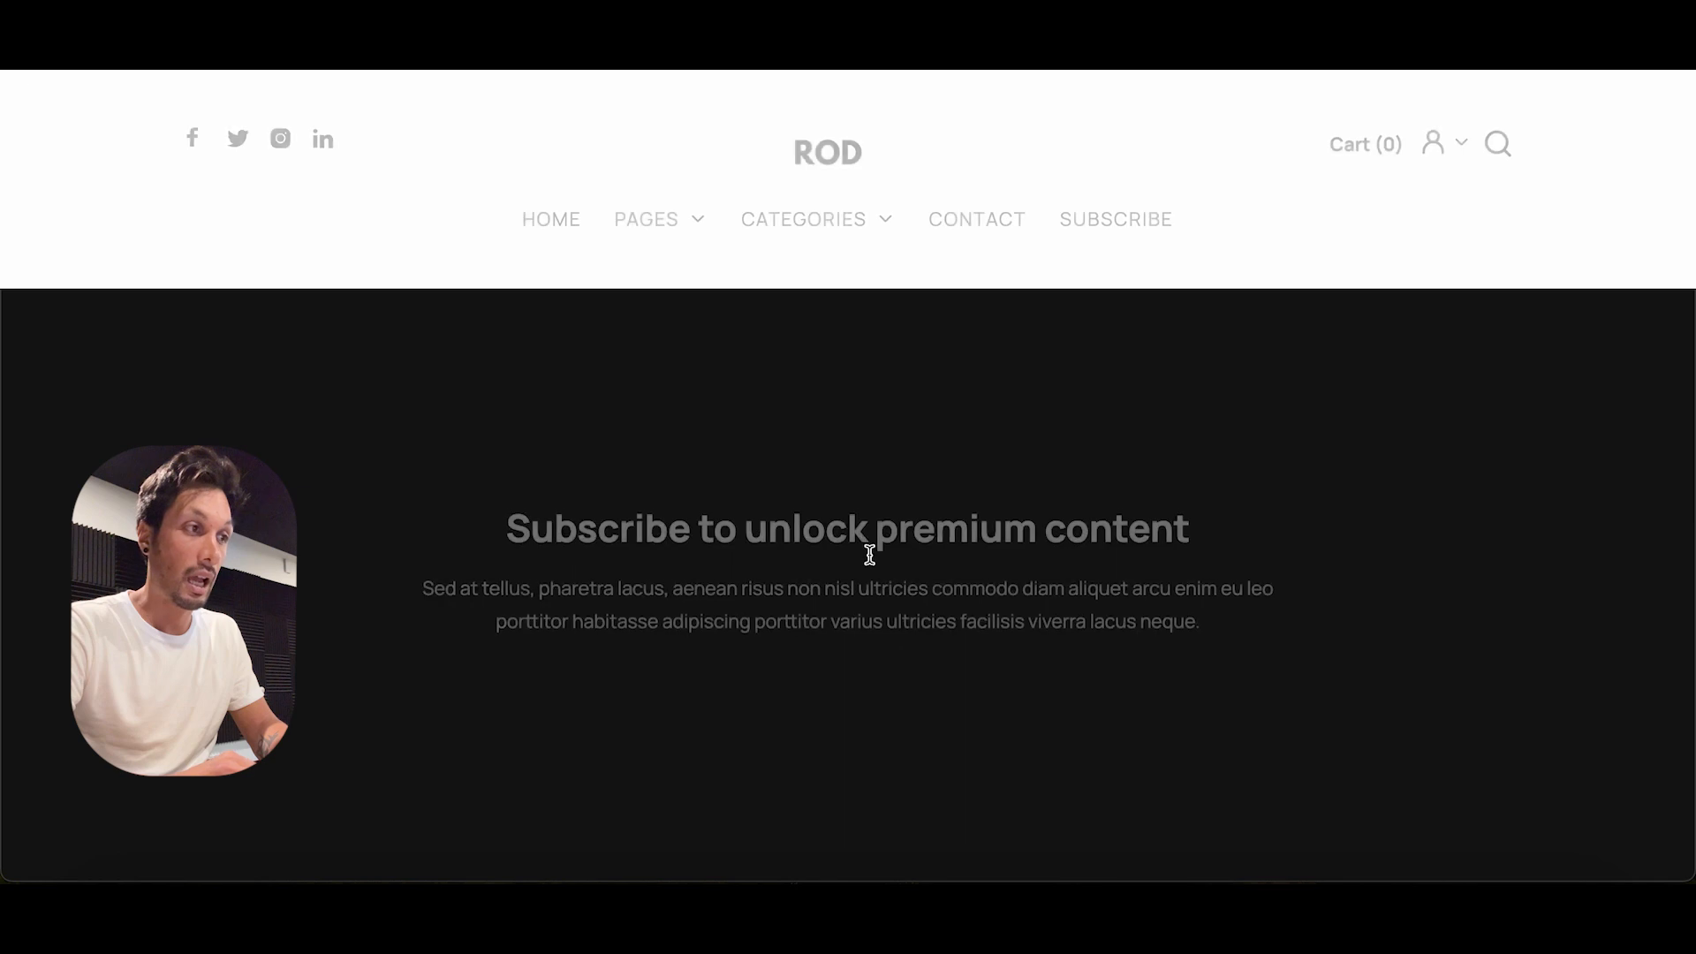
pyautogui.scroll(-5, 942, 367)
pyautogui.scroll(-10, 843, 450)
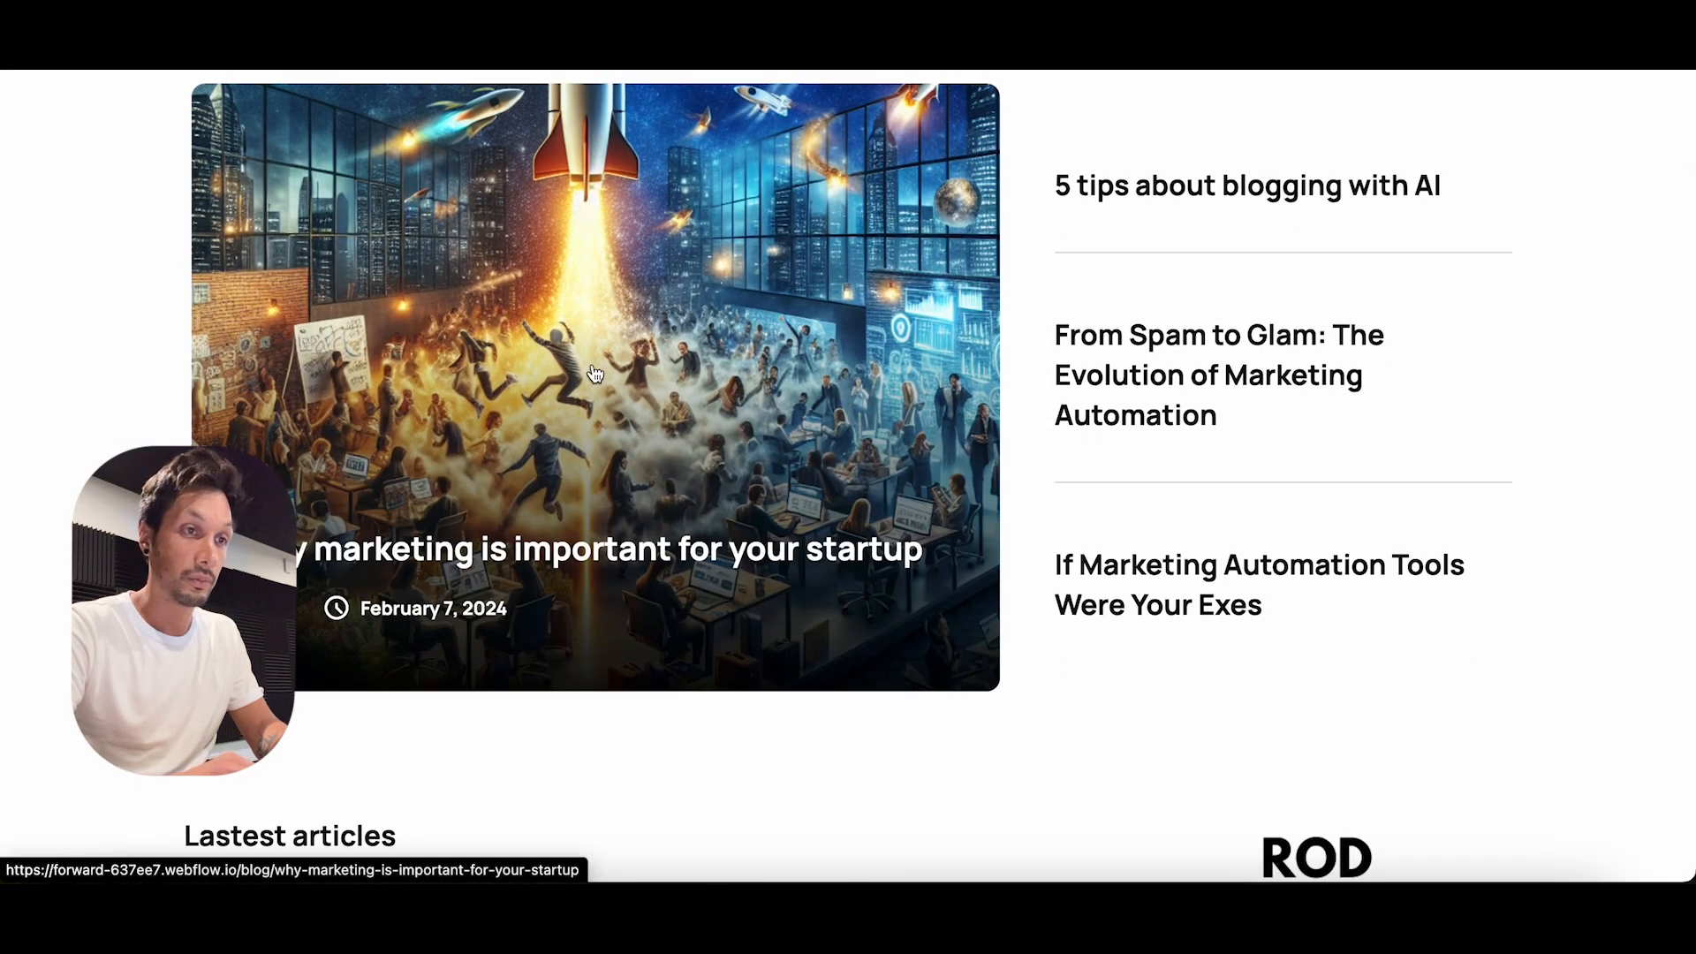
# Step: Open the "5 tips about blogging with AI" post and look over its header and opening sections
pyautogui.click(1288, 187)
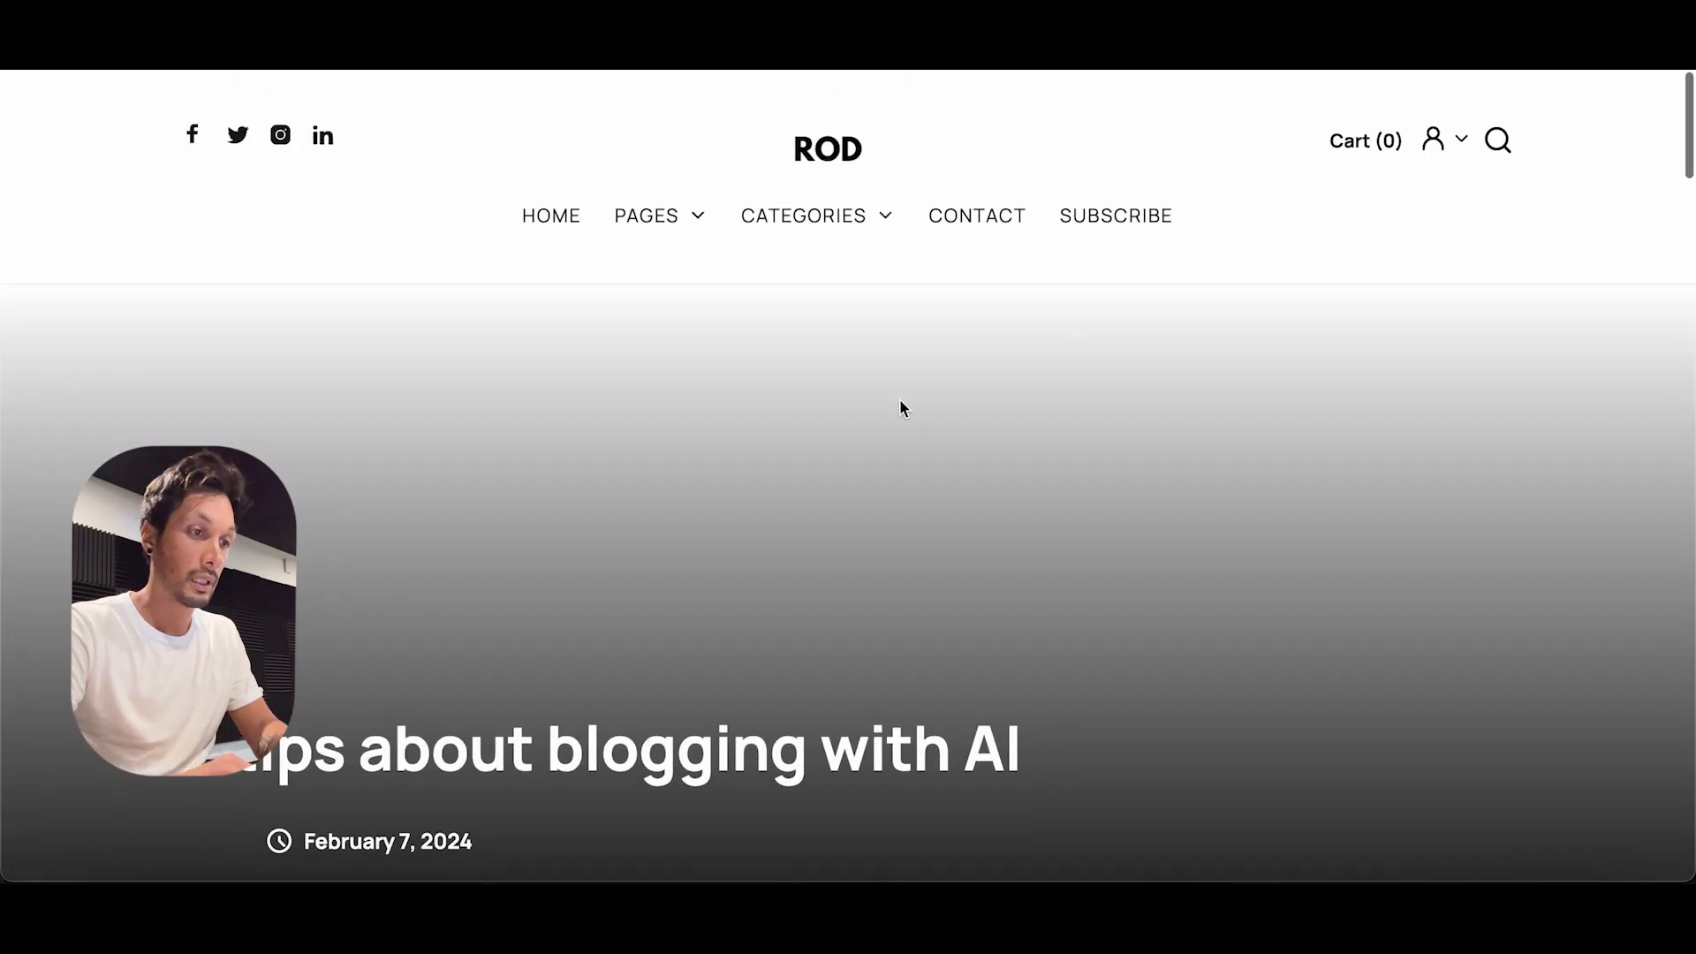
pyautogui.scroll(-2, 899, 399)
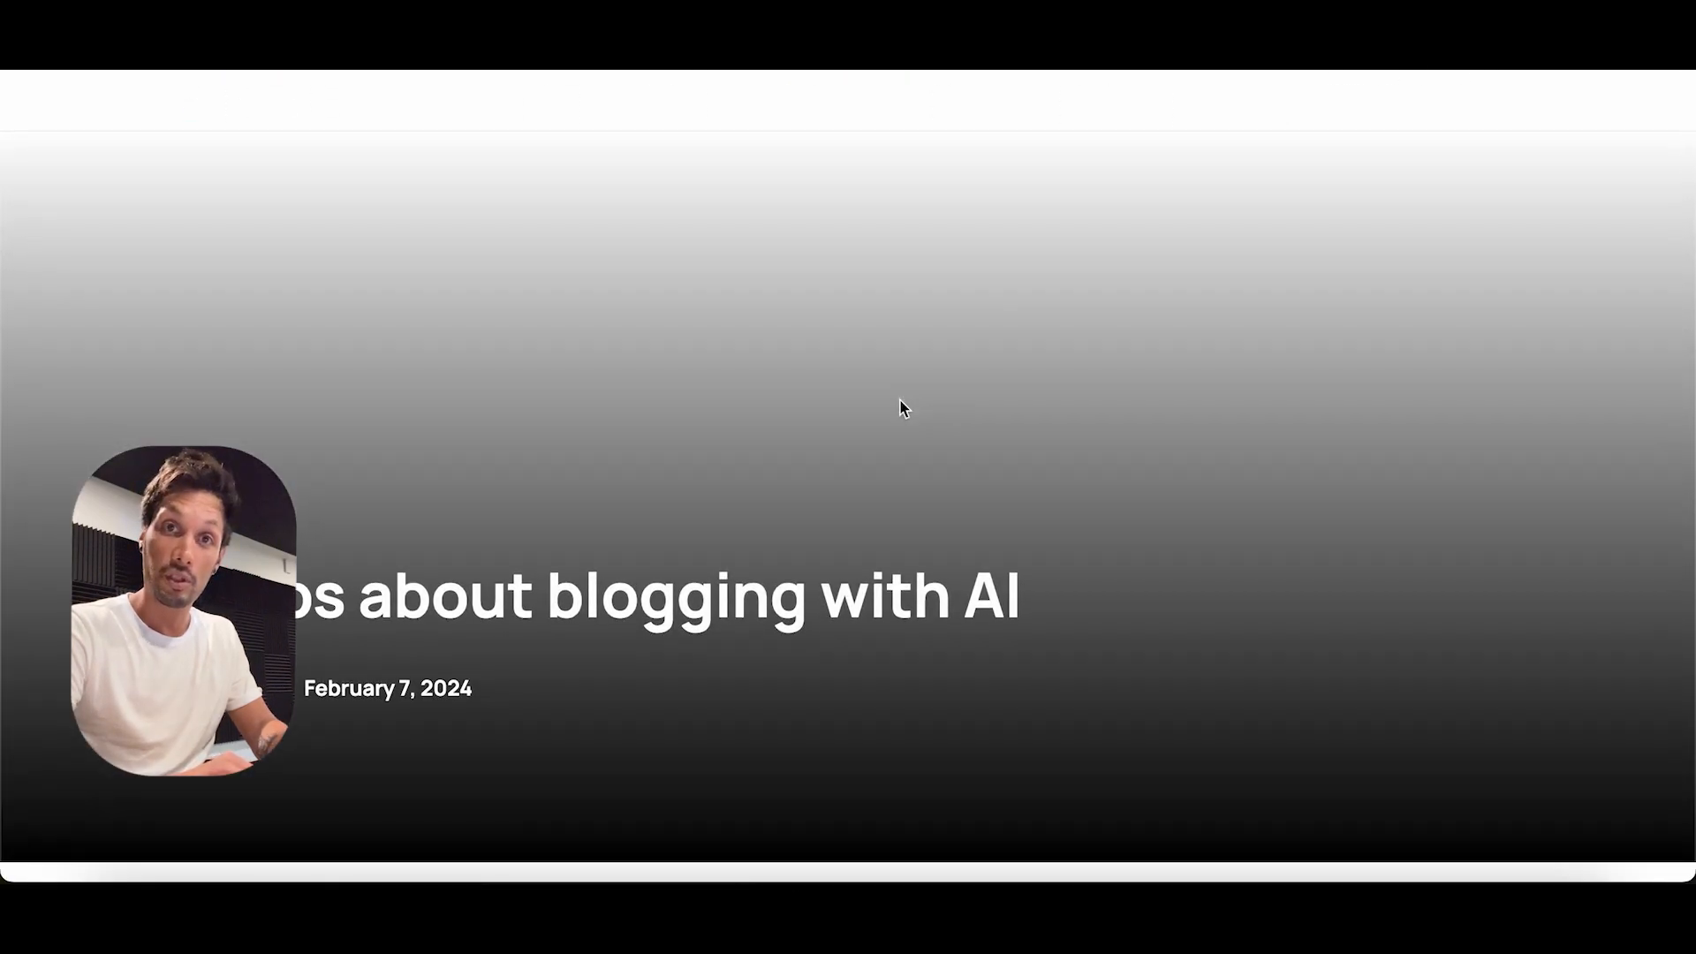
pyautogui.scroll(-10, 899, 399)
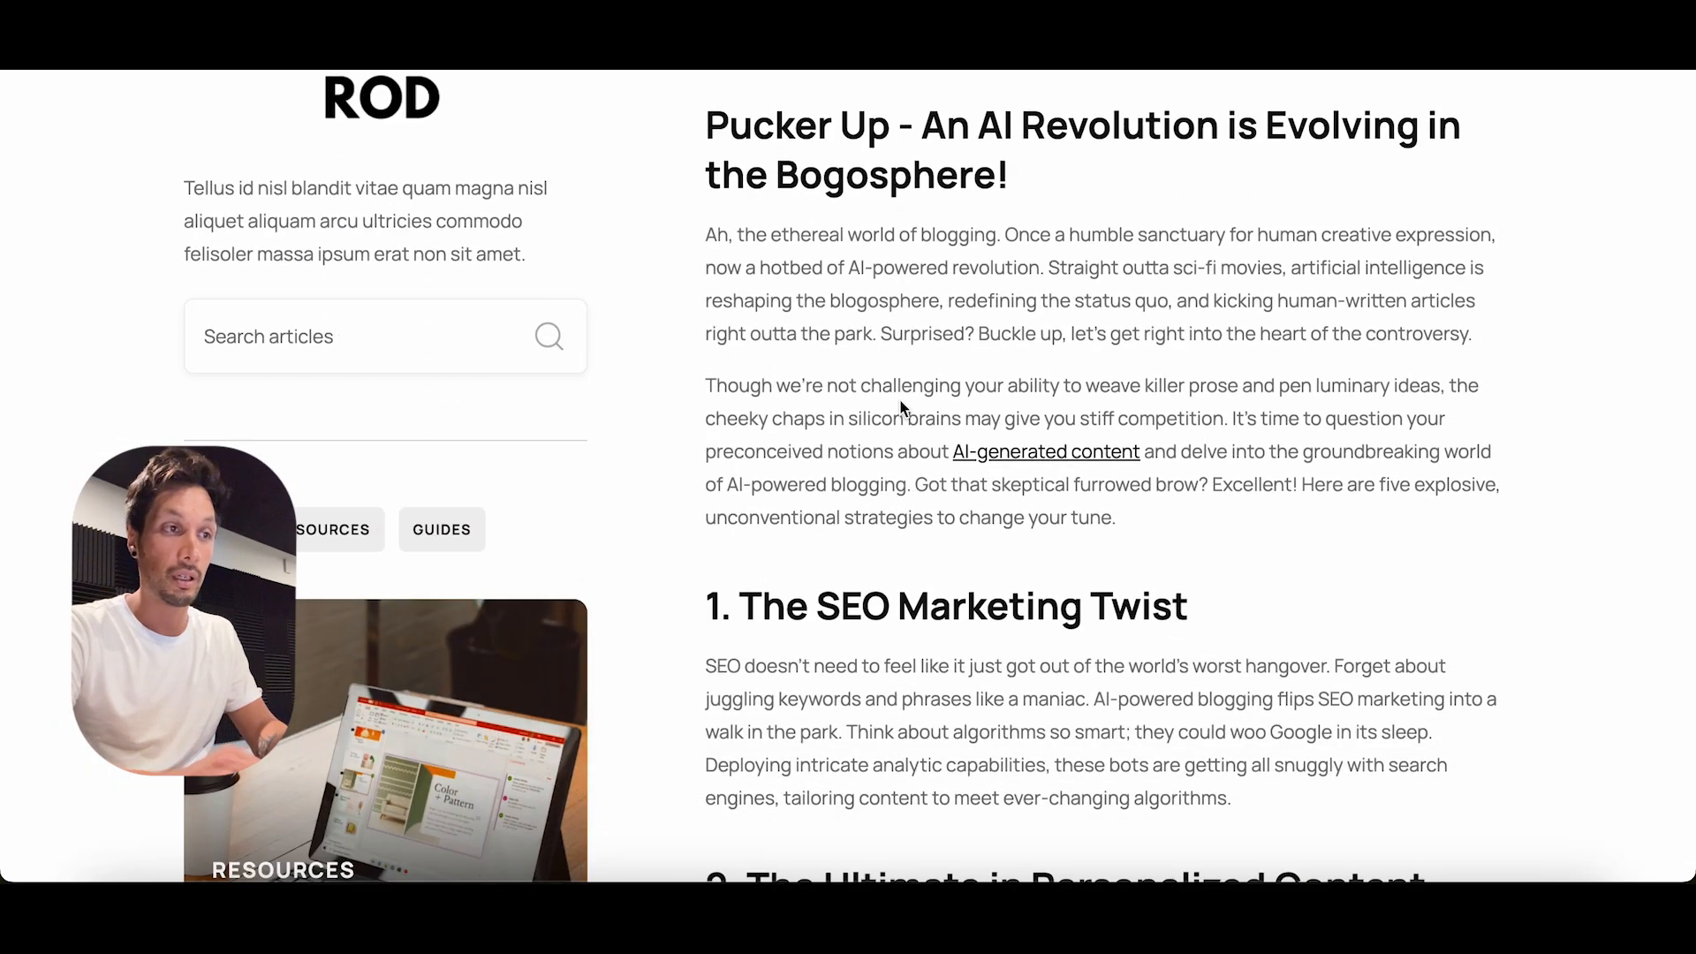
pyautogui.scroll(6, 900, 400)
pyautogui.scroll(3, 899, 400)
pyautogui.scroll(-5, 734, 364)
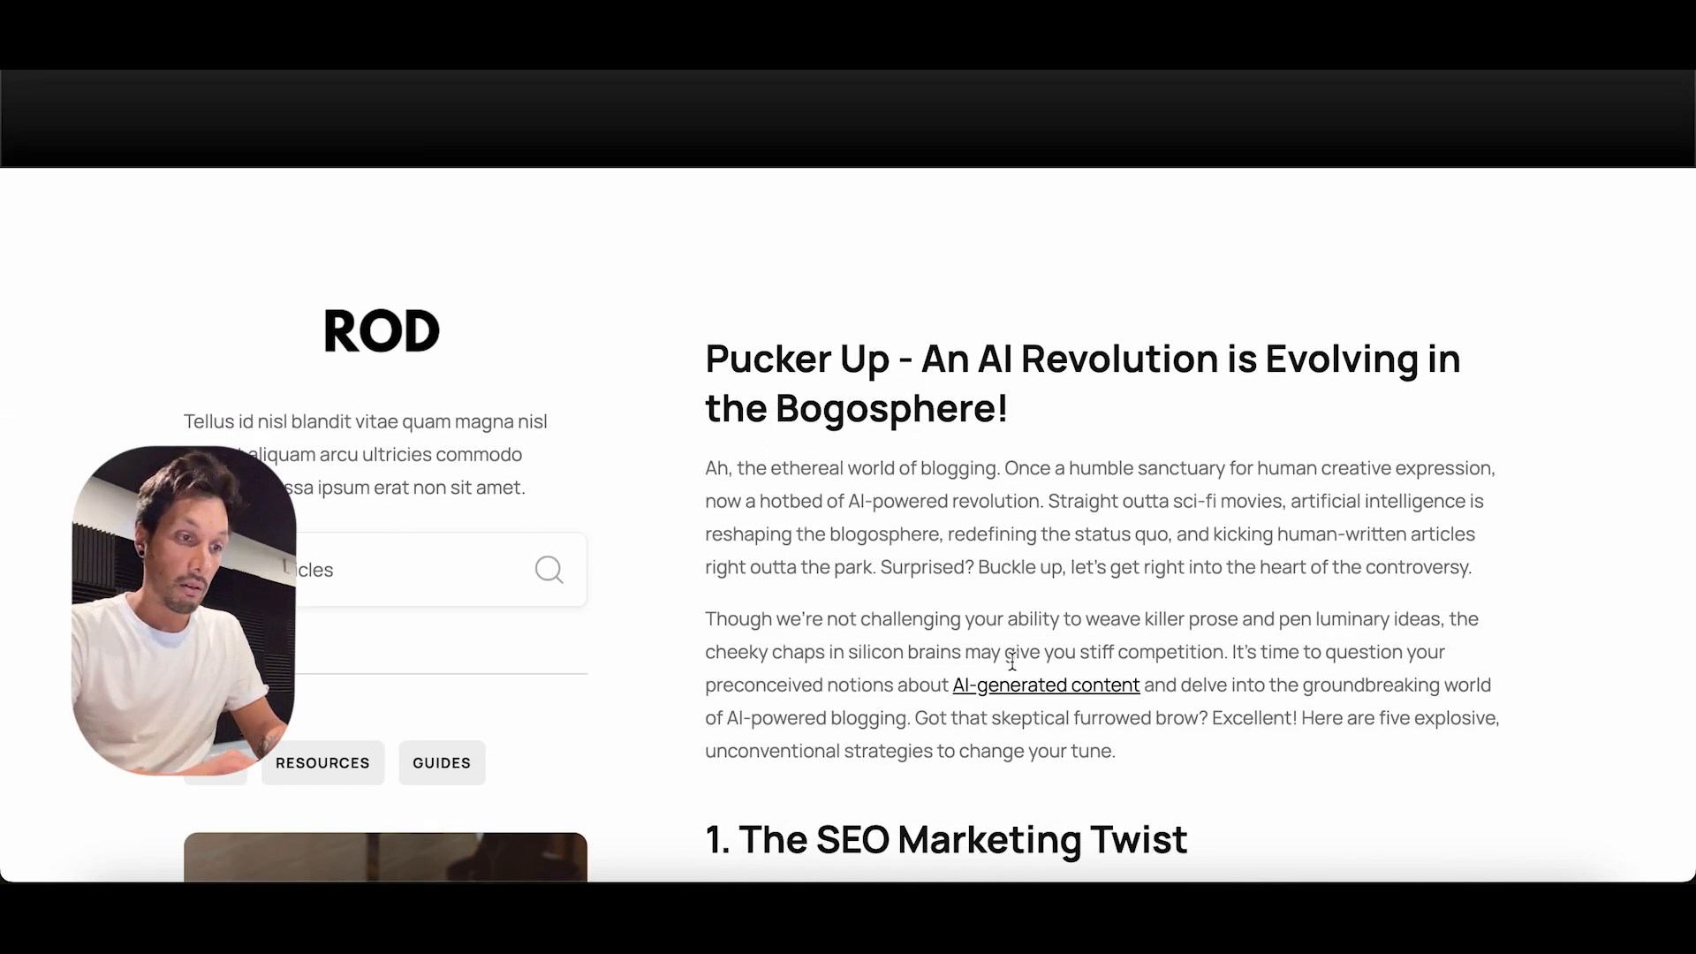
# Step: Check the page linked from "AI-generated content", close it, and highlight that link text in the post
pyautogui.click(1009, 686)
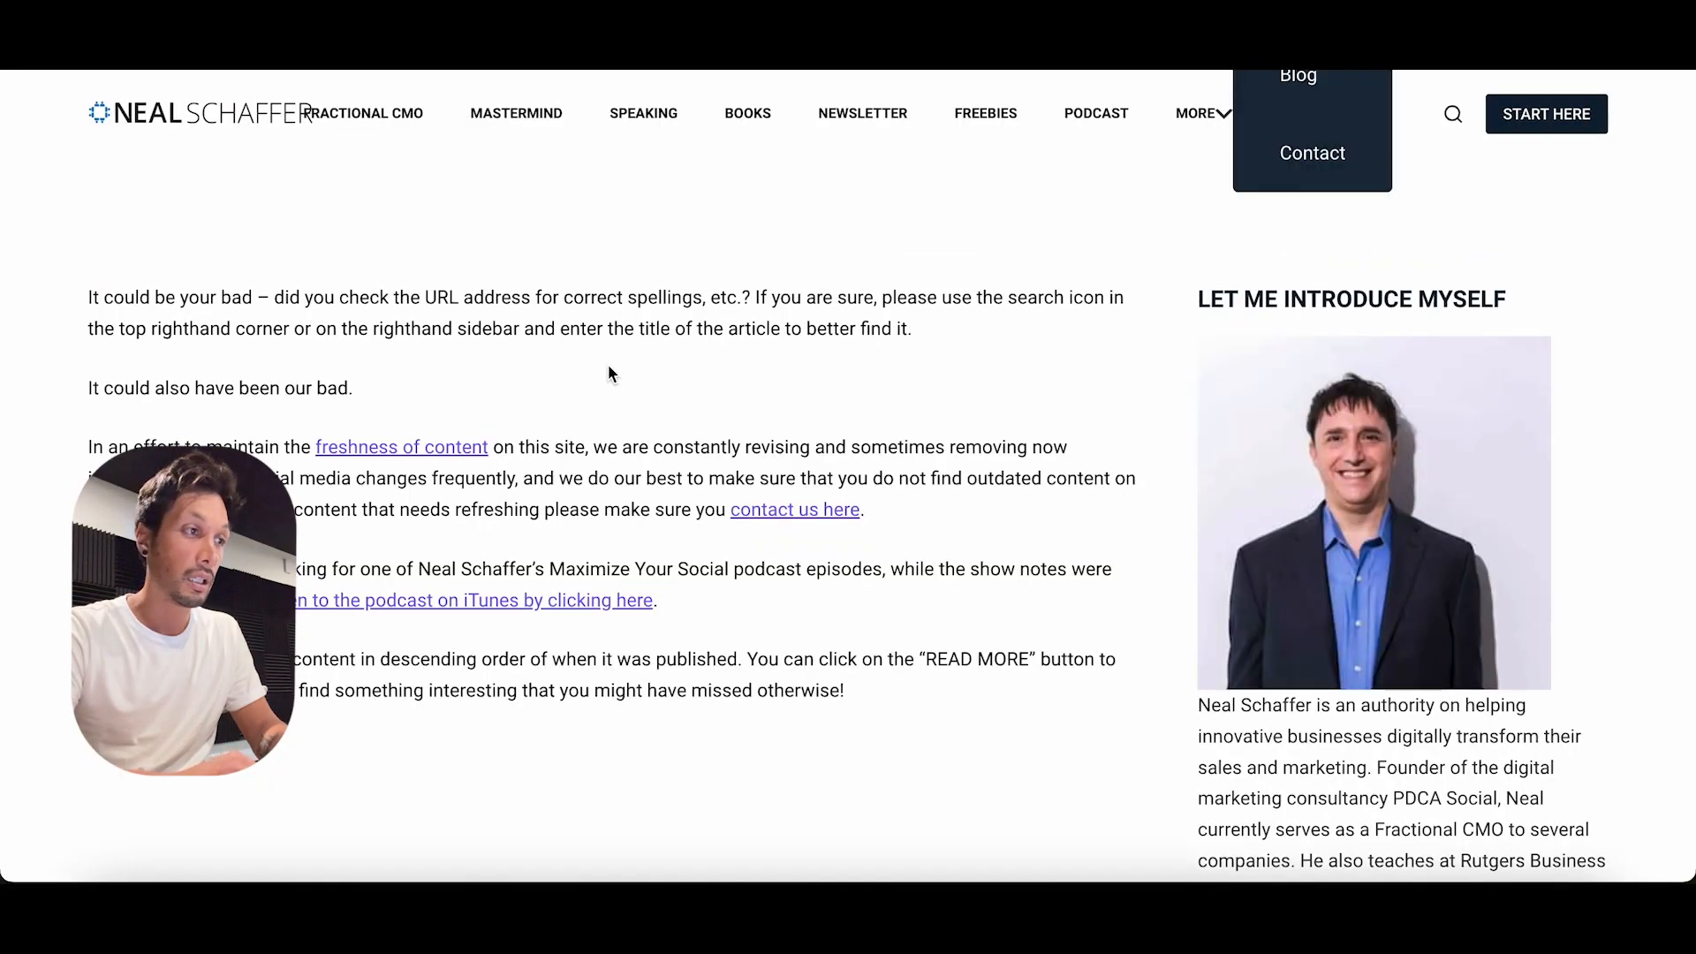
pyautogui.press('super+w')
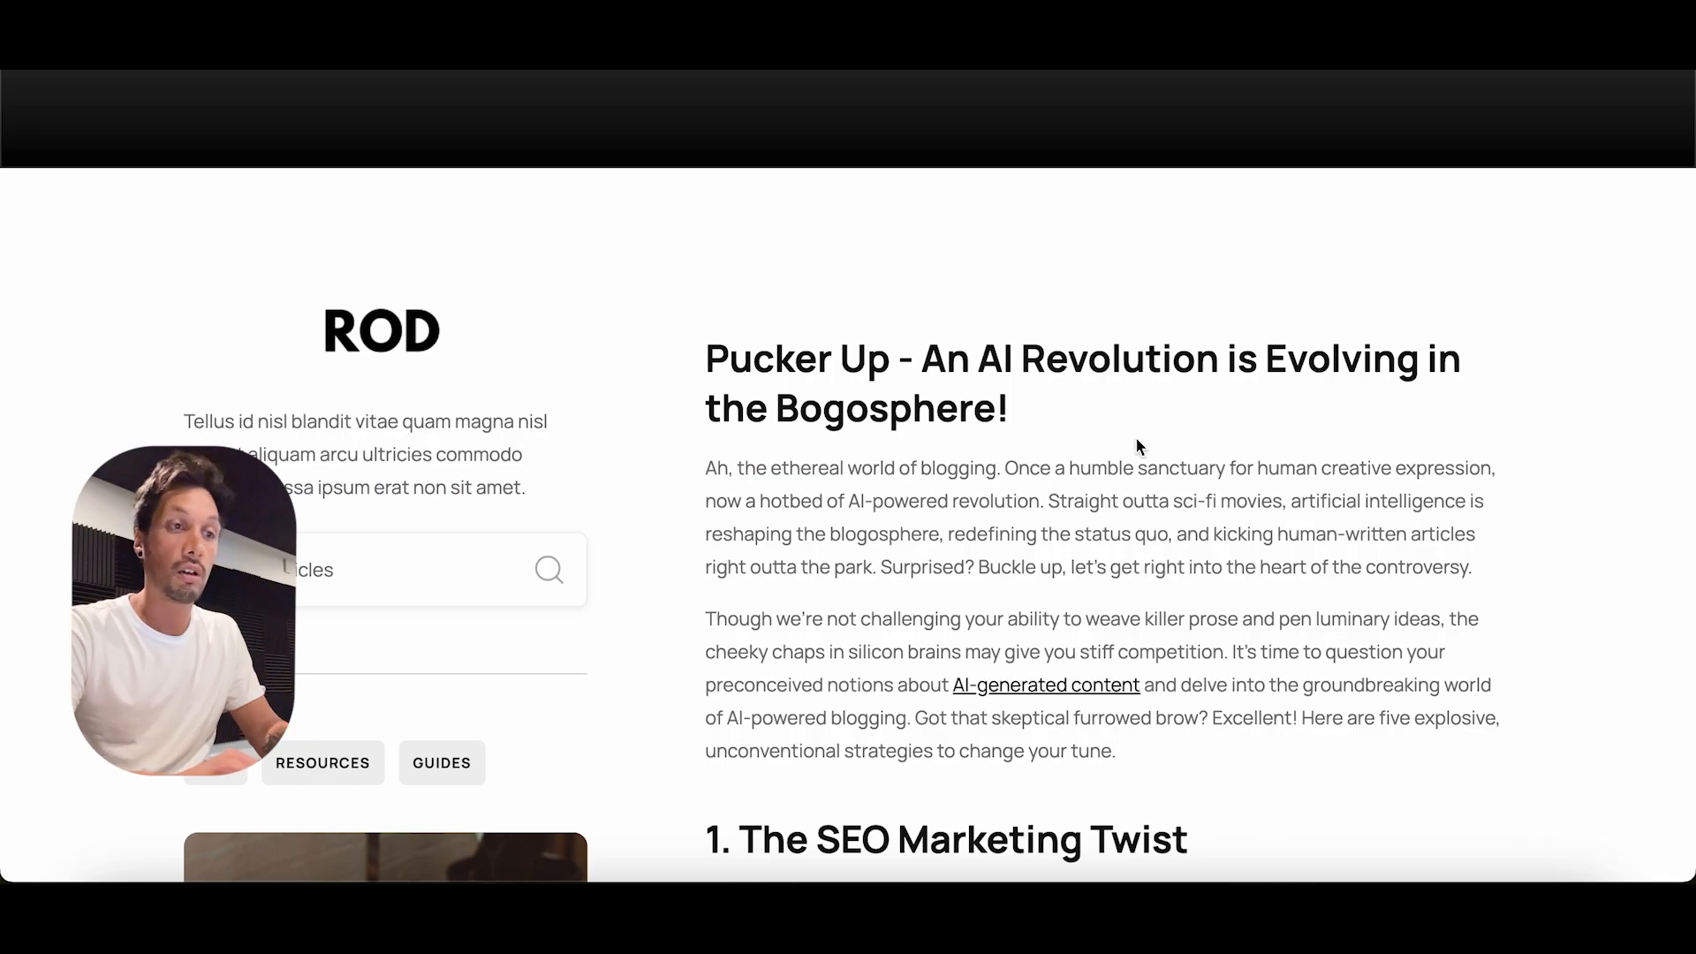
pyautogui.scroll(-2, 1211, 541)
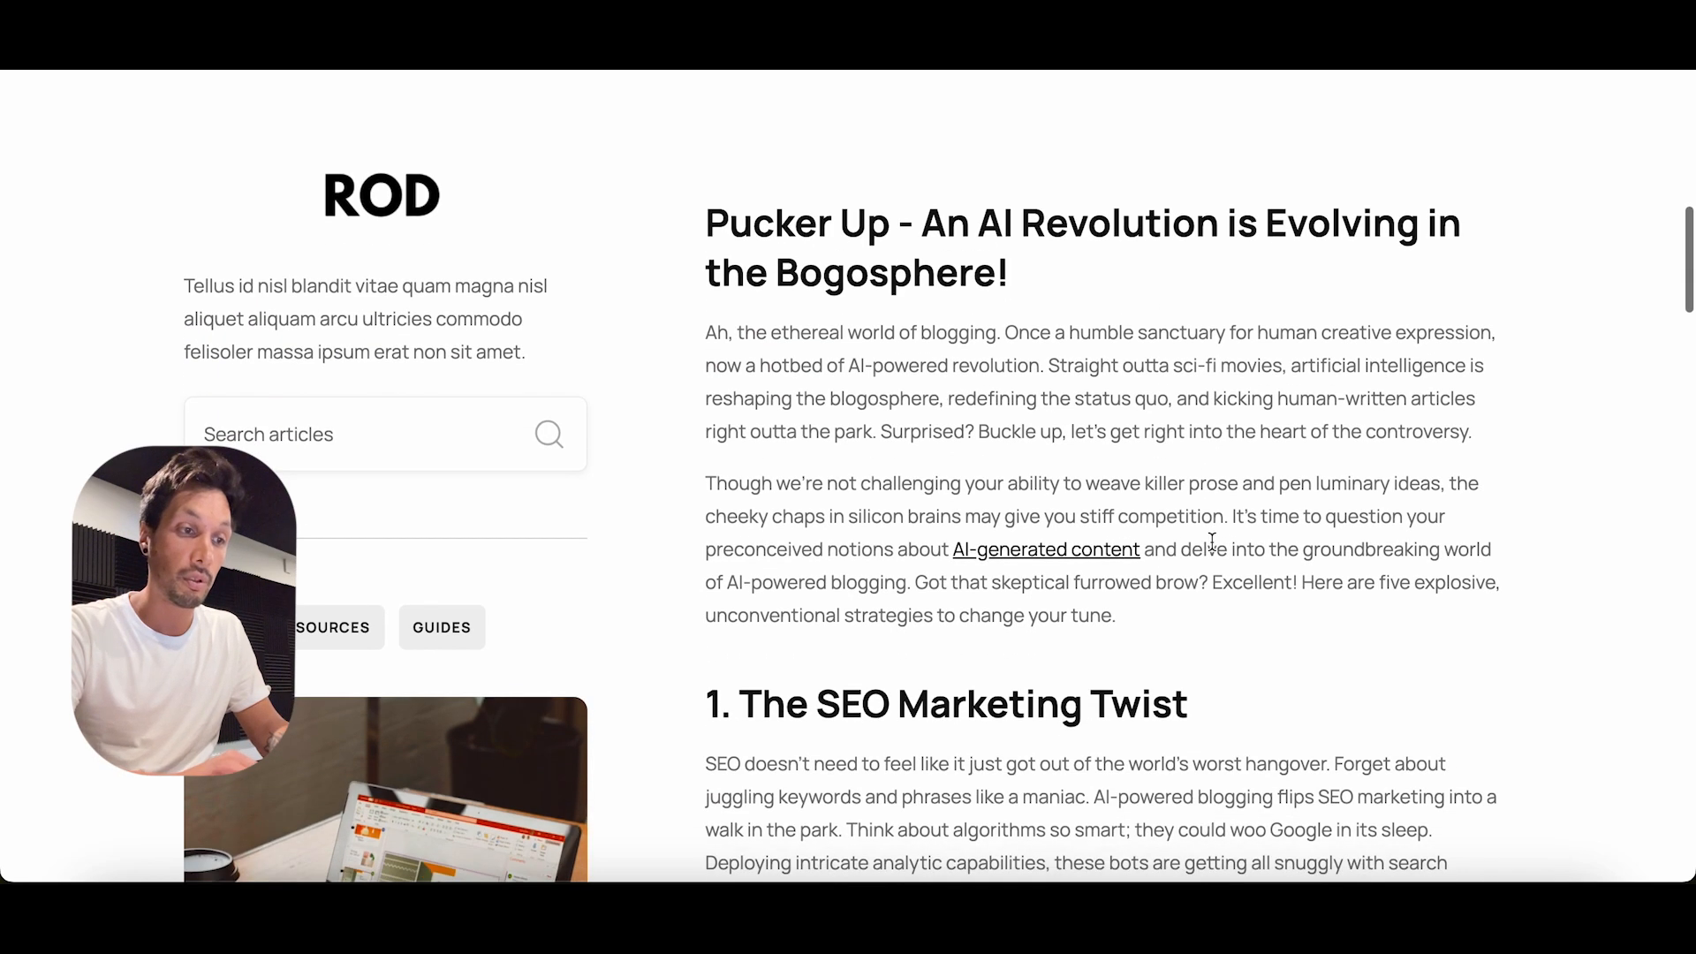
pyautogui.moveTo(949, 552); pyautogui.dragTo(1155, 550)
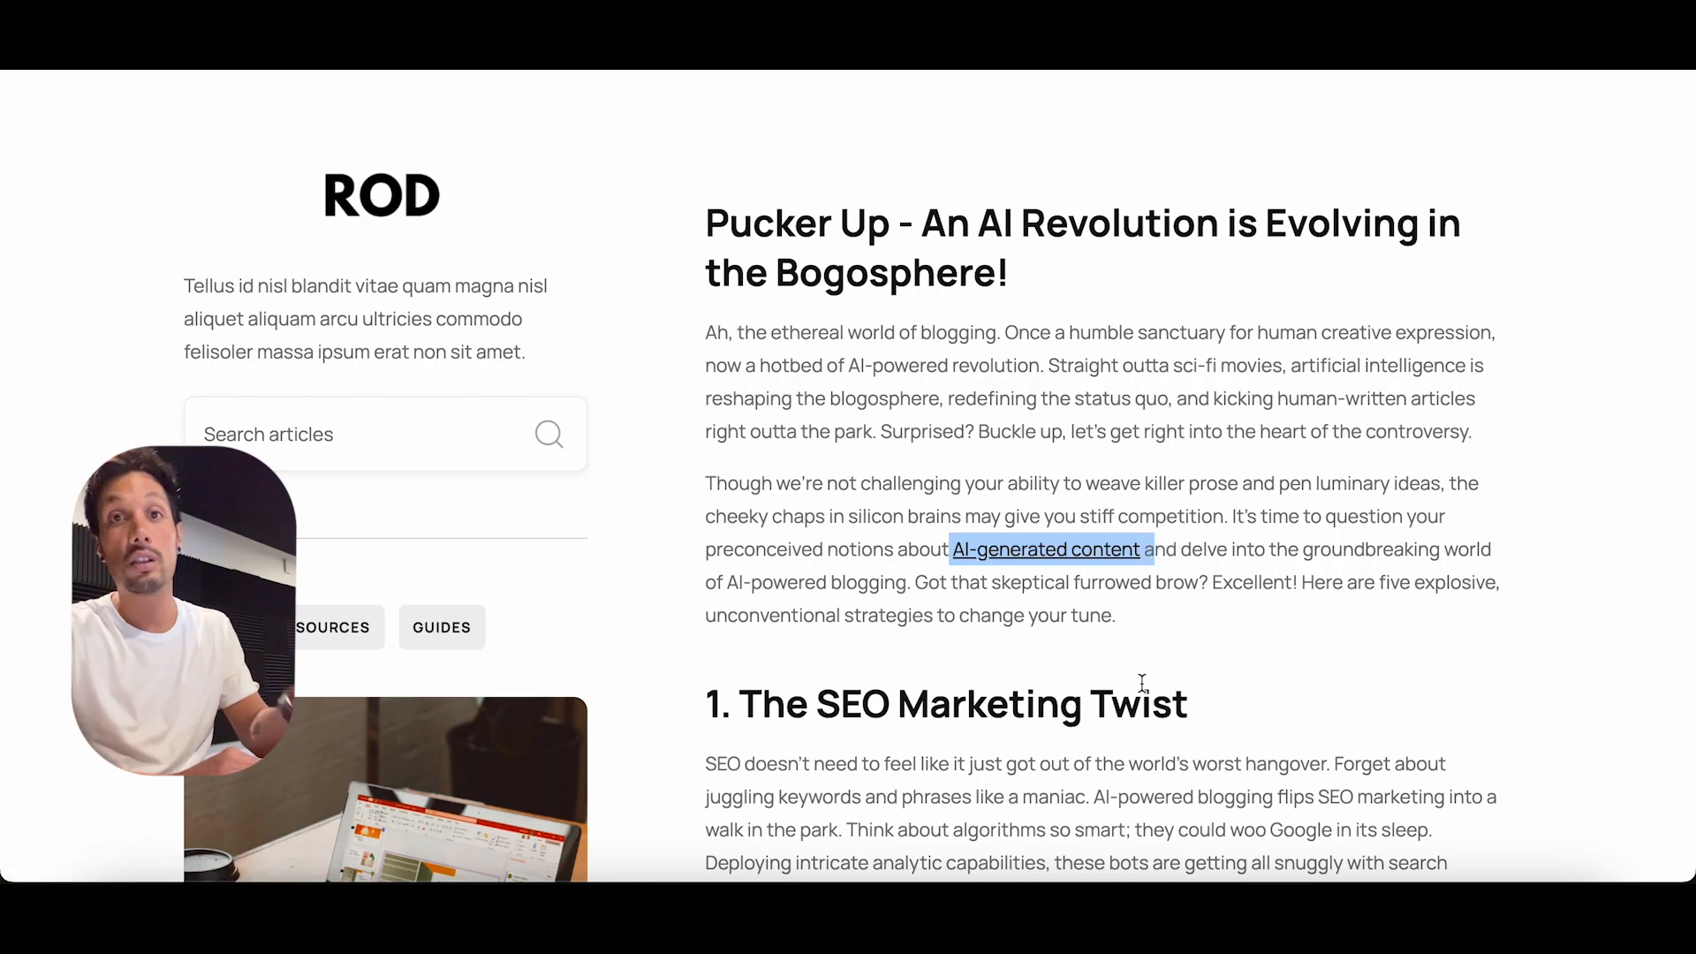
# Step: Read through the remaining numbered sections of the "5 tips about blogging with AI" post
pyautogui.scroll(-5, 1142, 683)
pyautogui.scroll(-10, 1131, 614)
pyautogui.scroll(5, 1130, 614)
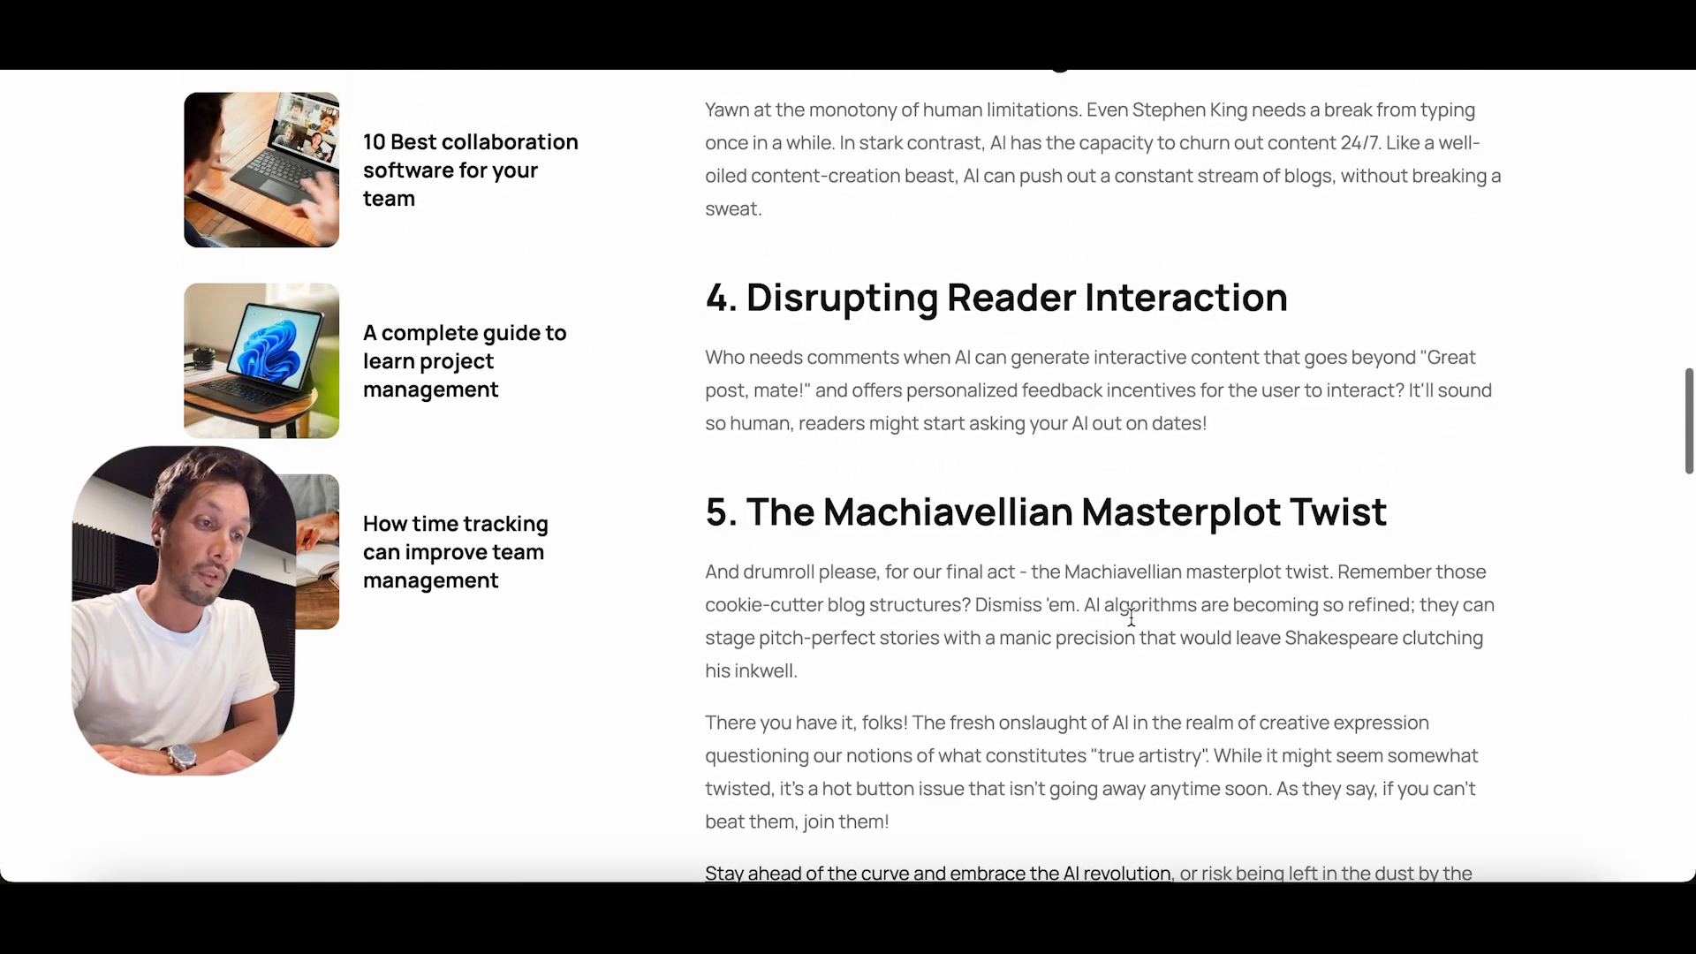
pyautogui.scroll(1, 1131, 617)
pyautogui.moveTo(1439, 587); pyautogui.dragTo(739, 356)
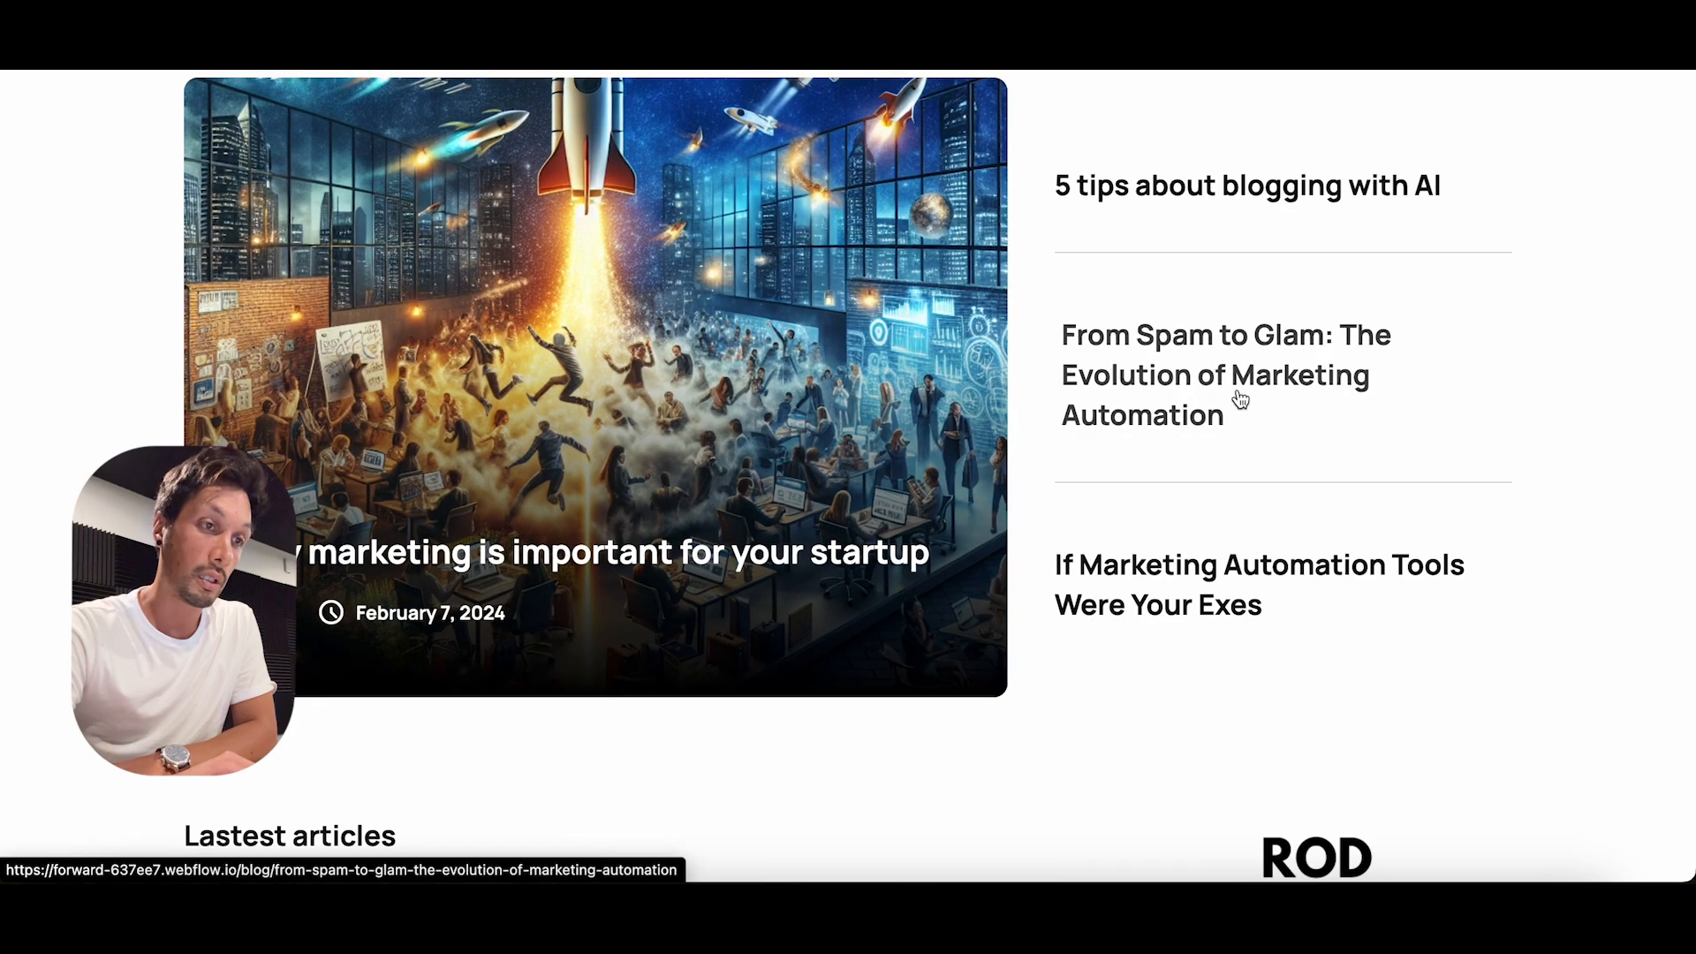
# Step: From the blog's featured articles, open the "why marketing is important for your startup" post and read through its content
pyautogui.click(766, 494)
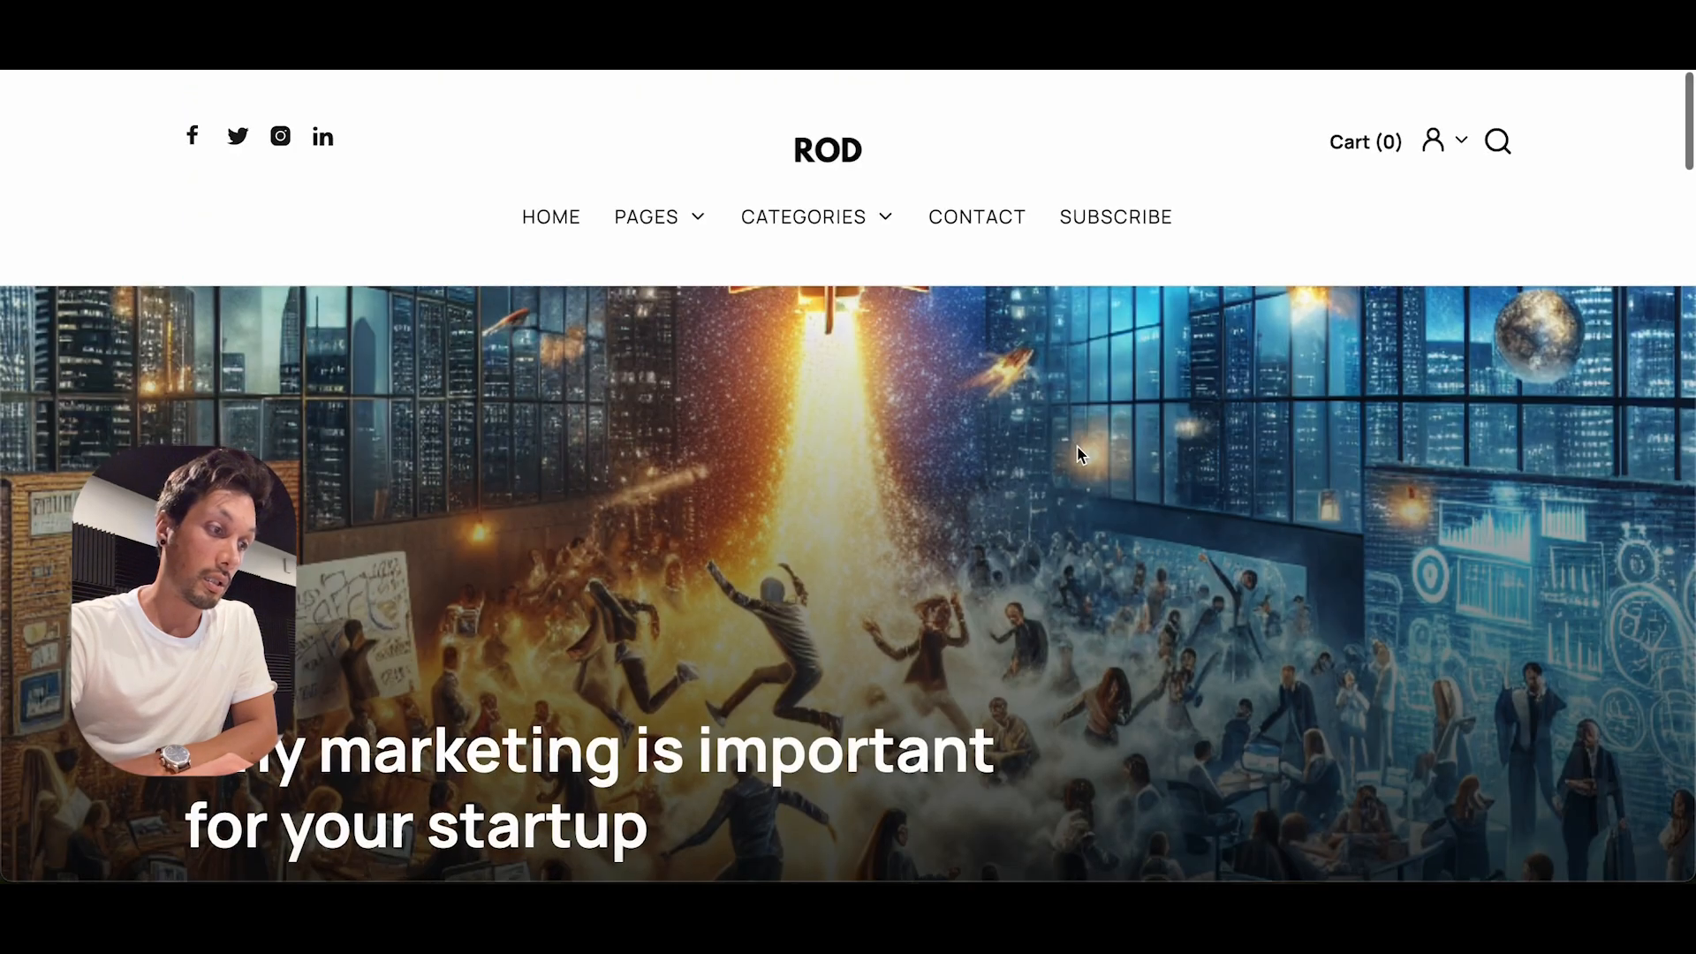
pyautogui.scroll(-15, 1077, 445)
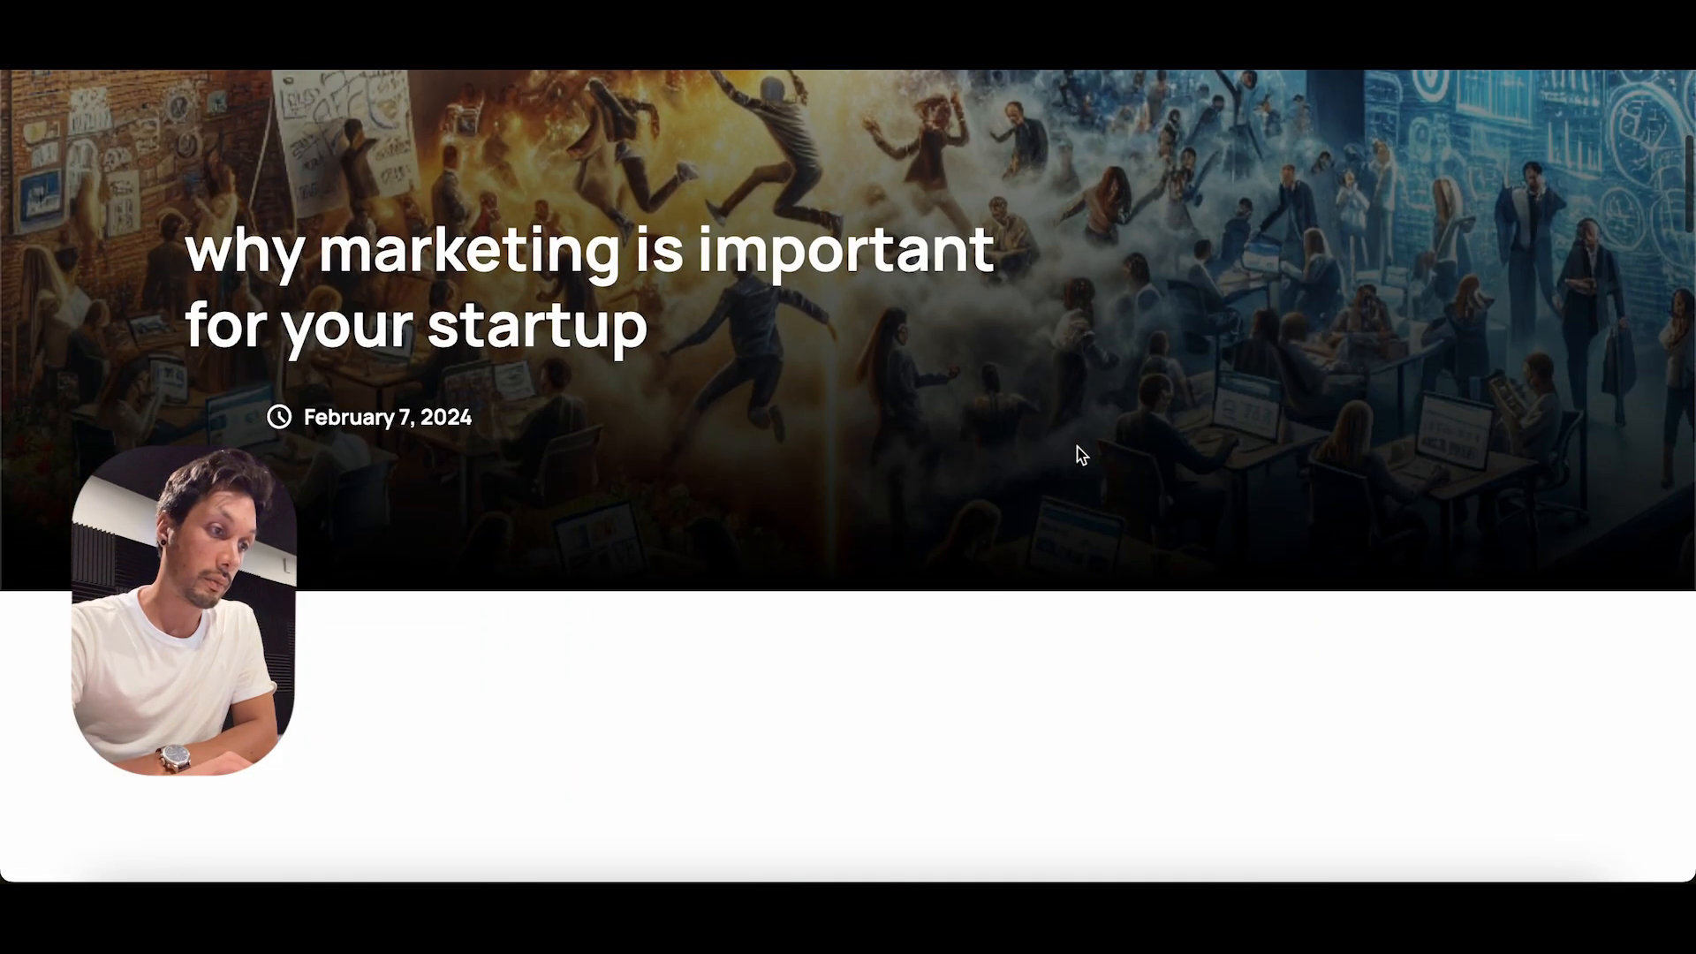
pyautogui.scroll(-10, 1077, 445)
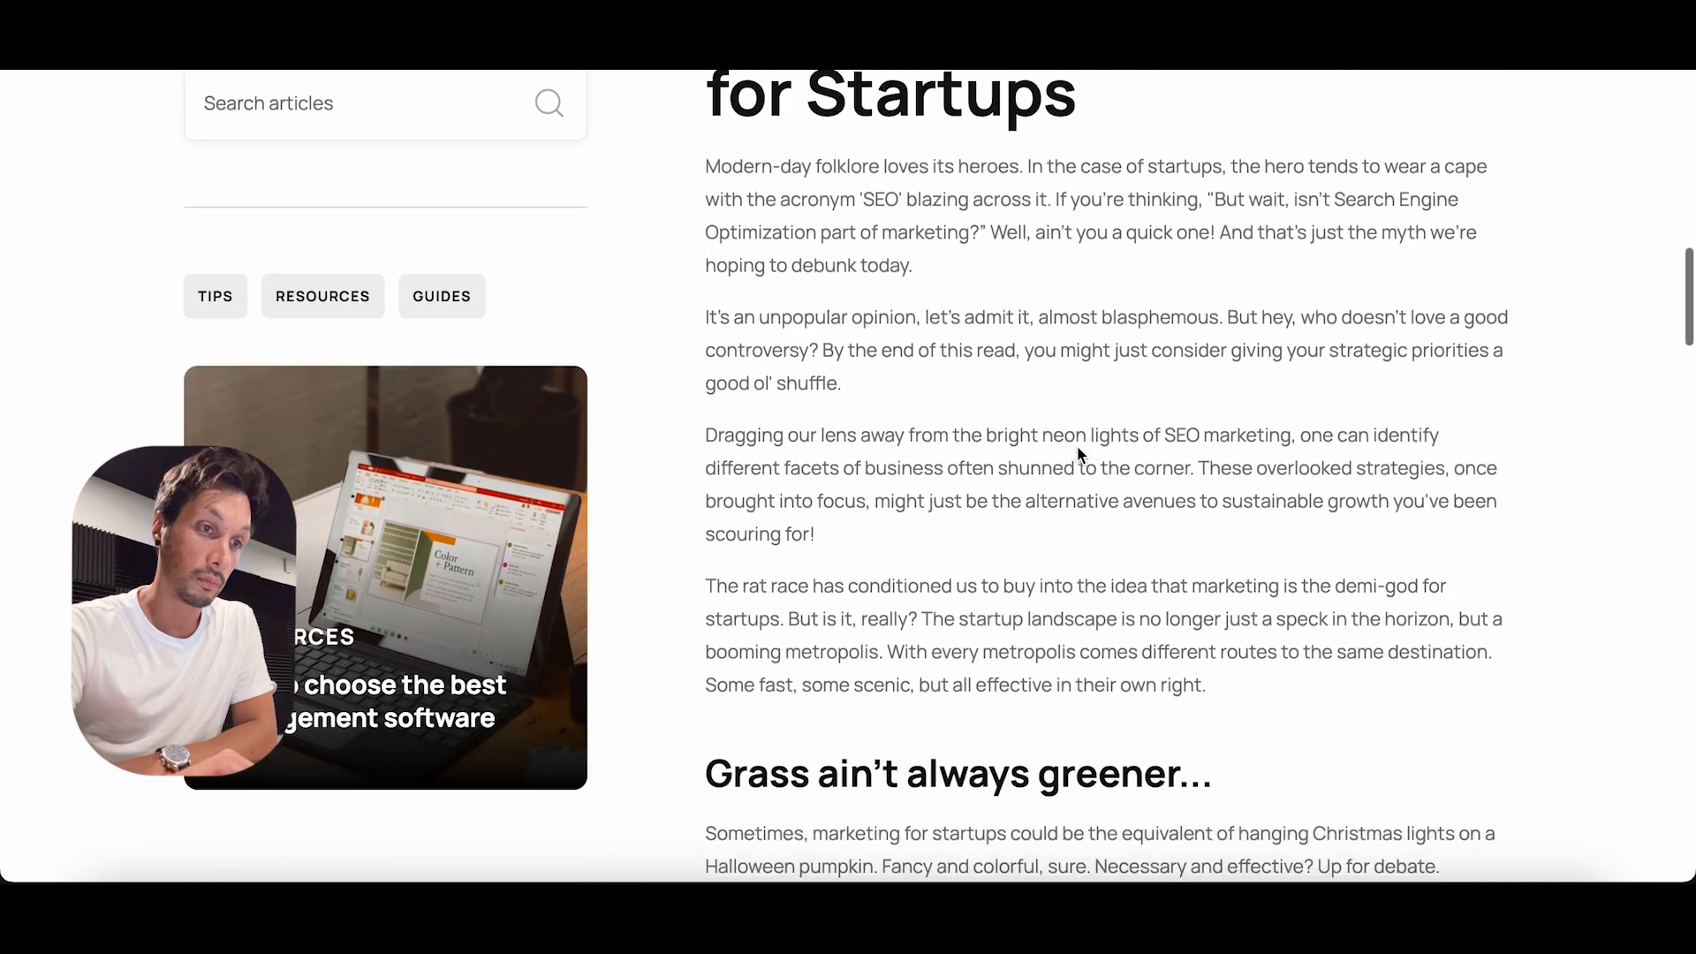
pyautogui.scroll(-6, 1078, 445)
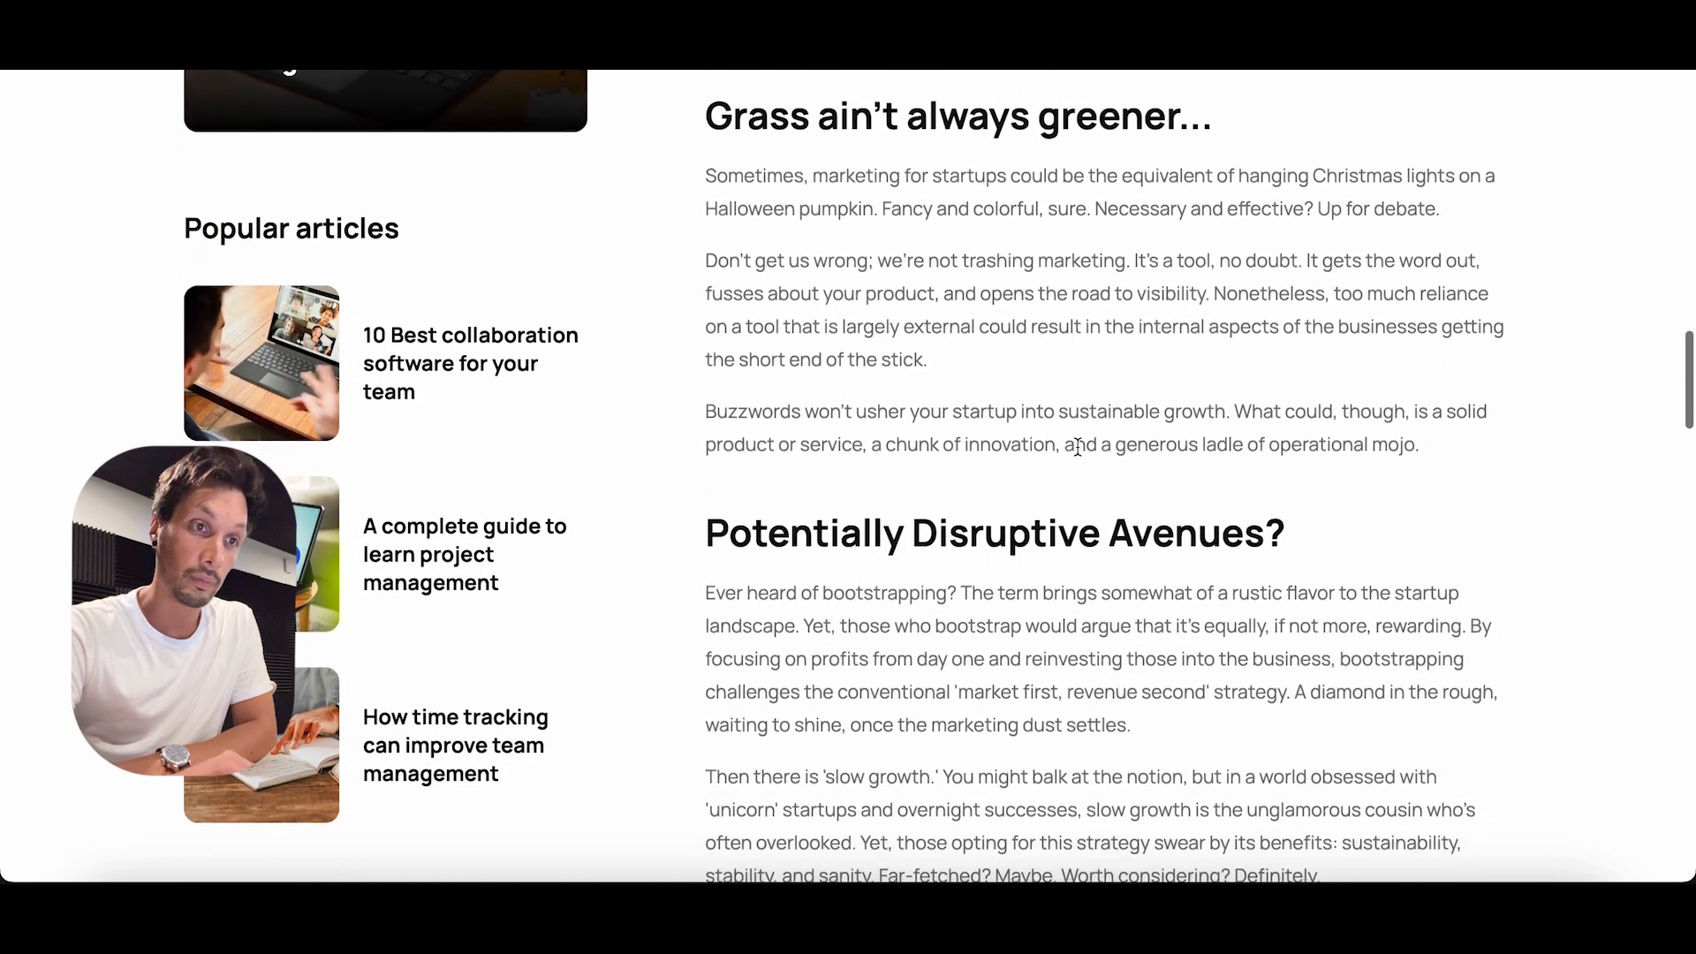
pyautogui.scroll(-8, 1077, 451)
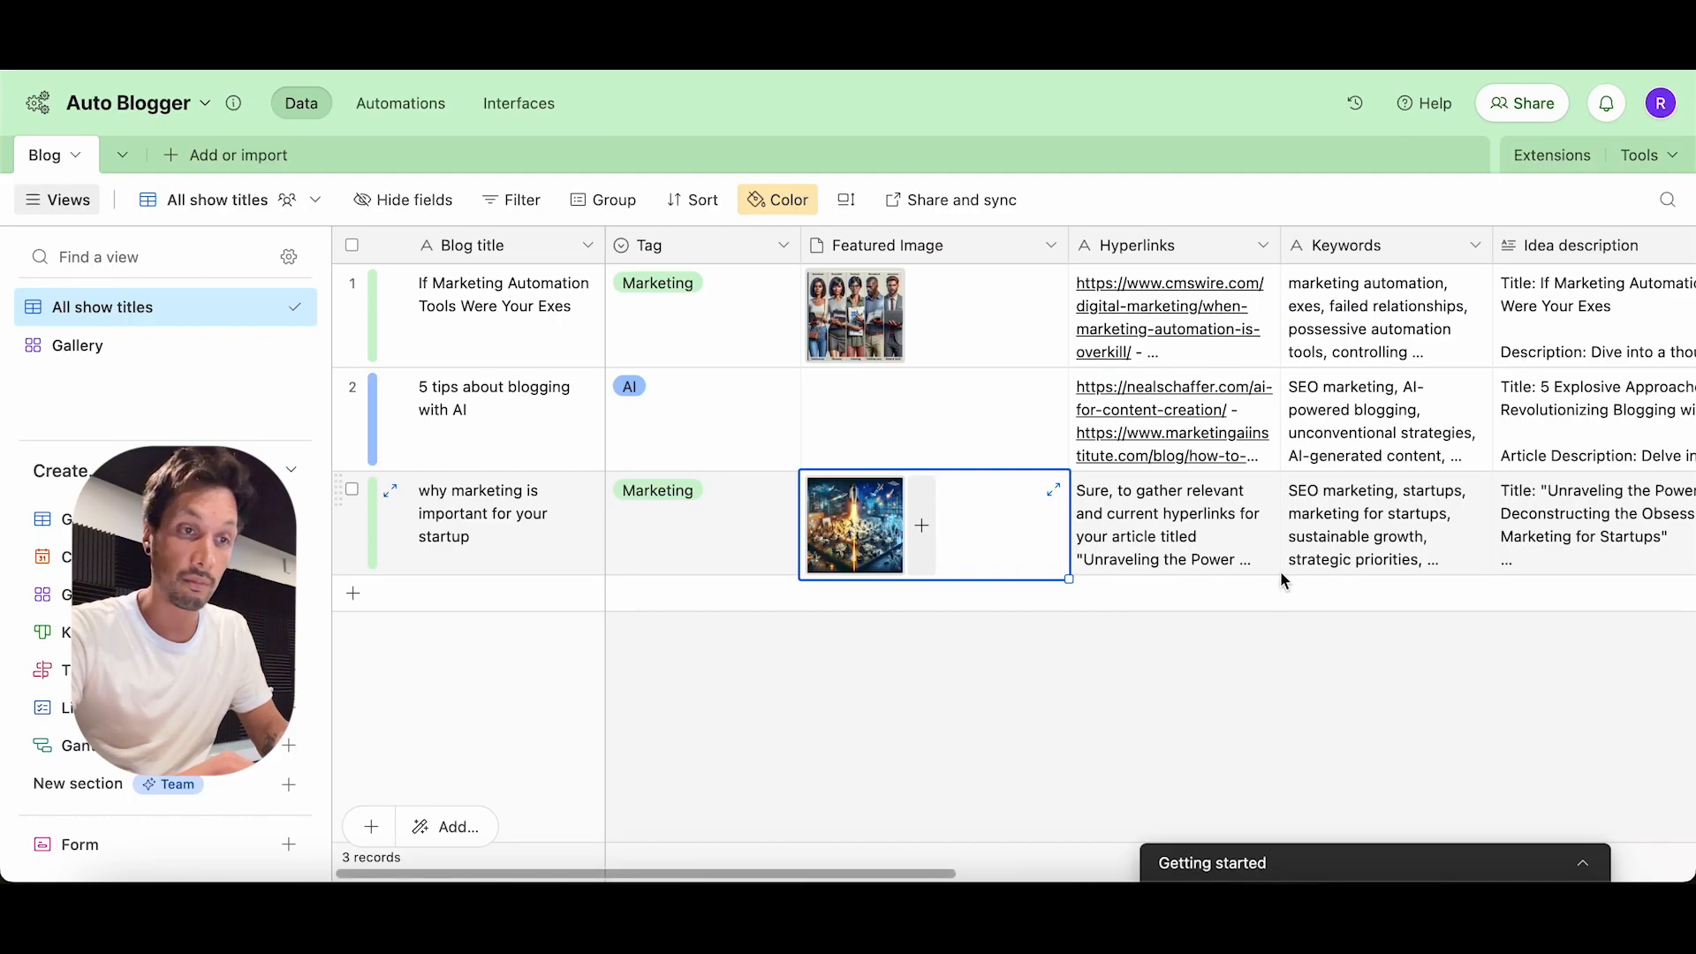
# Step: In Airtable, open the Social Media text of the "why marketing is important for your startup" record and select its contents
pyautogui.hscroll(5, 1280, 570)
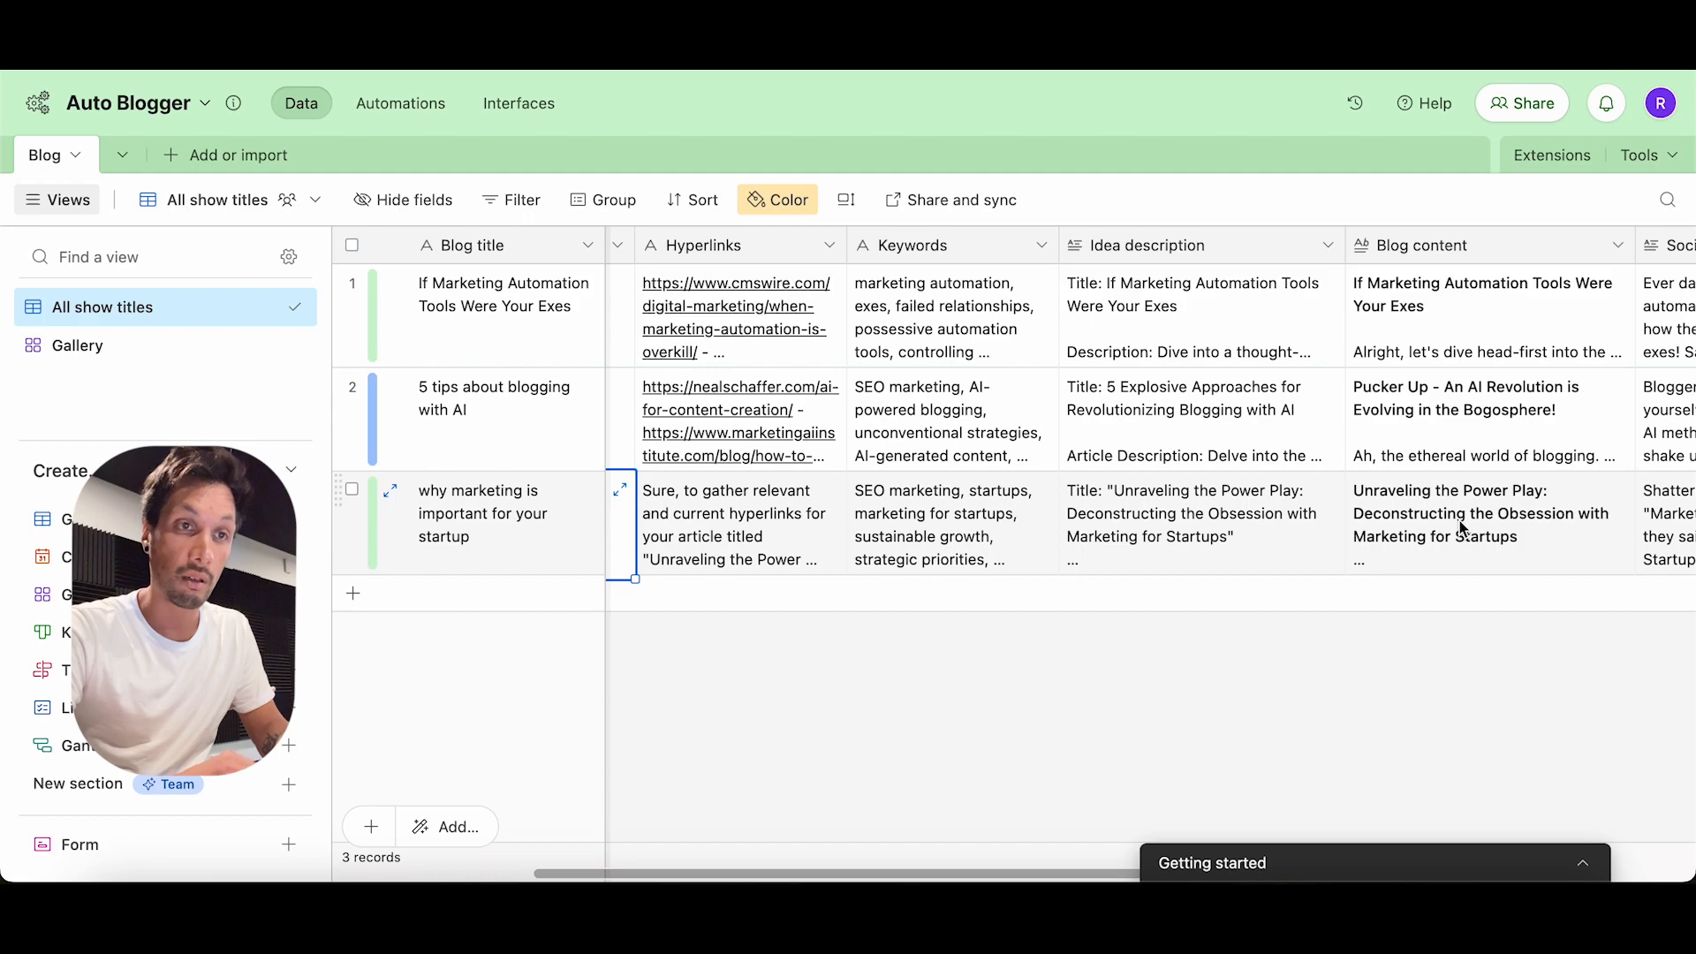
pyautogui.hscroll(3, 1439, 526)
pyautogui.doubleClick(1455, 540)
pyautogui.moveTo(1502, 615); pyautogui.dragTo(1338, 484)
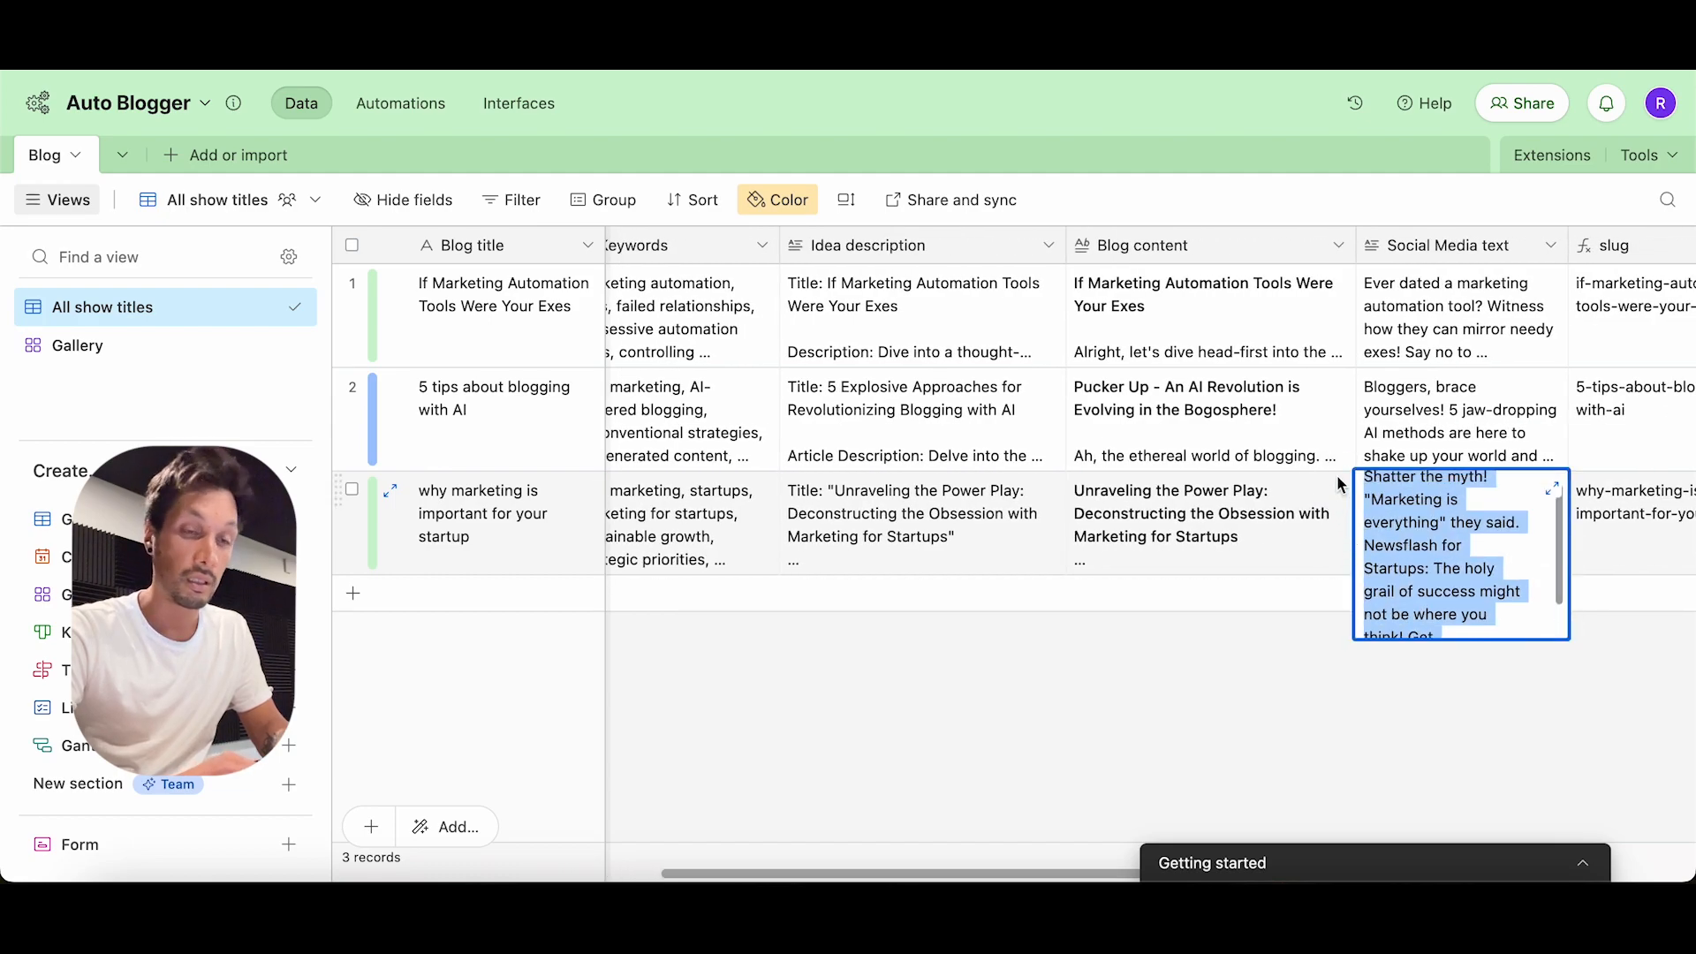